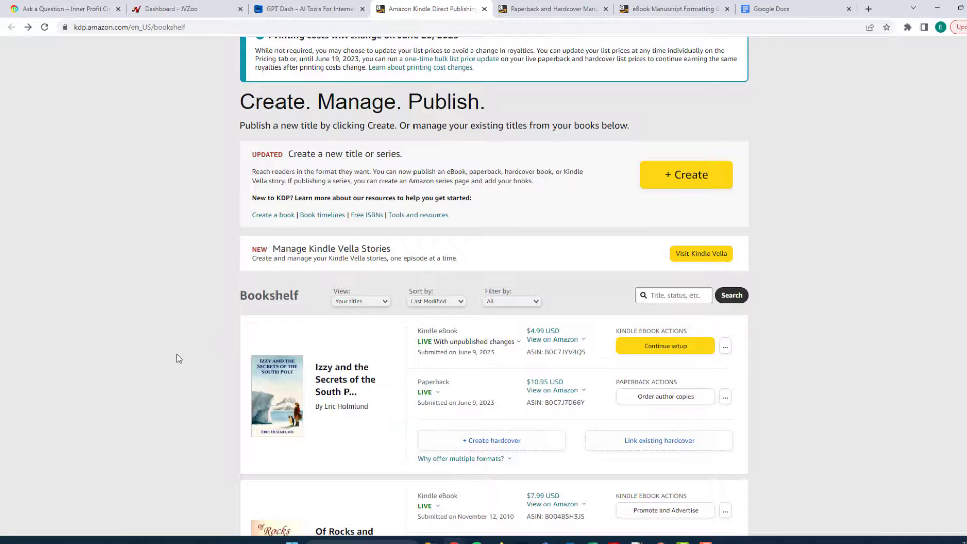
Look over the bookshelf page, including the title creation options and the Kindle eBook and paperback entries of the first book.
scroll(180, 357, "up", 1)
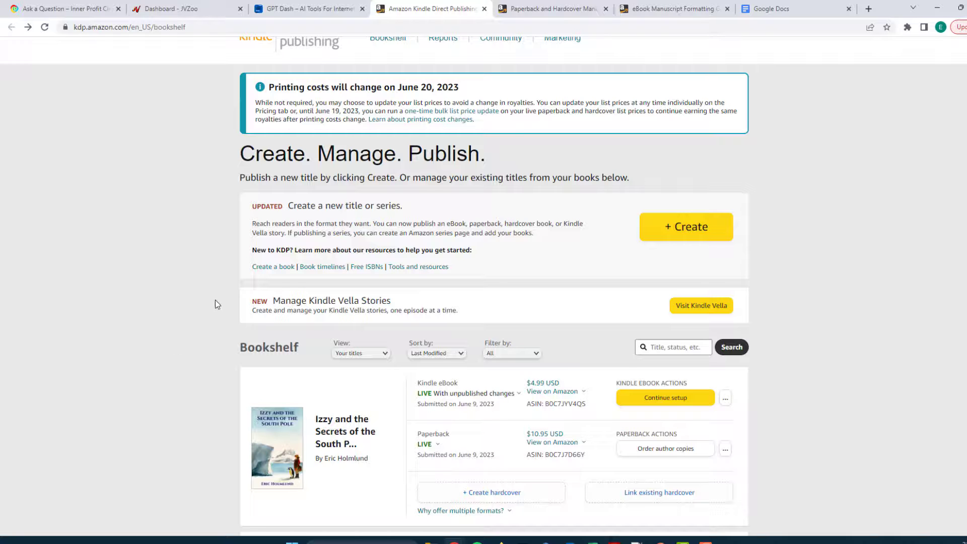
scroll(214, 306, "up", 1)
scroll(213, 306, "down", 2)
scroll(212, 307, "up", 2)
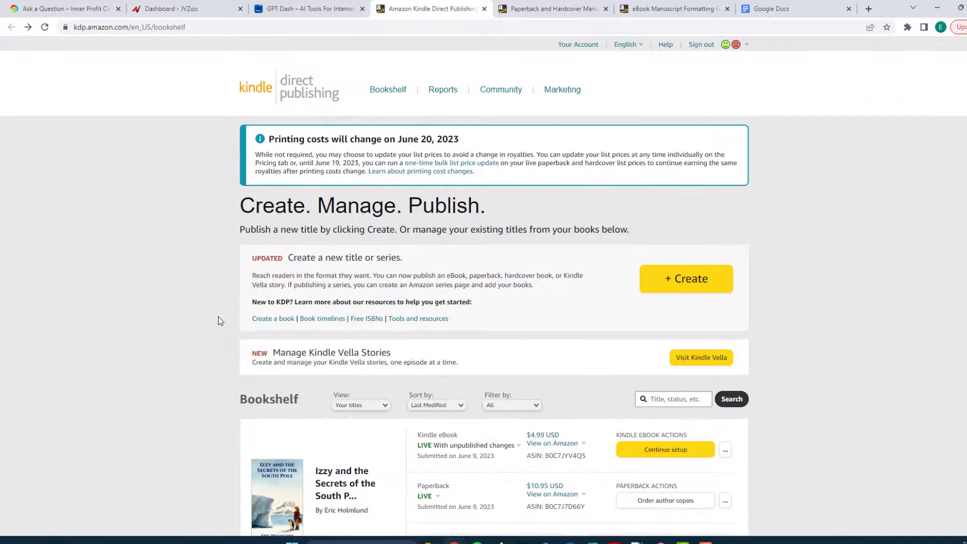
scroll(214, 322, "down", 1)
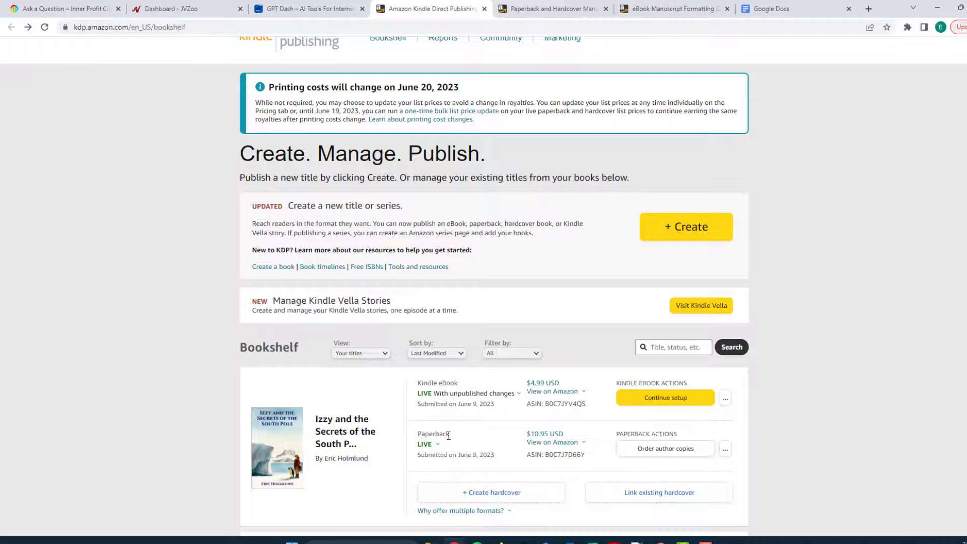
scroll(150, 355, "down", 2)
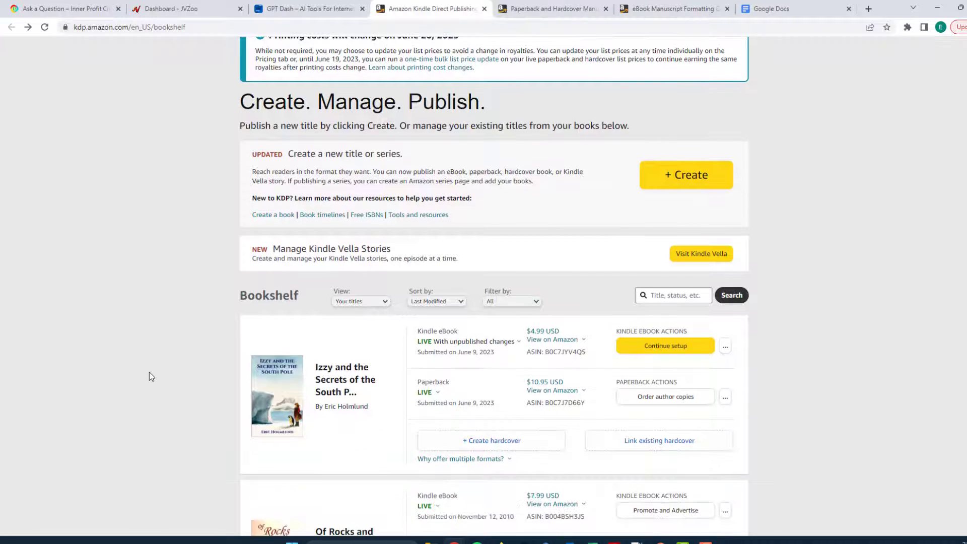
scroll(149, 368, "up", 3)
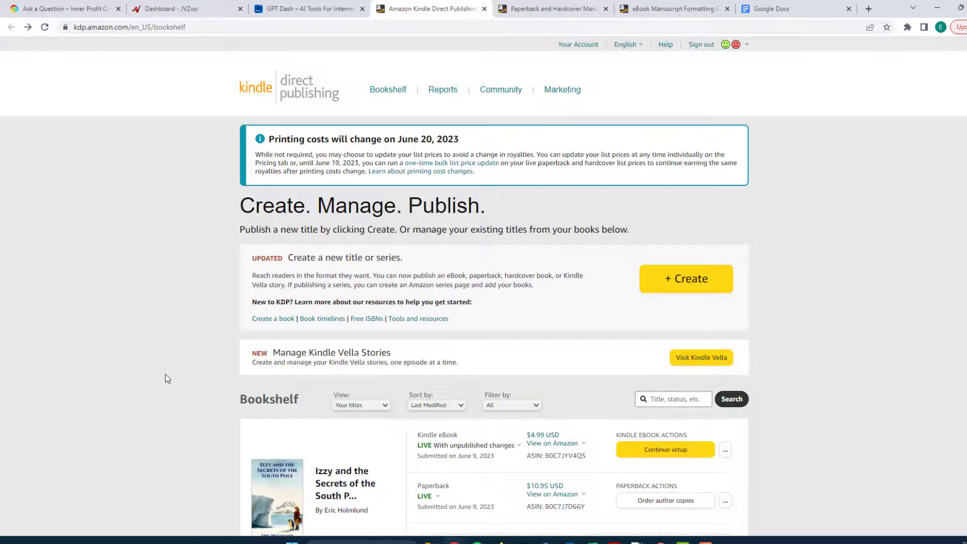
scroll(167, 375, "down", 1)
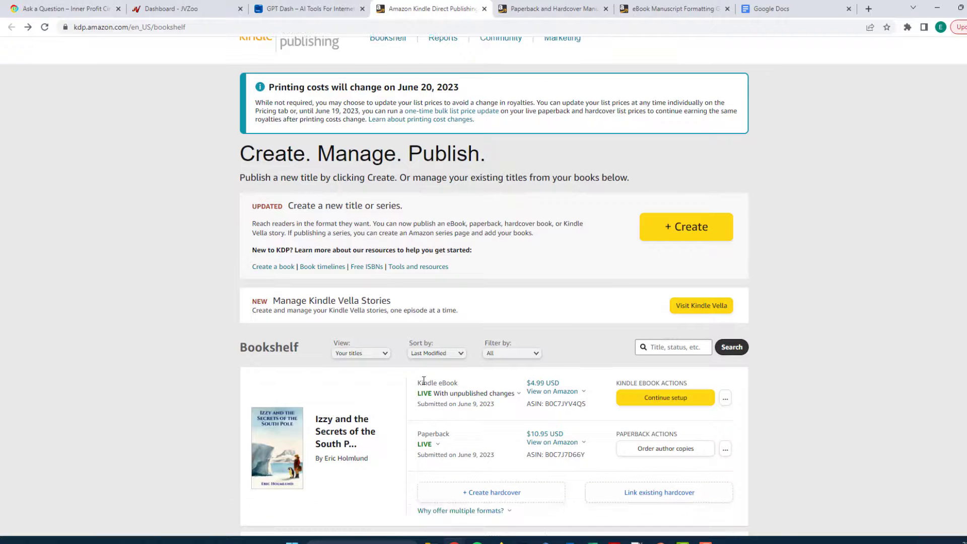
mouse_move(424, 392)
scroll(867, 277, "up", 1)
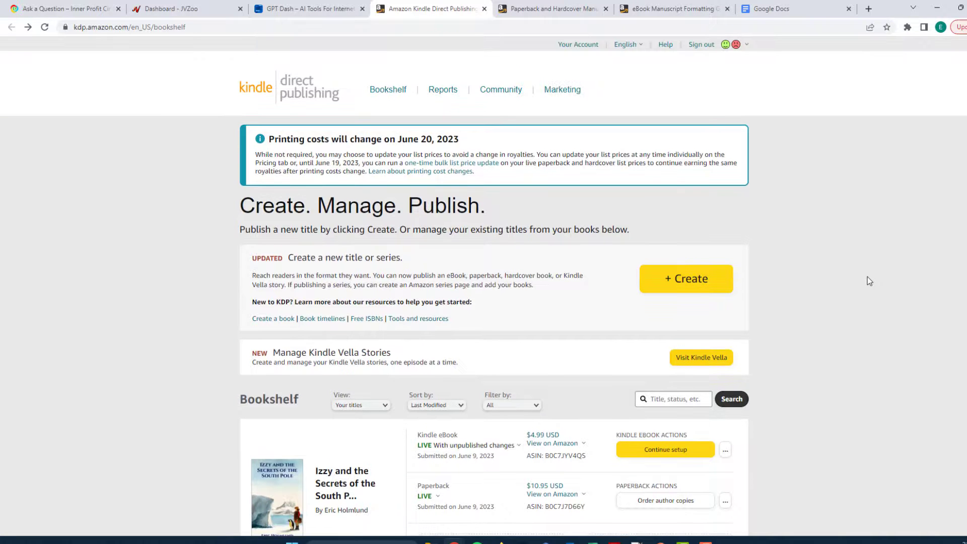
scroll(865, 279, "down", 1)
scroll(865, 280, "up", 1)
scroll(563, 327, "down", 1)
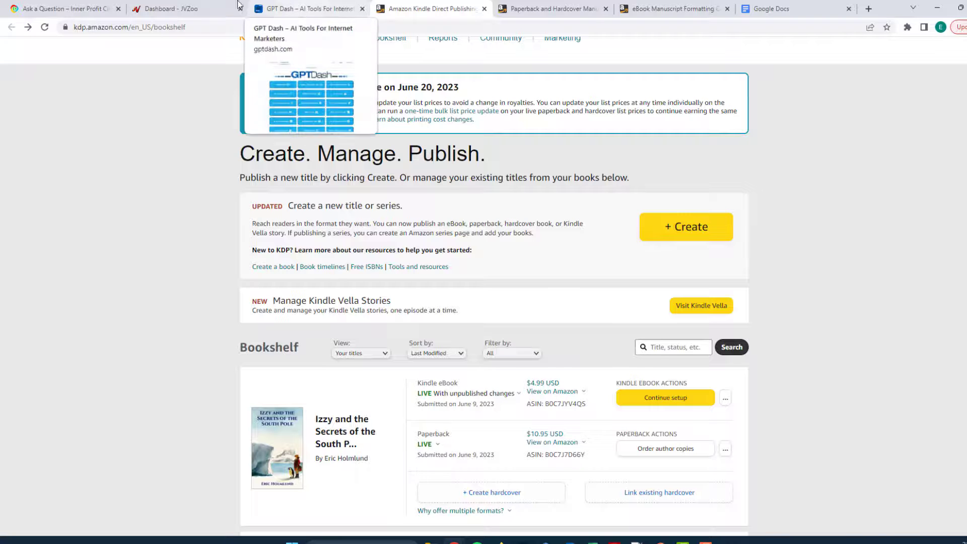
Switch to the Paperback and Hardcover Manuscript Templates help page and highlight its title.
left_click(546, 11)
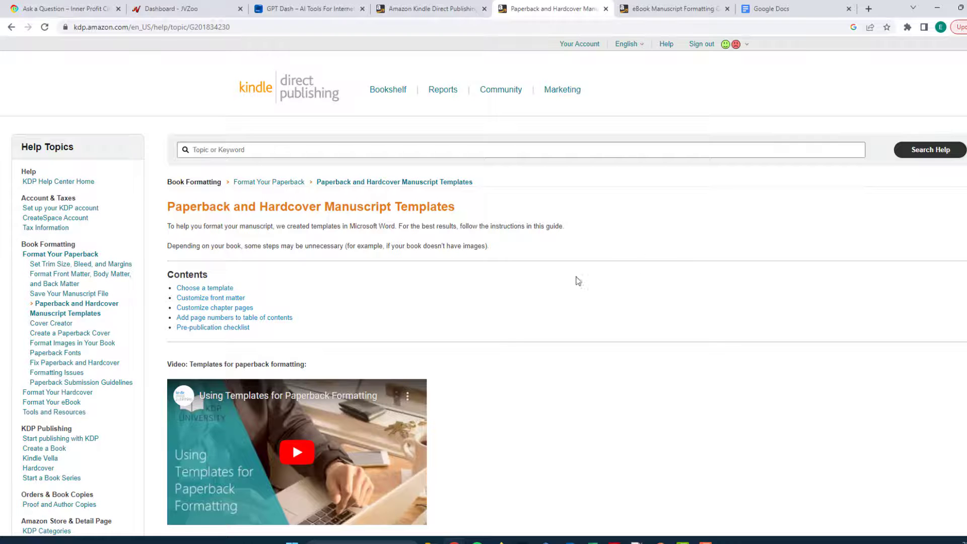
scroll(556, 277, "down", 2)
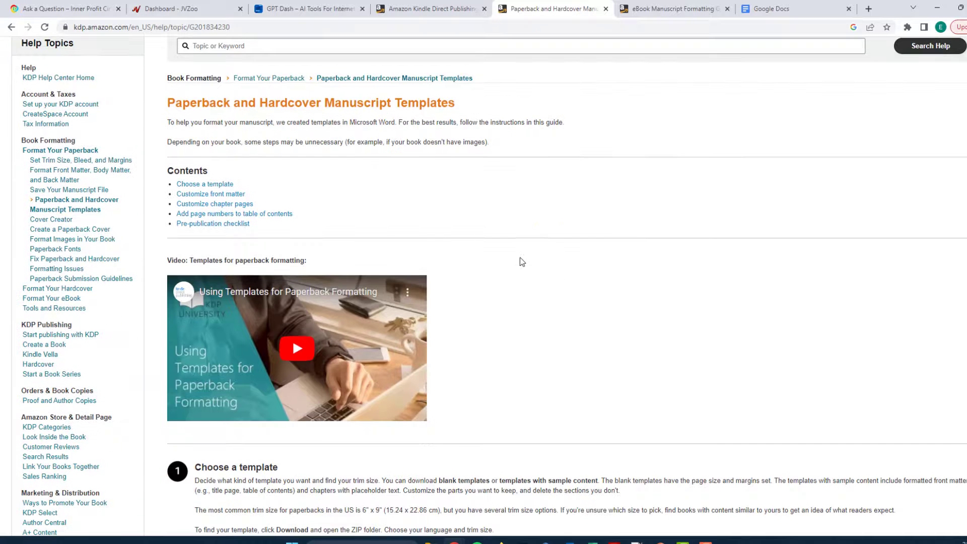
scroll(479, 214, "up", 2)
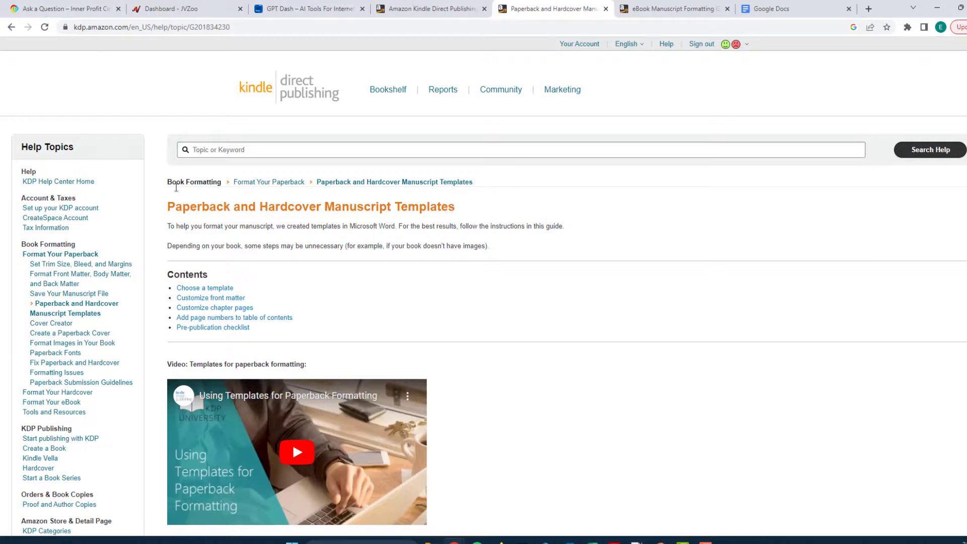
left_click_drag(167, 206, 463, 220)
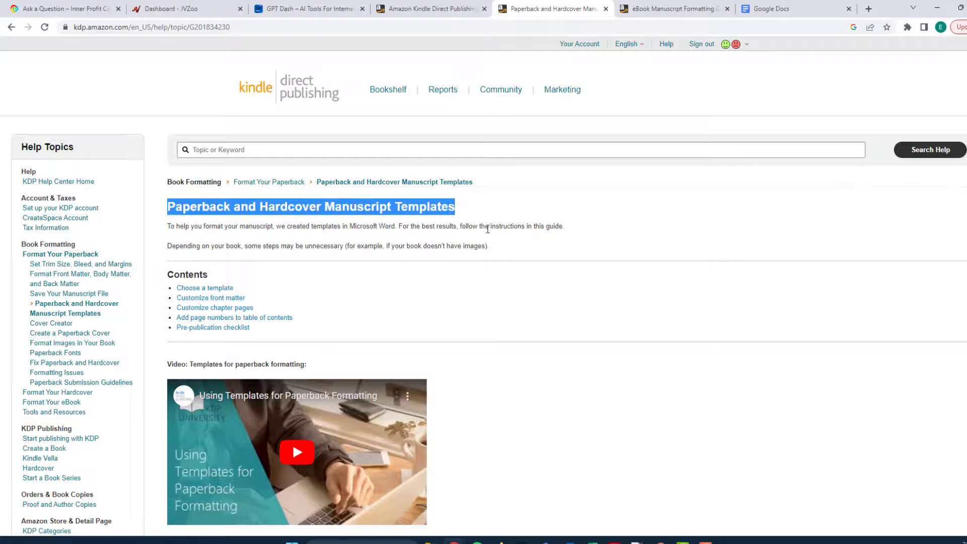
left_click(168, 206)
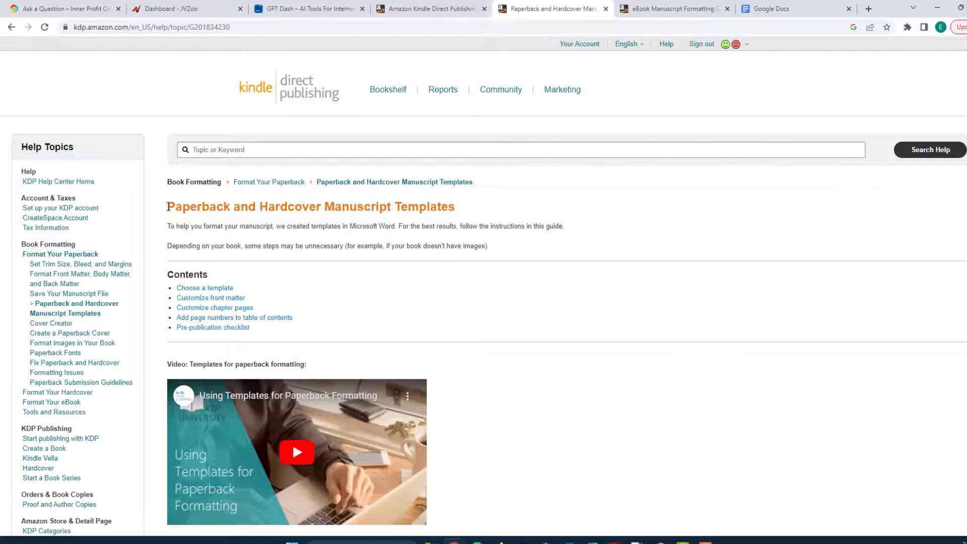
left_click_drag(169, 206, 517, 208)
left_click(518, 208)
Examine the template download choices in the "Choose a template" section, highlighting the "Templates with sample content" label.
scroll(510, 267, "down", 3)
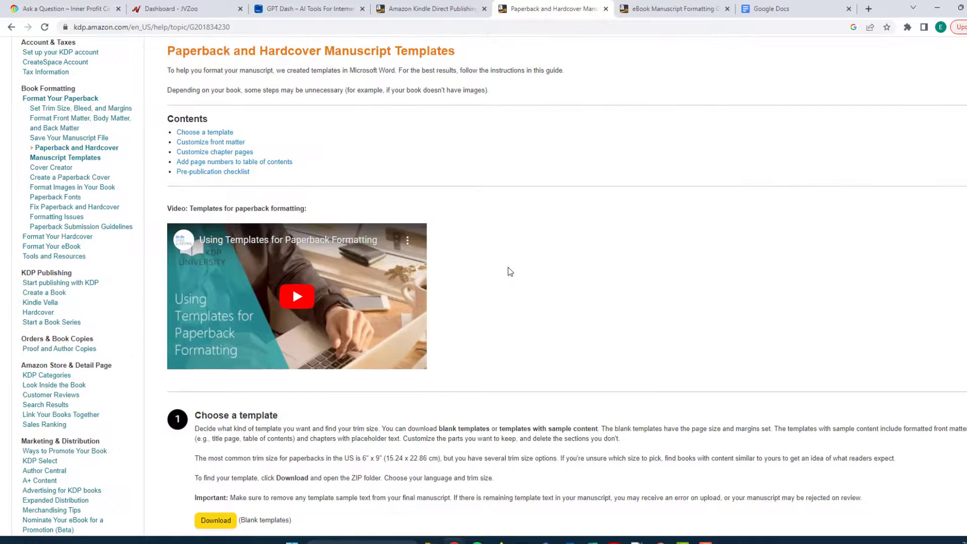
scroll(511, 214, "down", 1)
scroll(512, 214, "down", 4)
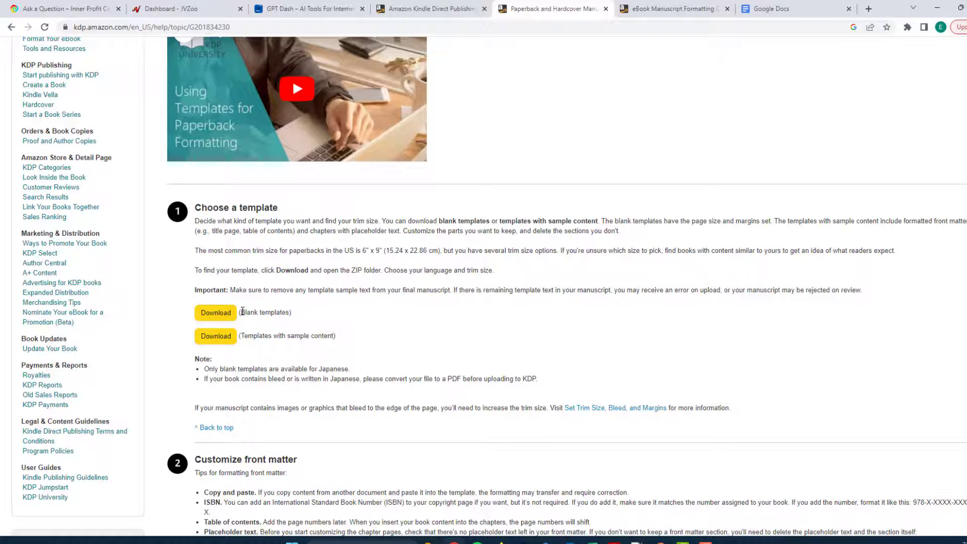
left_click_drag(241, 336, 333, 337)
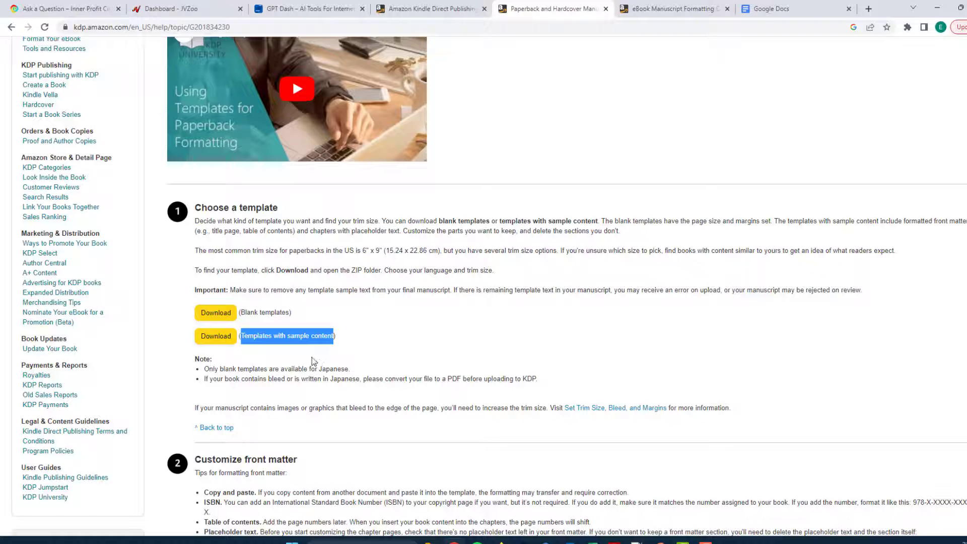
left_click(361, 337)
left_click_drag(240, 336, 335, 336)
left_click(311, 348)
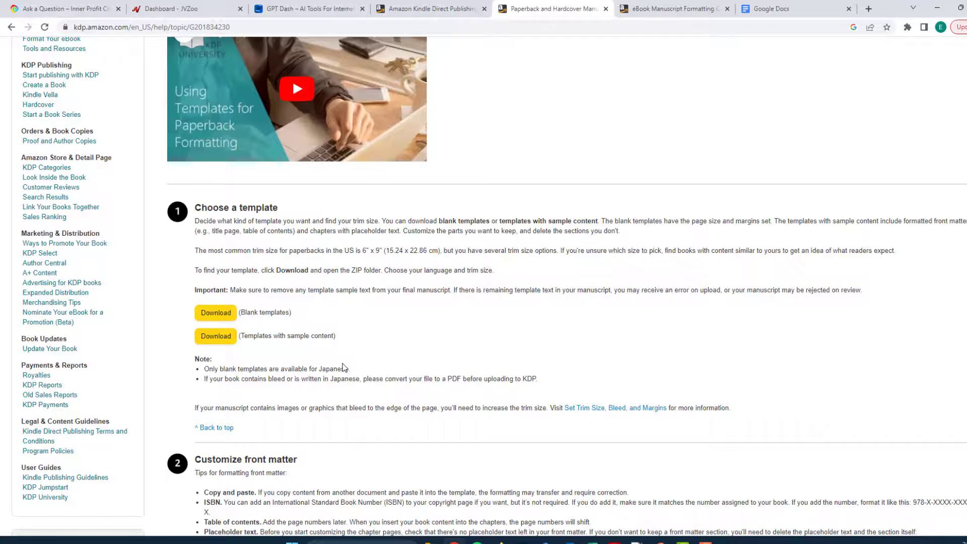
scroll(342, 367, "down", 1)
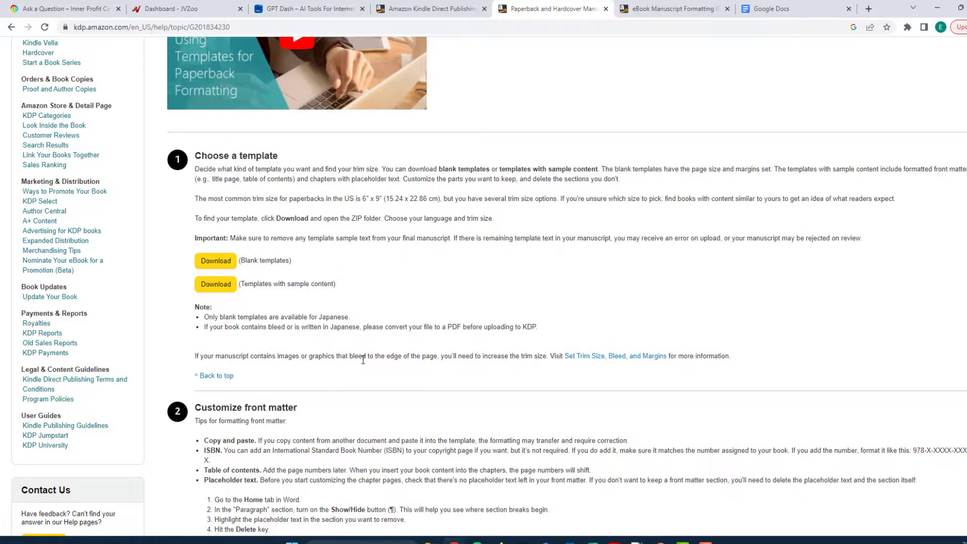
scroll(363, 360, "down", 3)
scroll(363, 361, "up", 4)
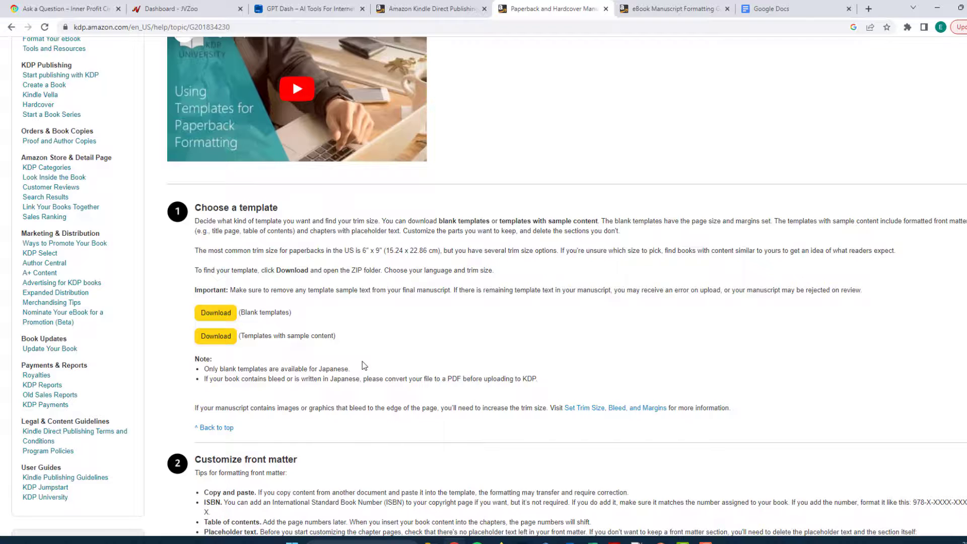
Highlight the sentence on the most common US paperback trim size, ending with only 6" x 9" selected.
scroll(367, 362, "up", 1)
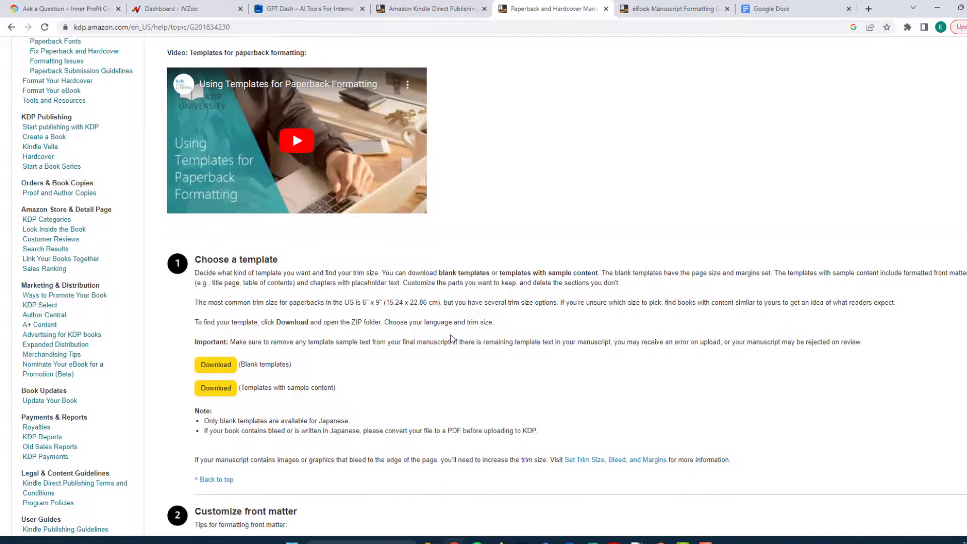
left_click_drag(382, 303, 362, 302)
left_click_drag(197, 303, 383, 306)
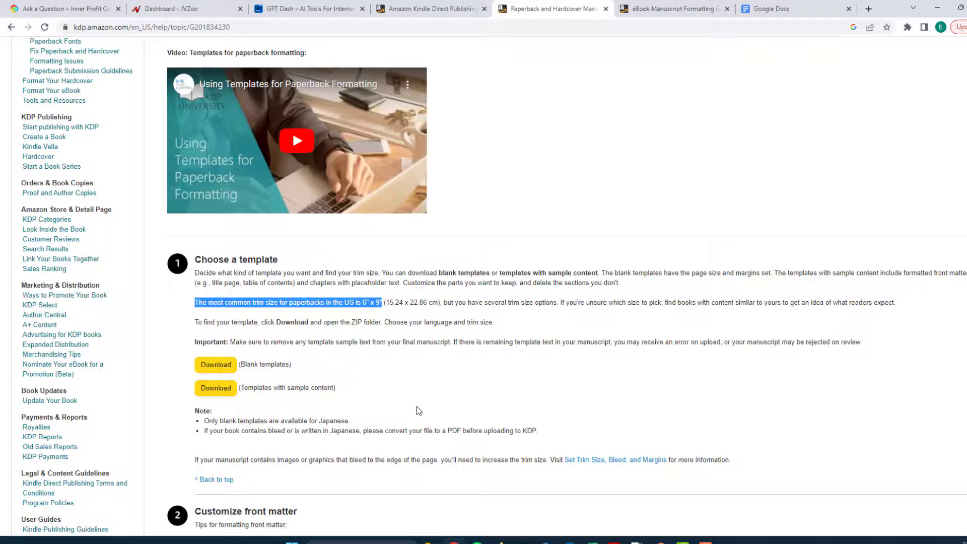
left_click(382, 302)
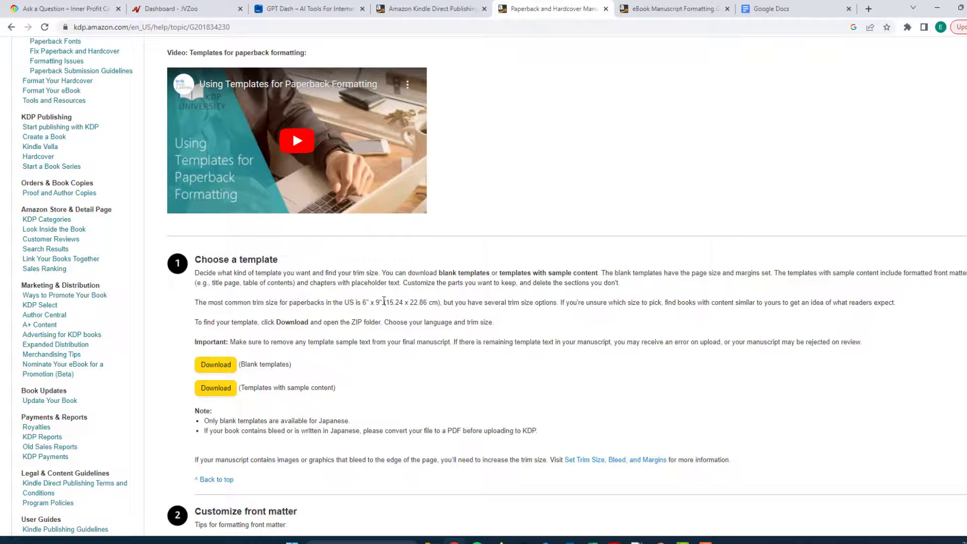
left_click_drag(382, 303, 362, 305)
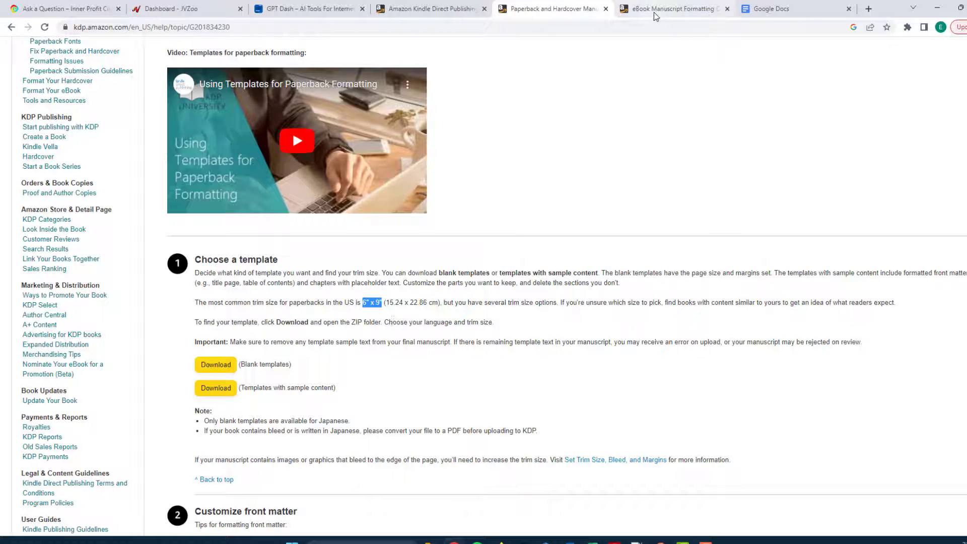
Switch to the eBook Manuscript Formatting Guide and highlight its title and the opening sentence about preparing a manuscript for KDP publishing.
left_click(667, 13)
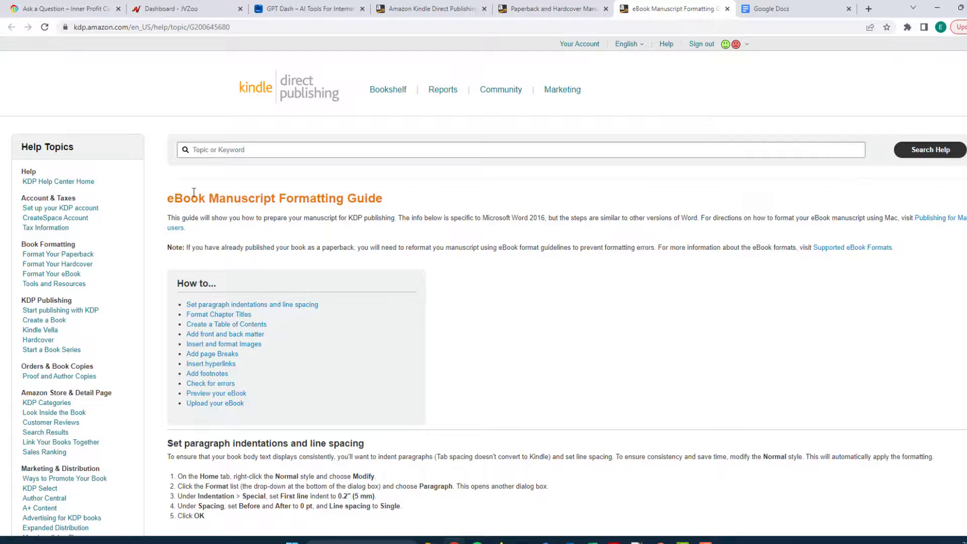
left_click_drag(169, 199, 411, 204)
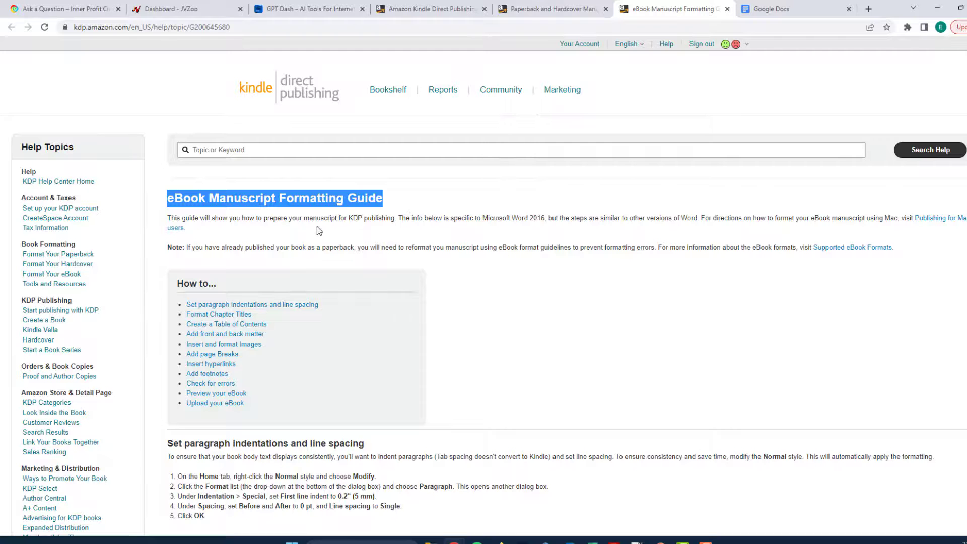
left_click_drag(168, 218, 396, 219)
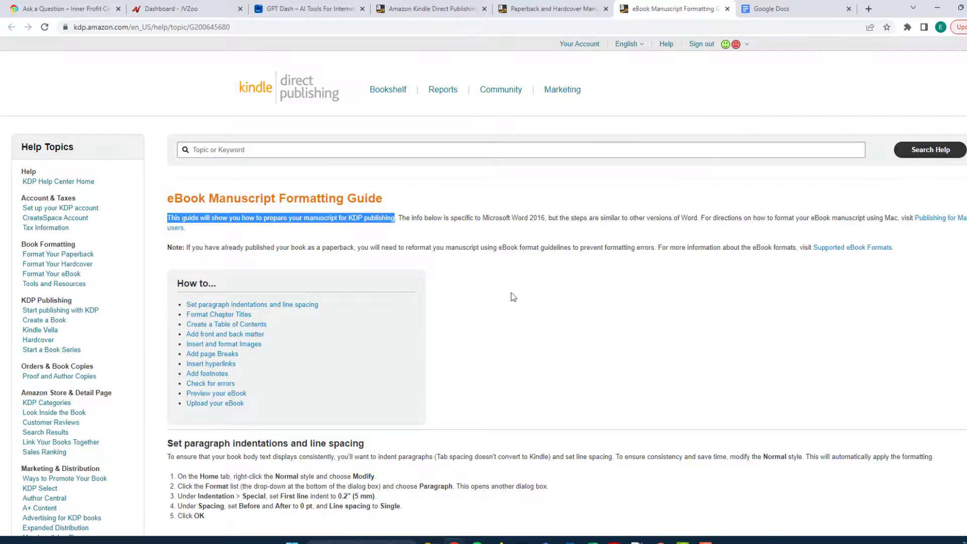
Skim the eBook guide's how-to list and its sections on indentation, chapter titles, table of contents, and front and back matter.
scroll(531, 321, "down", 1)
scroll(533, 318, "down", 3)
scroll(535, 318, "up", 3)
scroll(545, 290, "down", 2)
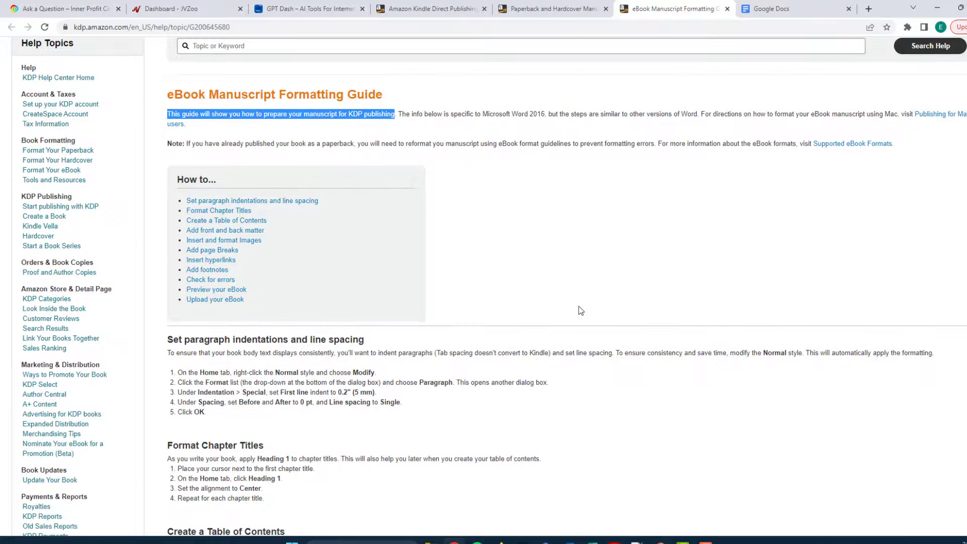
scroll(579, 309, "down", 2)
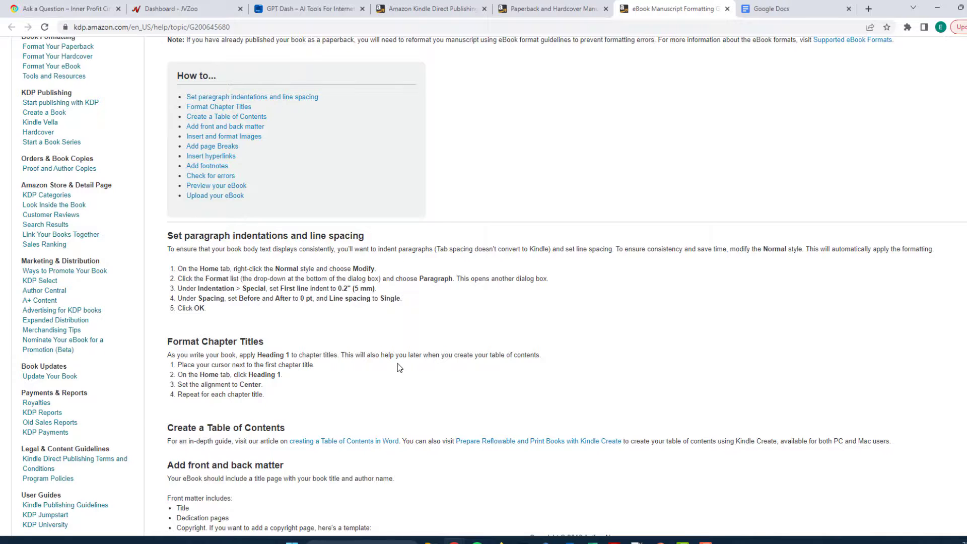
scroll(397, 365, "down", 3)
scroll(395, 379, "down", 3)
scroll(400, 387, "up", 8)
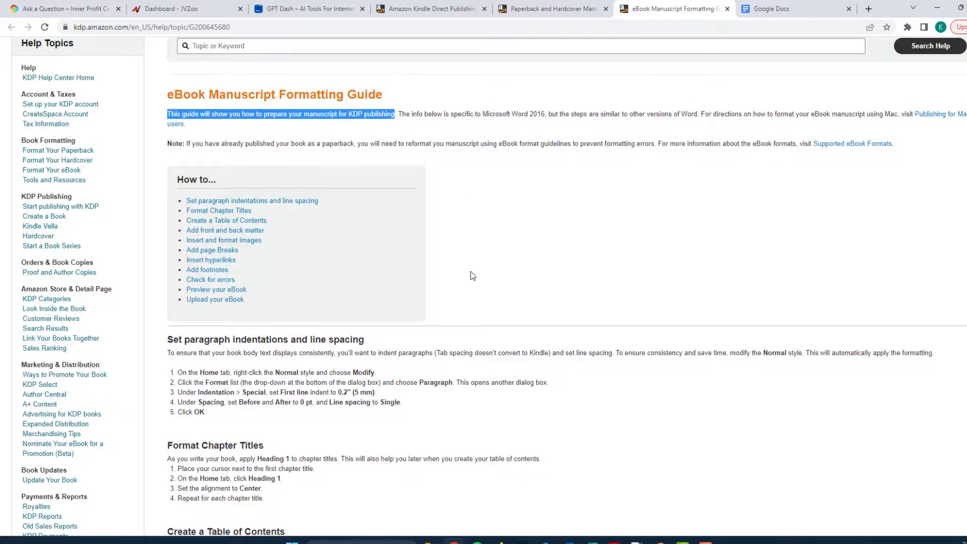
Highlight the guide's "Line spacing to Single" instruction and the "Heading 1" style named for chapter titles.
scroll(470, 270, "down", 2)
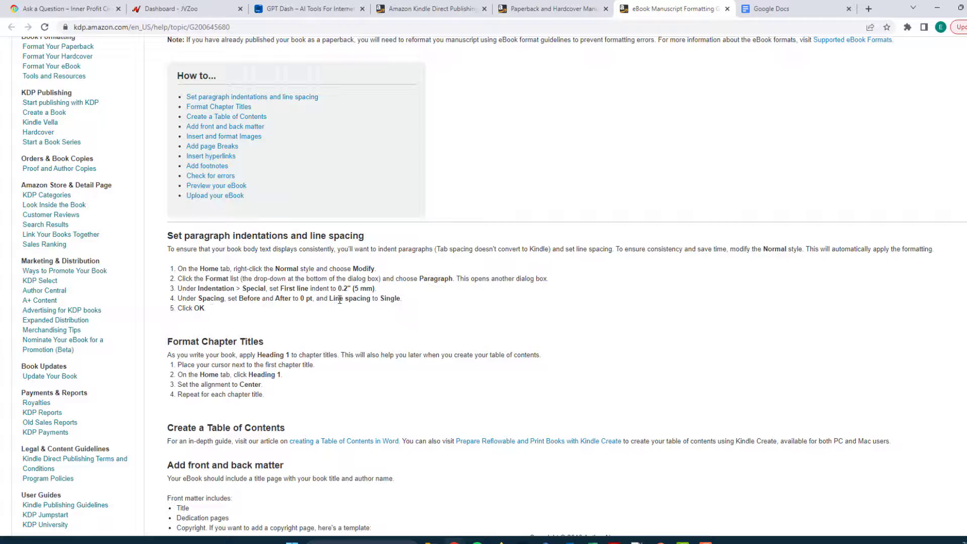
mouse_move(329, 298)
left_mouse_down()
mouse_move(399, 296)
mouse_move(329, 300)
left_mouse_up()
left_click(403, 306)
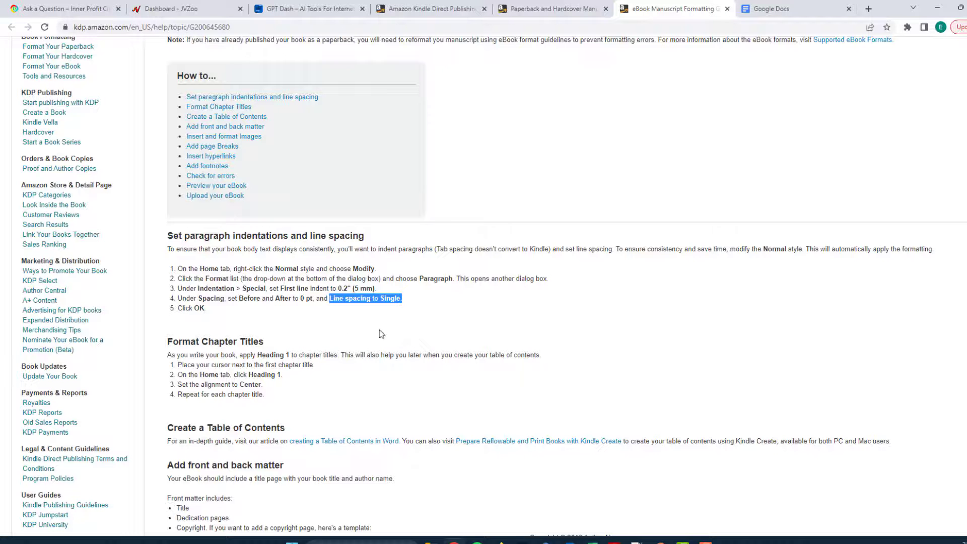
scroll(278, 338, "down", 2)
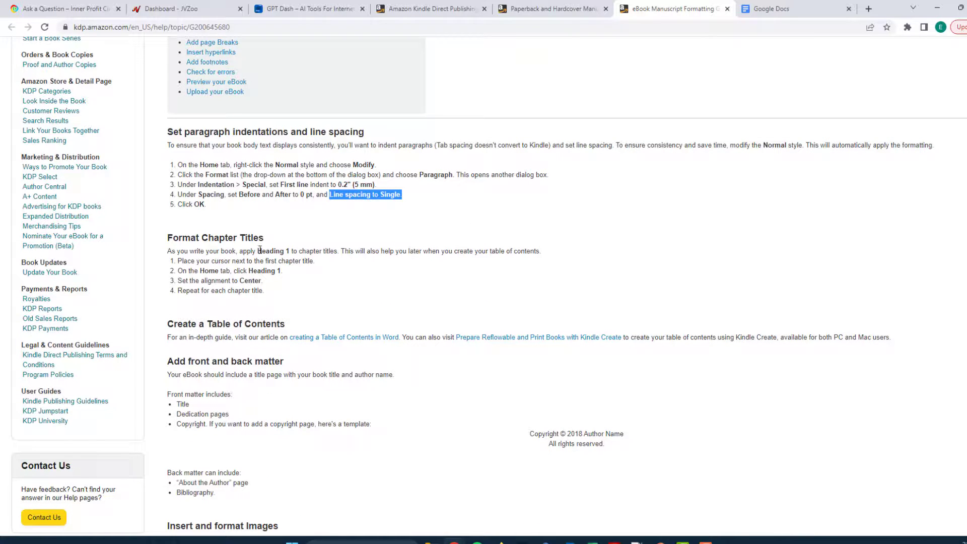
left_click_drag(258, 250, 289, 251)
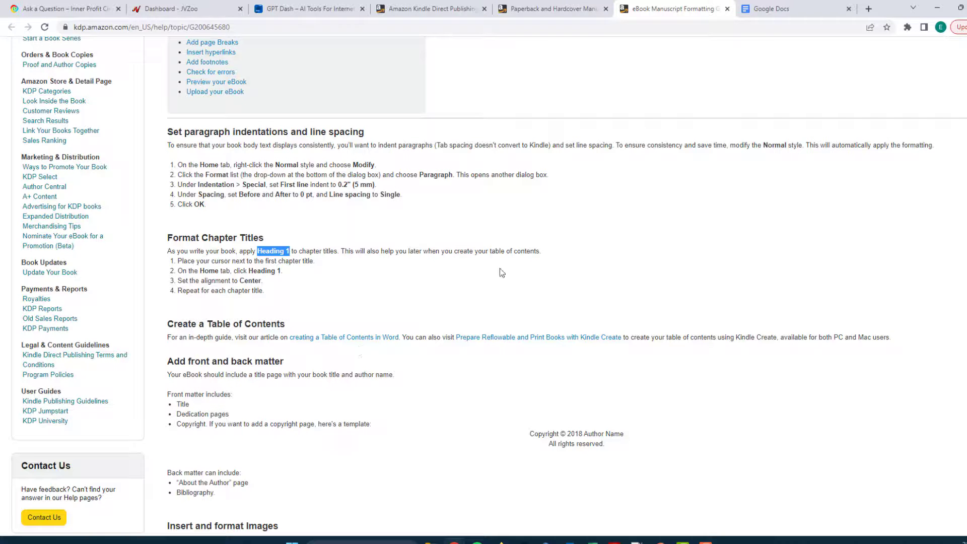
Skim the rest of the eBook formatting guide through the upload instructions and other resources at its end.
scroll(480, 275, "down", 7)
scroll(375, 356, "down", 5)
scroll(454, 386, "up", 13)
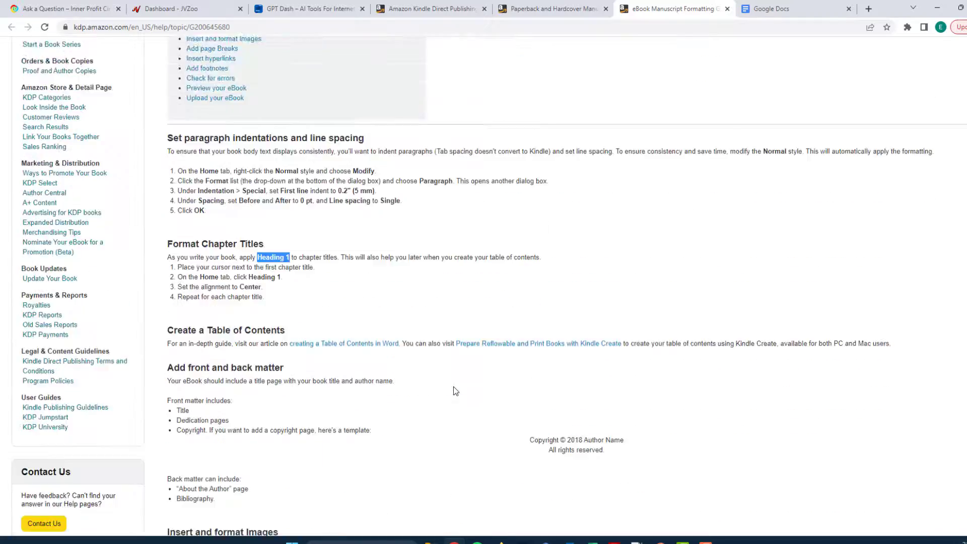
scroll(454, 386, "down", 15)
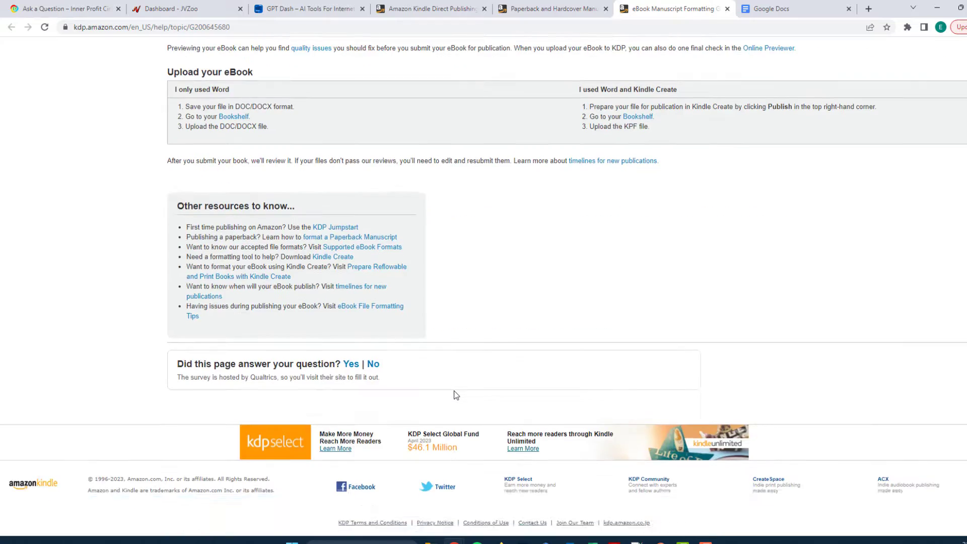
Review the eBook formatting guide's how-to list and its paragraph indentation, line spacing and chapter title instructions again.
scroll(455, 391, "up", 17)
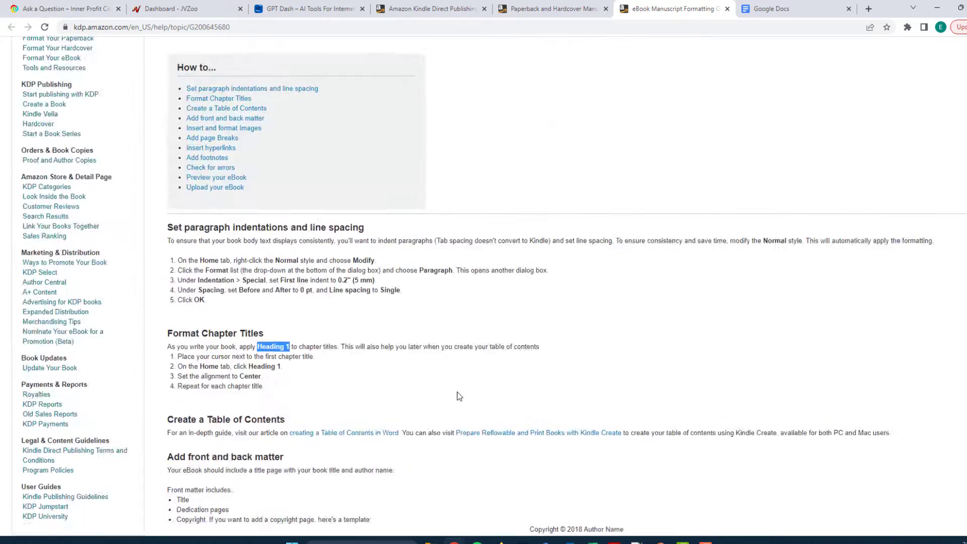
scroll(457, 394, "up", 5)
scroll(456, 393, "down", 4)
scroll(456, 392, "up", 4)
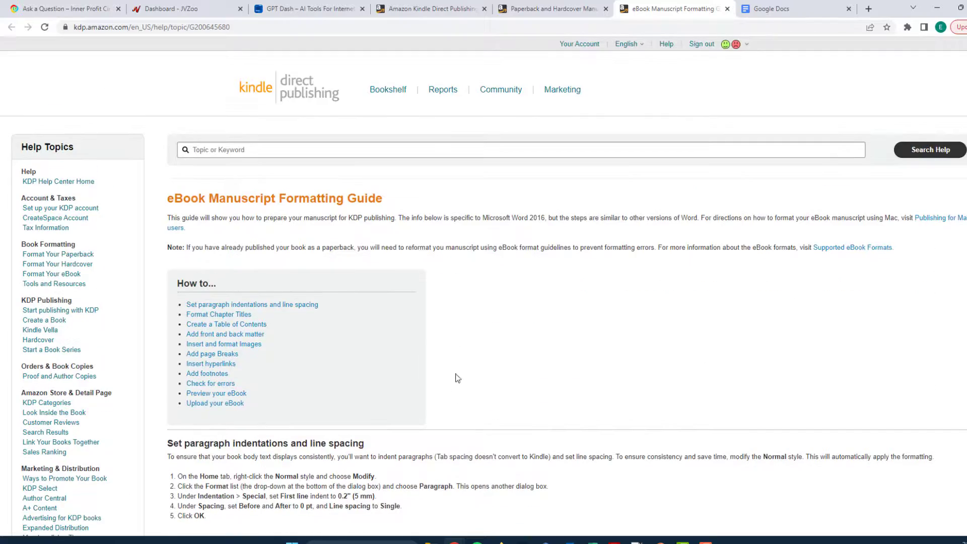
scroll(484, 310, "down", 2)
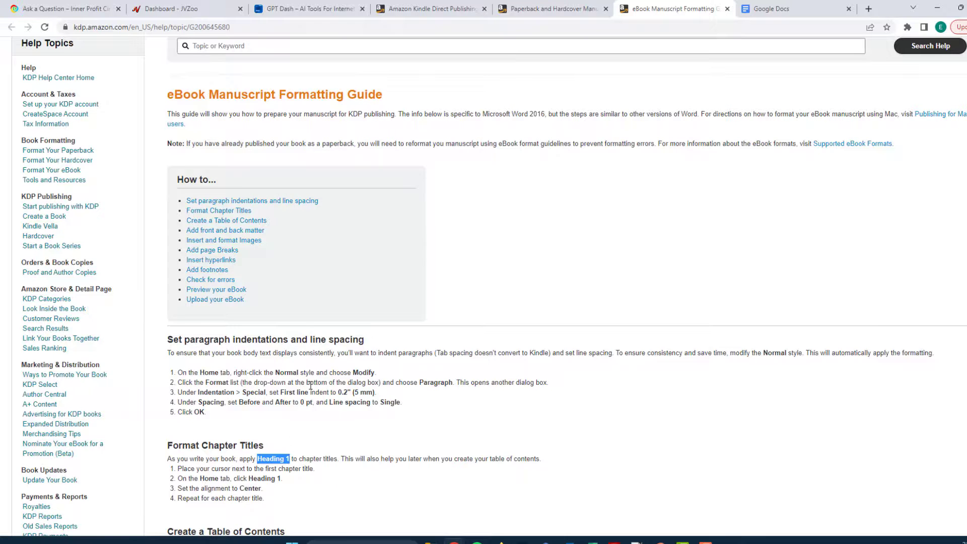
scroll(311, 387, "down", 3)
scroll(313, 387, "up", 5)
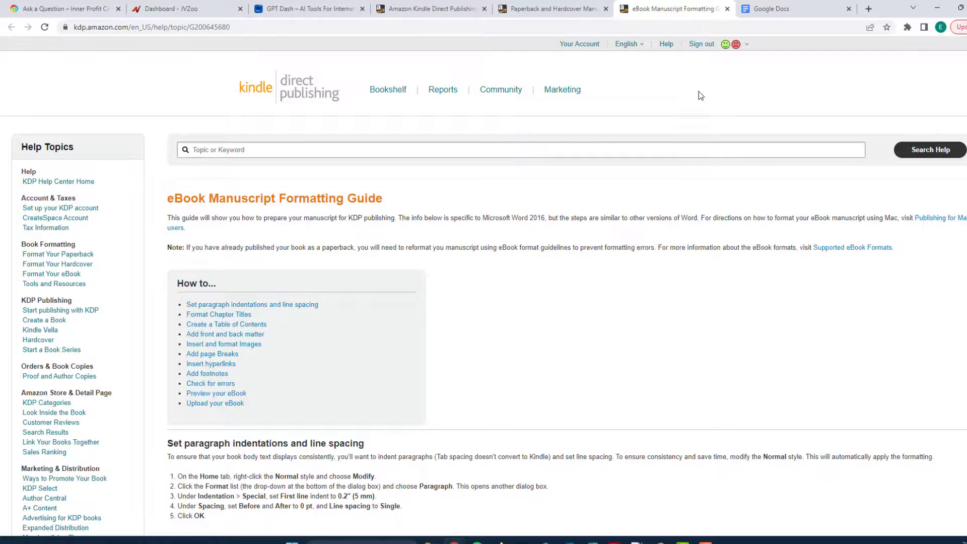
Return to the paperback and hardcover manuscript templates page and examine the download options for blank templates and templates with sample content.
left_click(772, 11)
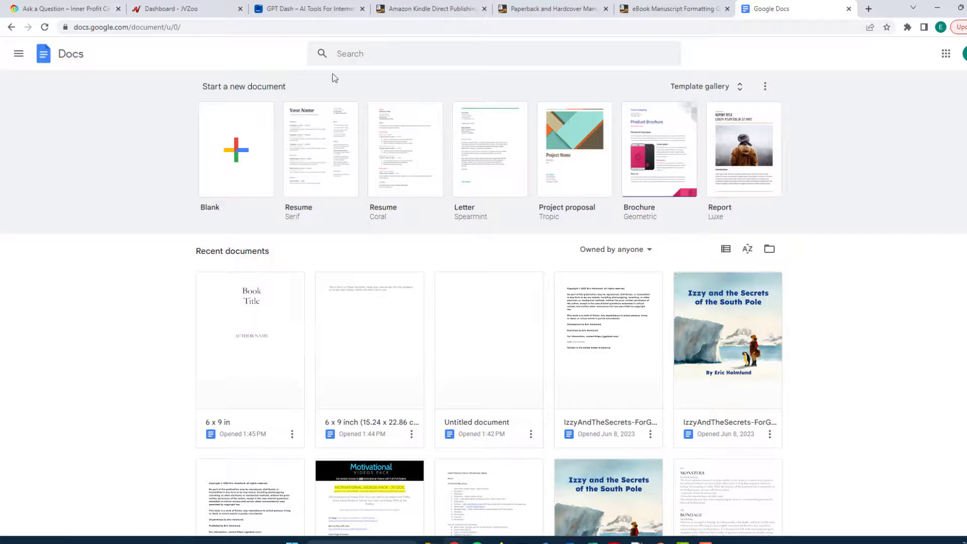
left_click(437, 9)
left_click(554, 8)
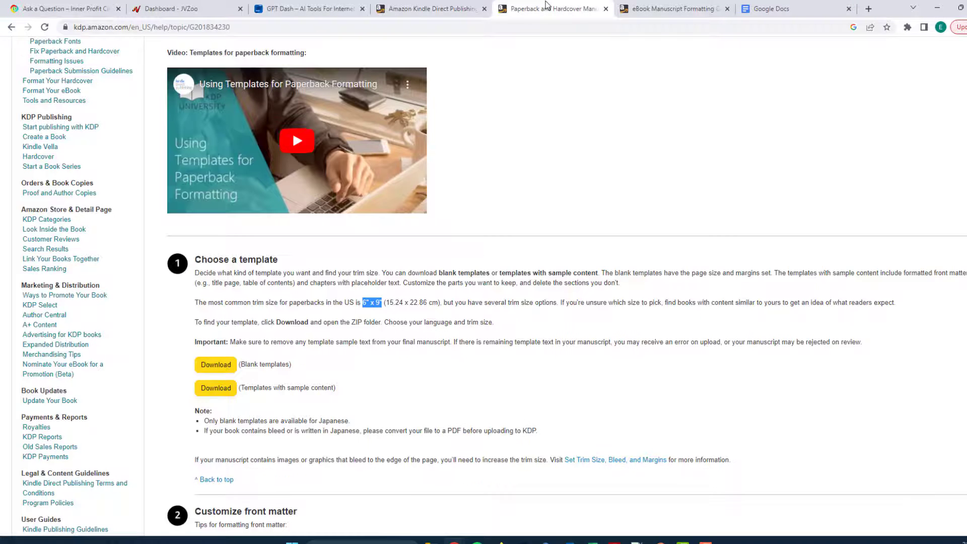
scroll(264, 298, "down", 2)
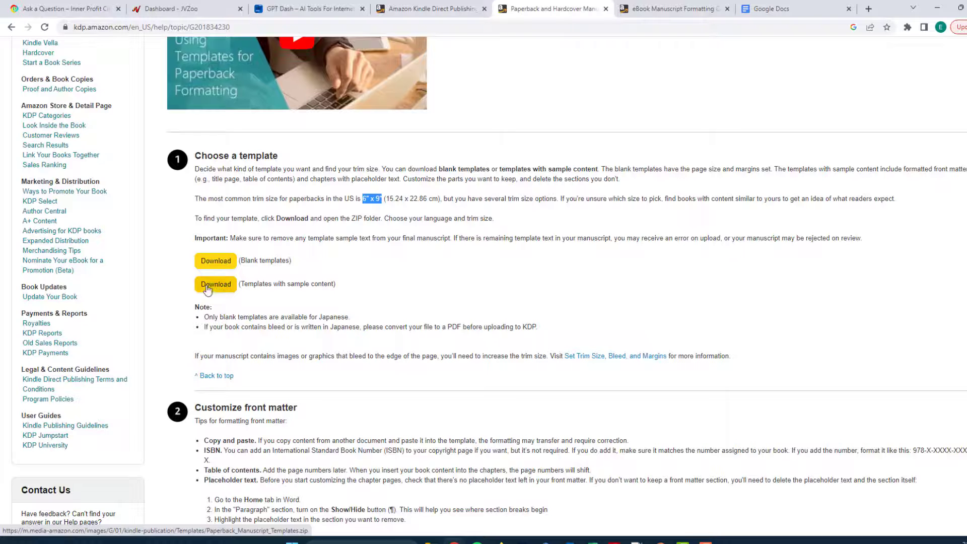
mouse_move(429, 539)
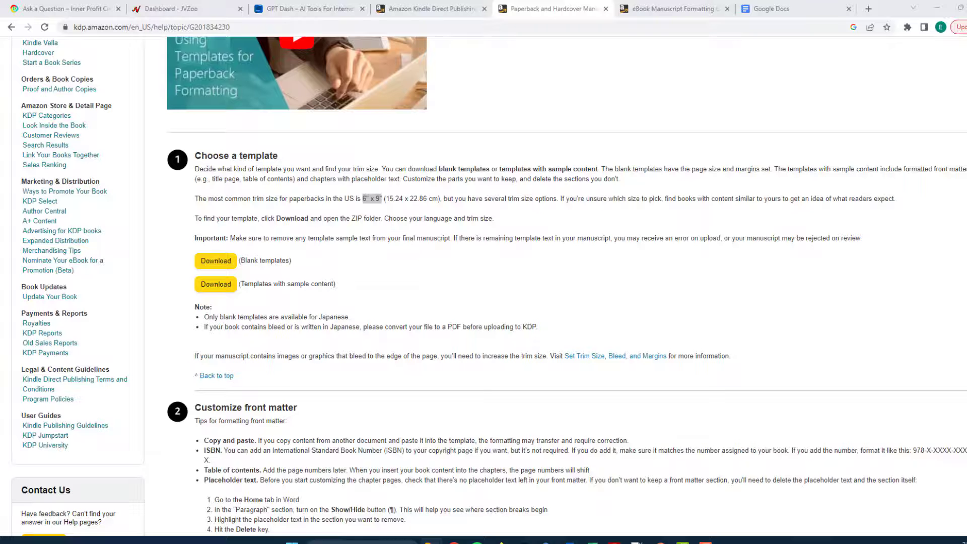
Create a blank document in Google Docs and check the preset paper sizes in its page setup.
left_click(770, 9)
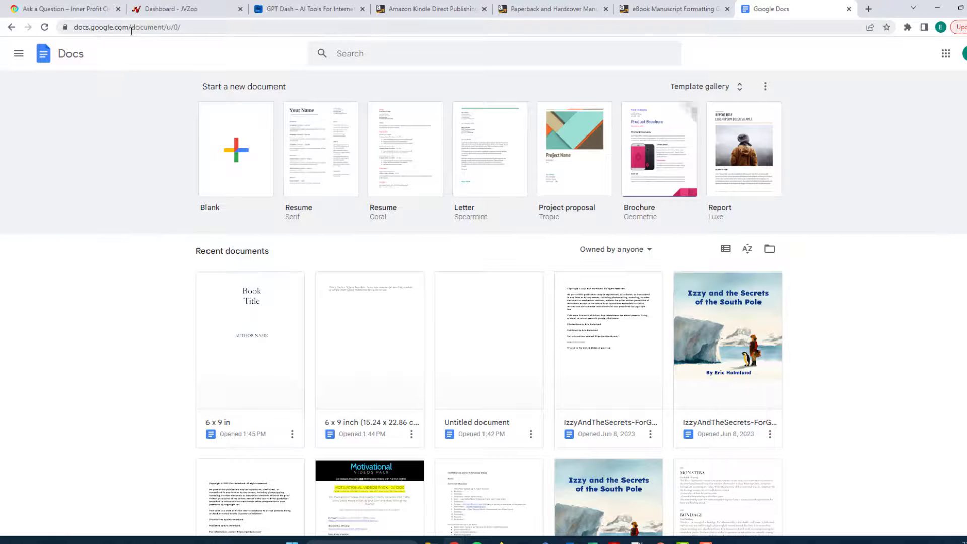
left_click(235, 145)
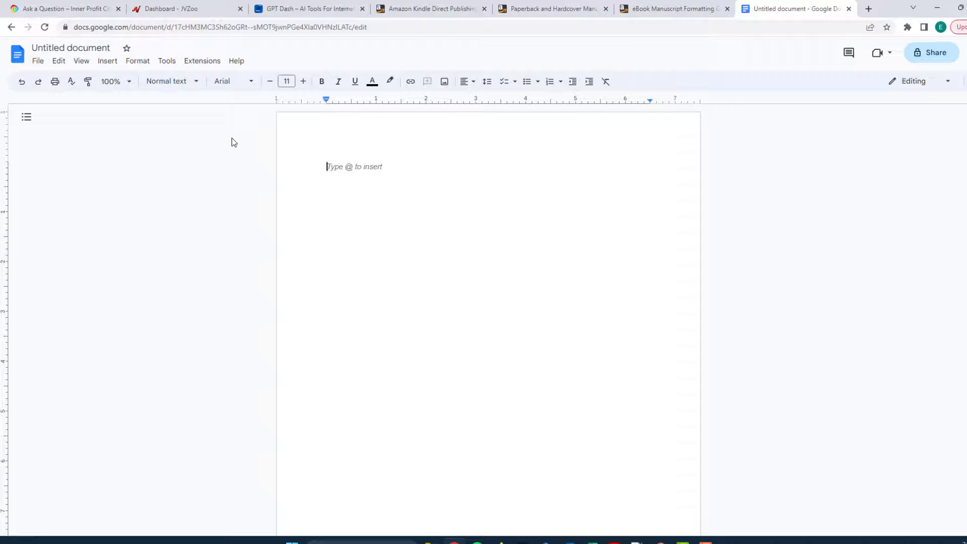
left_click(38, 63)
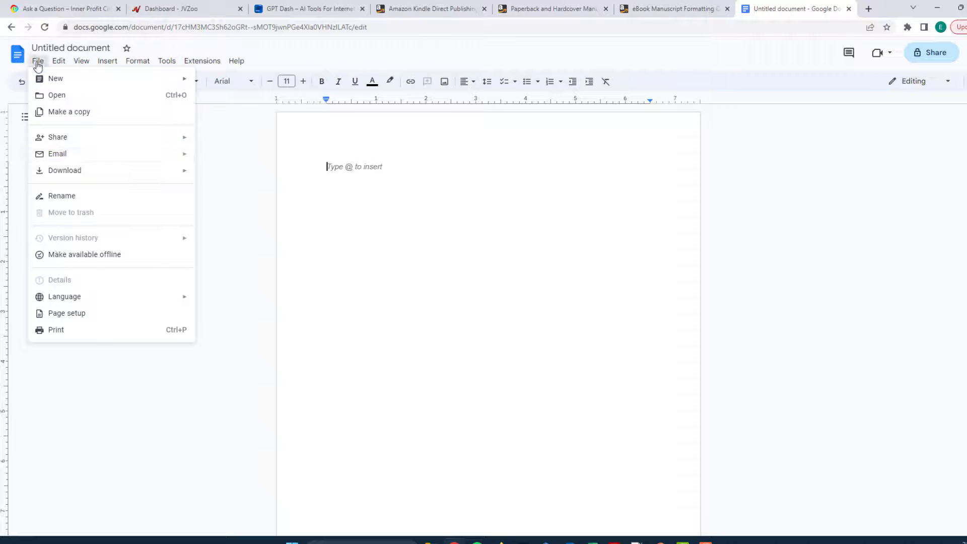
left_click(75, 313)
left_click(465, 314)
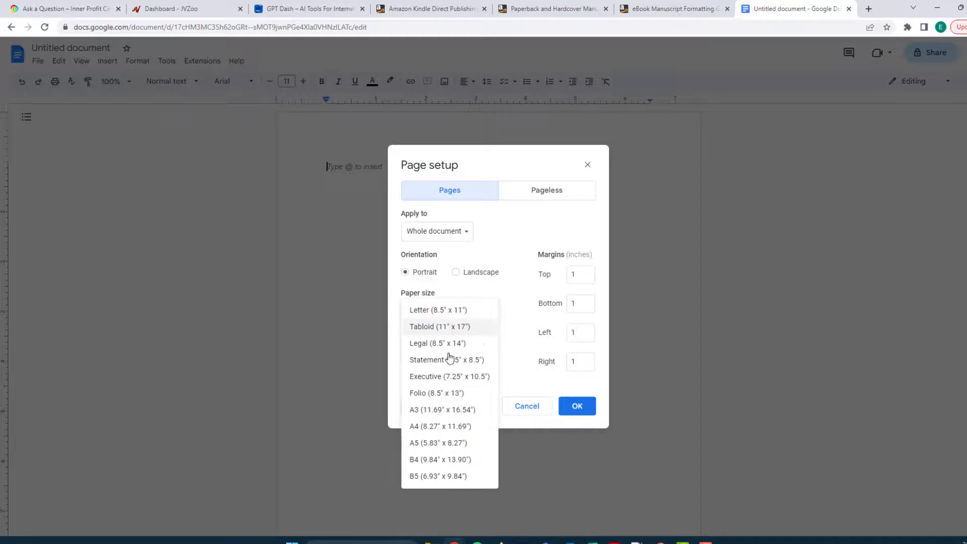
left_click(540, 406)
left_click(539, 406)
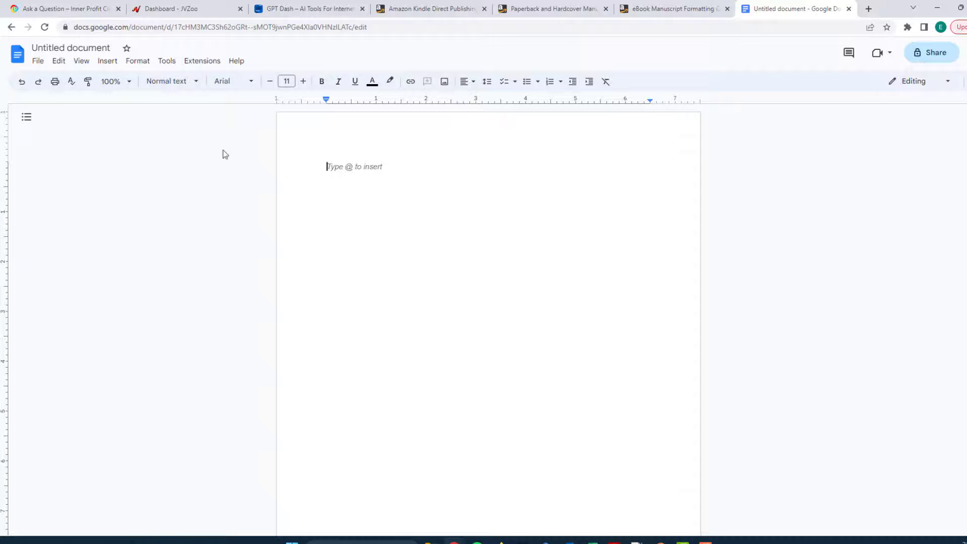
Examine the Page Sizer add-on's custom page width, height and units settings without applying a change.
left_click(203, 62)
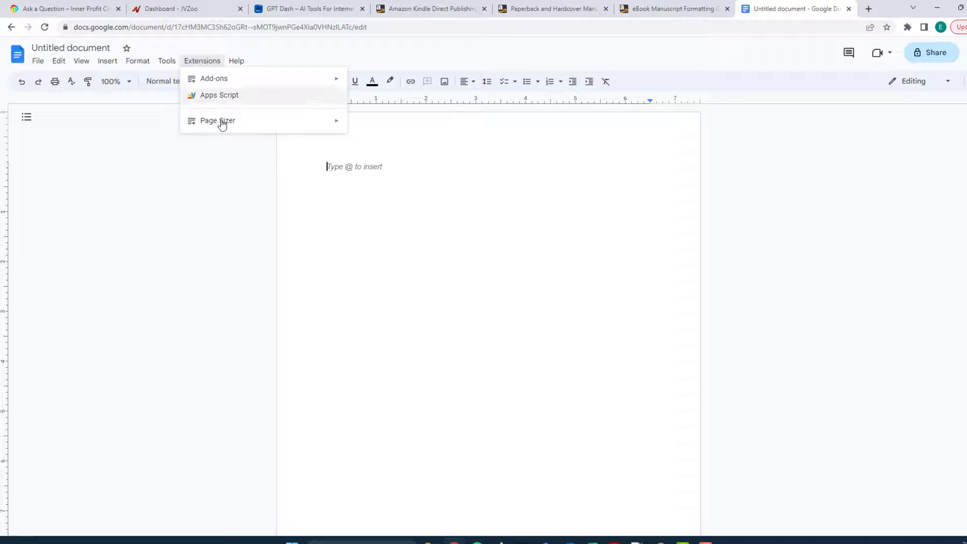
mouse_move(224, 123)
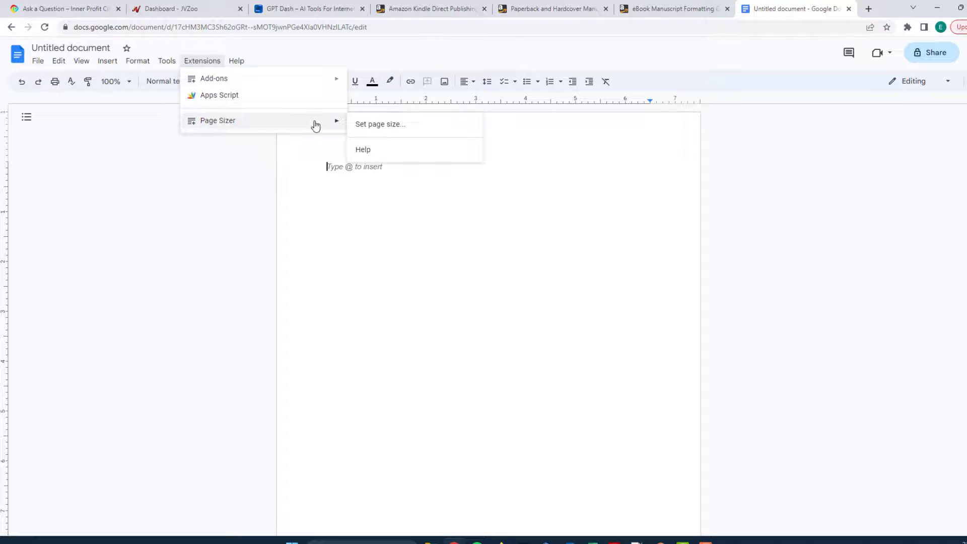
left_click(377, 129)
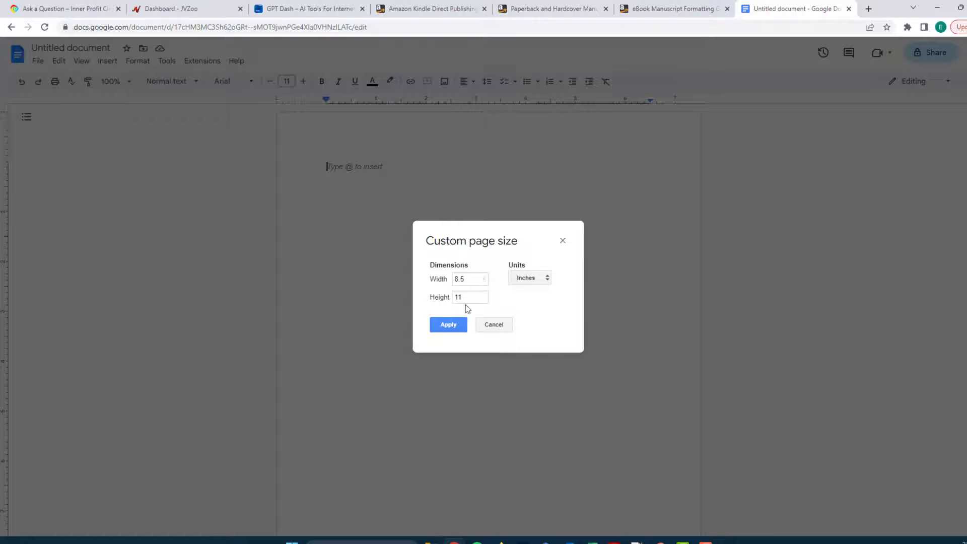
left_click(563, 241)
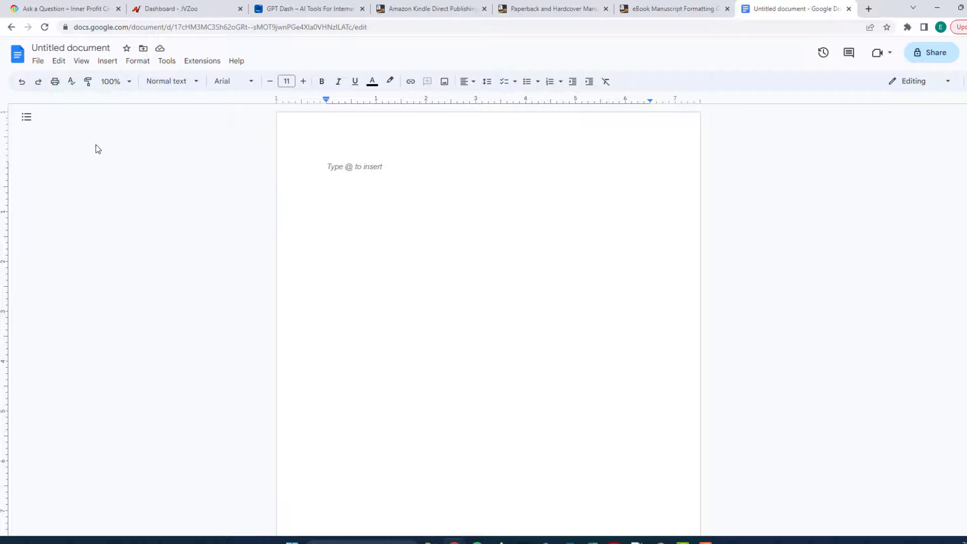
Upload the "6 x 9 in" template file from the computer into Google Docs and close the untitled document.
left_click(38, 61)
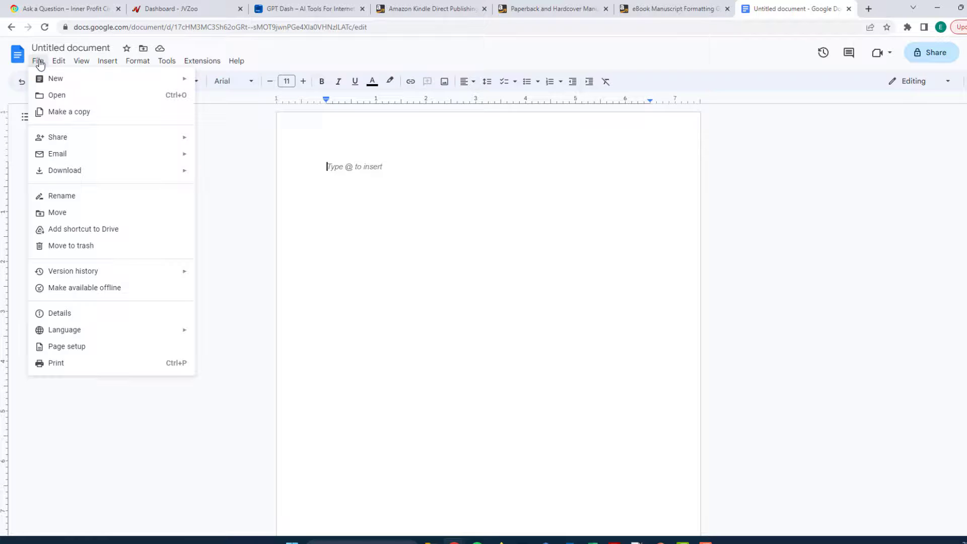
left_click(56, 96)
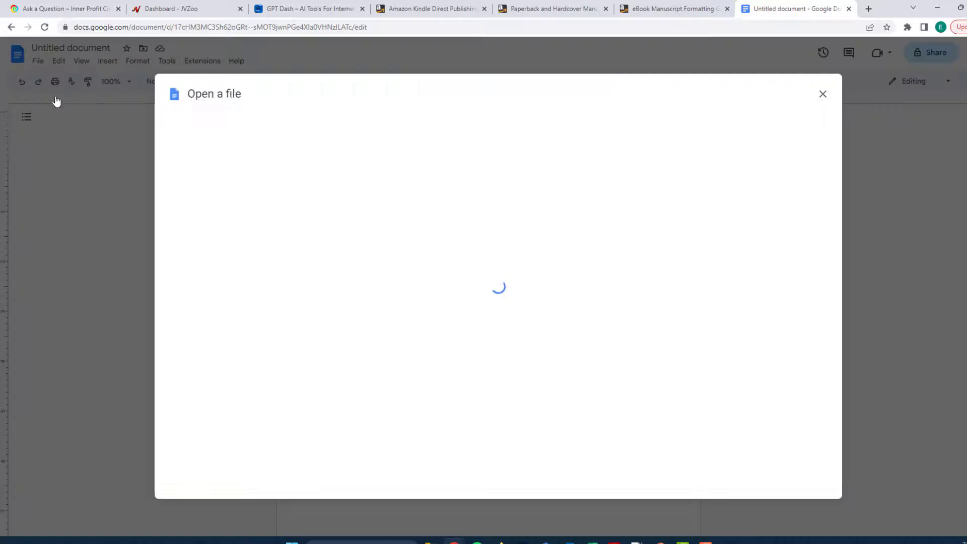
left_click(438, 132)
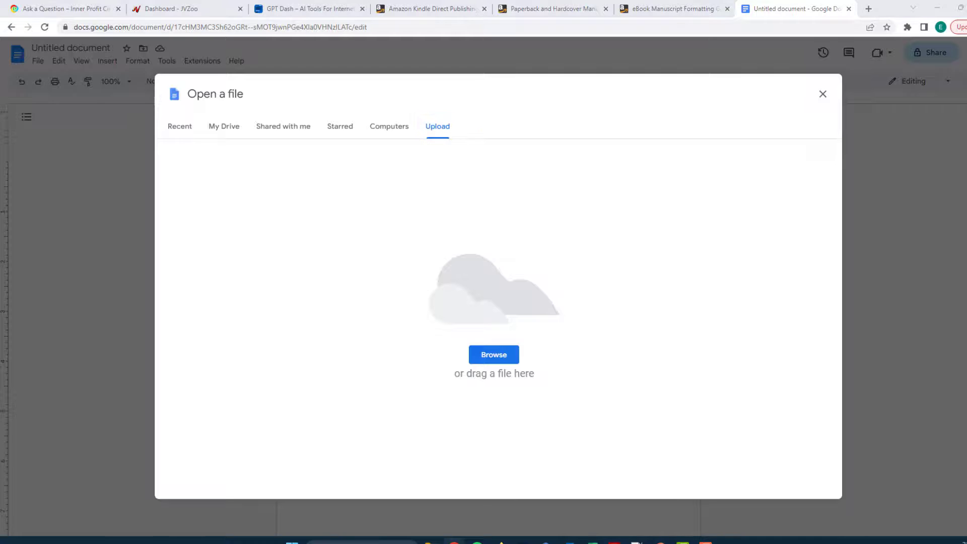
left_click_drag(106, 260, 461, 277)
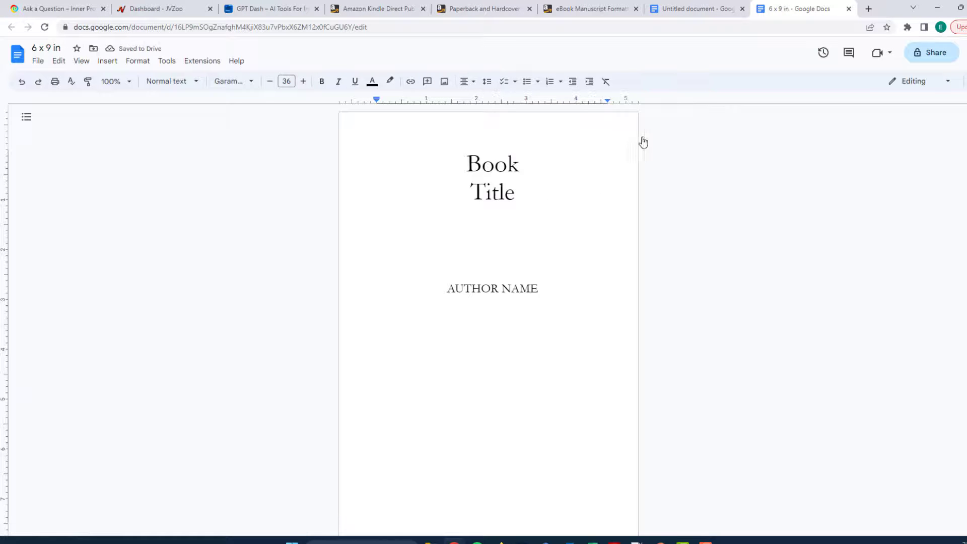
left_click(743, 8)
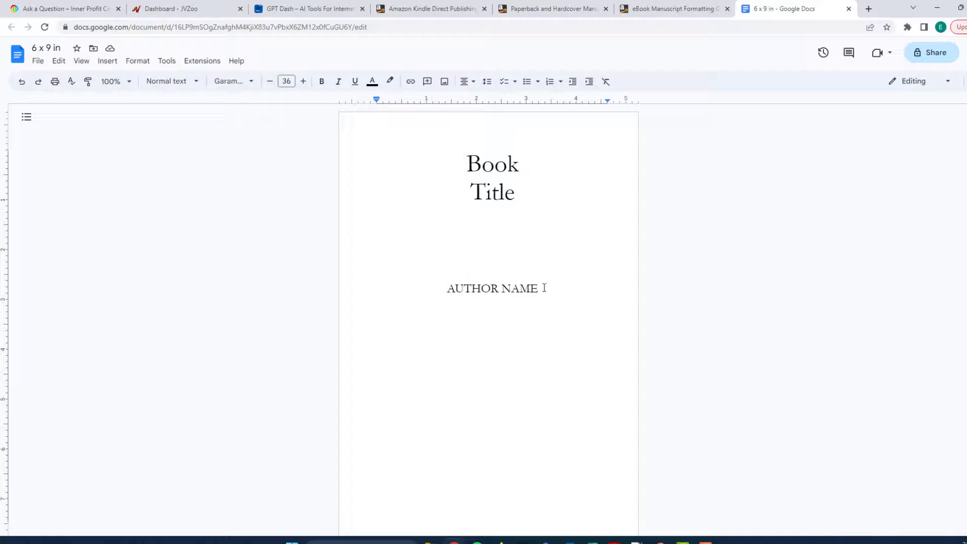
Examine the template's front matter from the title page through the dedication and the contents page with its chapter list.
scroll(493, 317, "down", 3)
scroll(491, 317, "down", 6)
scroll(510, 205, "down", 4)
scroll(440, 328, "down", 4)
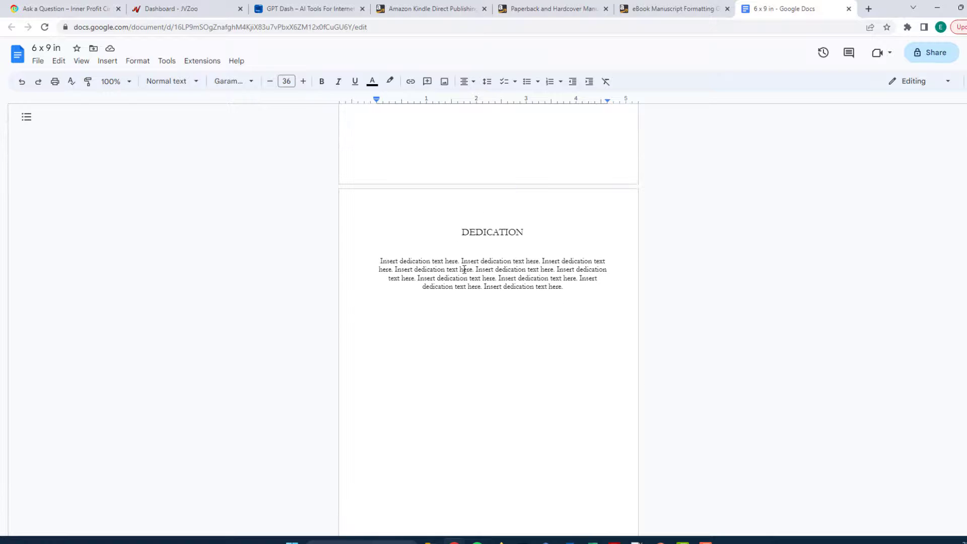
scroll(463, 277, "down", 2)
scroll(463, 299, "up", 3)
scroll(450, 341, "down", 11)
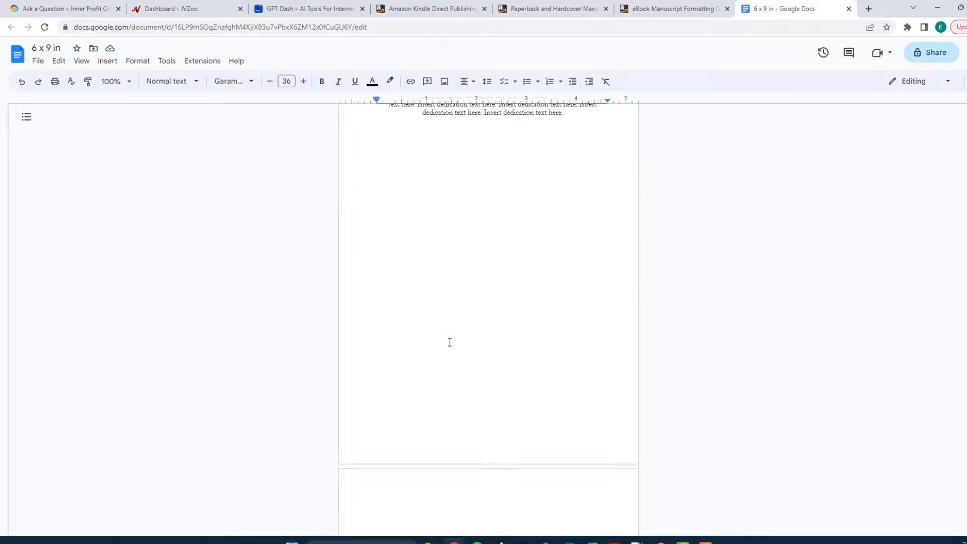
scroll(452, 373, "down", 4)
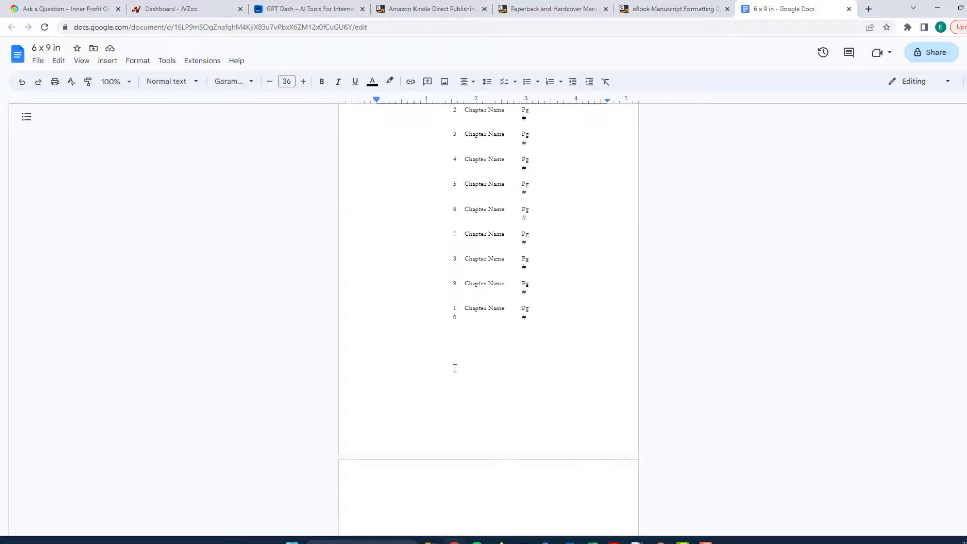
scroll(455, 373, "up", 4)
scroll(454, 378, "down", 5)
scroll(468, 302, "up", 3)
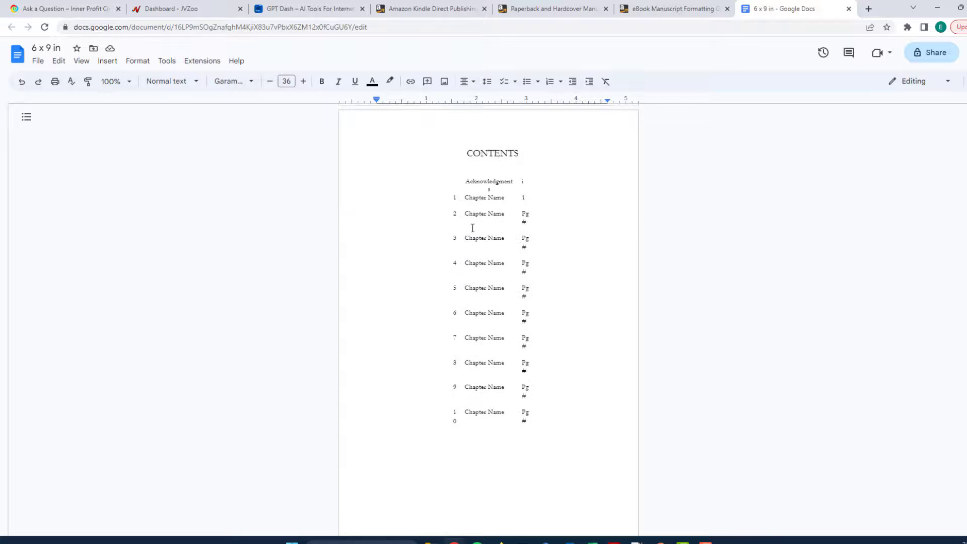
Skim the template's acknowledgments page and numbered chapter pages with placeholder text, and return to the title page.
scroll(486, 333, "down", 16)
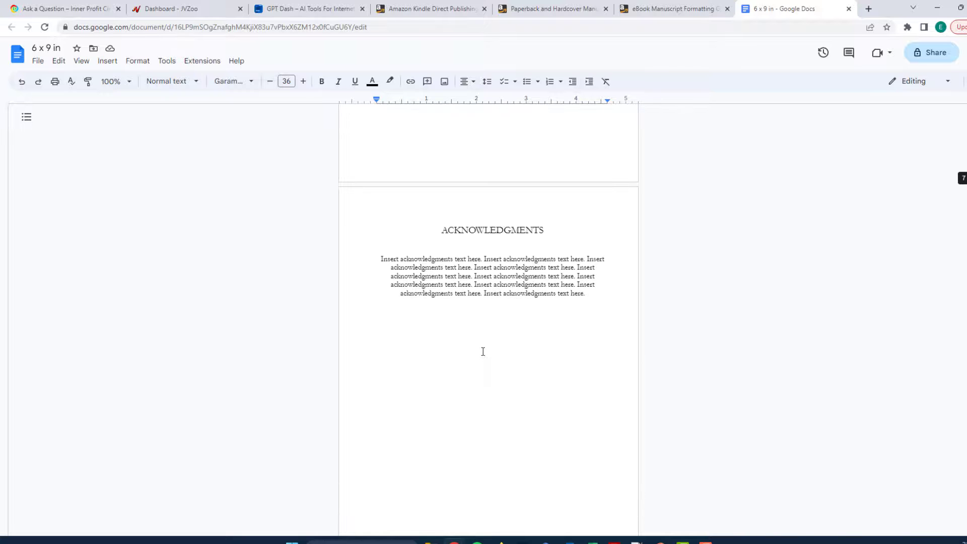
scroll(464, 257, "down", 20)
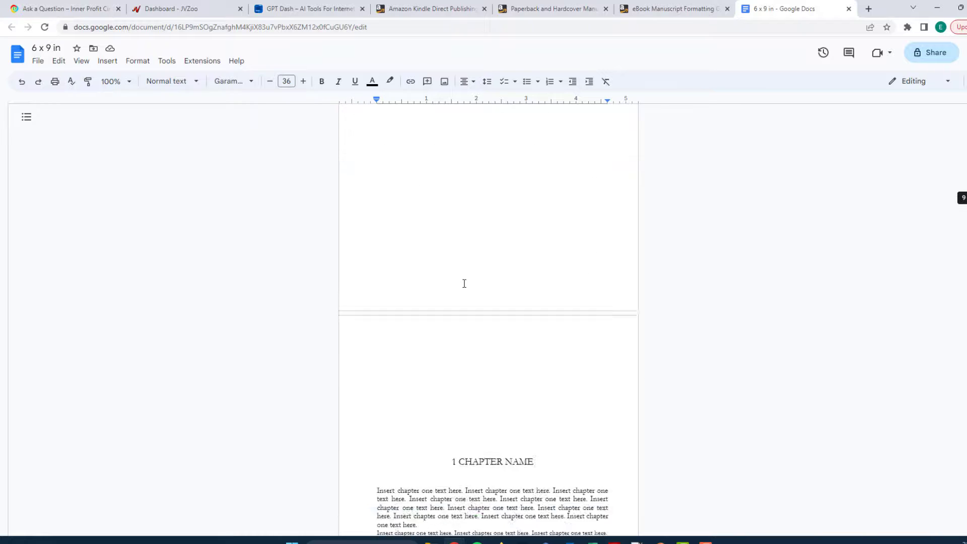
scroll(465, 282, "down", 20)
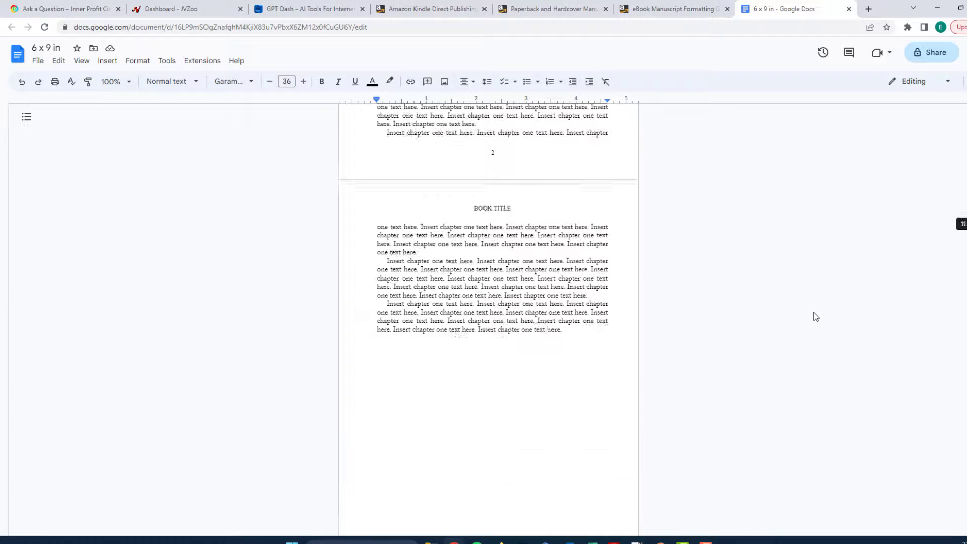
scroll(848, 306, "down", 20)
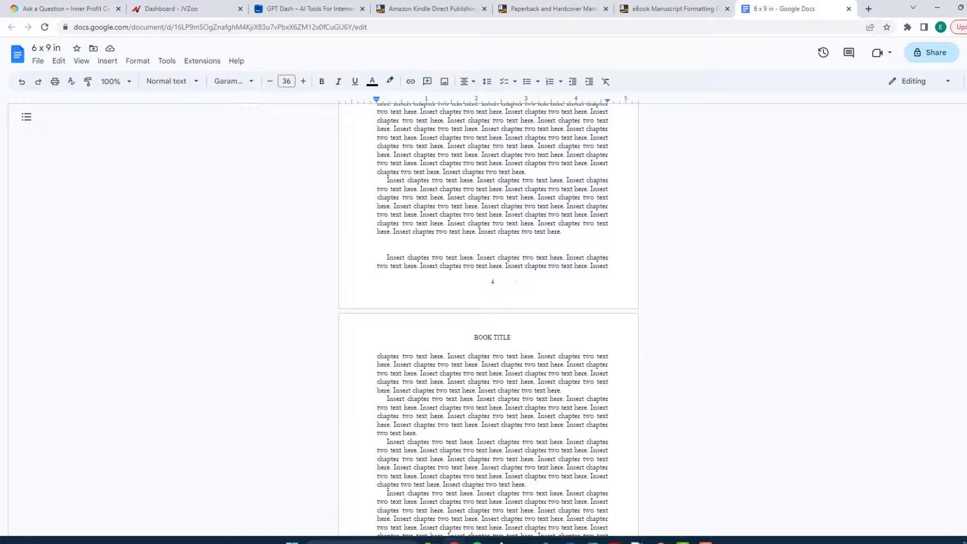
scroll(488, 322, "down", 20)
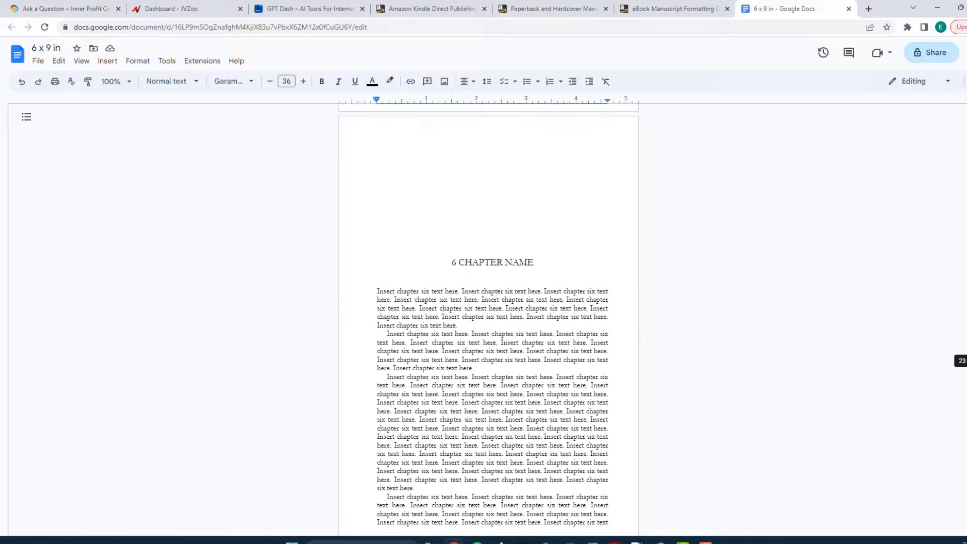
scroll(488, 322, "down", 20)
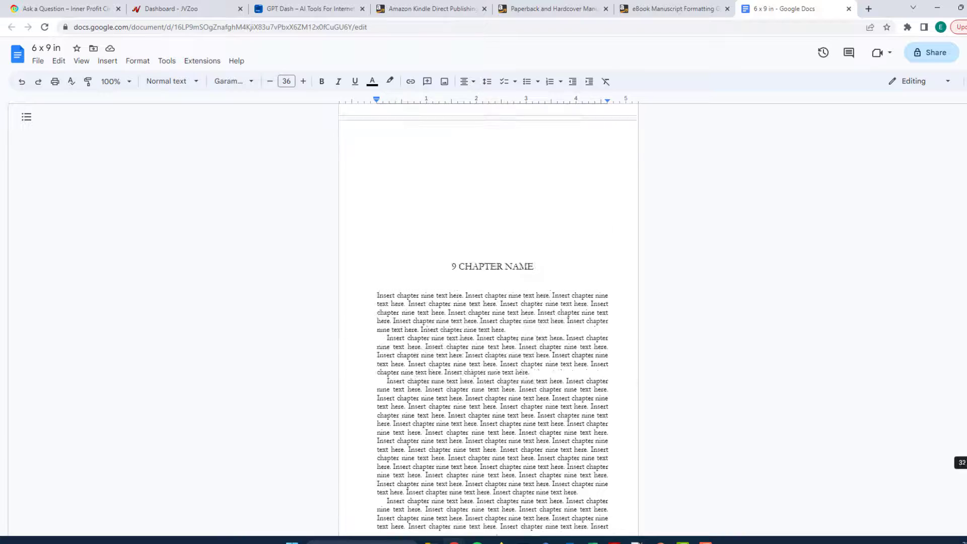
left_click_drag(963, 501, 963, 112)
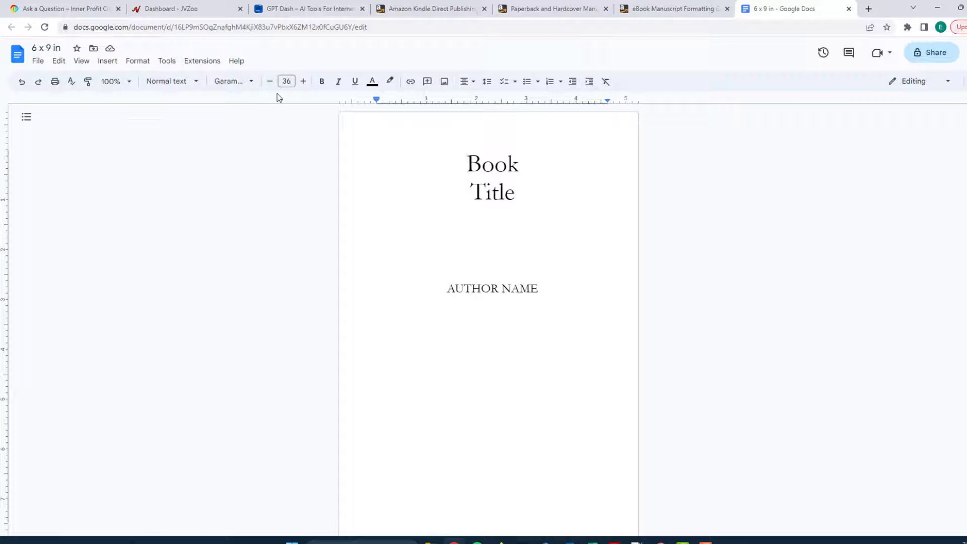
Switch to the GPTDash site and look over the writing tools on its Pro Dashboard.
left_click(302, 10)
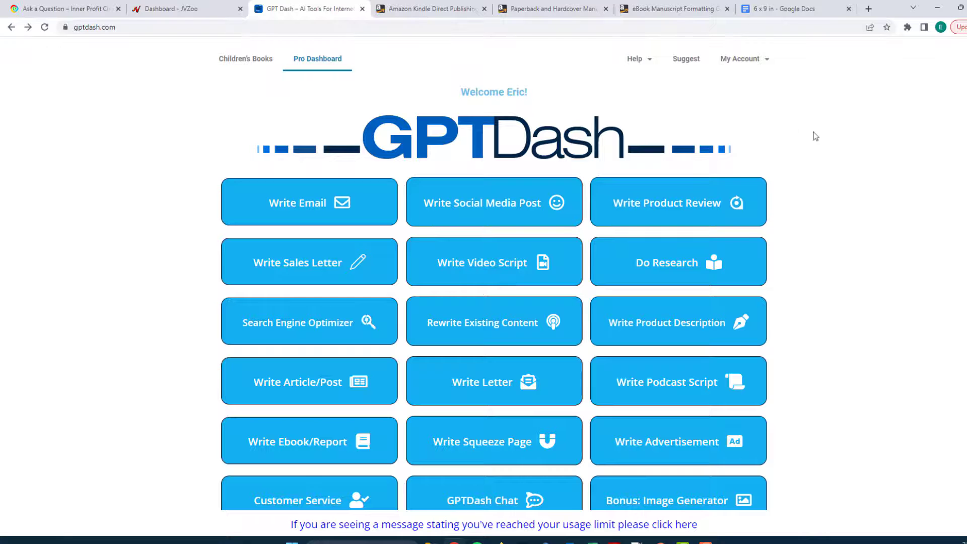
scroll(815, 170, "down", 1)
scroll(817, 173, "up", 1)
scroll(155, 201, "down", 1)
scroll(156, 201, "up", 1)
scroll(137, 251, "down", 1)
scroll(137, 252, "up", 1)
scroll(110, 290, "down", 1)
scroll(110, 291, "up", 1)
scroll(146, 243, "down", 1)
scroll(136, 327, "down", 2)
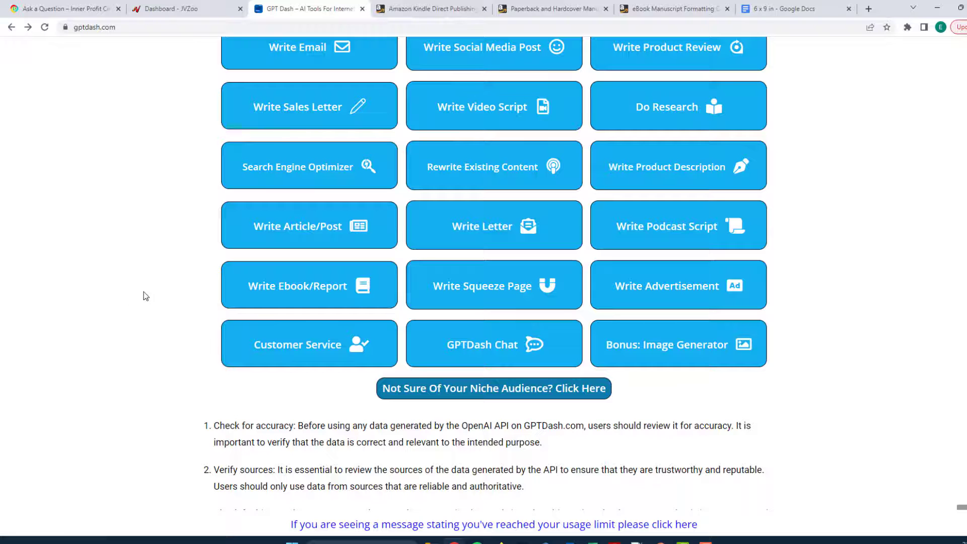
Open the Write Ebook/Report tools and look at the Suggest a Niche page of the 6 step ebook generator.
left_click(304, 287)
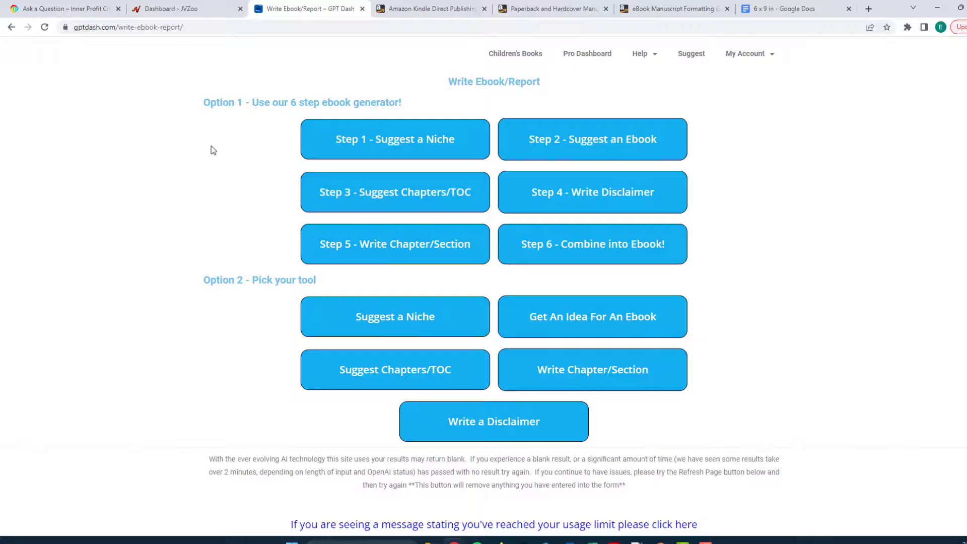
scroll(203, 188, "down", 1)
scroll(205, 197, "up", 1)
left_click(374, 141)
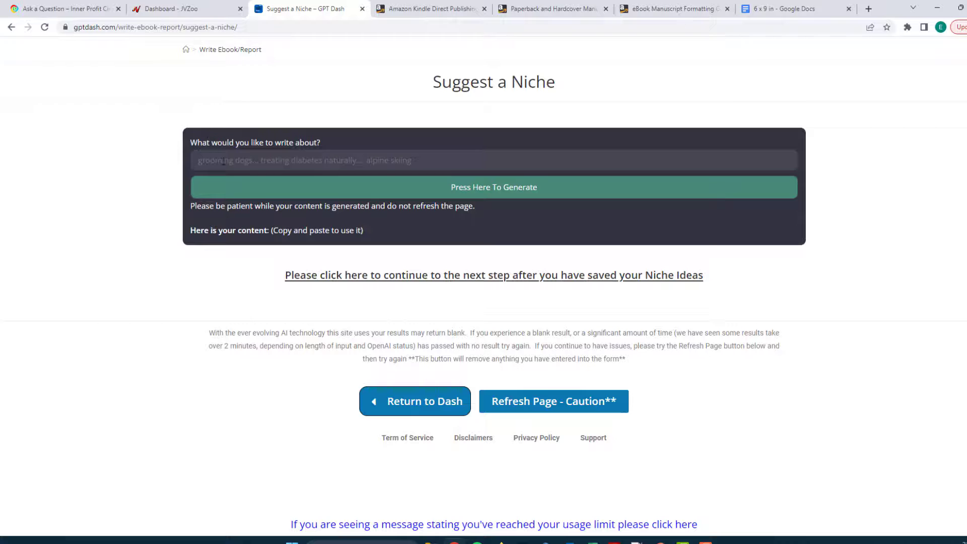
left_click(12, 26)
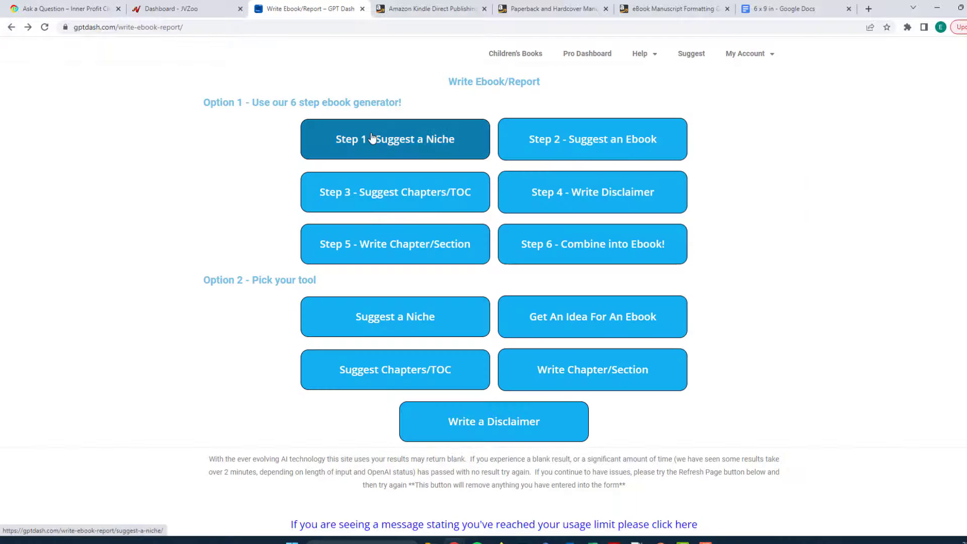
Generate niche ideas for "how to help people" with the standalone Suggest a Niche tool under Option 2.
left_click(380, 321)
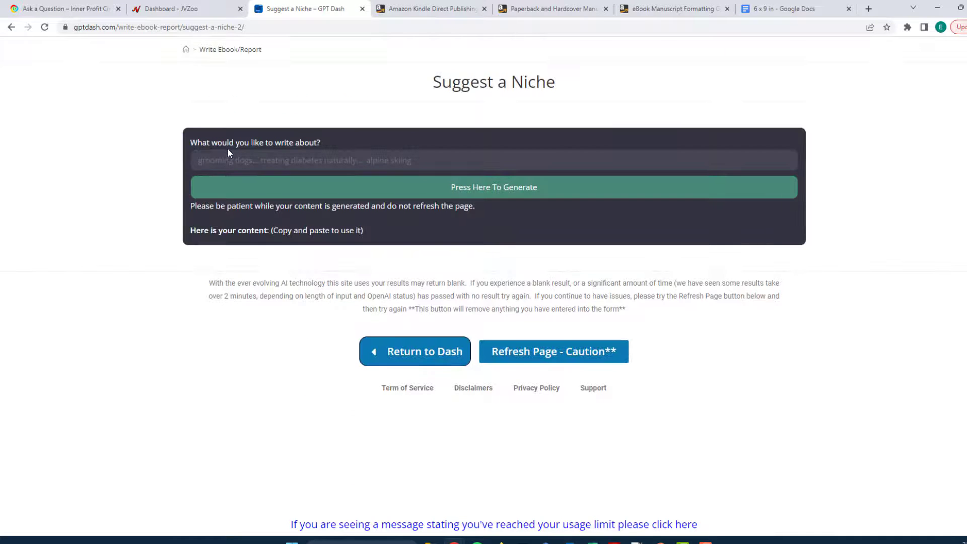
left_click(251, 158)
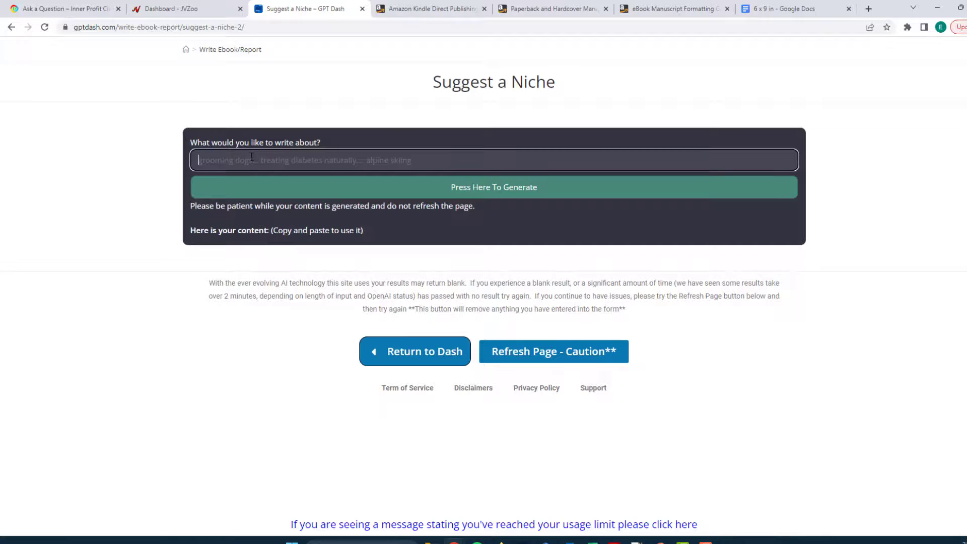
type("how to help people")
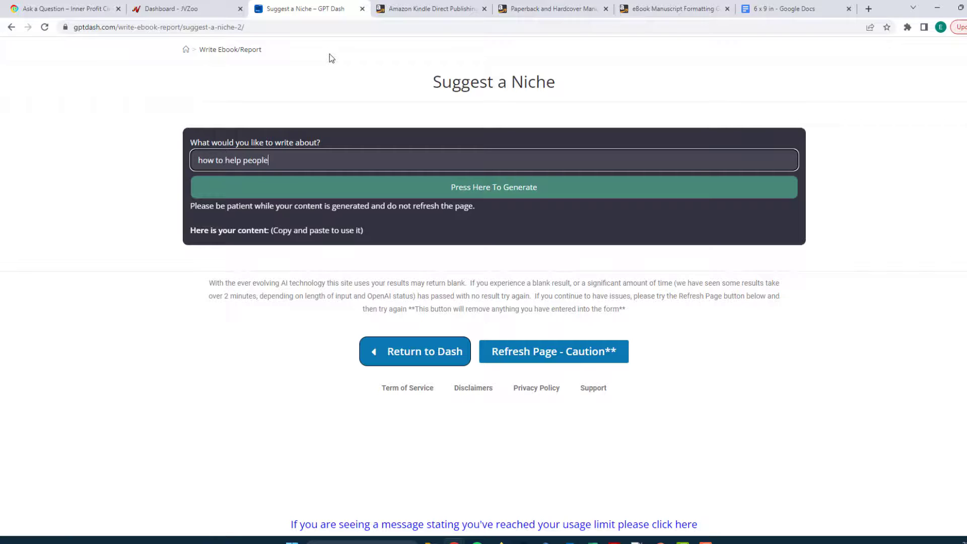
left_click(465, 186)
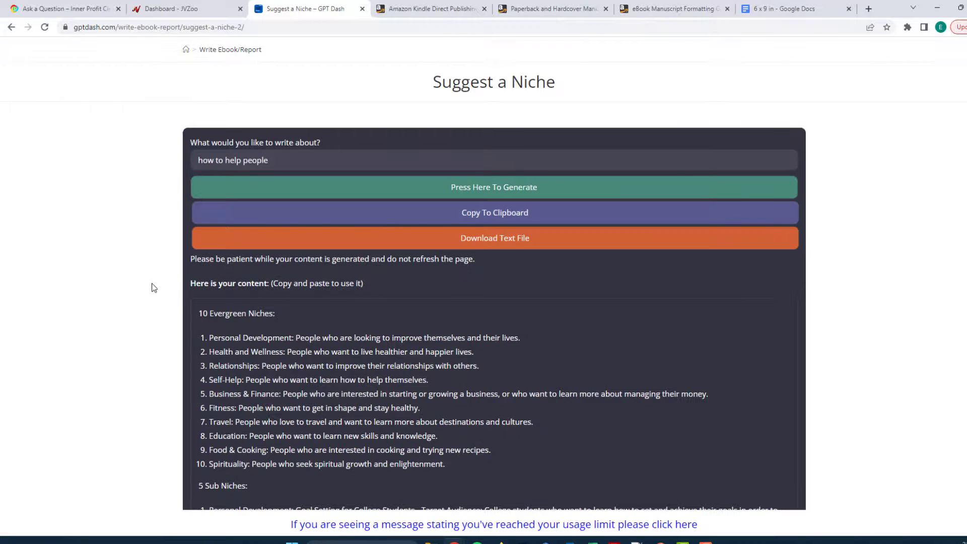
Examine the generated evergreen niches, sub niches with target audiences, and advice on choosing a niche.
scroll(152, 287, "down", 1)
scroll(151, 298, "down", 4)
scroll(187, 326, "up", 2)
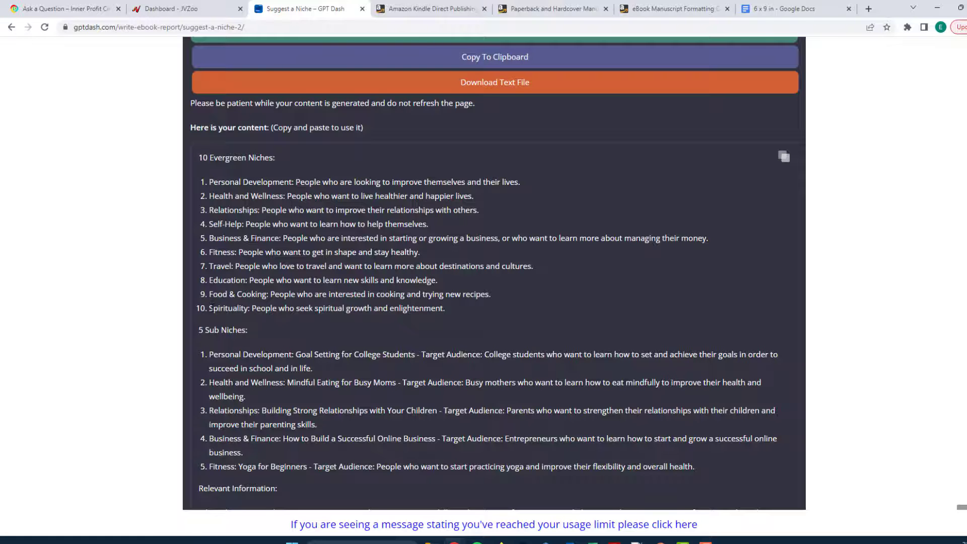
scroll(303, 333, "down", 3)
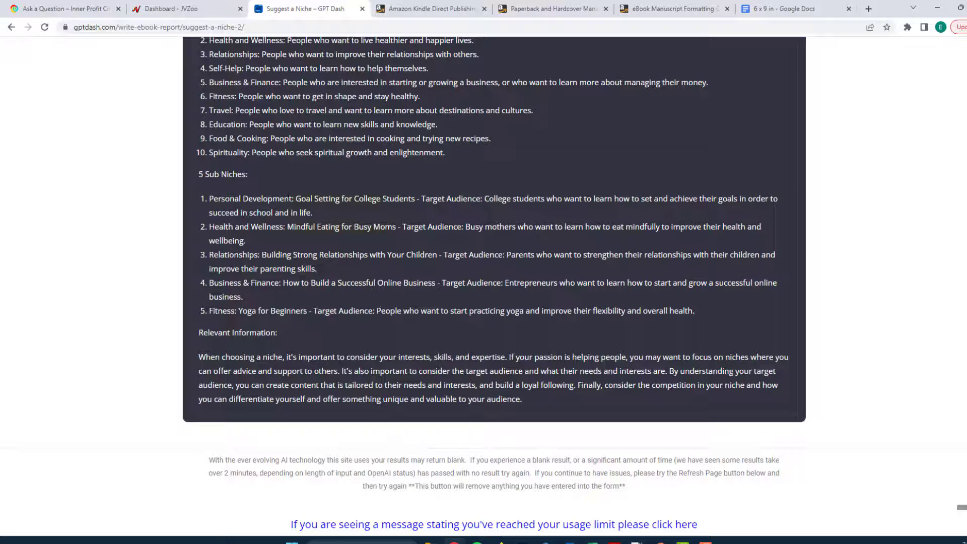
scroll(377, 316, "up", 6)
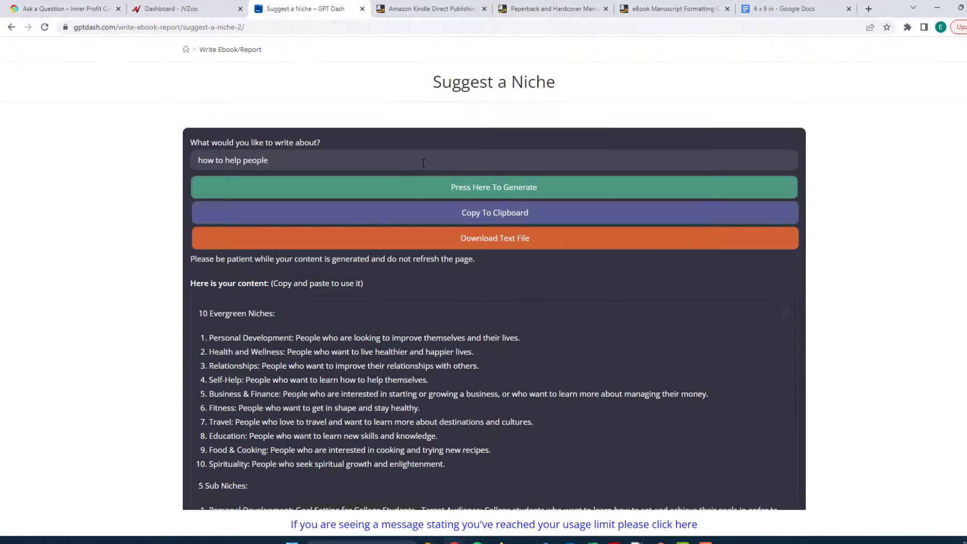
scroll(392, 324, "down", 4)
scroll(386, 329, "down", 2)
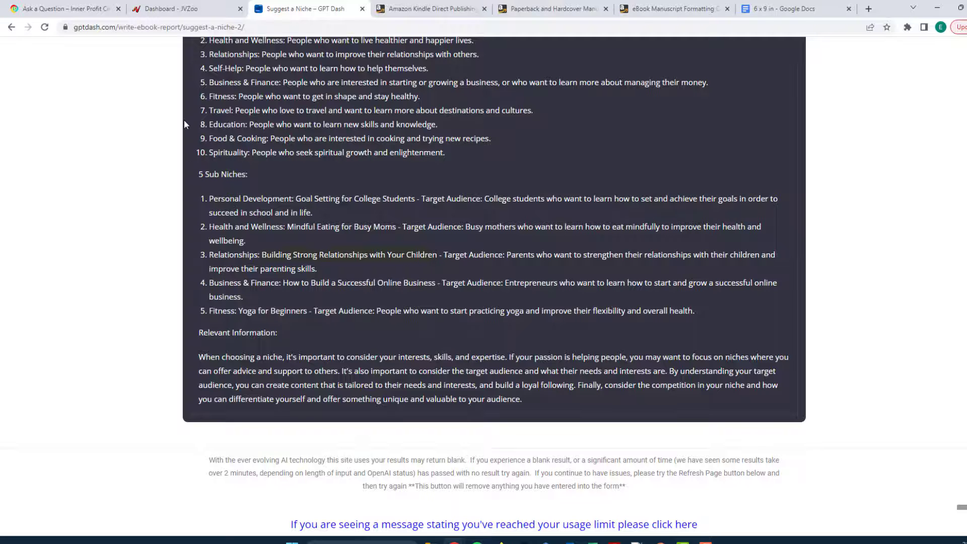
scroll(183, 119, "up", 8)
Generate niche ideas for "Building Strong Relationships with Your Children" in Step 1 of the 6 step ebook generator.
left_click(240, 159)
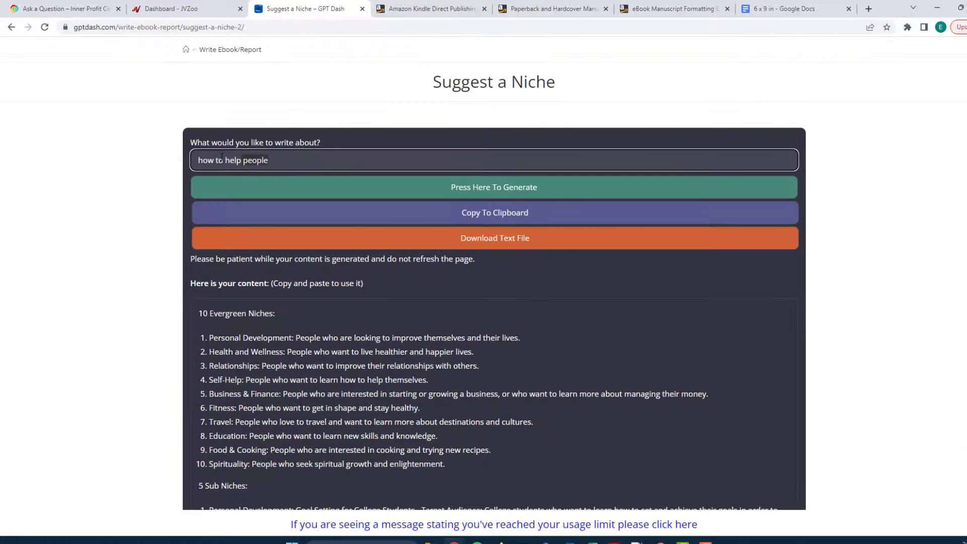
left_click(229, 50)
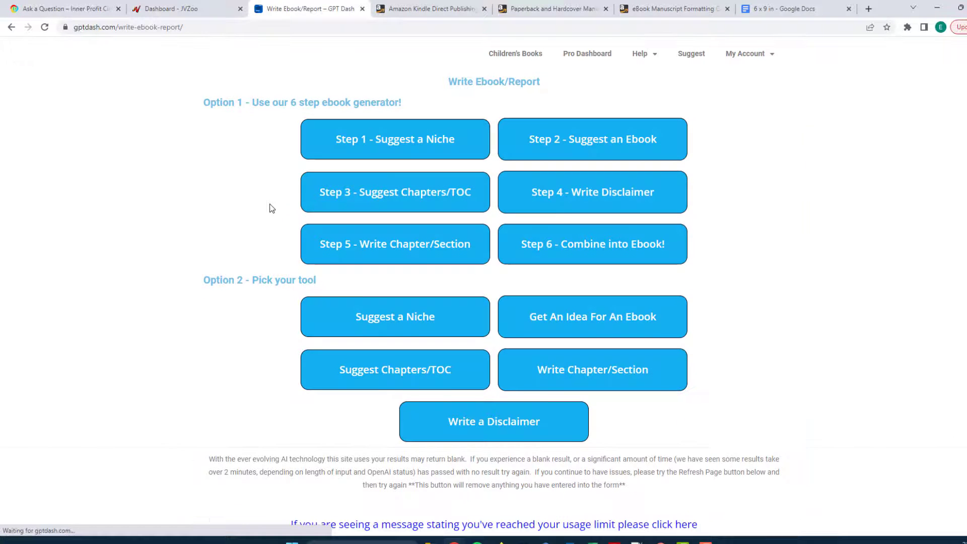
left_click(337, 145)
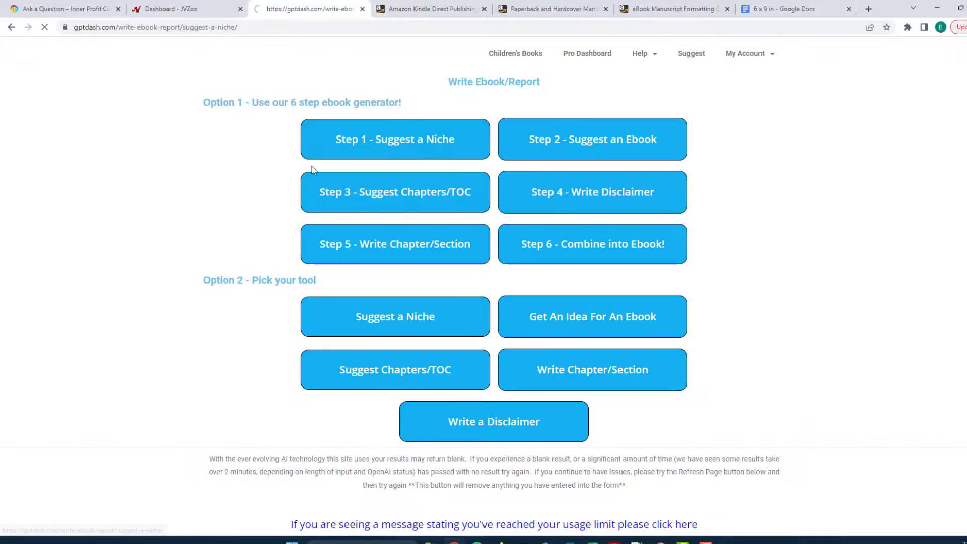
type("Building Strong Relationships with Your Children")
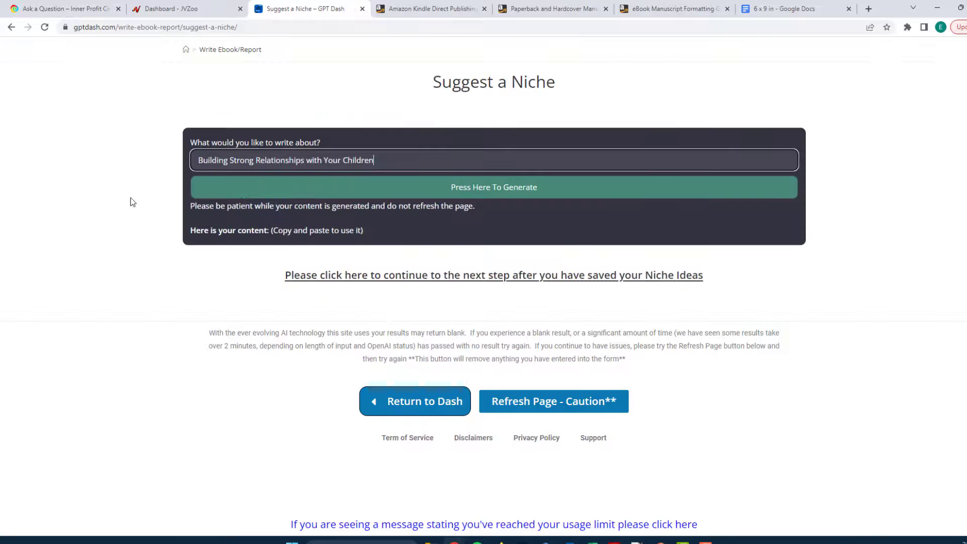
left_click(417, 187)
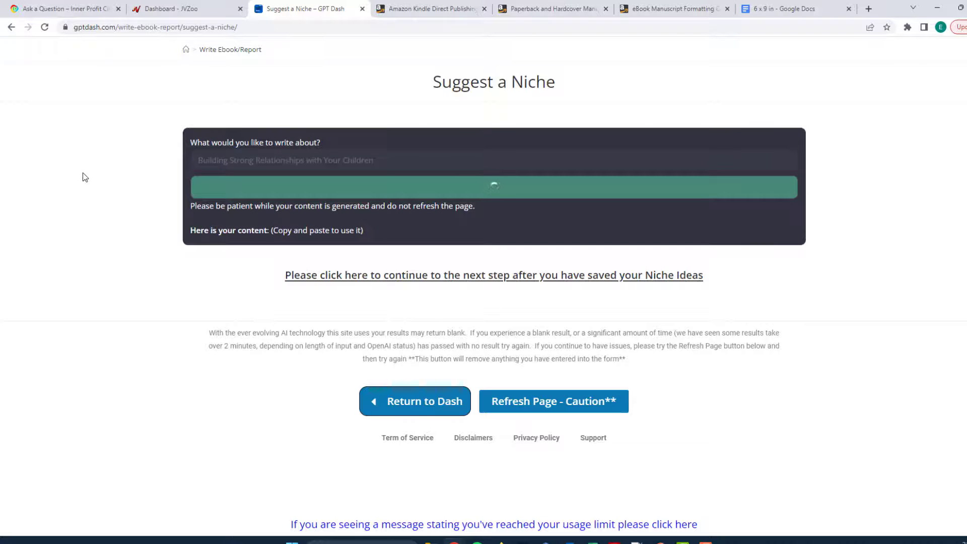
Read through the evergreen niches, sub niches and other relevant information generated for the children relationships topic.
scroll(131, 296, "down", 1)
scroll(131, 296, "down", 5)
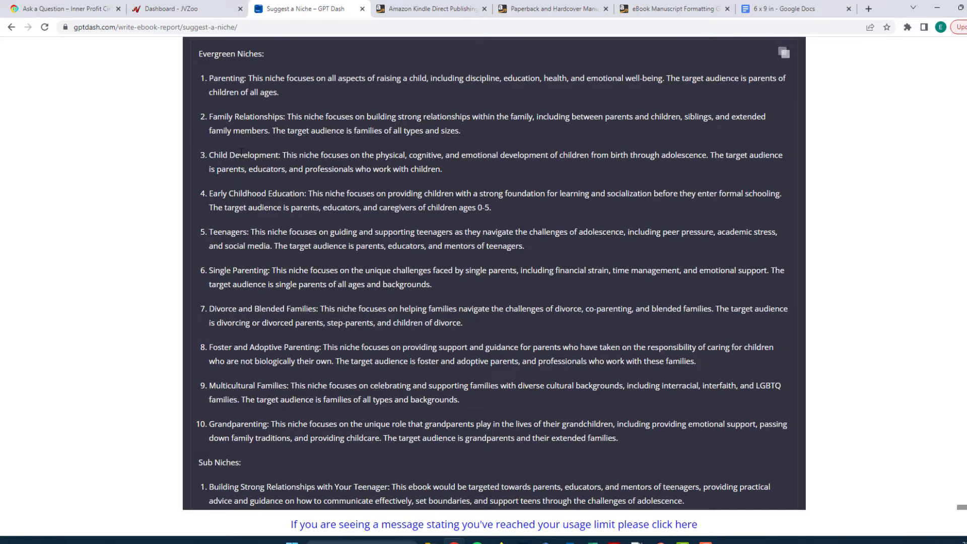
scroll(245, 255, "down", 1)
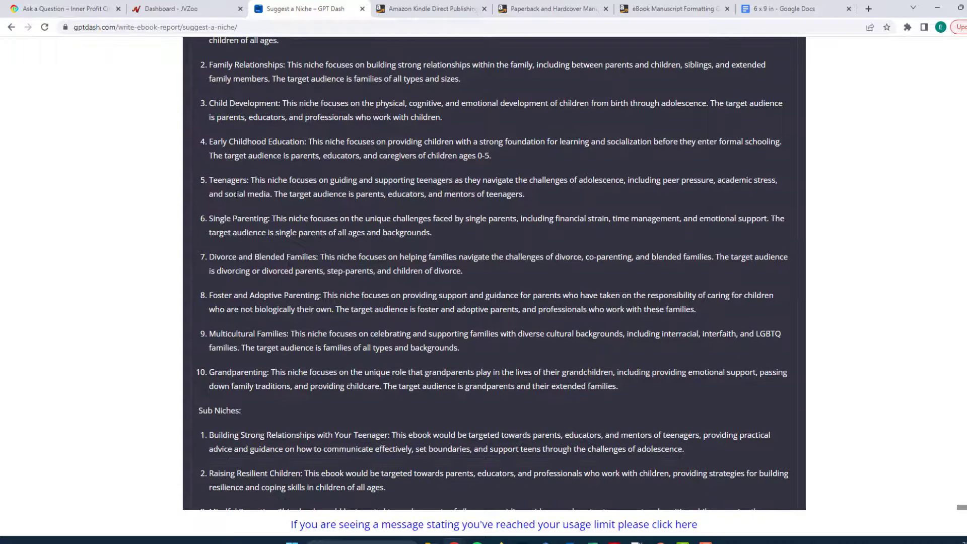
scroll(220, 272, "down", 1)
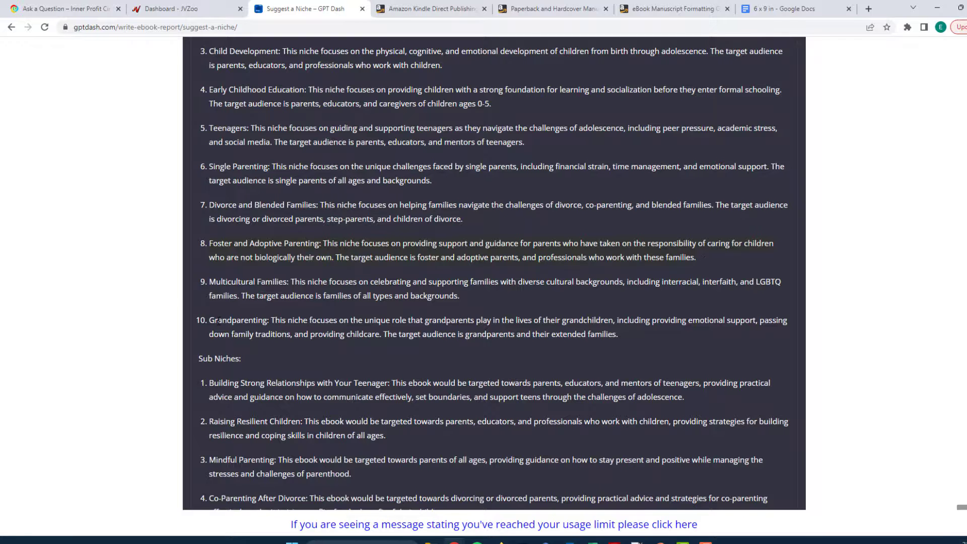
scroll(432, 257, "down", 2)
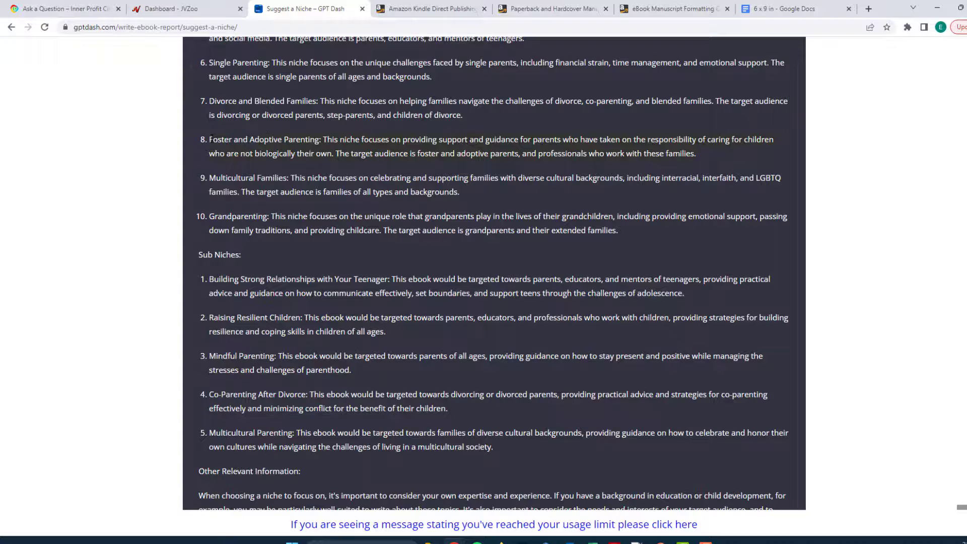
scroll(174, 289, "down", 1)
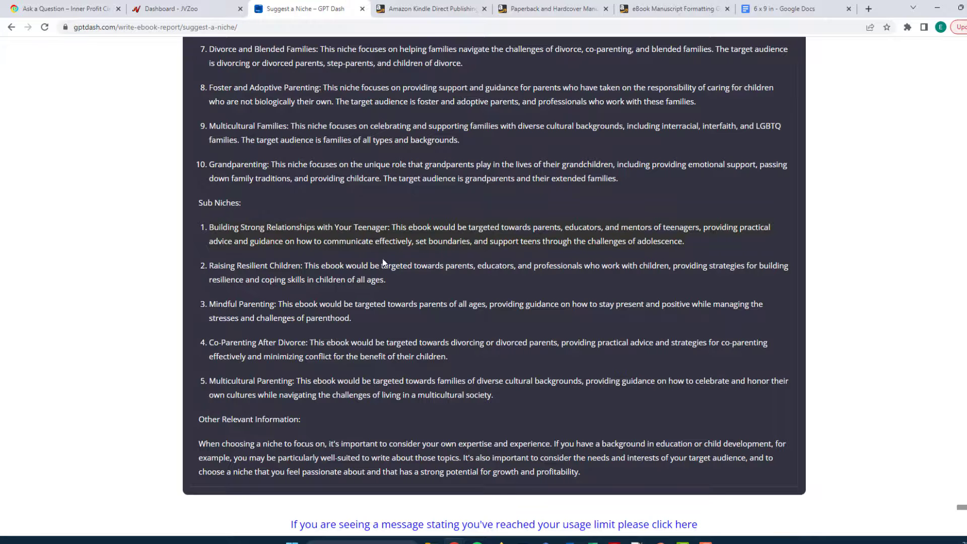
Download the generated niche ideas as a text file.
scroll(444, 327, "up", 5)
scroll(445, 326, "up", 5)
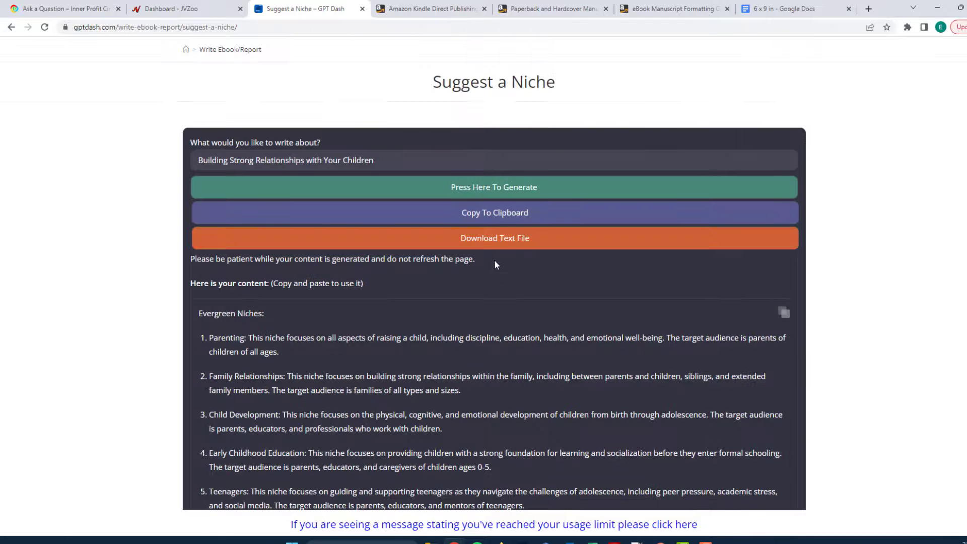
left_click(500, 241)
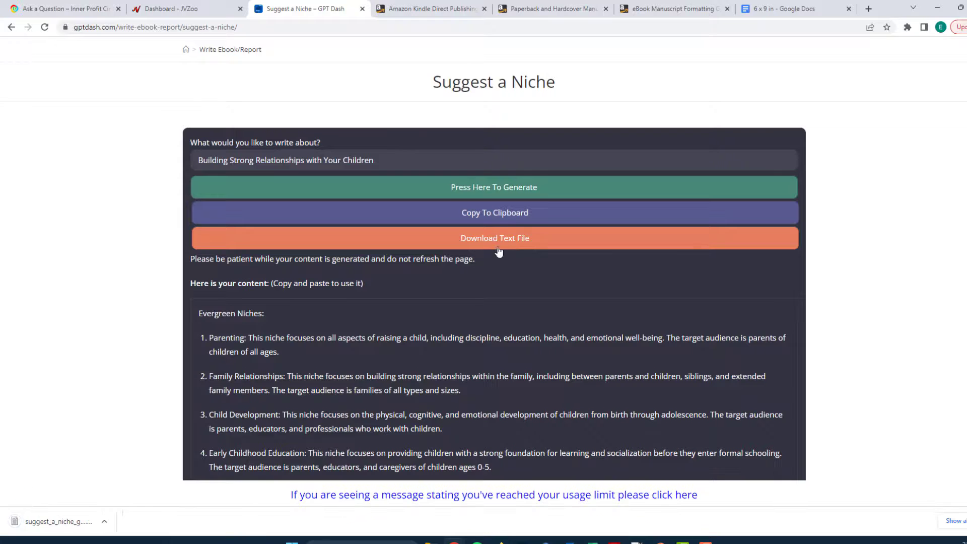
scroll(429, 325, "down", 5)
scroll(398, 369, "up", 5)
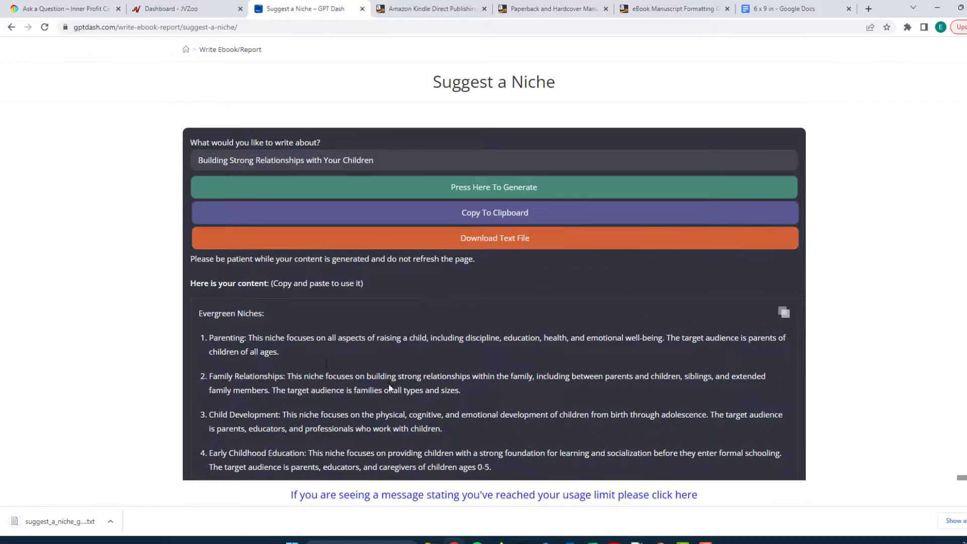
Continue to the Suggest an Ebook step and paste the full "Building Strong Relationships with Your Teenager" sub niche description as the niche.
scroll(357, 335, "down", 10)
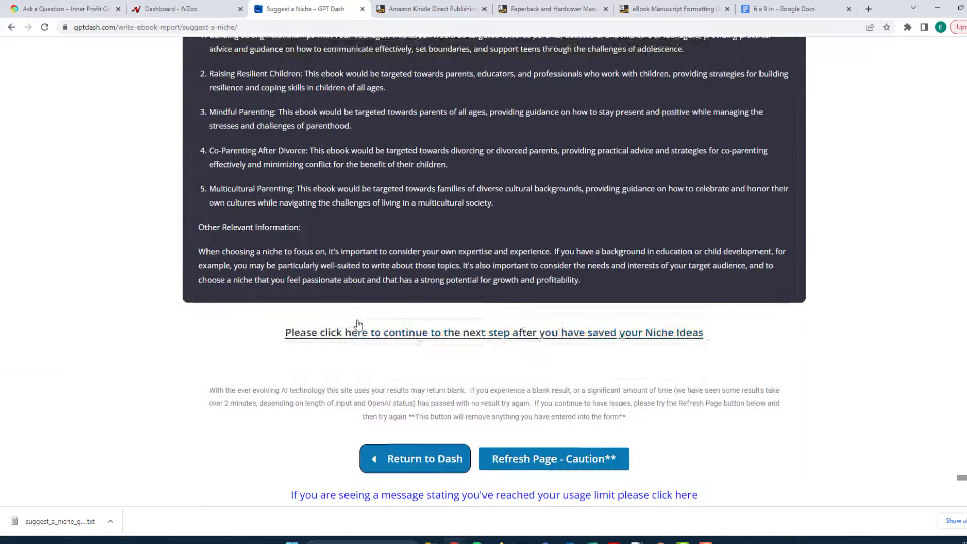
left_click(393, 328)
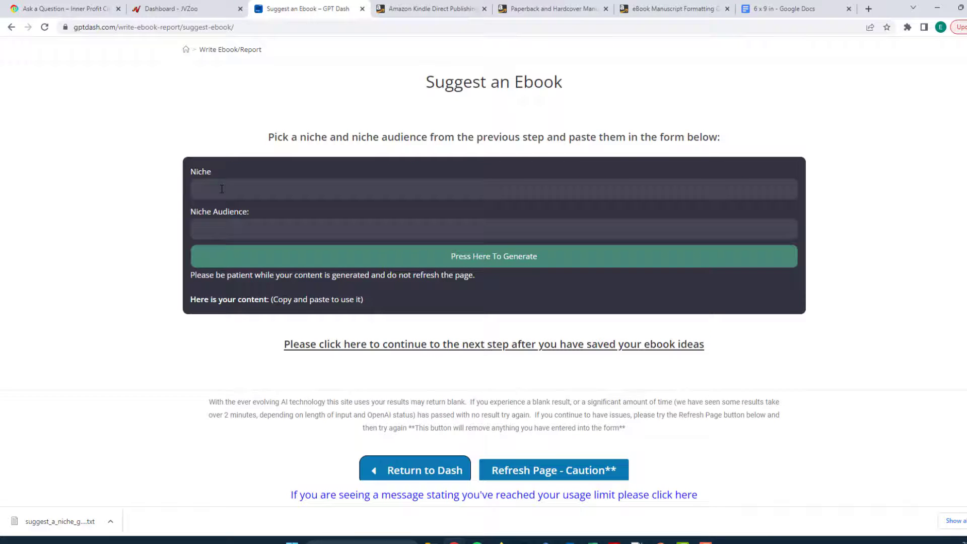
left_click(221, 189)
key("ctrl+v")
left_click(128, 186)
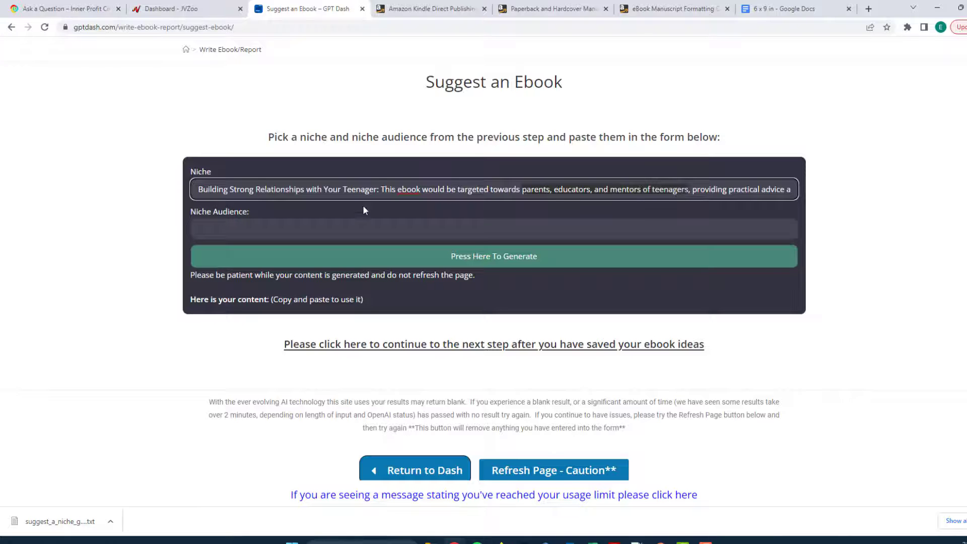
Set the niche audience to "parents, educators, and mentors of teenagers" and generate the ebook ideas.
left_click_drag(749, 189, 814, 192)
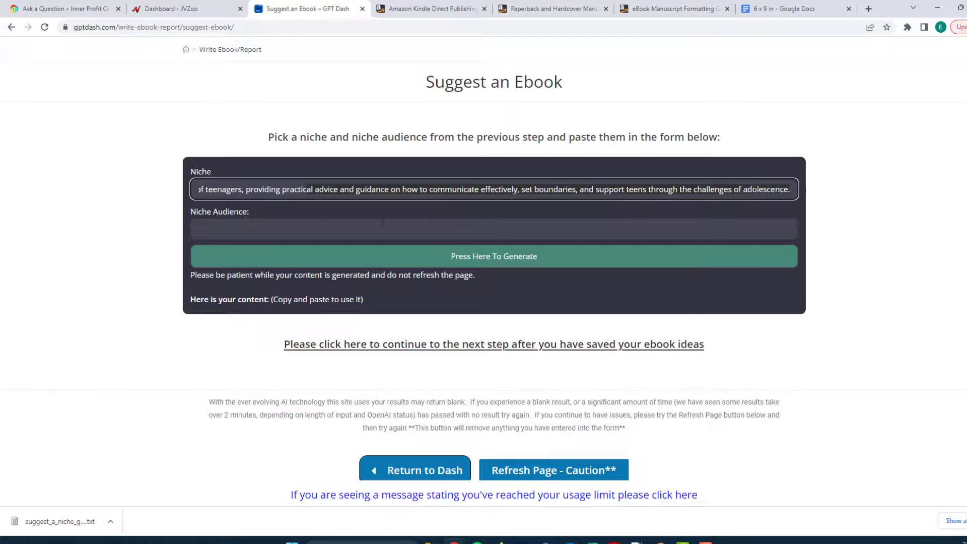
left_click(383, 224)
type("parents, educators, and mentors of teenagers")
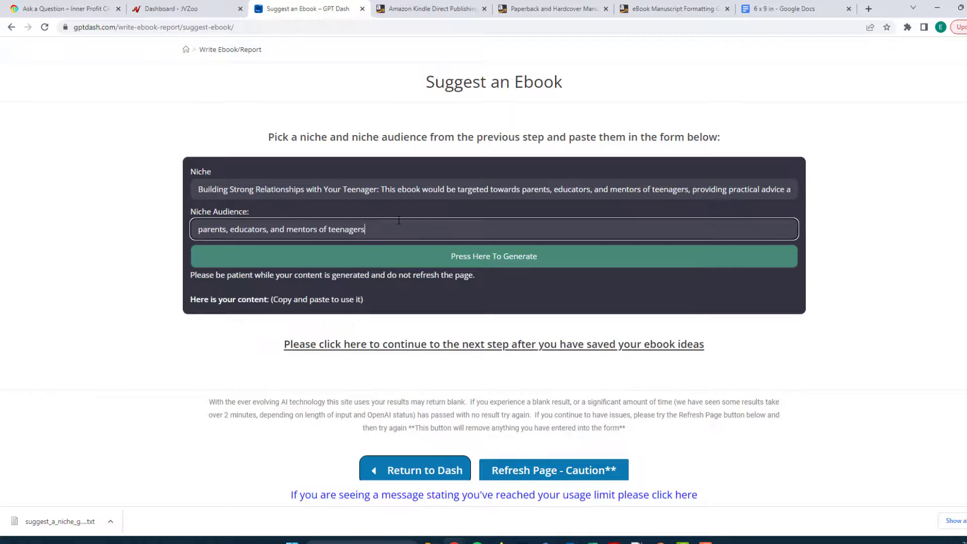
left_click(498, 260)
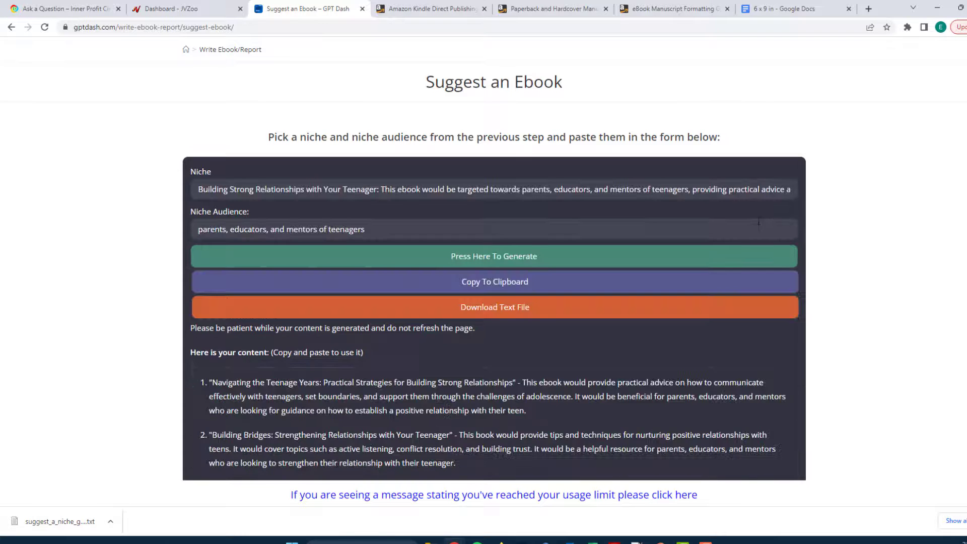
Review the generated ebook titles and their descriptions about relationships with teenagers.
scroll(857, 296, "down", 5)
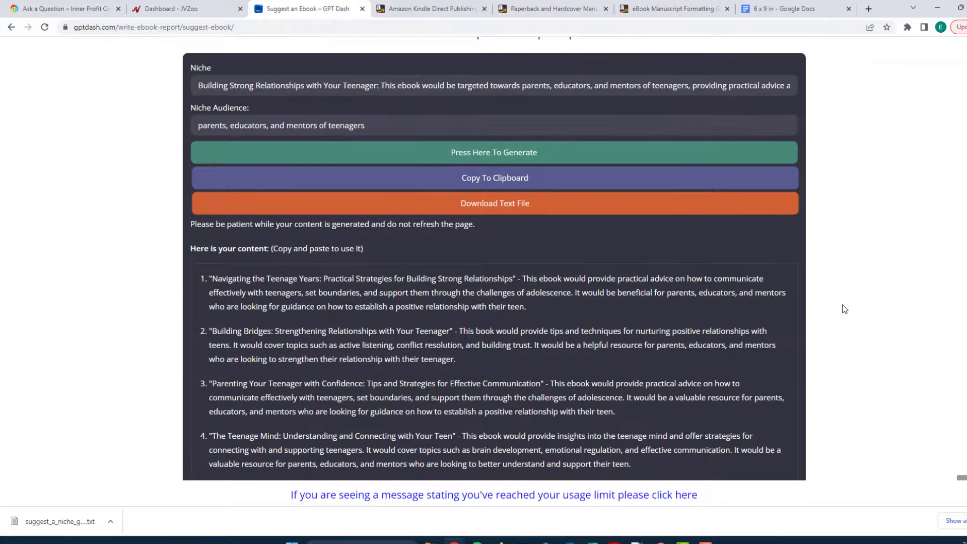
scroll(821, 321, "up", 1)
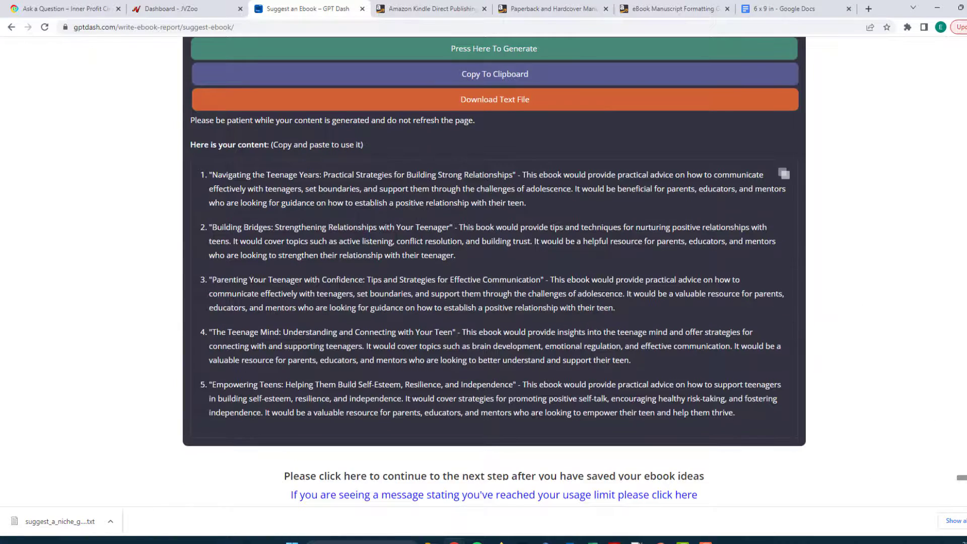
scroll(168, 255, "up", 4)
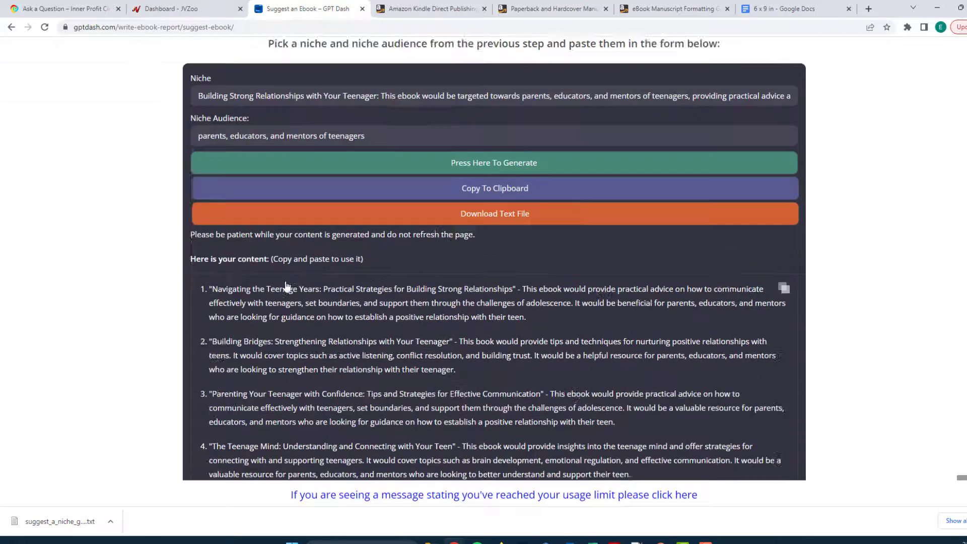
scroll(156, 276, "down", 3)
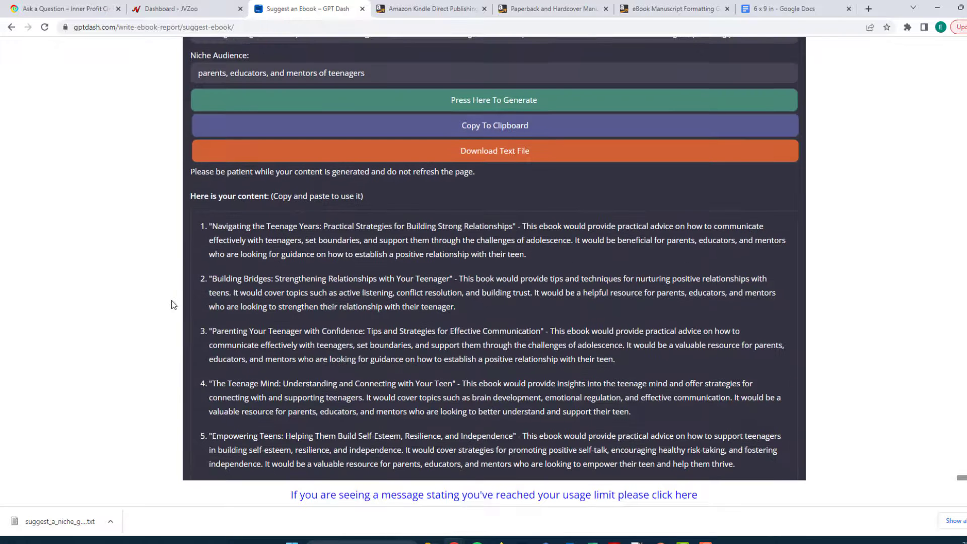
scroll(172, 302, "down", 2)
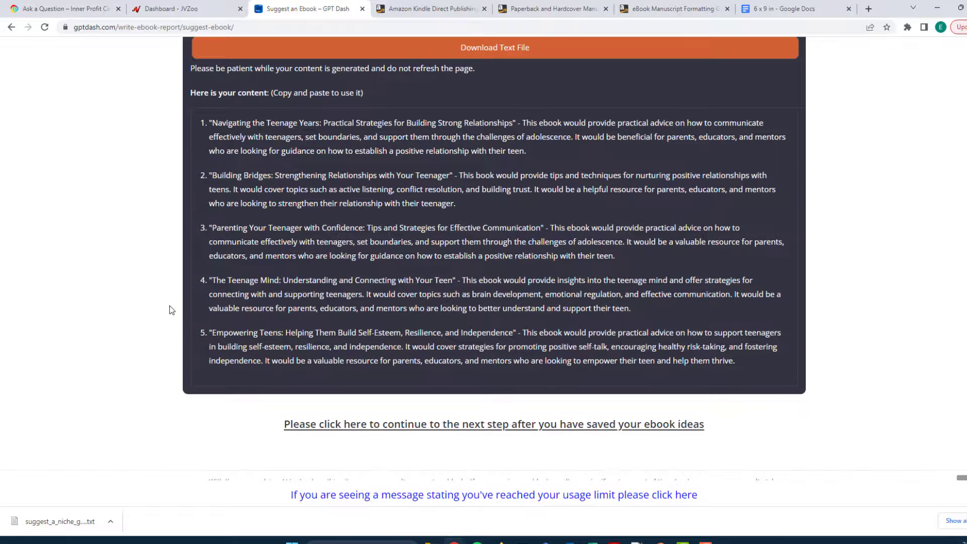
Download the generated ebook ideas as a text file.
scroll(182, 310, "up", 1)
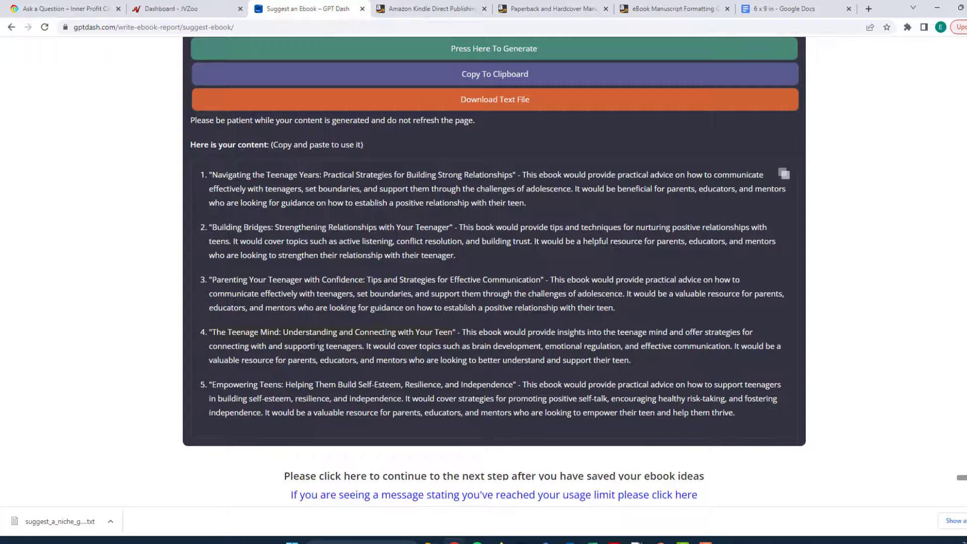
scroll(344, 346, "down", 2)
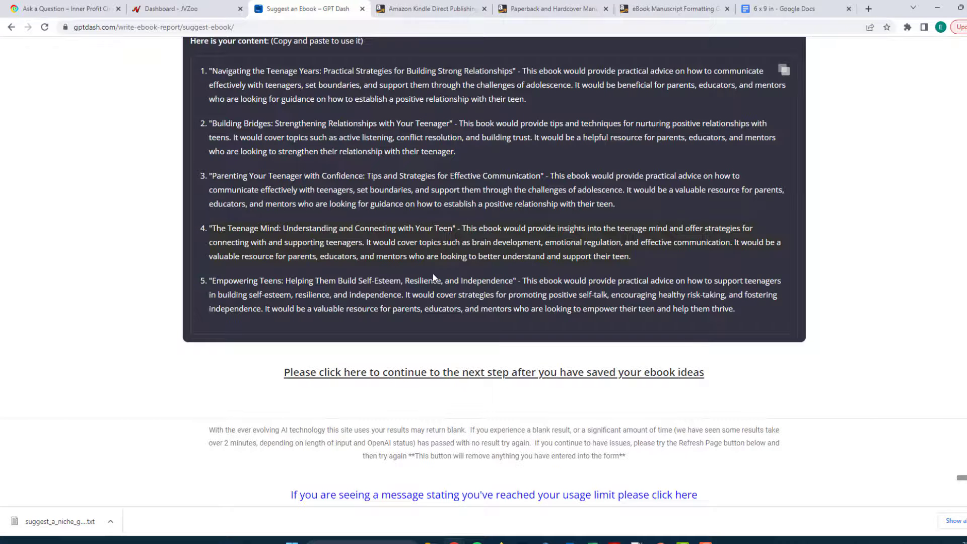
scroll(398, 285, "up", 6)
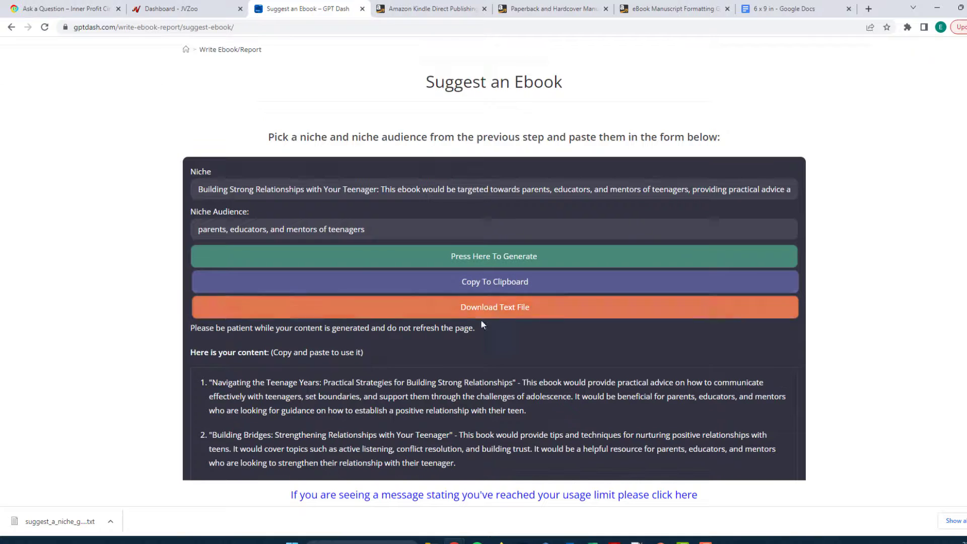
left_click(498, 313)
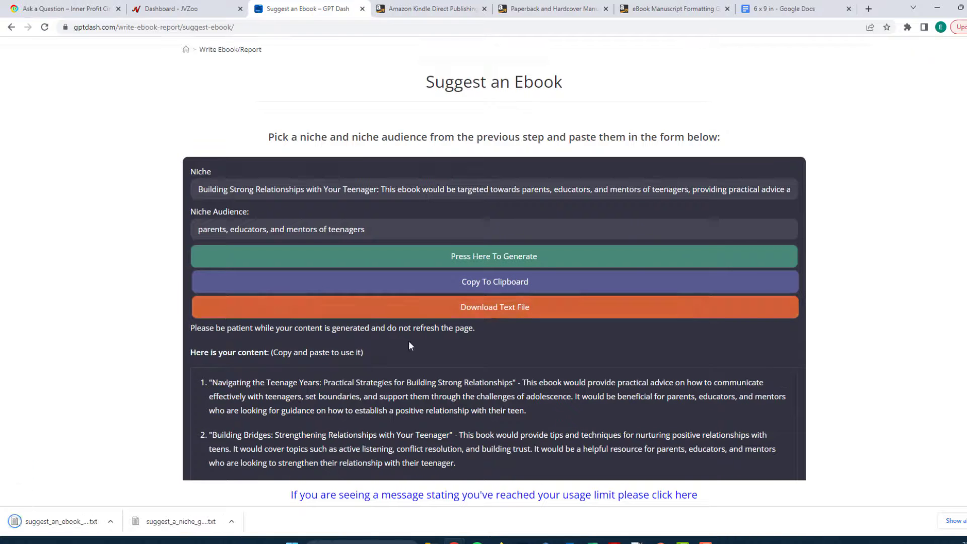
Continue to the Suggest Chapters step and paste the full "The Teenage Mind: Understanding and Connecting with Your Teen" idea as the title.
scroll(438, 371, "down", 6)
left_click(439, 371)
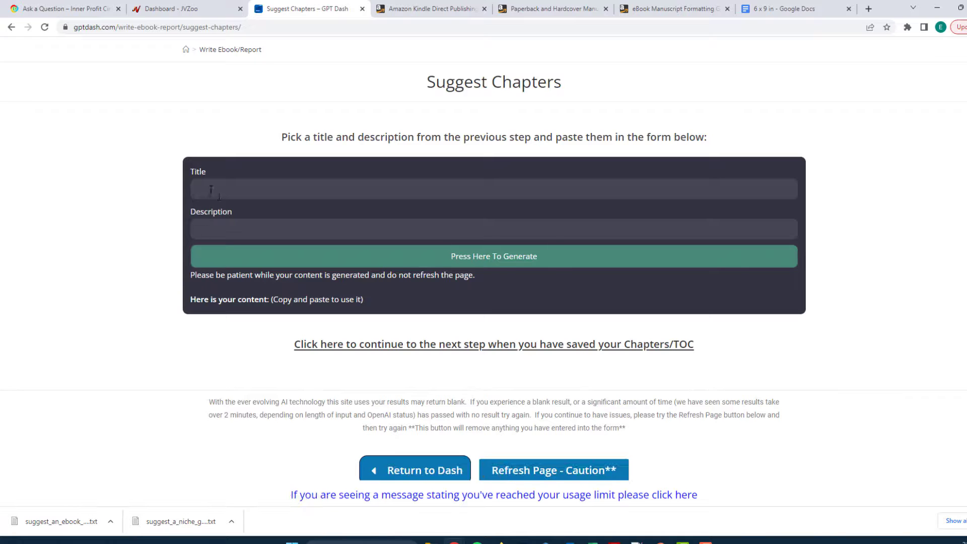
left_click(219, 196)
key("ctrl+v")
left_click(111, 189)
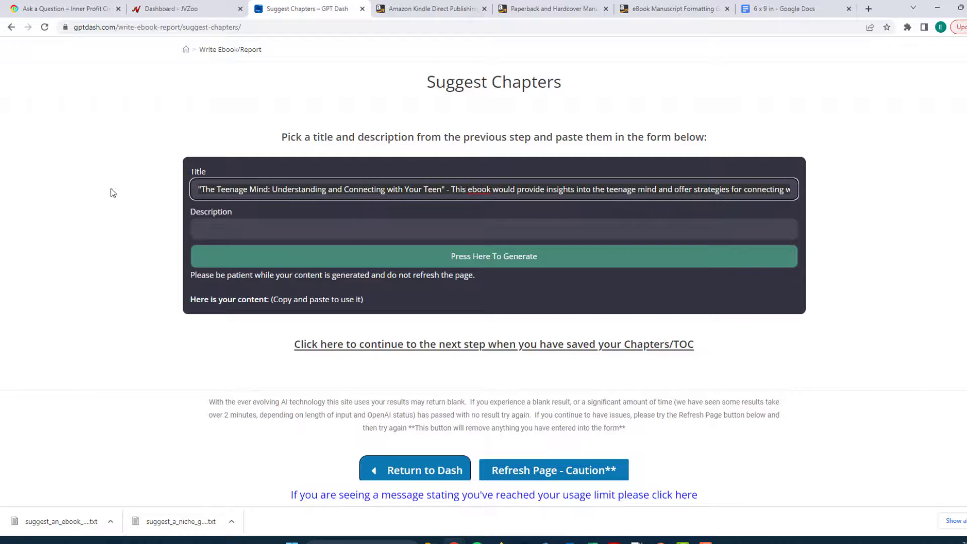
Remove the quotation marks and cut the description out of the title, keeping only "The Teenage Mind: Understanding and Connecting with Your Teen".
left_click(378, 191)
left_click(444, 189)
key("BackSpace")
key("Delete")
key("End")
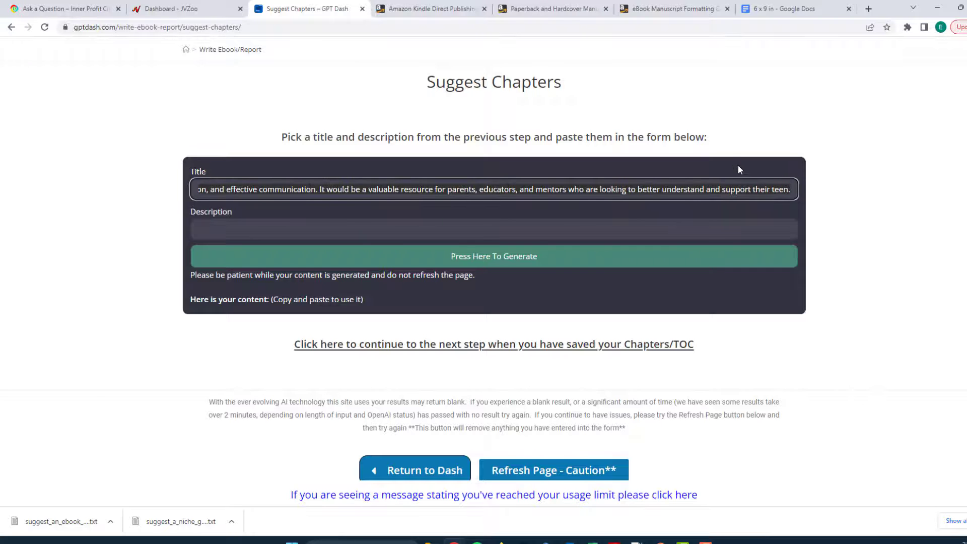
key("ctrl+x")
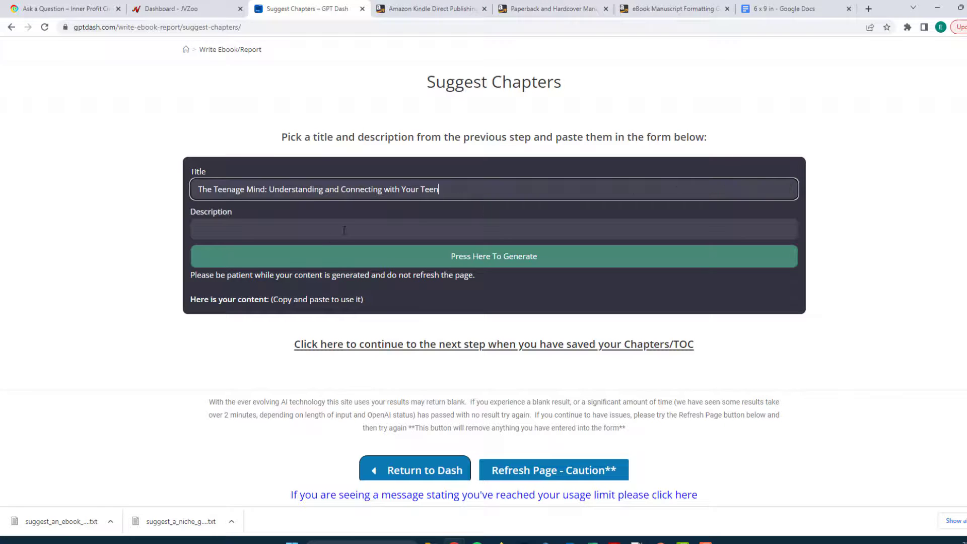
Paste the cut text as the ebook's description and generate the chapter suggestions.
left_click(307, 225)
key("ctrl+v")
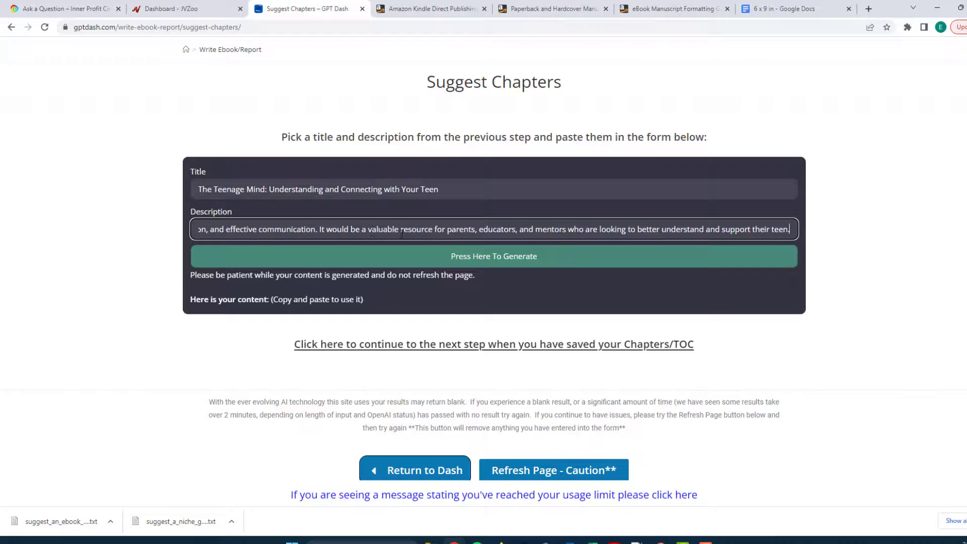
left_click_drag(269, 226, 180, 232)
left_click(287, 229)
left_click(475, 257)
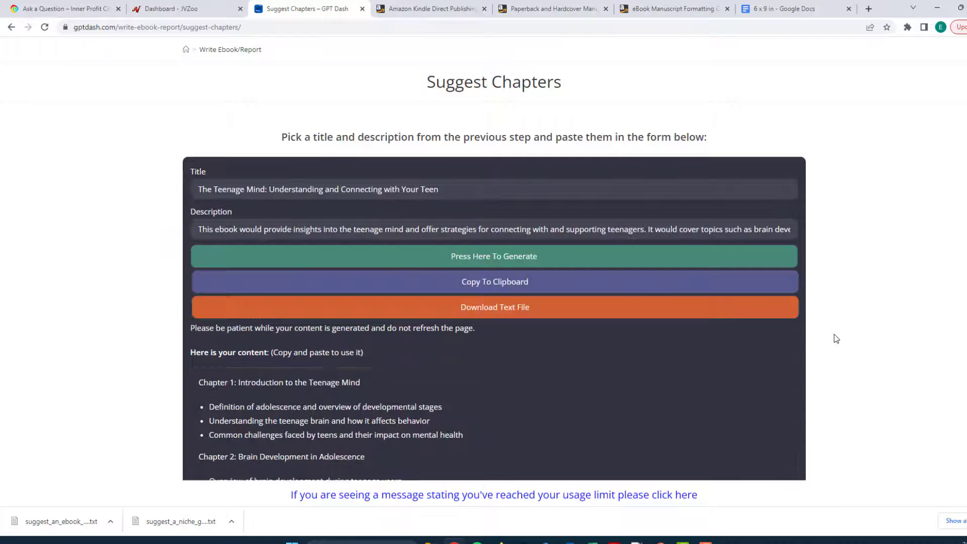
Review the generated chapter outline from the introduction to the conclusion, including the points listed under each chapter.
scroll(714, 313, "down", 6)
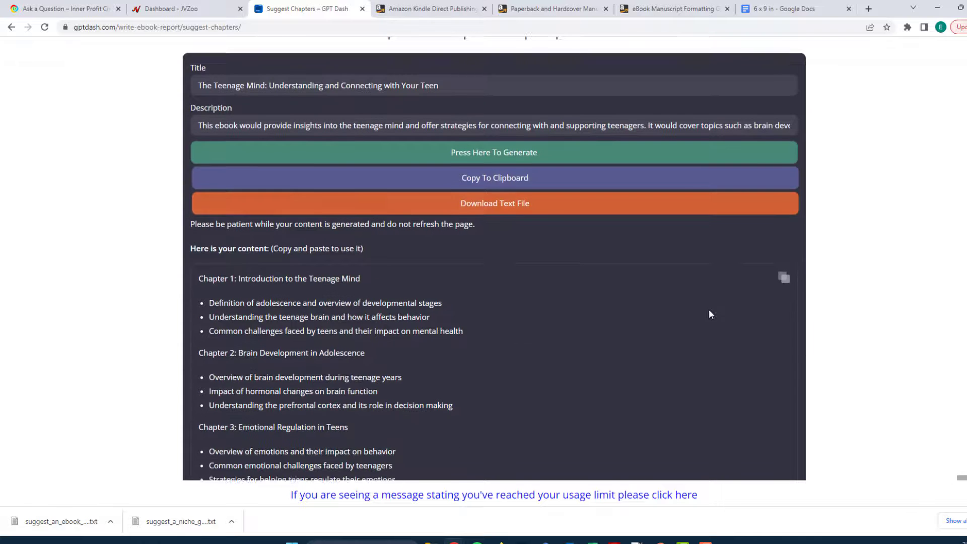
scroll(570, 298, "down", 5)
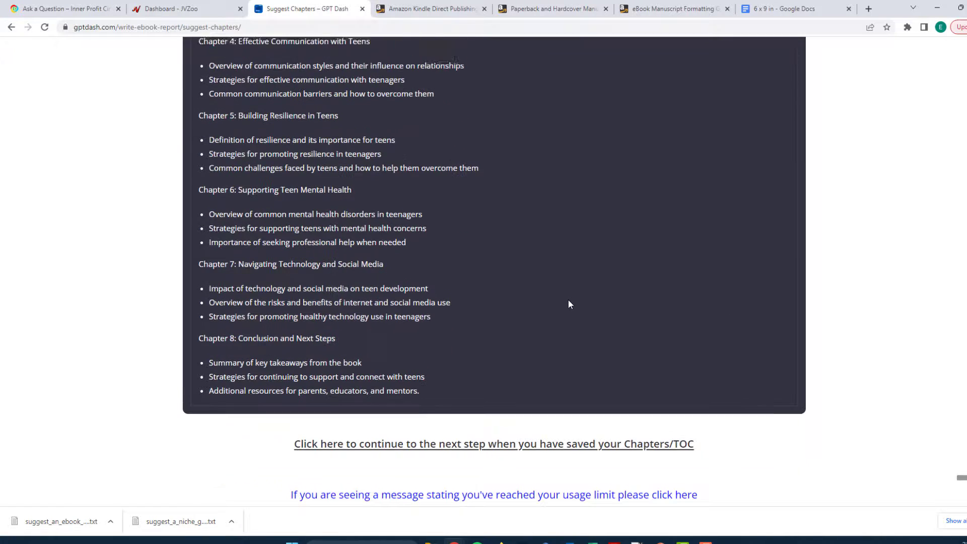
scroll(597, 329, "up", 9)
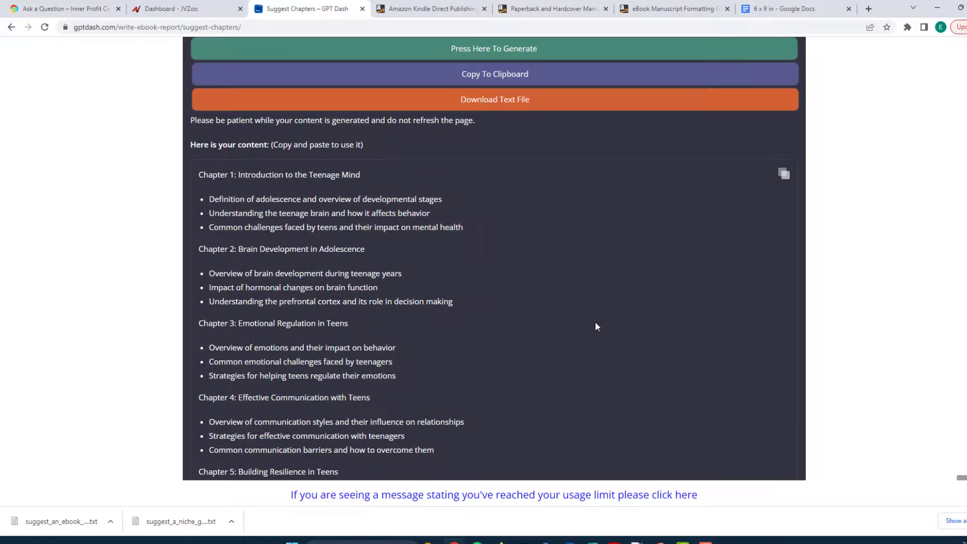
scroll(560, 300, "up", 2)
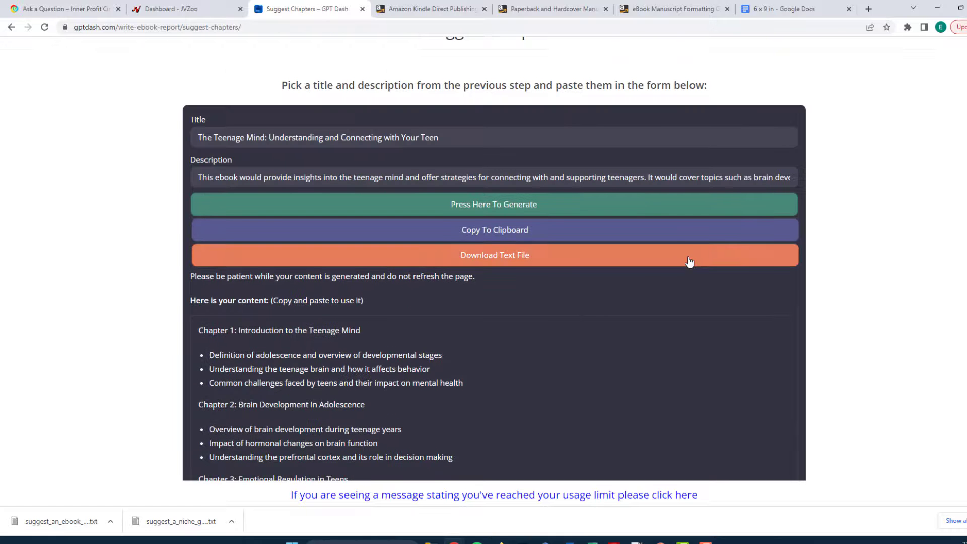
scroll(518, 339, "down", 3)
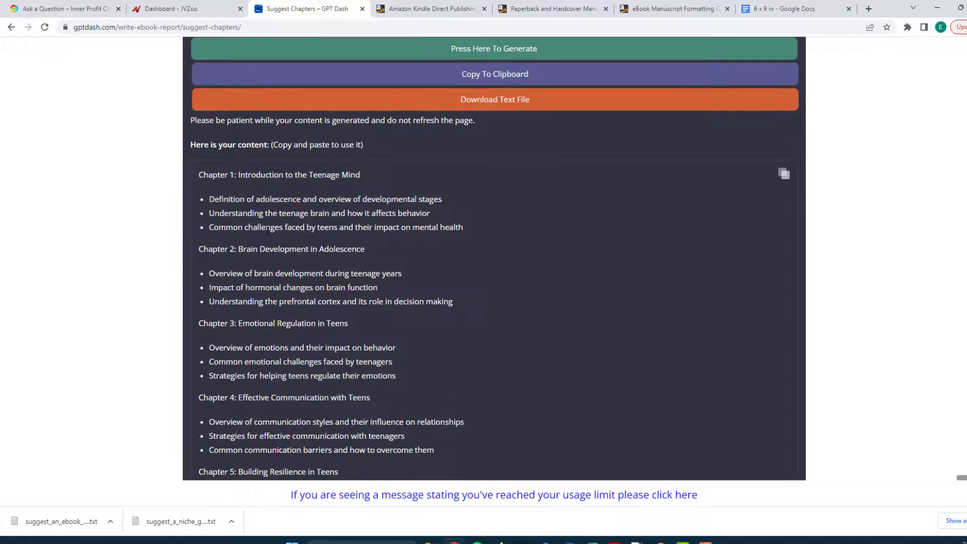
scroll(451, 339, "down", 3)
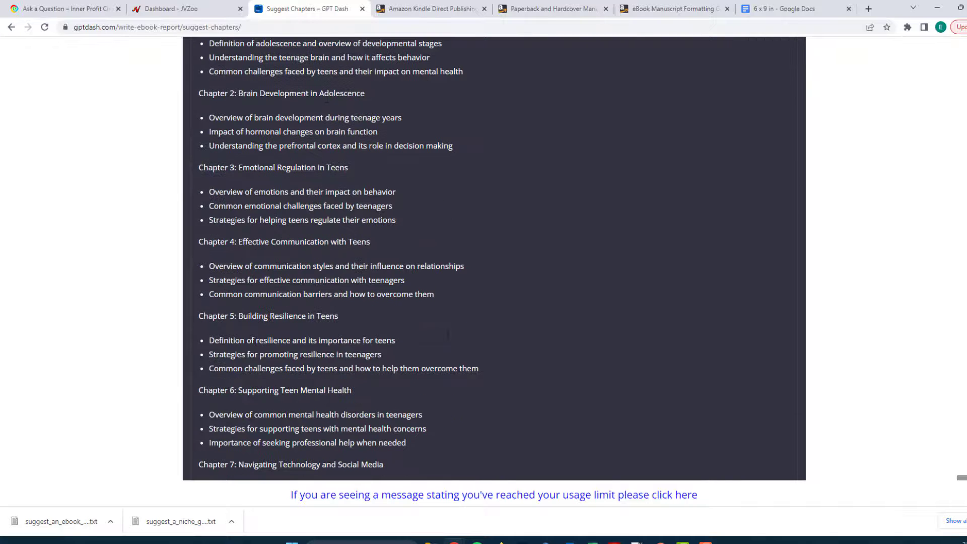
scroll(481, 379, "down", 2)
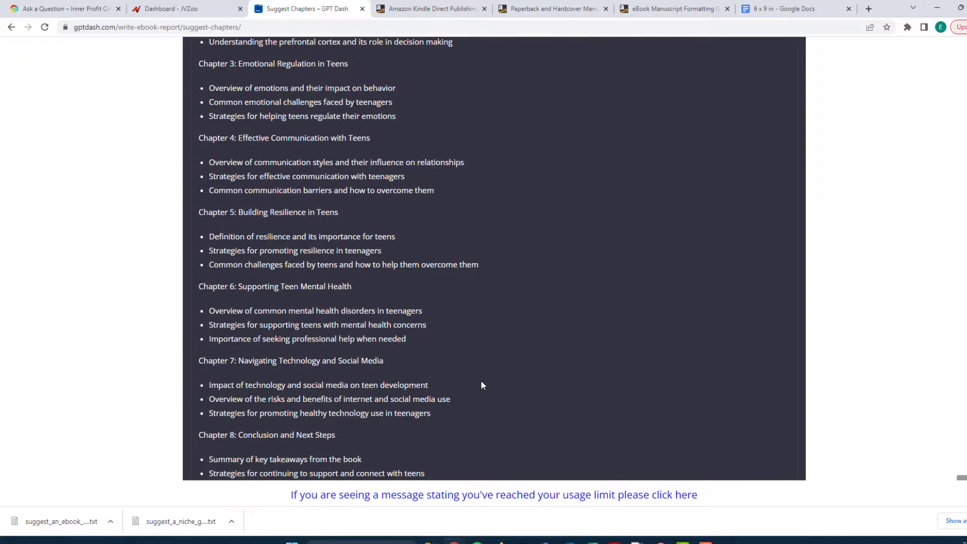
scroll(479, 382, "down", 2)
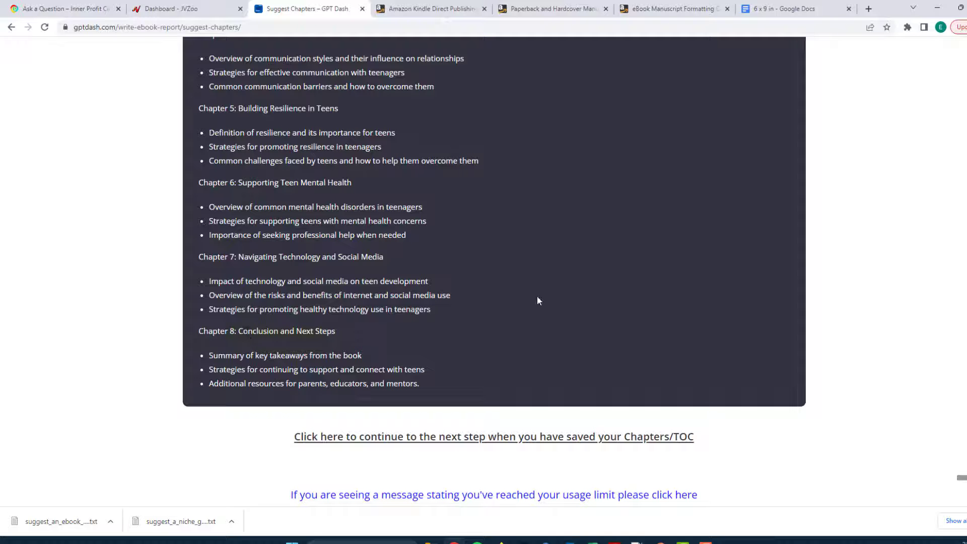
scroll(536, 295, "up", 7)
scroll(528, 304, "down", 7)
scroll(524, 304, "up", 6)
scroll(523, 308, "up", 4)
scroll(477, 305, "down", 4)
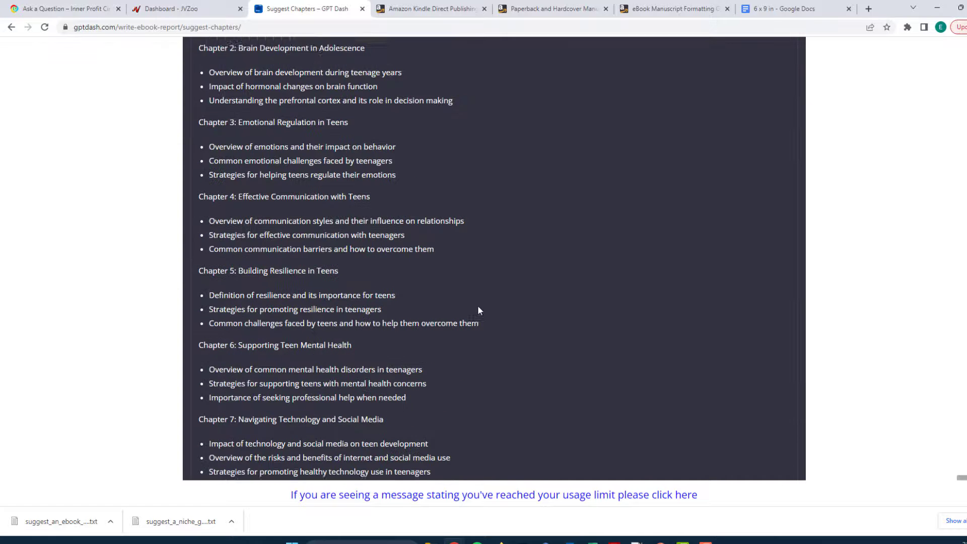
scroll(478, 305, "down", 9)
scroll(464, 308, "up", 5)
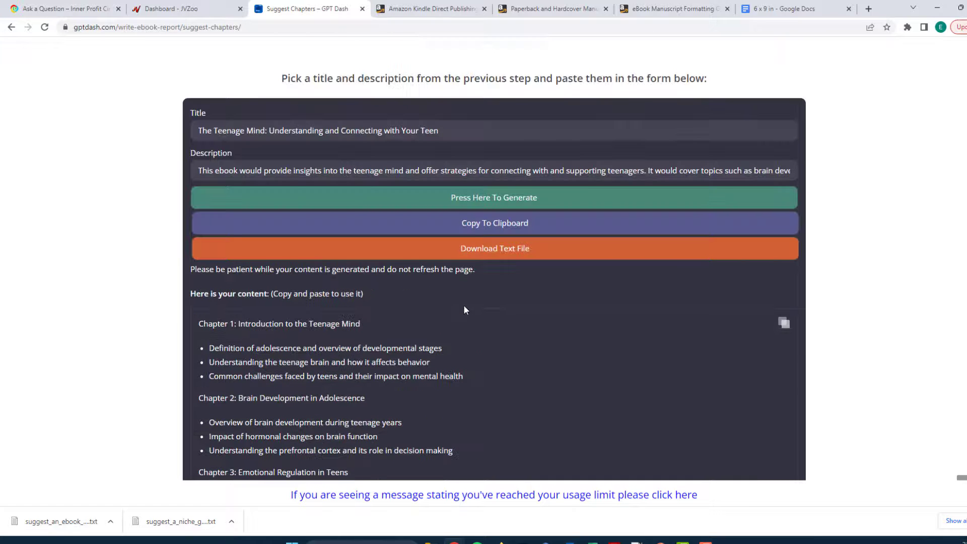
scroll(529, 322, "up", 2)
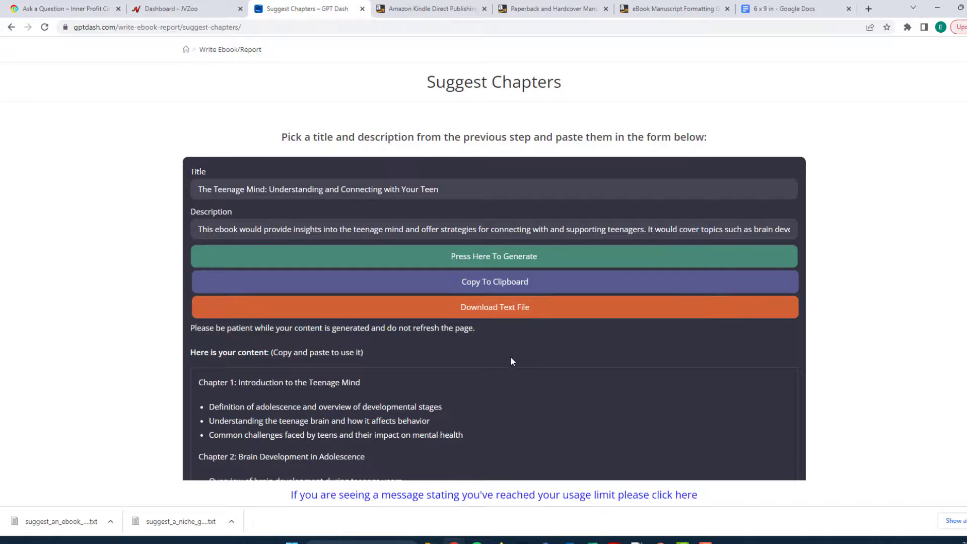
Download the chapter outline as a text file and open the downloaded file.
scroll(511, 357, "down", 10)
scroll(500, 370, "up", 10)
left_click(507, 310)
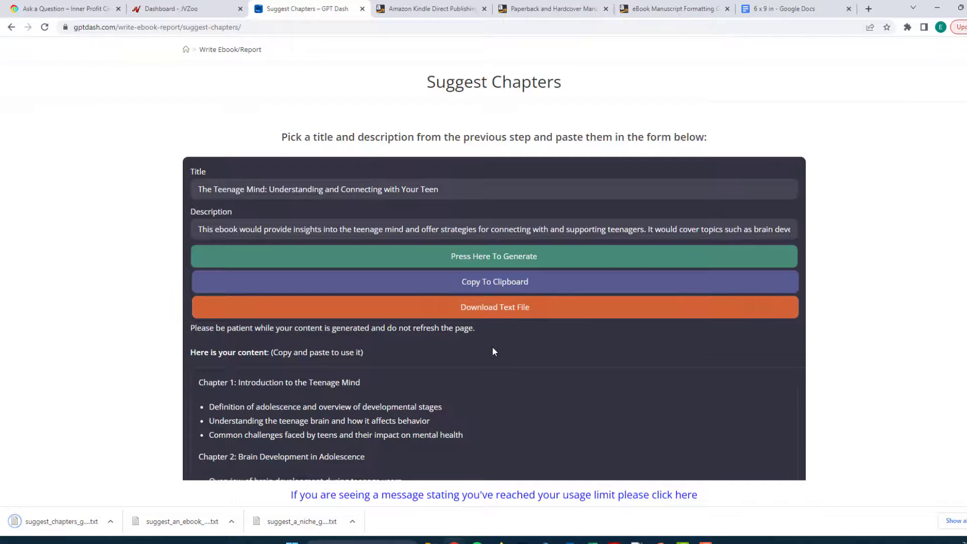
scroll(493, 350, "down", 5)
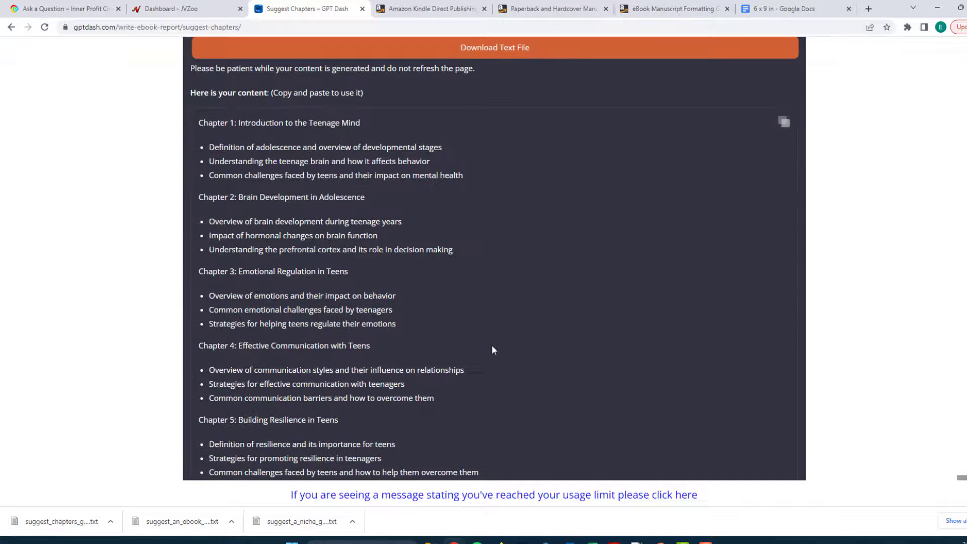
left_click(76, 521)
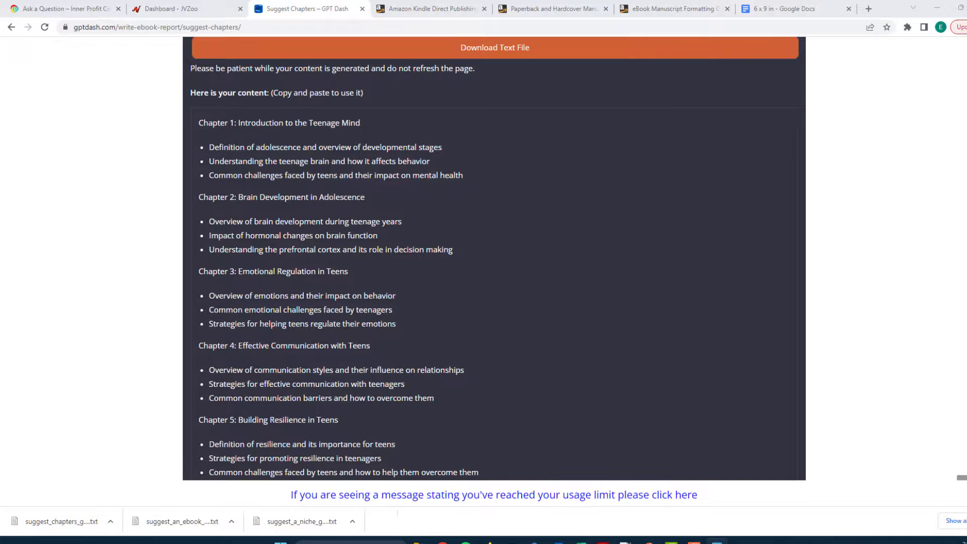
Continue to the Write Disclaimer step and generate the legal disclaimer for the ebook.
scroll(149, 276, "down", 5)
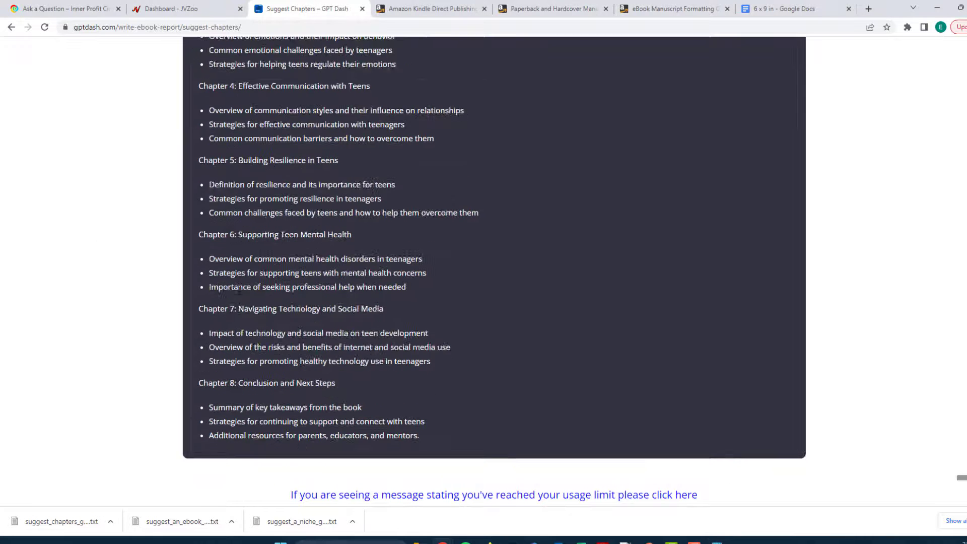
scroll(236, 286, "down", 3)
left_click(399, 328)
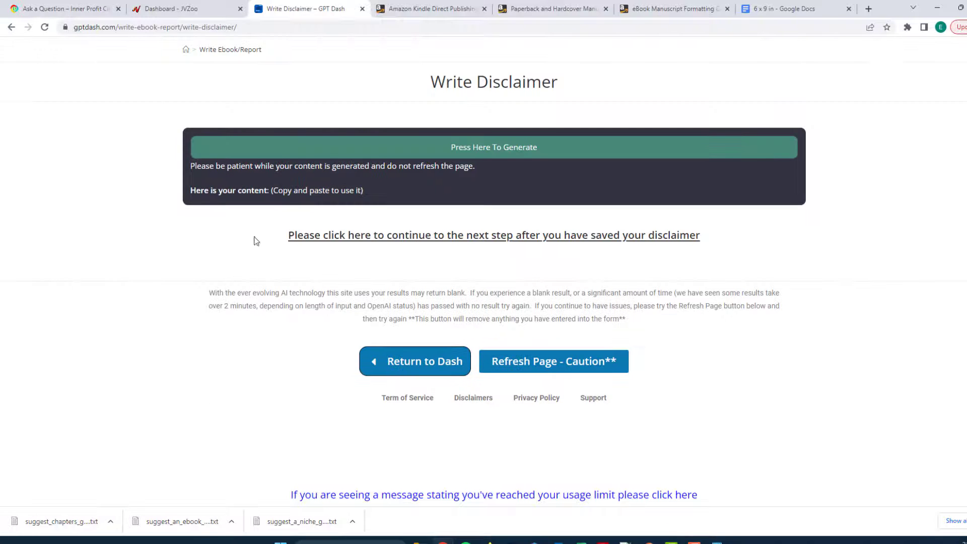
left_click(487, 150)
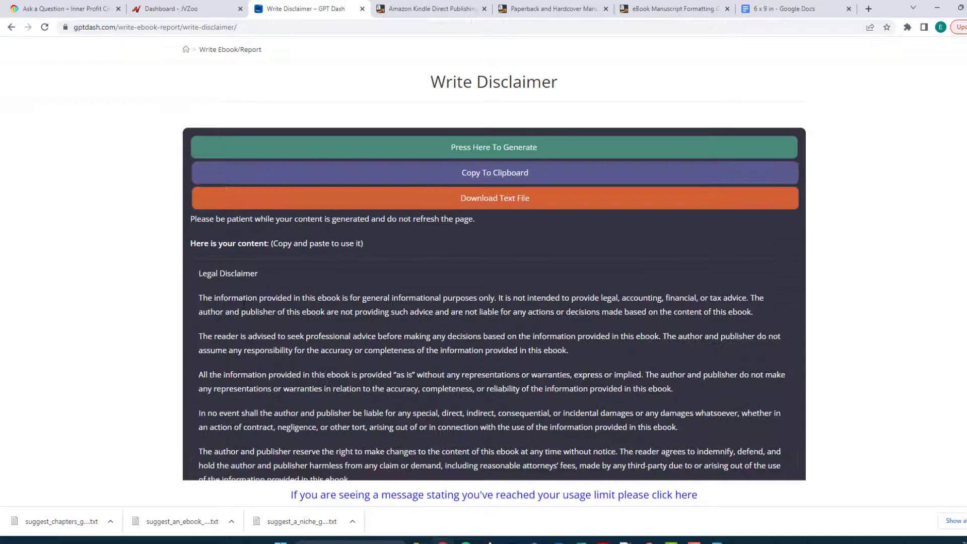
Download the legal disclaimer as a text file and continue to the Write Section step.
scroll(346, 315, "down", 4)
scroll(382, 315, "up", 4)
left_click(412, 199)
scroll(219, 282, "down", 4)
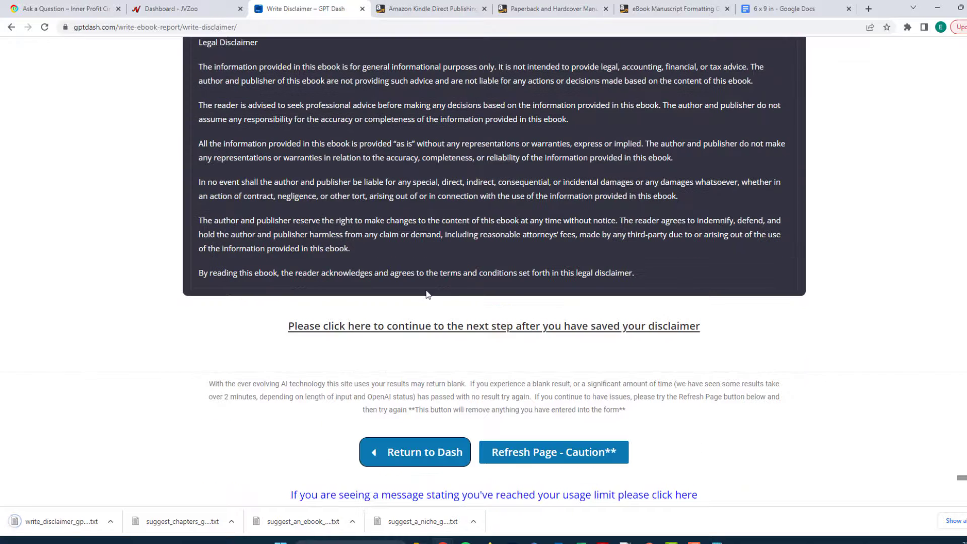
left_click(422, 328)
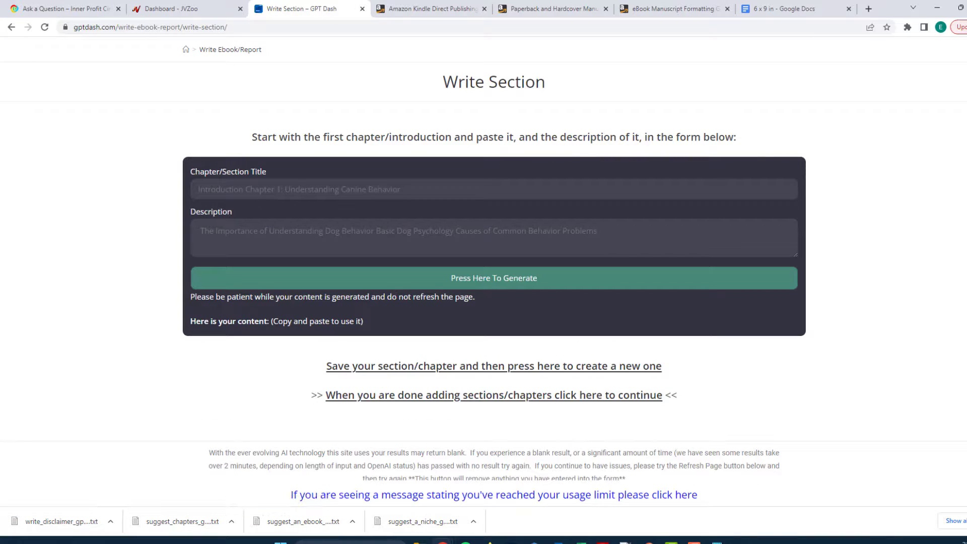
Copy "Chapter 1: Introduction to the Teenage Mind" from the chapter outline in Notepad and paste it as the chapter/section title.
left_click_drag(46, 114, 380, 123)
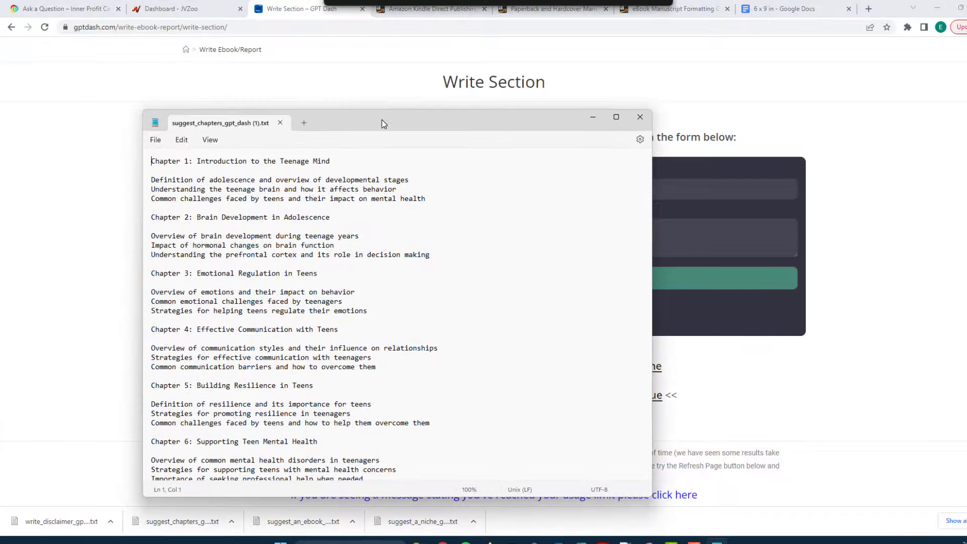
left_click_drag(331, 162, 125, 155)
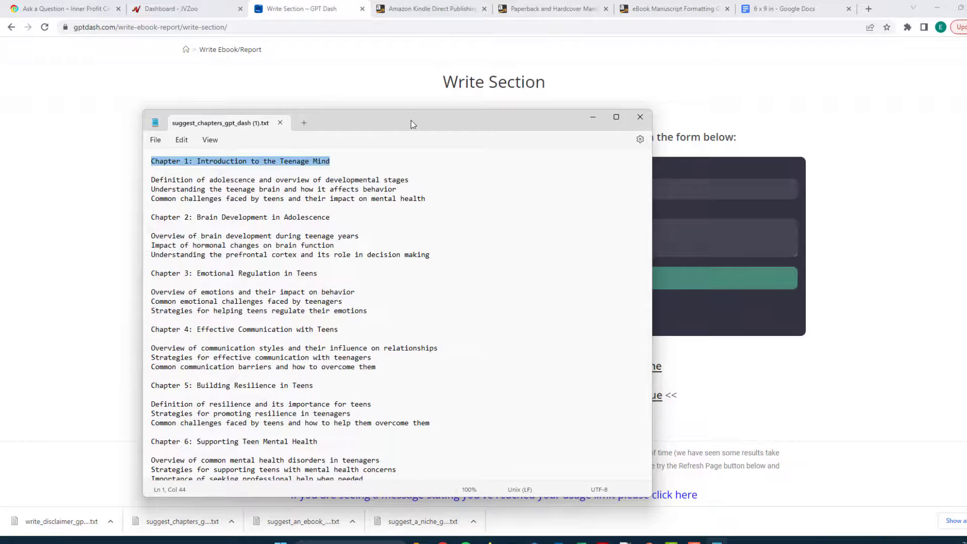
key("alt+Tab")
key("ctrl+v")
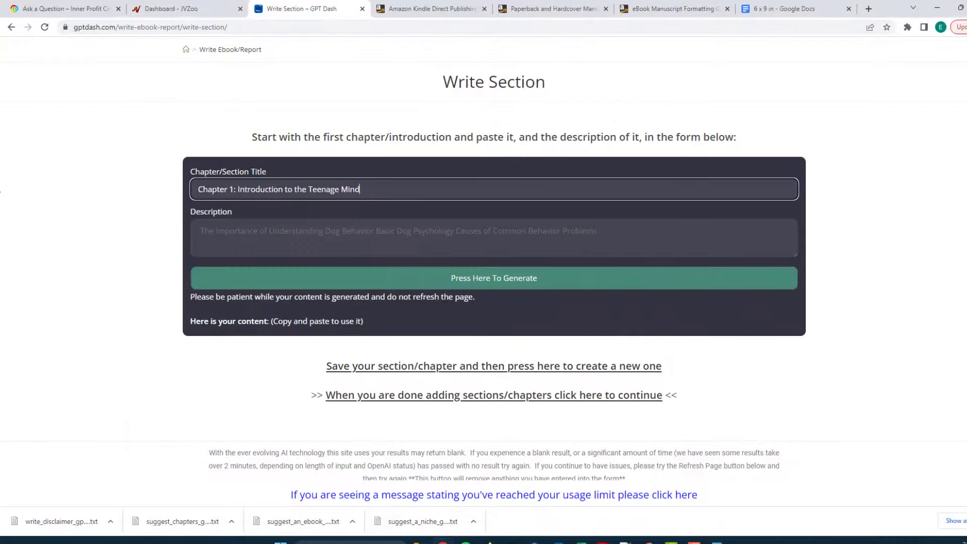
Copy the three Chapter 1 topic lines from the chapter outline in Notepad and paste them as the section description.
key("alt+Tab")
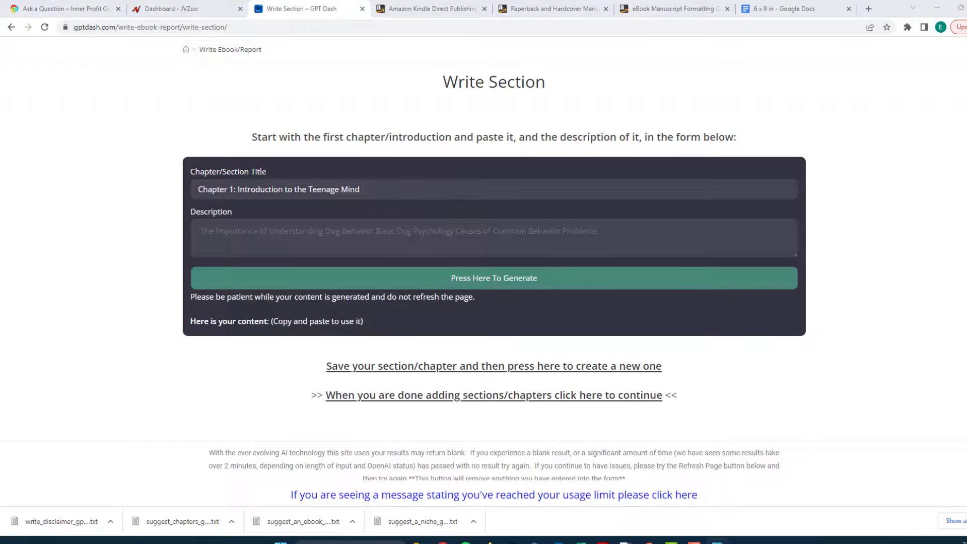
left_click(291, 236)
key("ctrl+v")
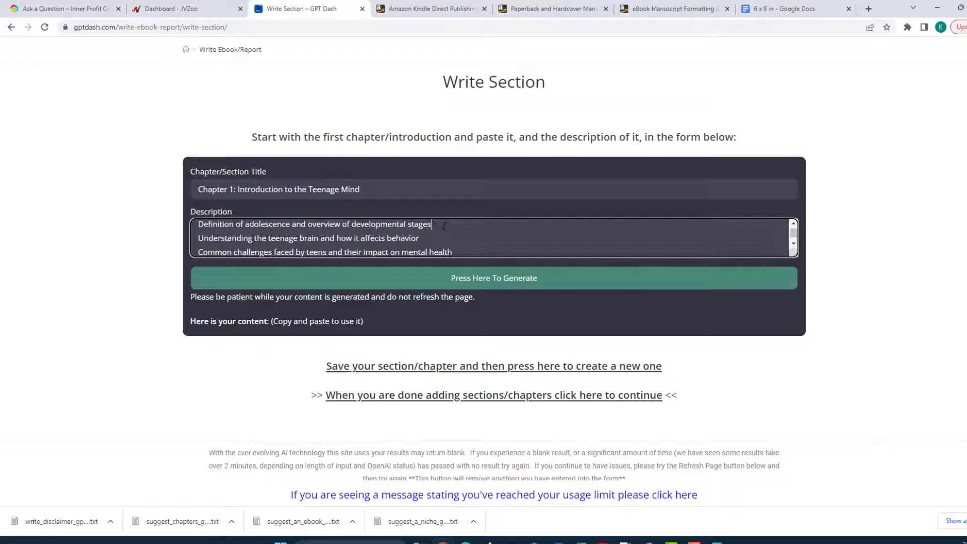
End each Chapter 1 description line with a period and generate the section content.
left_click(443, 228)
type(".")
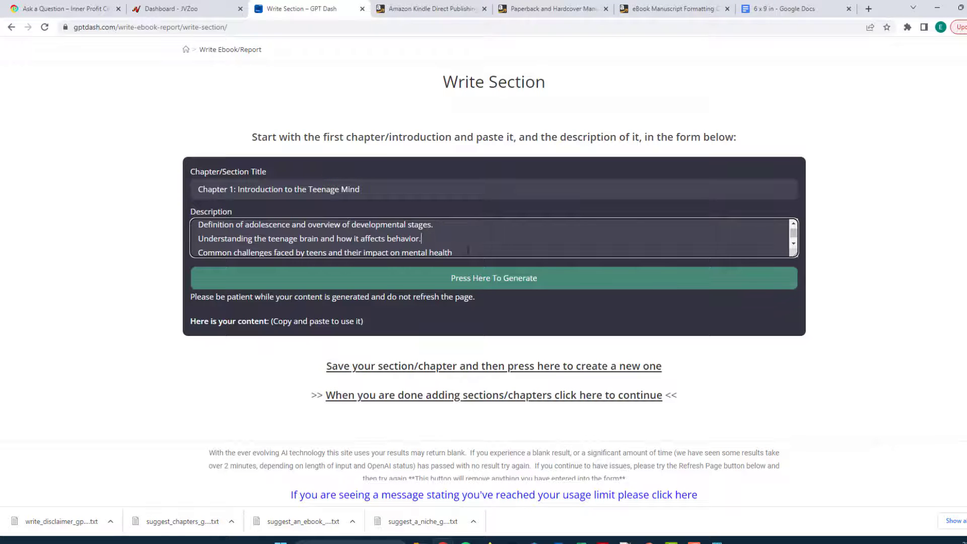
left_click(468, 252)
type(".")
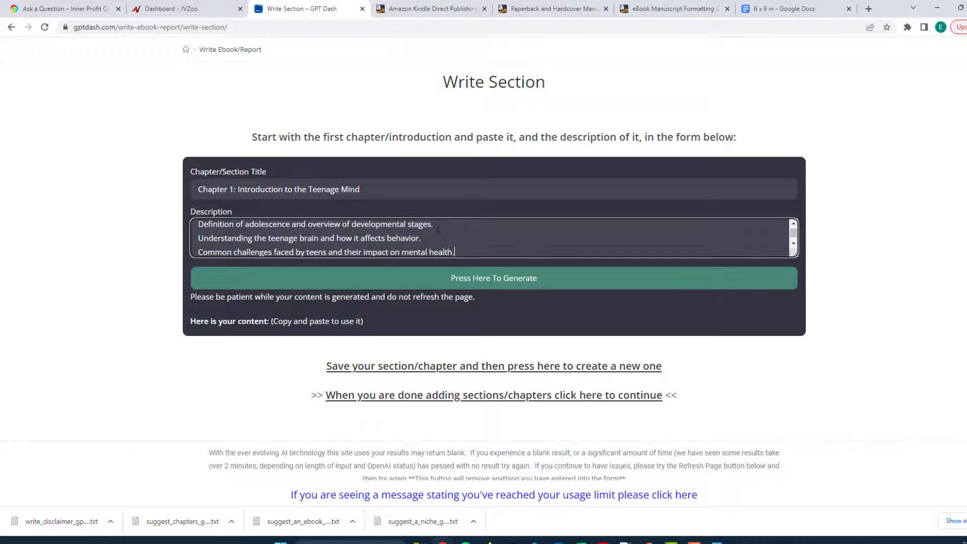
left_click(476, 283)
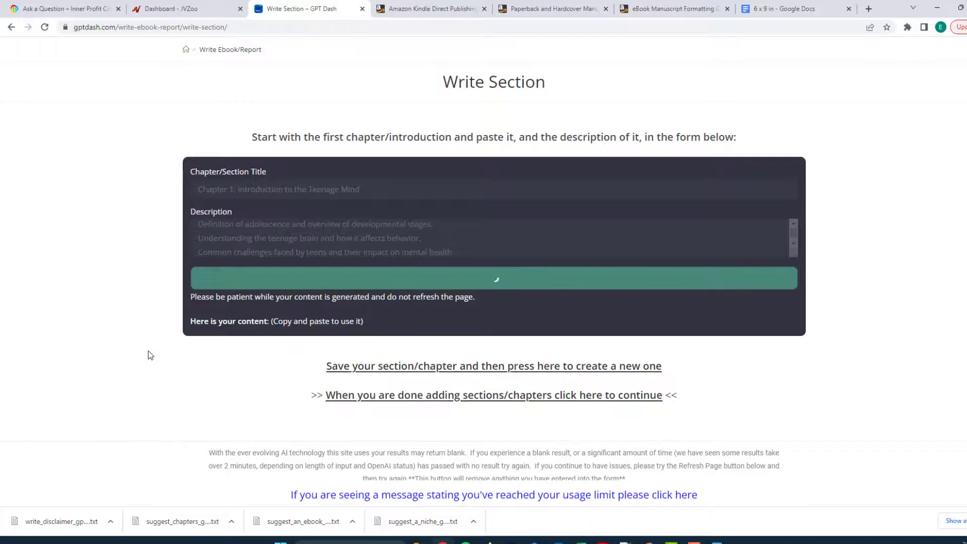
scroll(149, 353, "down", 1)
scroll(148, 352, "up", 1)
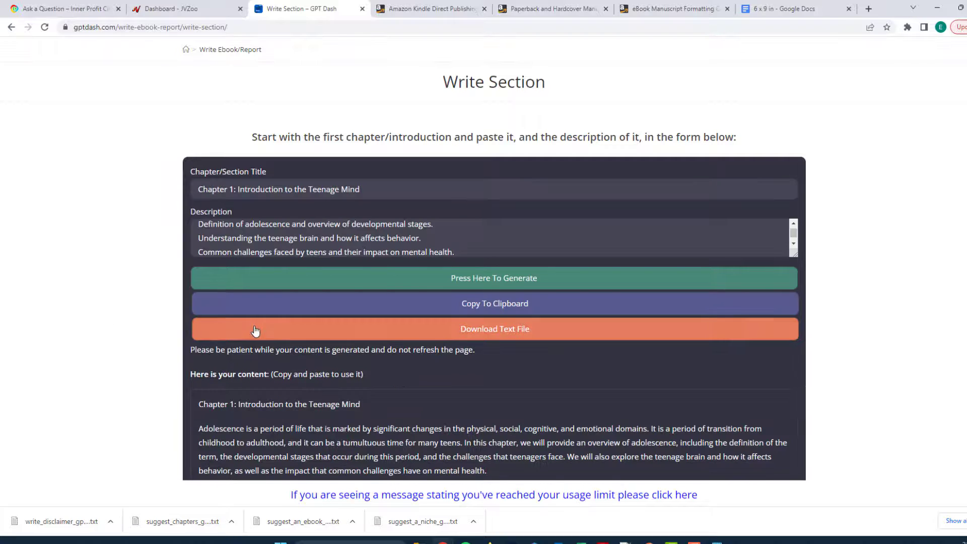
Download the generated Chapter 1 content as a text file and start a new section.
scroll(257, 334, "down", 5)
scroll(265, 335, "down", 10)
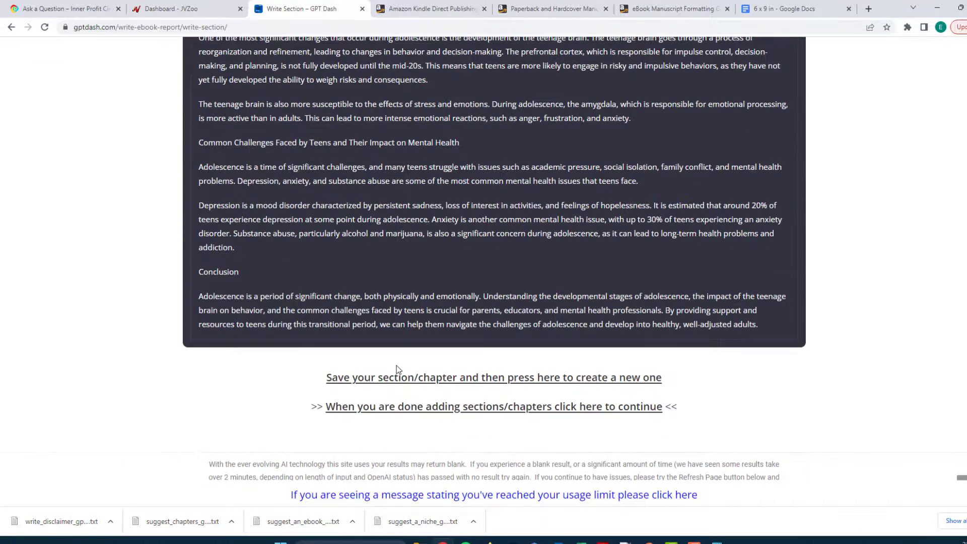
scroll(392, 365, "up", 15)
left_click(476, 229)
scroll(784, 297, "down", 10)
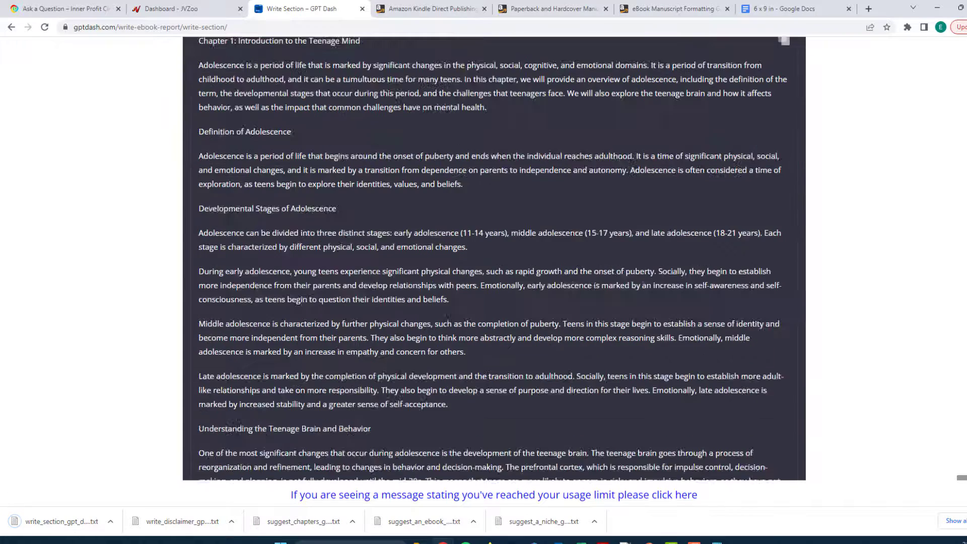
scroll(399, 397, "down", 5)
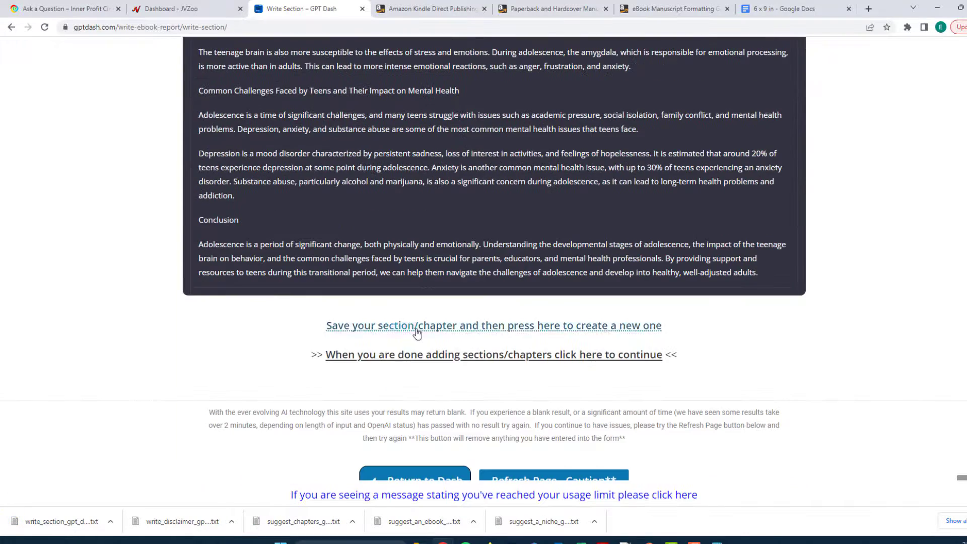
left_click(419, 328)
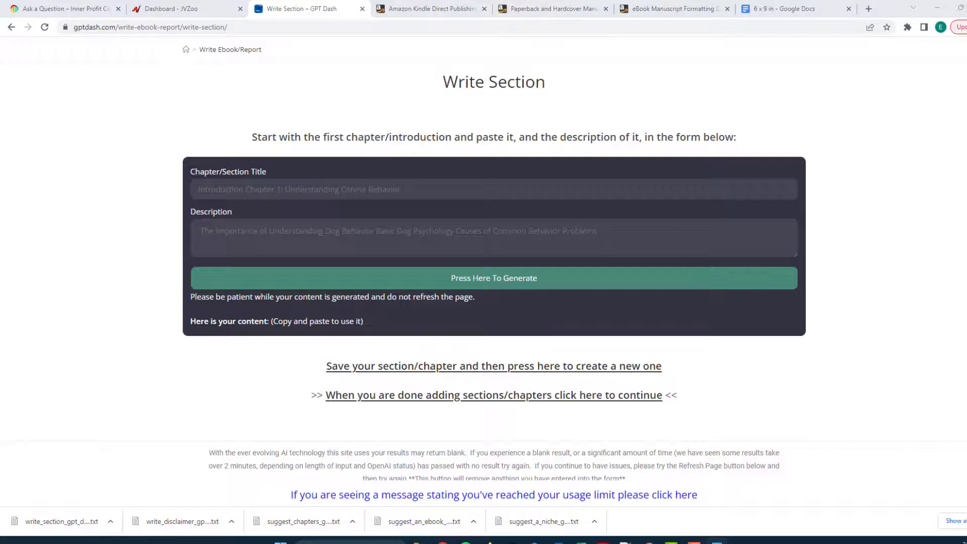
Fill in the title "Chapter 2: Brain Development in Adolescence" and its three topic lines from the outline as the description.
left_click(241, 193)
type("Chapter 2: Brain Development in Adolescence")
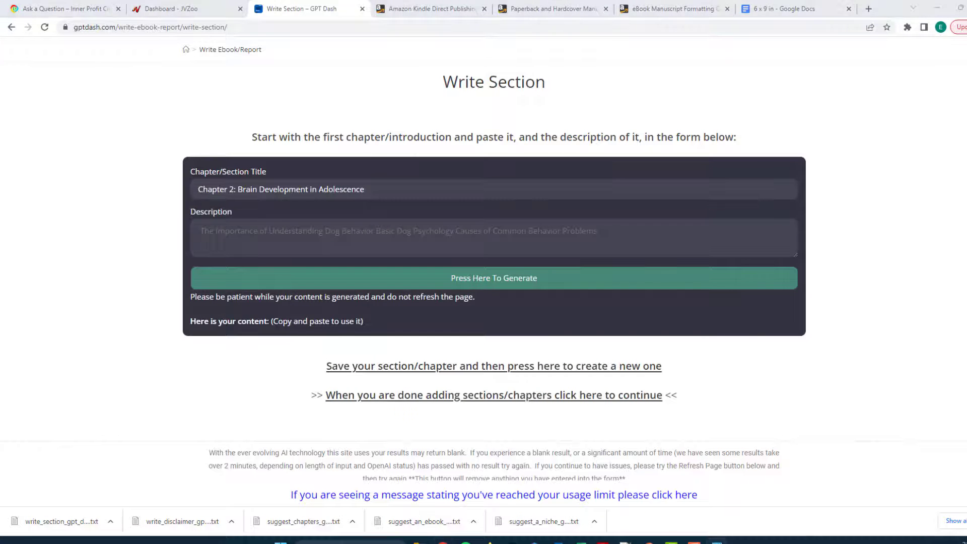
left_click(401, 227)
type("Overview of brain development during teenage years Impact of hormonal changes on brain function Understanding the prefrontal cortex and its role in decision making")
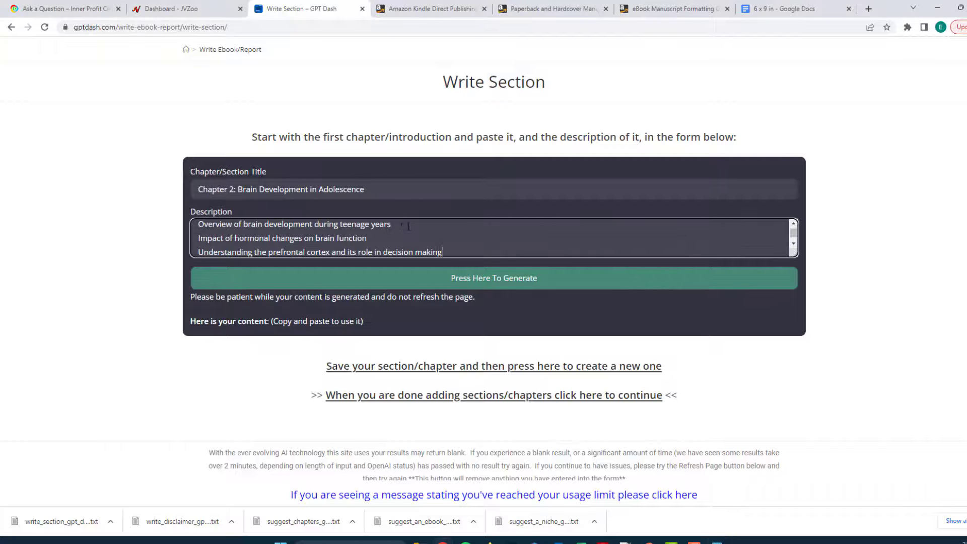
End each Chapter 2 description line with a period and generate the section content.
left_click(409, 225)
type(".")
key("Down")
type(".")
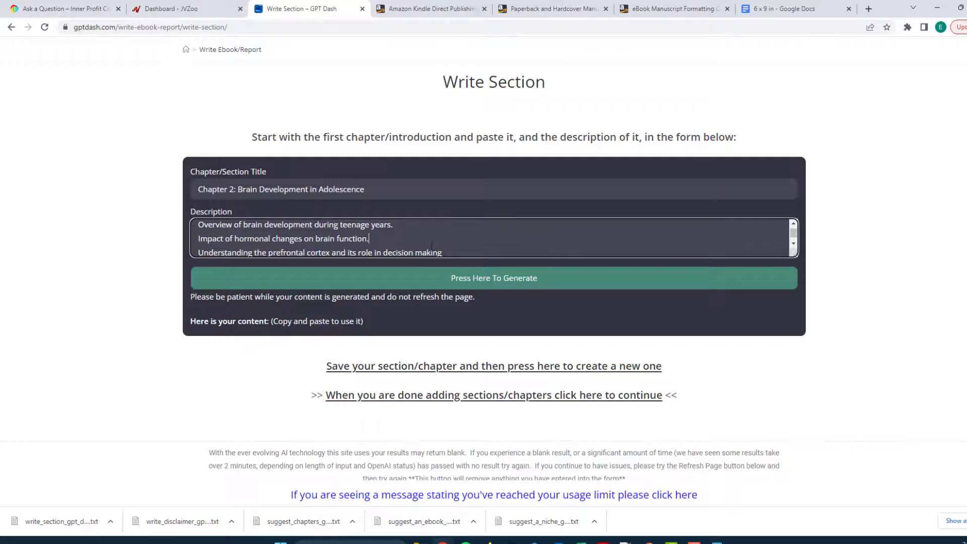
left_click(447, 278)
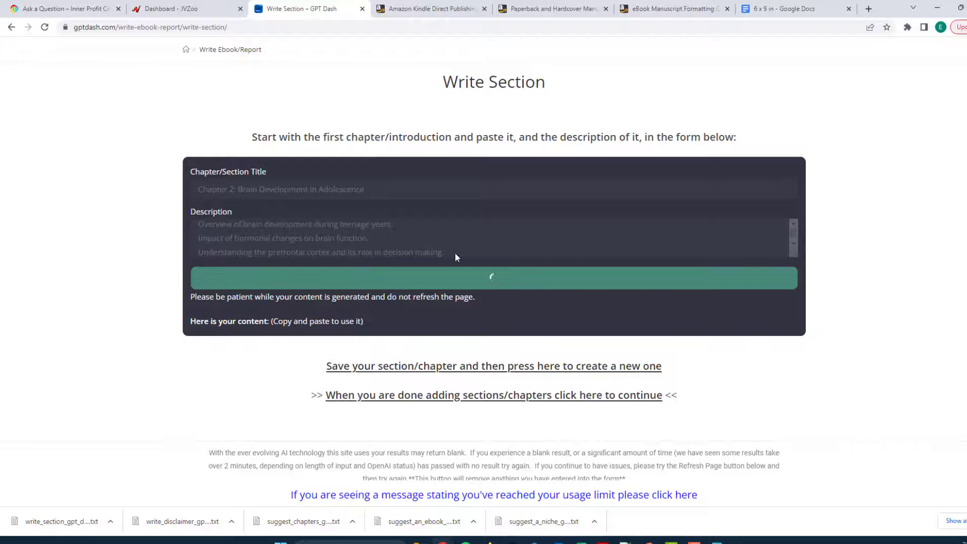
Look over the generated Chapter 2 content, download it as a text file and start a new section.
scroll(166, 341, "down", 9)
scroll(430, 321, "down", 4)
scroll(418, 316, "up", 13)
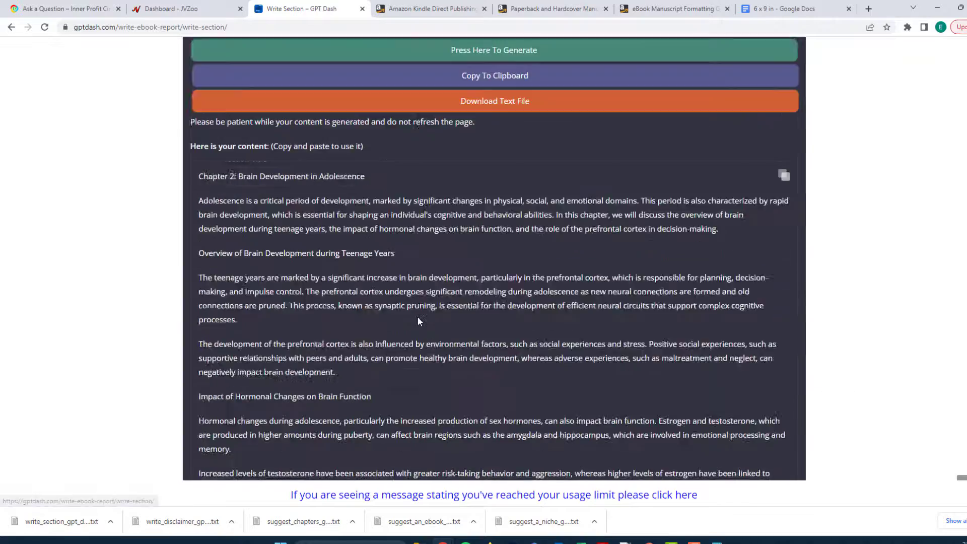
scroll(418, 317, "down", 6)
scroll(407, 322, "down", 6)
scroll(410, 341, "up", 12)
scroll(407, 344, "down", 13)
scroll(407, 342, "up", 14)
left_click(471, 331)
scroll(468, 330, "down", 12)
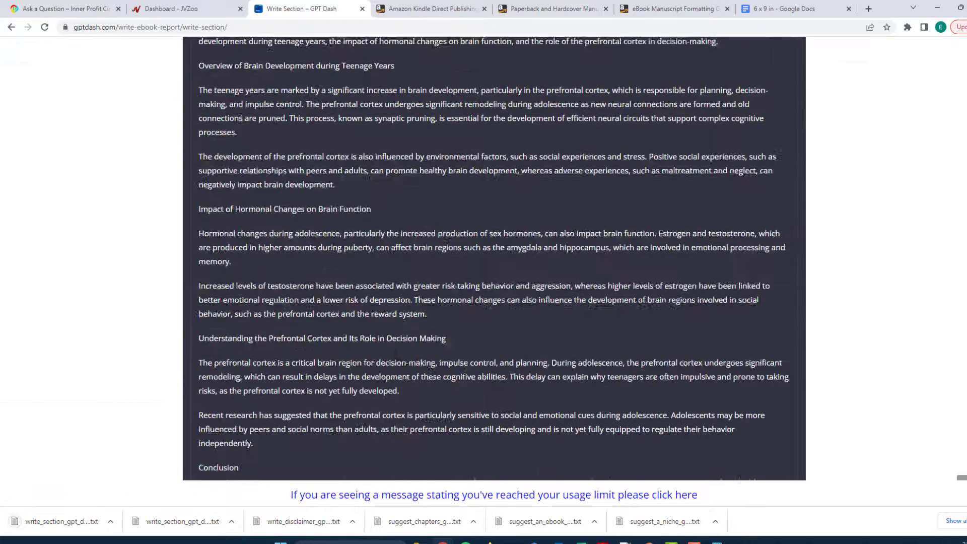
left_click(449, 328)
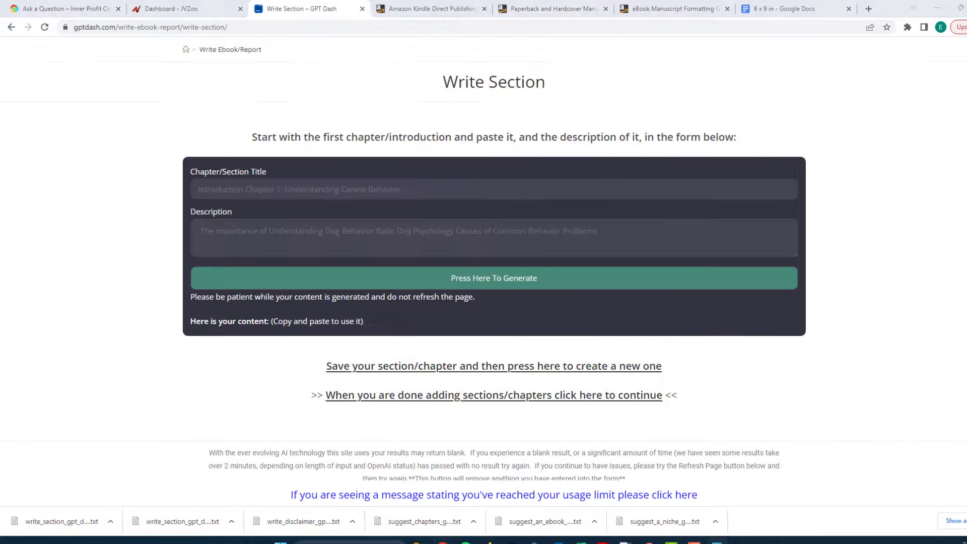
Fill in the title "Chapter 3: Emotional Regulation in Teens" and its three topic lines from the outline as the description.
left_click(284, 194)
type("Chapter 3: Emotional Regulation in Teens")
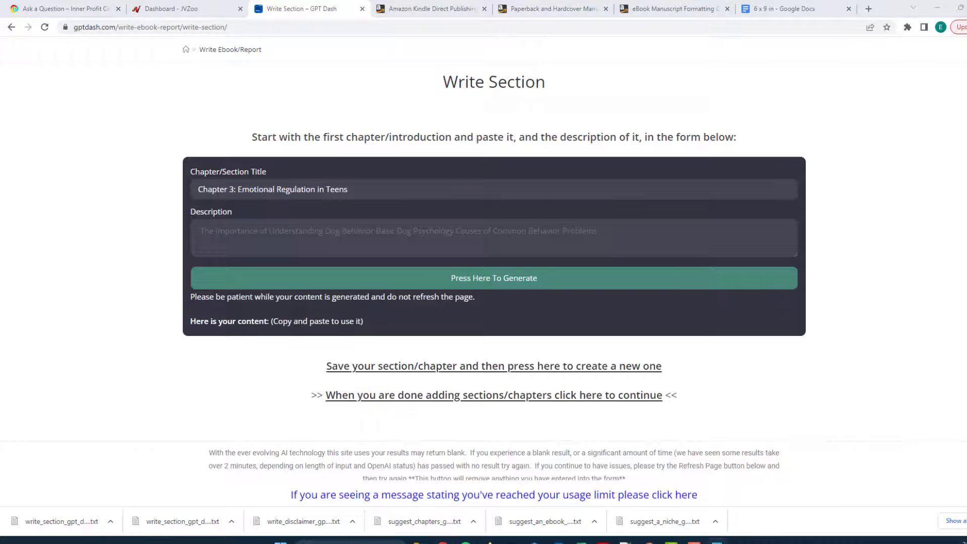
left_click(322, 230)
type("Overview of emotions and their impact on behavior Common emotional challenges faced by teenagers Strategies for helping teens regulate their emotions")
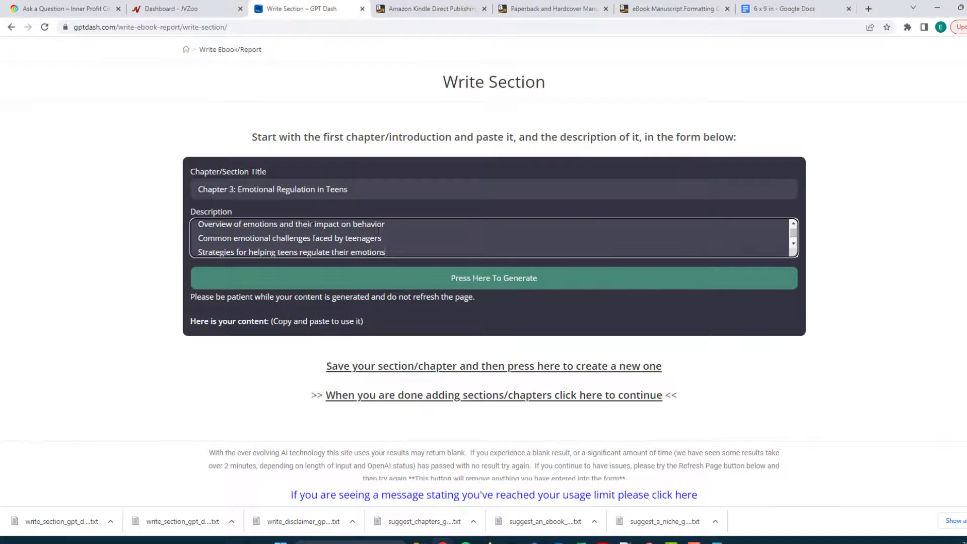
End each Chapter 3 description line with a period and generate the section content.
type(".")
left_click(404, 239)
type(".")
left_click(405, 251)
type(".")
left_click(448, 278)
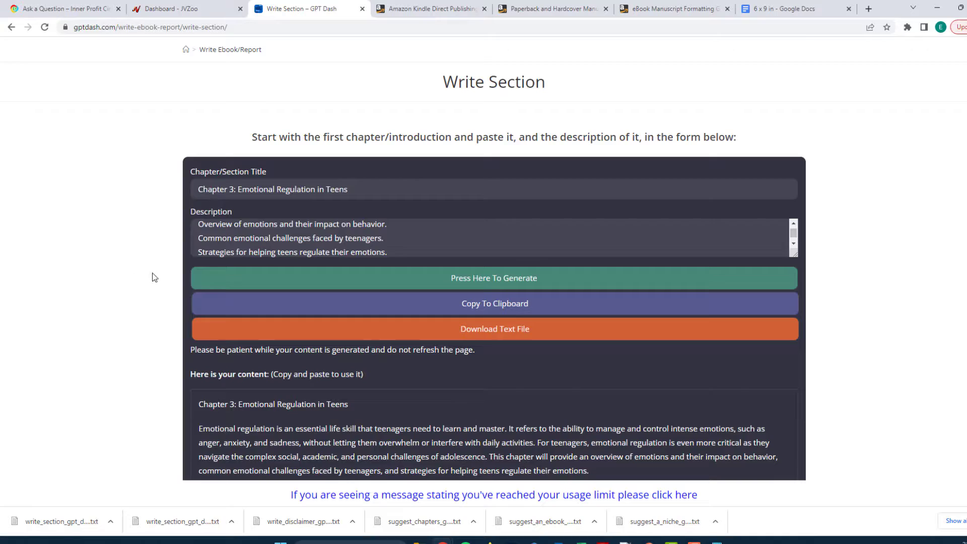
Look over the generated Chapter 3 content, download it as a text file and start a new section.
scroll(151, 282, "down", 10)
scroll(270, 308, "down", 8)
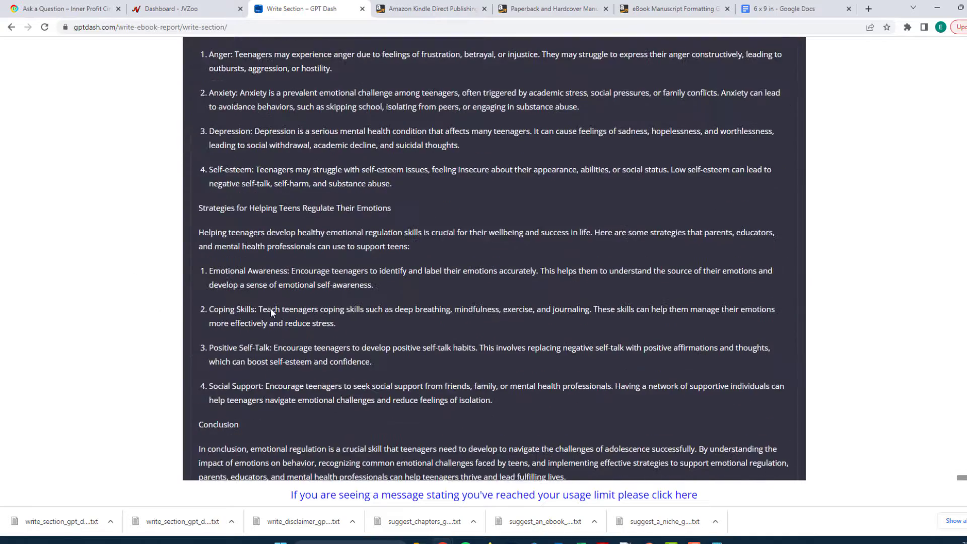
scroll(292, 305, "up", 14)
scroll(310, 302, "up", 3)
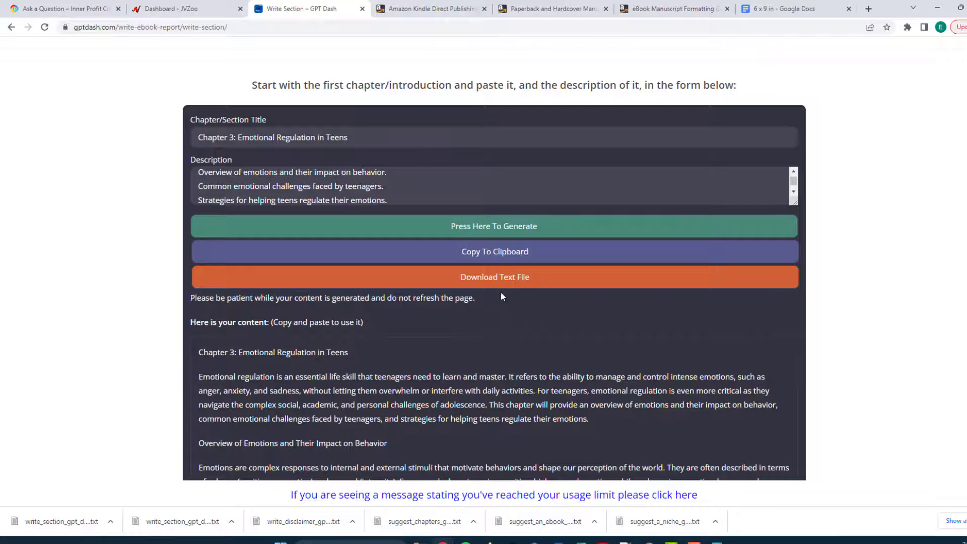
scroll(502, 359, "up", 1)
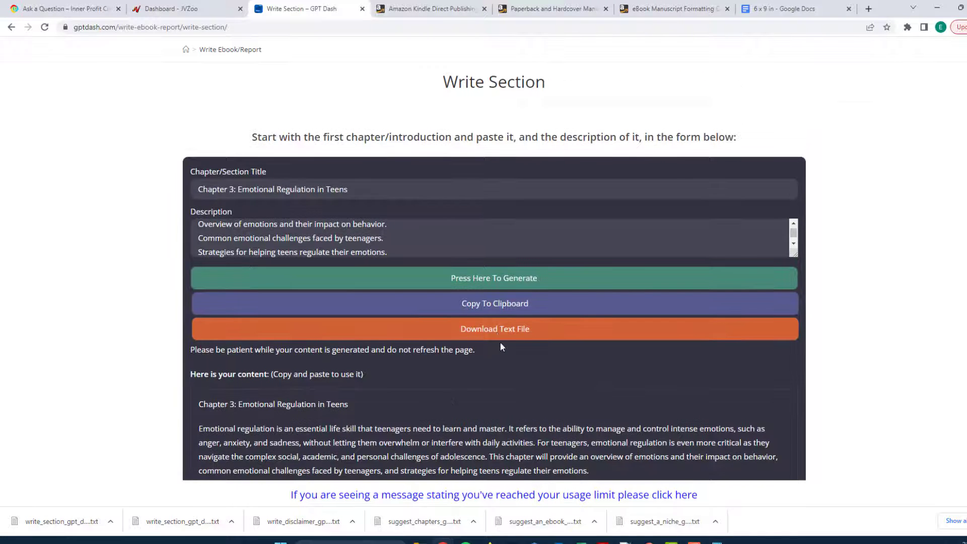
left_click(497, 330)
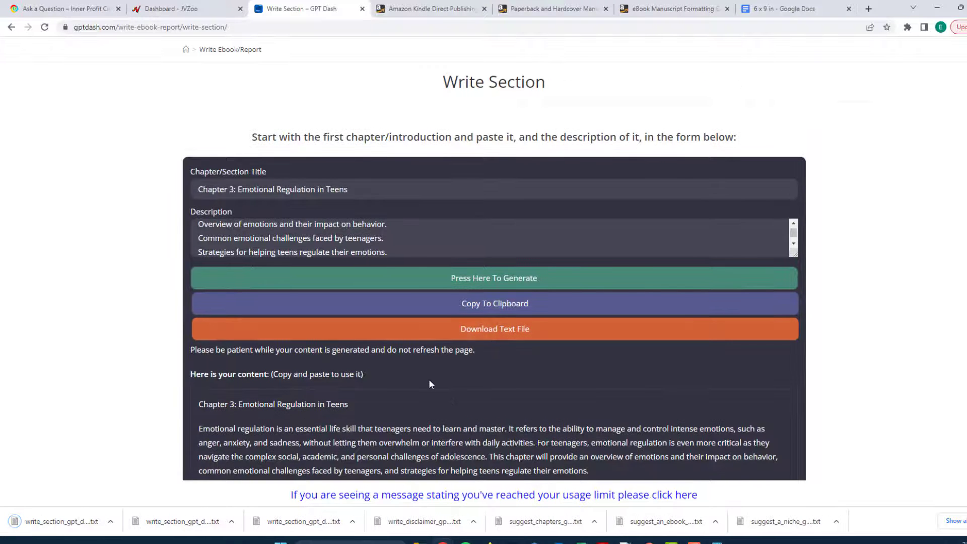
scroll(430, 384, "down", 15)
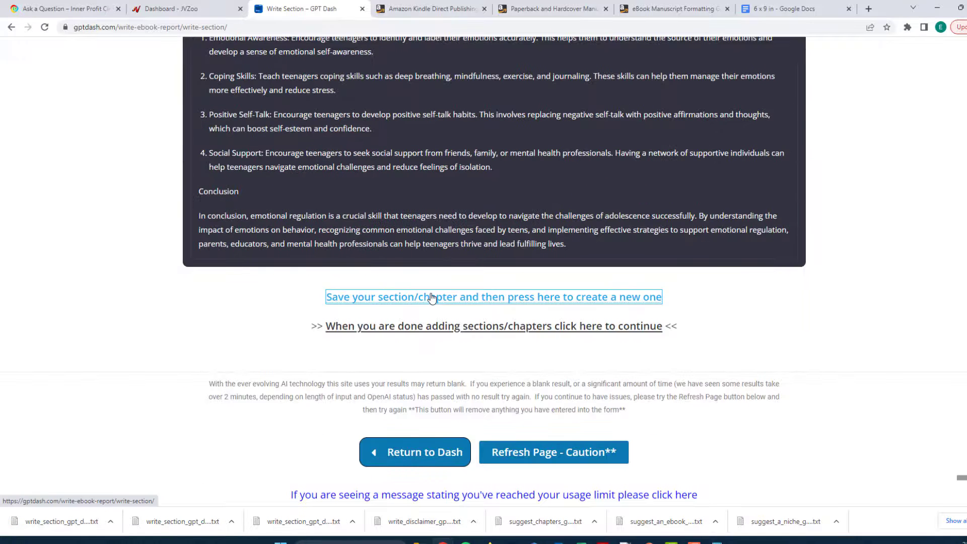
left_click(432, 299)
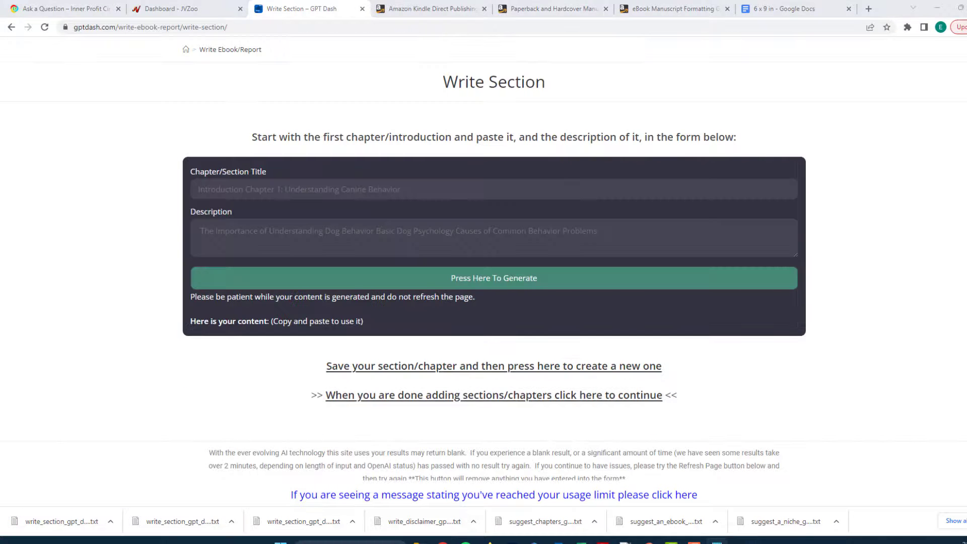
Fill in the title "Chapter 4: Effective Communication with Teens" and its three topic lines from the outline as the description.
left_click(267, 190)
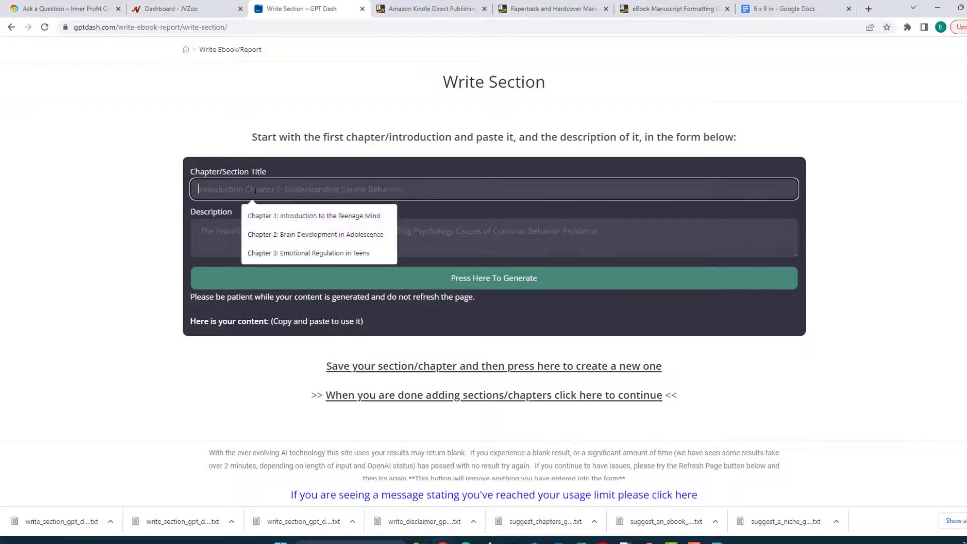
type("Chapter 4: Effective Communication with Teens")
key("alt+Tab")
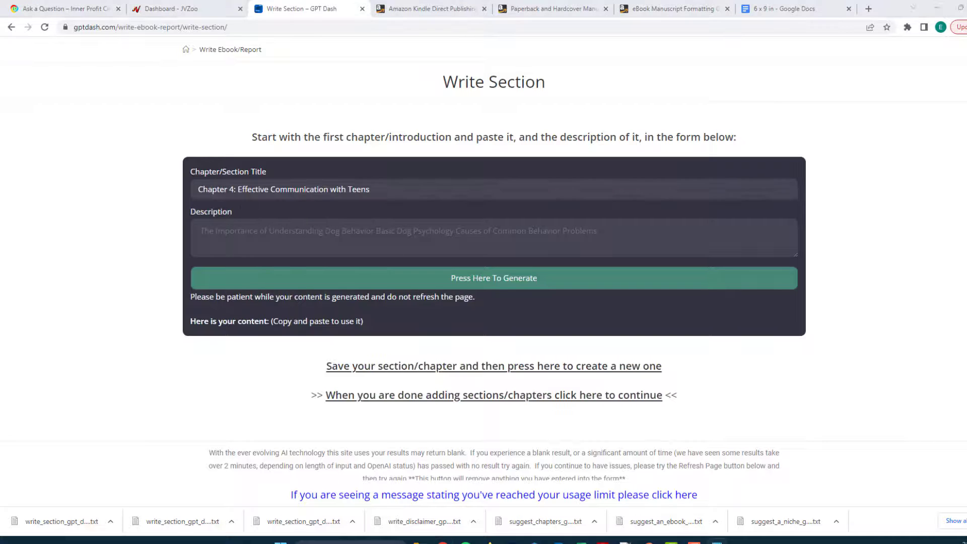
left_click(396, 230)
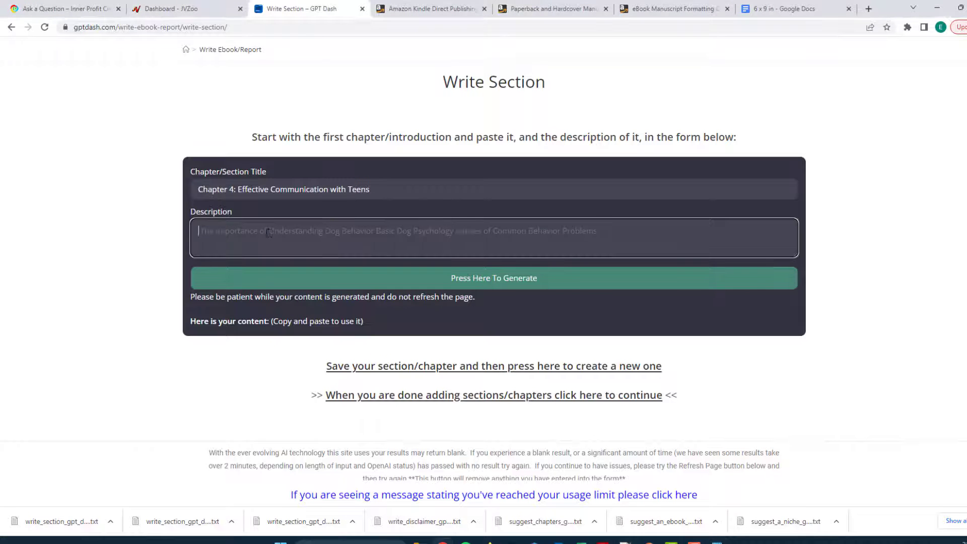
key("ctrl+v")
End each Chapter 4 description line with a period and generate the section content.
left_click(457, 229)
type(".")
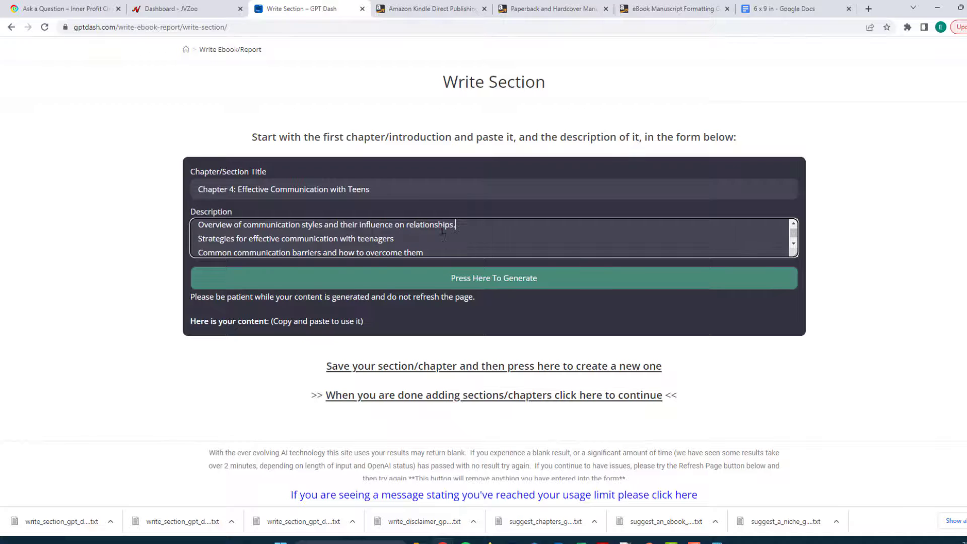
left_click(452, 277)
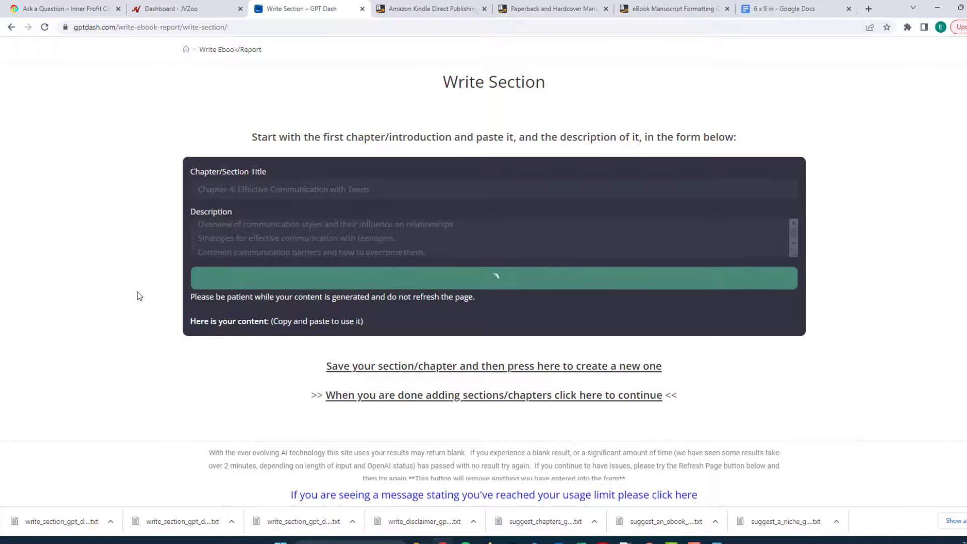
scroll(150, 317, "down", 1)
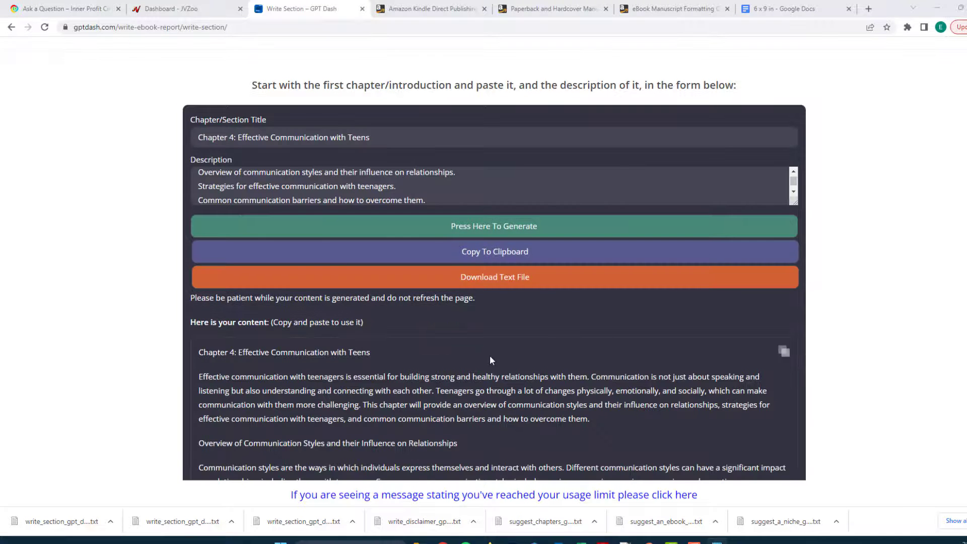
Download the generated Chapter 4 content as a text file and read it through to the conclusion.
scroll(489, 356, "down", 7)
scroll(486, 334, "up", 7)
left_click(496, 278)
scroll(483, 301, "down", 5)
scroll(431, 281, "down", 2)
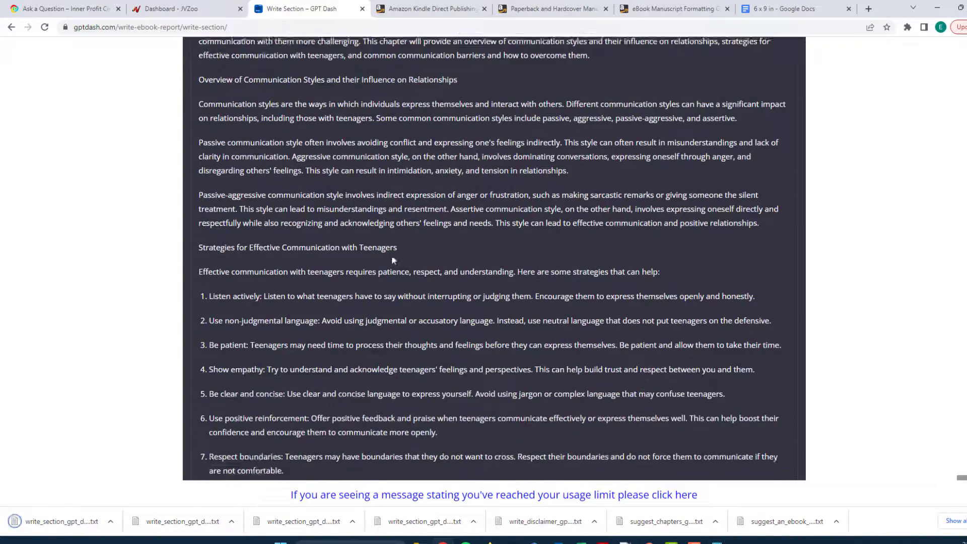
scroll(400, 262, "down", 3)
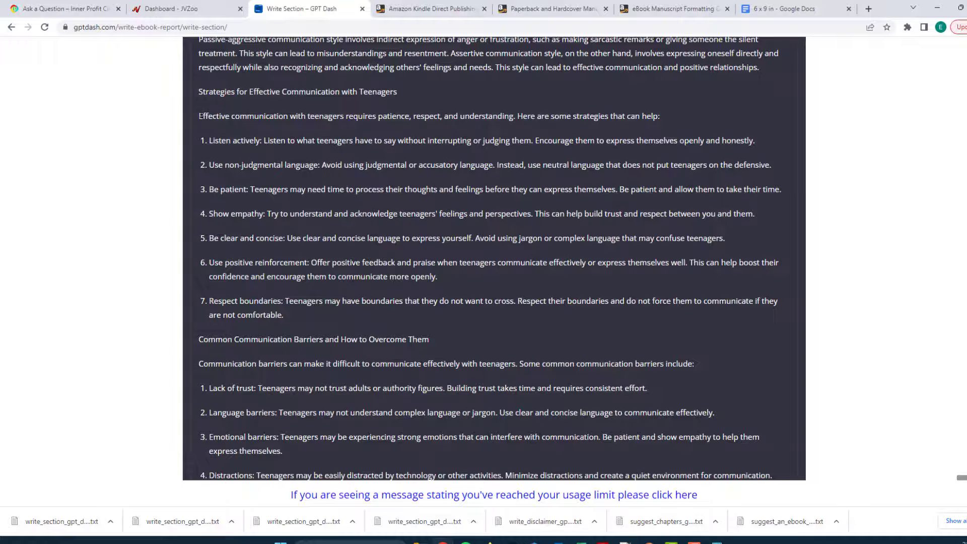
scroll(211, 315, "down", 3)
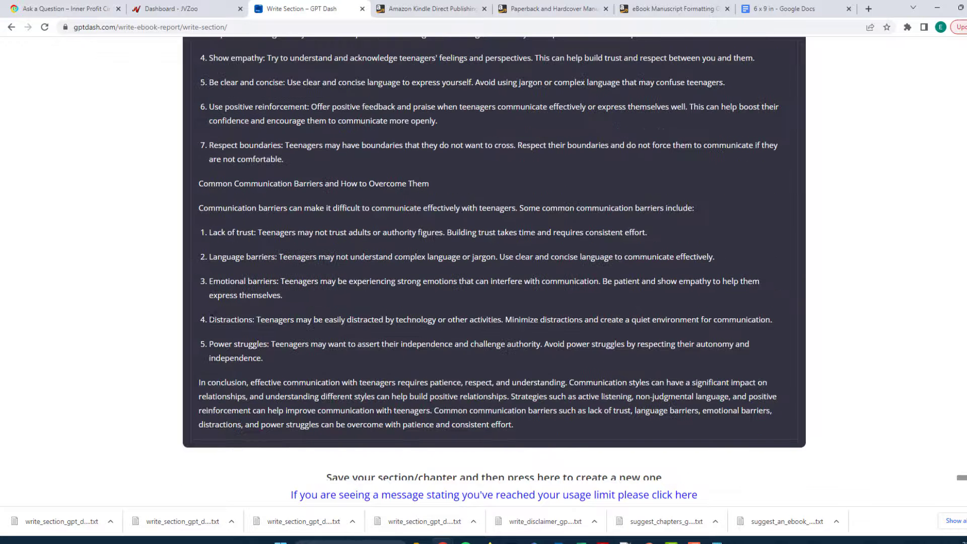
Finish looking over the Chapter 4 content, start a new section and title it "Chapter 5: Building Resilience in Teens".
scroll(211, 317, "down", 2)
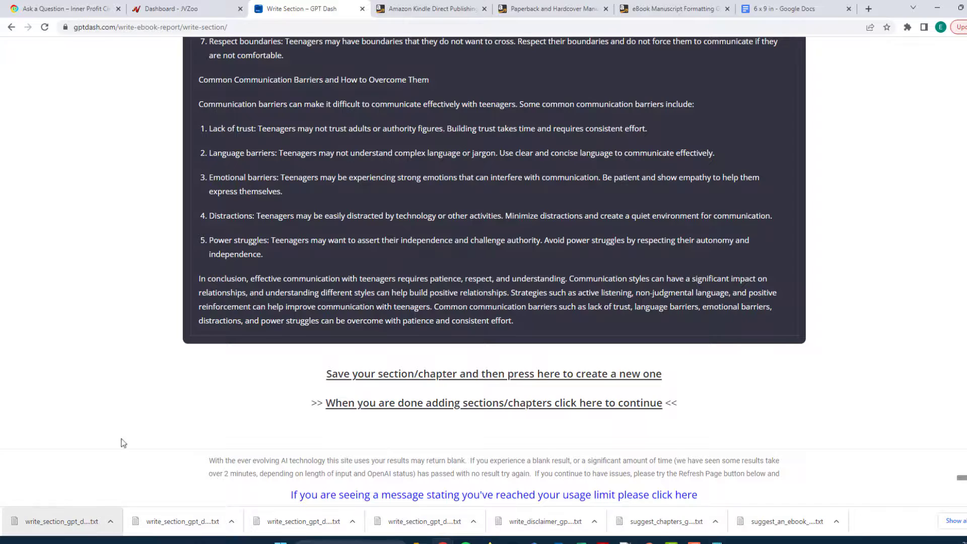
scroll(177, 345, "up", 15)
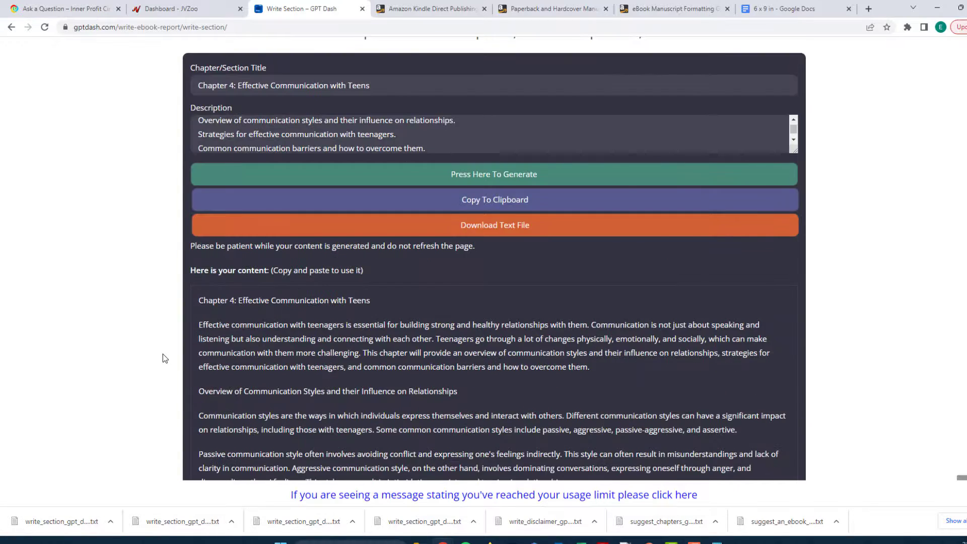
scroll(162, 352, "down", 15)
left_click(431, 322)
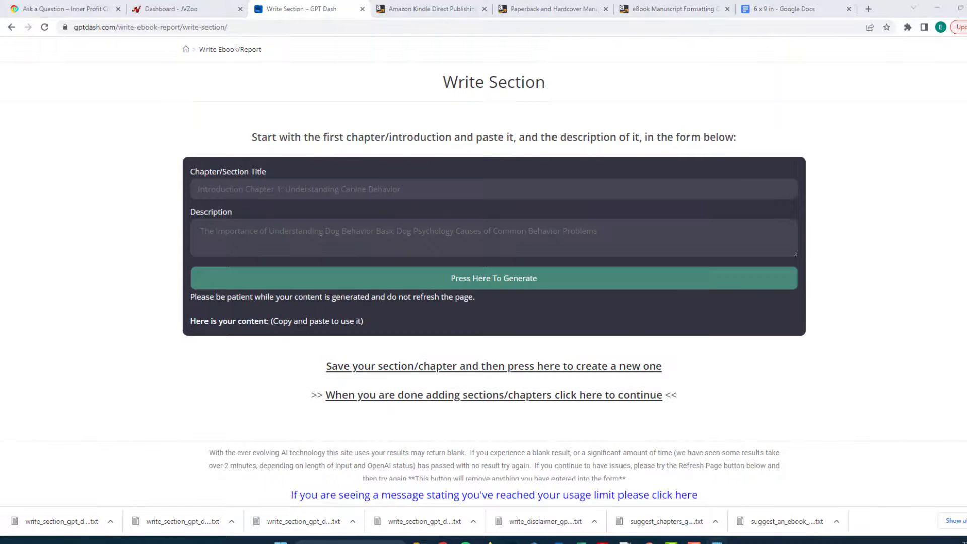
left_click(282, 190)
type("Chapter 5: Building Resilience in Teens")
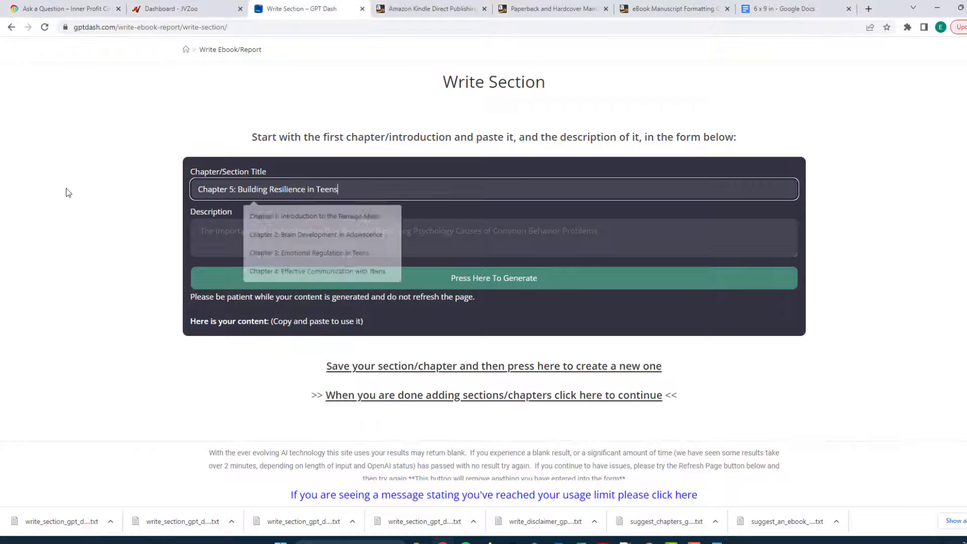
Fill in the three Chapter 5 topic lines from the outline as the description, end each with a period and generate the section.
key("alt+Tab")
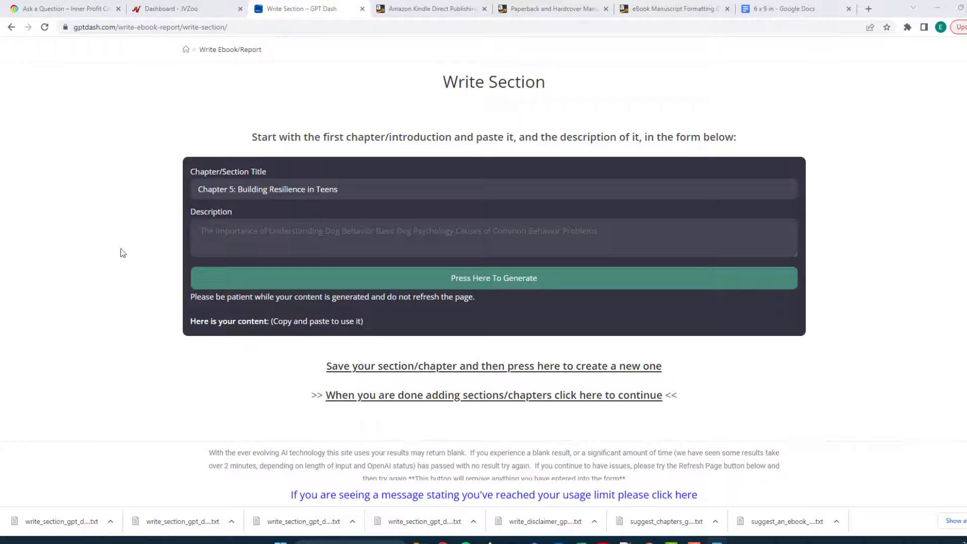
left_click(322, 235)
type("Definition of resilience and its importance for teens Strategies for promoting resilience in teenagers Common challenges faced by teens and how to help them overcome them")
type(".")
left_click(384, 241)
type(".")
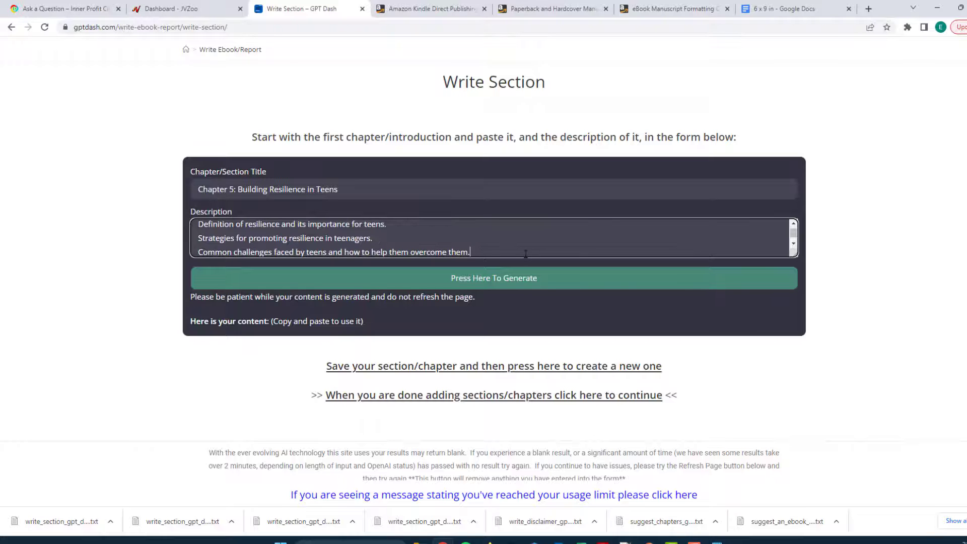
left_click(494, 279)
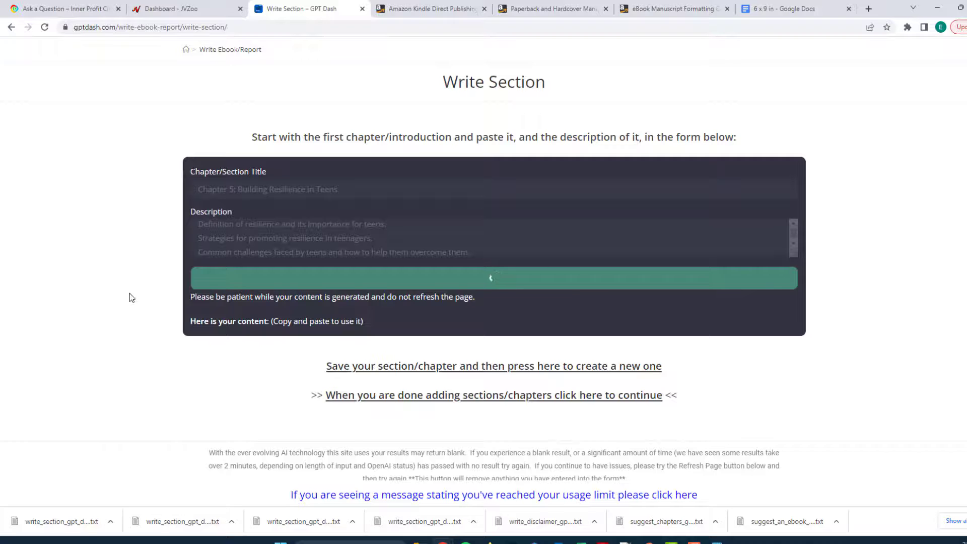
Look over the generated Chapter 5 content and download it as a text file.
scroll(127, 301, "down", 2)
scroll(126, 303, "up", 1)
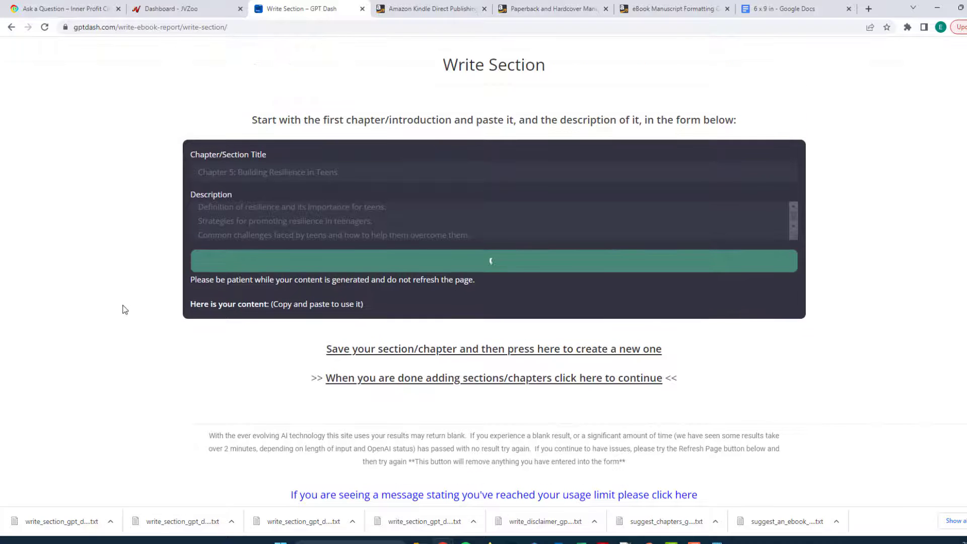
scroll(469, 353, "down", 8)
scroll(469, 348, "up", 8)
left_click(471, 334)
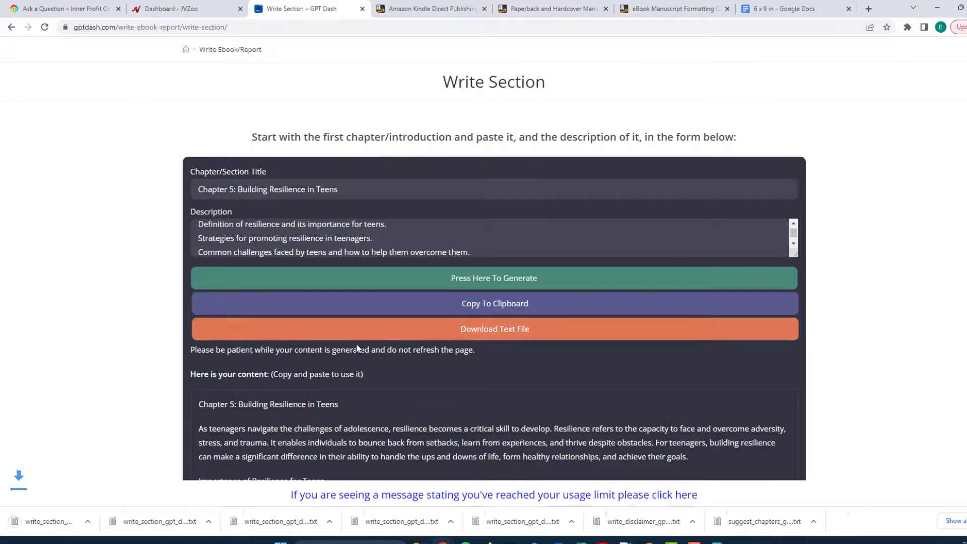
Read the Chapter 5 content through to its conclusion and start a new section.
scroll(454, 340, "down", 5)
scroll(332, 348, "down", 5)
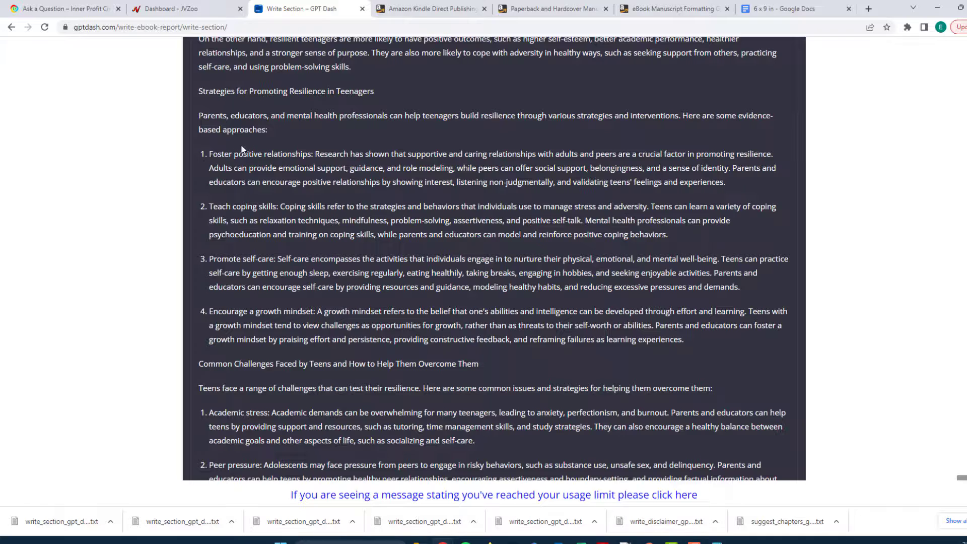
scroll(227, 149, "down", 2)
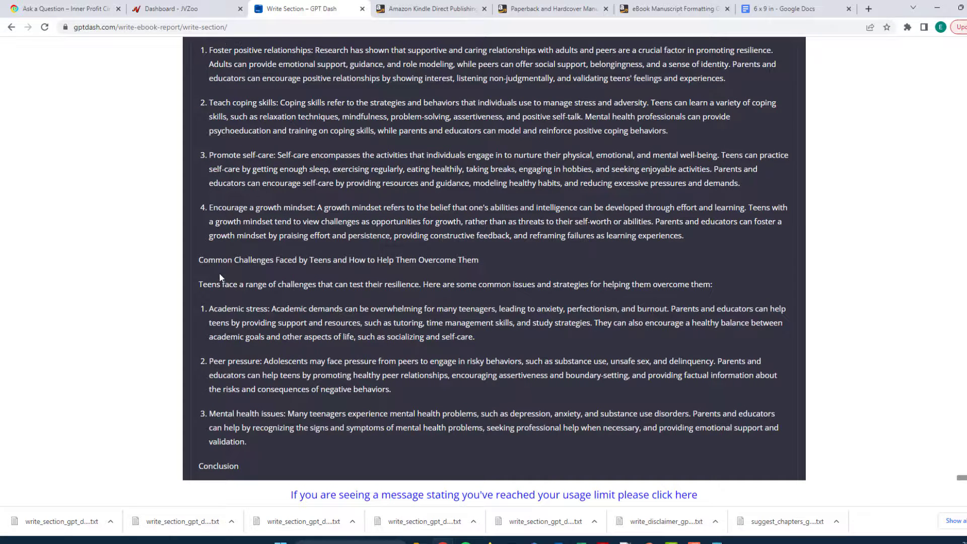
scroll(220, 280, "down", 3)
scroll(353, 279, "down", 3)
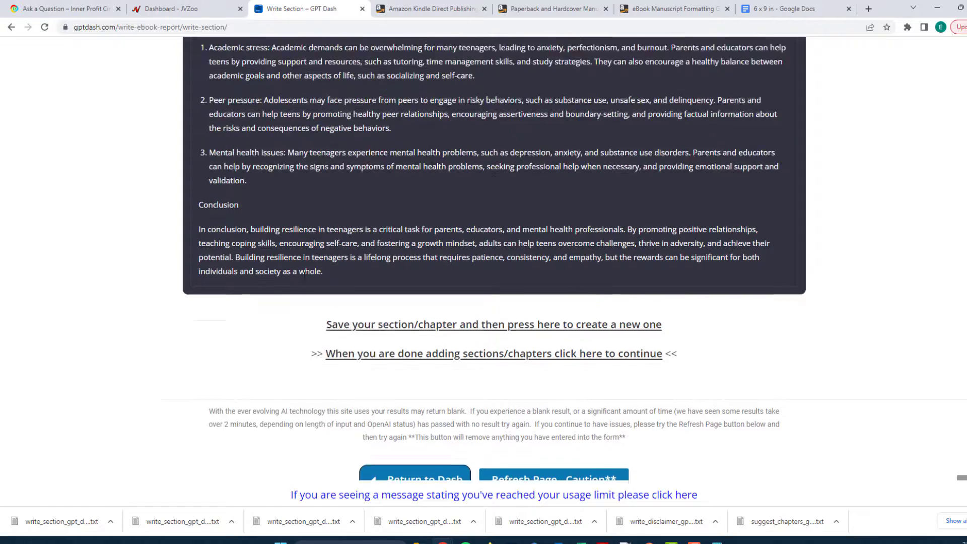
scroll(306, 270, "up", 11)
scroll(358, 372, "down", 9)
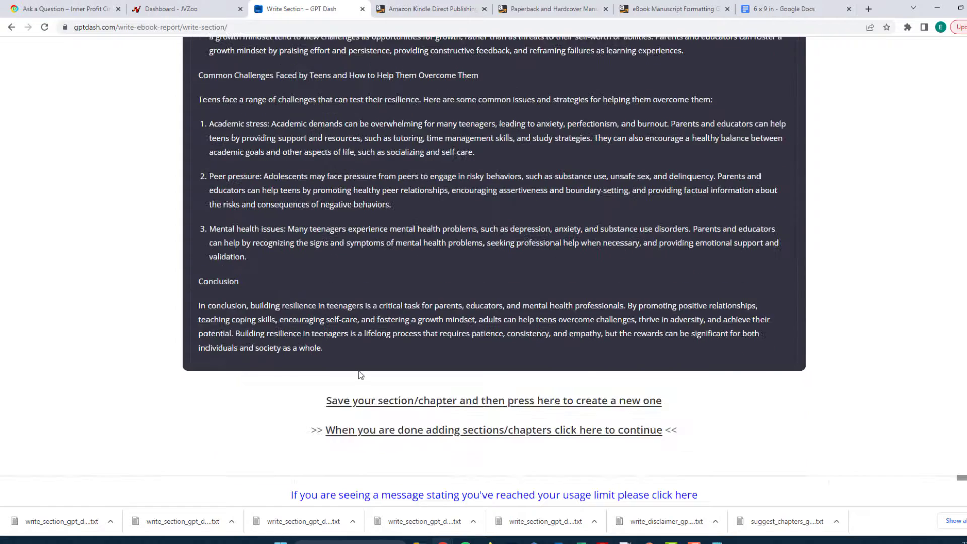
left_click(373, 403)
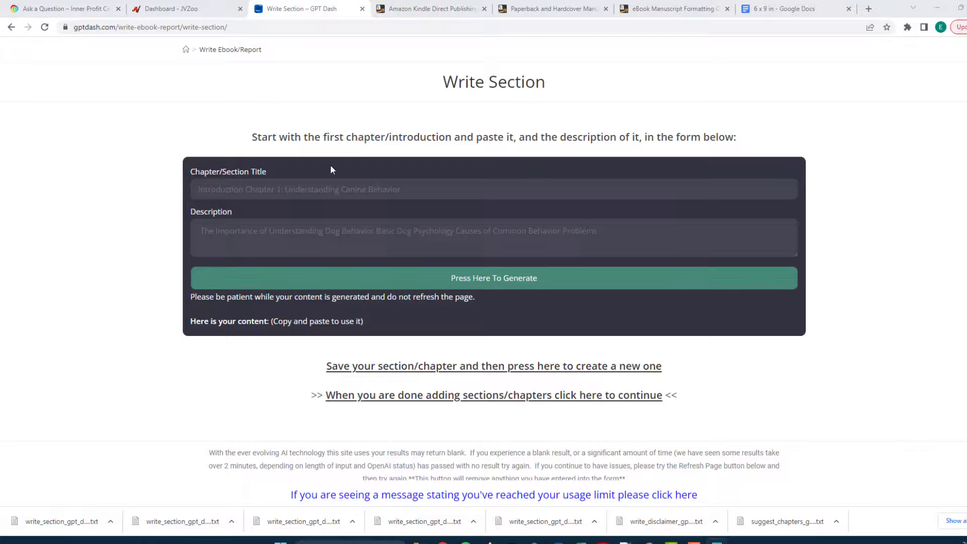
Fill in the title "Chapter 6: Supporting Teen Mental Health" and its three topic lines from the outline as the description.
left_click(334, 188)
left_click(302, 268)
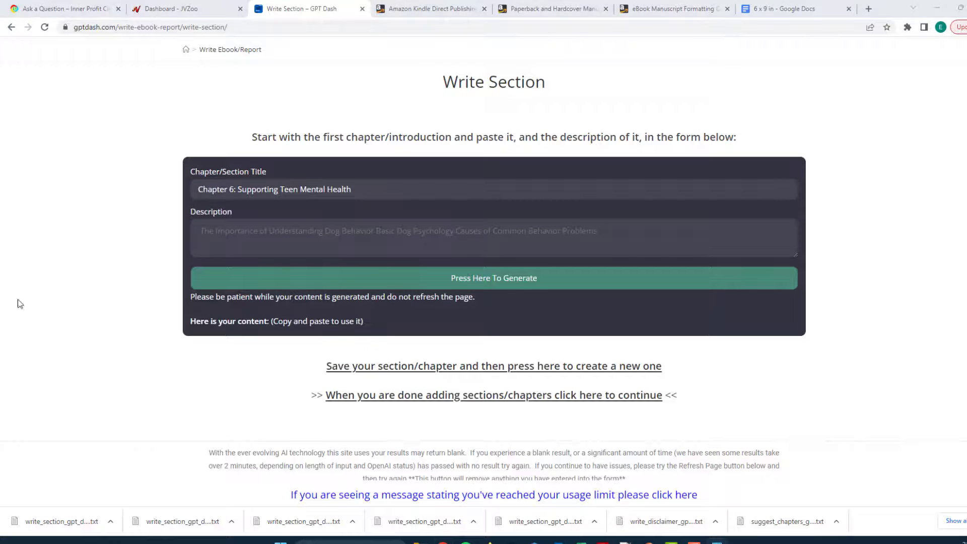
left_click(384, 221)
type("Overview of common mental health disorders in teenagers Strategies for supporting teens with mental health concerns Importance of seeking professional help when needed")
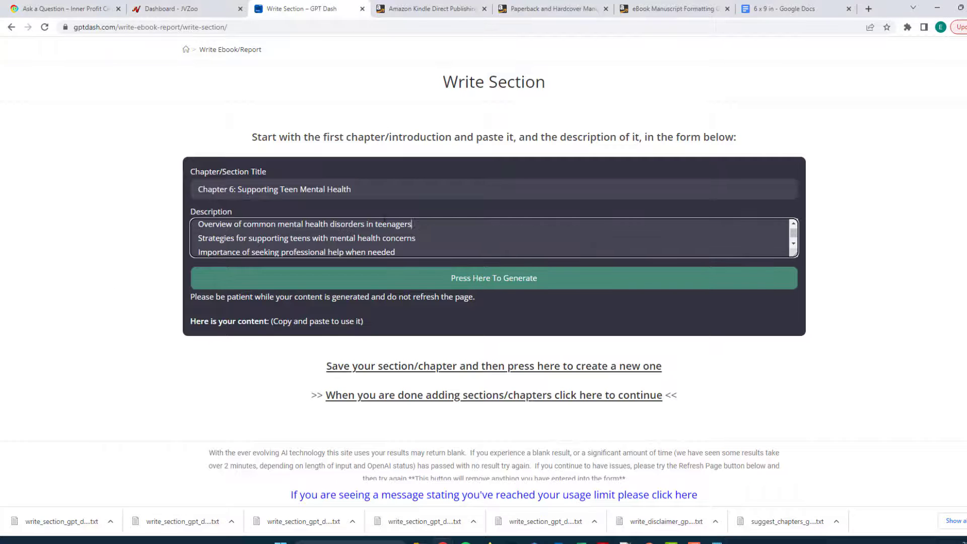
End each Chapter 6 description line with a period and generate the section content.
type(".")
key("Down")
key("End")
type(".")
key("Down")
type(".")
left_click(454, 277)
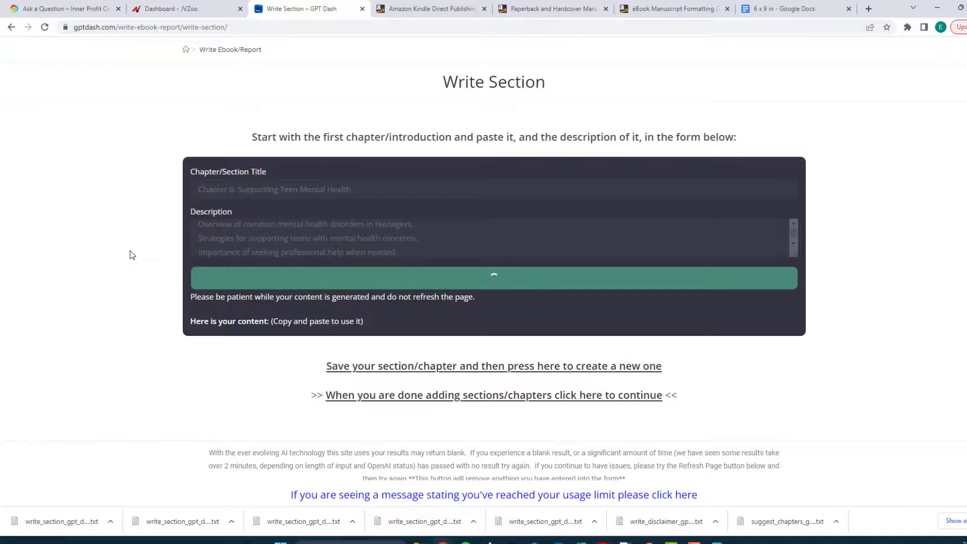
Download the generated Chapter 6 content as a text file and read it through to the conclusion.
scroll(145, 267, "down", 1)
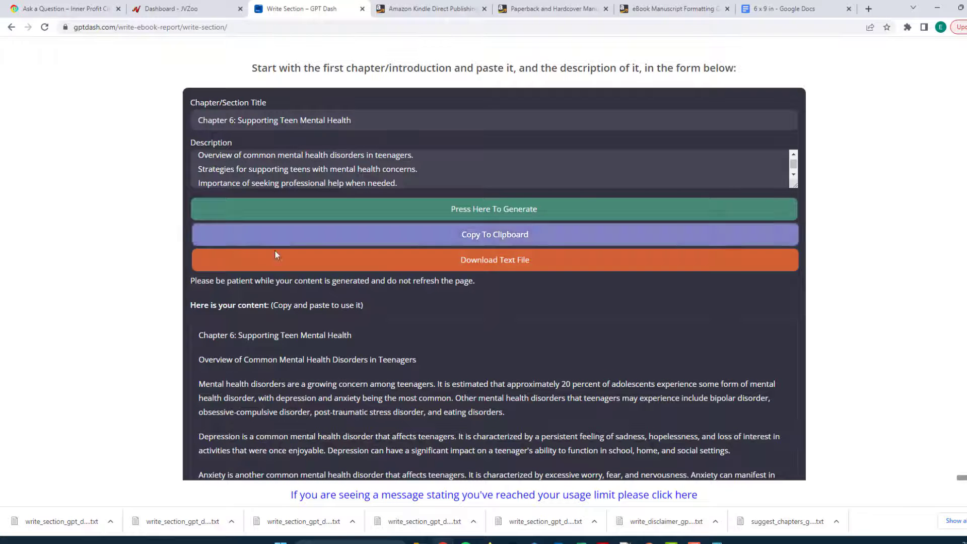
left_click(525, 261)
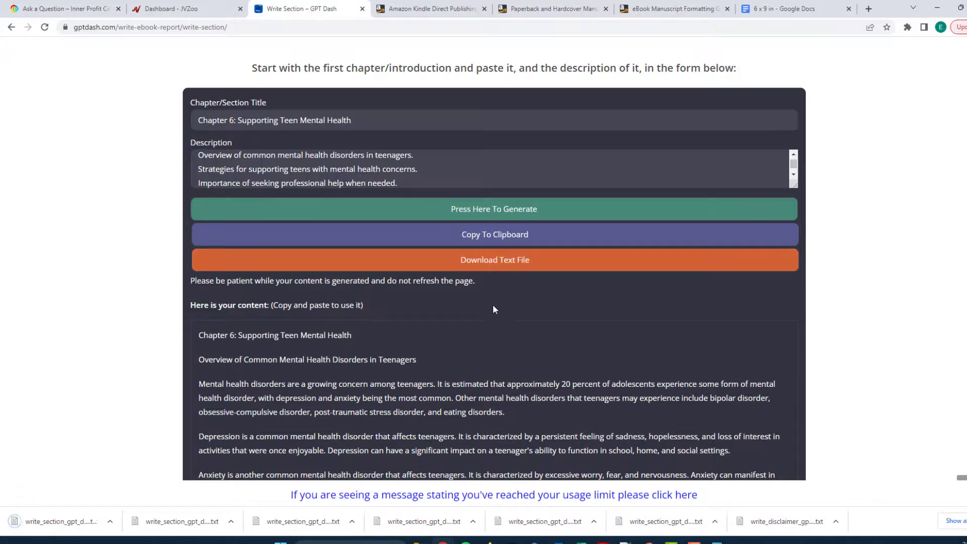
scroll(489, 307, "down", 5)
scroll(479, 324, "down", 5)
scroll(267, 184, "up", 4)
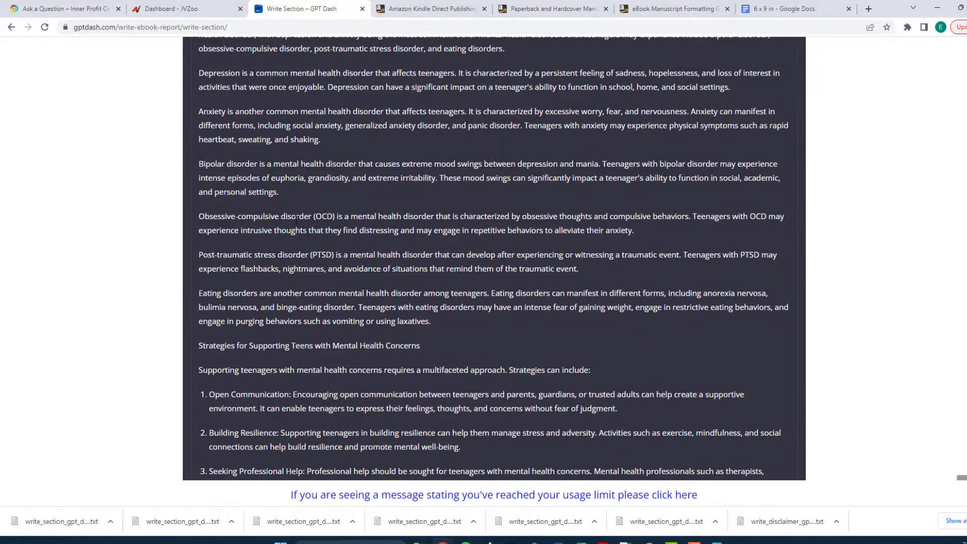
scroll(278, 175, "up", 4)
scroll(307, 273, "down", 8)
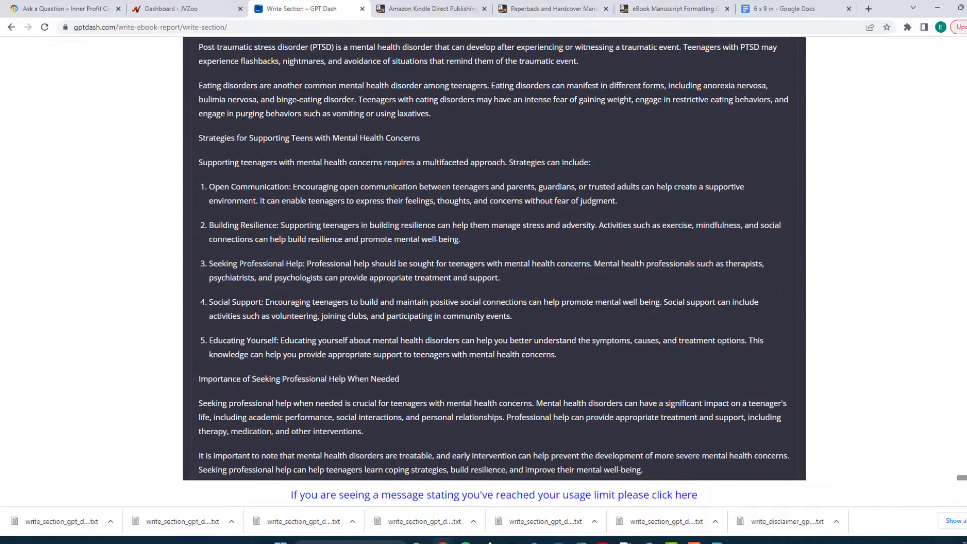
scroll(325, 252, "down", 4)
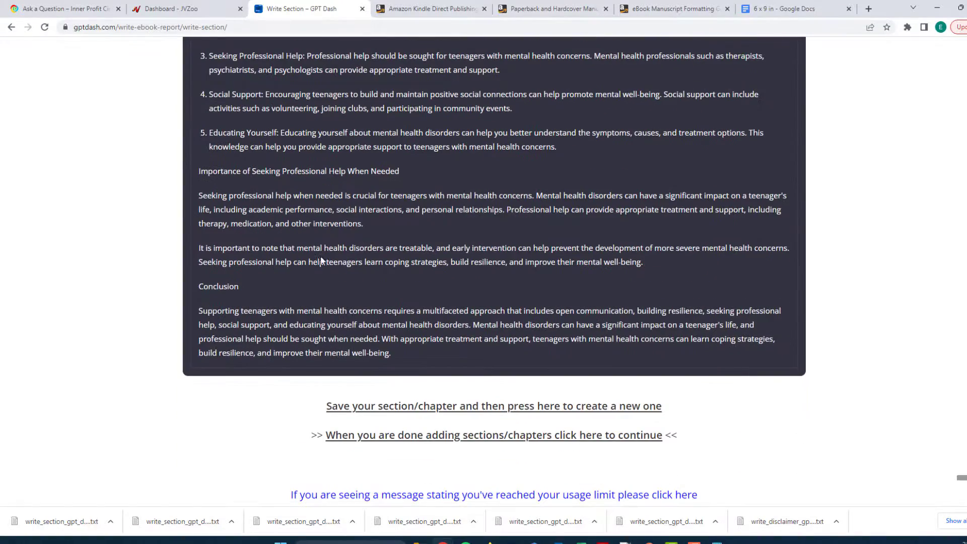
Return through the members area to the Write Ebook/Report tools and open Step 5 - Write Chapter/Section for a new section.
left_click(414, 411)
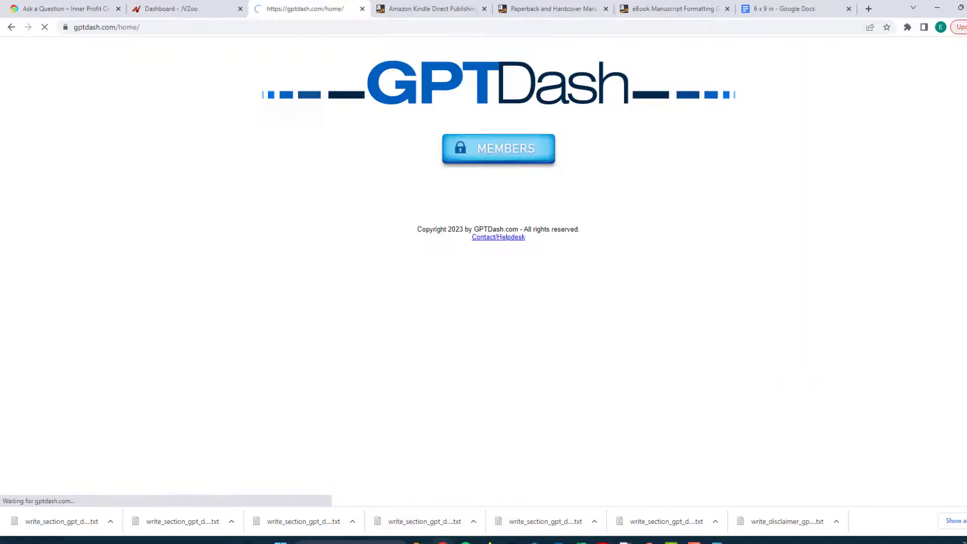
left_click(488, 155)
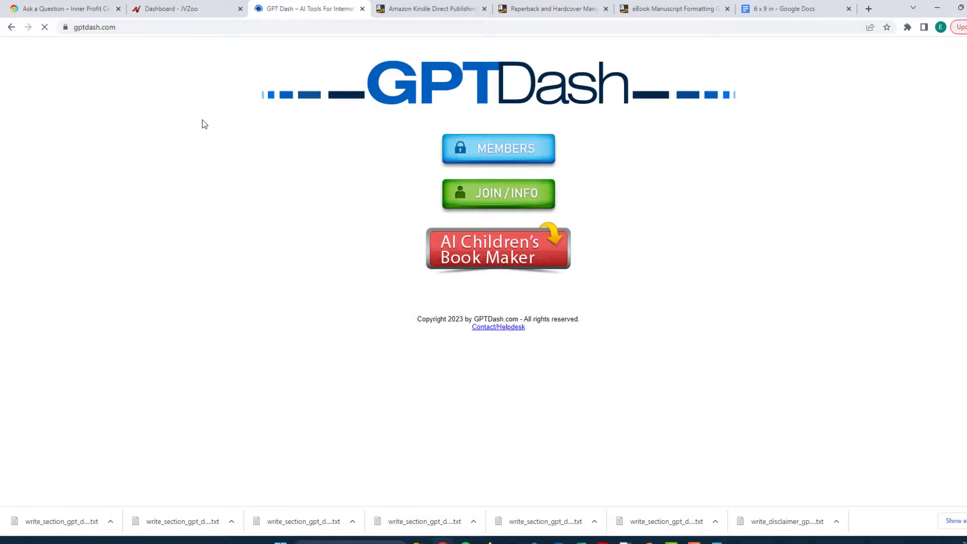
scroll(350, 274, "down", 1)
scroll(350, 275, "down", 3)
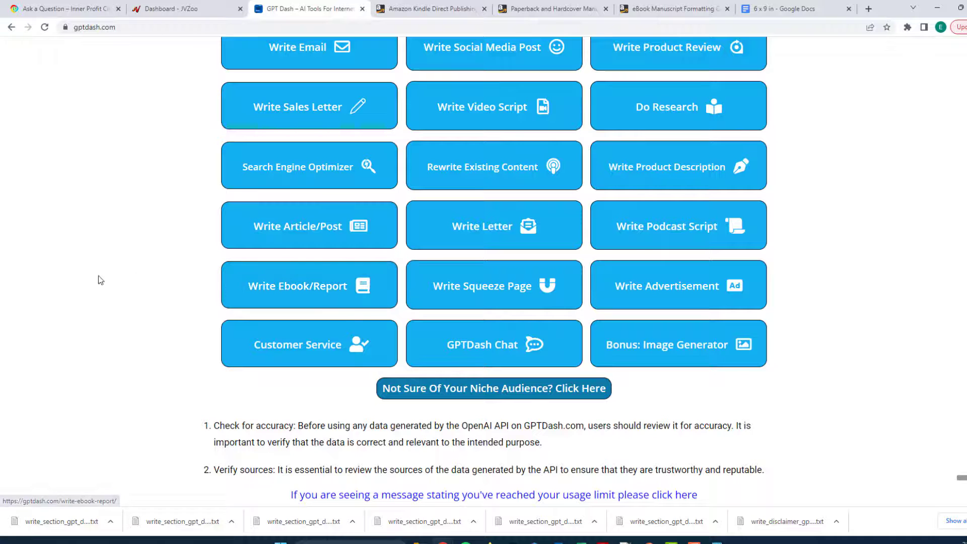
left_click(308, 287)
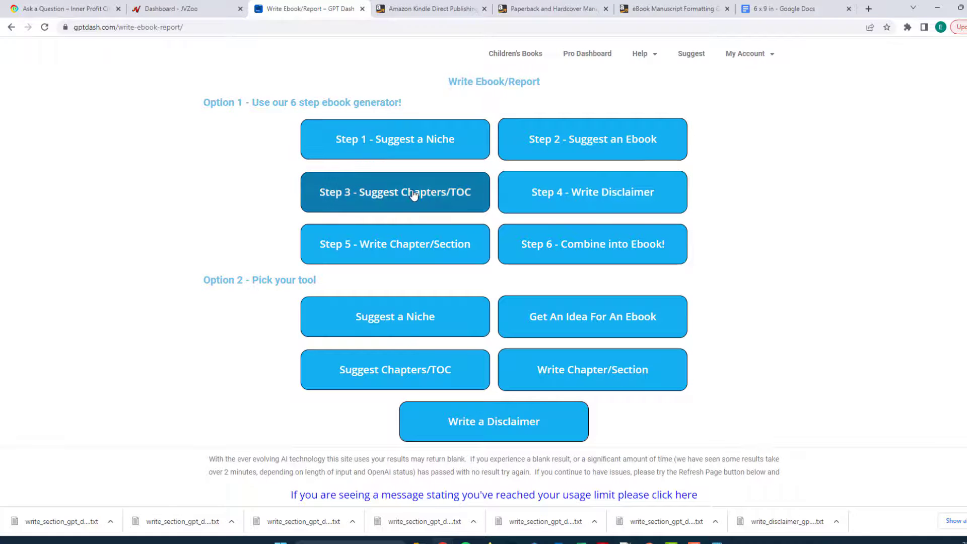
left_click(400, 247)
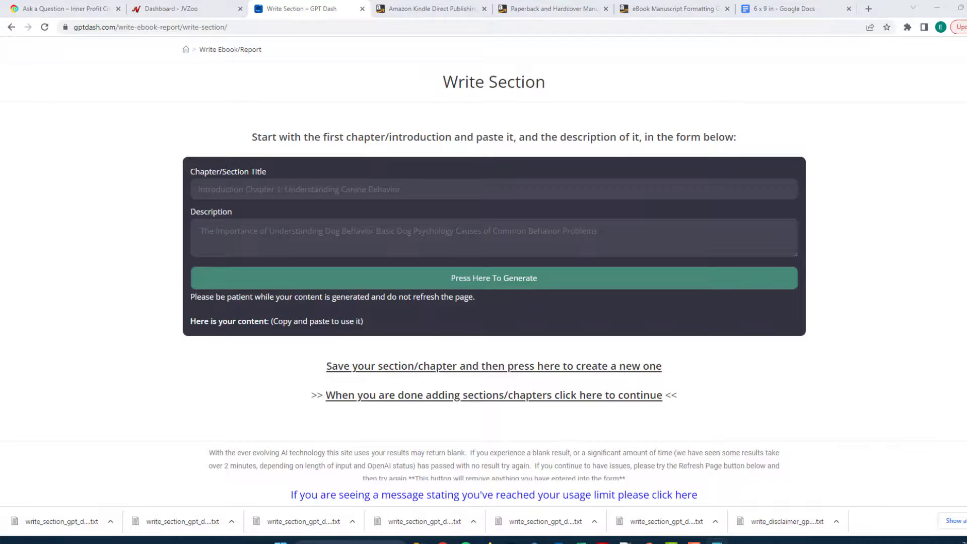
Fill in the title "Chapter 7: Navigating Technology and Social Media" and its three topic lines from the outline as the description.
left_click(247, 190)
left_click(282, 313)
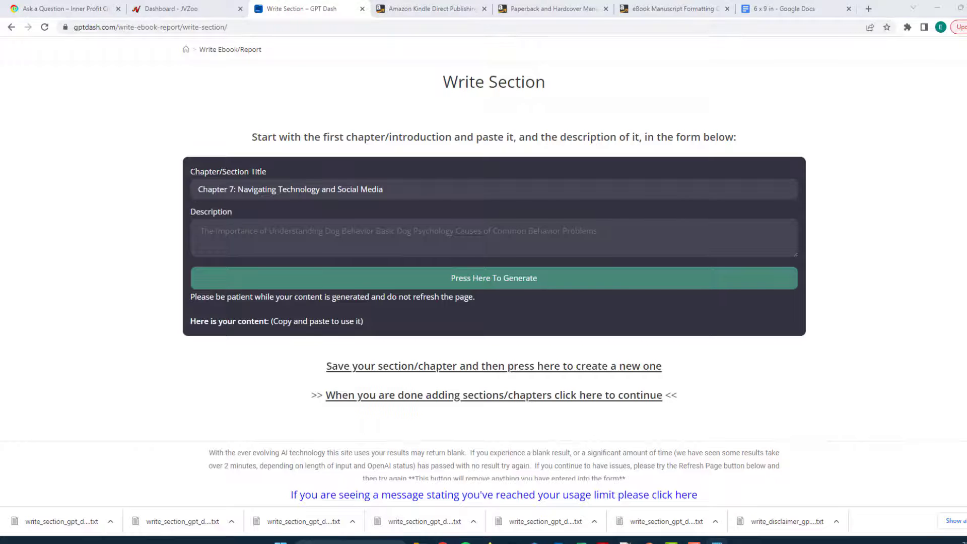
left_click(407, 229)
key("ctrl+v")
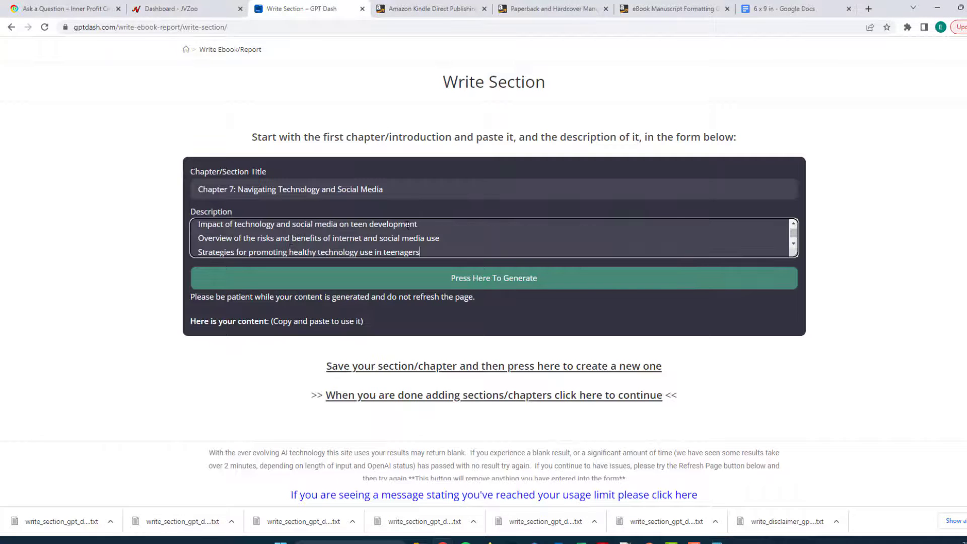
End each Chapter 7 description line with a period and generate the section content.
left_click(418, 224)
type(".")
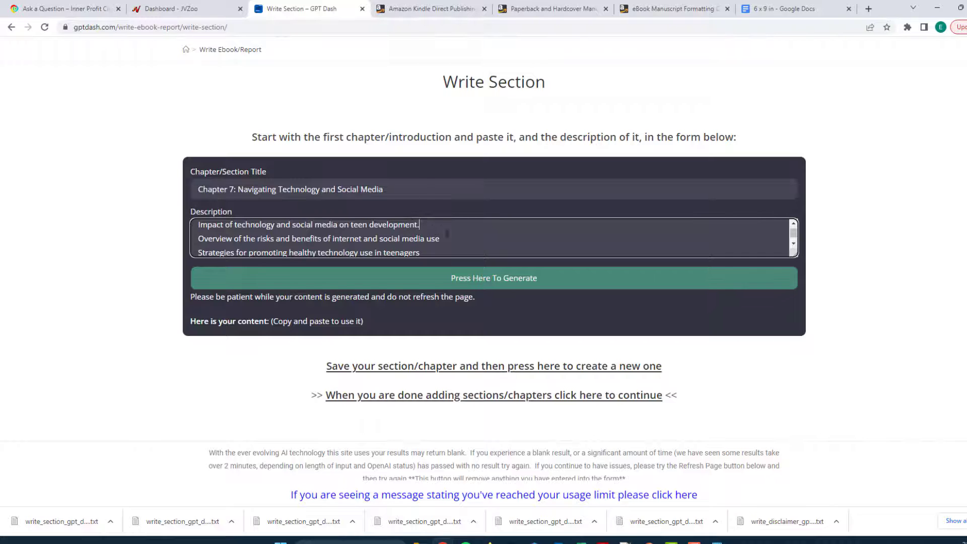
left_click(453, 252)
type(".")
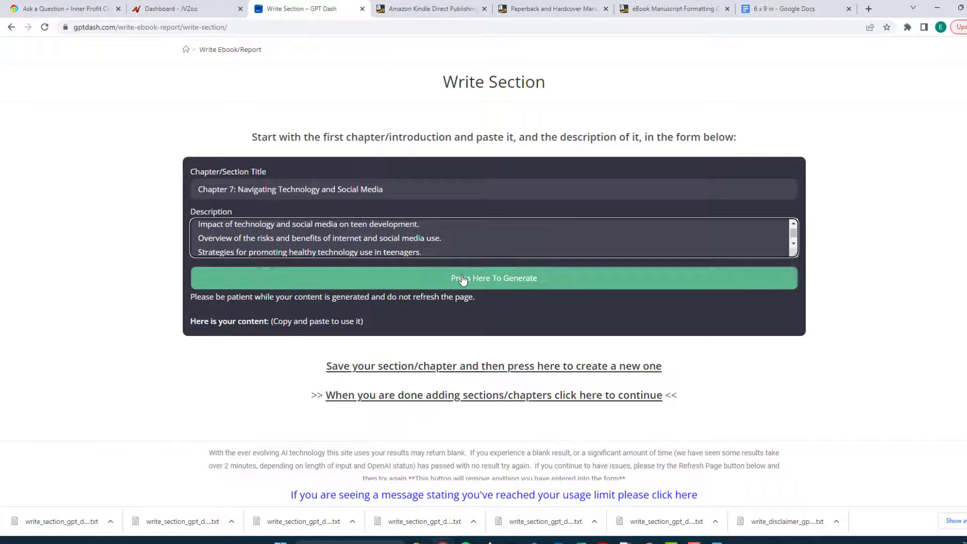
left_click(454, 278)
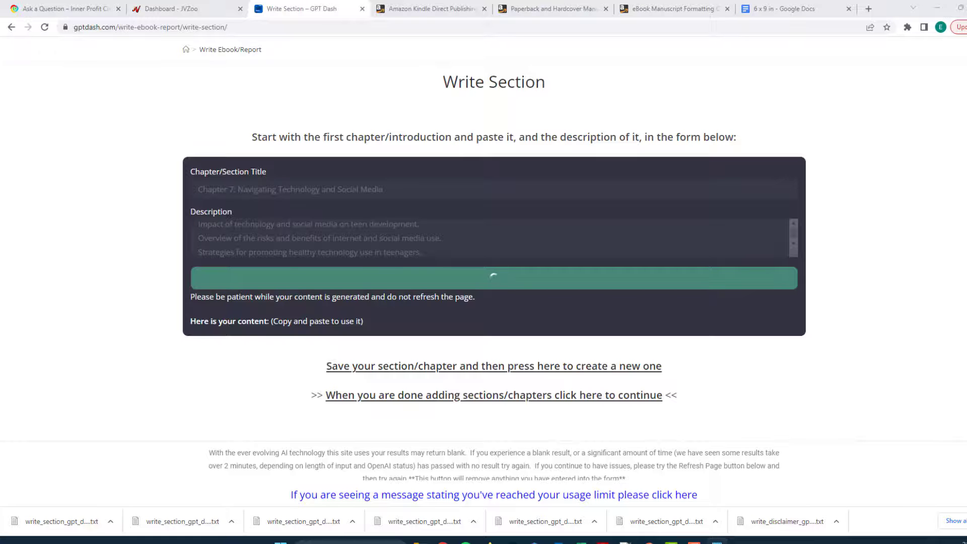
Look over the generated Chapter 7 content and download it as a text file.
scroll(406, 349, "down", 12)
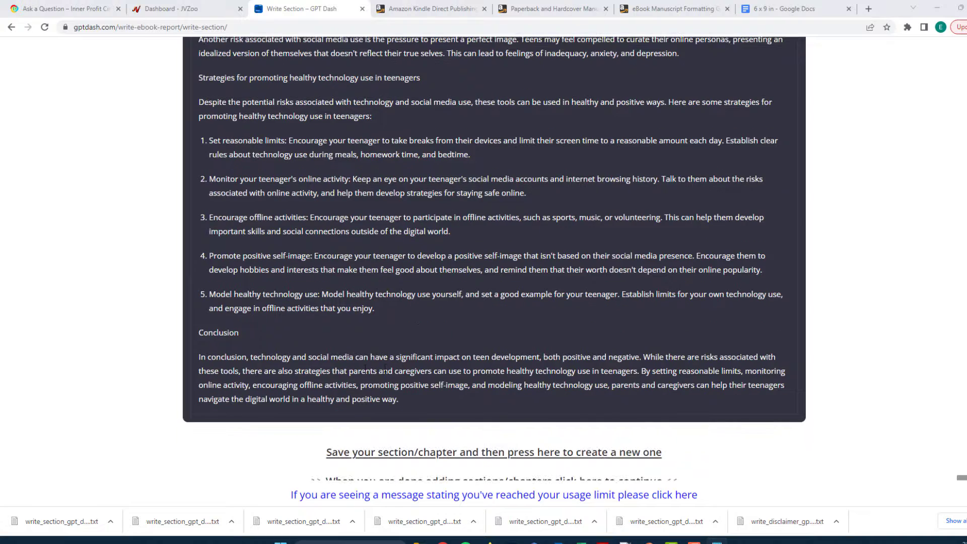
scroll(352, 368, "up", 3)
scroll(332, 361, "down", 4)
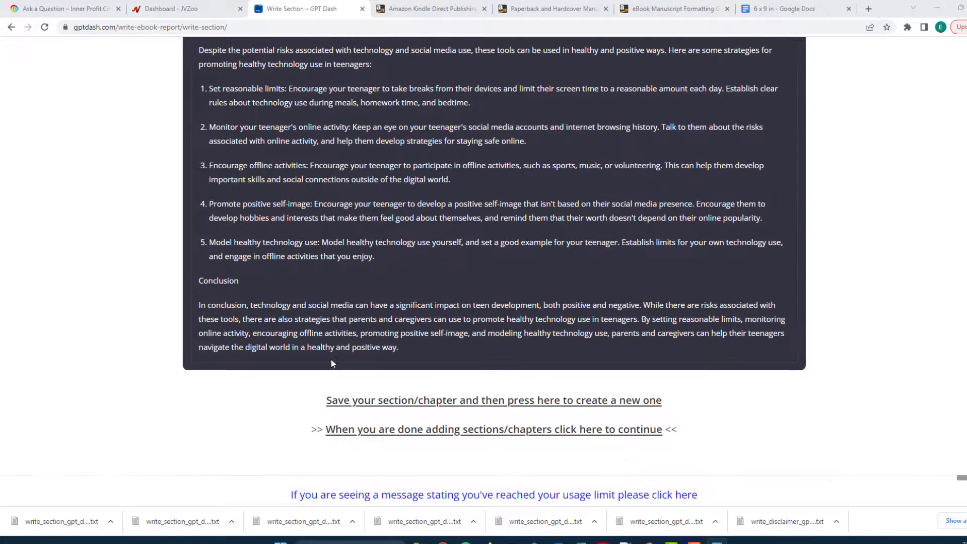
scroll(249, 325, "up", 2)
scroll(388, 365, "up", 10)
left_click(336, 330)
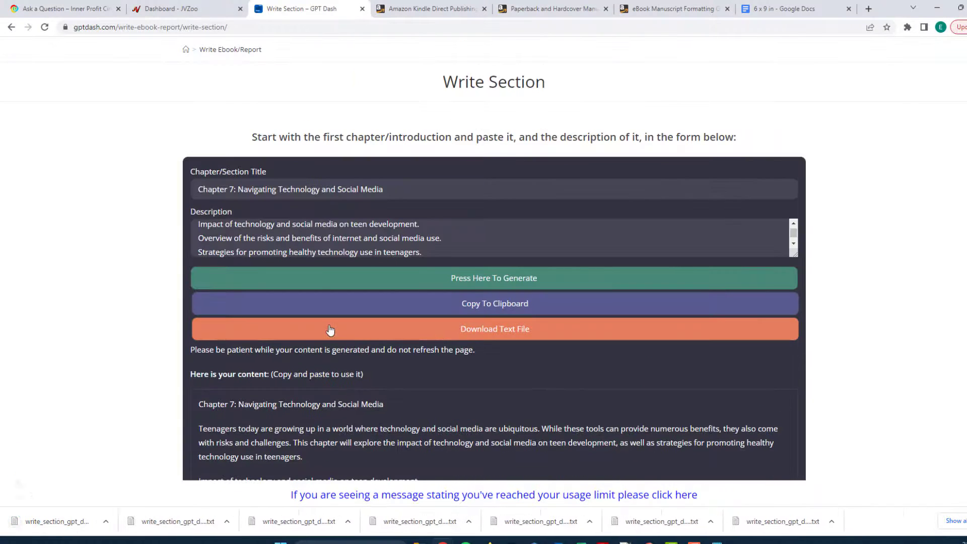
Start a new section titled "Chapter 8: Conclusion and Next Steps" and paste its three topic lines from the outline as the description.
scroll(336, 330, "down", 12)
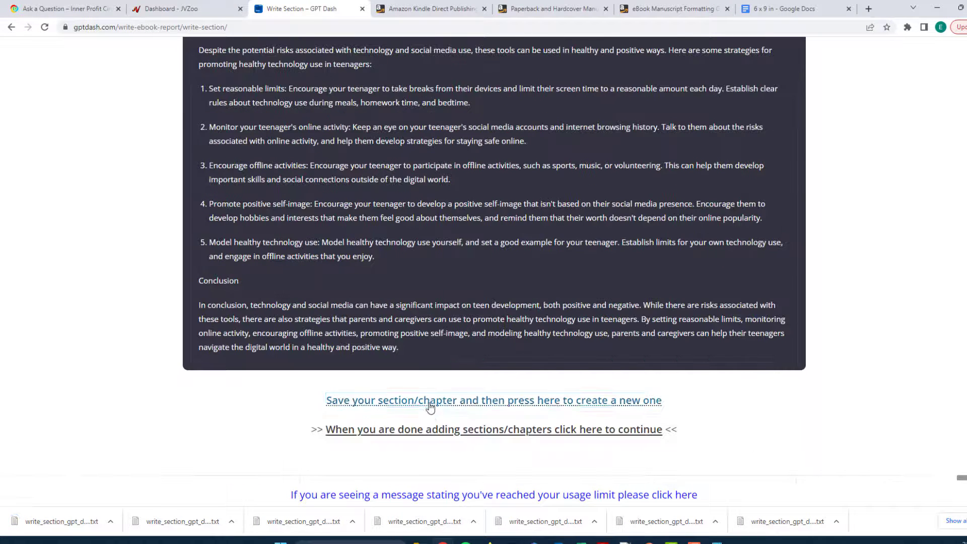
left_click(429, 403)
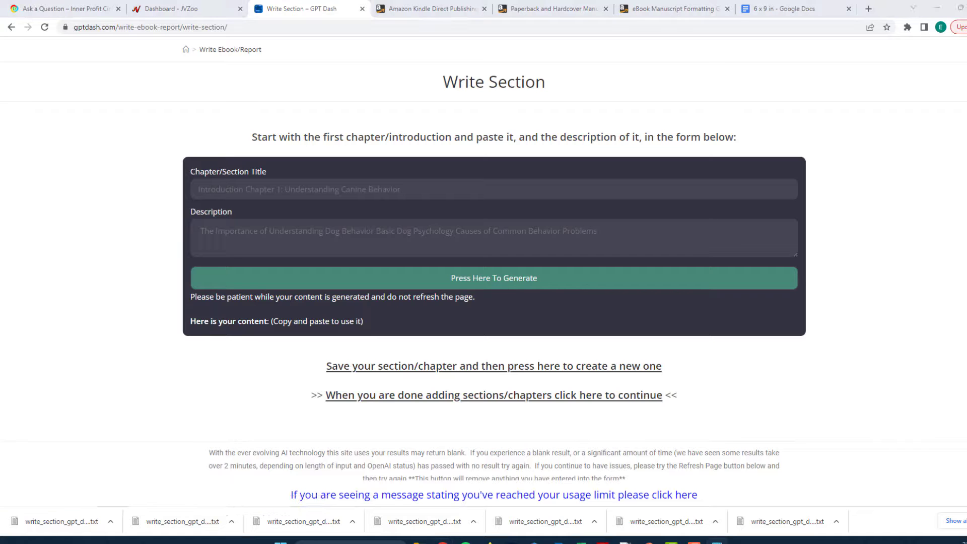
left_click(283, 189)
key("Down")
key("Return")
key("alt+Tab")
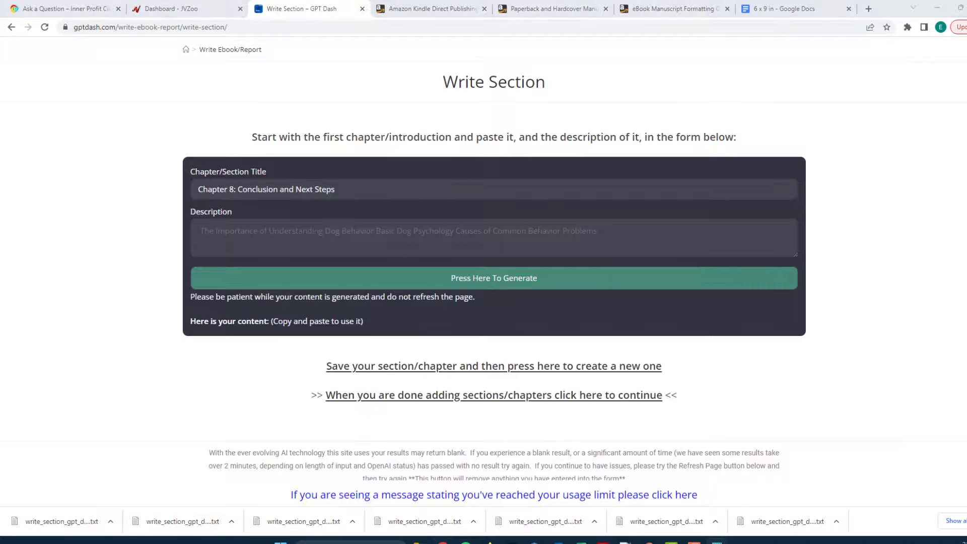
left_click(374, 234)
key("ctrl+v")
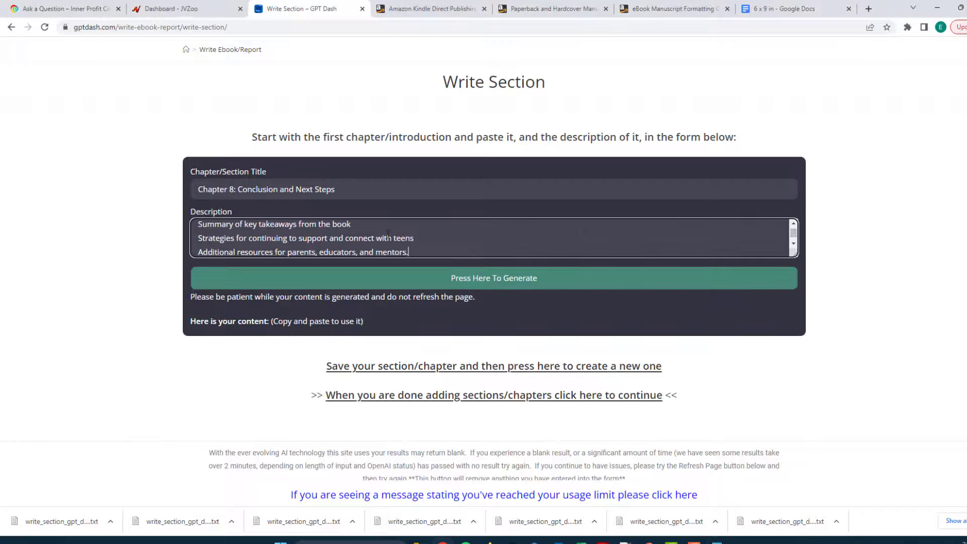
End the first two Chapter 8 description lines with a period and generate the section content.
left_click(399, 227)
type(".")
left_click(416, 238)
type(".")
left_click(438, 280)
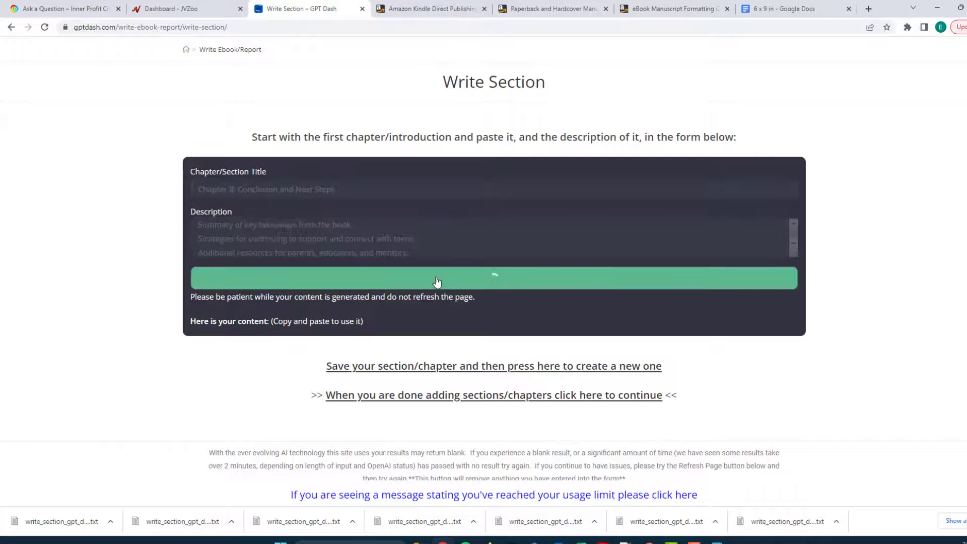
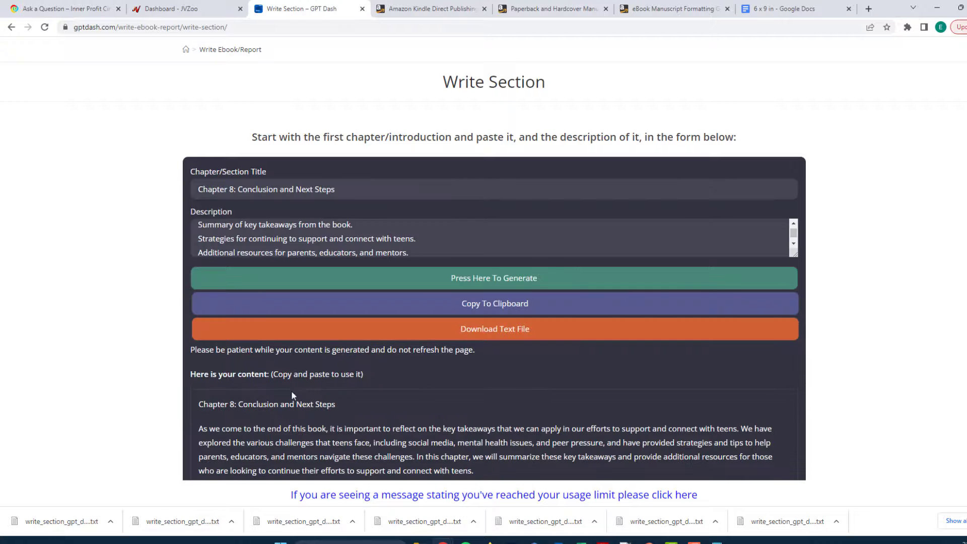
Look over the generated Chapter 8 content and download it as a text file.
scroll(304, 388, "down", 10)
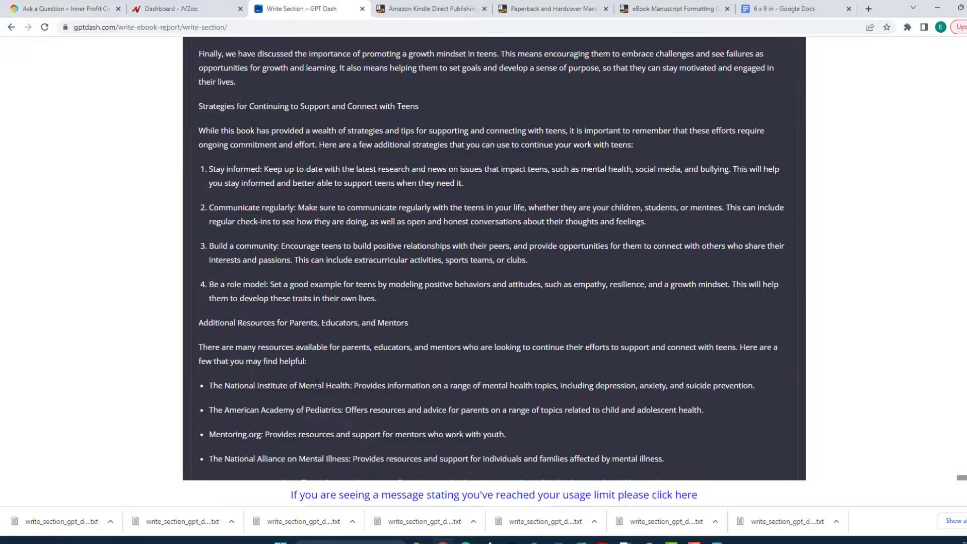
scroll(316, 383, "down", 4)
scroll(238, 267, "up", 2)
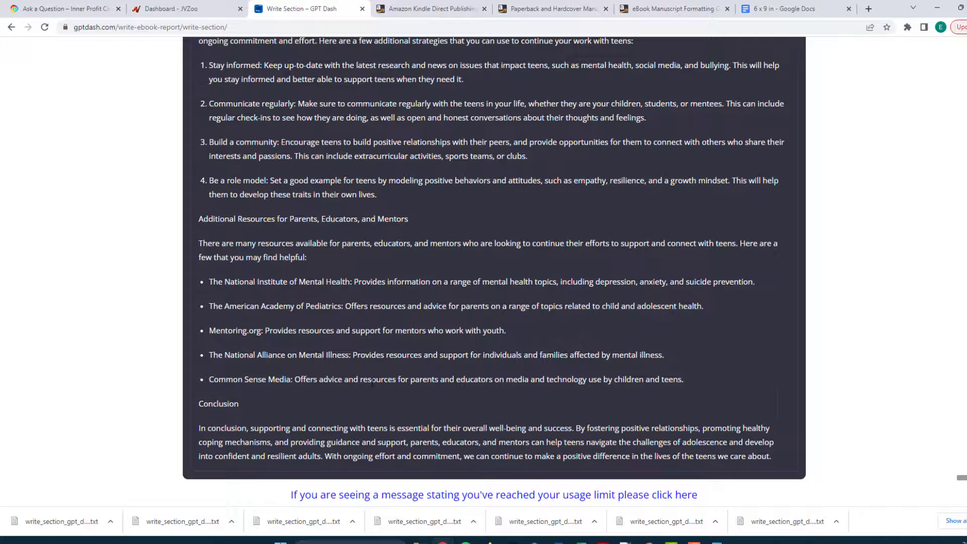
scroll(304, 382, "down", 5)
scroll(300, 364, "up", 14)
scroll(316, 346, "up", 3)
left_click(454, 276)
scroll(345, 287, "down", 2)
scroll(299, 344, "down", 12)
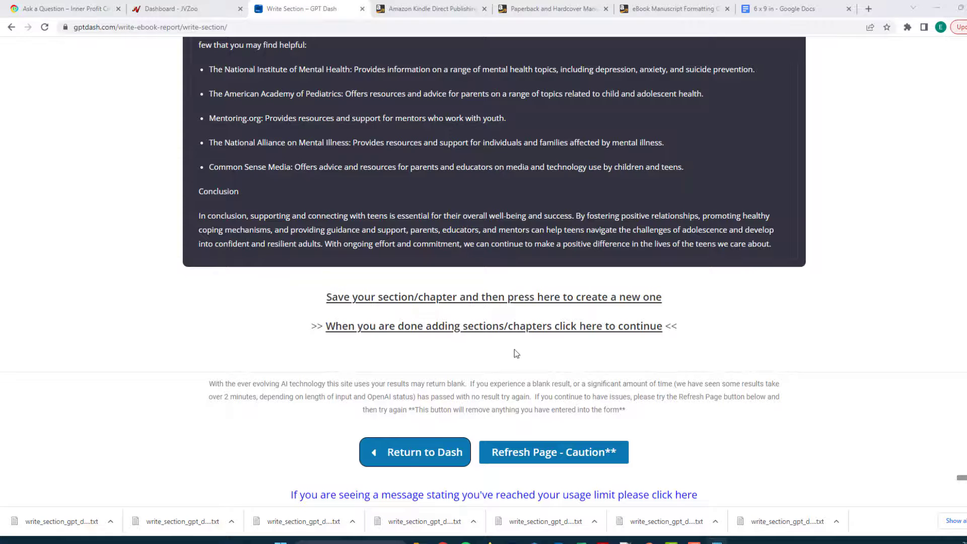
Continue to the Combine Into an Ebook tool and choose write_disclaimer_gpt_dash (1).txt as File 1.
left_click(534, 328)
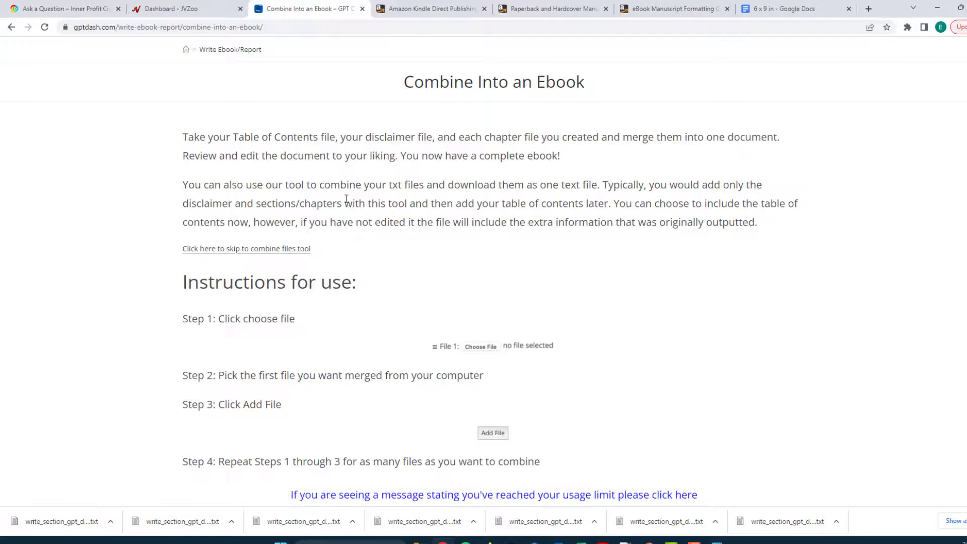
scroll(345, 199, "down", 1)
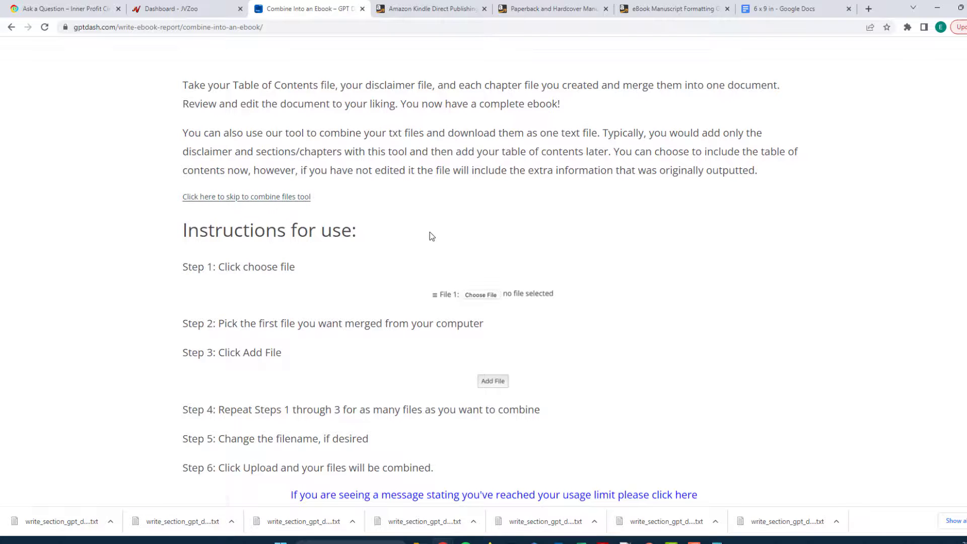
scroll(427, 238, "down", 1)
scroll(427, 238, "down", 4)
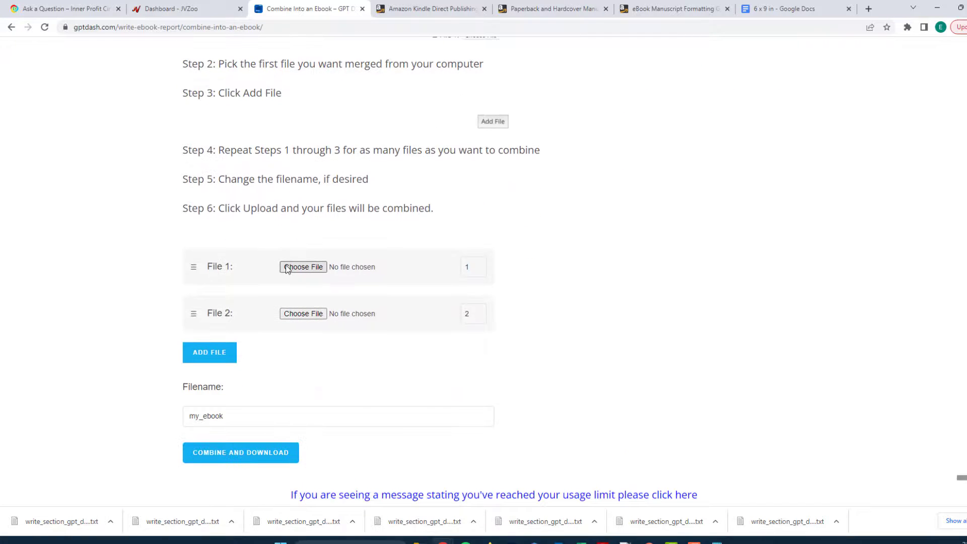
left_click(303, 267)
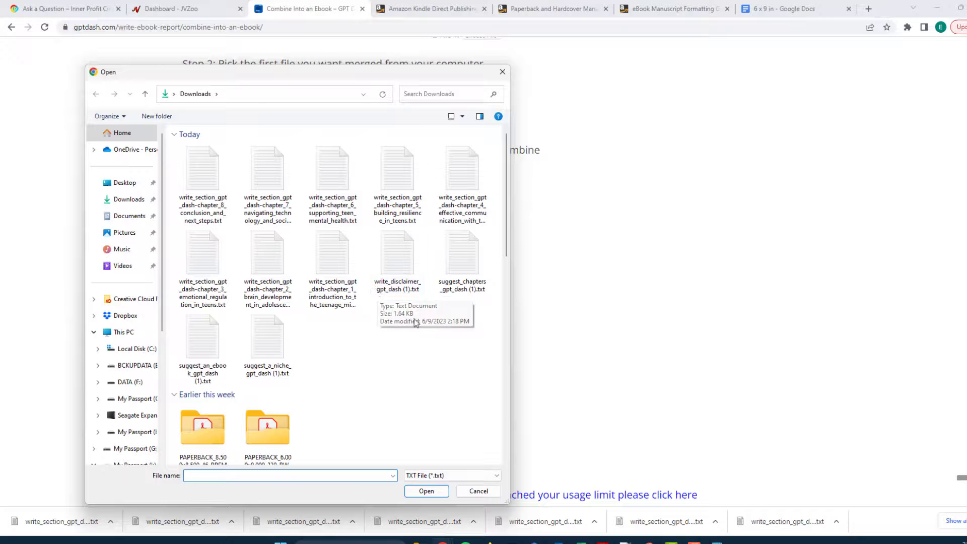
double_click(401, 258)
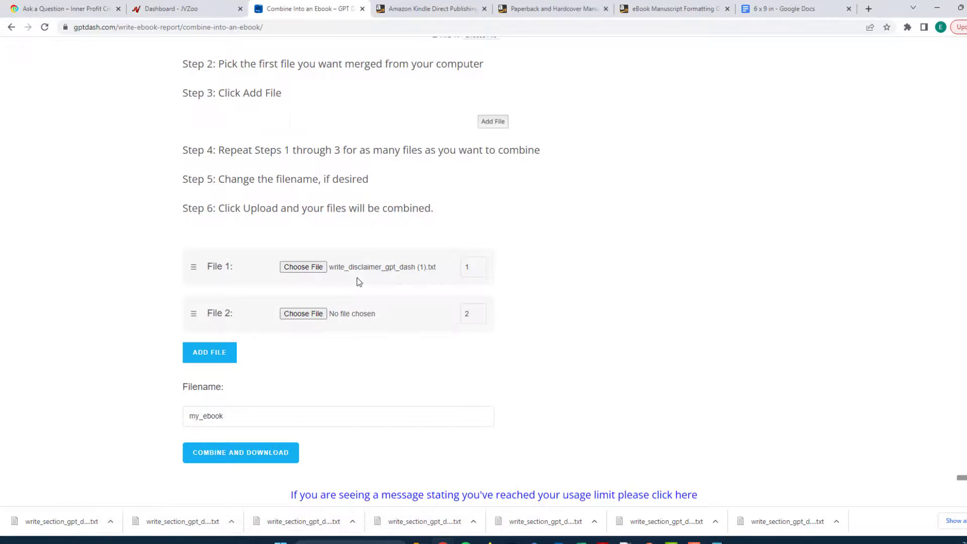
Choose the Chapter 1 text file as File 2 and add the Chapter 2 text file as File 3.
left_click(303, 314)
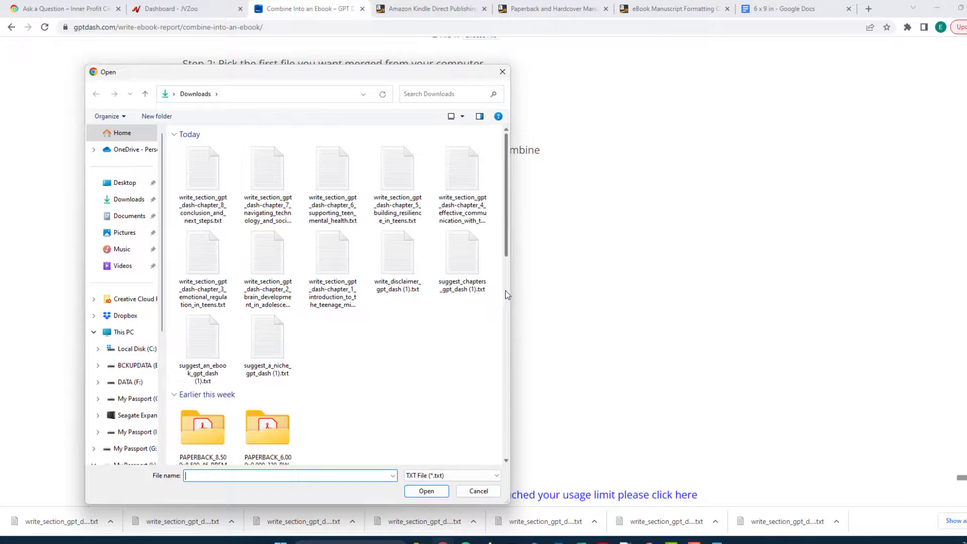
mouse_move(513, 290)
left_mouse_down()
mouse_move(535, 289)
mouse_move(507, 290)
left_mouse_up()
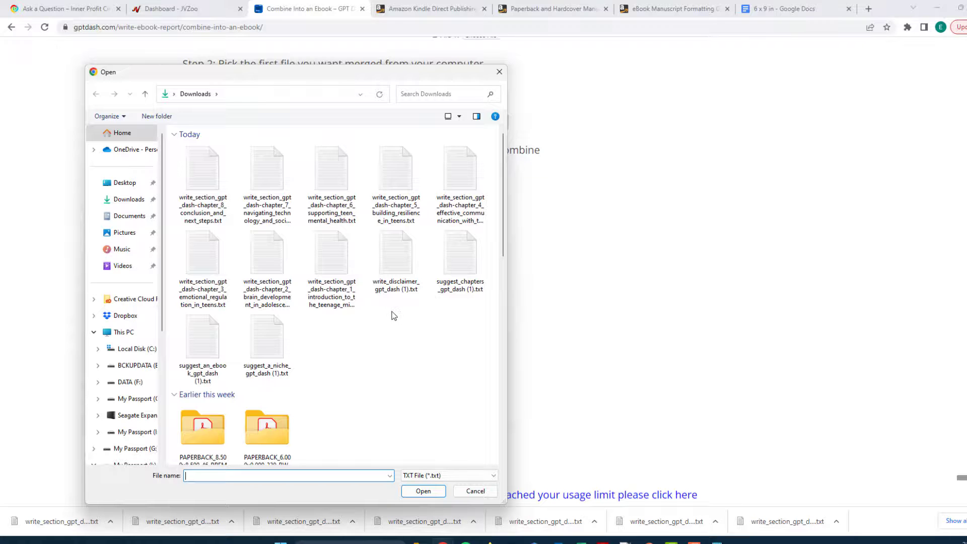
double_click(337, 246)
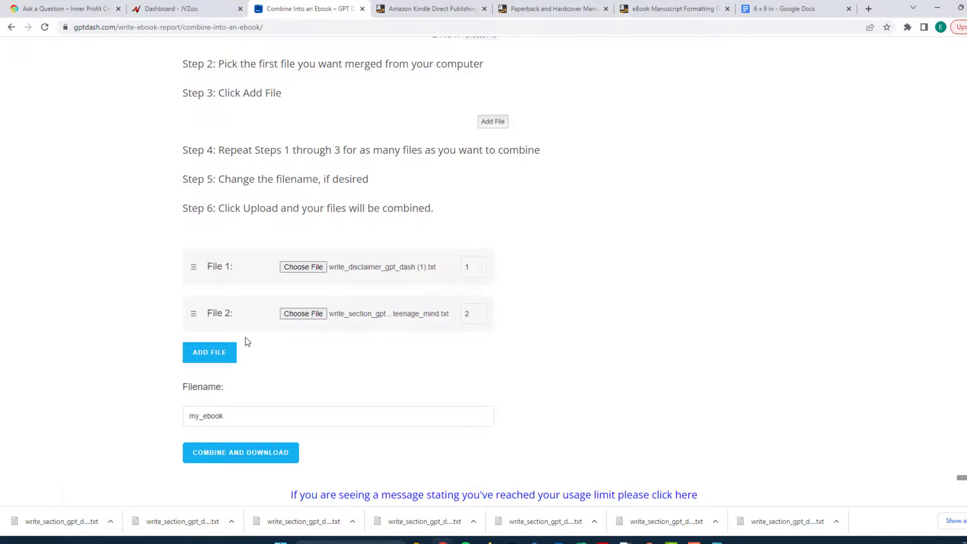
left_click(214, 351)
left_click(285, 360)
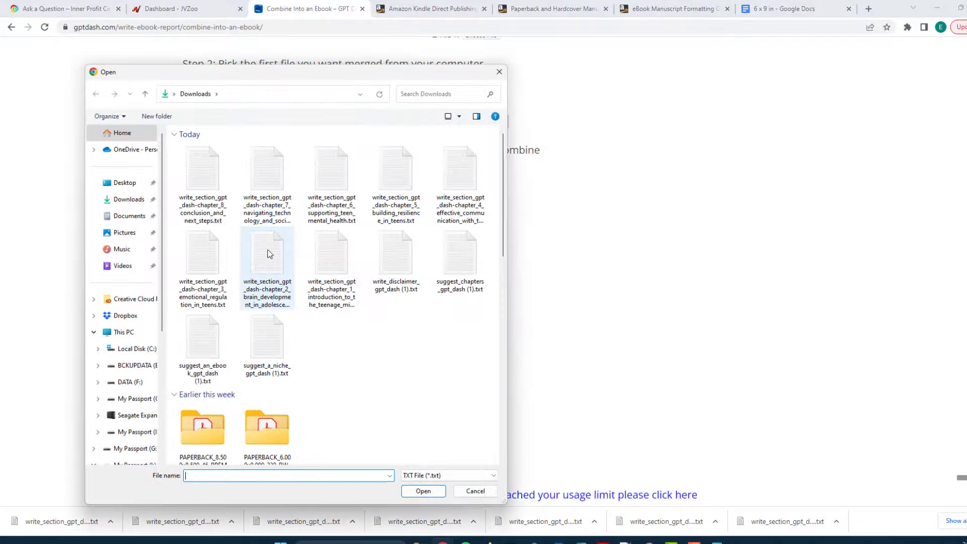
double_click(267, 251)
Add the Chapter 3 text file as File 4 and the Chapter 4 text file as File 5.
left_click(209, 397)
left_click(316, 409)
left_click(212, 267)
double_click(212, 267)
left_click(217, 445)
left_click(304, 453)
double_click(454, 174)
Add the Chapter 5 text file as File 6 and the Chapter 6 text file as File 7.
scroll(551, 299, "down", 4)
left_click(237, 283)
left_click(303, 292)
double_click(397, 172)
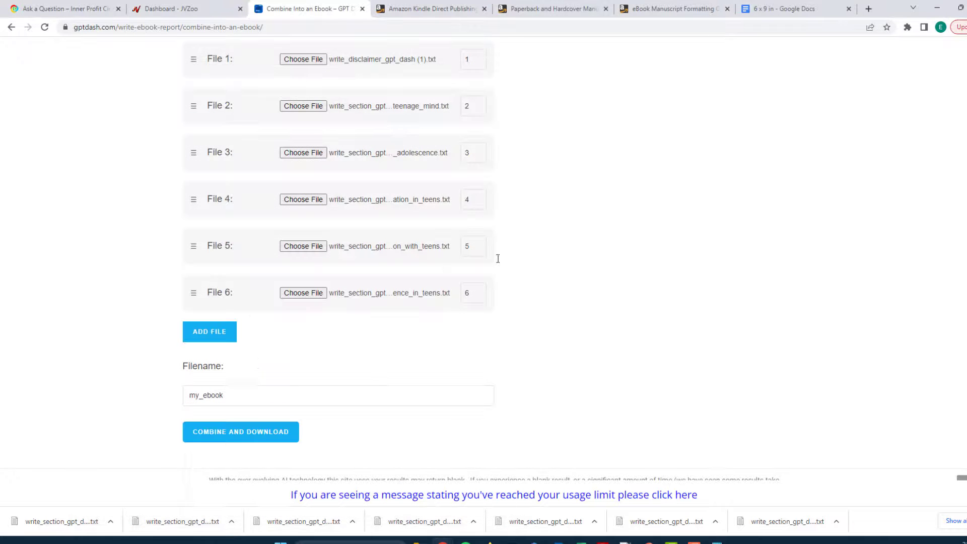
left_click(218, 333)
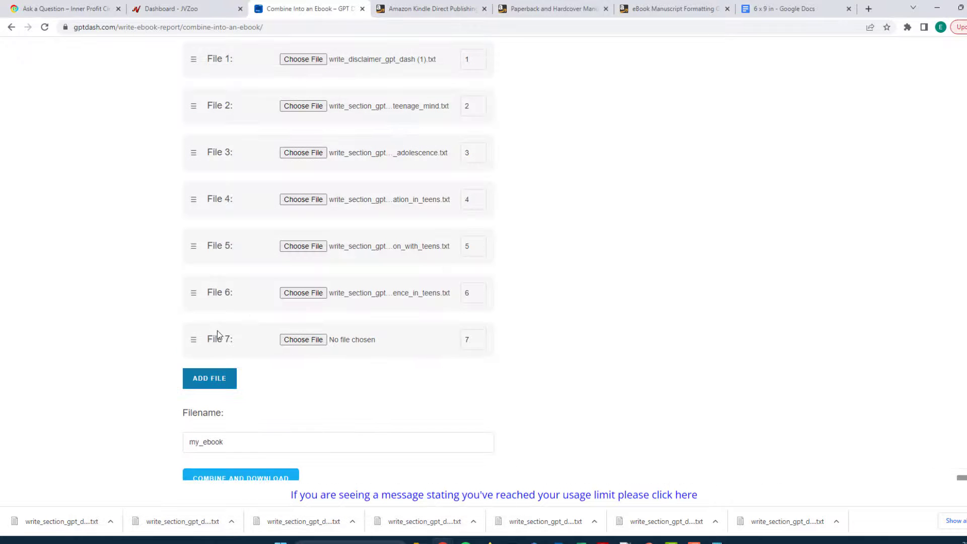
left_click(300, 344)
double_click(331, 166)
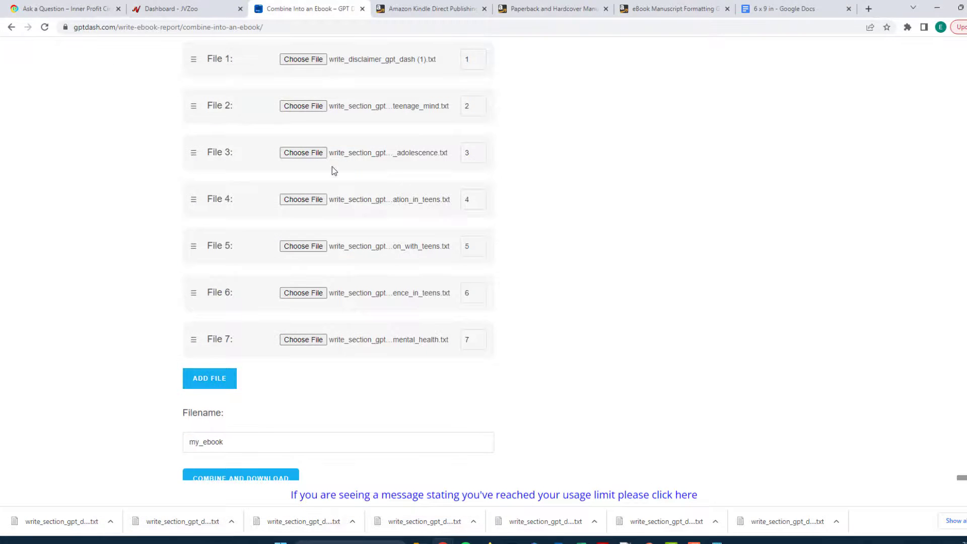
Add the Chapter 7 text file as File 8 and the Chapter 8 text file as File 9.
left_click(208, 378)
left_click(309, 384)
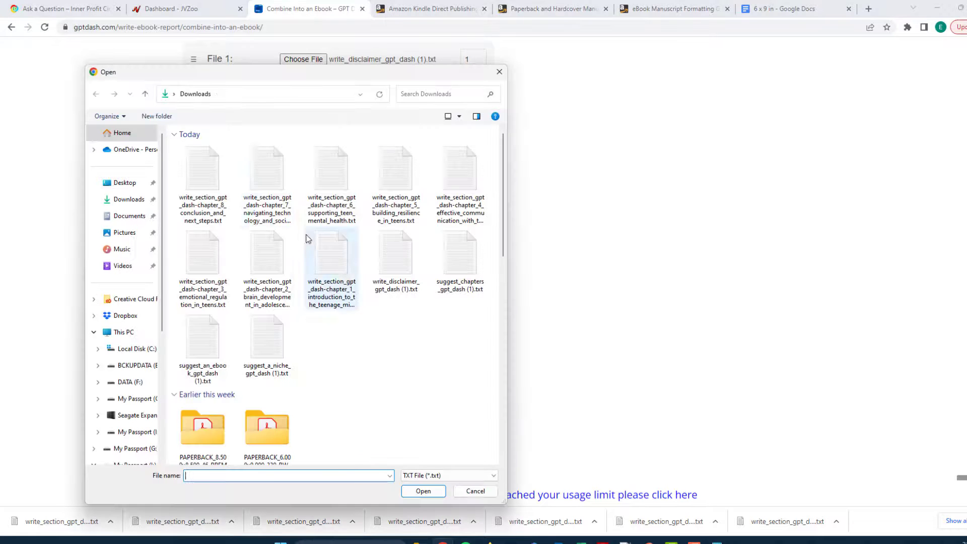
double_click(269, 185)
left_click(221, 429)
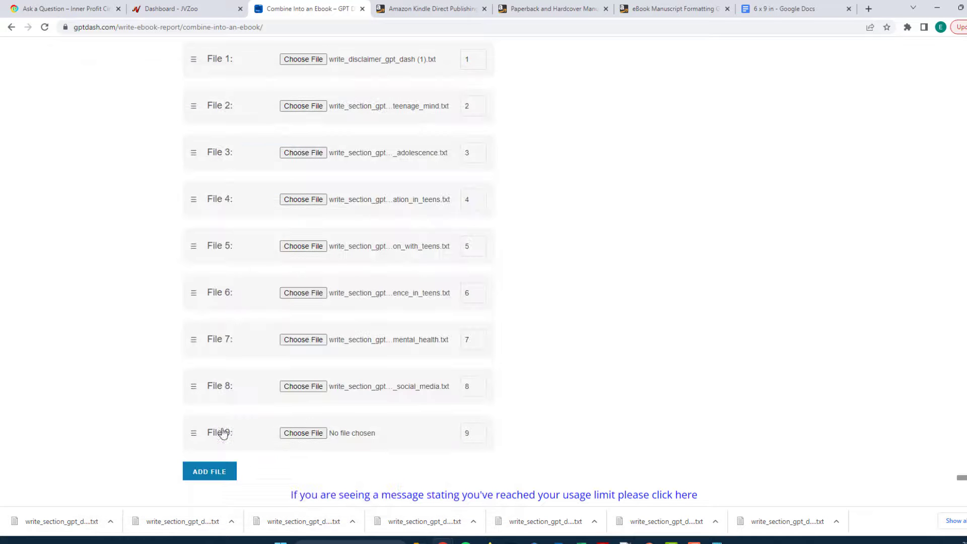
left_click(311, 433)
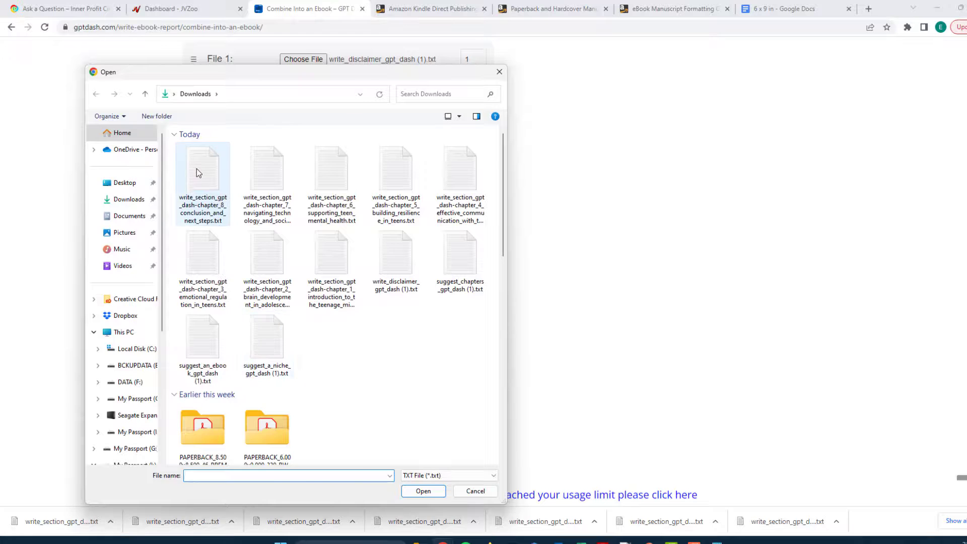
double_click(198, 171)
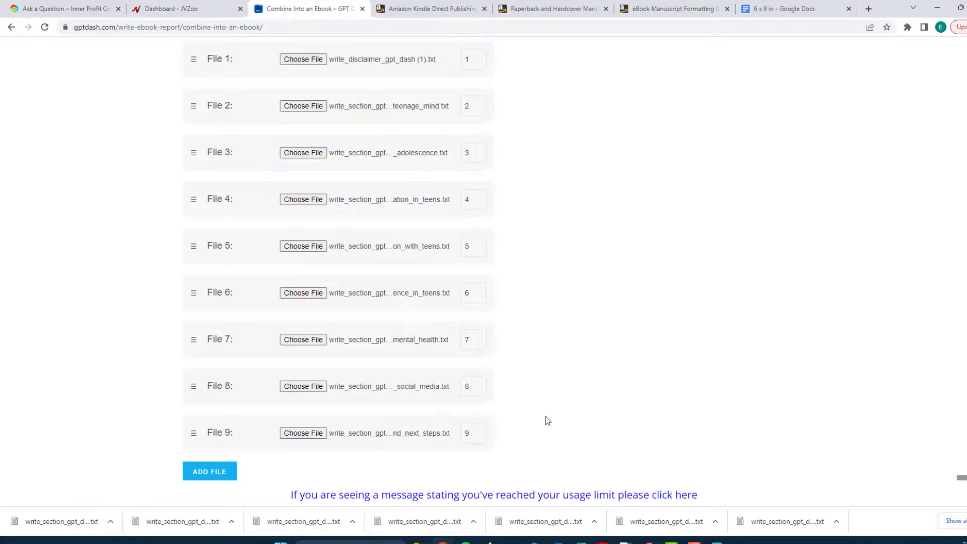
Keep my_ebook as the filename, then combine the nine files and download the result.
scroll(546, 421, "down", 3)
double_click(252, 380)
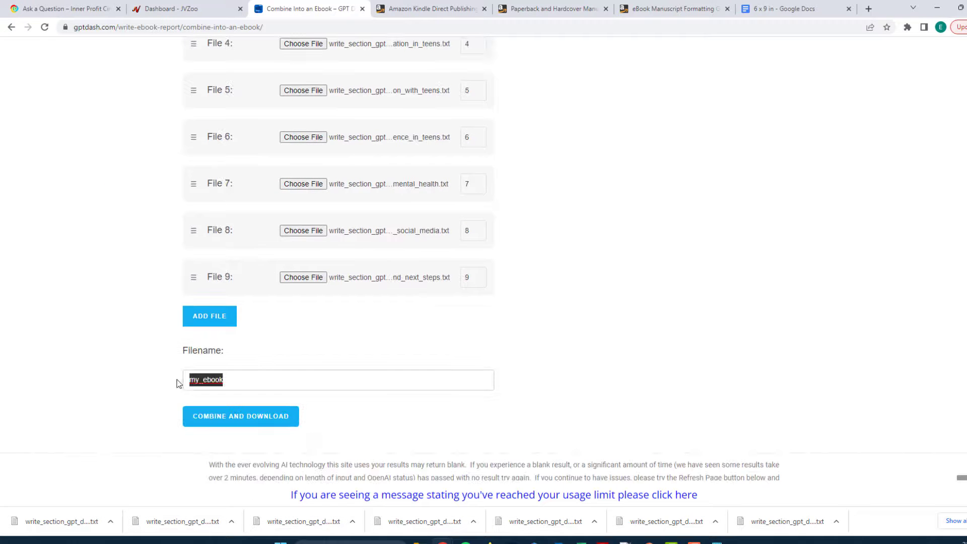
left_click(285, 382)
left_click(246, 418)
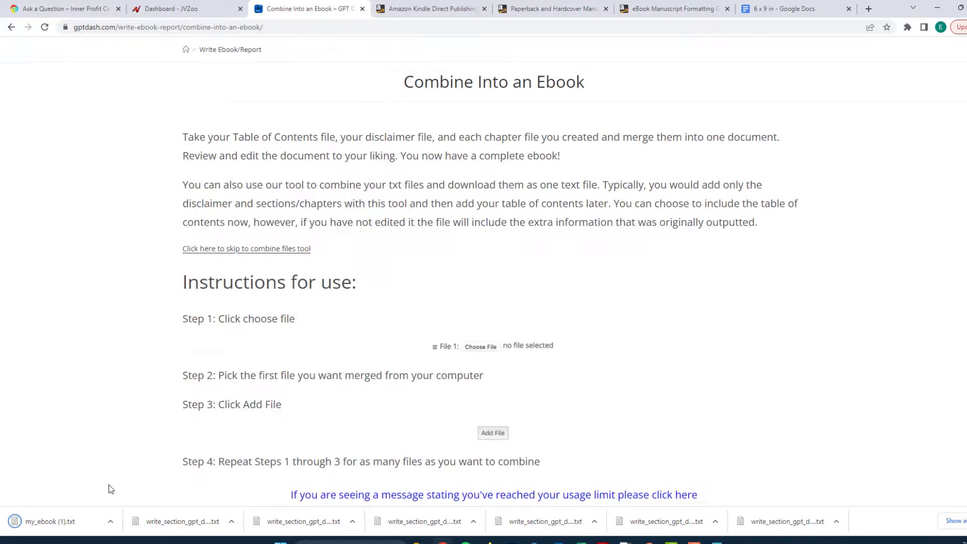
Open the downloaded my_ebook (1).txt to check the combined text, and move its window out of the way.
left_click(78, 518)
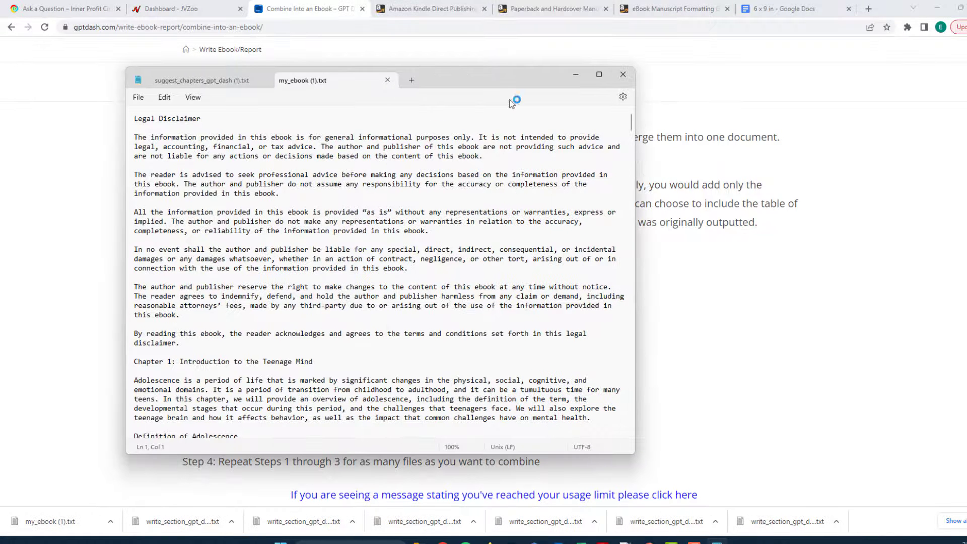
mouse_move(632, 121)
left_mouse_down()
mouse_move(630, 236)
mouse_move(610, 357)
mouse_move(614, 419)
mouse_move(630, 110)
left_mouse_up()
left_click_drag(545, 79, 0, 96)
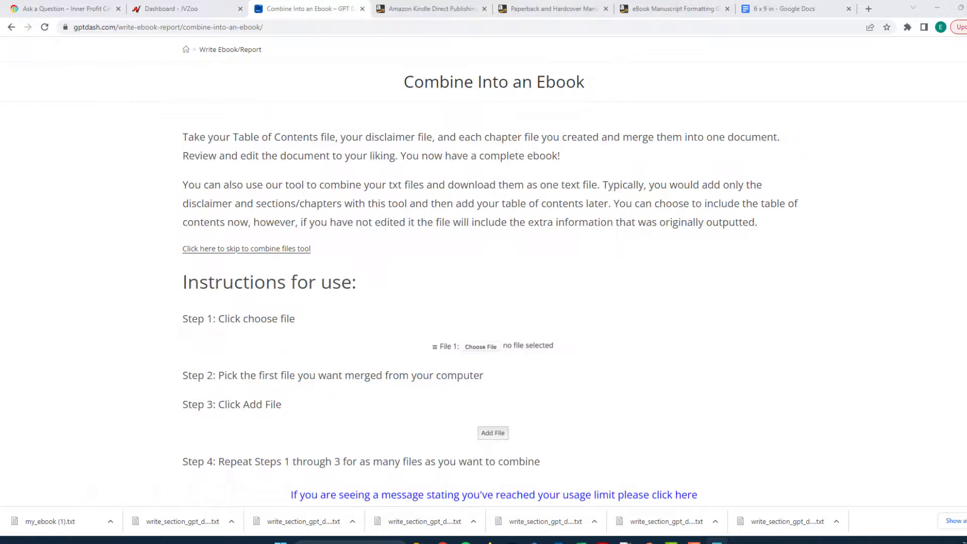
Switch to the 6 x 9 in document in Google Docs and look through the template pages.
left_click(782, 9)
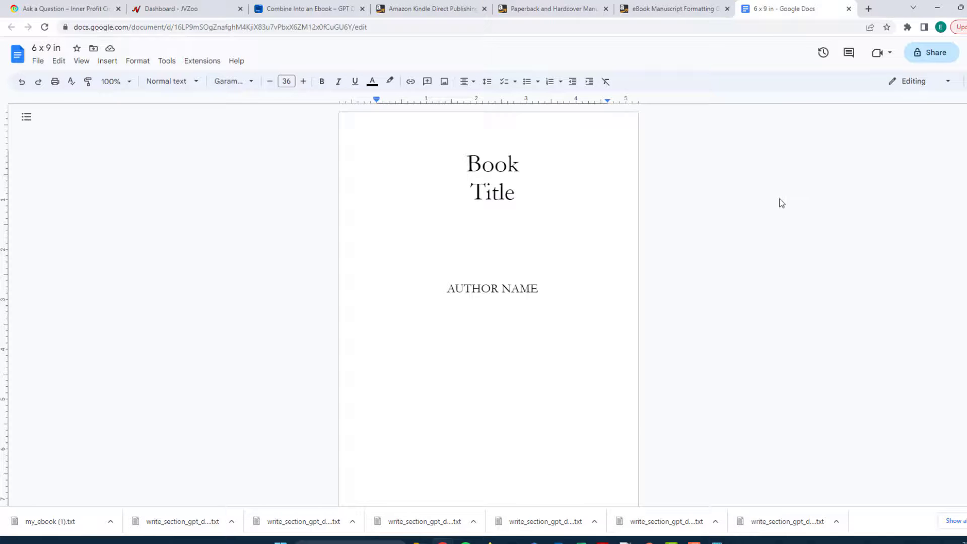
scroll(818, 203, "down", 7)
scroll(882, 200, "up", 7)
Replace the Book Title placeholder with "The Teenage Mind: Understanding and Connecting with Your Teen" from the saved ebook suggestions.
mouse_move(417, 541)
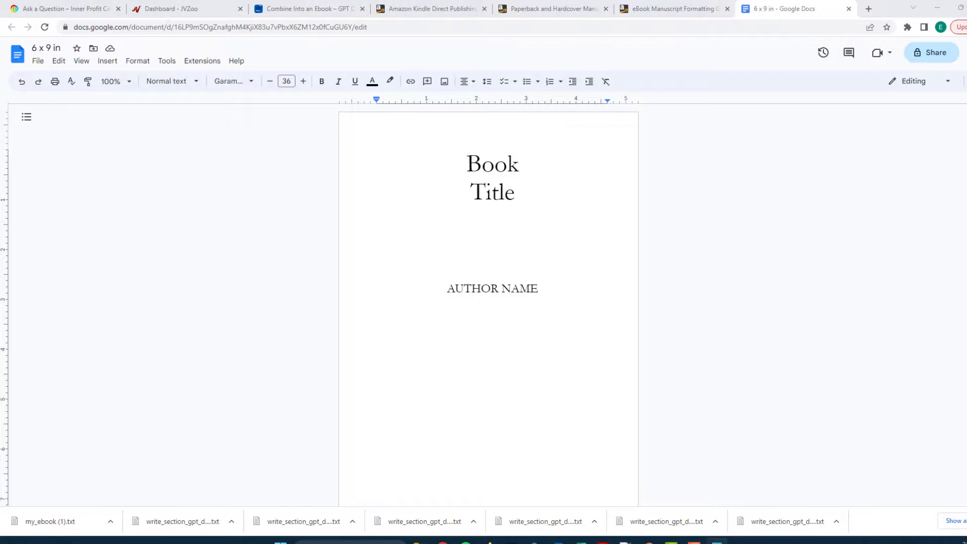
left_click(716, 541)
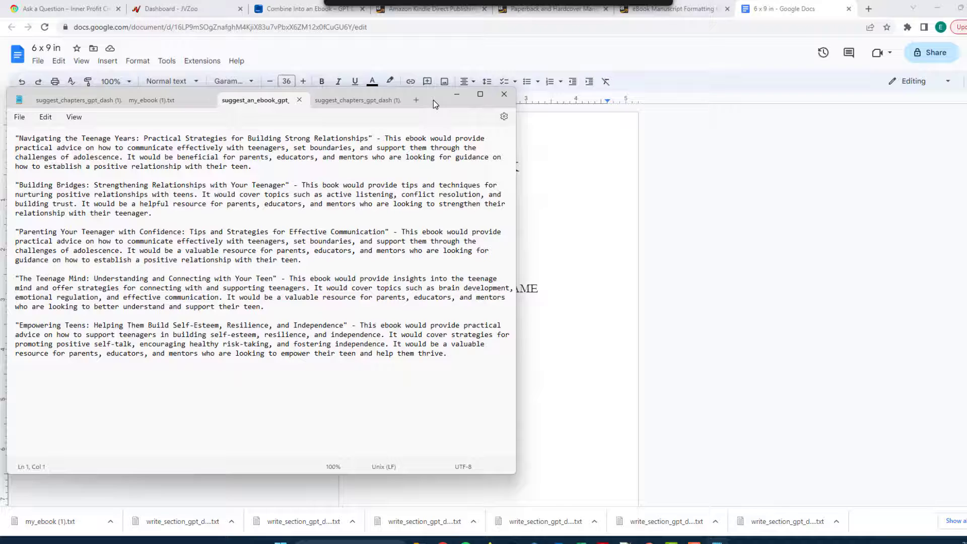
left_click(457, 94)
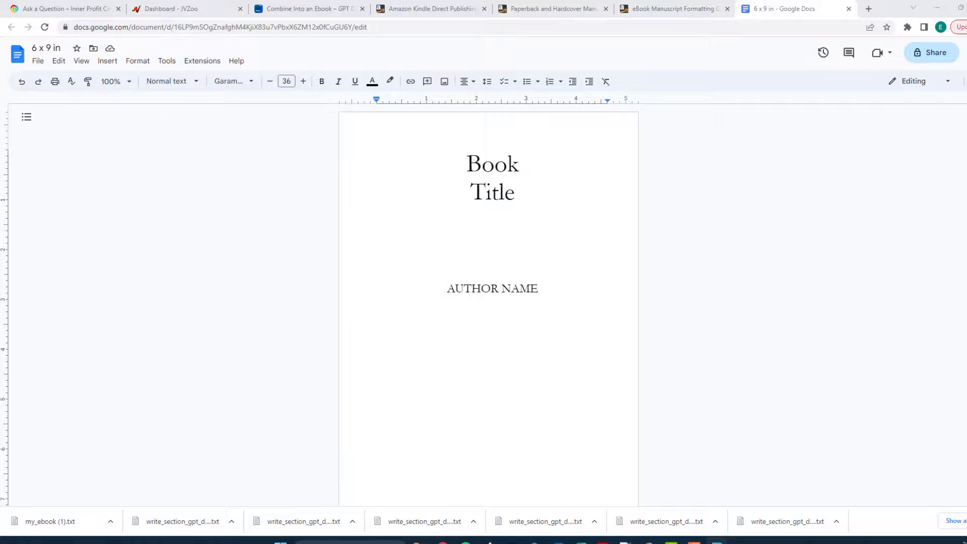
left_click_drag(469, 163, 516, 194)
type("The Teenage Mind: Understanding and Connecting with Your Teen")
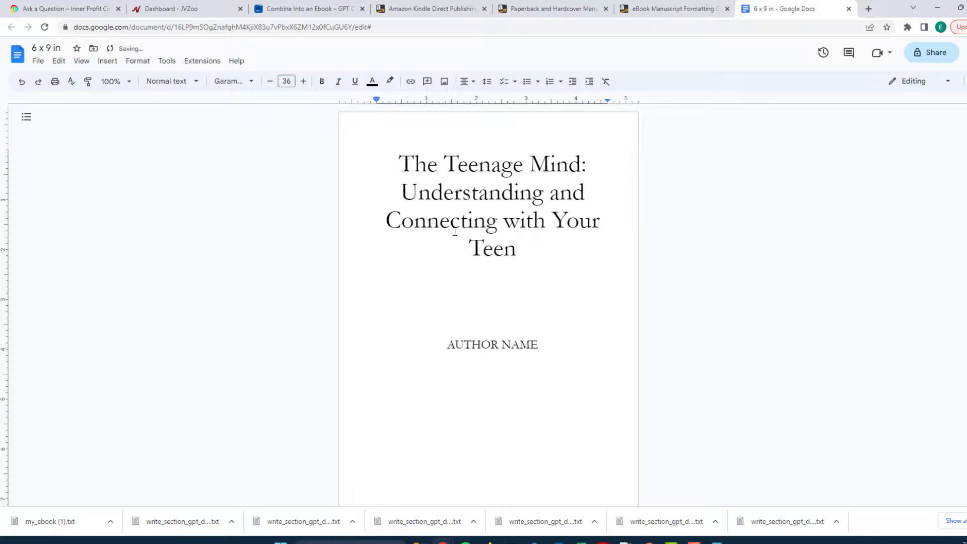
Replace the AUTHOR NAME placeholder on the title page with the author's full name.
scroll(482, 272, "down", 3)
left_click_drag(451, 193, 525, 202)
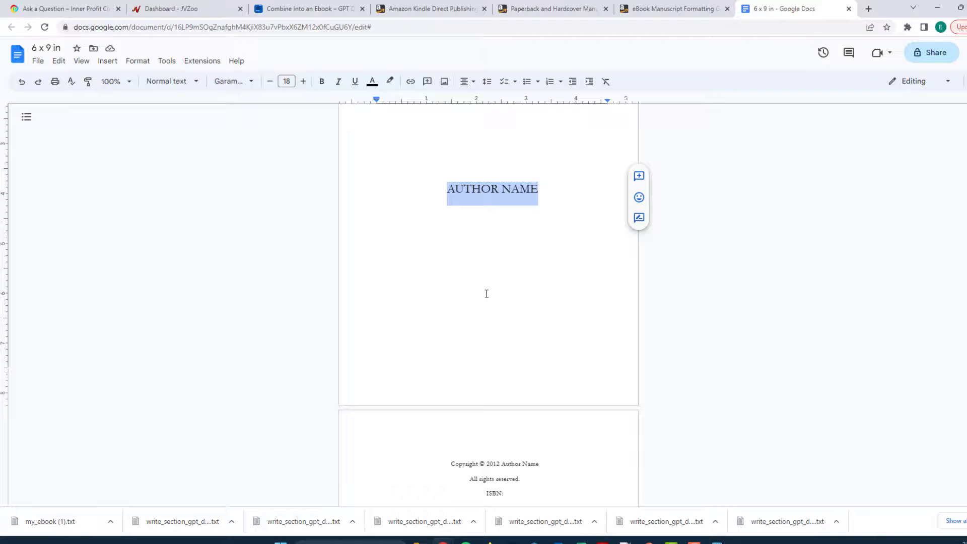
type("Eric Je")
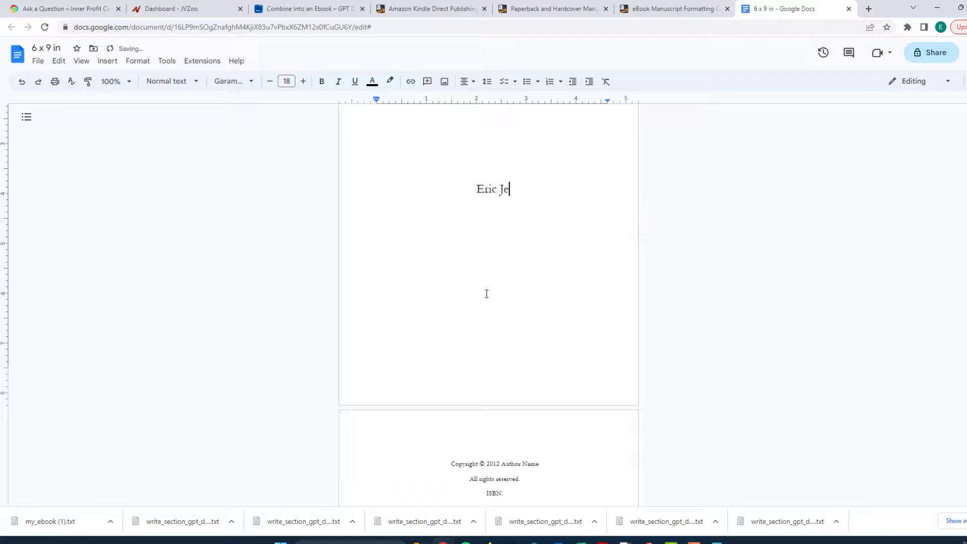
type("ffreys")
scroll(708, 310, "up", 3)
left_click(533, 266)
On the copyright page, set the year to 2023 and replace the Author Name placeholder with the author's full name.
scroll(526, 309, "down", 7)
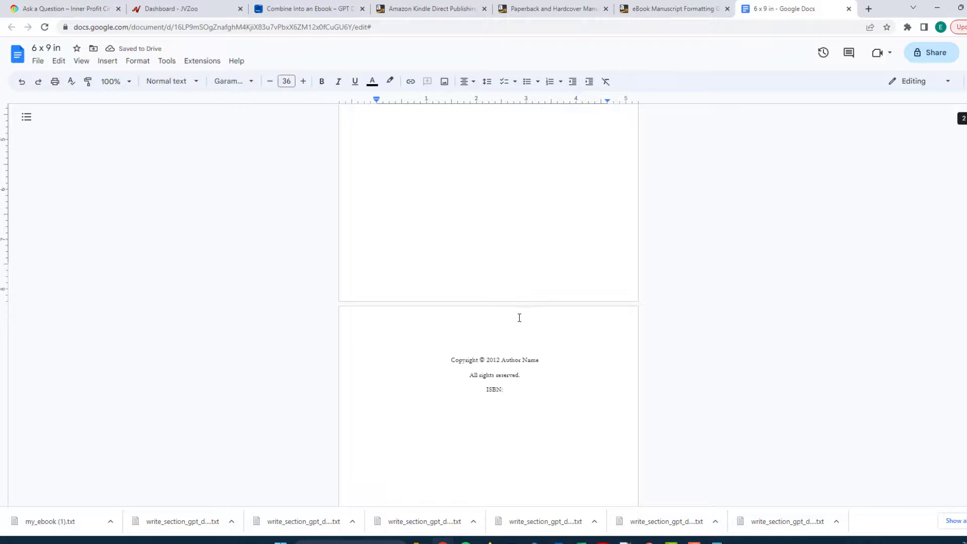
left_click_drag(497, 255, 500, 255)
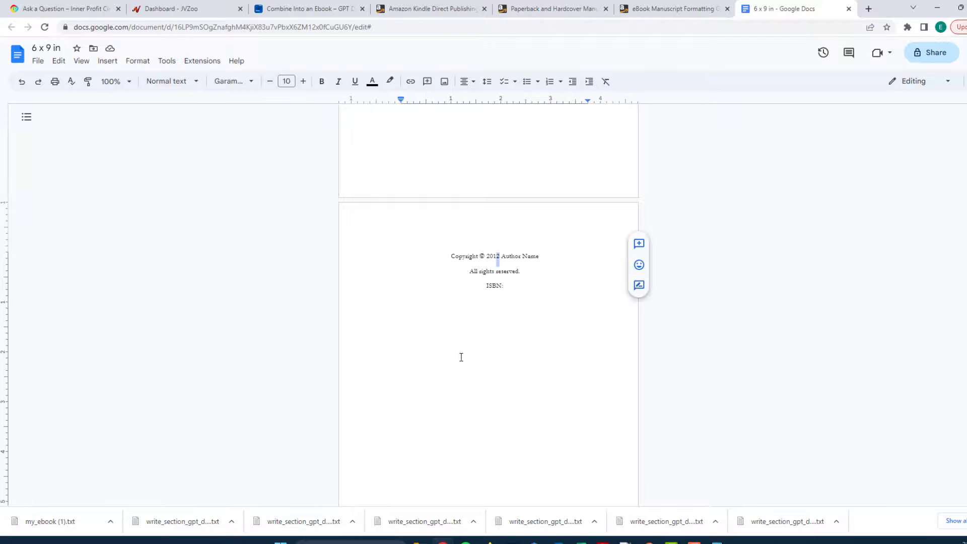
key("BackSpace")
key("BackSpace")
type("23")
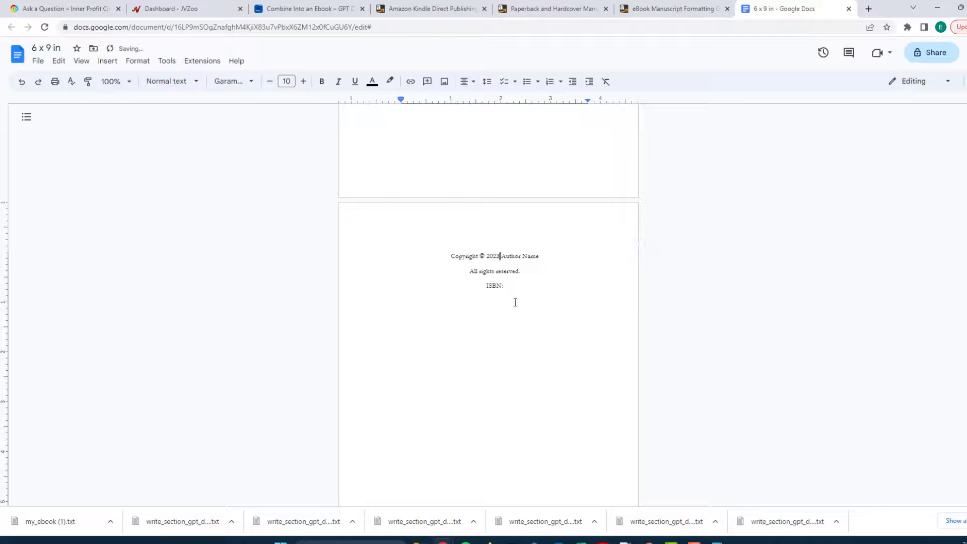
left_click_drag(539, 255, 501, 255)
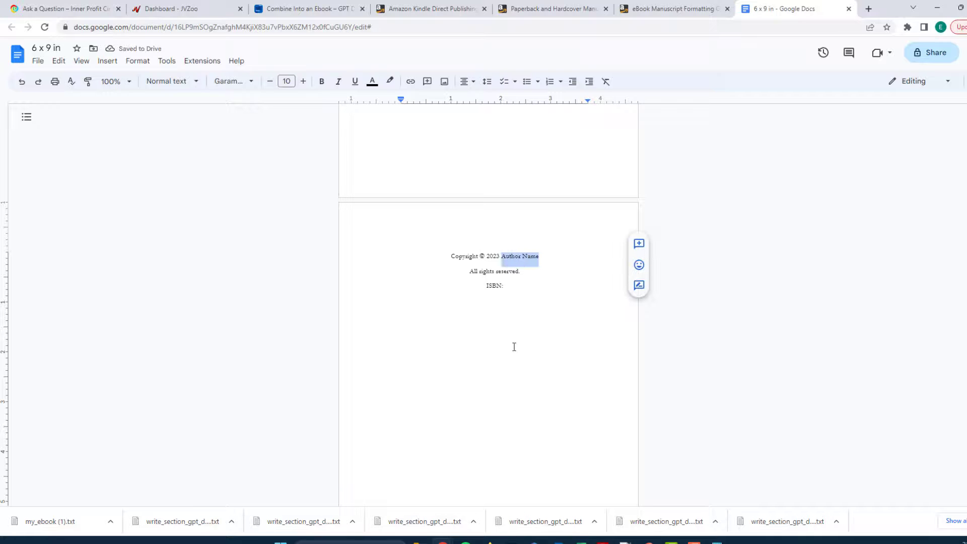
type("Eric ")
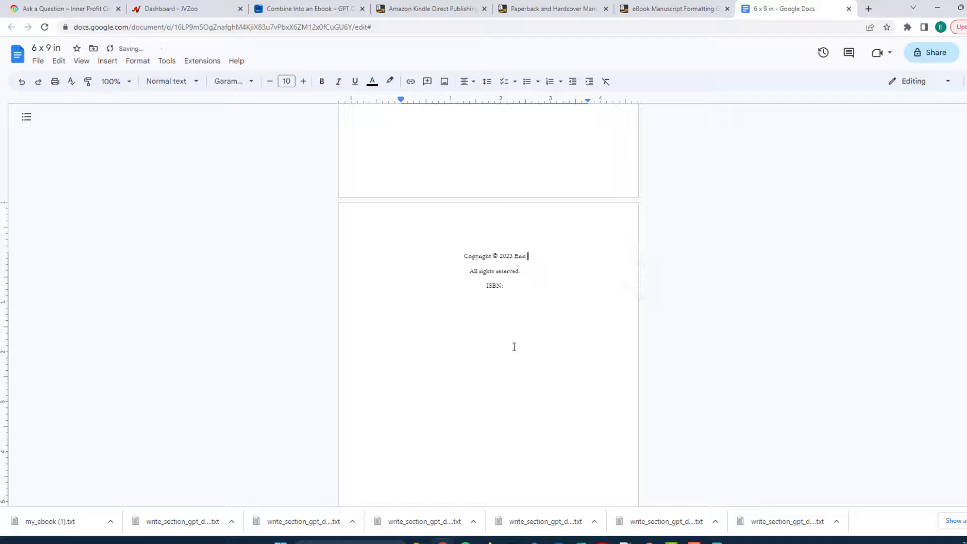
type("Jeffreys")
Delete the ISBN line beneath "All rights reserved." on the copyright page.
scroll(579, 303, "down", 4)
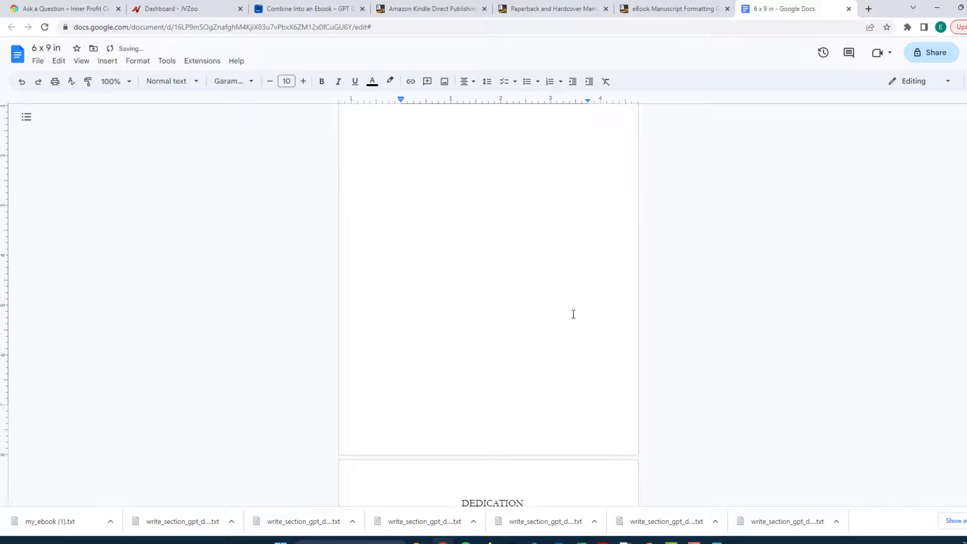
scroll(557, 304, "up", 3)
scroll(555, 309, "down", 3)
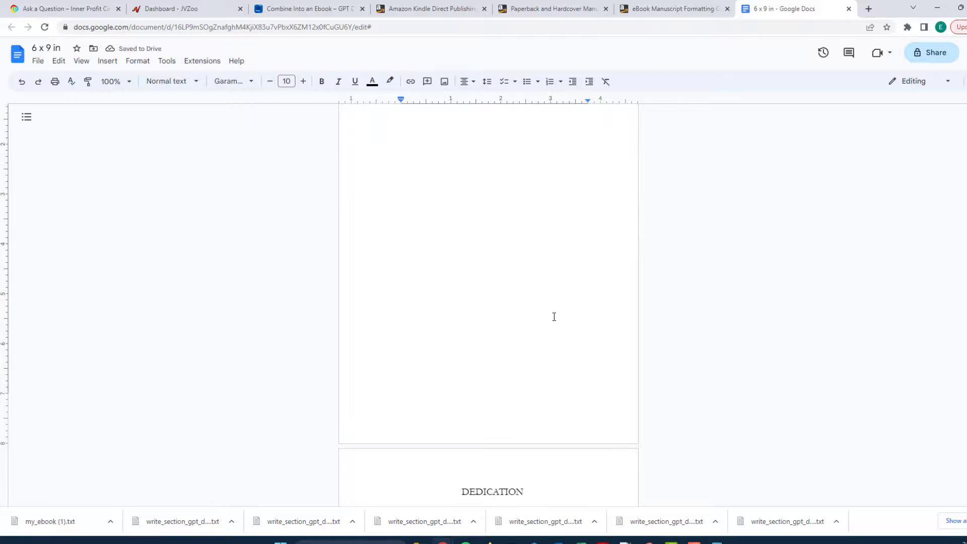
scroll(553, 317, "up", 3)
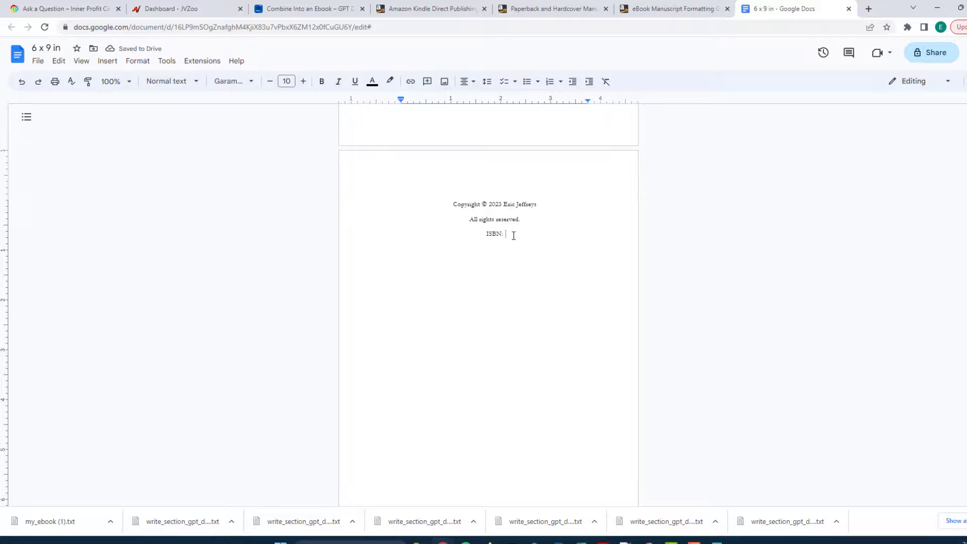
left_click_drag(512, 236, 487, 237)
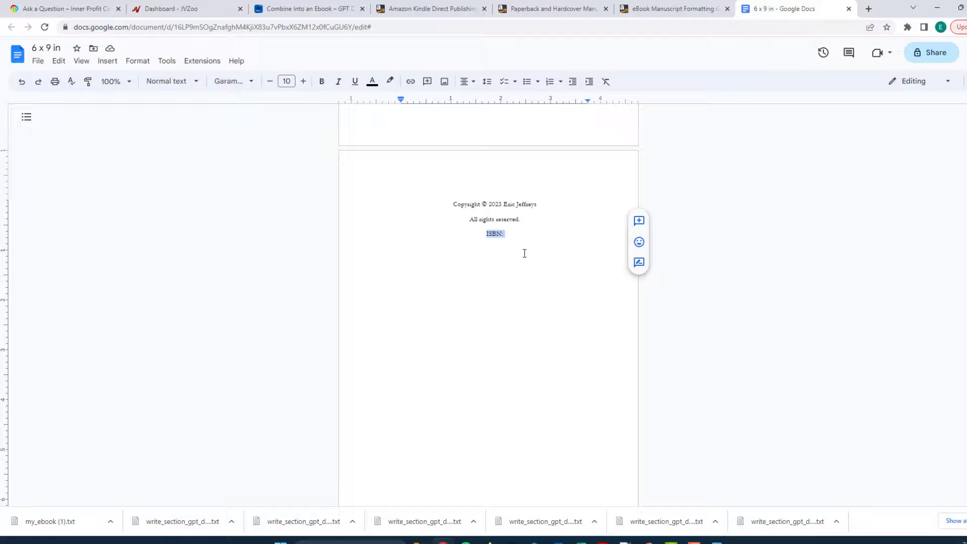
key("BackSpace")
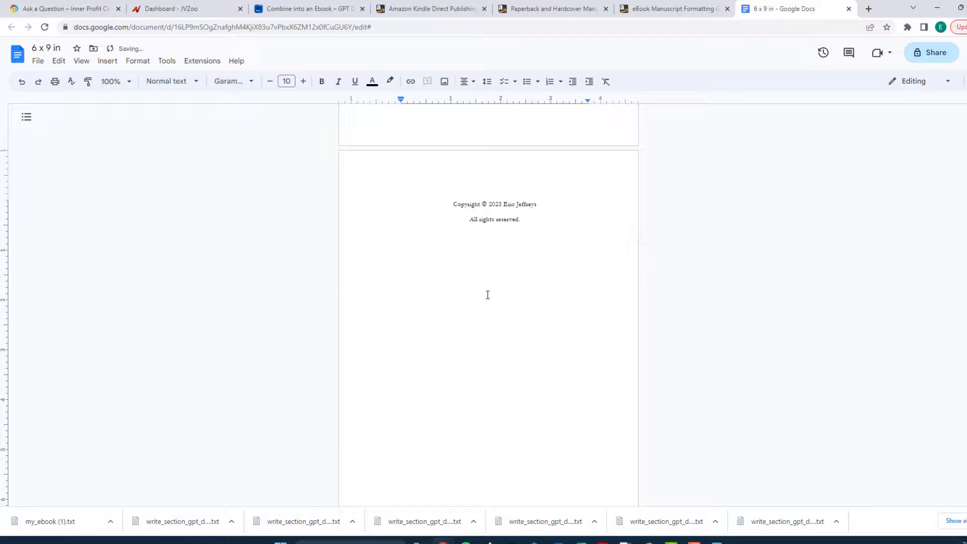
Delete the DEDICATION heading and its placeholder text from the dedication page.
scroll(488, 295, "down", 4)
scroll(489, 297, "up", 4)
scroll(488, 300, "down", 4)
scroll(488, 299, "down", 5)
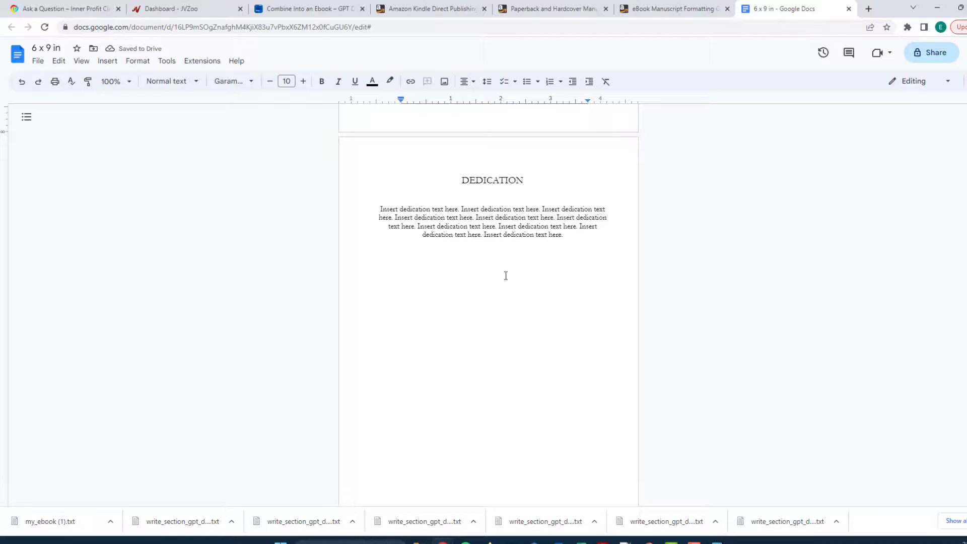
left_click_drag(458, 161, 577, 413)
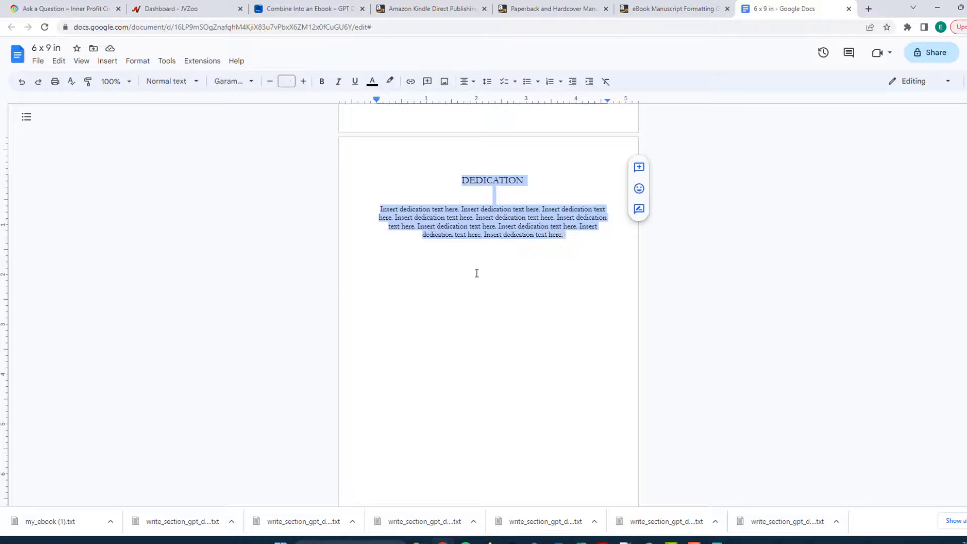
key("BackSpace")
Clear the Acknowledgments entry and its page number from the CONTENTS table.
scroll(504, 302, "down", 2)
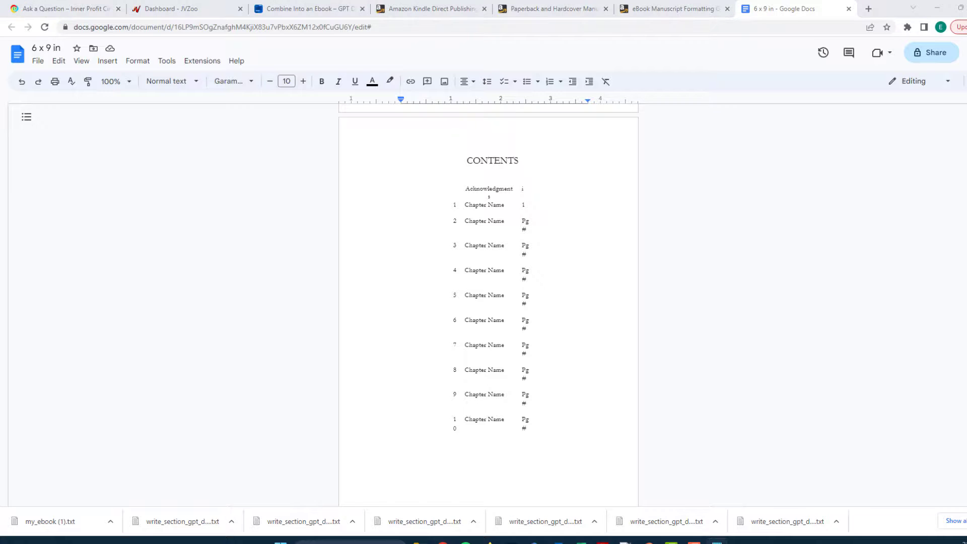
left_click_drag(0, 101, 0, 136)
left_click_drag(466, 188, 505, 197)
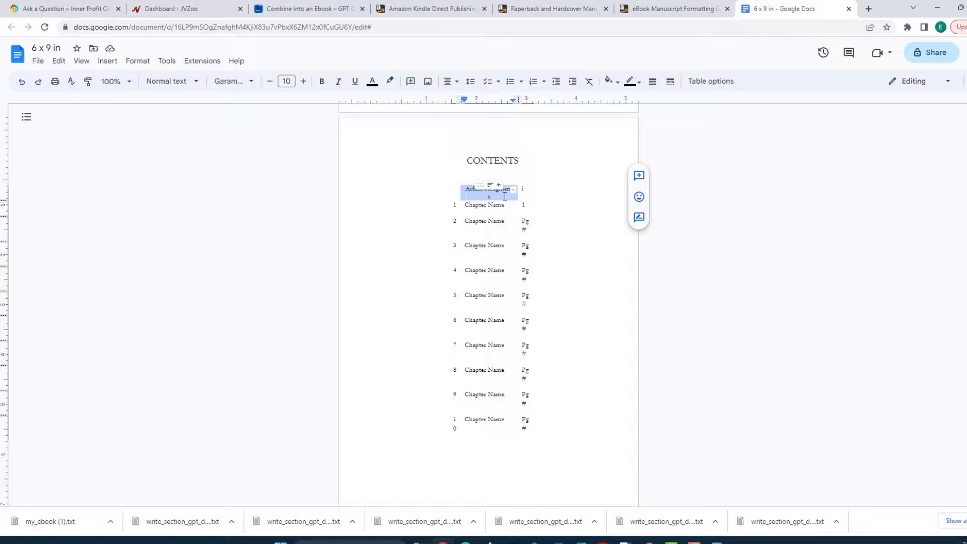
key("BackSpace")
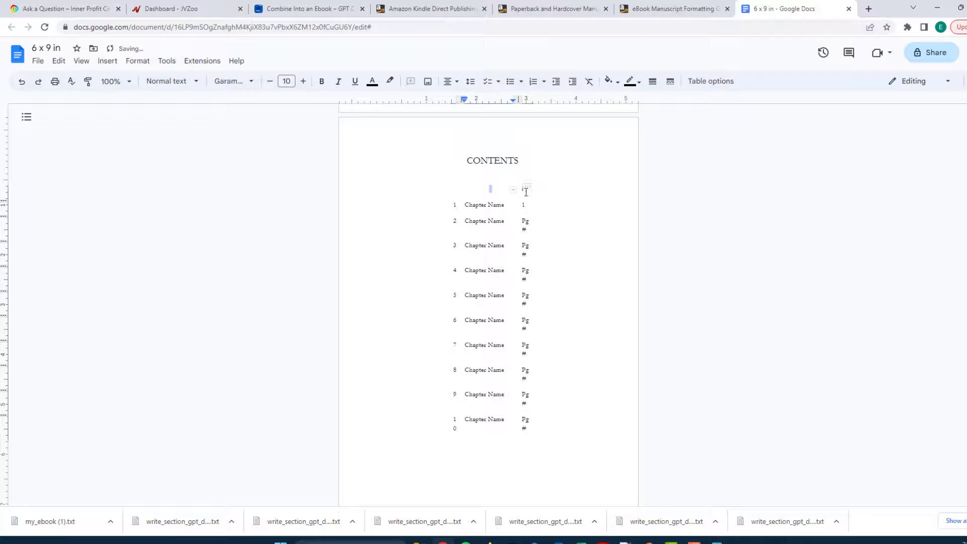
left_click(526, 192)
In the contents table, name chapter 1 "Introduction to the Teenage Mind" and chapter 2 "Brain Development in Adolescence".
left_click_drag(506, 204, 464, 205)
type("Introduction to the Teenage Mind")
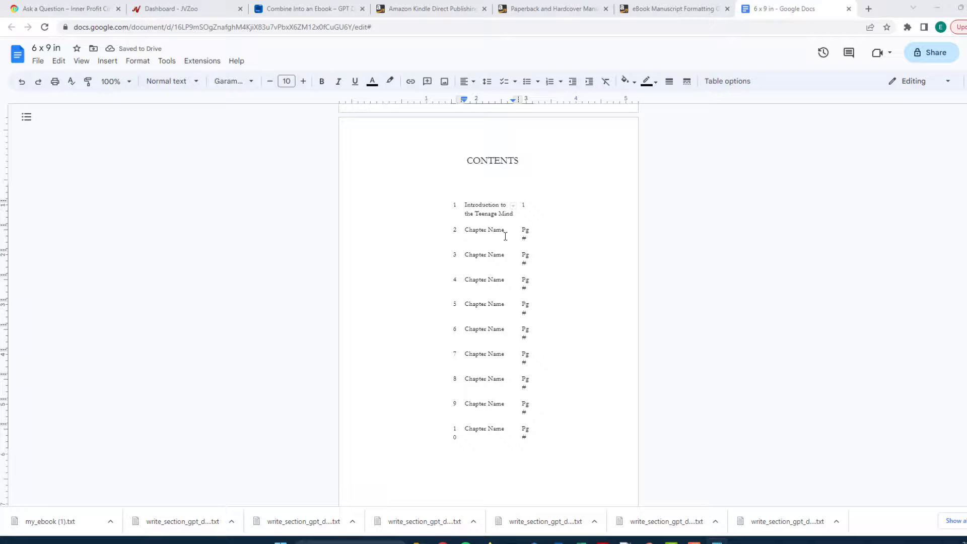
left_click_drag(505, 230, 464, 230)
type("Brain Development in Adolescence")
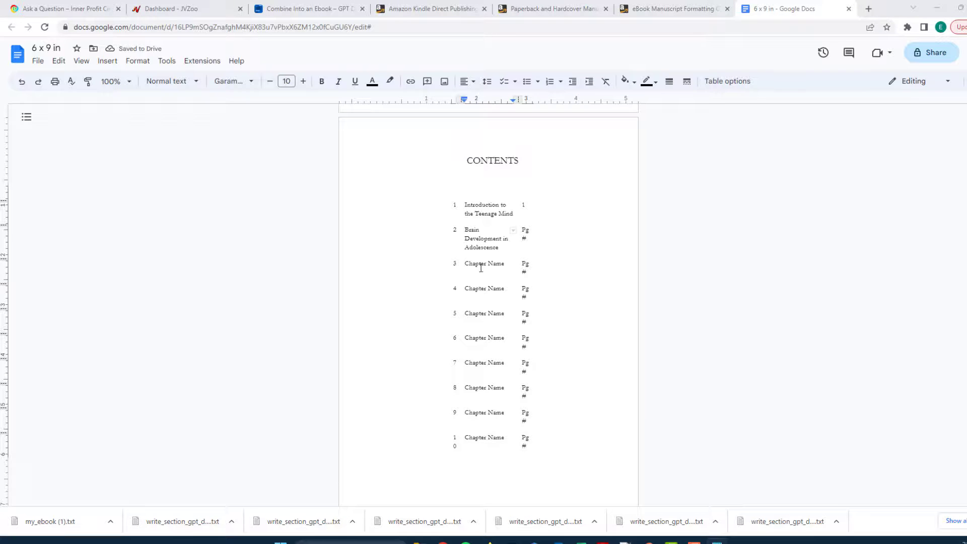
In the contents table, name chapter 3 "Emotional Regulation in Teens" and chapter 4 "Effective Communication with Teens".
left_click_drag(503, 267, 467, 266)
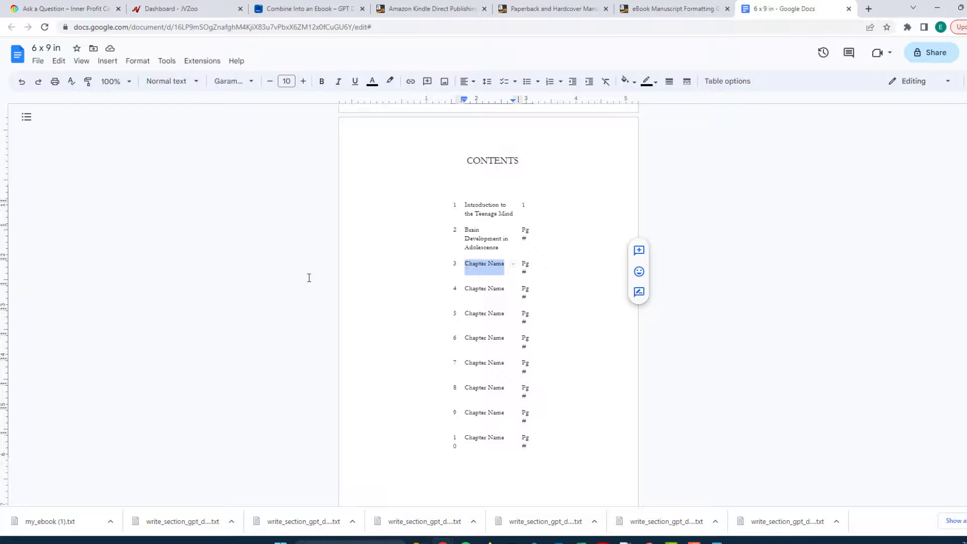
type("Emotional Regulation in Teens")
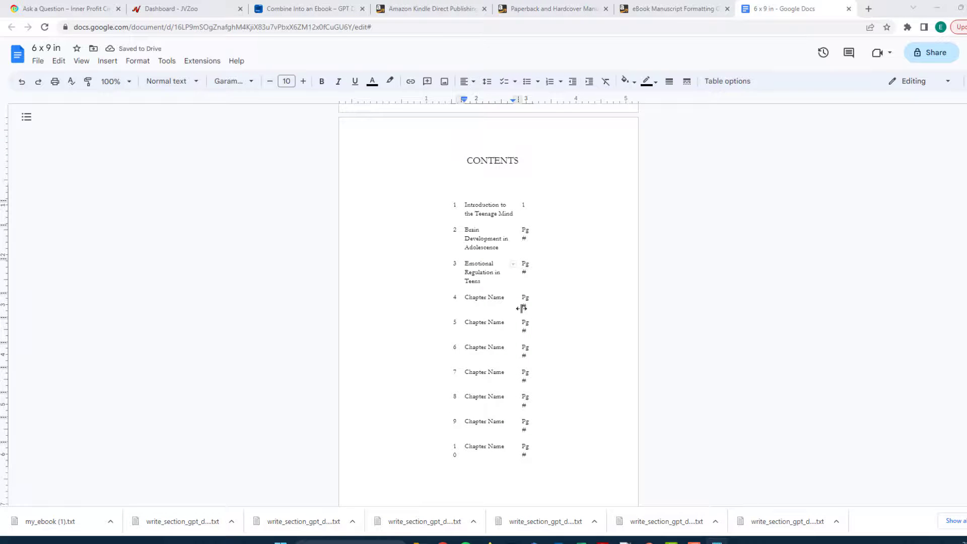
left_click_drag(505, 299, 468, 301)
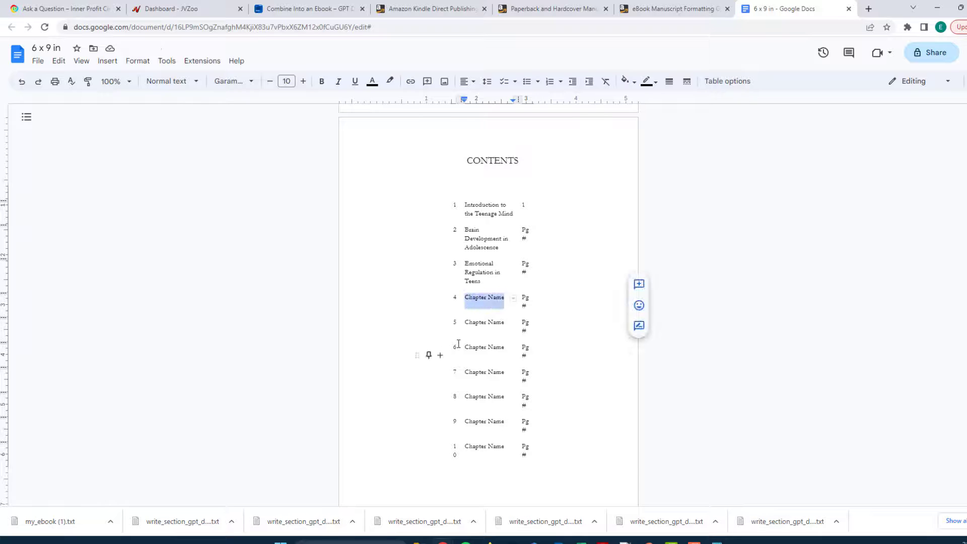
type("Effective Communication with Teens")
In the contents table, name chapter 5 "Building Resilience in Teens" and chapter 6 "Supporting Teen Mental Health".
scroll(457, 343, "down", 2)
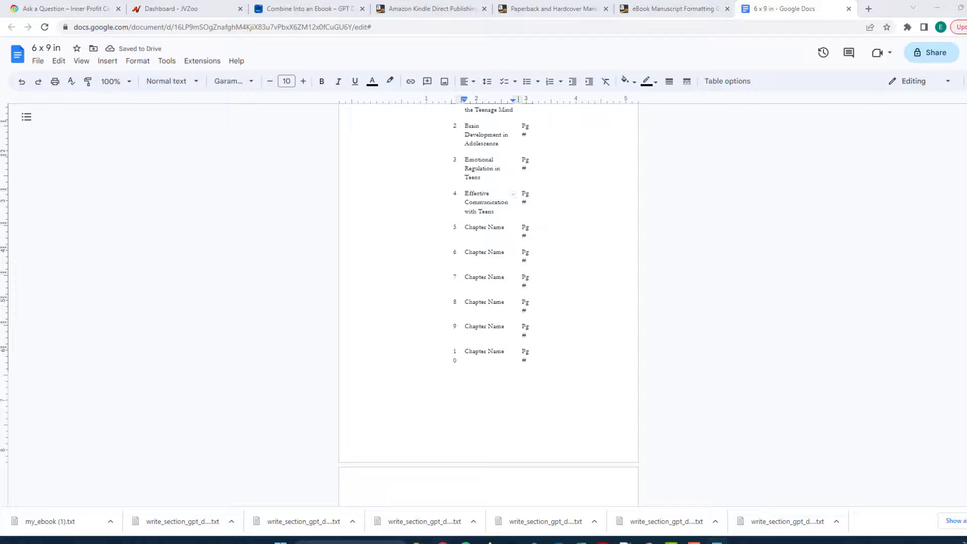
left_click_drag(505, 229, 464, 227)
type("Building Resilience in Teens")
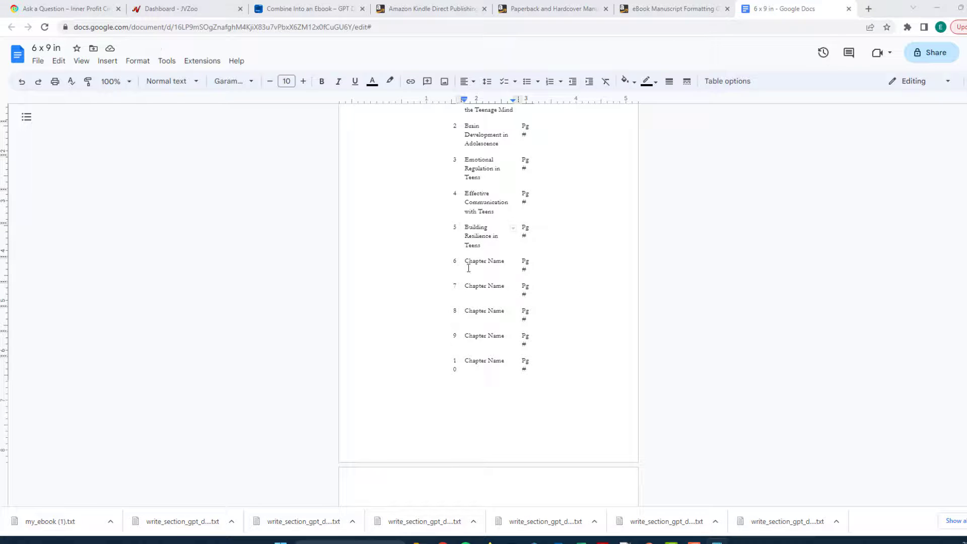
left_click_drag(467, 260, 503, 263)
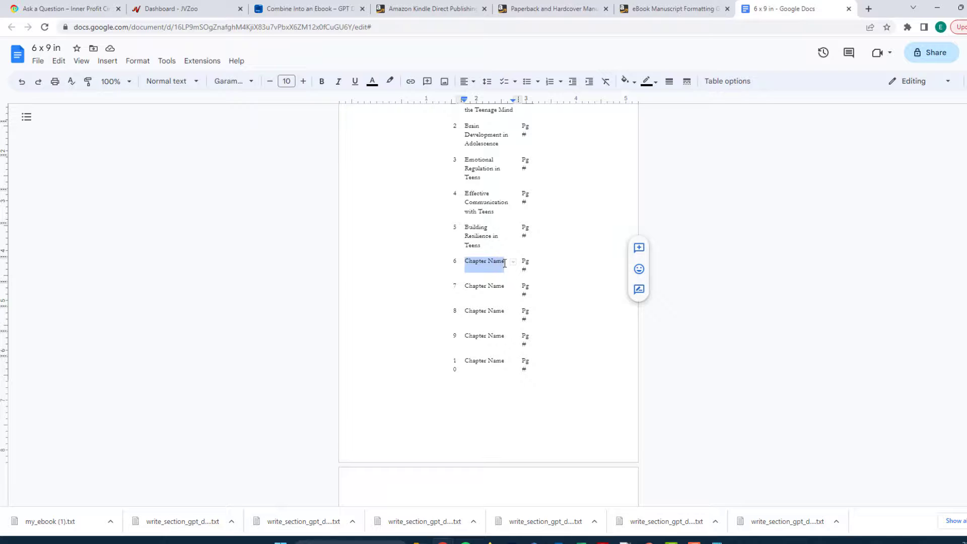
type("Supporting Teen Mental Health")
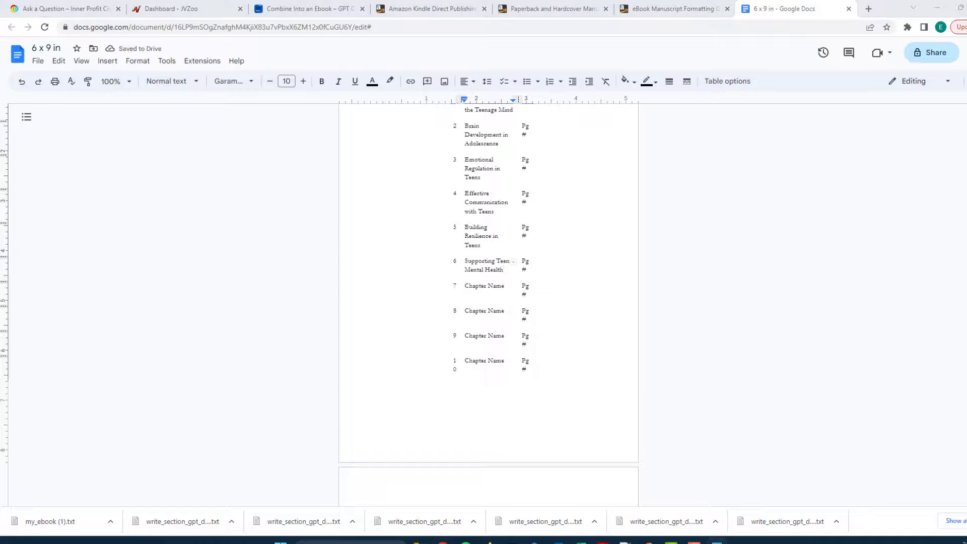
In the contents table, name chapter 7 "Navigating Technology and Social Media" and chapter 8 "Conclusion and Next Steps".
left_click_drag(505, 287, 467, 285)
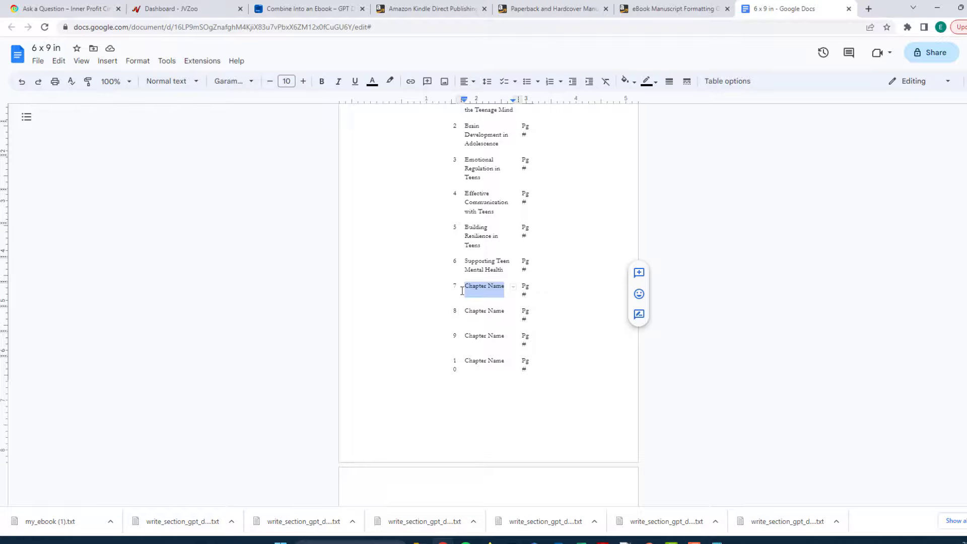
type("Navigating Technology and Social Media")
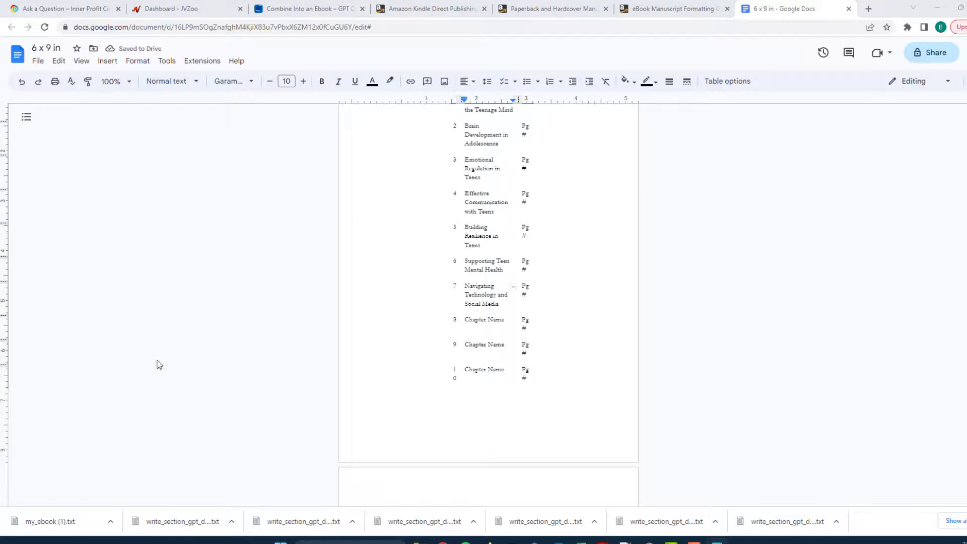
left_click_drag(504, 319, 464, 321)
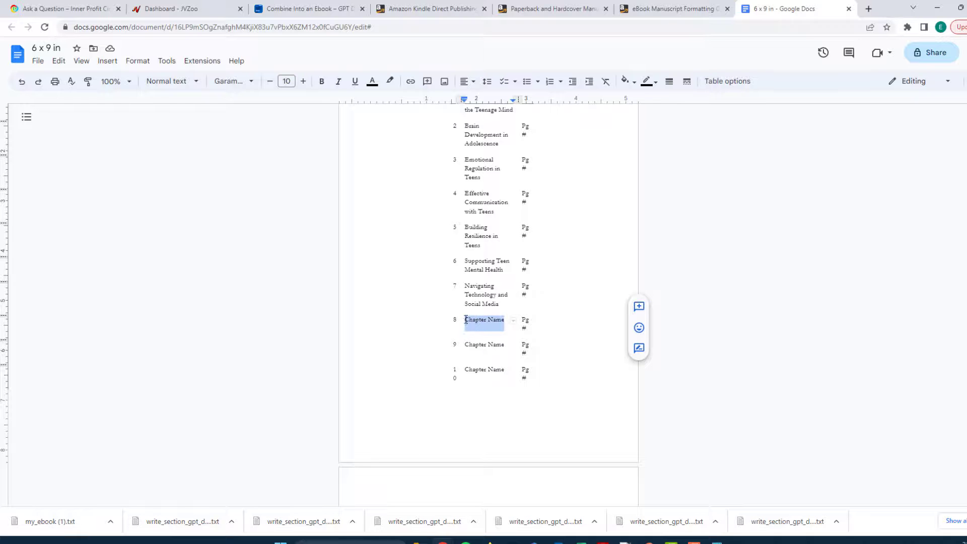
type("Conclusion and Next Steps")
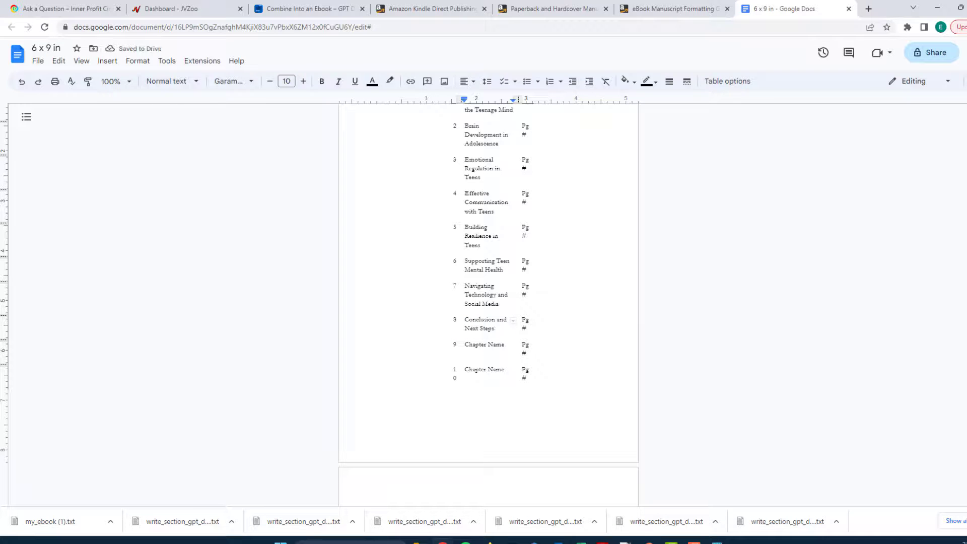
Clear the chapter name, number and page placeholder from row 9 of the contents table.
left_click_drag(464, 345, 505, 347)
key("BackSpace")
left_click(460, 351)
left_click(464, 344)
left_click(457, 344)
key("BackSpace")
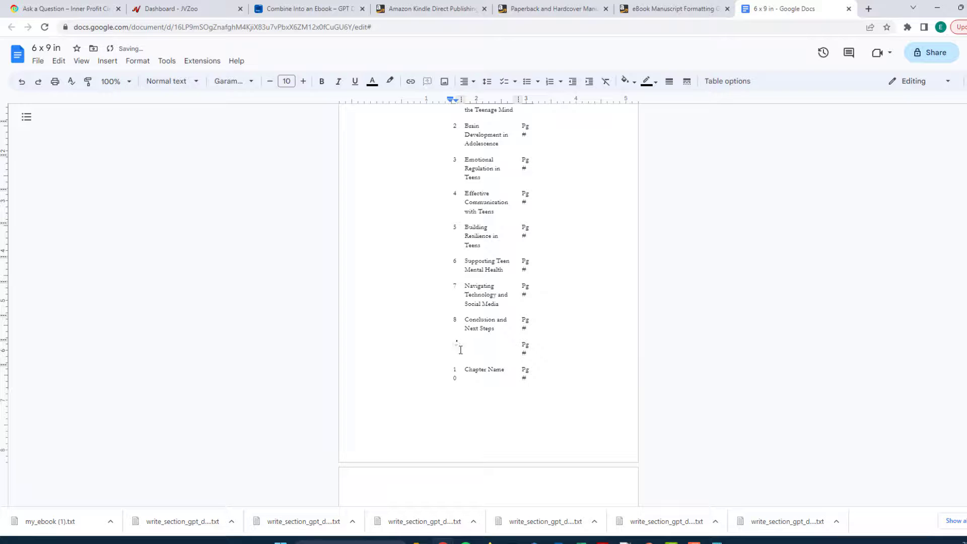
left_click_drag(527, 352, 522, 344)
key("BackSpace")
Clear the number, chapter name and page placeholder from row 10 of the contents table.
left_click_drag(428, 368, 464, 360)
key("BackSpace")
key("BackSpace")
left_click_drag(529, 369, 524, 362)
key("BackSpace")
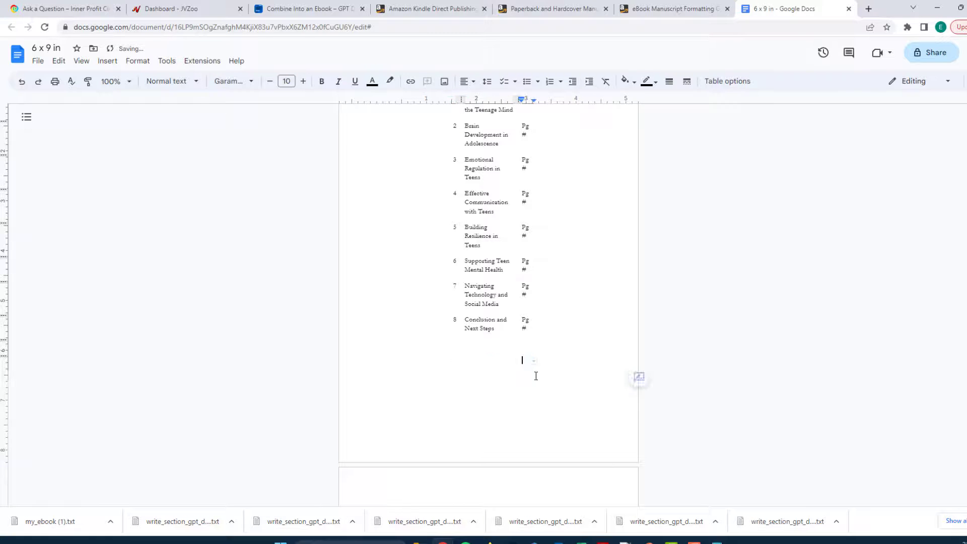
Delete the ACKNOWLEDGMENTS heading and its placeholder text from the page after the contents.
scroll(544, 367, "up", 5)
scroll(552, 389, "down", 7)
scroll(553, 390, "up", 3)
scroll(540, 408, "down", 9)
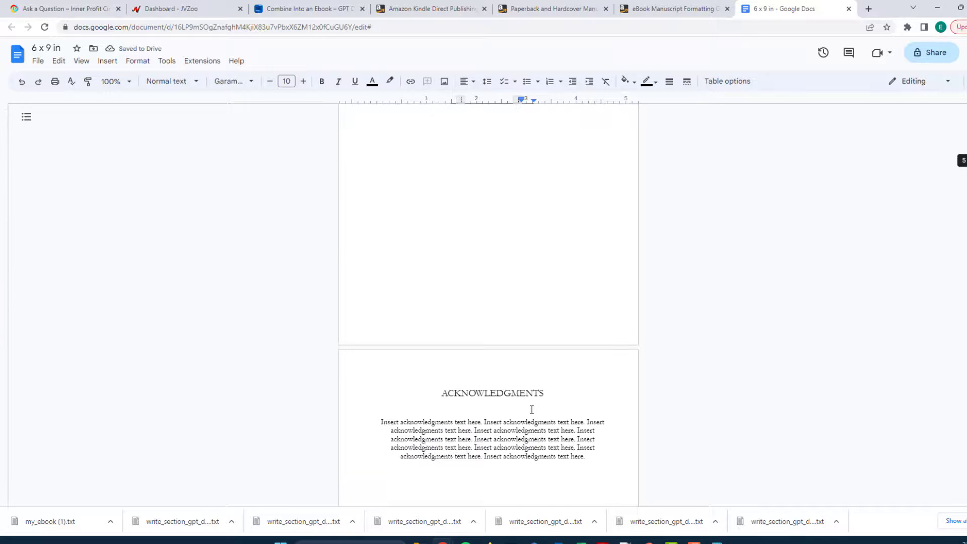
scroll(530, 409, "up", 1)
scroll(529, 408, "up", 4)
scroll(525, 402, "down", 7)
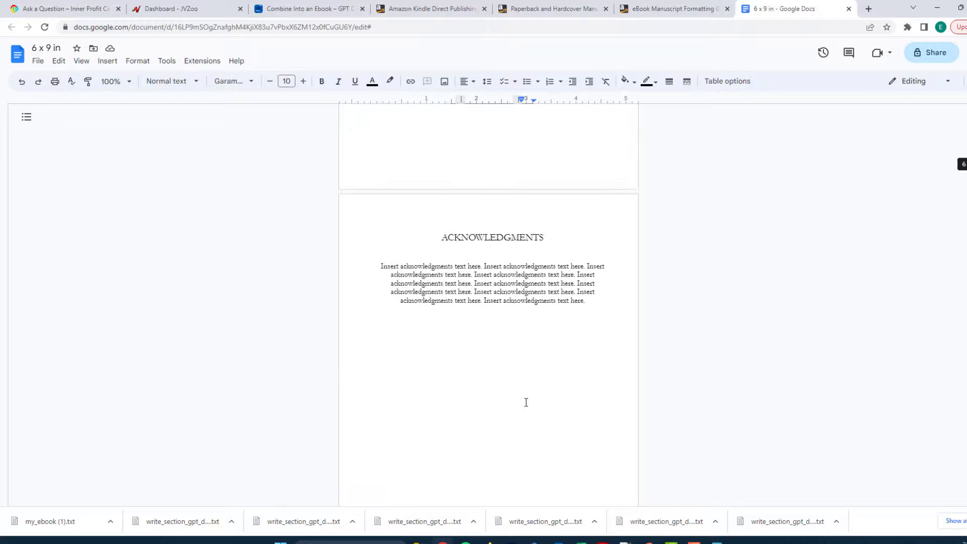
scroll(525, 402, "up", 1)
left_click_drag(437, 281, 555, 427)
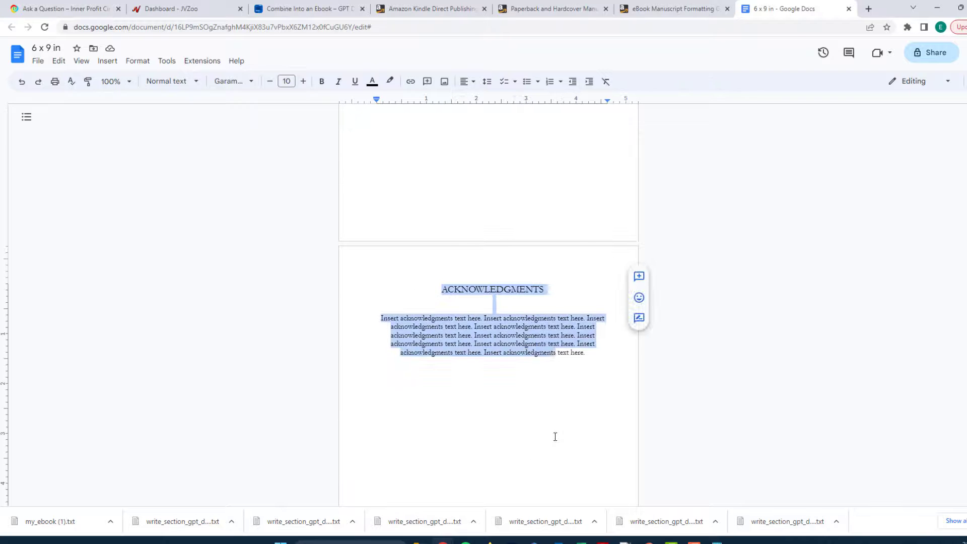
scroll(555, 503, "down", 3)
left_click_drag(531, 473, 596, 457)
key("BackSpace")
scroll(529, 370, "up", 3)
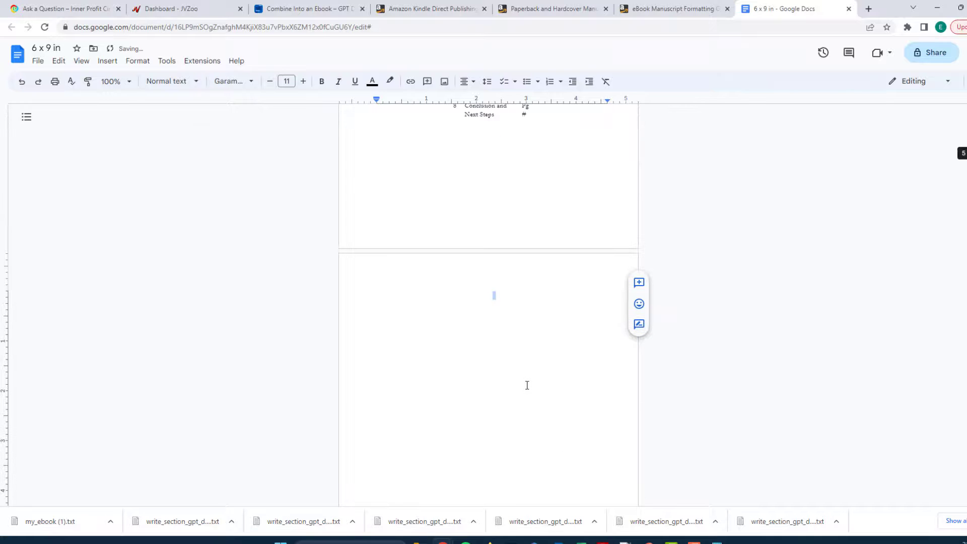
Remove leftover empty lines from the blank pages between the contents and chapter 1.
scroll(559, 403, "down", 4)
scroll(558, 407, "up", 3)
scroll(540, 401, "down", 3)
left_click(523, 387)
key("ctrl+shift+l")
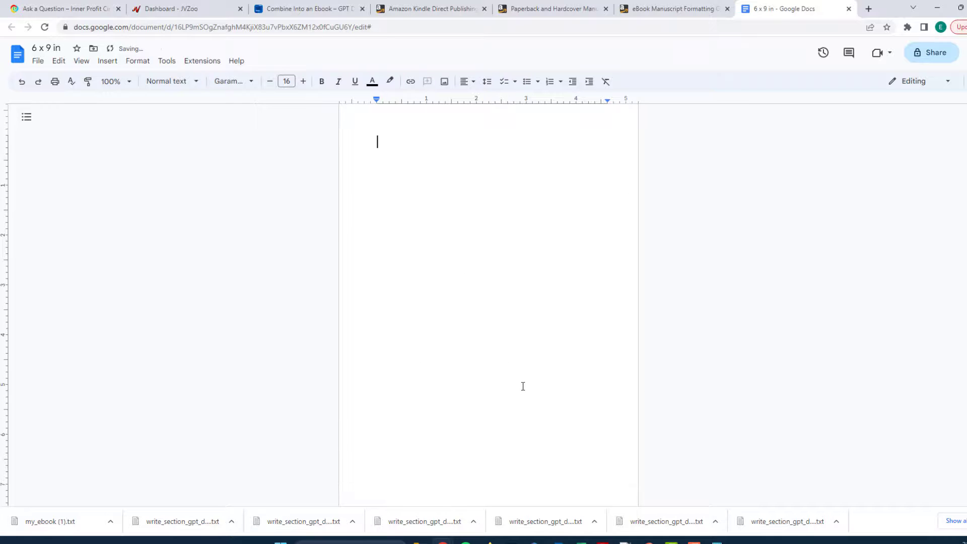
key("ctrl+shift+e")
scroll(655, 397, "up", 5)
scroll(572, 410, "down", 7)
scroll(559, 410, "up", 1)
scroll(555, 411, "down", 4)
scroll(568, 406, "up", 4)
scroll(567, 406, "up", 5)
key("BackSpace")
key("BackSpace")
scroll(559, 406, "down", 8)
scroll(525, 353, "down", 5)
Left-align the empty line below the table of contents.
left_click(525, 333)
scroll(521, 338, "down", 3)
scroll(534, 398, "up", 5)
scroll(535, 399, "down", 10)
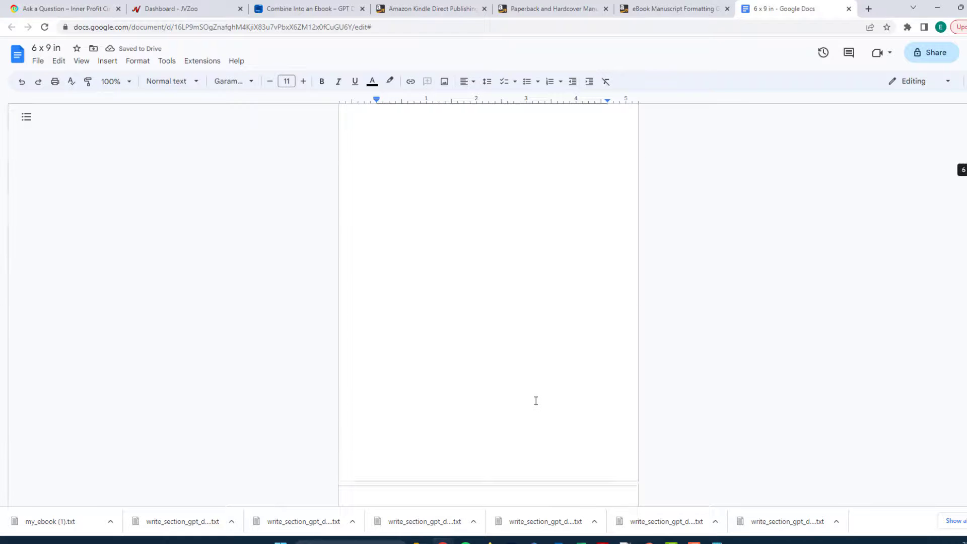
scroll(537, 399, "up", 4)
key("Up")
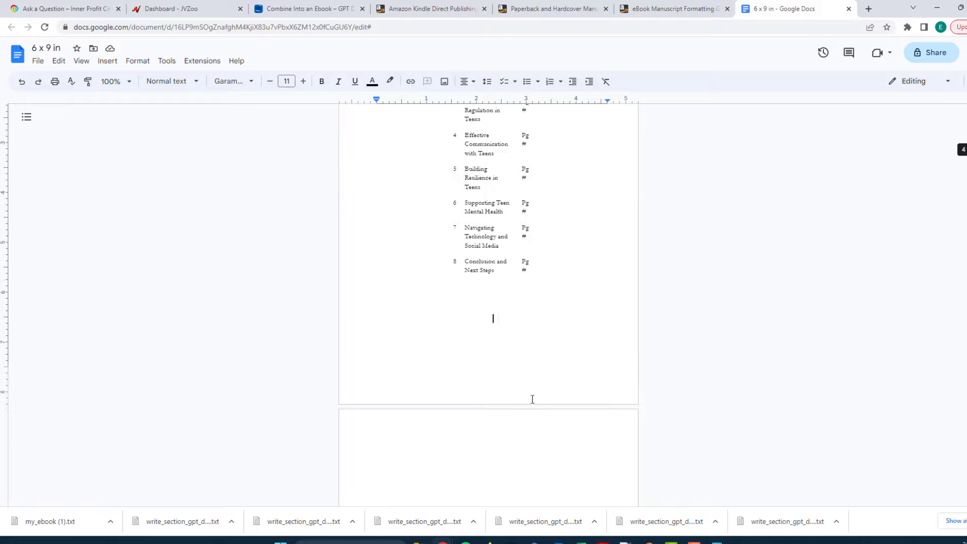
key("ctrl+shift+l")
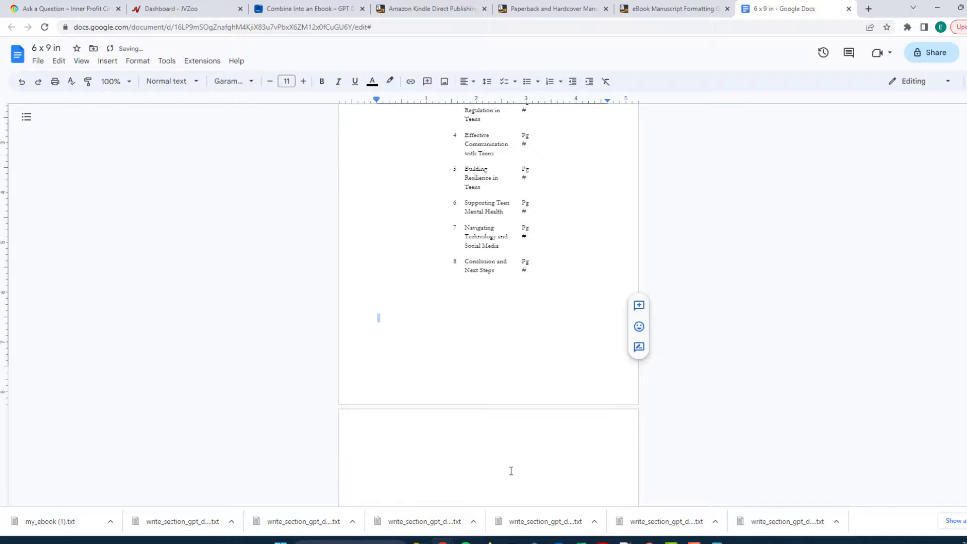
Review the manuscript's page order from the title page through the contents to the first chapter page.
scroll(504, 433, "down", 10)
scroll(502, 419, "up", 10)
scroll(502, 417, "down", 4)
scroll(502, 417, "up", 15)
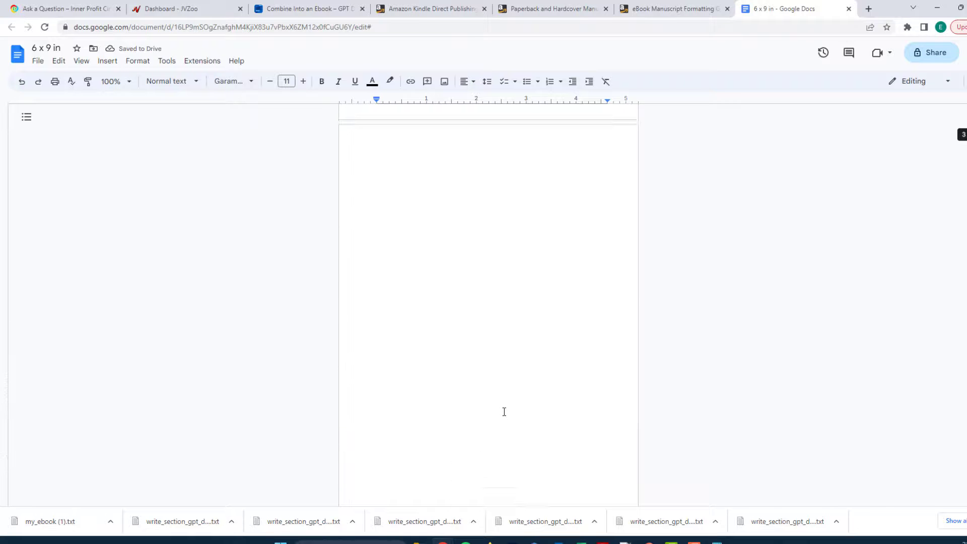
scroll(502, 416, "up", 9)
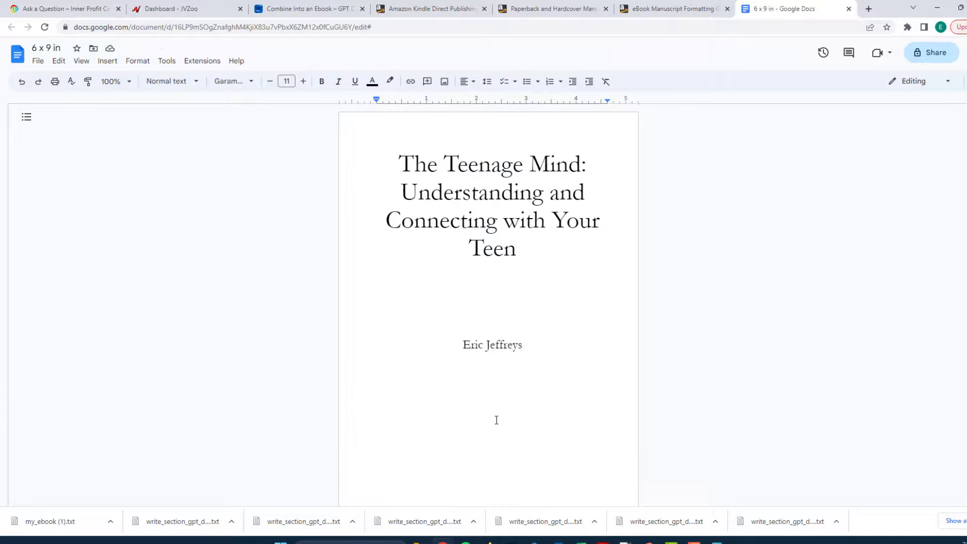
scroll(499, 419, "down", 8)
scroll(489, 418, "down", 12)
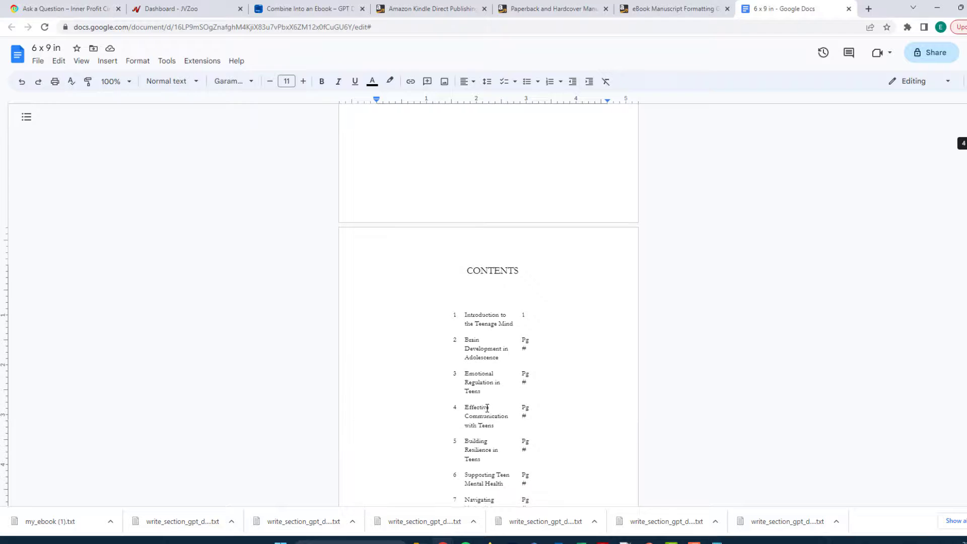
scroll(484, 339, "down", 7)
scroll(477, 315, "down", 6)
scroll(477, 326, "up", 12)
scroll(480, 341, "down", 9)
scroll(489, 360, "down", 2)
scroll(489, 360, "up", 5)
scroll(487, 360, "down", 7)
scroll(486, 359, "down", 3)
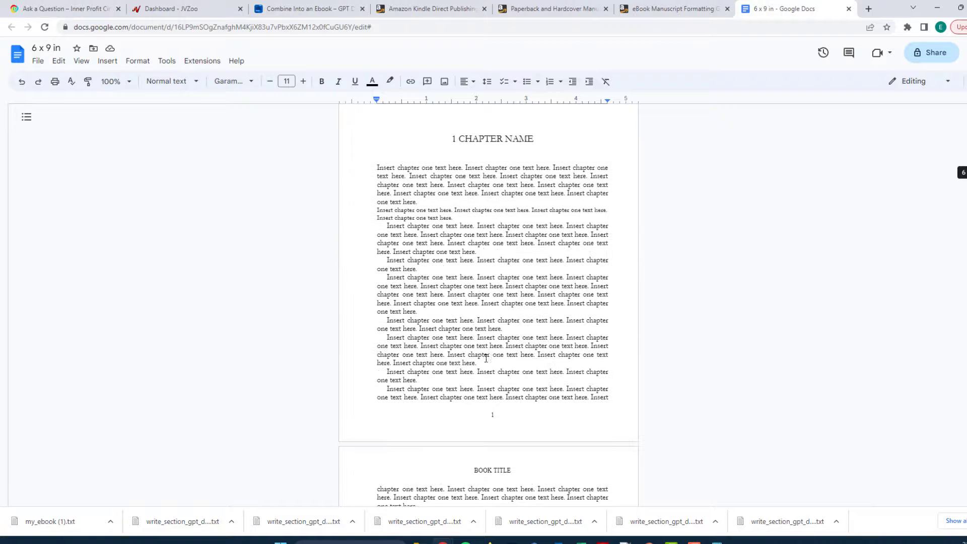
scroll(491, 348, "up", 3)
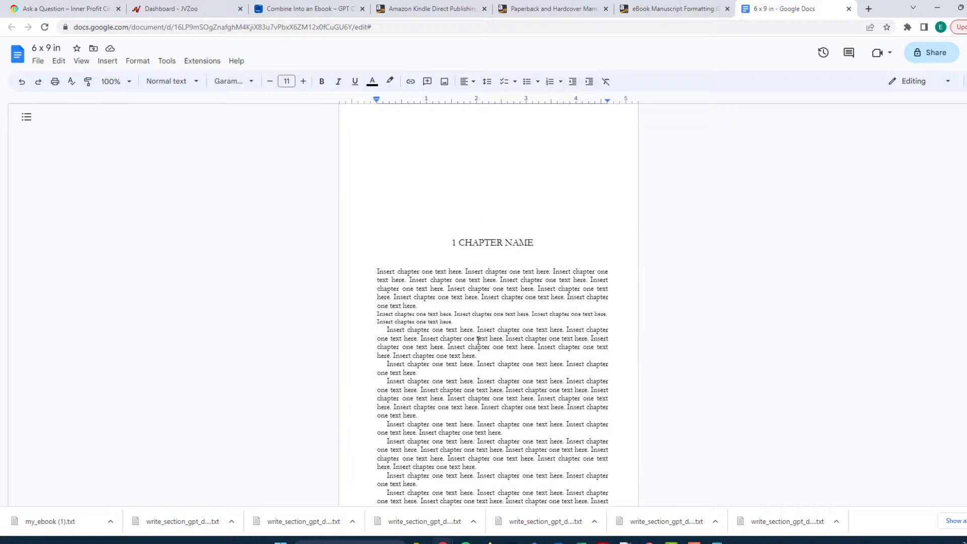
scroll(498, 355, "down", 2)
scroll(497, 354, "up", 1)
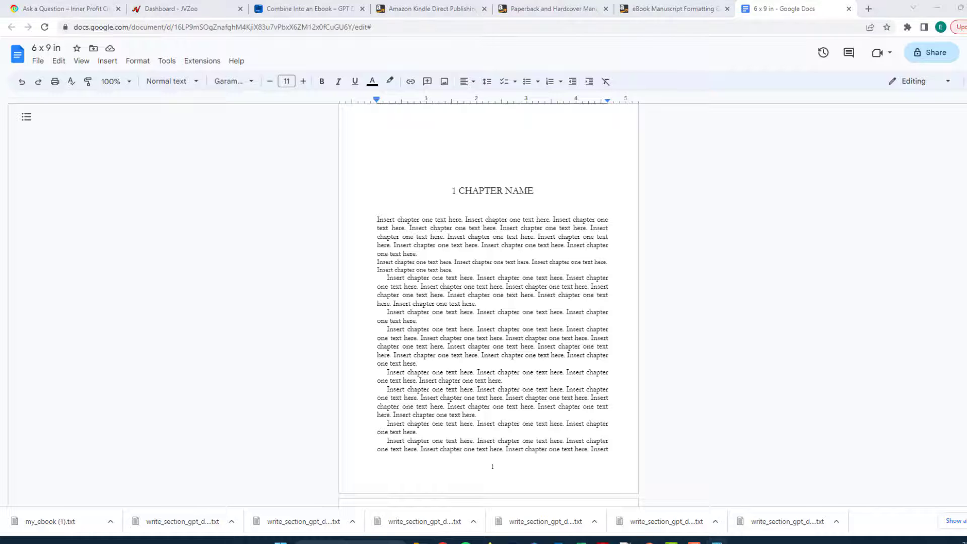
Copy the Legal Disclaimer from the my_ebook (1).txt file and paste it below "All rights reserved." on the copyright page.
left_click_drag(384, 167, 406, 93)
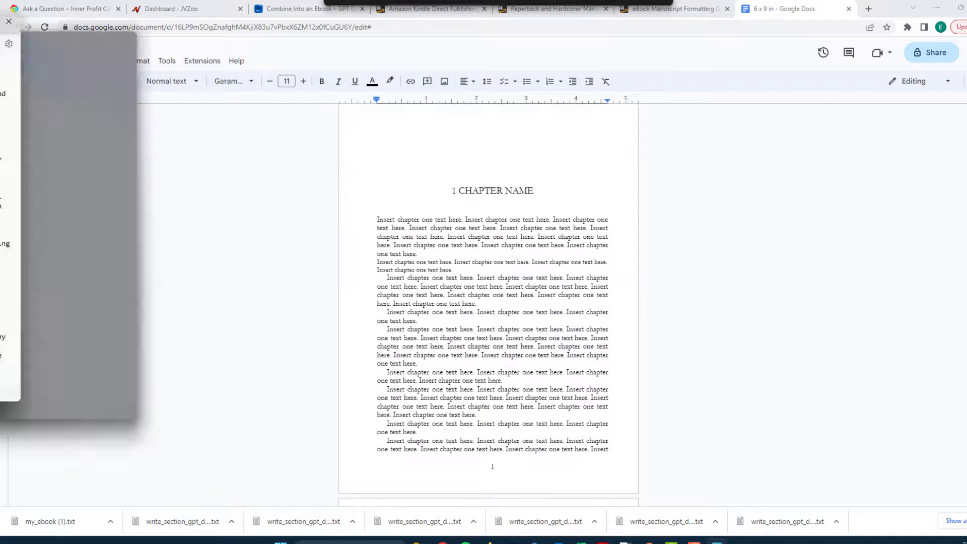
scroll(518, 361, "up", 20)
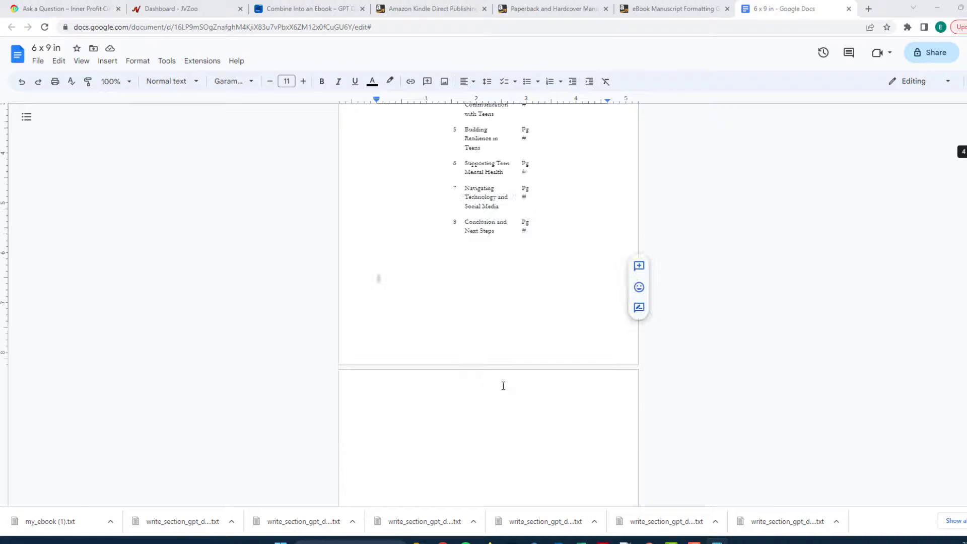
scroll(506, 394, "up", 15)
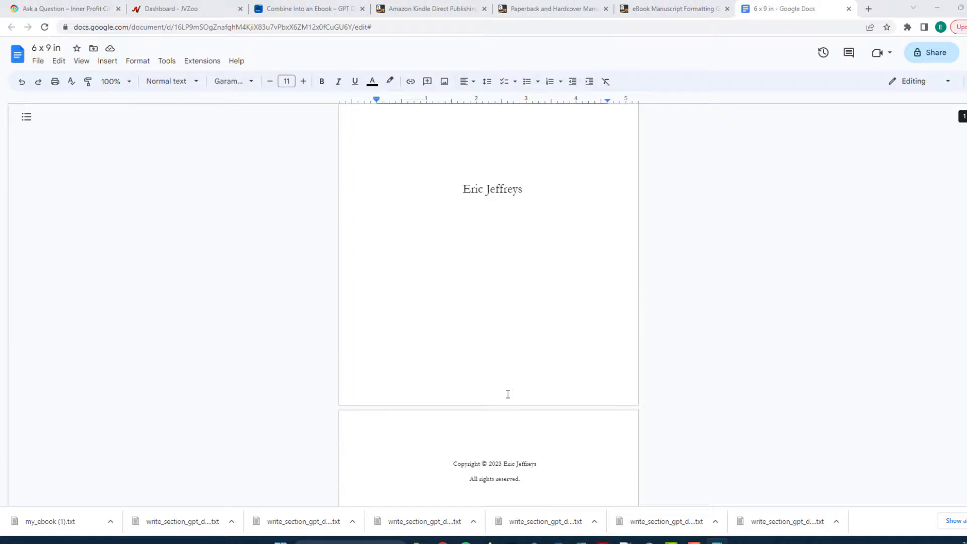
scroll(508, 394, "down", 10)
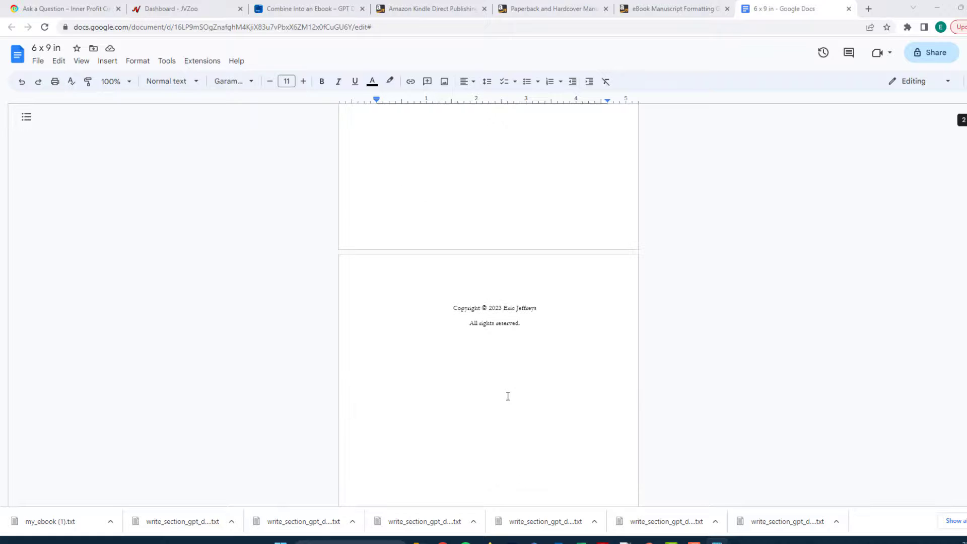
scroll(505, 389, "up", 2)
scroll(510, 242, "down", 2)
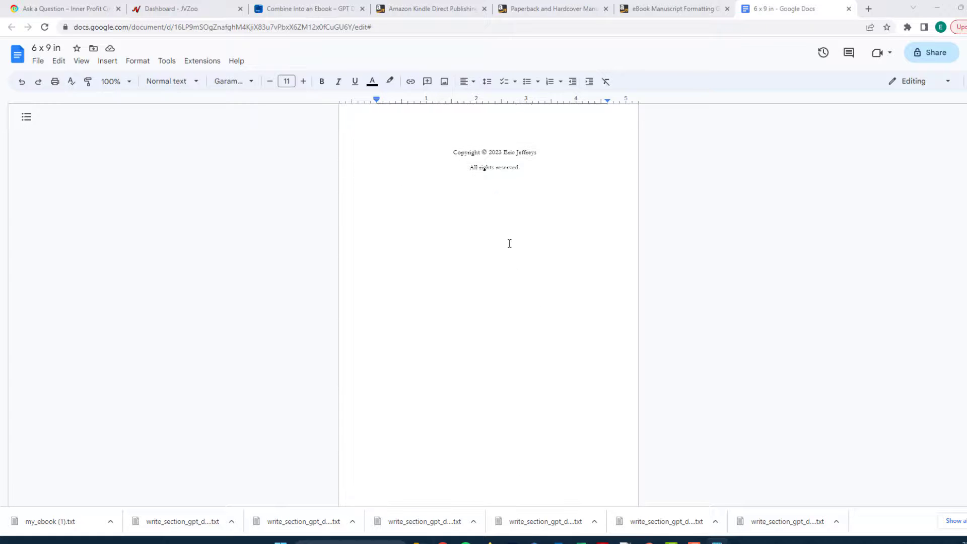
left_click(518, 233)
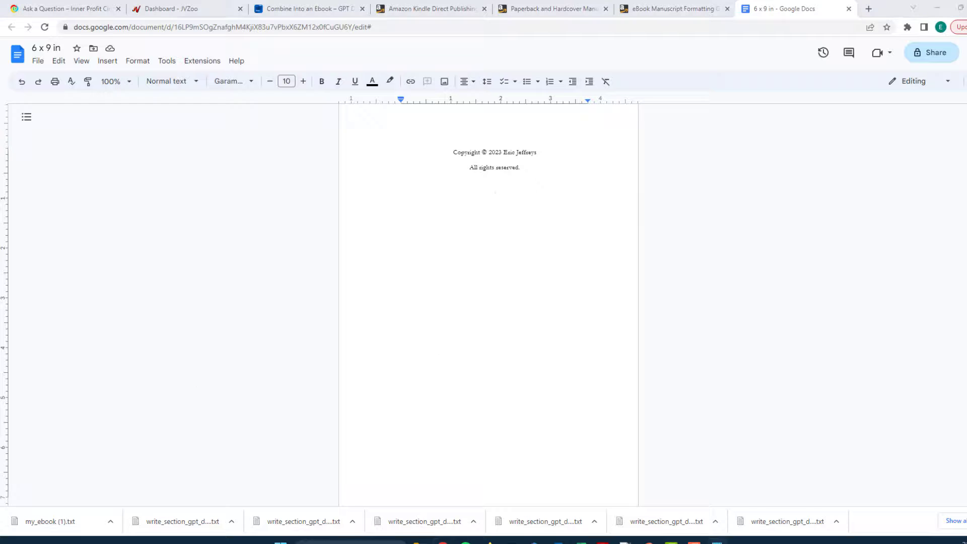
left_click(500, 211)
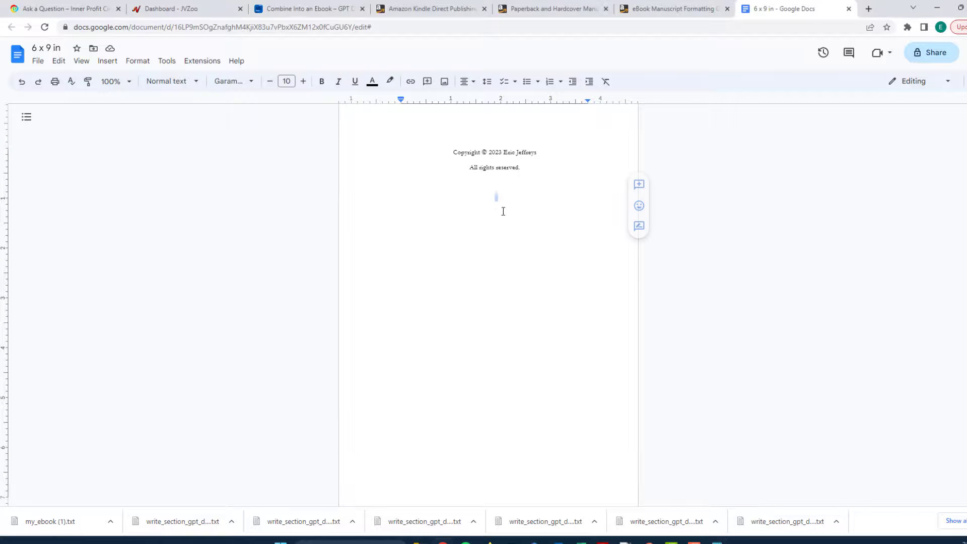
type("Legal Disclaimer  The information provided in this ebook is for general informational purposes only. It is not intended to provide legal, accounting, financial, or tax advice. The author and publisher of this ebook are not providing such advice and are not liable for any actions or decisions made based on the content of this ebook.  The reader is advised to seek professional advice before making any decisions based on the information provided in this ebook. The author and publisher do not assume any responsibility for the accuracy or completeness of the information provided in this ebook.  All the information provided in this ebook is provided \"as is\" without any representations or warranties, express or implied. The author and publisher do not make any representations or warranties in relation to the accuracy, completeness, or reliability of the information provided in this ebook.  In no event shall the author and publisher be liable for any special, direct, indirect, consequential, or incidental damages or any damages whatsoever, whether in an action of contract, negligence, or other tort, arising out of or in connection with the use of the information provided in this ebook.  The author and publisher reserve the right to make changes to the content of this ebook at any time without notice. The reader agrees to indemnify, defend, and hold the author and publisher harmless from any claim or demand, including reasonable attorneys' fees, made by any third-party due to or arising out of the use of the information provided in this ebook.  By reading this ebook, the reader acknowledges and agrees to the terms and conditions set forth in this legal disclaimer.")
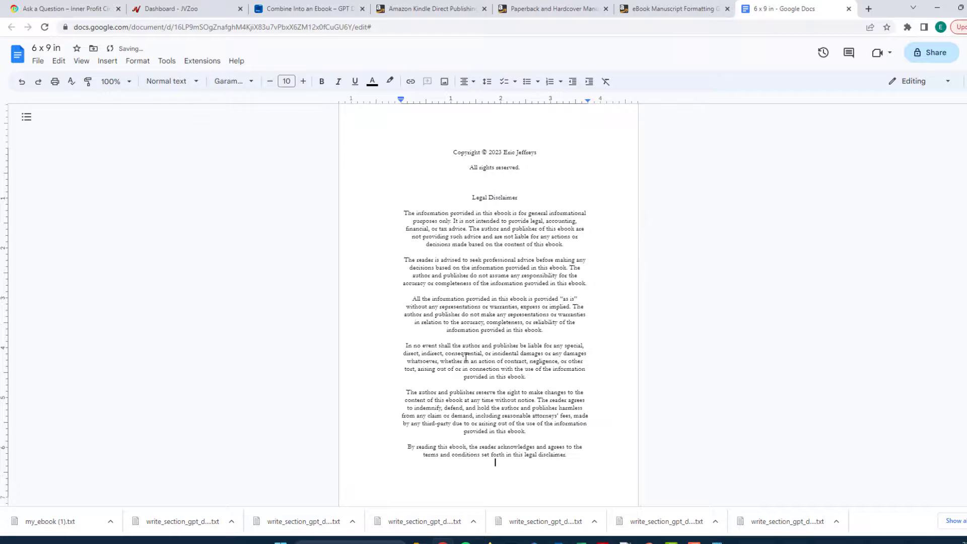
Left-align the body paragraphs of the legal disclaimer, leaving out its centered heading.
left_click_drag(569, 451, 344, 216)
left_click(465, 81)
left_click(468, 101)
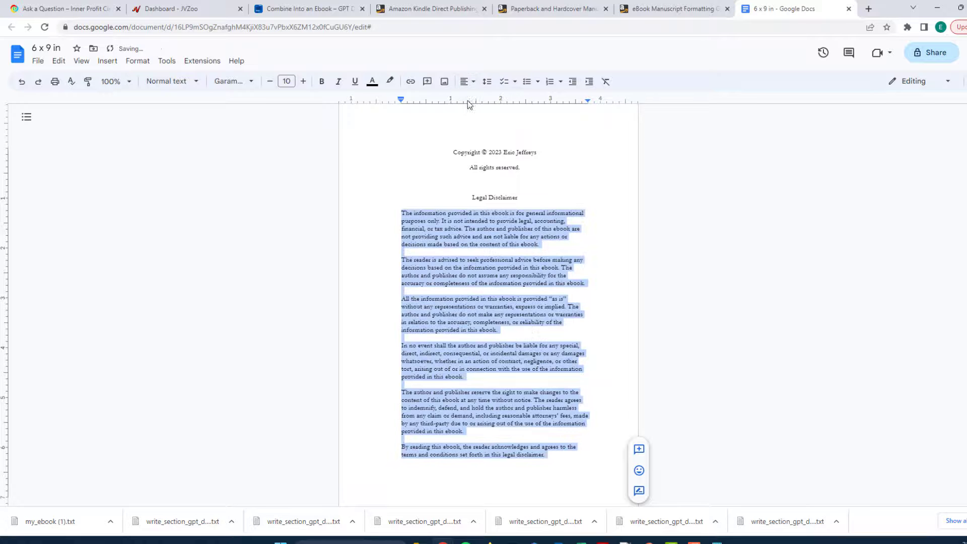
left_click(498, 236)
scroll(459, 309, "up", 4)
scroll(469, 317, "down", 5)
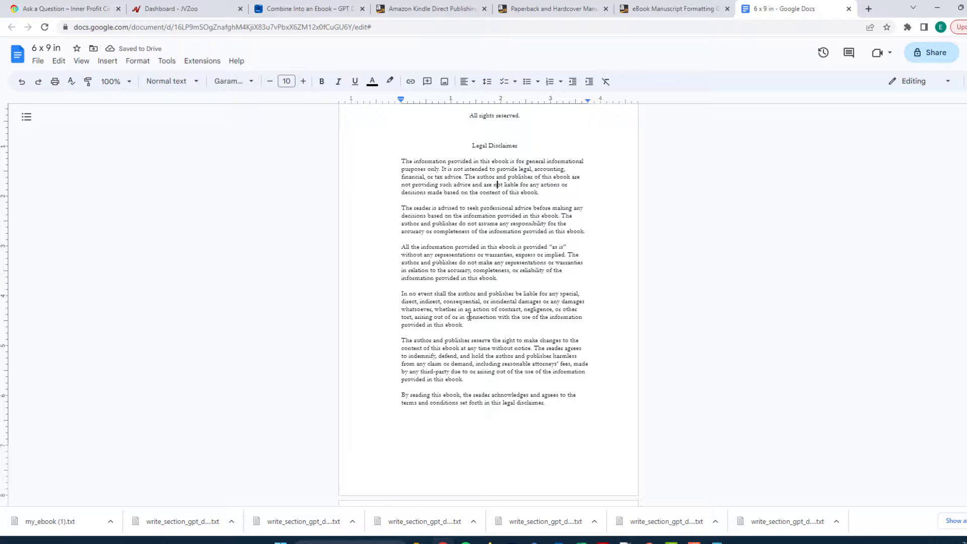
scroll(465, 332, "down", 5)
scroll(461, 362, "up", 6)
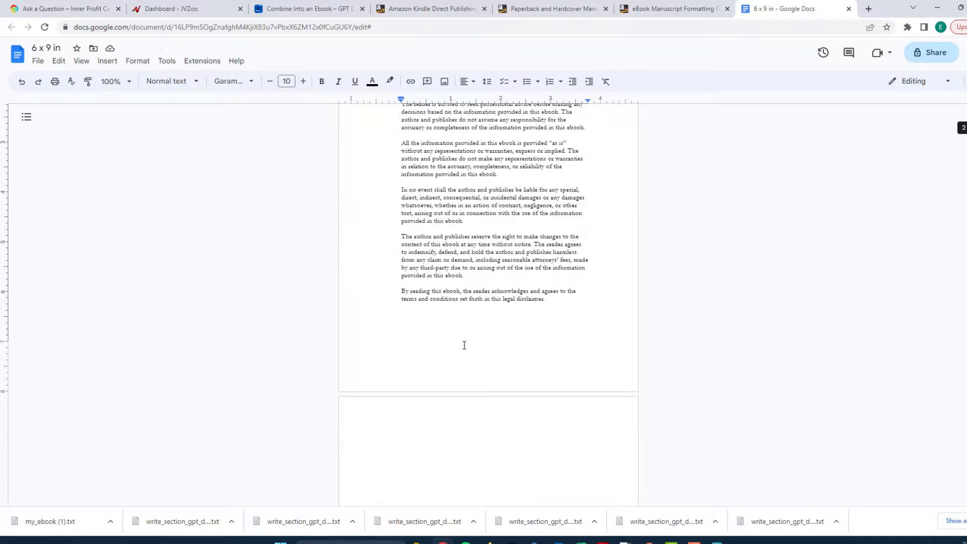
scroll(464, 236, "down", 1)
scroll(460, 345, "up", 10)
Replace the "CHAPTER NAME" placeholder in the chapter 1 heading with "Introduction to the Teenage Mind".
scroll(454, 365, "down", 14)
scroll(457, 363, "down", 20)
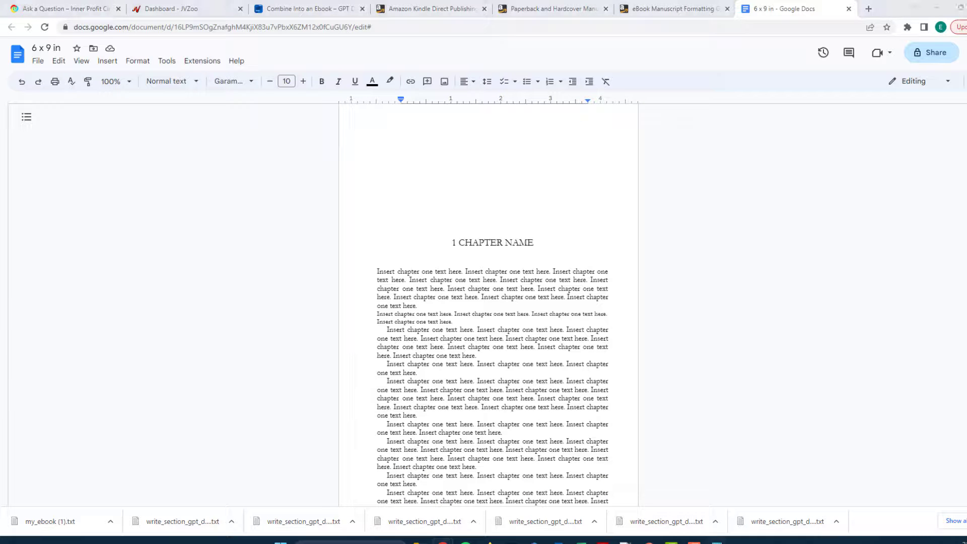
scroll(344, 302, "down", 4)
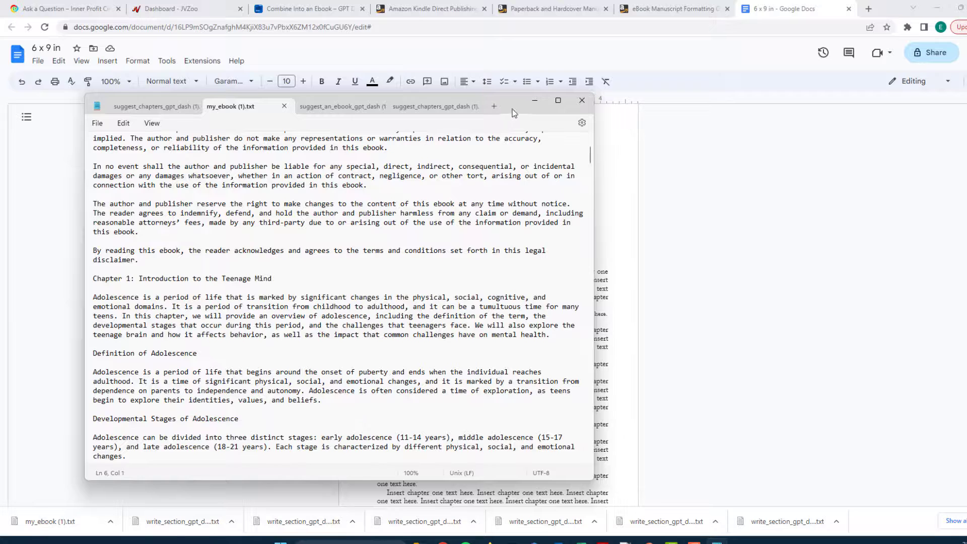
left_click(535, 100)
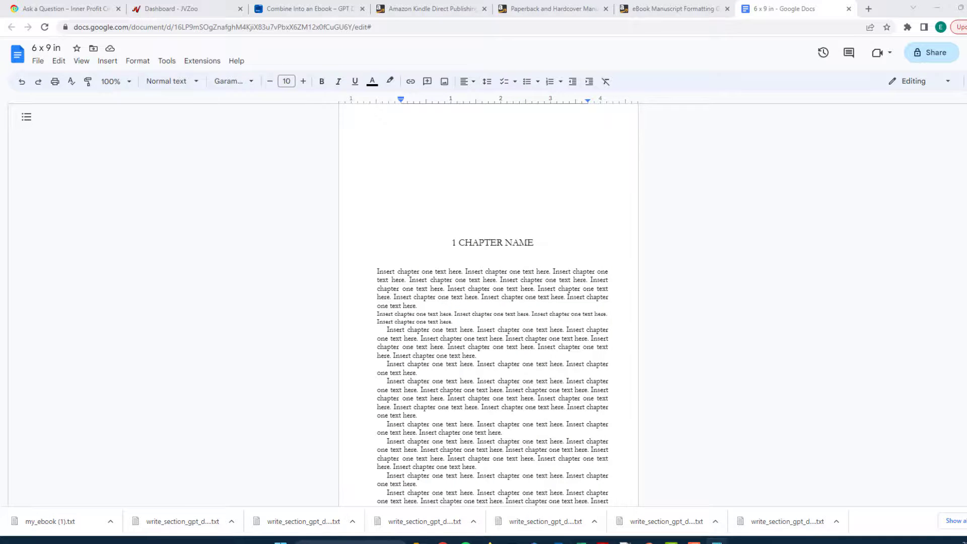
left_click_drag(533, 243, 460, 242)
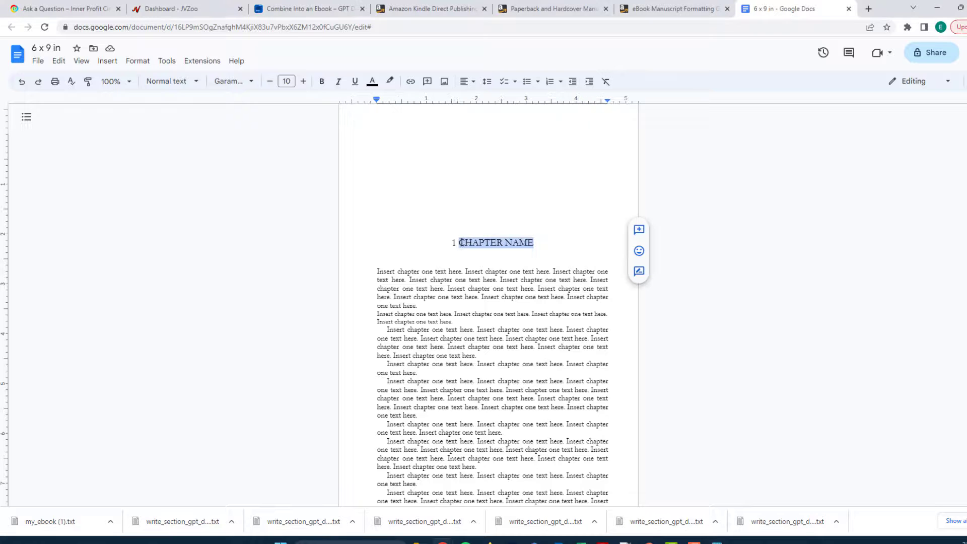
type("Introduction to the Teenage Mind")
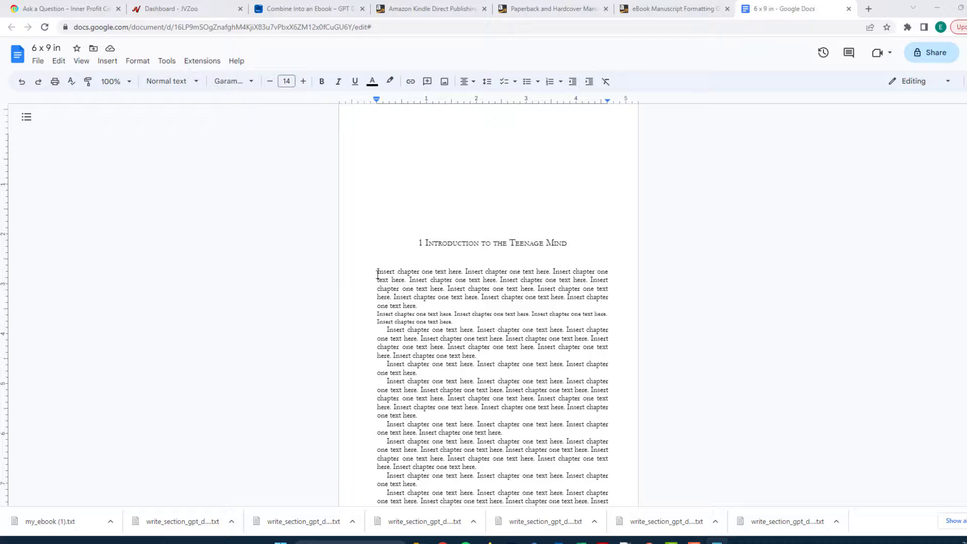
Replace all of chapter one's placeholder body text with the chapter 1 text copied from the ebook text file.
left_click_drag(379, 273, 574, 144)
scroll(496, 282, "down", 14)
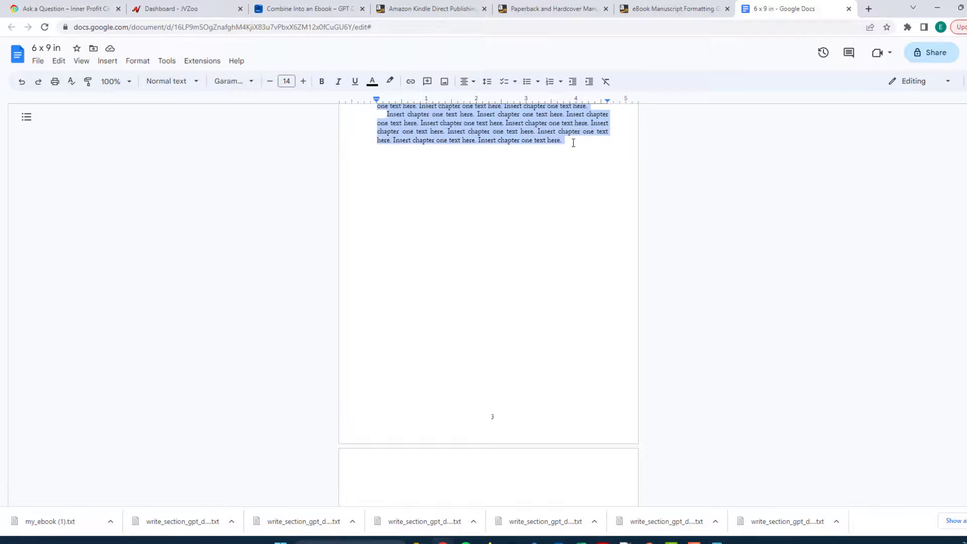
key("ctrl+v")
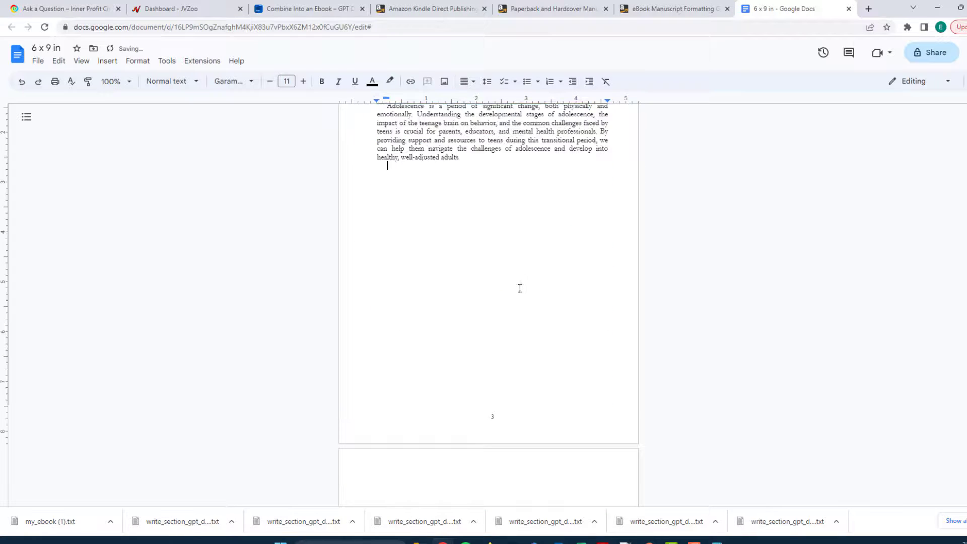
scroll(508, 315, "up", 15)
scroll(502, 328, "up", 12)
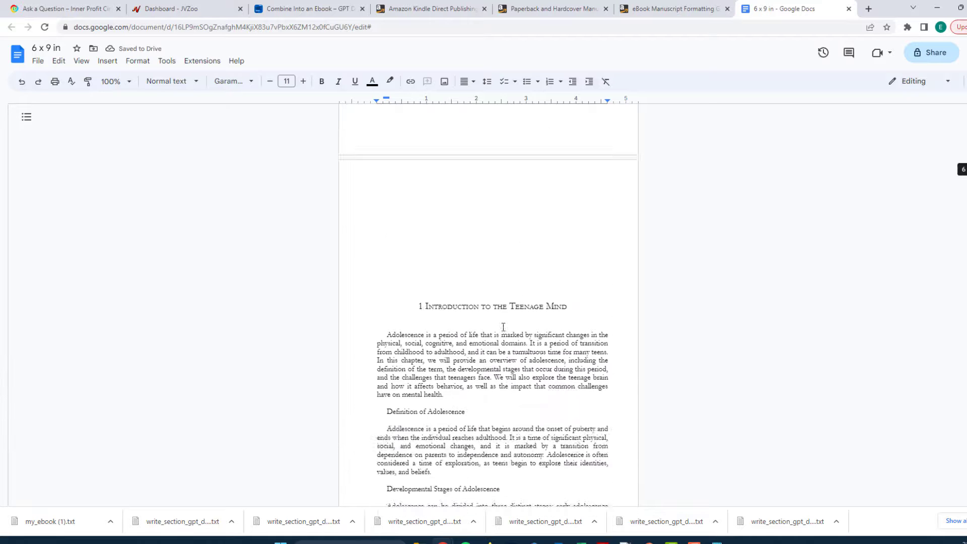
scroll(502, 324, "down", 15)
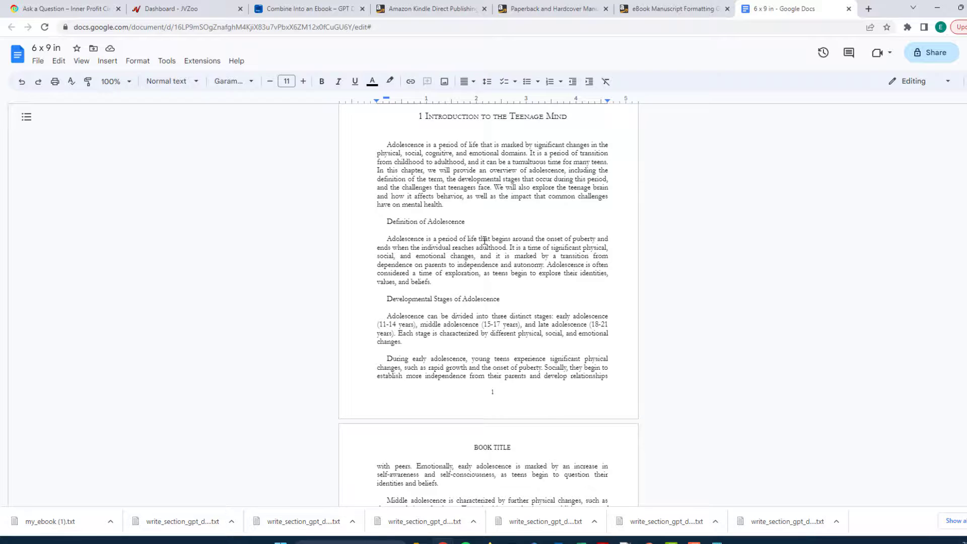
scroll(456, 247, "up", 1)
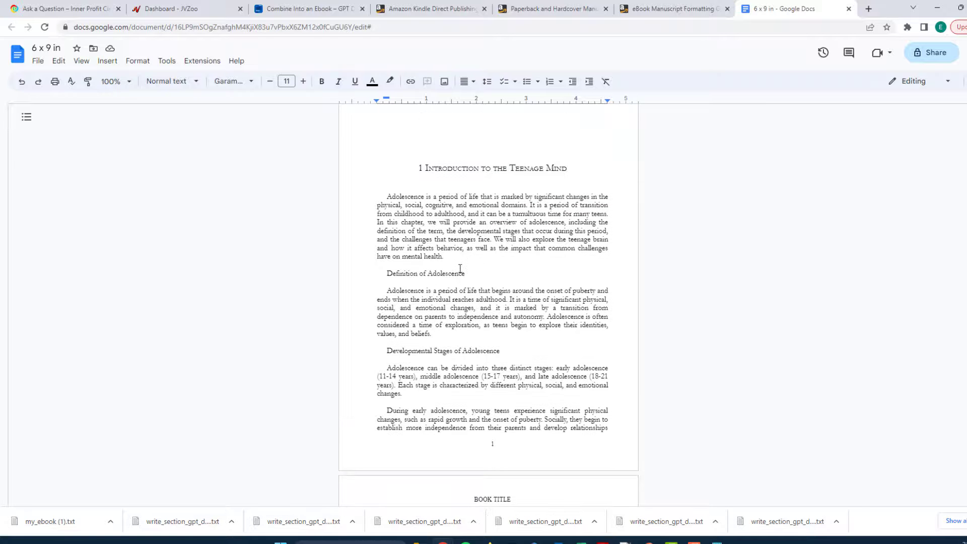
Title chapter 2 "Brain Development in Adolescence" and replace its placeholder body with the chapter 2 text copied from the ebook text file.
scroll(447, 229, "down", 8)
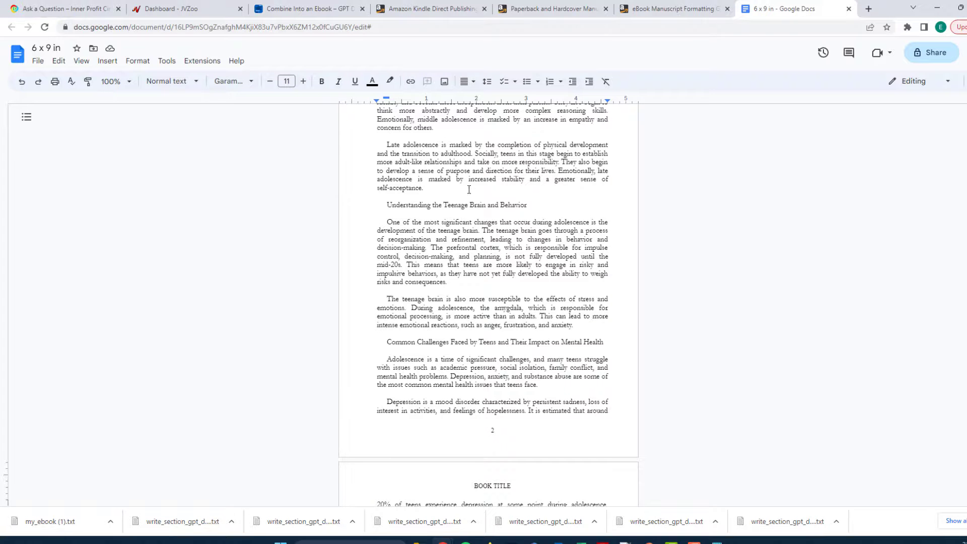
scroll(468, 188, "down", 7)
scroll(457, 215, "down", 9)
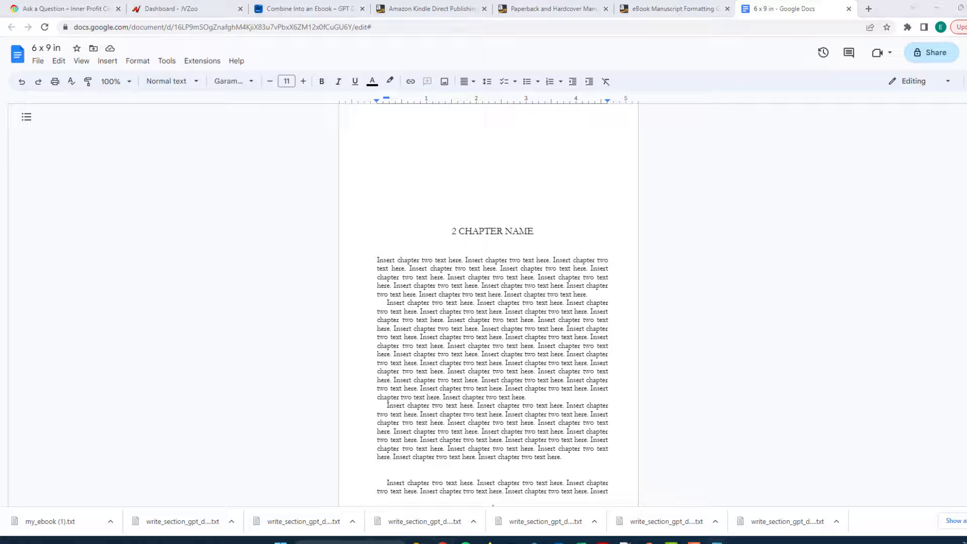
left_click_drag(479, 229, 459, 232)
type("Brain Development in Adolescence")
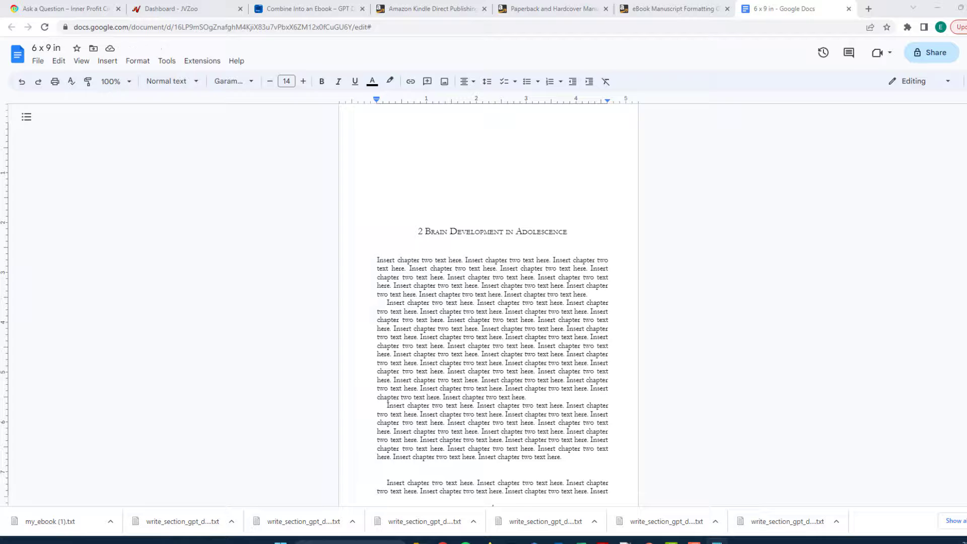
left_click_drag(377, 260, 571, 254)
key("ctrl+v")
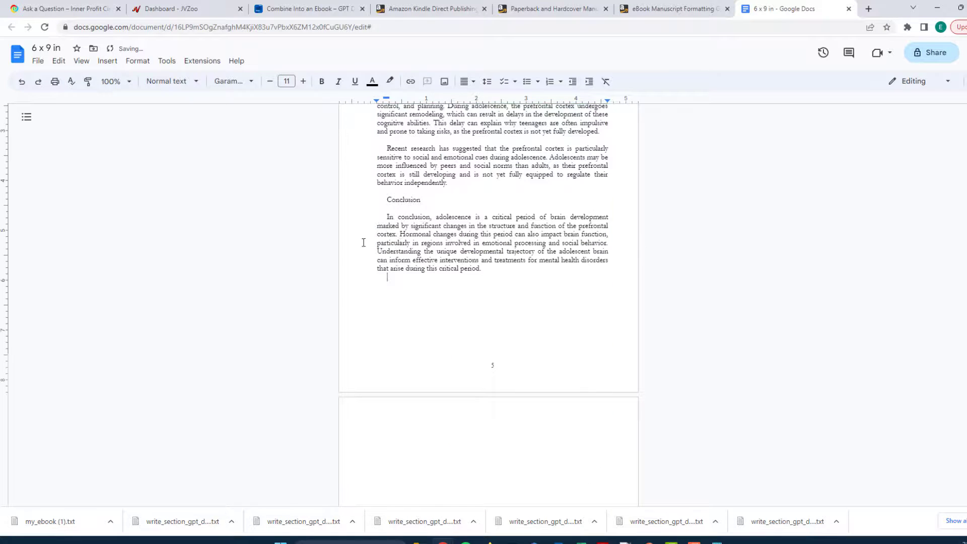
Replace "CHAPTER NAME" in the chapter 3 heading with "Emotional Regulation in Teens", without an extra blank line below it.
scroll(463, 220, "down", 10)
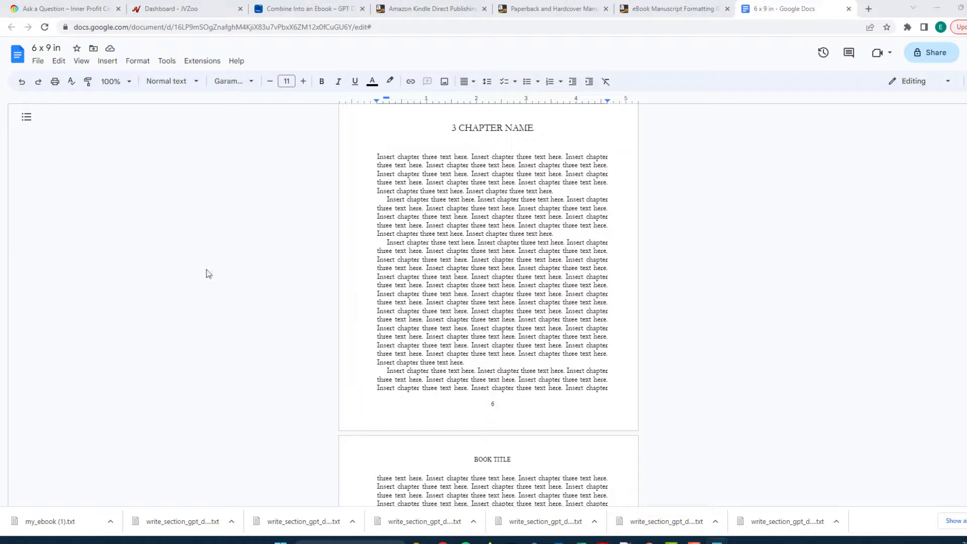
left_click_drag(541, 132, 459, 130)
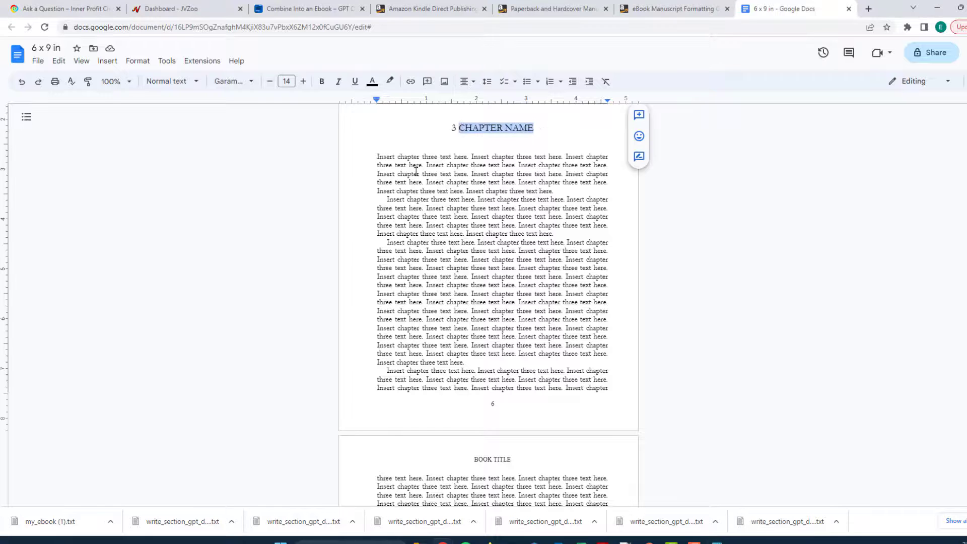
type("Emotional Regulation in Teens")
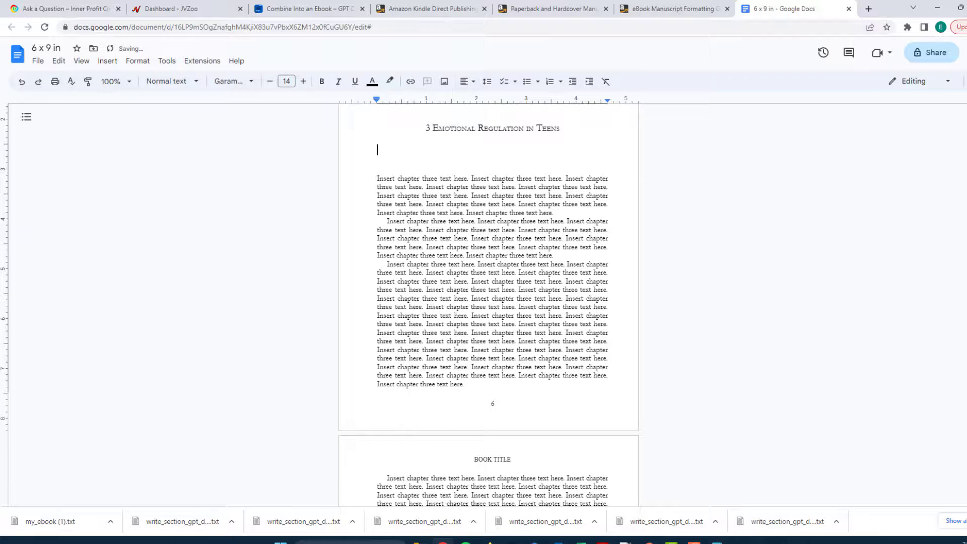
key("BackSpace")
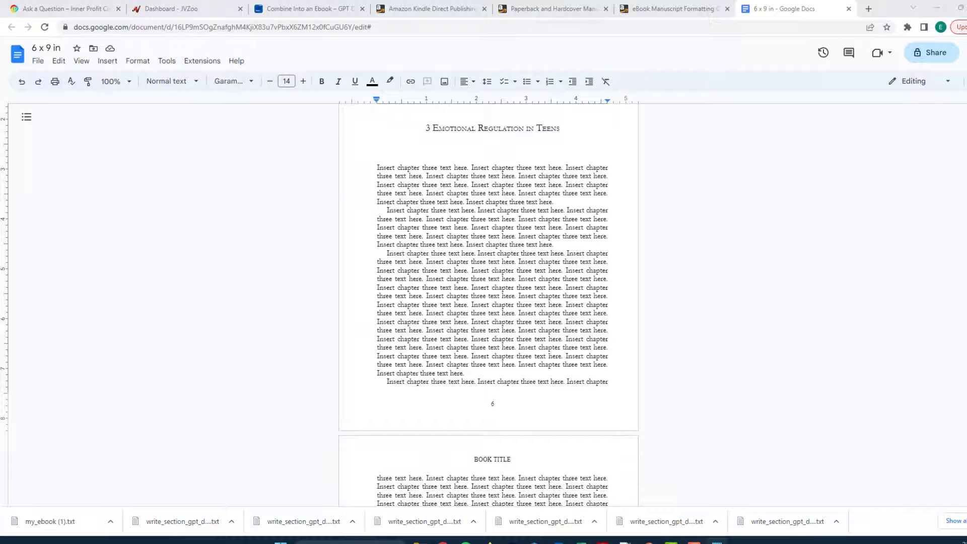
Replace all of chapter three's placeholder body text with the chapter 3 text from the ebook text file.
left_click_drag(378, 165, 477, 141)
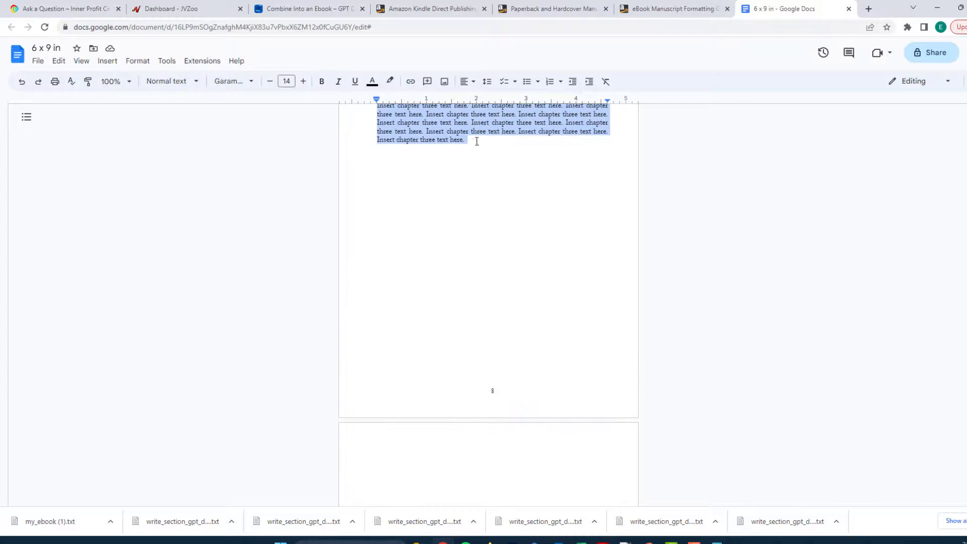
key("ctrl+v")
scroll(458, 286, "up", 10)
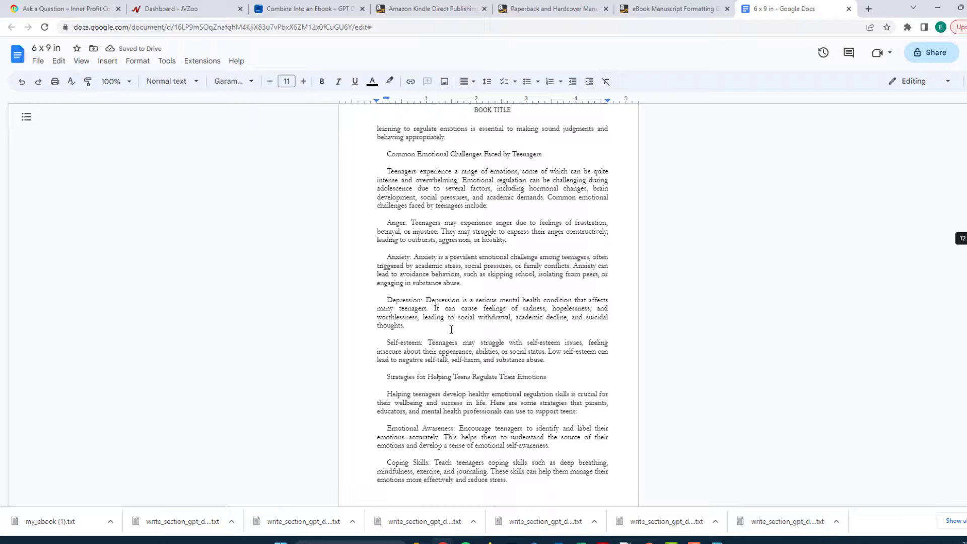
scroll(452, 328, "up", 2)
Replace "CHAPTER NAME" in the chapter 4 heading with "Effective Communication with Teens".
scroll(451, 330, "down", 18)
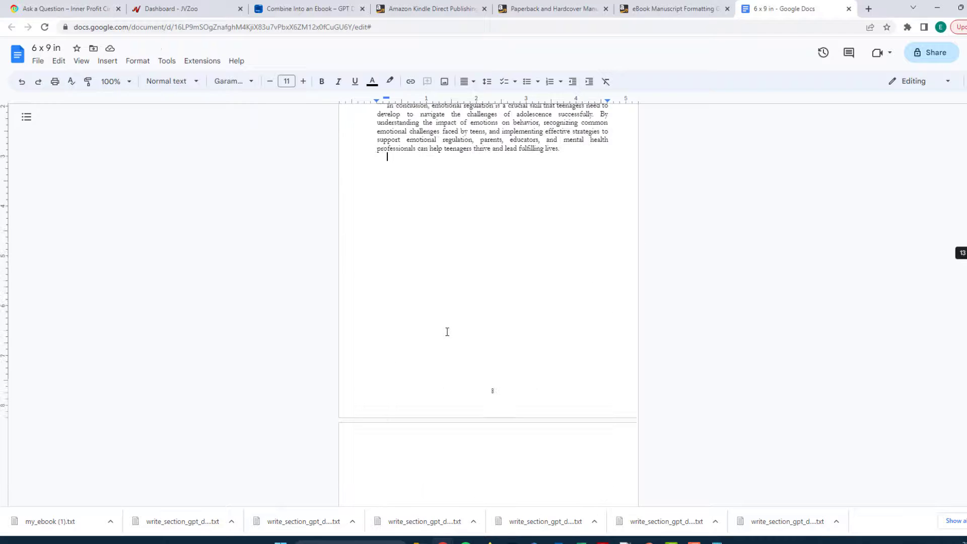
scroll(443, 330, "down", 2)
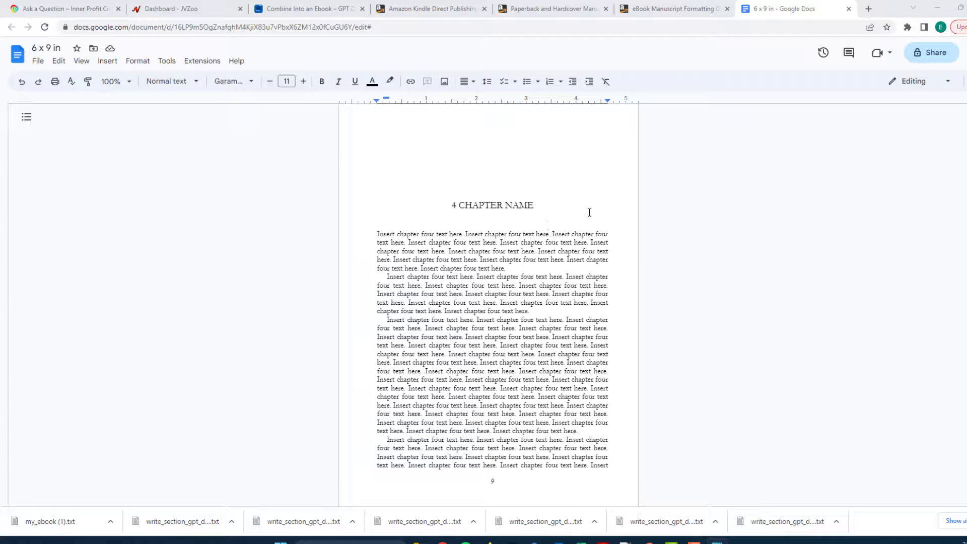
left_click_drag(547, 206, 459, 206)
type("Effective Communication with Teens")
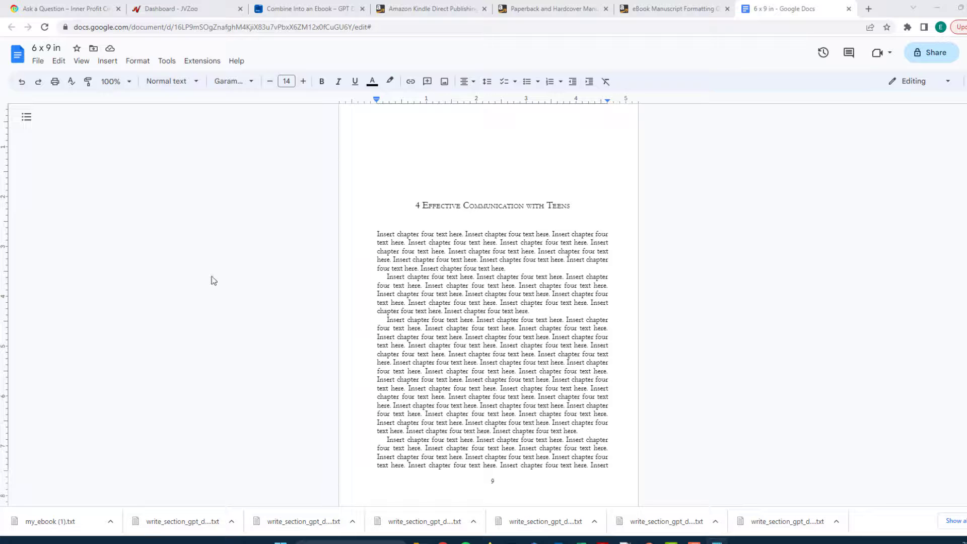
Replace all of chapter four's placeholder body text with the chapter 4 text from the ebook text file.
left_click_drag(378, 233, 583, 134)
key("ctrl+v")
scroll(402, 221, "up", 10)
scroll(387, 241, "down", 8)
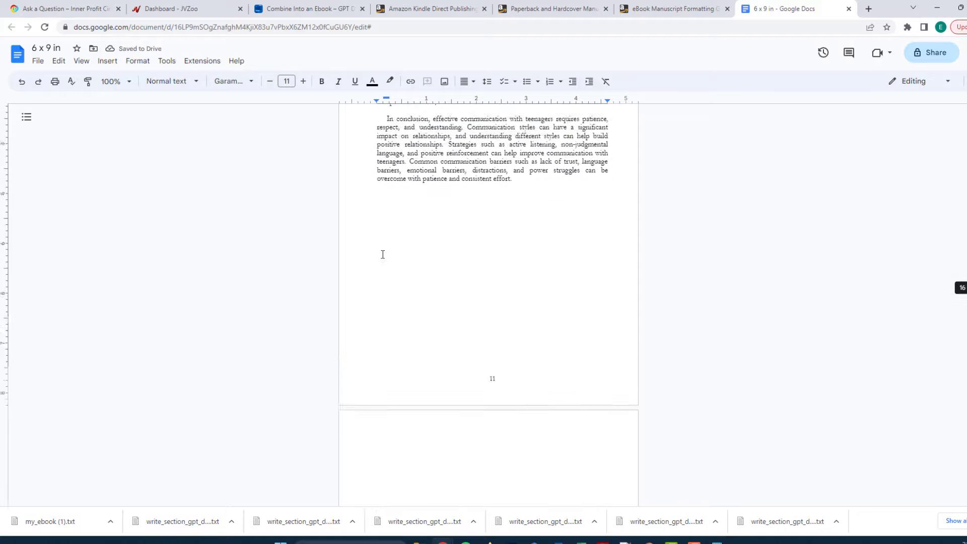
Replace "CHAPTER NAME" in the chapter 5 heading with "Building Resilience in Teens".
scroll(383, 254, "down", 8)
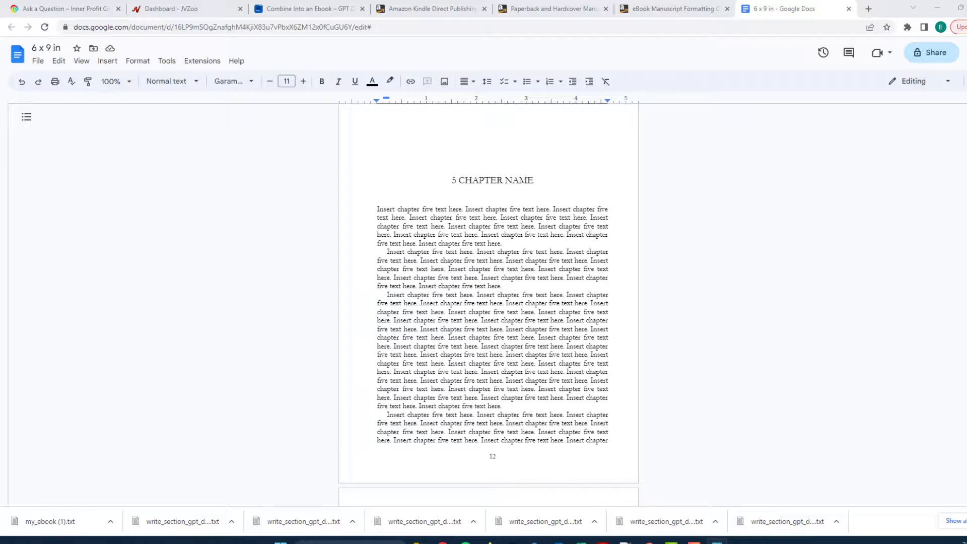
left_click_drag(458, 180, 538, 177)
type("Building Resilience in Teens")
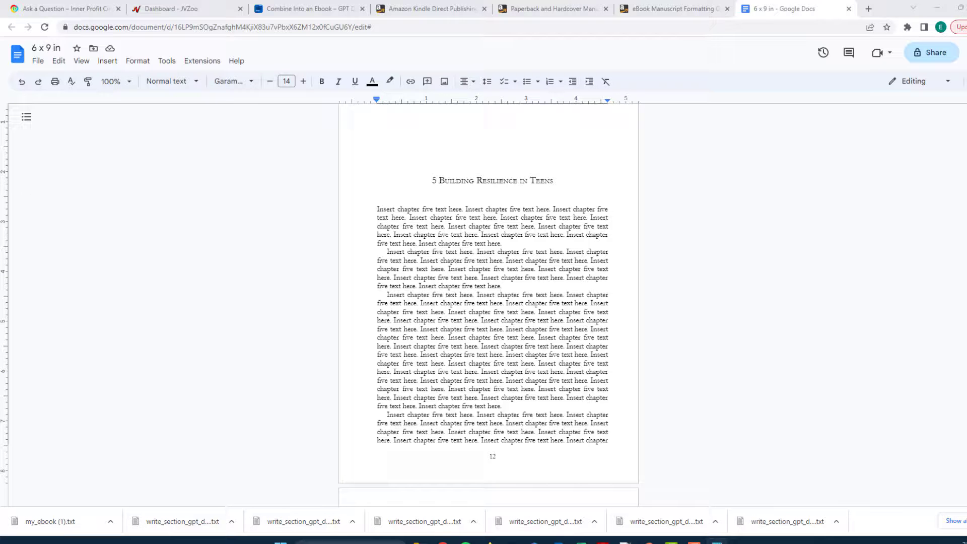
Replace all of chapter five's placeholder body text with the chapter 5 text from the ebook text file.
left_click_drag(377, 209, 567, 217)
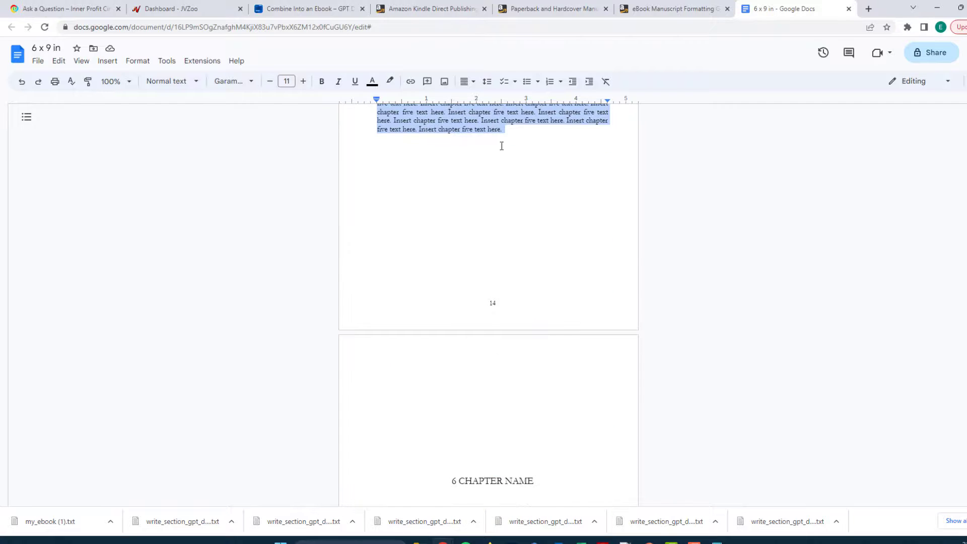
scroll(482, 234, "up", 4)
key("ctrl+v")
scroll(469, 287, "up", 5)
Replace "CHAPTER NAME" in the chapter 6 heading with "Supporting Teen Mental Health".
scroll(470, 287, "down", 4)
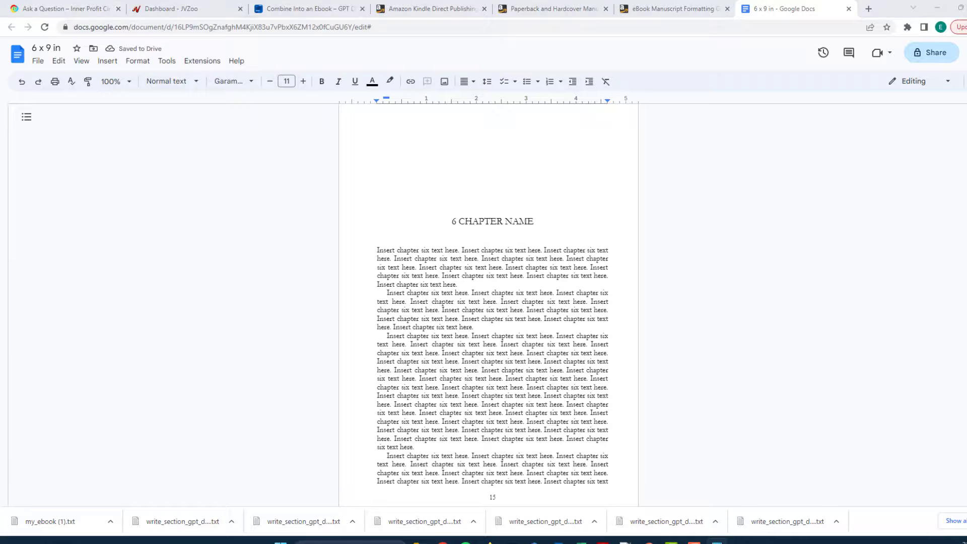
left_click_drag(536, 222, 460, 221)
type("Supporting Teen Mental Health")
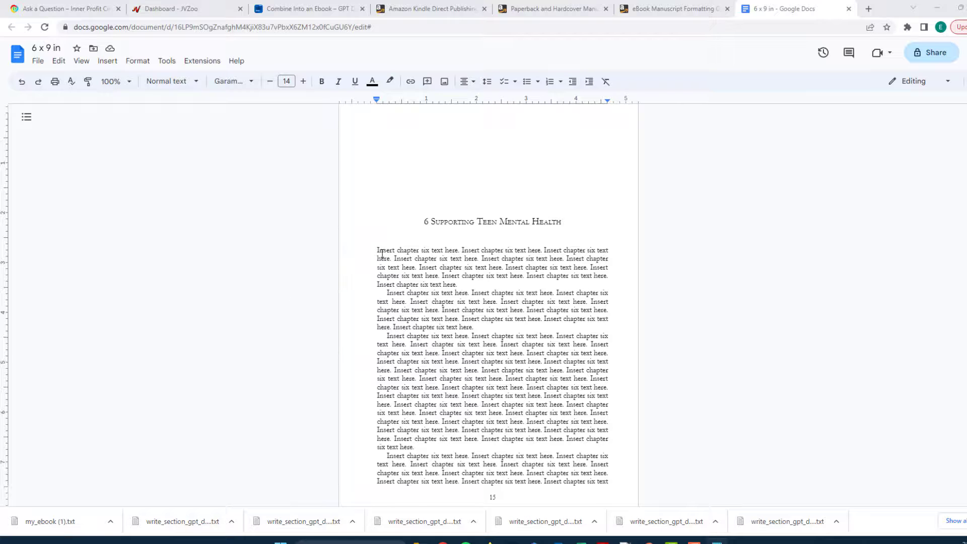
Replace all of chapter six's placeholder body text with the chapter 6 text from the ebook text file.
left_click_drag(377, 250, 428, 331)
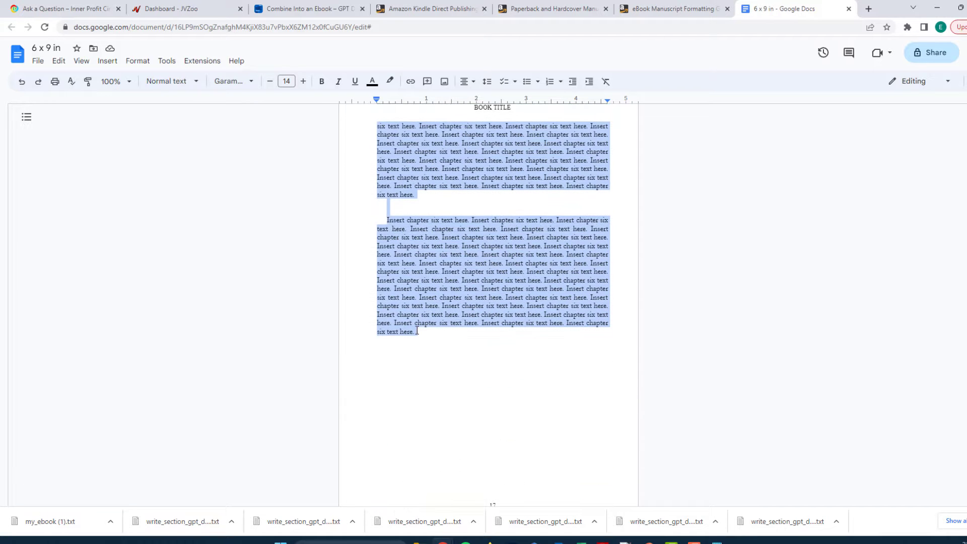
key("BackSpace")
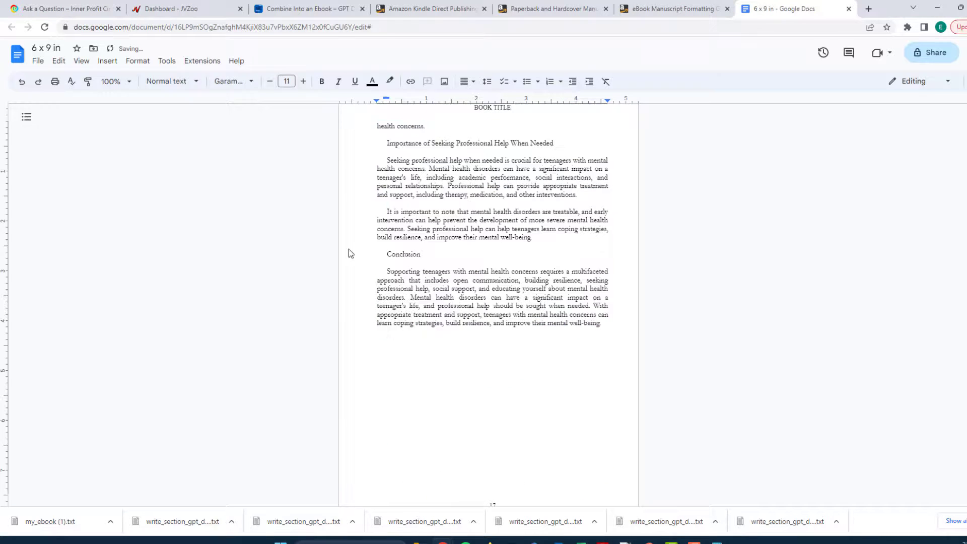
scroll(486, 317, "down", 2)
scroll(466, 334, "up", 3)
scroll(462, 333, "down", 4)
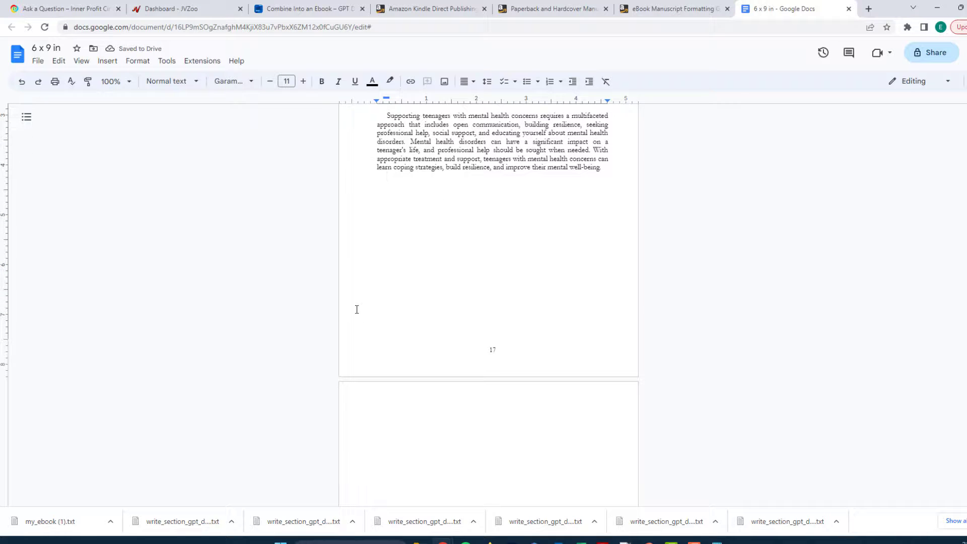
scroll(287, 295, "up", 2)
Replace "CHAPTER NAME" in the chapter 7 heading with "Navigating Technology and Social Media", keeping the chapter number.
scroll(304, 297, "down", 4)
scroll(306, 297, "down", 4)
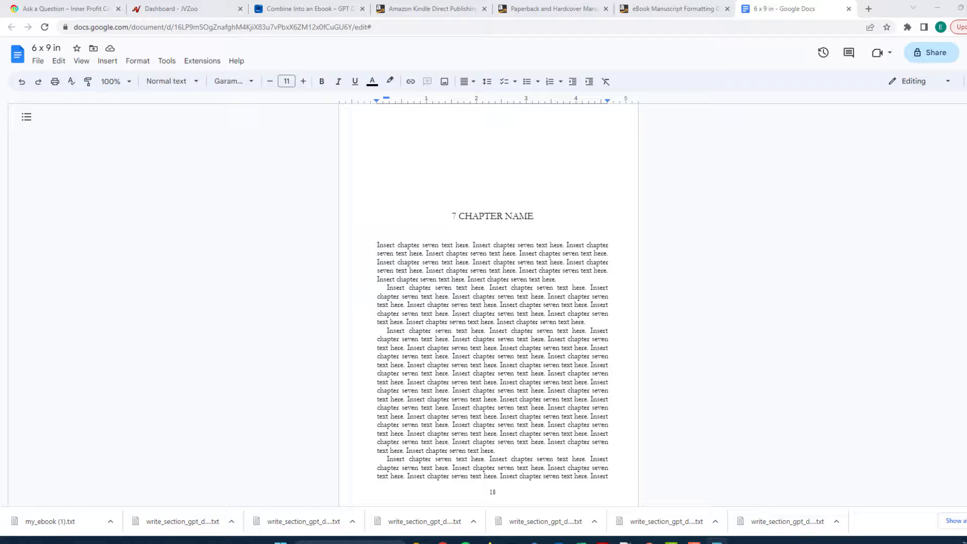
left_click_drag(536, 214, 450, 214)
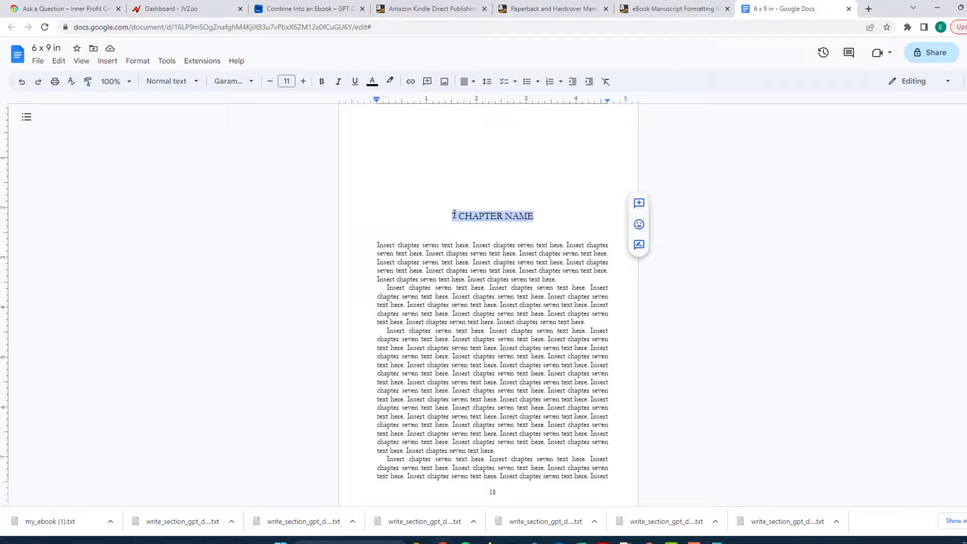
key("shift+Right")
key("shift+Right")
type("Navigating Technology and Social Media")
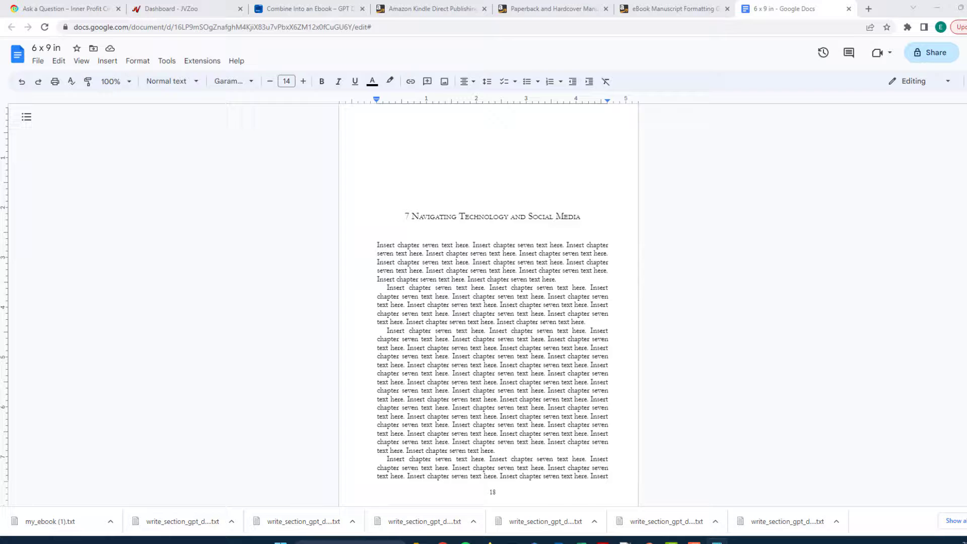
Replace all of chapter seven's placeholder body text with the chapter 7 text from the ebook text file.
left_click(379, 246)
left_click_drag(472, 295, 510, 139)
key("BackSpace")
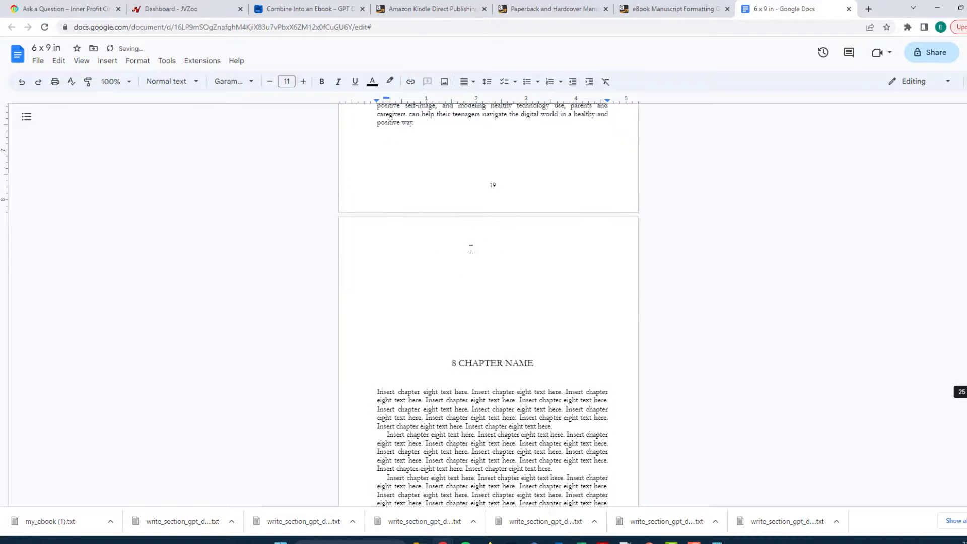
scroll(443, 277, "up", 8)
scroll(493, 366, "down", 10)
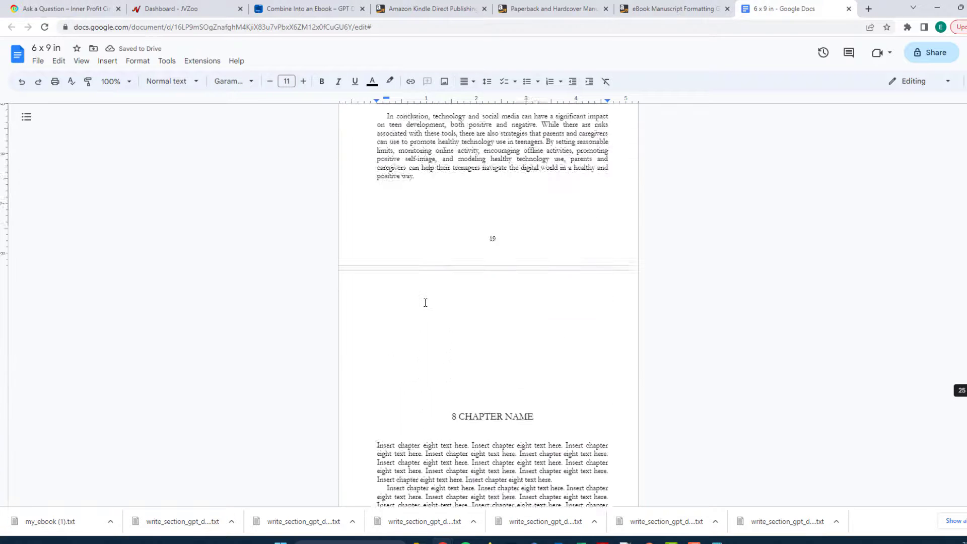
Replace "CHAPTER NAME" in the chapter 8 heading with "Conclusion and Next Steps", keeping the chapter number.
scroll(425, 302, "down", 5)
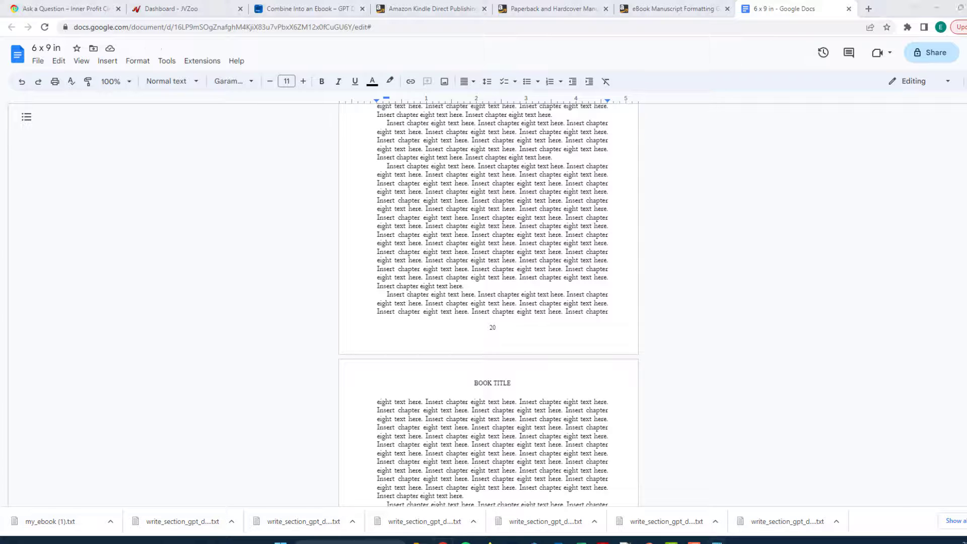
scroll(527, 301, "up", 6)
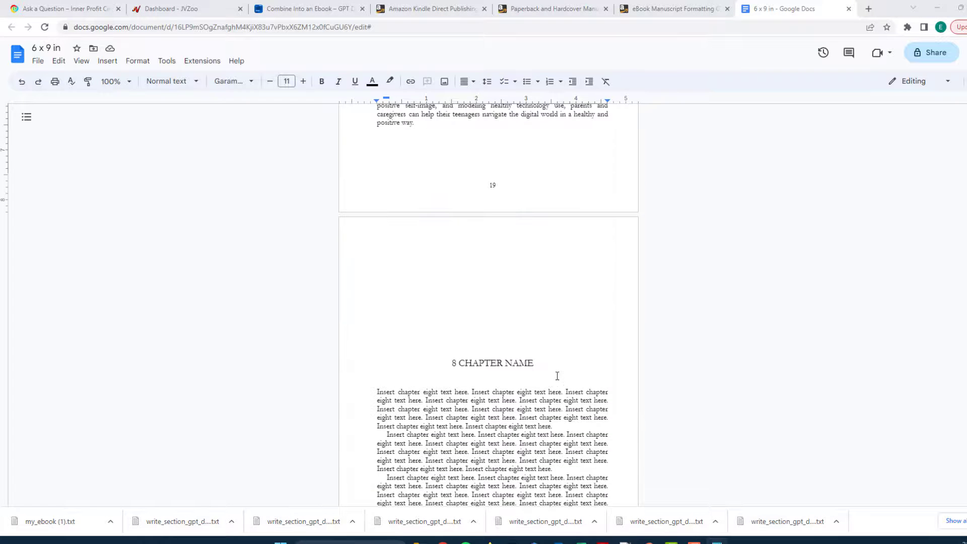
triple_click(467, 358)
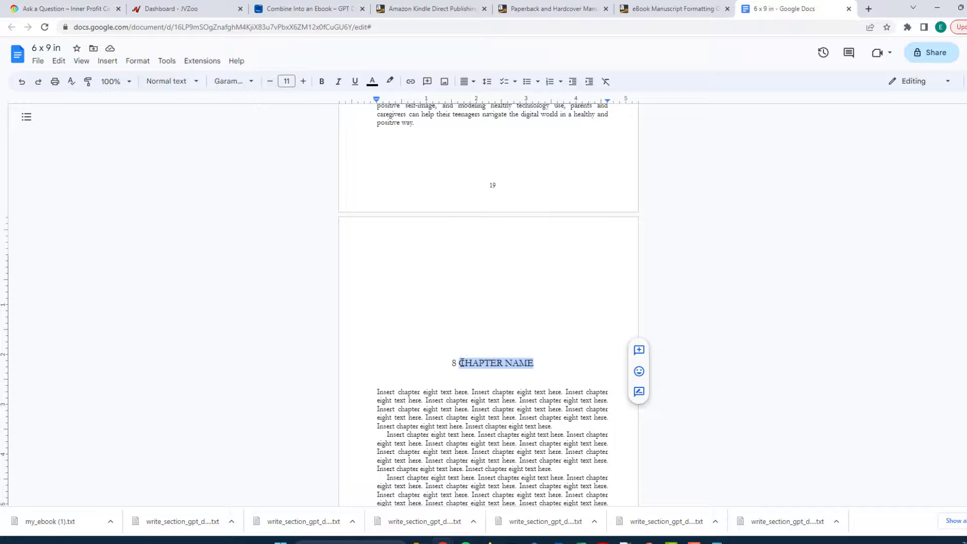
type("8 Conclusion and Next Steps")
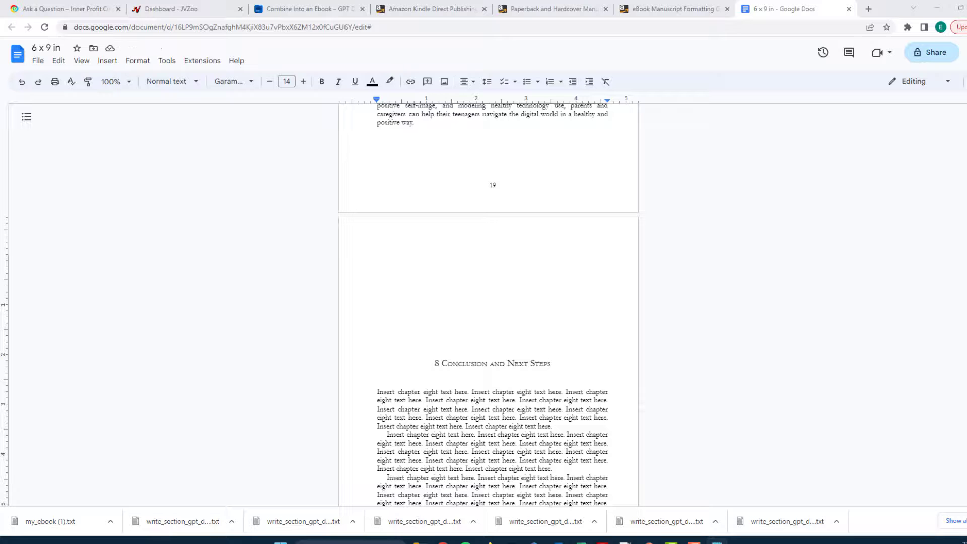
Replace all of chapter eight's placeholder body text with the chapter 8 text from the ebook text file.
left_click_drag(373, 394, 486, 519)
key("Delete")
left_click(454, 233)
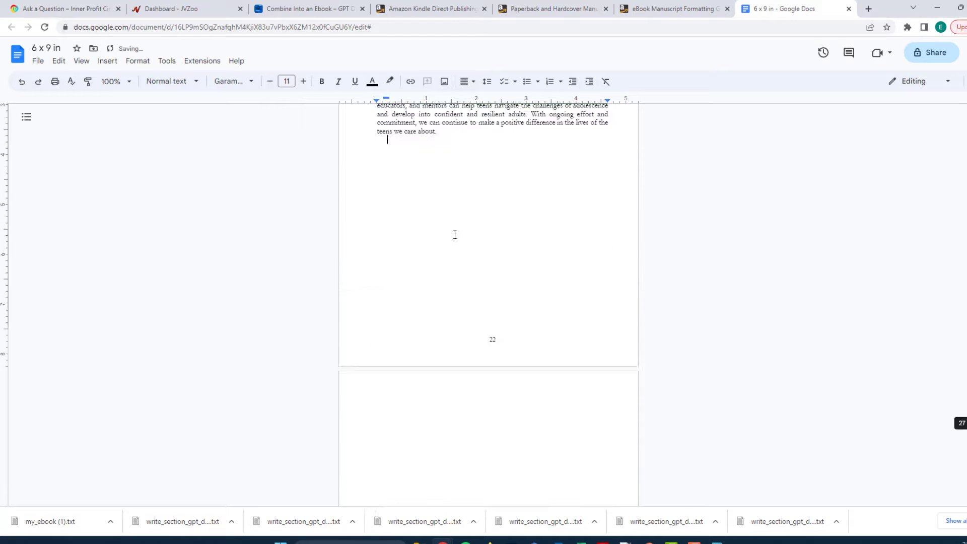
Delete all unused template content after chapter 8, through the "ABOUT THE AUTHOR" section, along with the leftover blank line.
scroll(447, 279, "down", 5)
left_click_drag(458, 220, 535, 531)
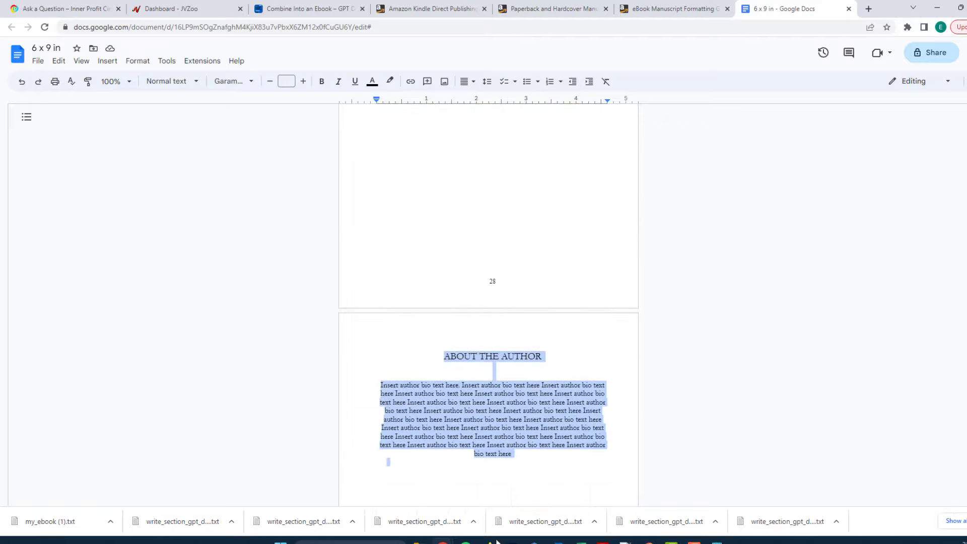
key("BackSpace")
scroll(594, 277, "up", 5)
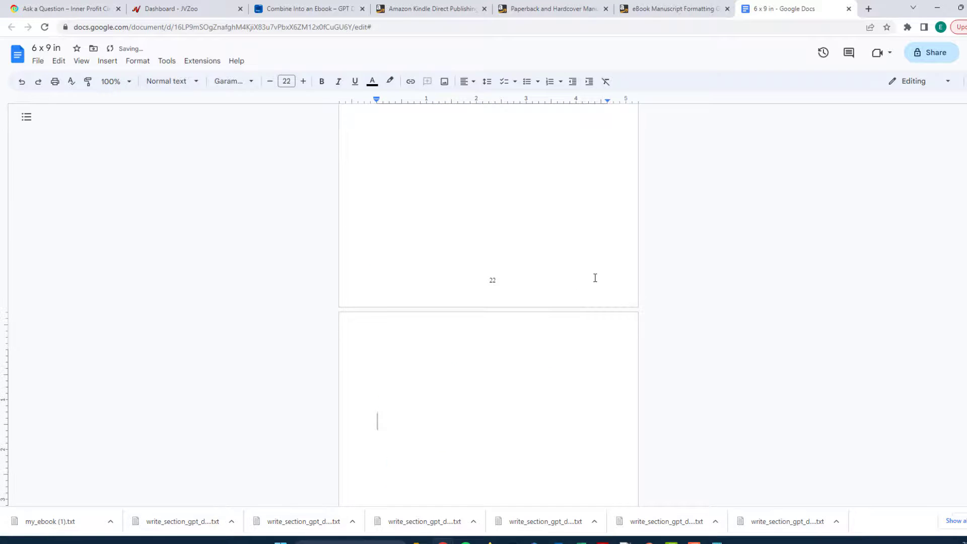
key("BackSpace")
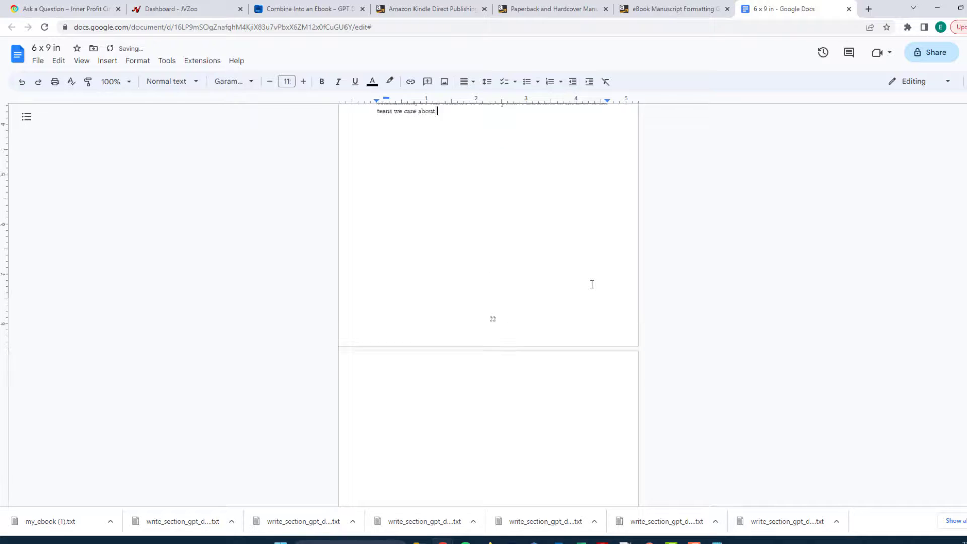
Delete the stray trailing character after chapter 8's closing paragraph and check the end of the chapter.
key("BackSpace")
scroll(574, 268, "up", 3)
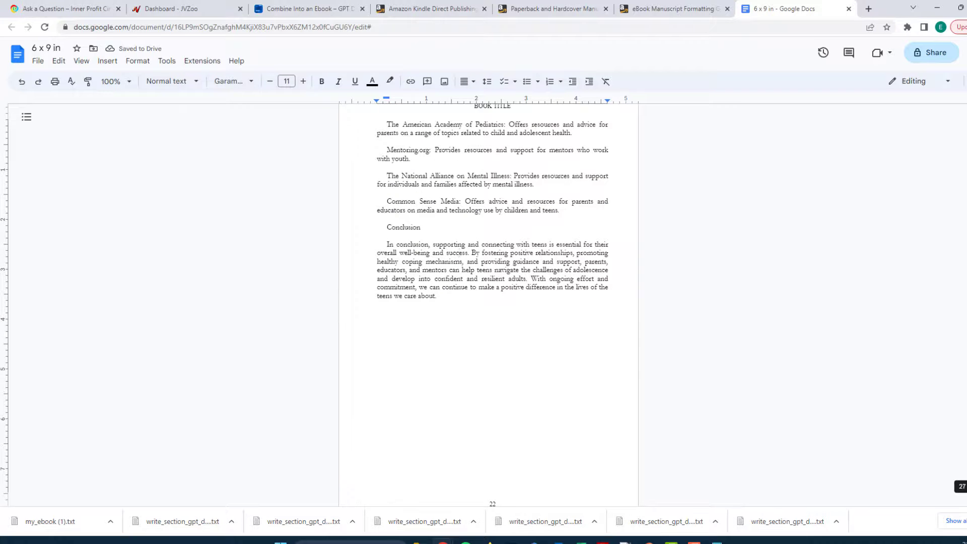
scroll(489, 302, "up", 15)
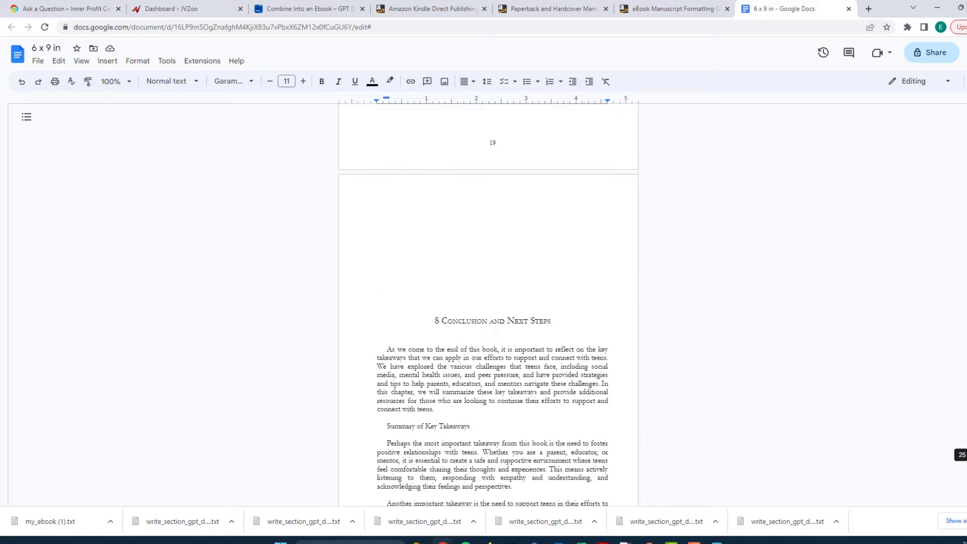
Review the manuscript from chapter 8 back to the front matter, checking the disclaimer, blank pages, and early chapters.
scroll(489, 303, "down", 3)
scroll(489, 302, "up", 20)
scroll(489, 302, "up", 20)
scroll(488, 303, "up", 20)
scroll(489, 302, "up", 15)
scroll(488, 303, "down", 10)
scroll(489, 302, "down", 10)
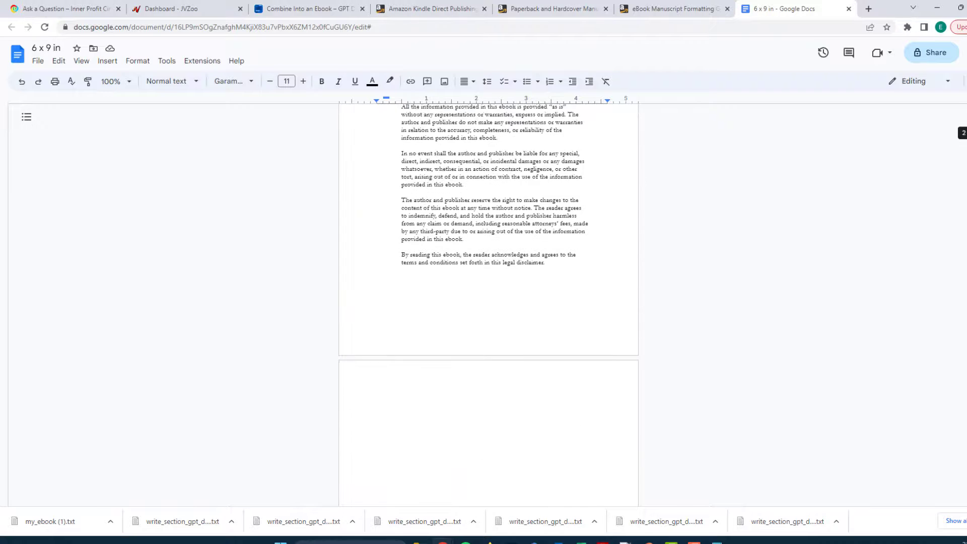
scroll(489, 302, "up", 3)
scroll(488, 302, "down", 15)
scroll(488, 302, "down", 6)
scroll(947, 444, "down", 20)
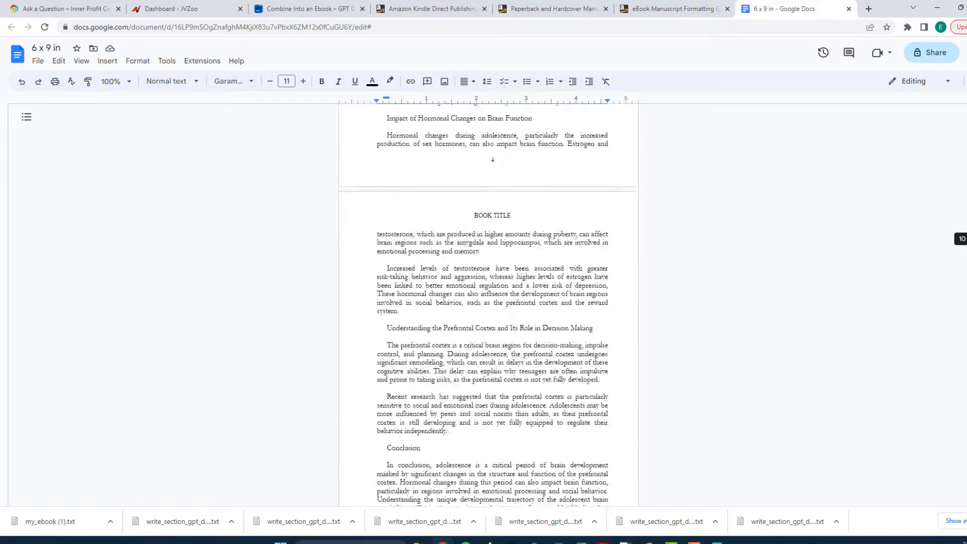
left_click_drag(946, 444, 943, 53)
Switch to the KDP paperback and hardcover manuscript templates help page and read its formatting tips and pre-publication checklist.
left_click(539, 7)
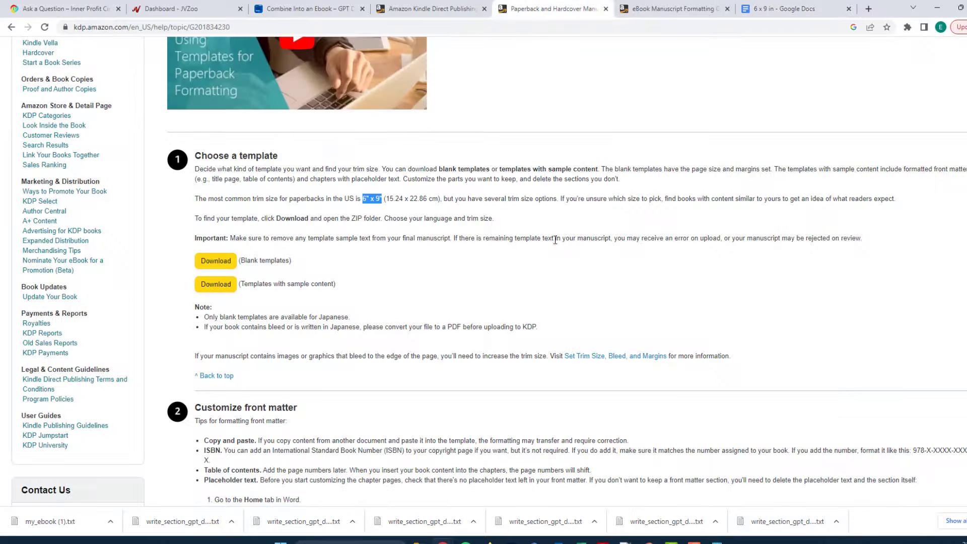
scroll(643, 330, "down", 3)
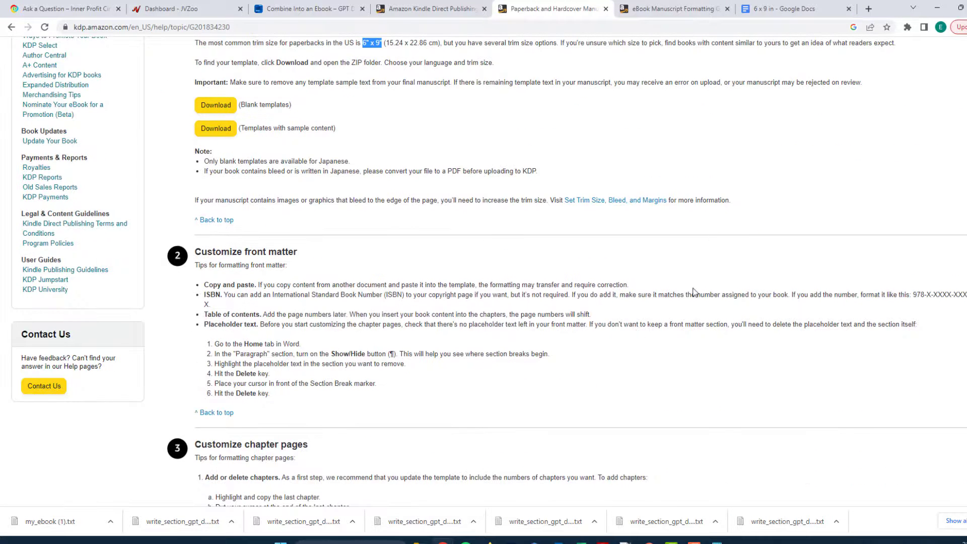
scroll(579, 274, "down", 10)
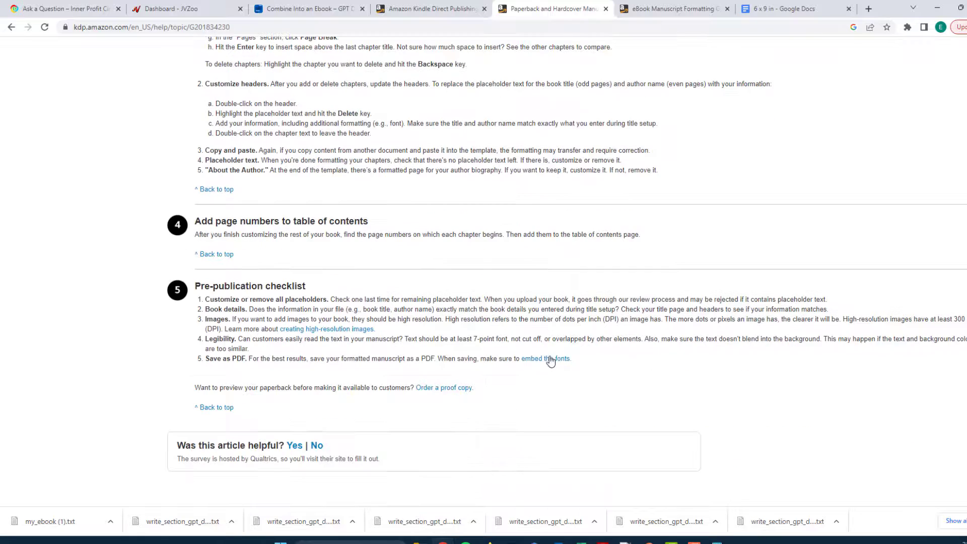
scroll(592, 372, "up", 3)
scroll(592, 371, "down", 2)
scroll(592, 371, "up", 9)
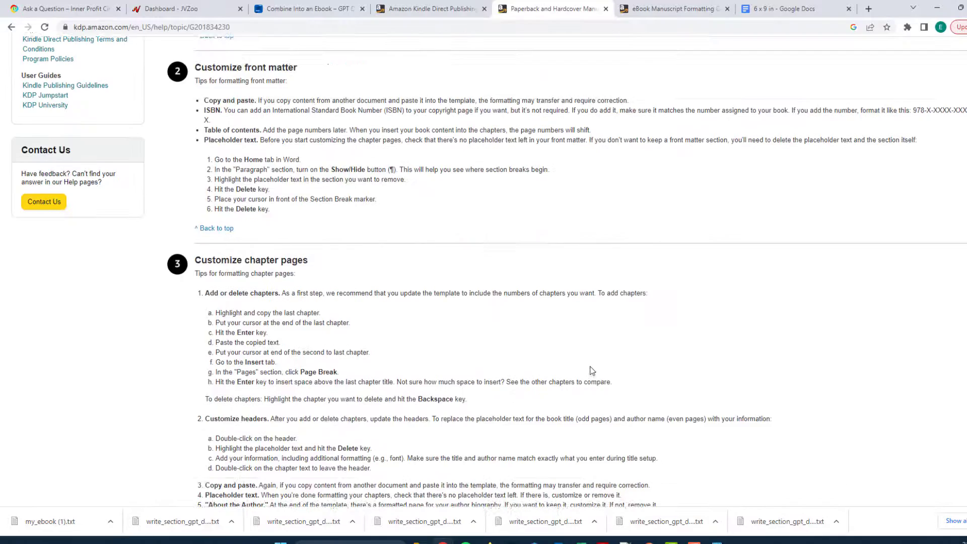
scroll(592, 372, "up", 5)
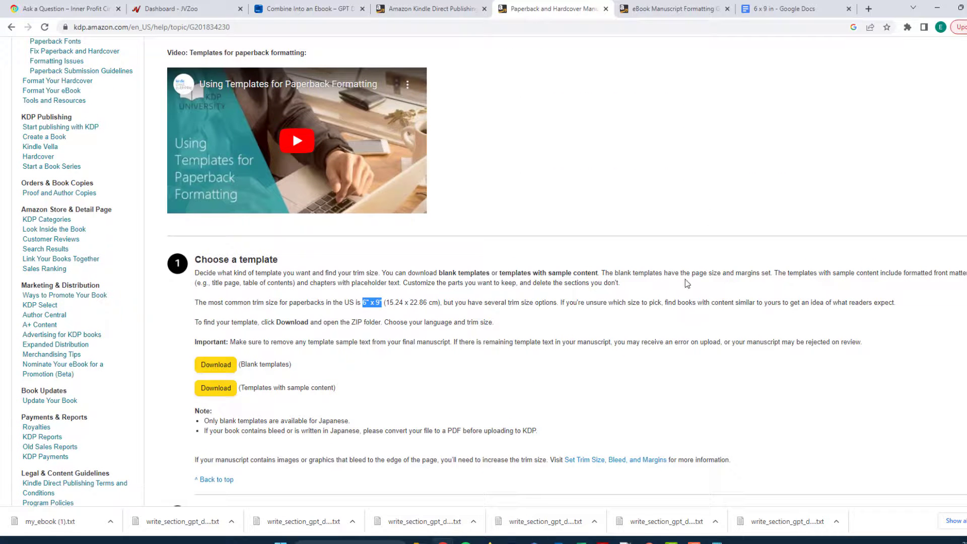
Switch back to the 6 x 9 in document and examine every chapter's layout, headers, and page numbers through to the conclusion.
left_click(688, 9)
left_click(769, 9)
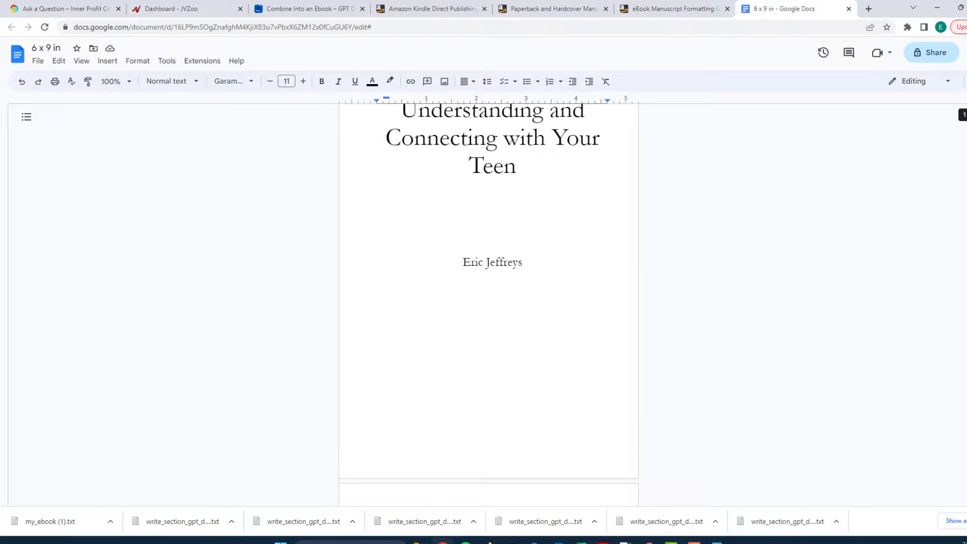
scroll(489, 302, "down", 20)
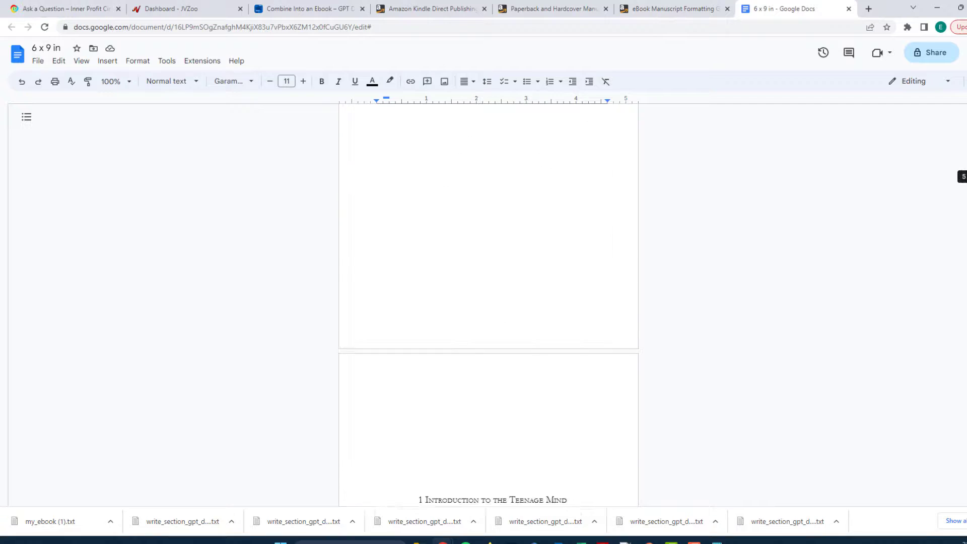
scroll(489, 302, "down", 15)
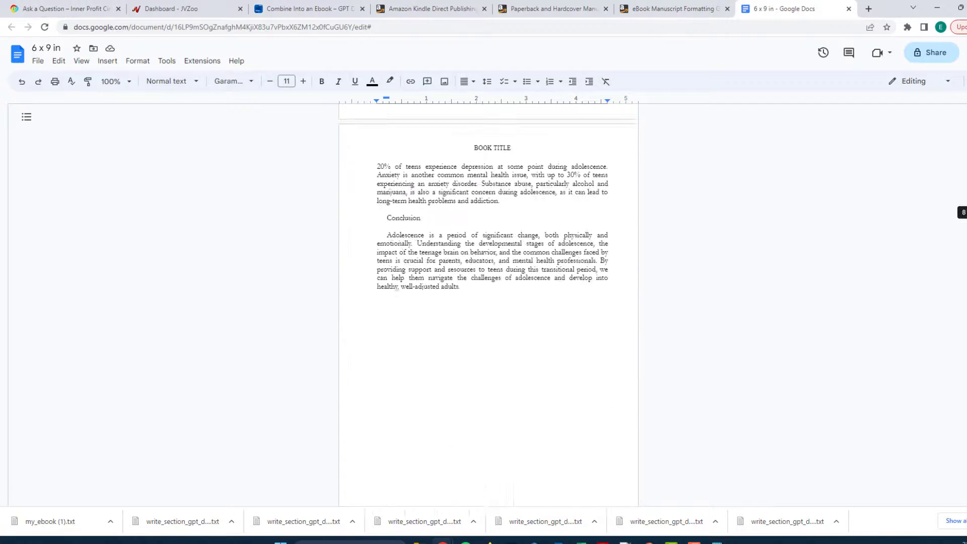
scroll(943, 270, "down", 15)
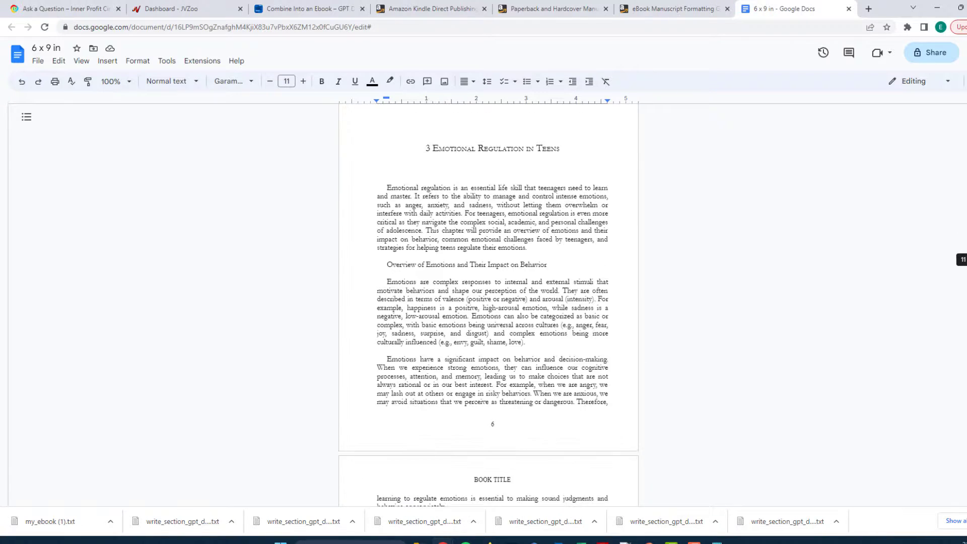
scroll(943, 270, "down", 20)
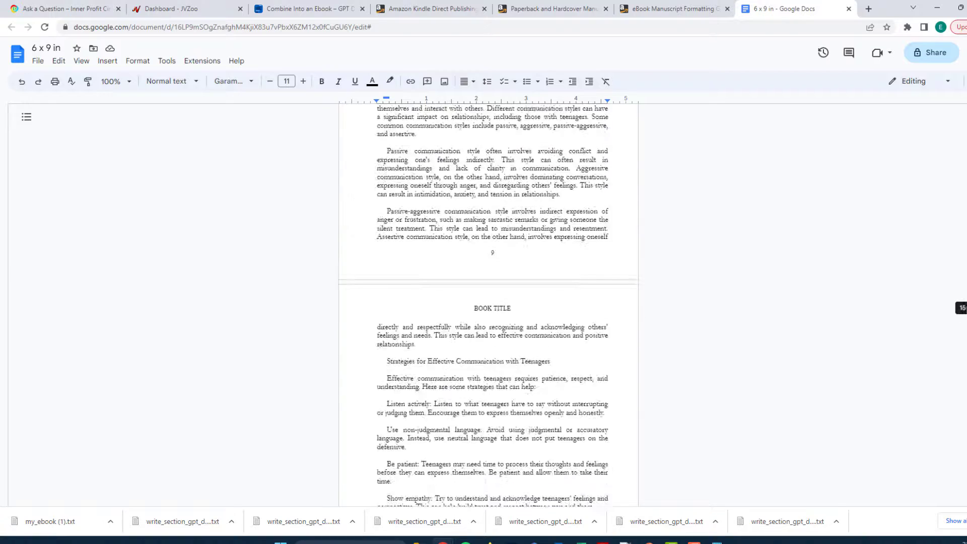
scroll(489, 302, "down", 20)
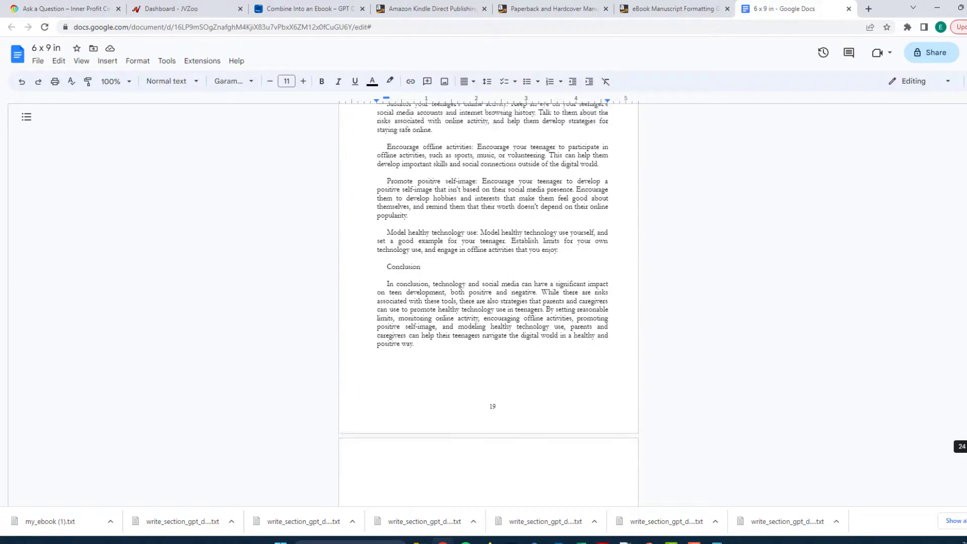
scroll(489, 303, "down", 20)
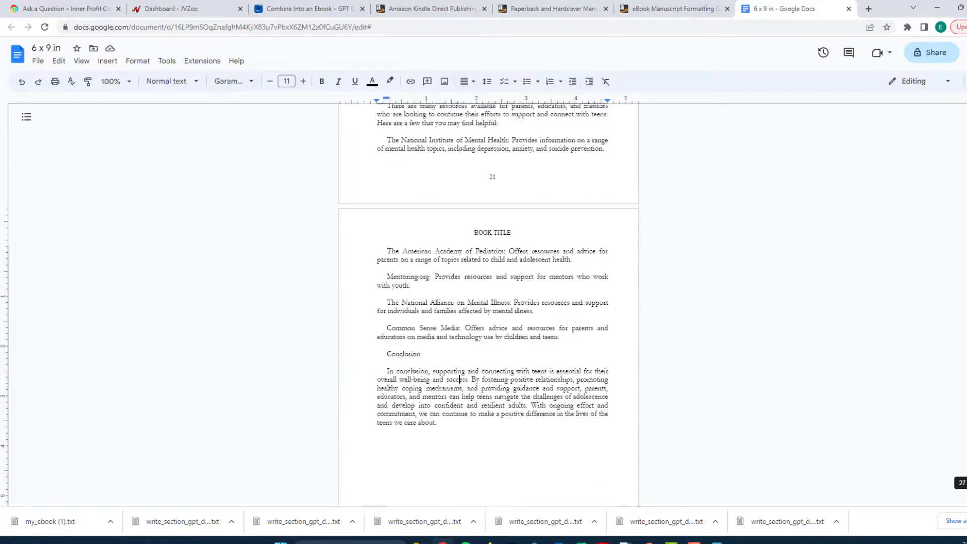
scroll(488, 303, "down", 6)
scroll(459, 412, "up", 12)
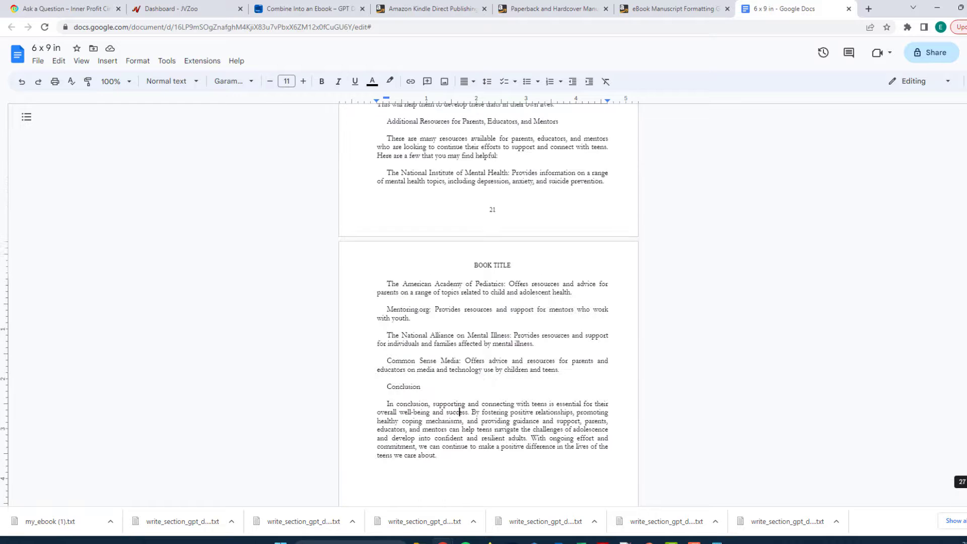
scroll(489, 302, "up", 11)
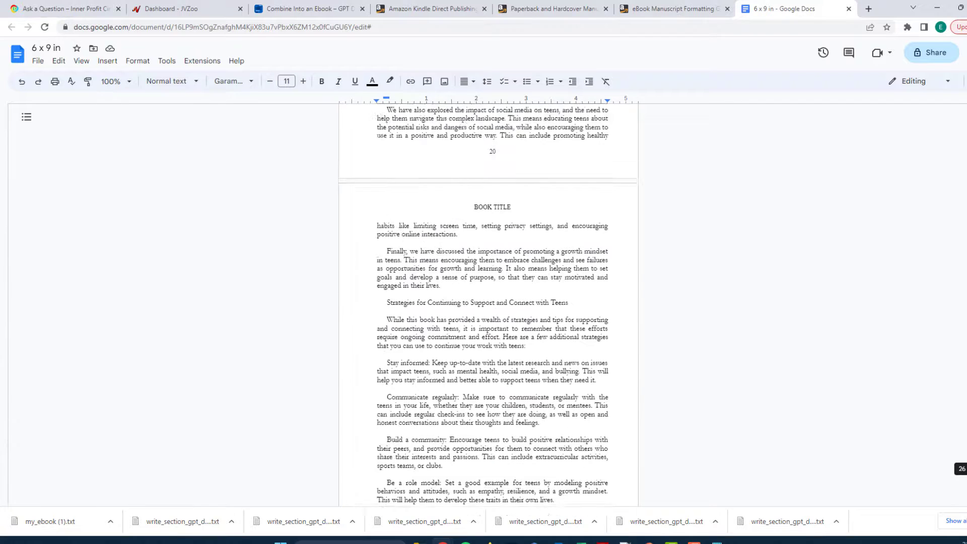
scroll(488, 302, "up", 10)
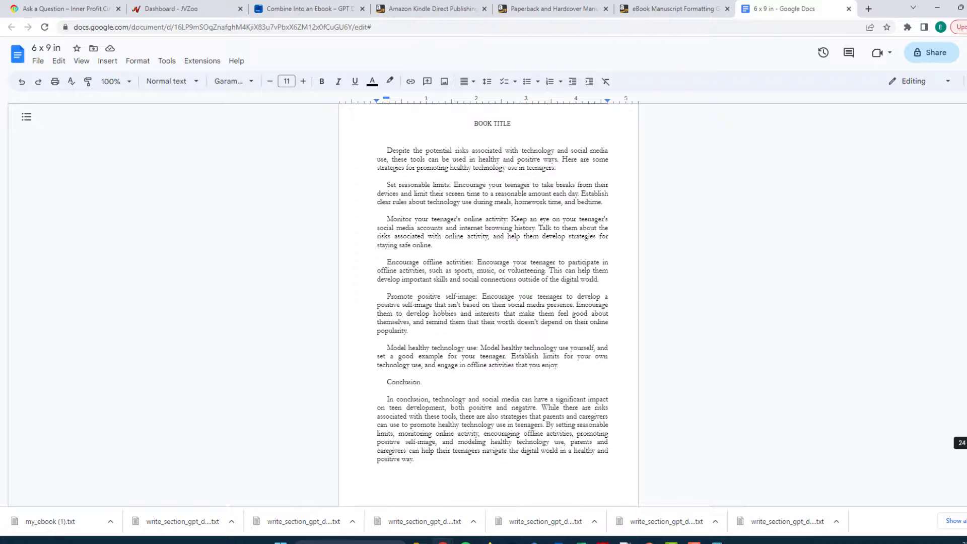
scroll(489, 302, "up", 15)
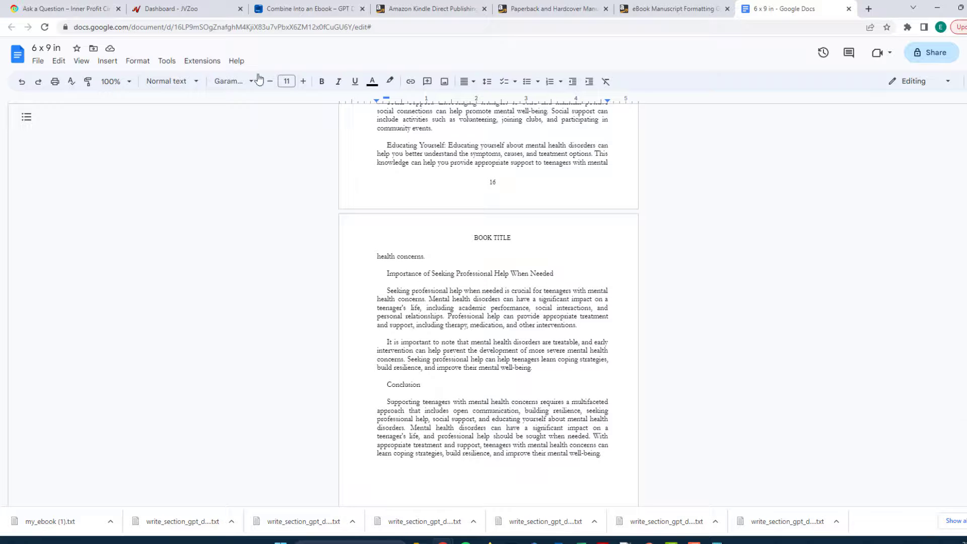
left_click(453, 292)
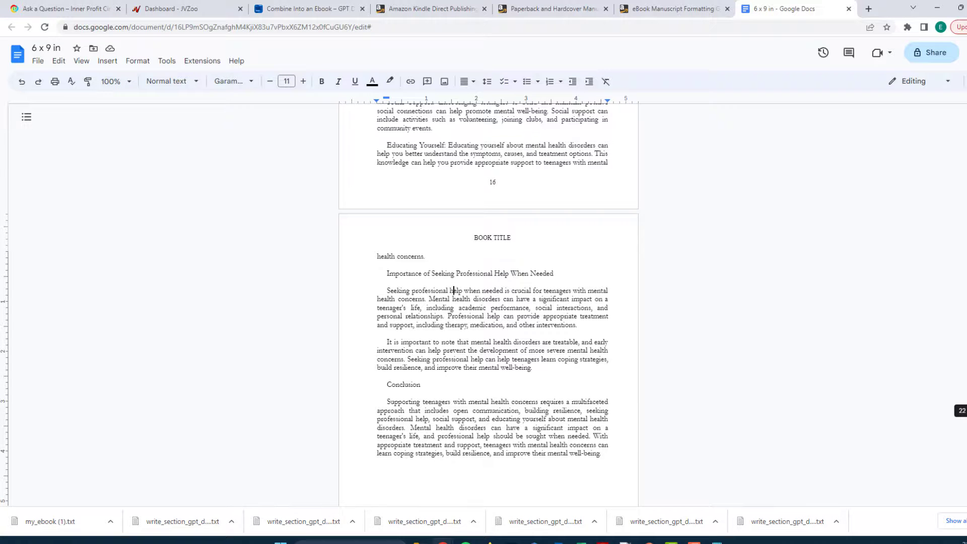
scroll(488, 302, "up", 20)
scroll(488, 303, "up", 20)
scroll(489, 302, "up", 20)
scroll(488, 303, "down", 3)
scroll(488, 302, "up", 3)
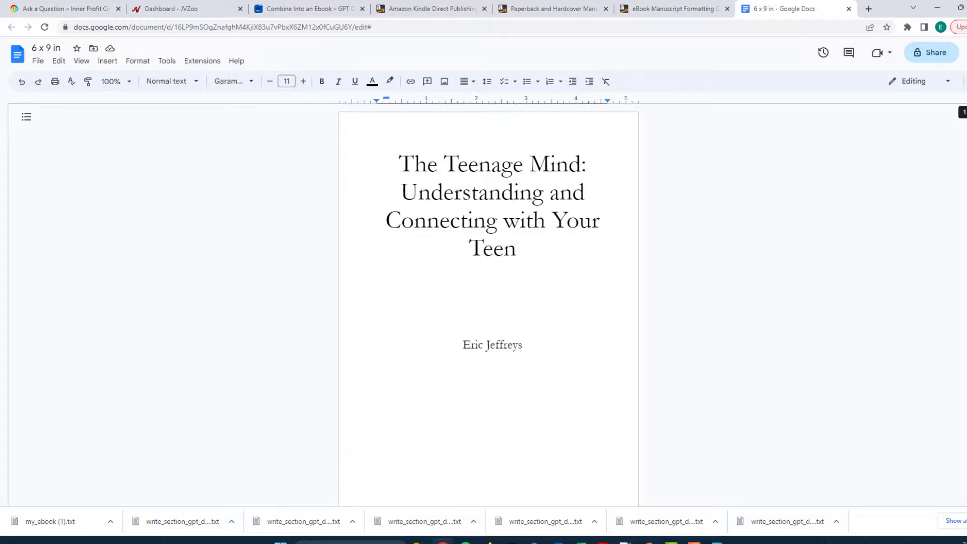
Make a final pass over the whole manuscript, from the title page to the blank last page and back.
scroll(489, 302, "down", 20)
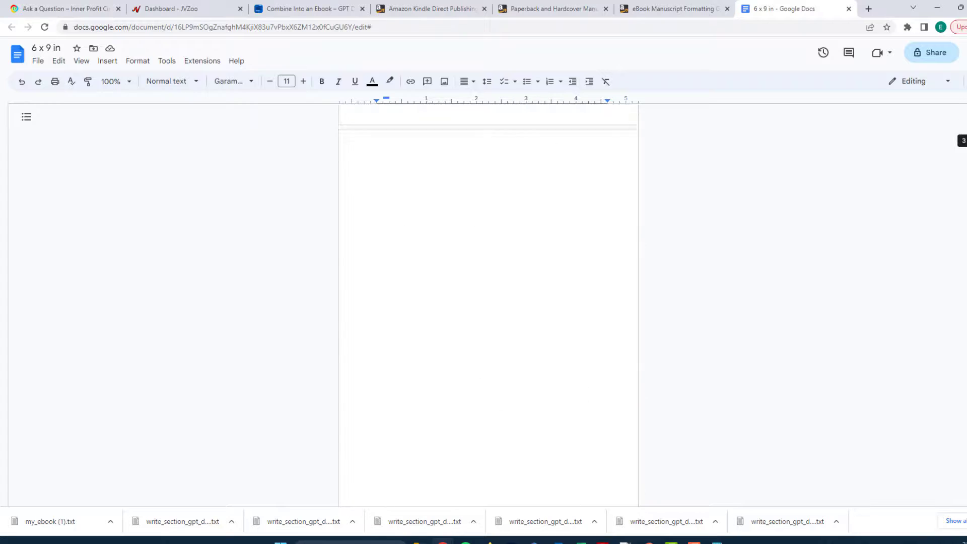
scroll(489, 303, "down", 20)
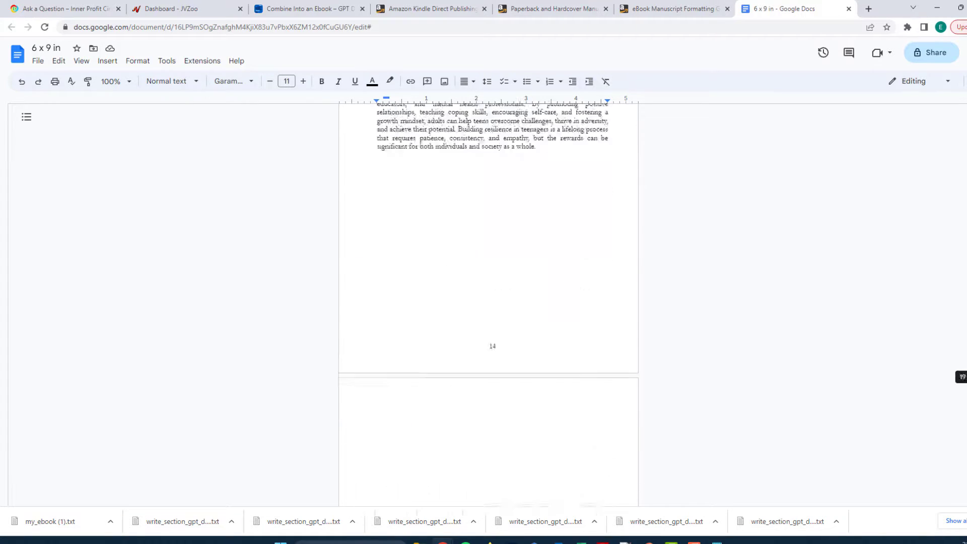
scroll(488, 303, "down", 20)
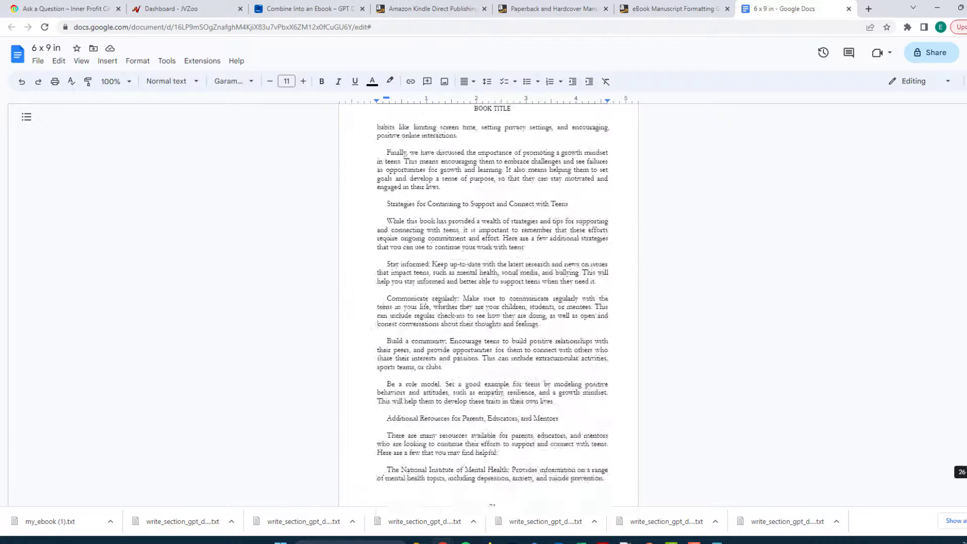
scroll(489, 303, "down", 8)
scroll(489, 302, "up", 20)
scroll(489, 302, "up", 20)
scroll(489, 302, "down", 20)
scroll(489, 303, "down", 15)
scroll(489, 302, "up", 10)
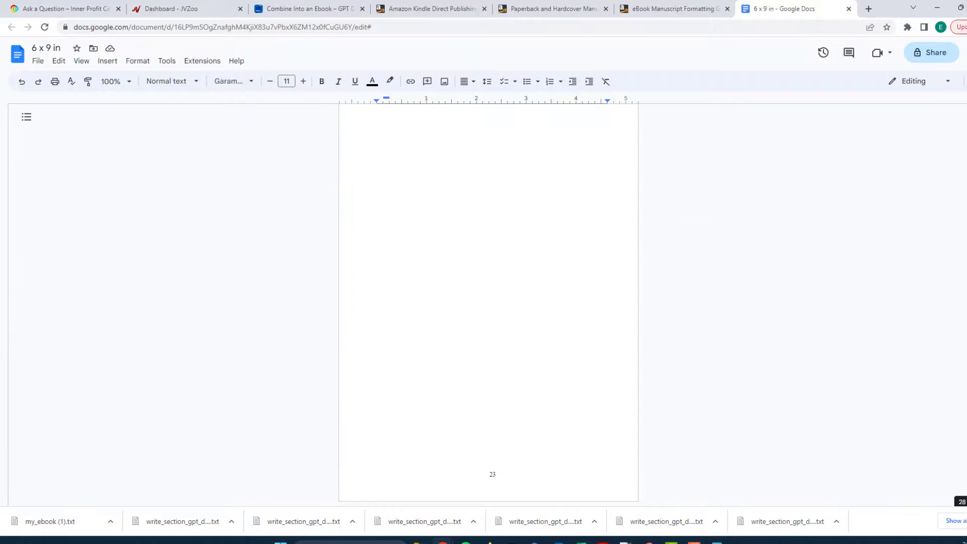
scroll(488, 302, "up", 15)
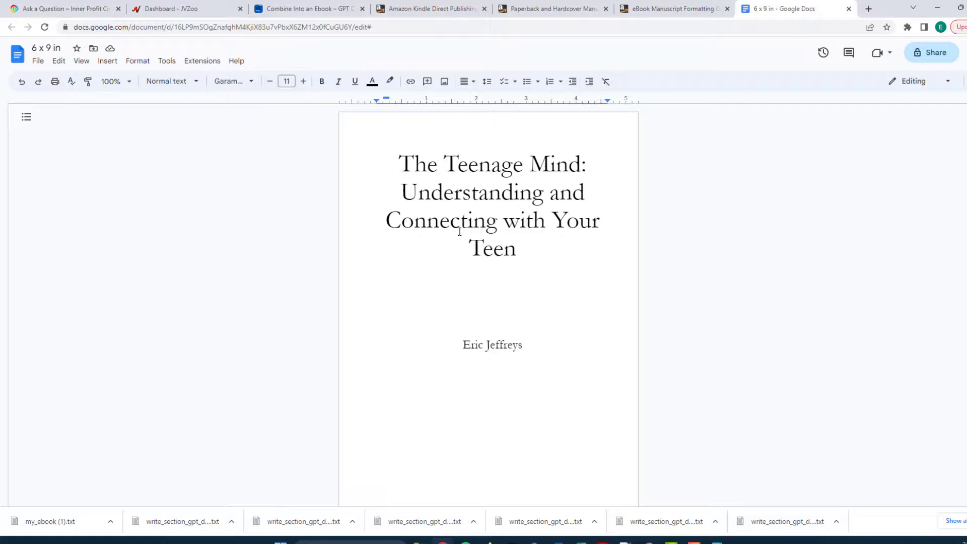
Download the finished 6 x 9 in manuscript as a Microsoft Word (.docx) file.
left_click(36, 62)
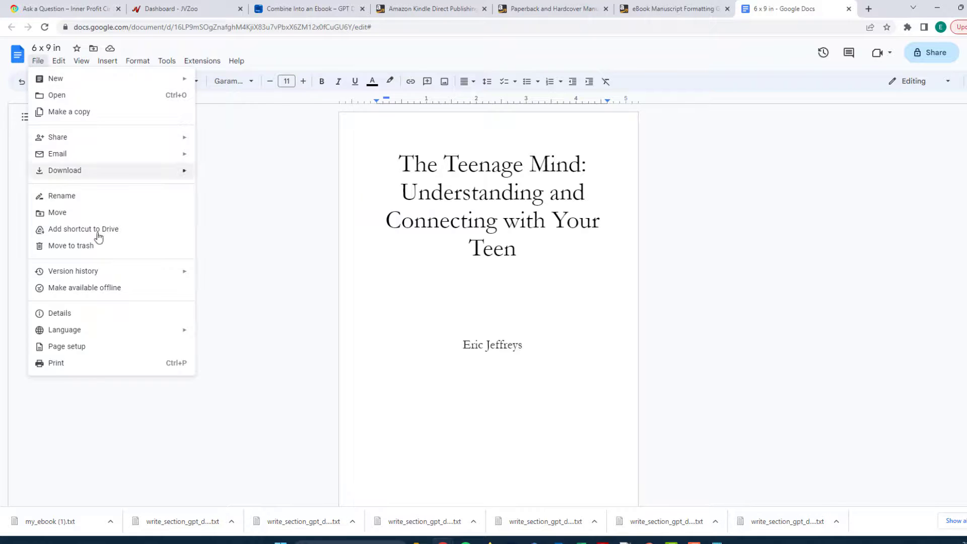
mouse_move(155, 174)
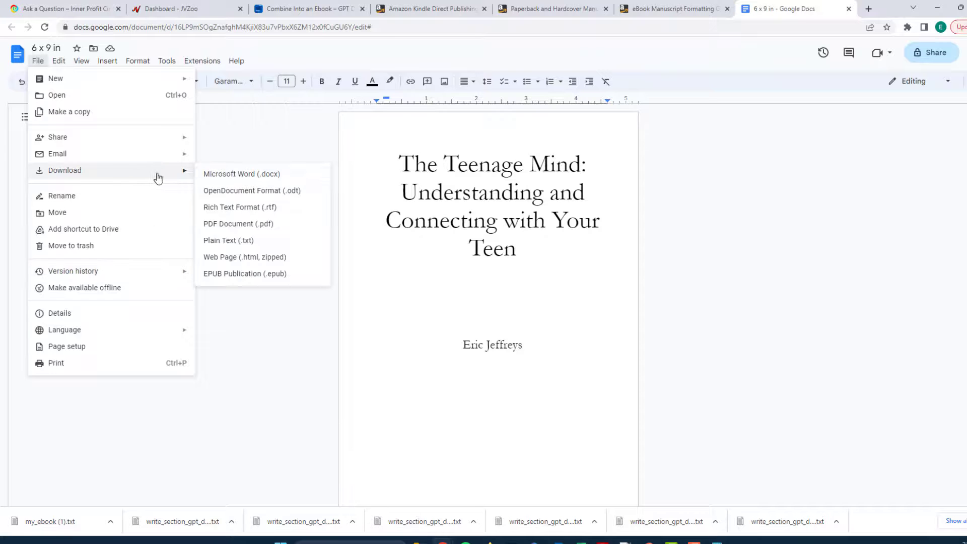
left_click(251, 174)
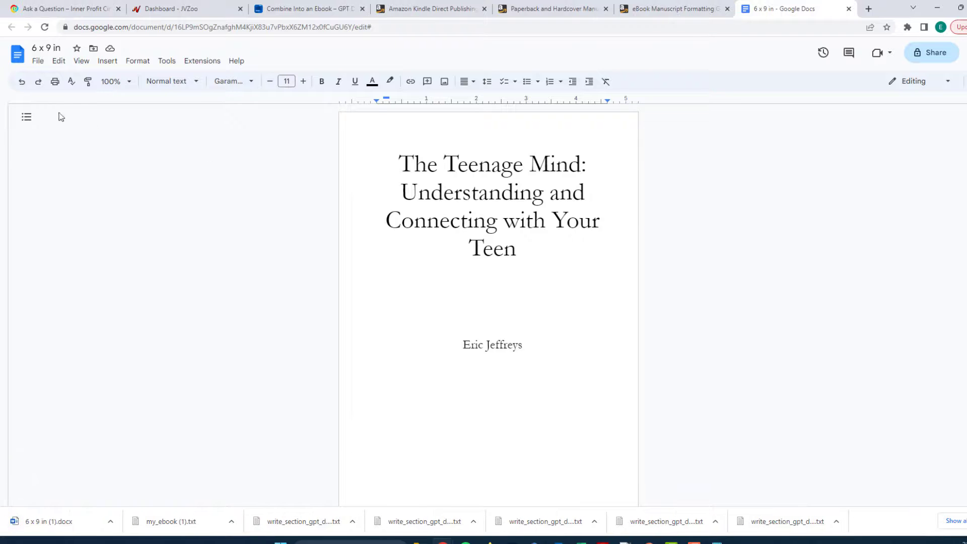
Download the same manuscript as a PDF document.
left_click(39, 62)
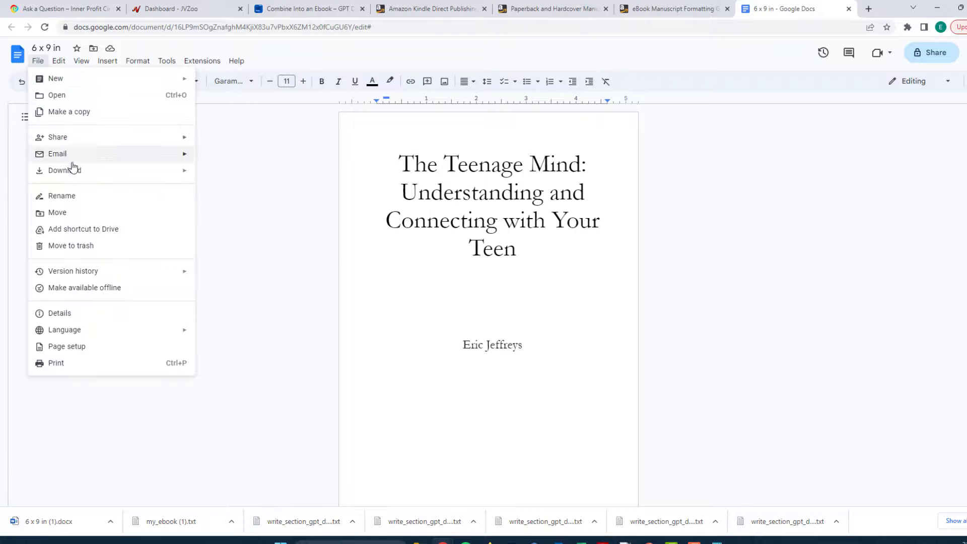
mouse_move(134, 173)
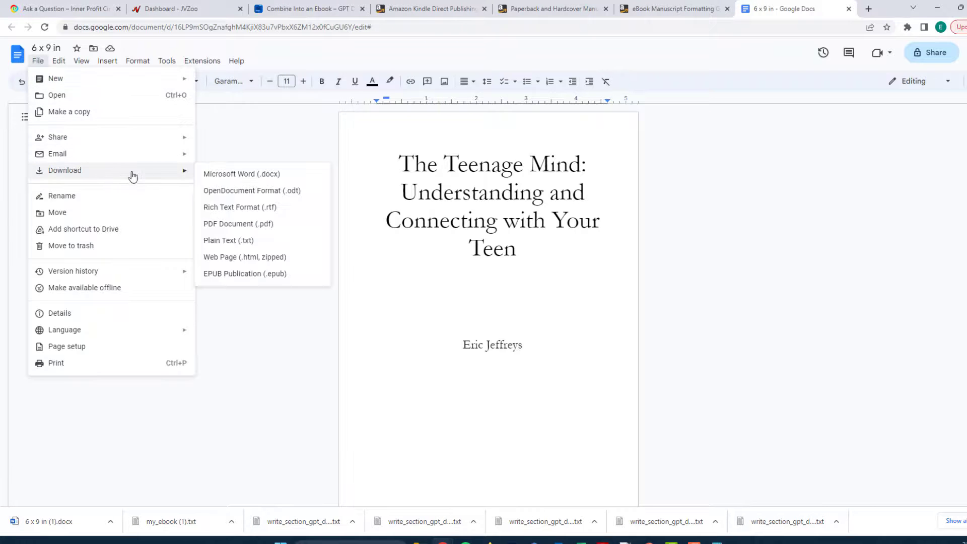
left_click(240, 225)
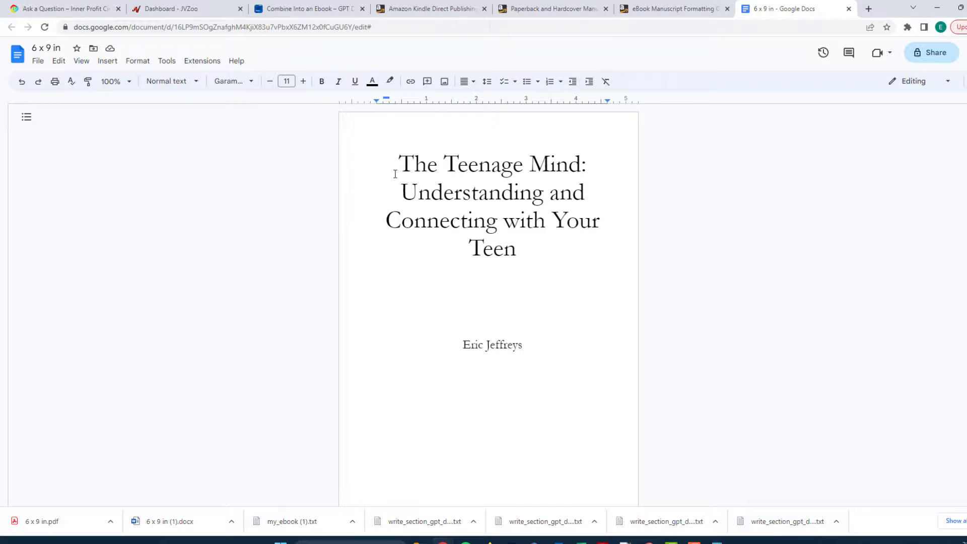
Switch to the Kindle Direct Publishing bookshelf and view the options for creating a new title.
left_click(460, 10)
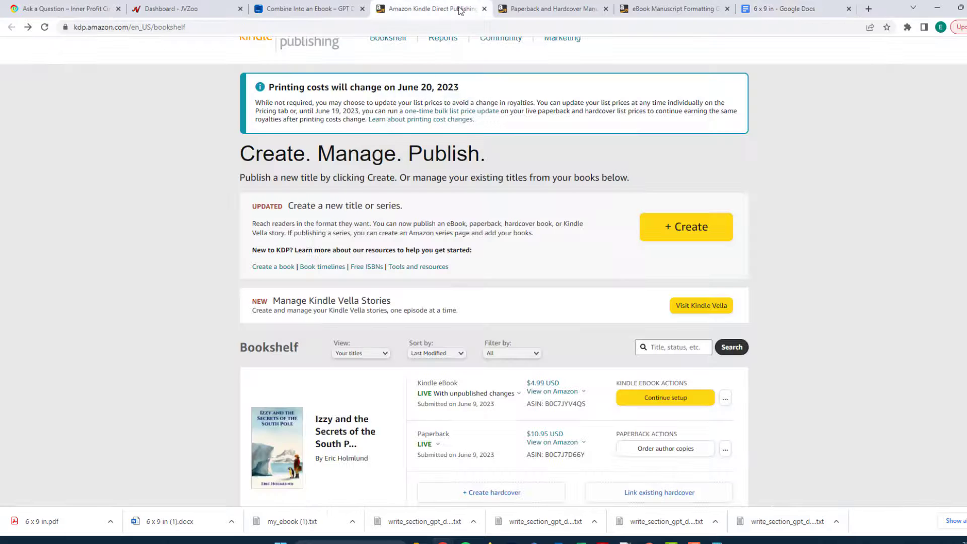
scroll(158, 237, "up", 1)
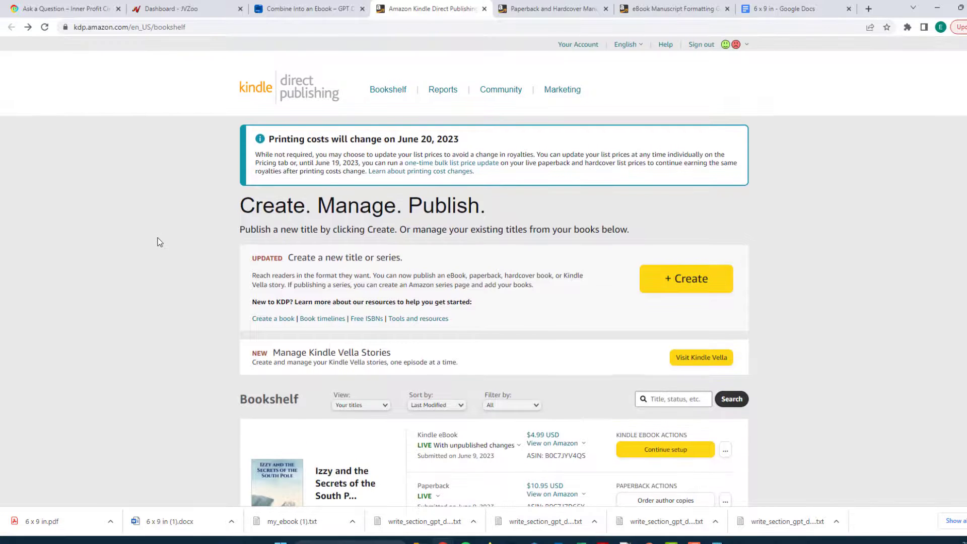
Start a new Kindle eBook and enter the book title "The Teenage Mind: Understanding and Connecting with Your Teen".
scroll(166, 254, "down", 1)
scroll(167, 259, "up", 1)
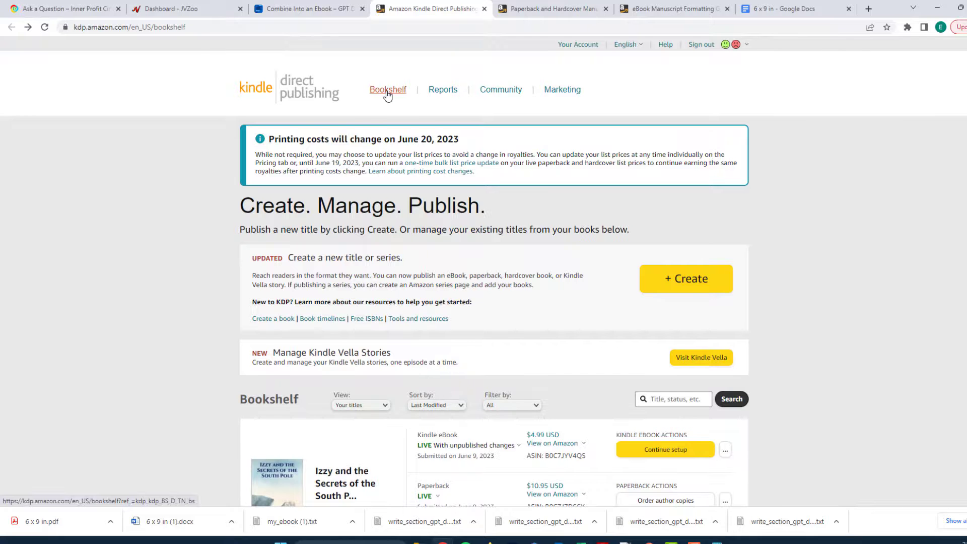
left_click(684, 281)
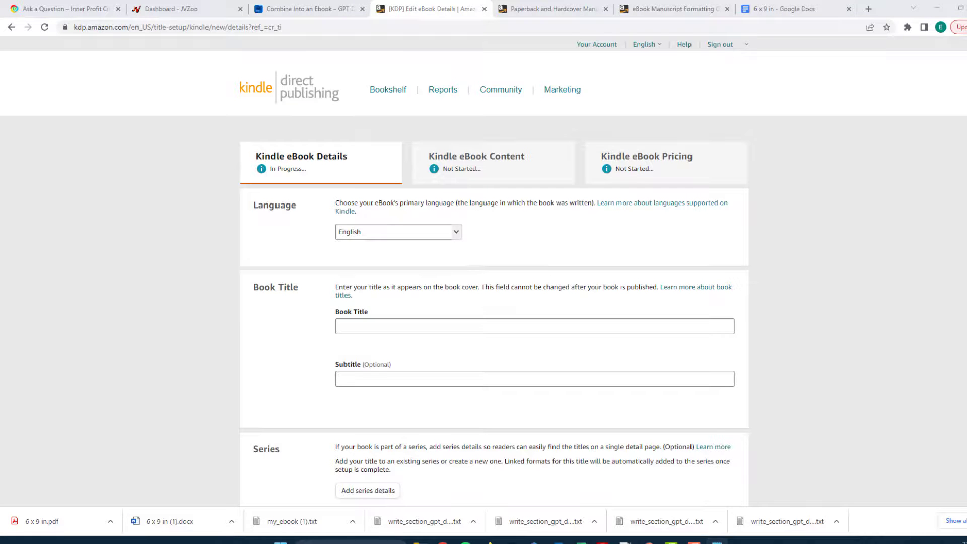
left_click(342, 311)
type("The Teenage Mind: Understanding and Connecting with Your Teen")
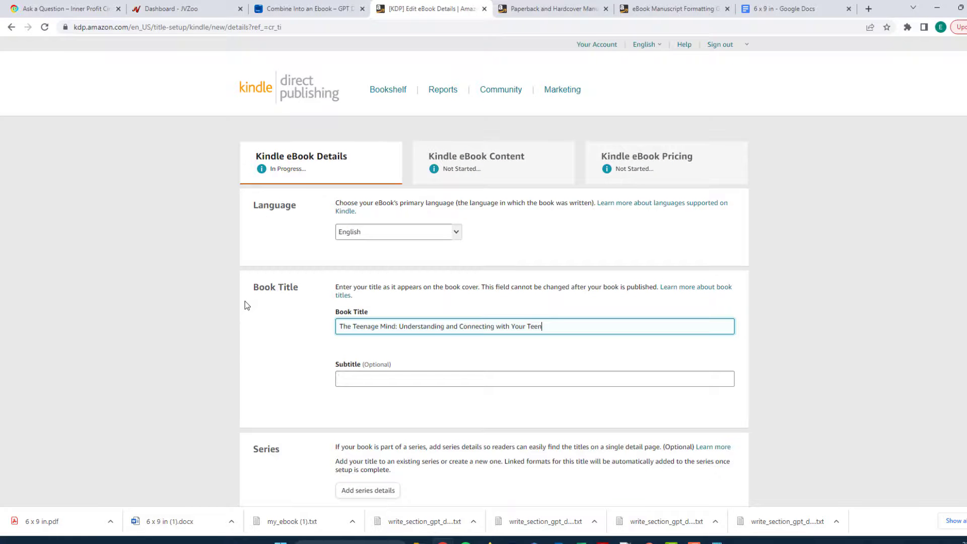
Review the entered book title and the optional subtitle, series and edition number fields of the eBook details.
scroll(233, 317, "down", 2)
scroll(231, 318, "down", 1)
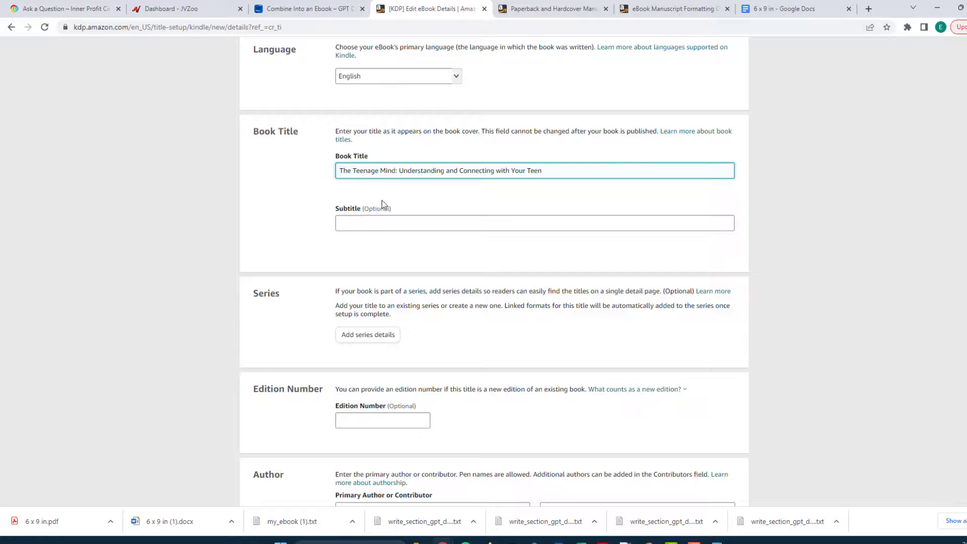
left_click_drag(401, 168, 569, 168)
left_click(570, 168)
scroll(452, 334, "down", 3)
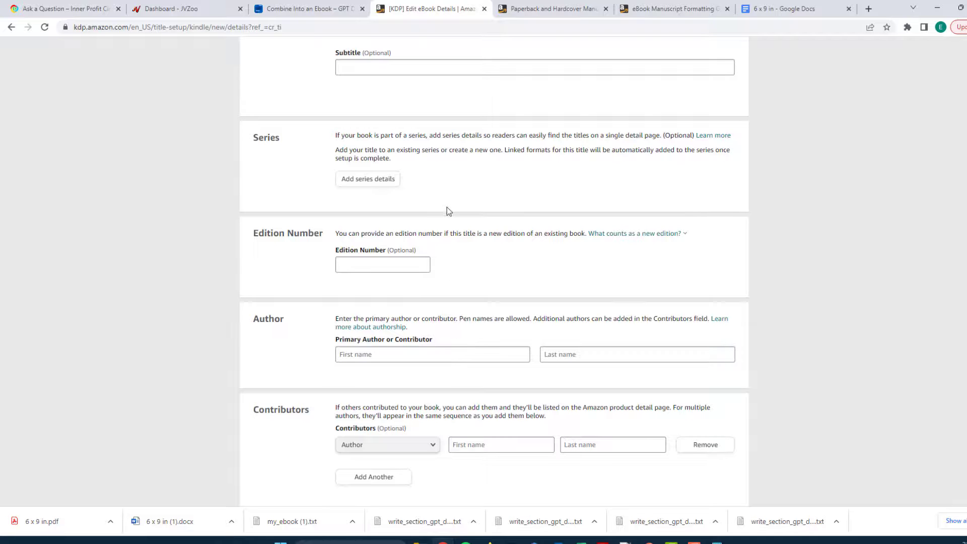
scroll(458, 209, "up", 4)
scroll(470, 320, "down", 1)
scroll(467, 343, "down", 2)
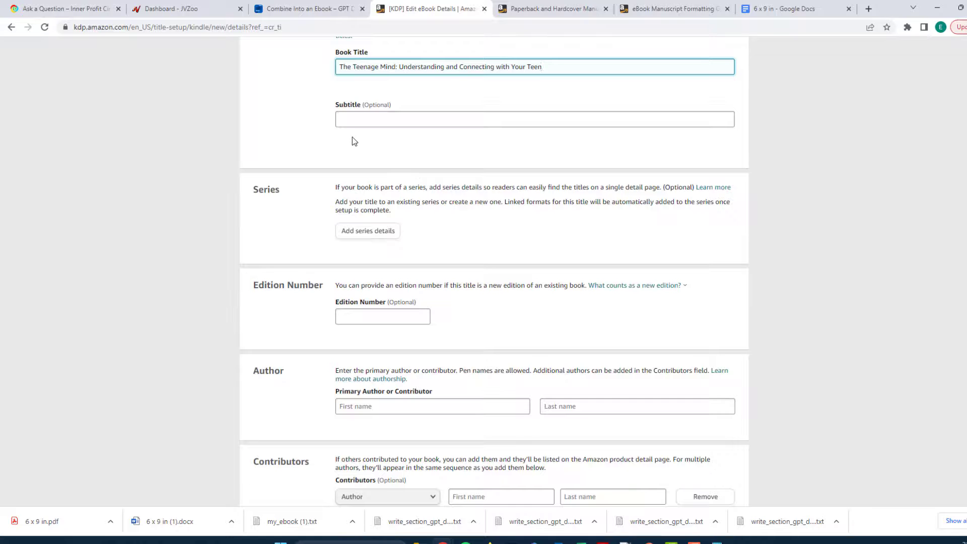
Enter the primary author's first and last name in the eBook details.
scroll(432, 338, "down", 2)
left_click(389, 302)
type("Eric")
left_click(636, 295)
type("Jeff")
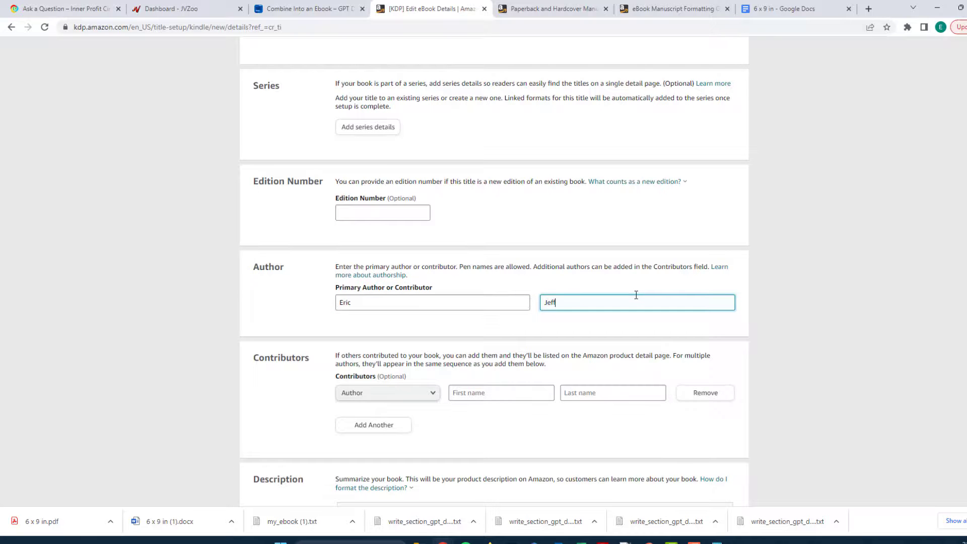
scroll(530, 274, "down", 2)
scroll(405, 300, "down", 2)
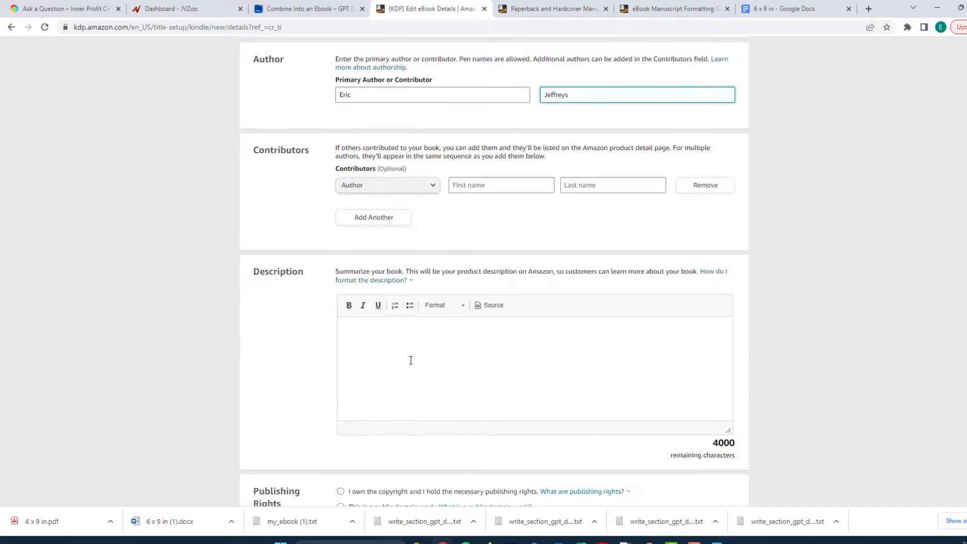
scroll(411, 360, "down", 3)
scroll(411, 361, "up", 2)
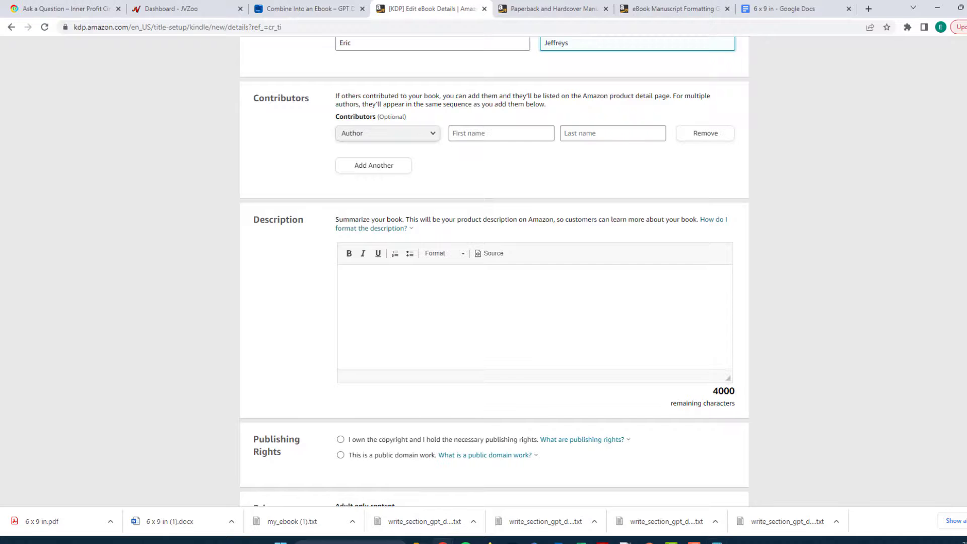
Switch to GPT Dash and open its product description generator for a digital product.
left_click(718, 542)
left_click_drag(431, 126, 458, 116)
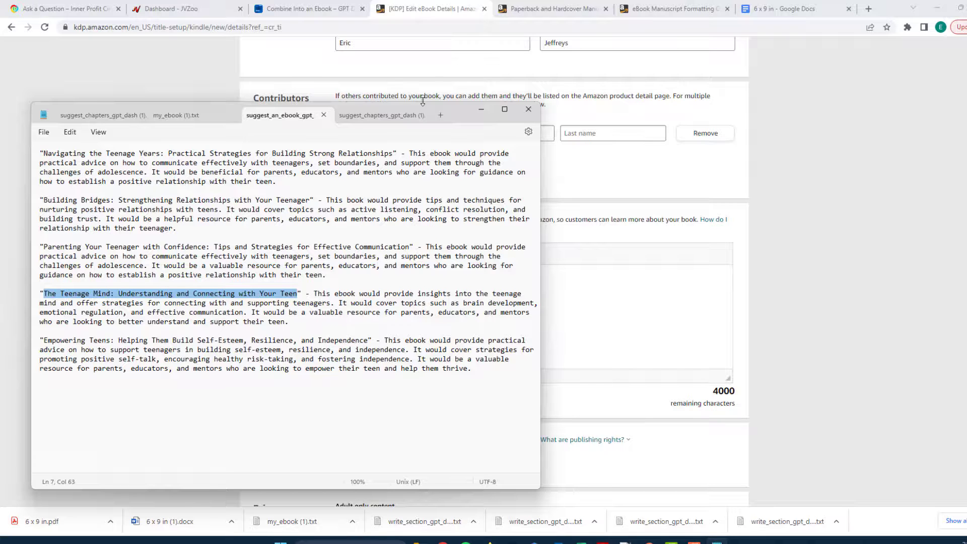
left_click(481, 109)
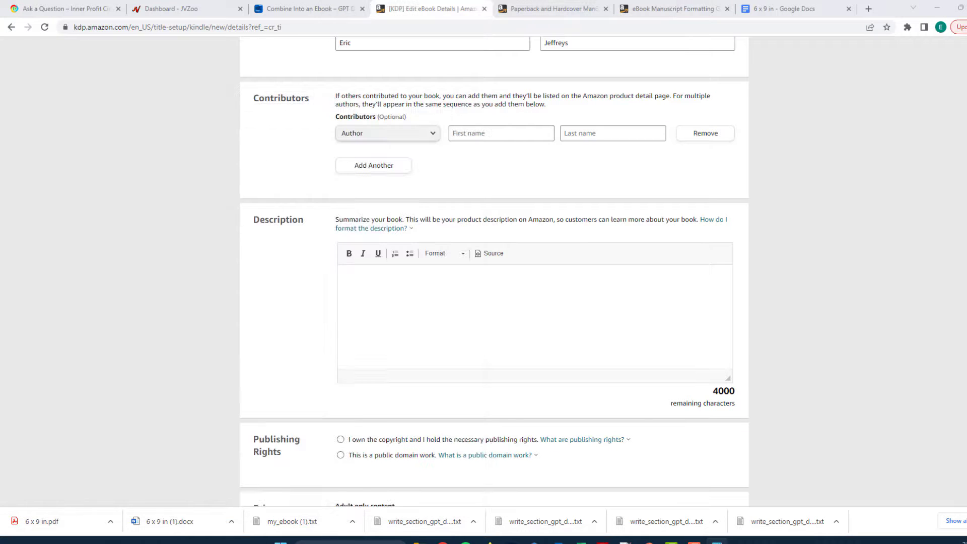
left_click(308, 13)
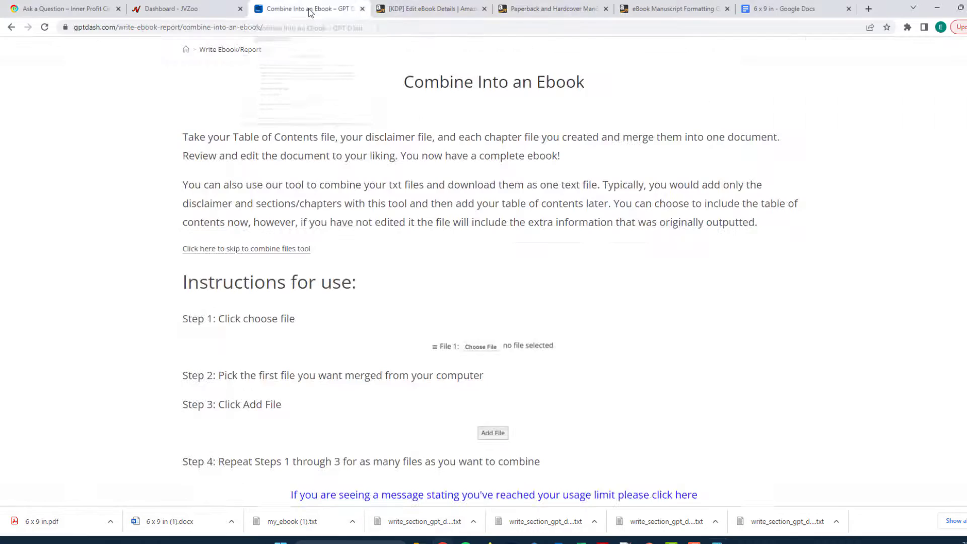
scroll(519, 306, "down", 3)
scroll(516, 313, "up", 3)
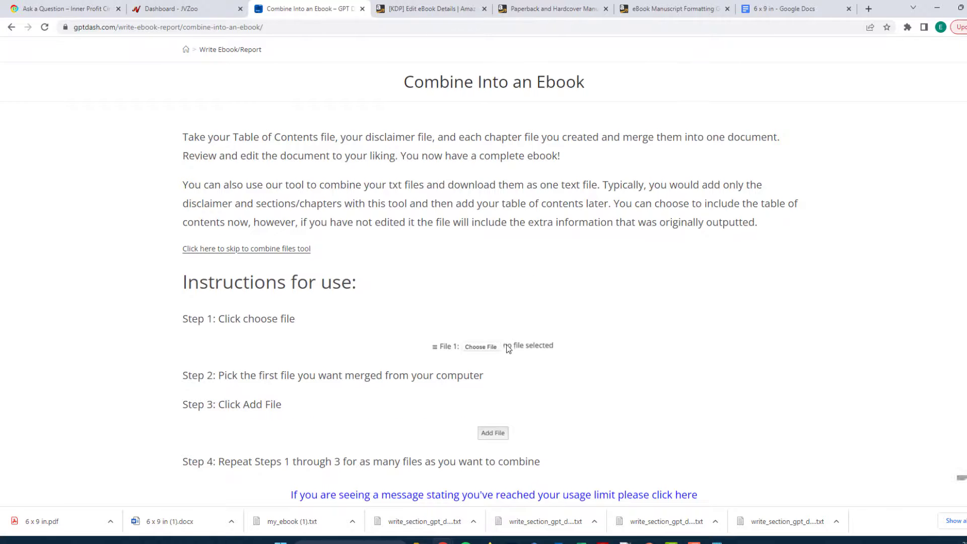
left_click(227, 52)
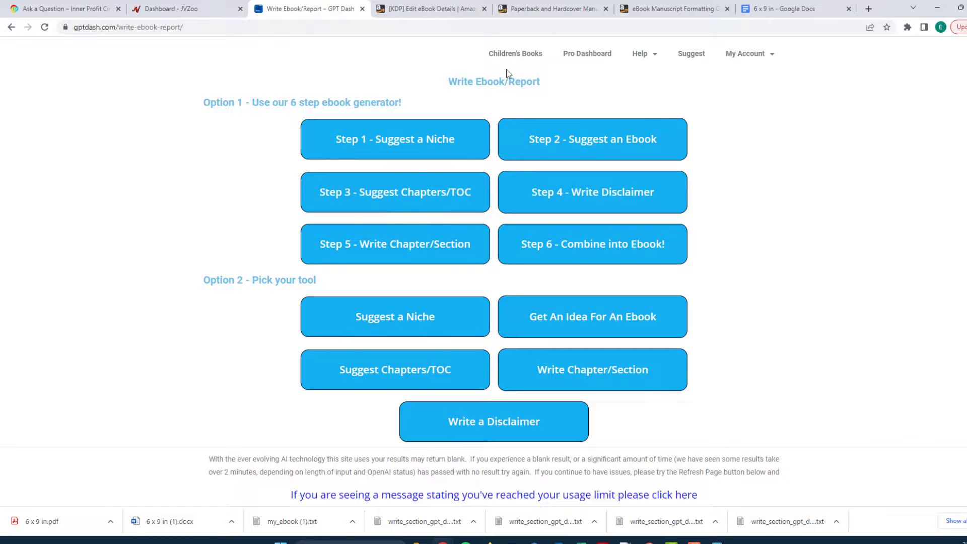
left_click(607, 57)
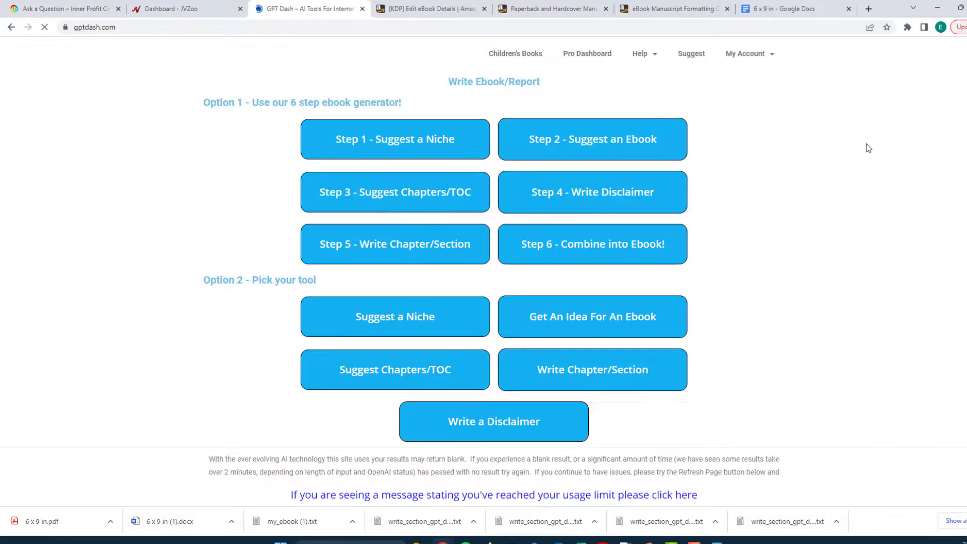
scroll(834, 252, "down", 2)
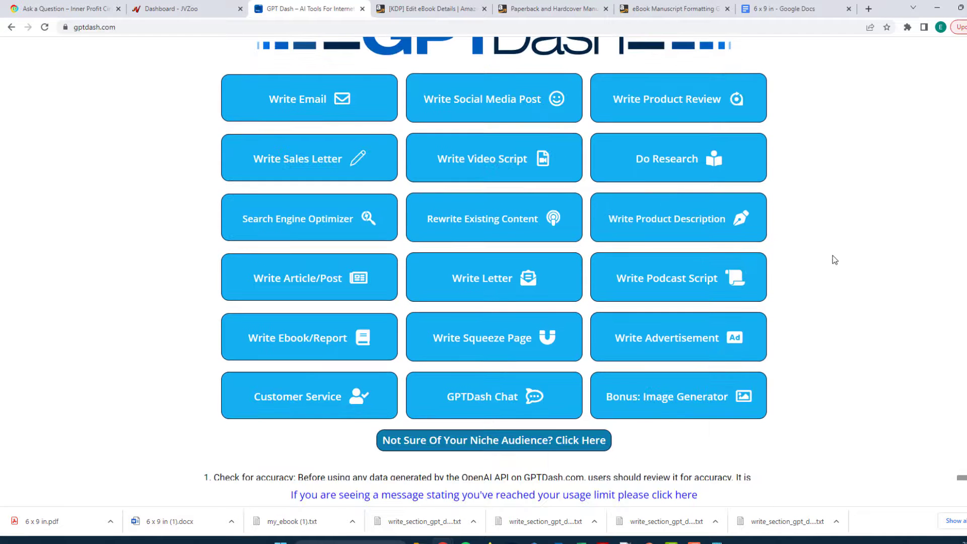
left_click(631, 223)
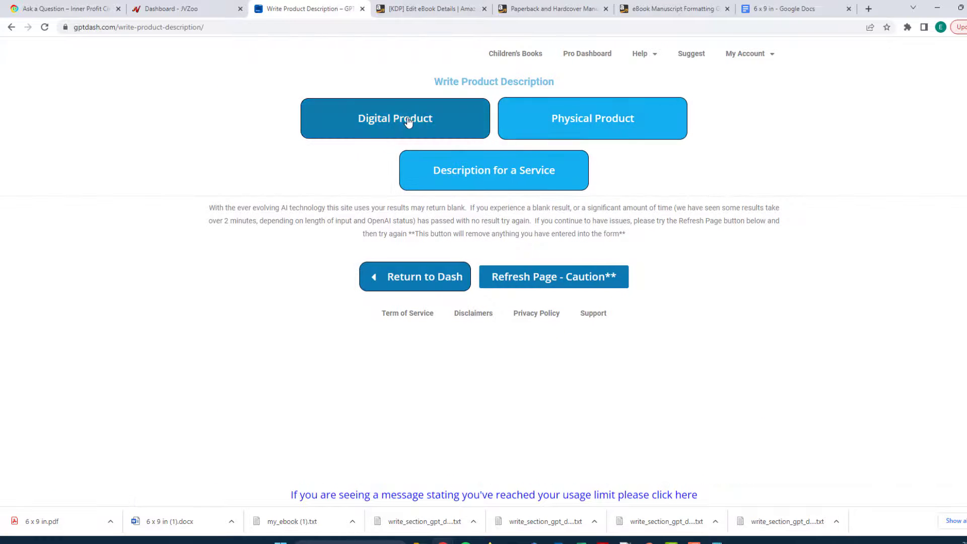
left_click(400, 120)
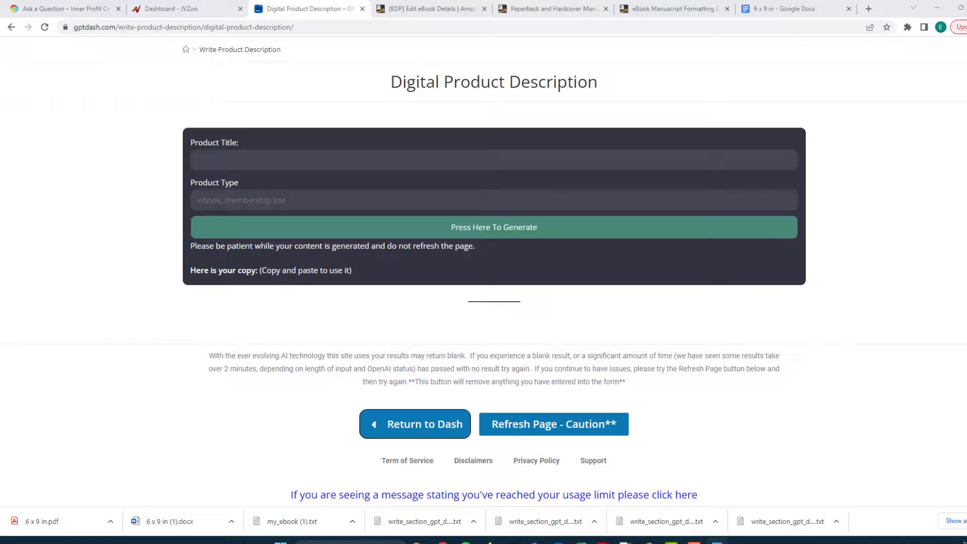
Generate a product description for "The Teenage Mind: Understanding and Connecting with Your Teen" with product type Book.
left_click(320, 160)
type("The Teenage Mind: Understanding and Connecting with Your Teen")
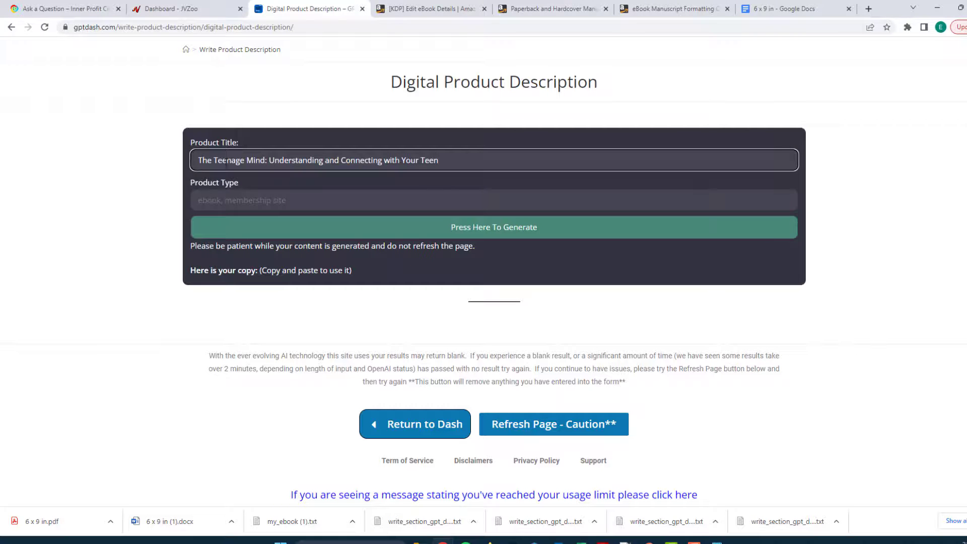
left_click(215, 200)
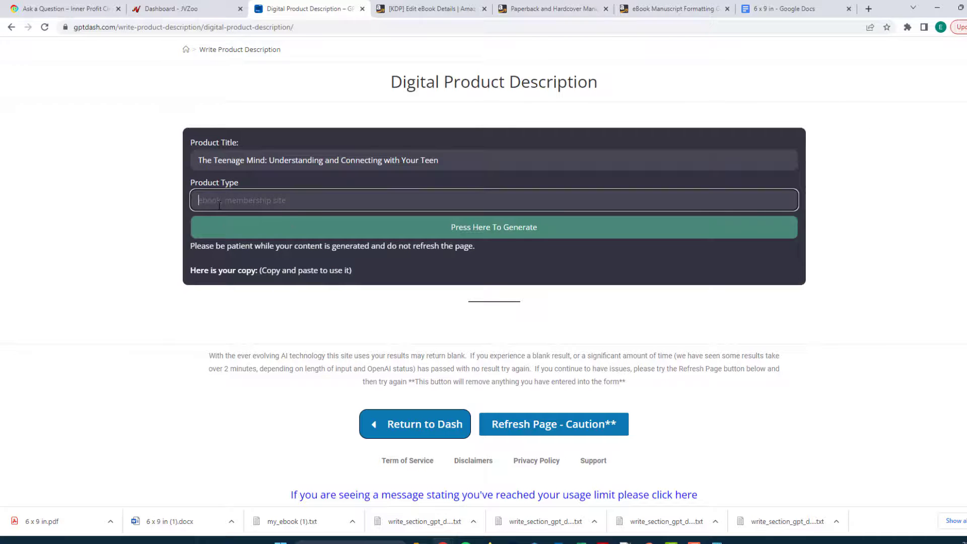
type("Book")
left_click(485, 228)
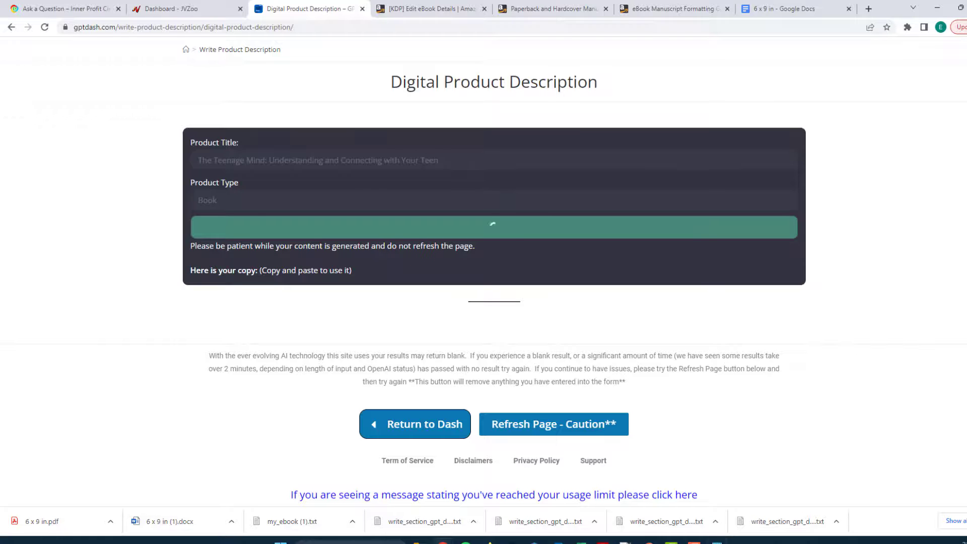
left_click_drag(156, 88, 462, 112)
left_click(485, 107)
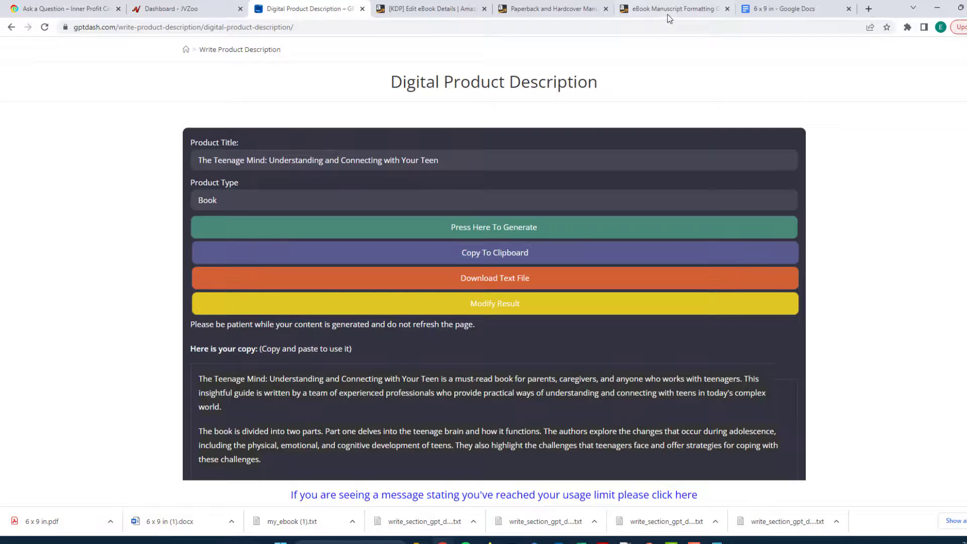
Return to the Kindle eBook details and paste the generated product description as the book's description.
left_click(440, 9)
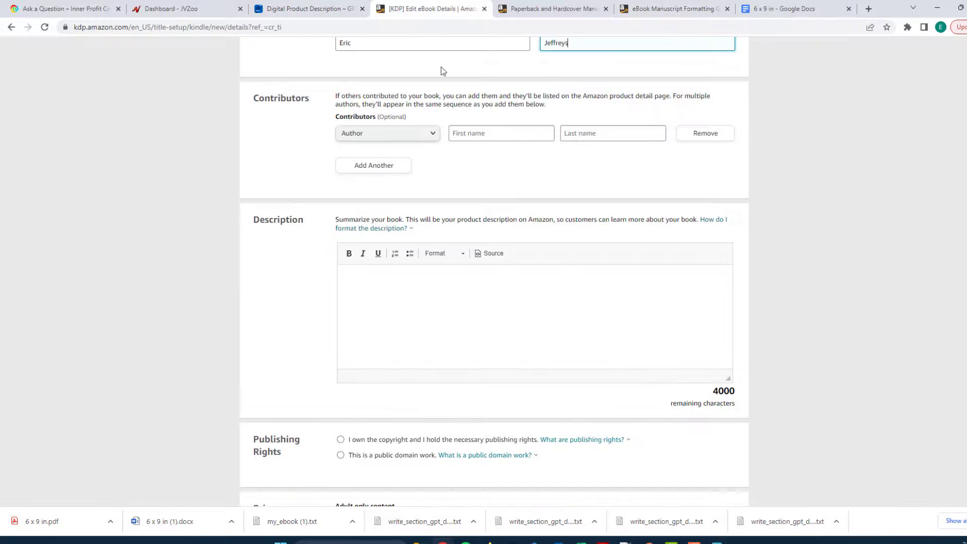
left_click(383, 307)
type("The Teenage Mind: Understanding and Connecting with Your Teen is a must-read book for parents, caregivers, and anyone who works with teenagers. This insightful guide is written by a team of experienced professionals who provide practical ways of understanding and connecting with teens in today's complex world. The book is divided into two parts. Part one delves into the teenage brain and how it functions. The authors explore the changes that occur during adolescence, including the physical, emotional, and cognitive development of teens. They also highlight the challenges that teenagers face and offer strategies for coping with these challenges.")
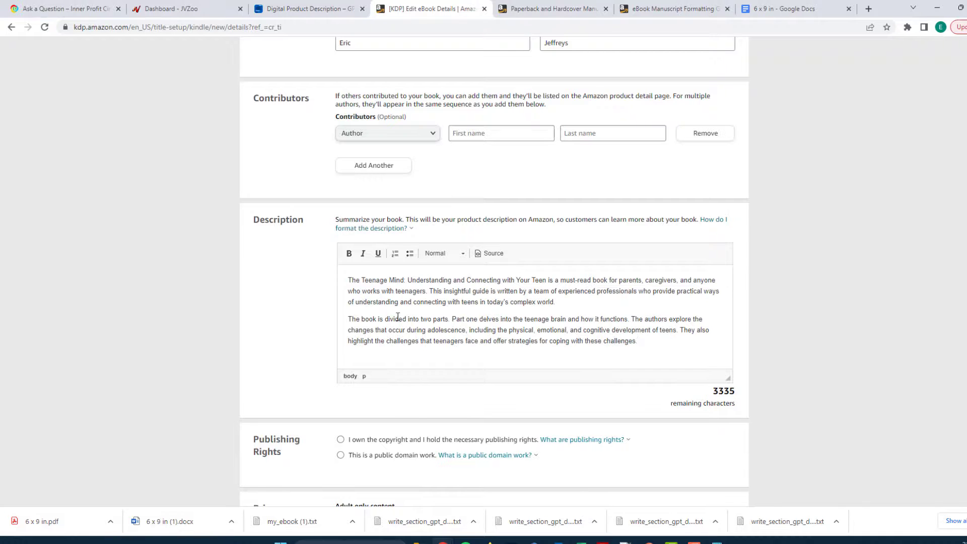
Declare ownership of the copyright and publishing rights, and answer No to adult-only content.
scroll(828, 333, "down", 3)
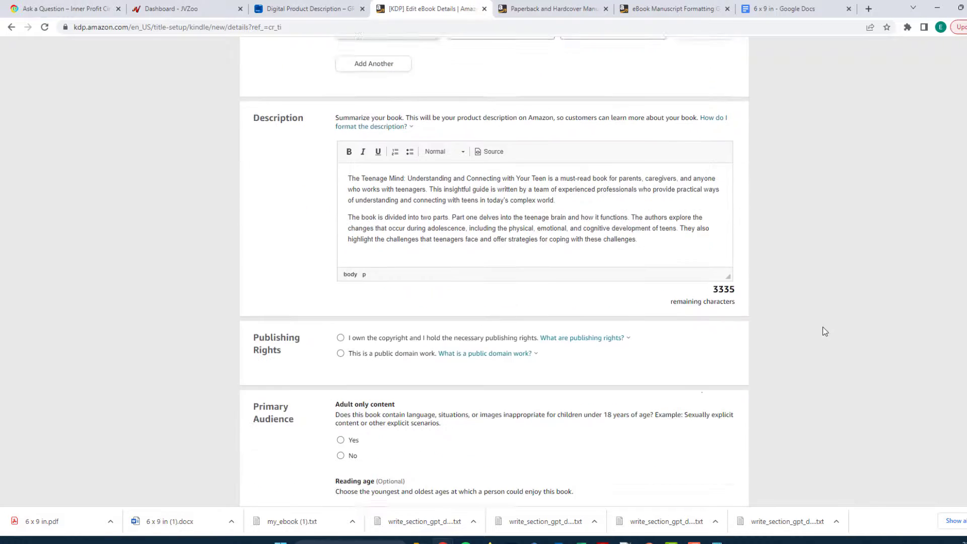
left_click(379, 285)
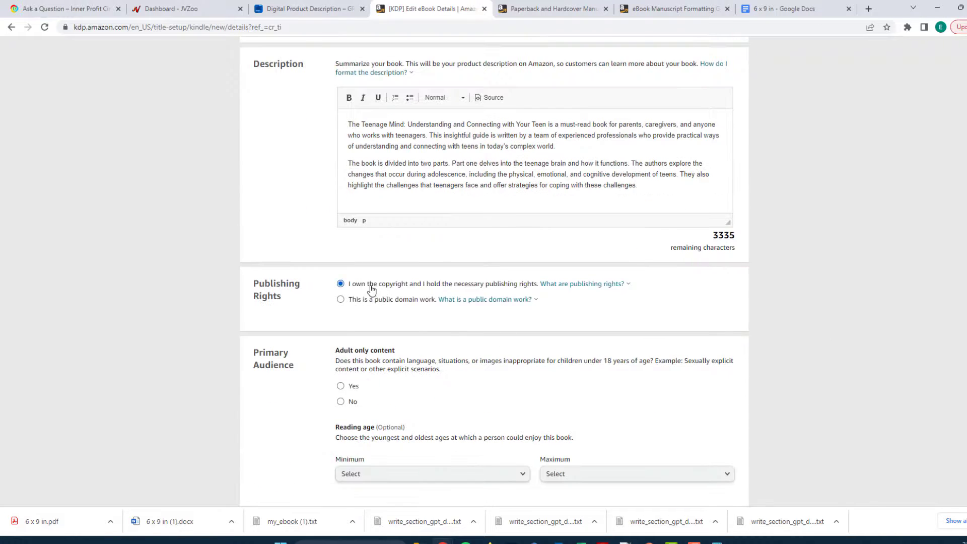
scroll(180, 385, "down", 2)
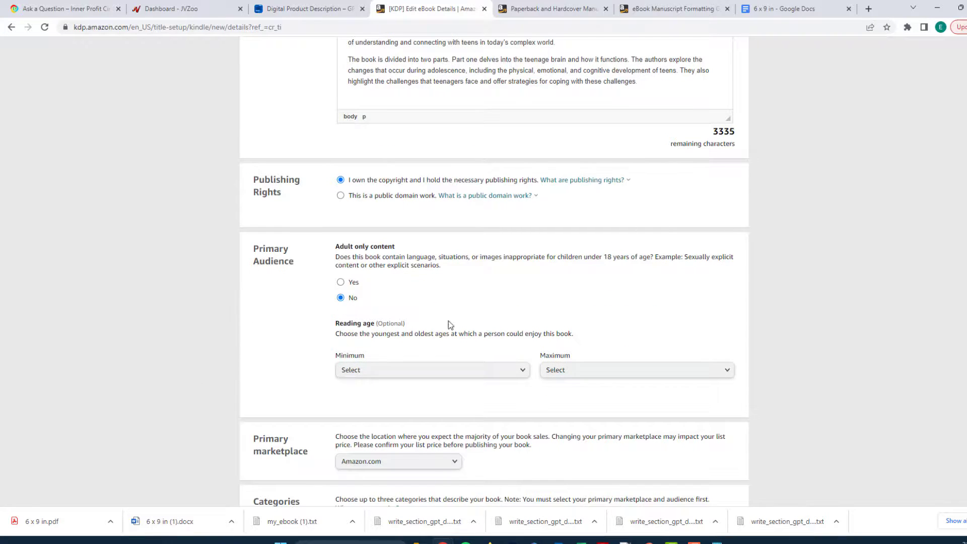
Set the book's reading age to a minimum of 13 and a maximum of 18+.
scroll(448, 328, "down", 2)
left_click(373, 271)
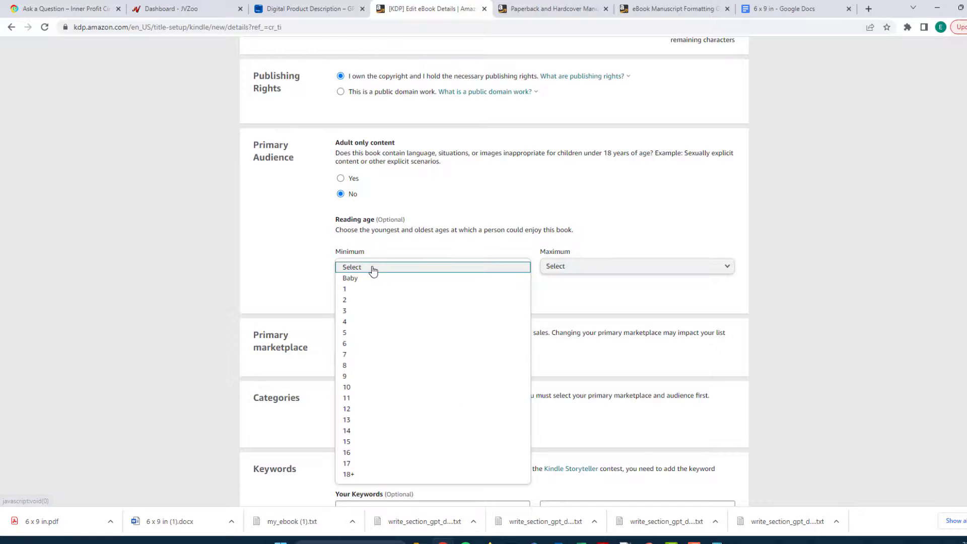
left_click(356, 409)
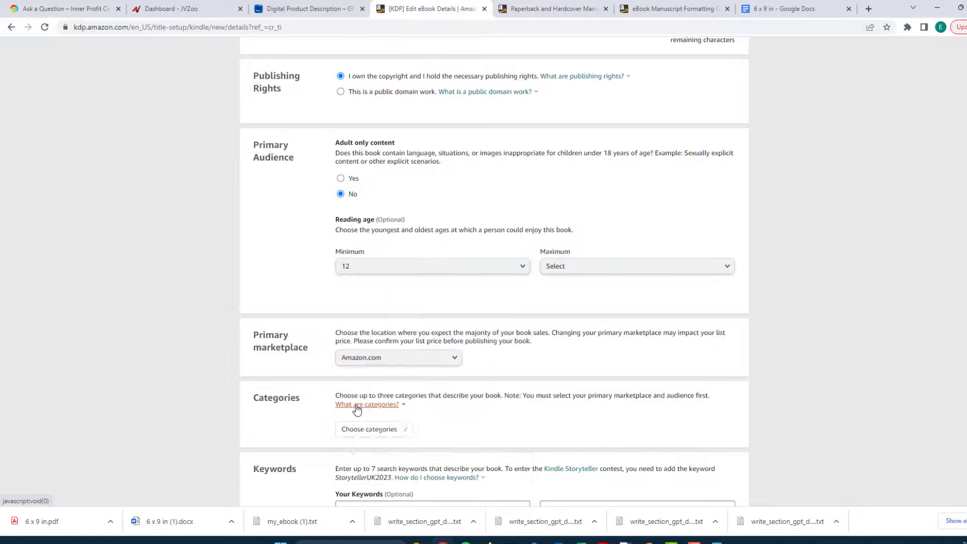
left_click(475, 267)
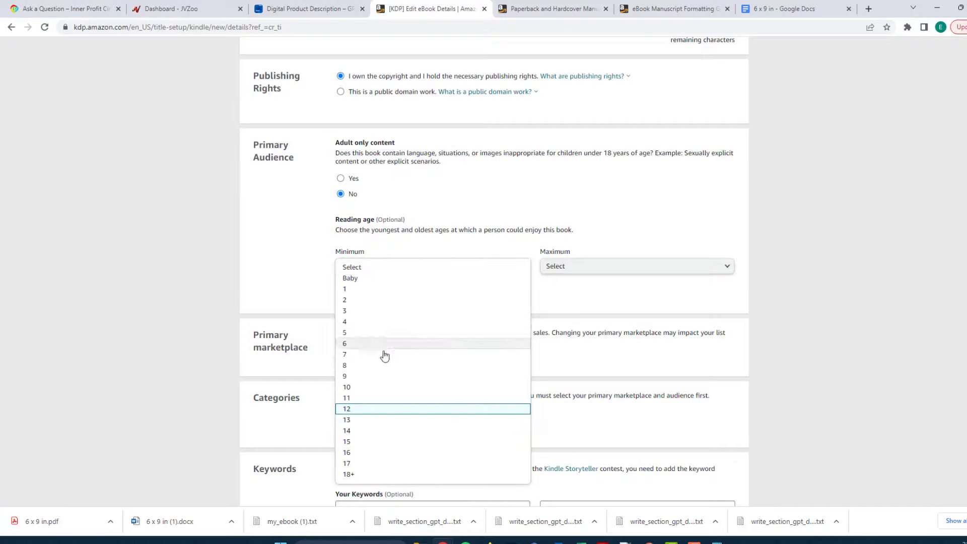
left_click(352, 420)
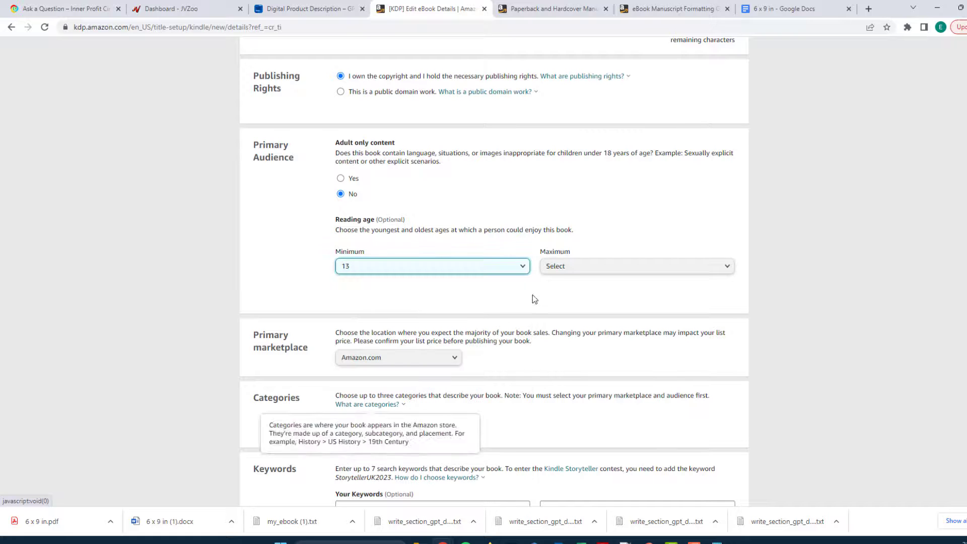
left_click(566, 268)
left_click(563, 333)
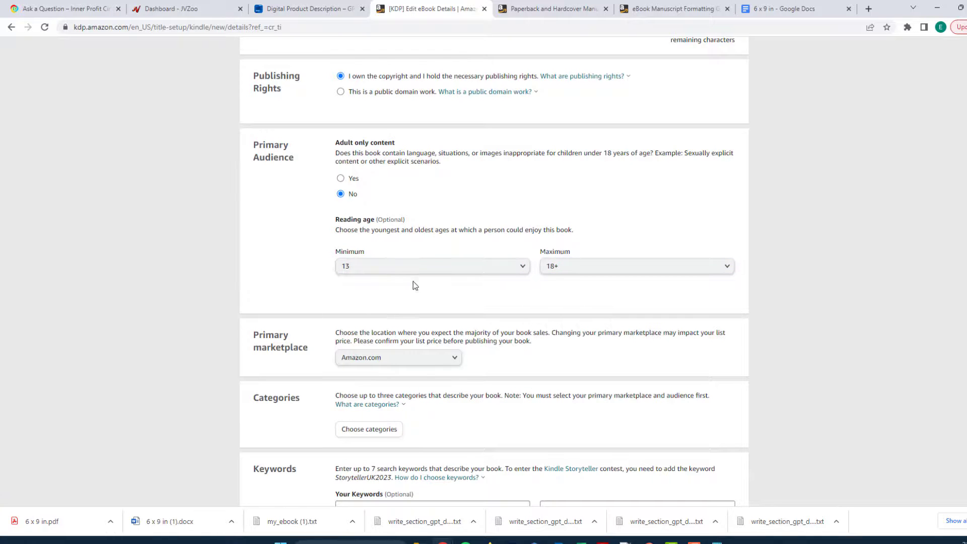
Start choosing the book's categories and add the placement Parenting & Relationships > Parenting > Teenagers.
scroll(410, 292, "down", 2)
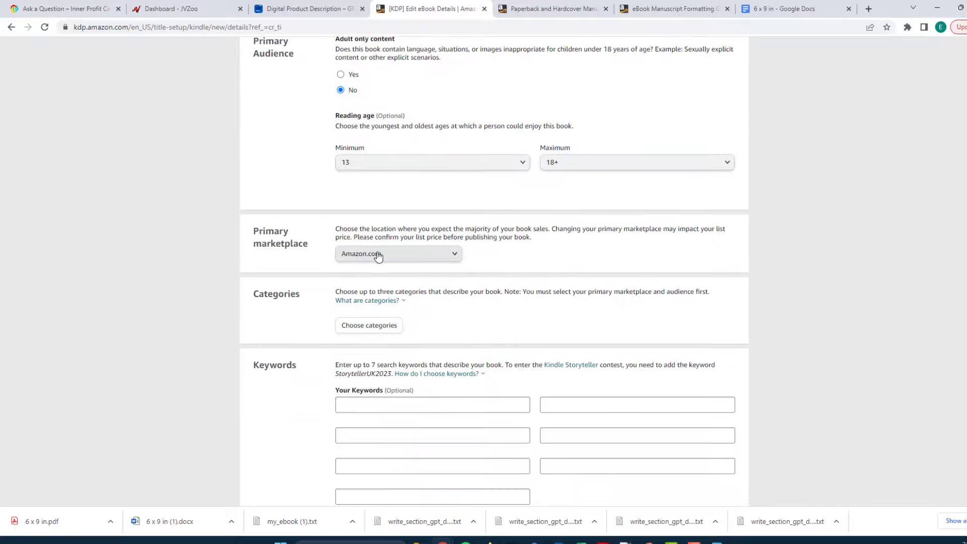
scroll(504, 323, "down", 2)
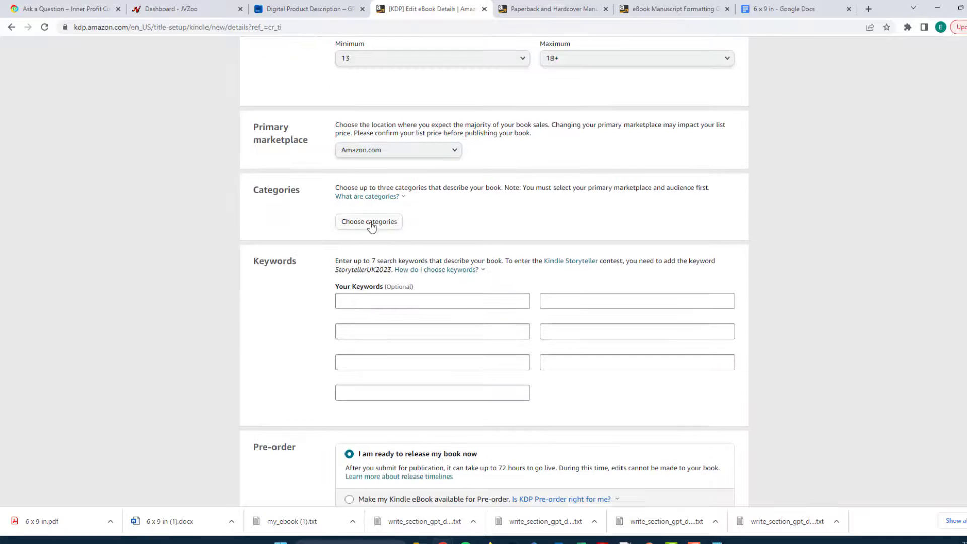
left_click(376, 229)
left_click(341, 256)
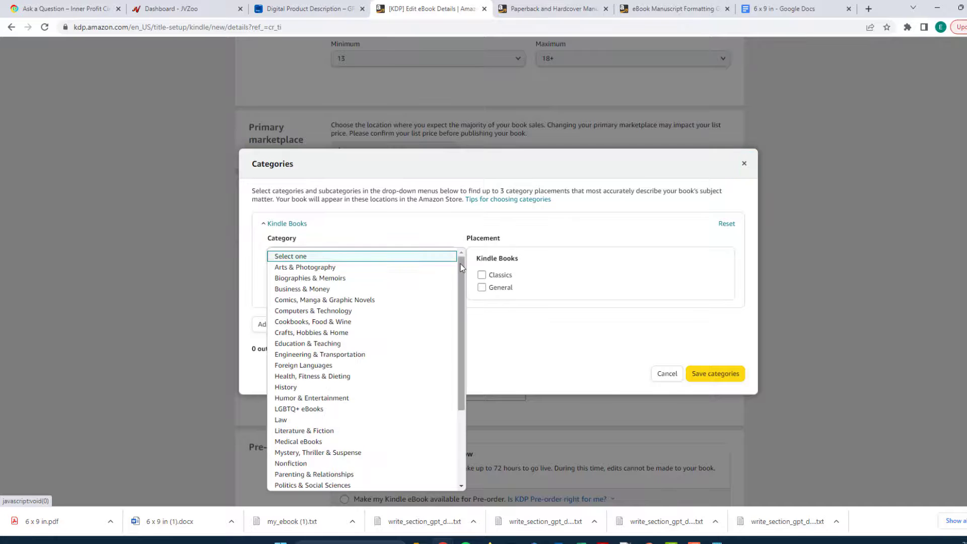
left_click_drag(460, 267, 449, 309)
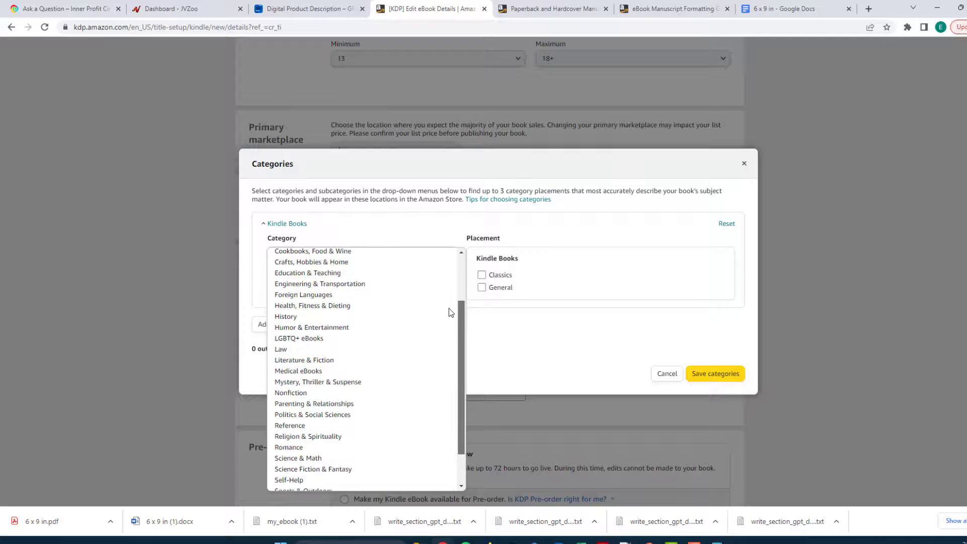
left_click(321, 405)
left_click(314, 290)
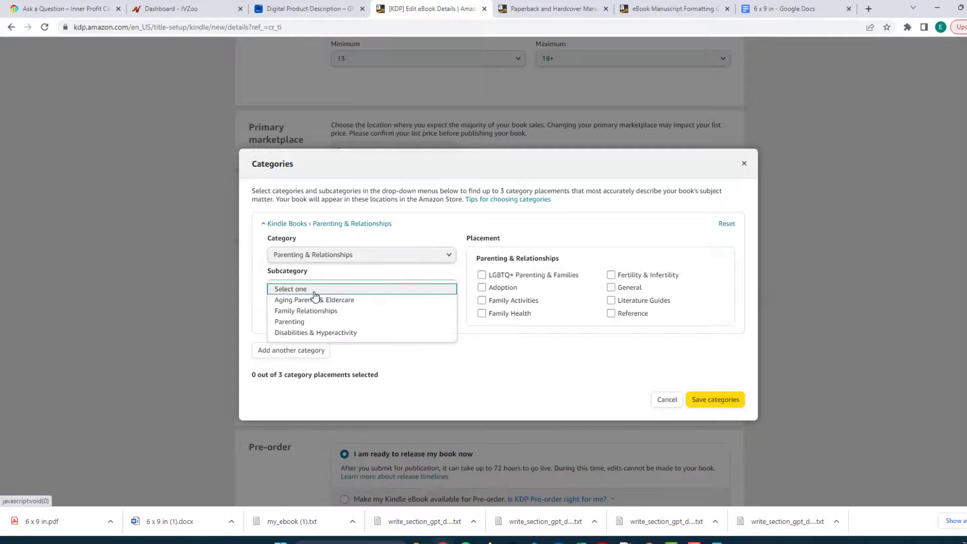
left_click(299, 321)
left_click(319, 323)
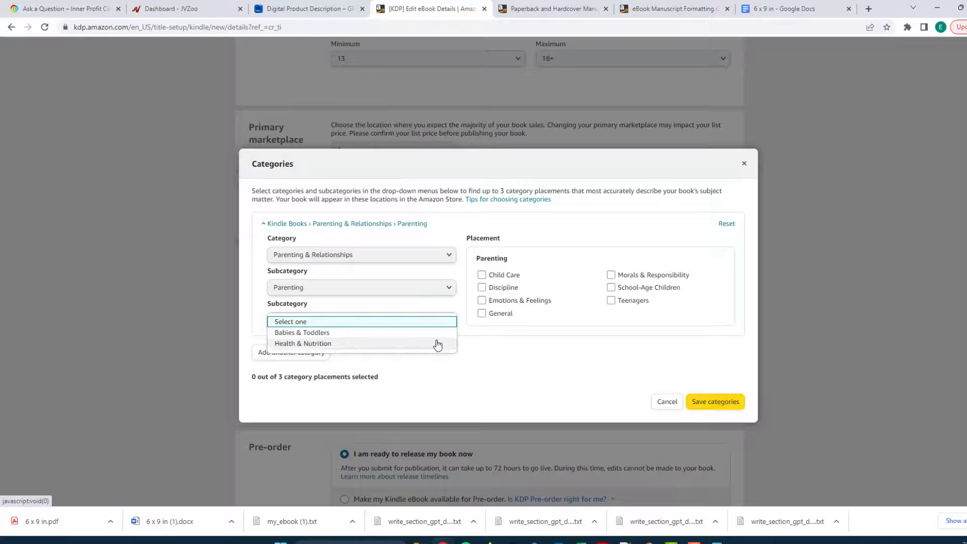
left_click(611, 301)
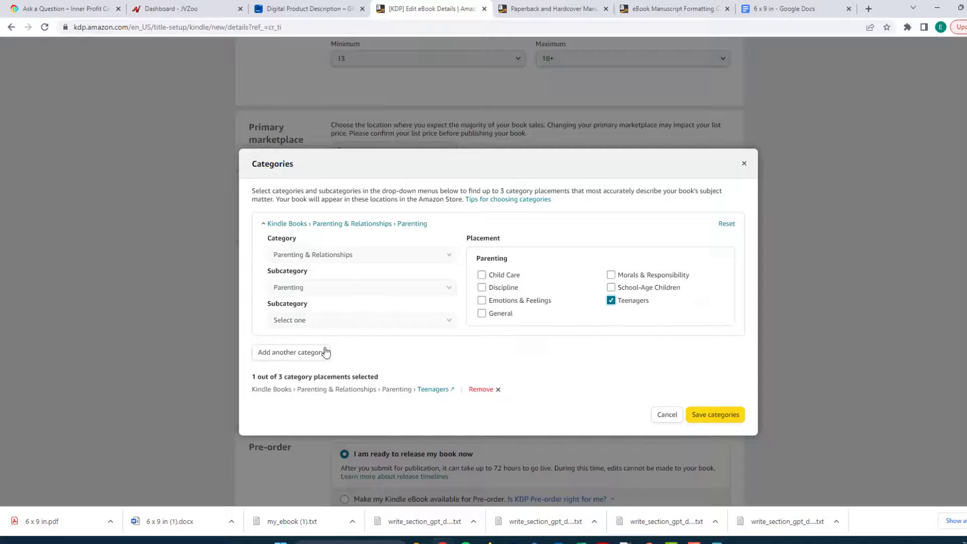
Add a second category placement under Parenting & Relationships > Family Relationships, settling on Fatherhood instead of Parent & Adult Child.
left_click(308, 353)
left_click(336, 276)
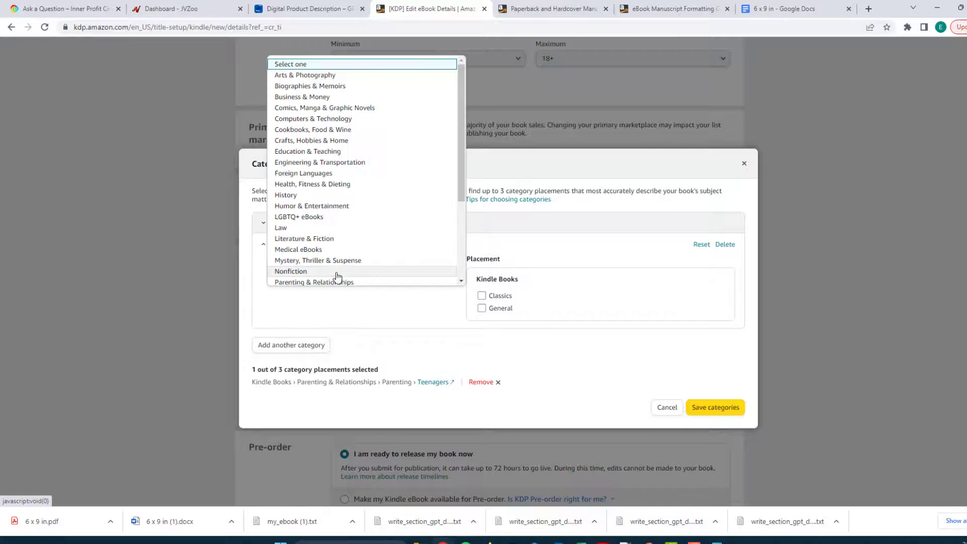
scroll(312, 199, "down", 1)
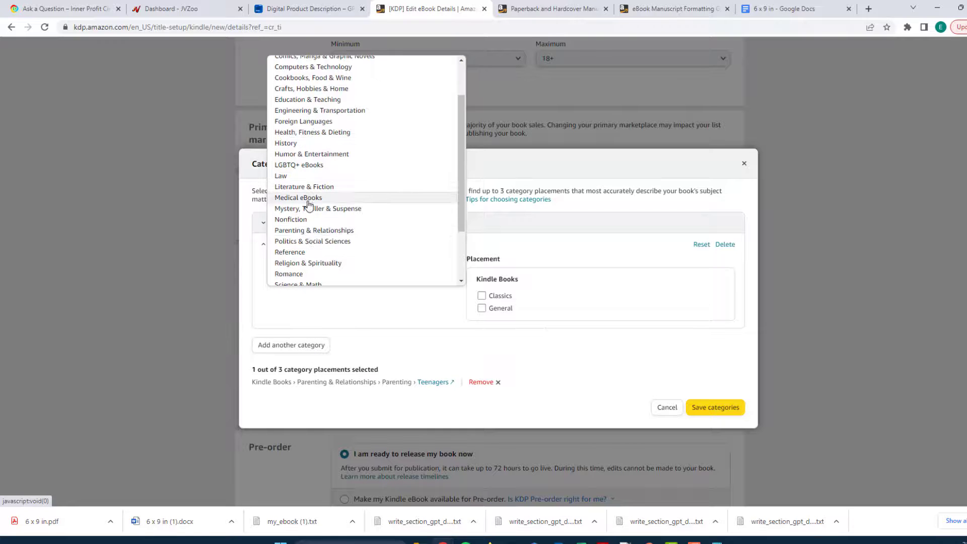
left_click(309, 231)
left_click(314, 309)
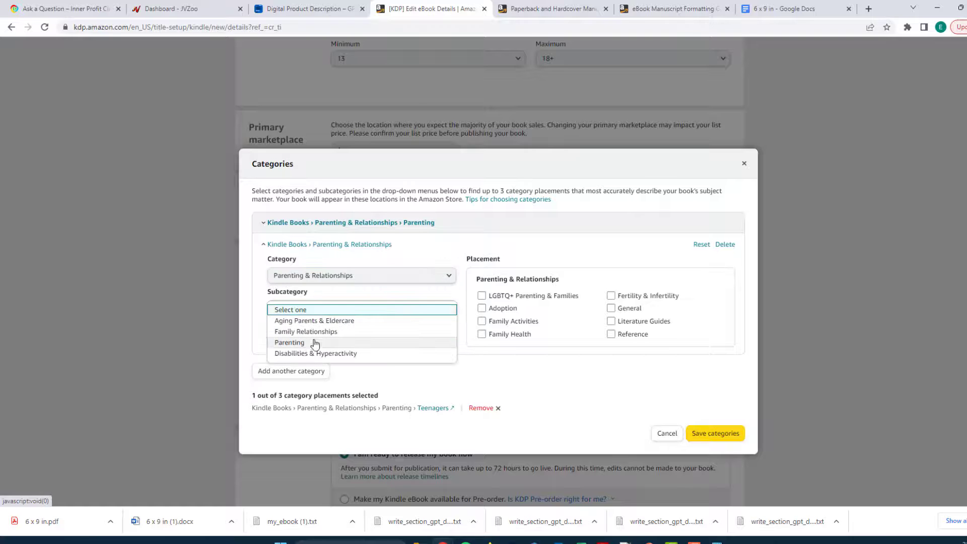
left_click(310, 331)
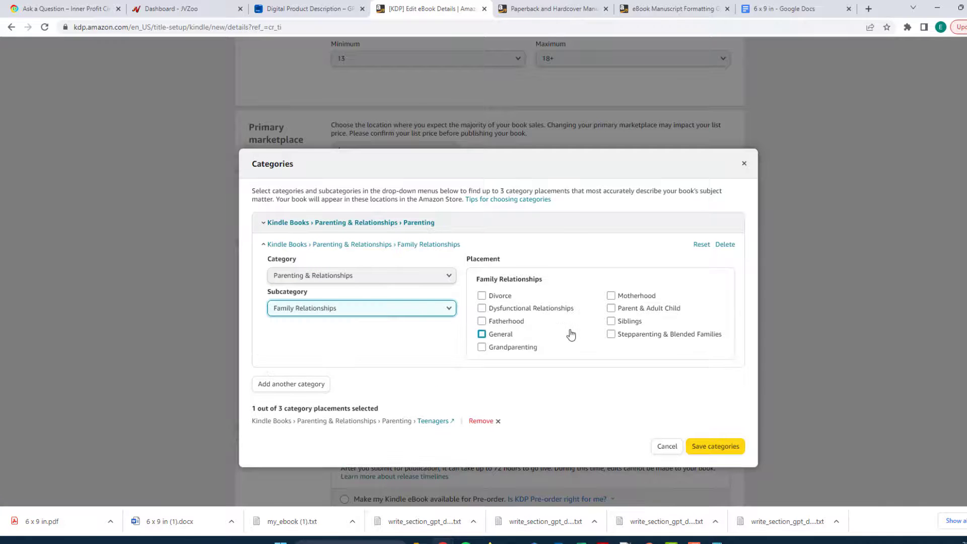
left_click(612, 309)
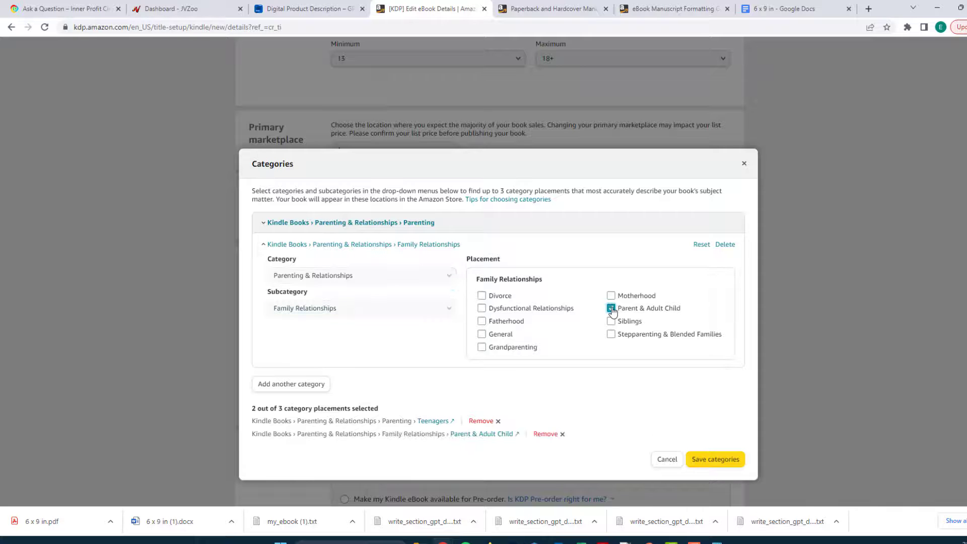
left_click(611, 308)
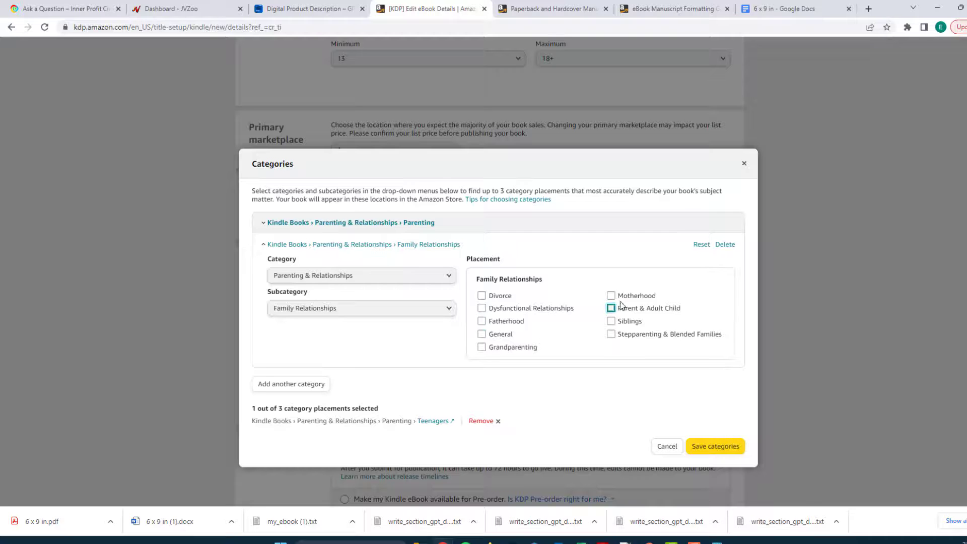
left_click(500, 325)
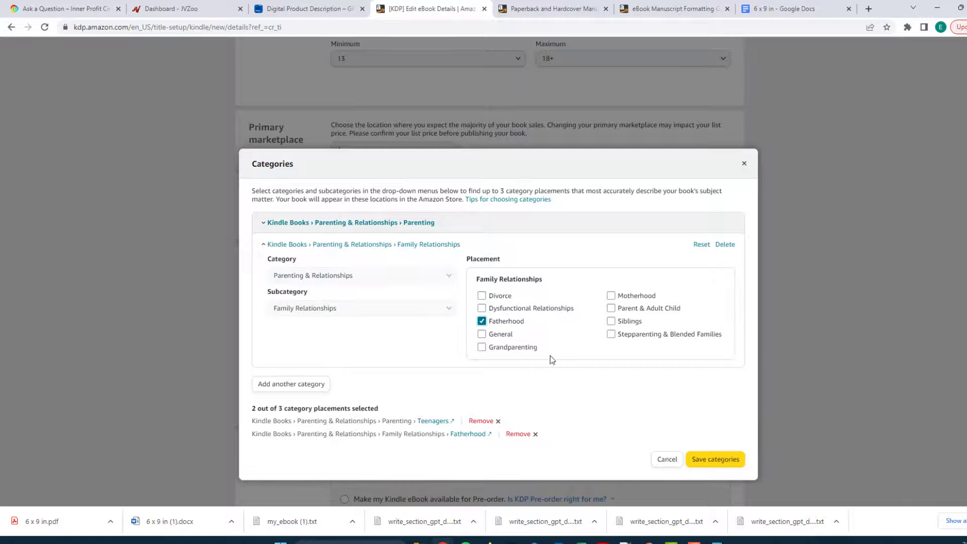
Add a third placement, Nonfiction > Parenting & Relationships > Parenting > Health & Nutrition > Health, and save the categories.
left_click(297, 385)
left_click(322, 297)
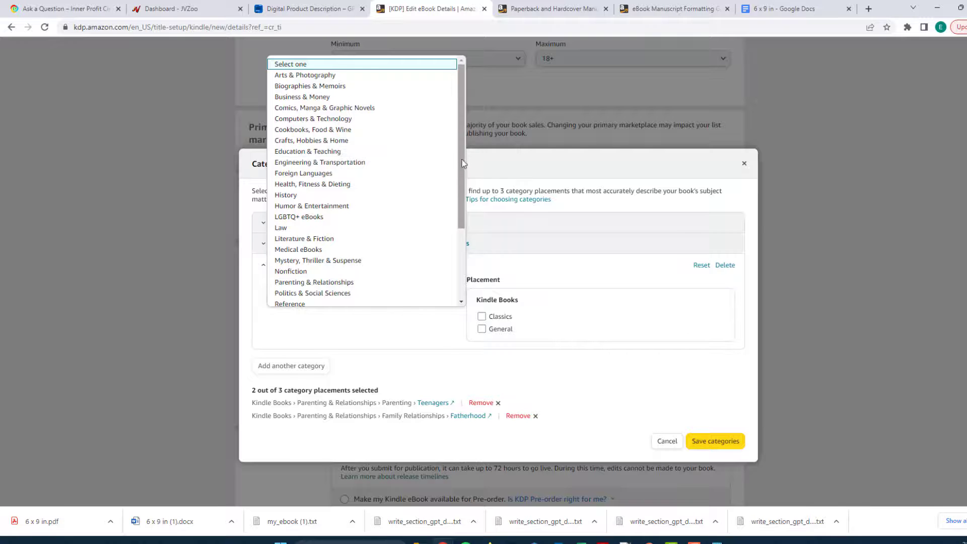
scroll(459, 190, "down", 1)
left_click_drag(459, 190, 445, 240)
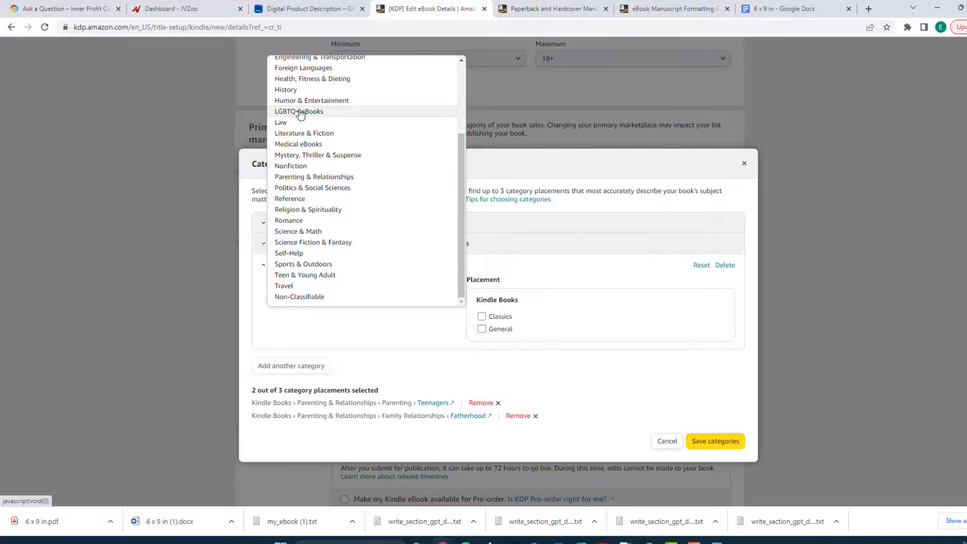
left_click(291, 167)
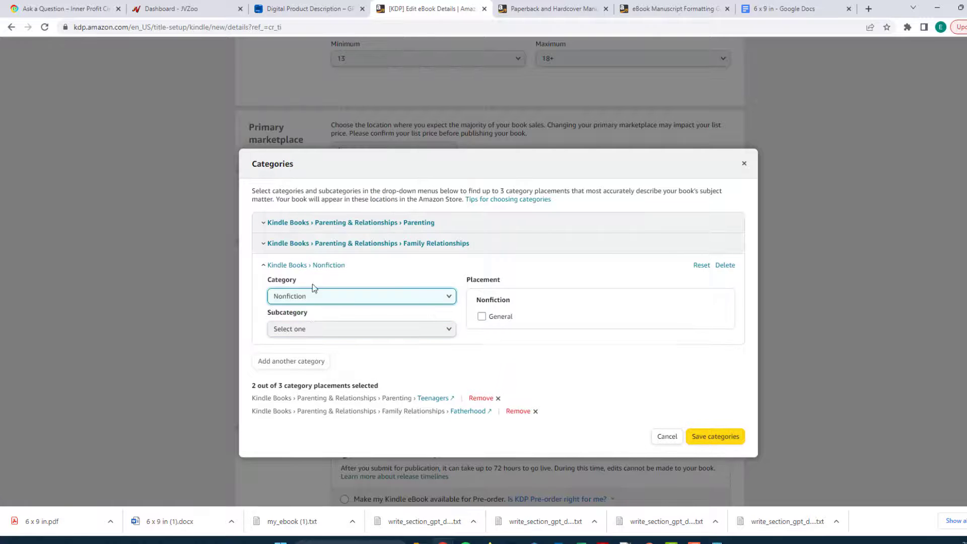
left_click(313, 330)
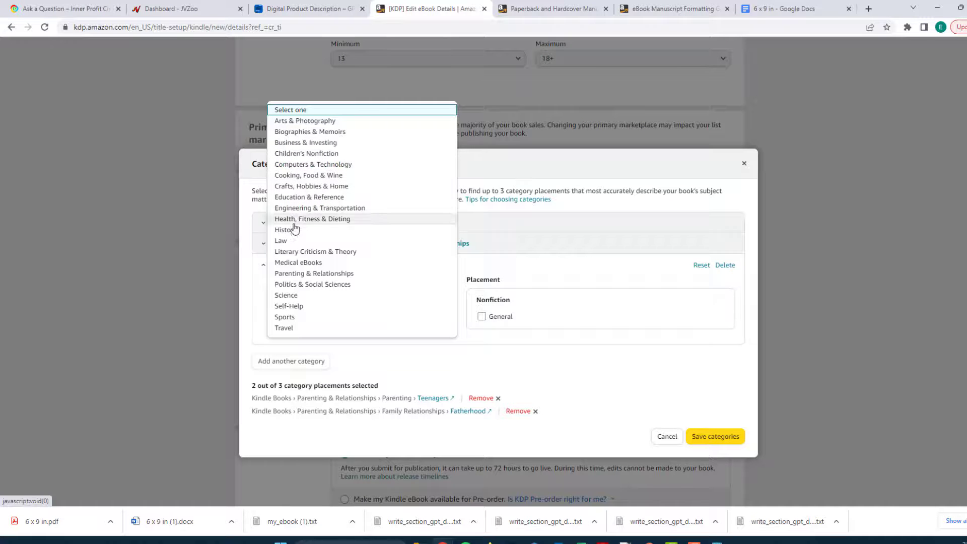
left_click(294, 276)
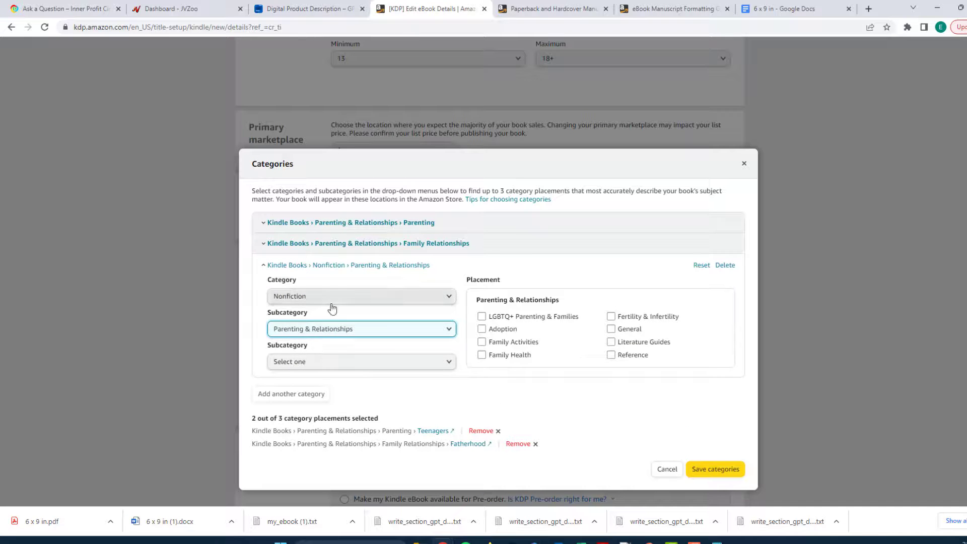
left_click(357, 362)
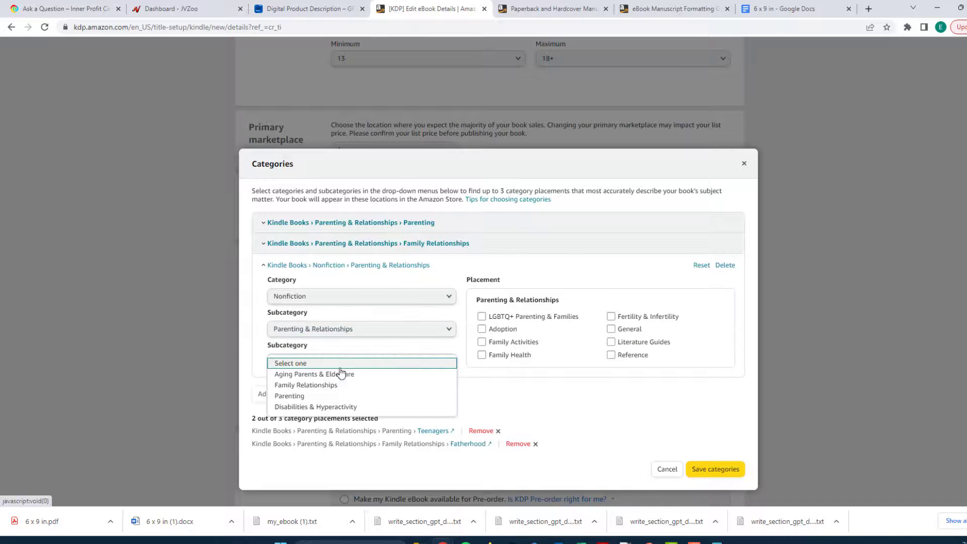
left_click(313, 397)
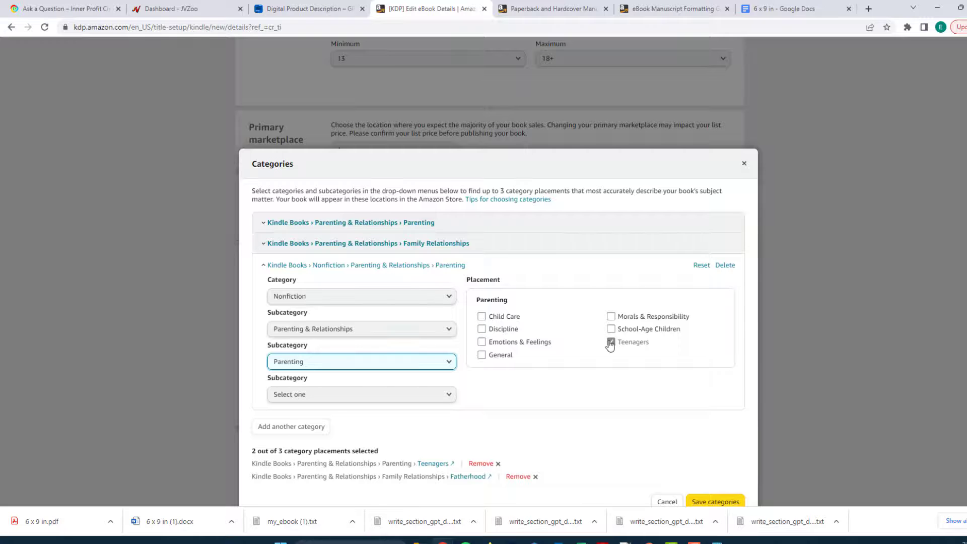
left_click(426, 396)
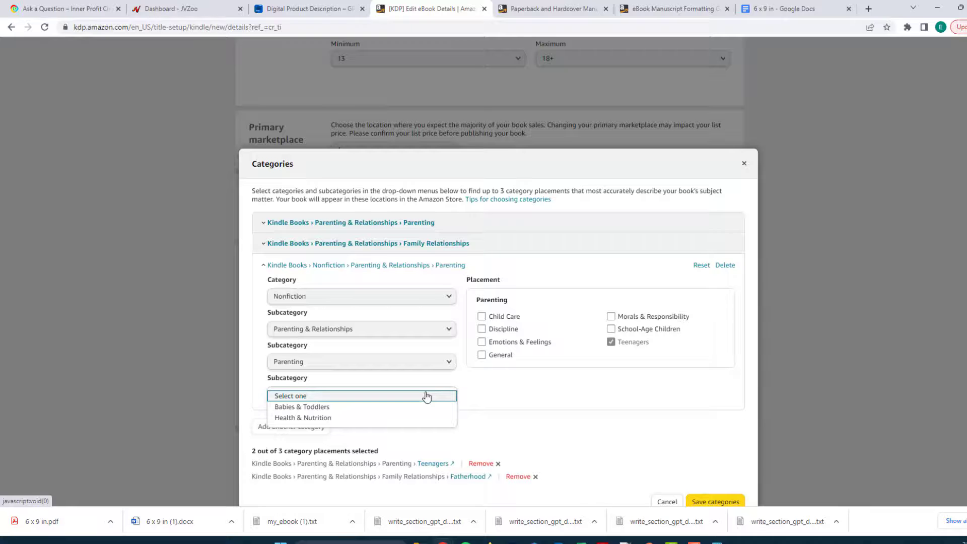
left_click(353, 418)
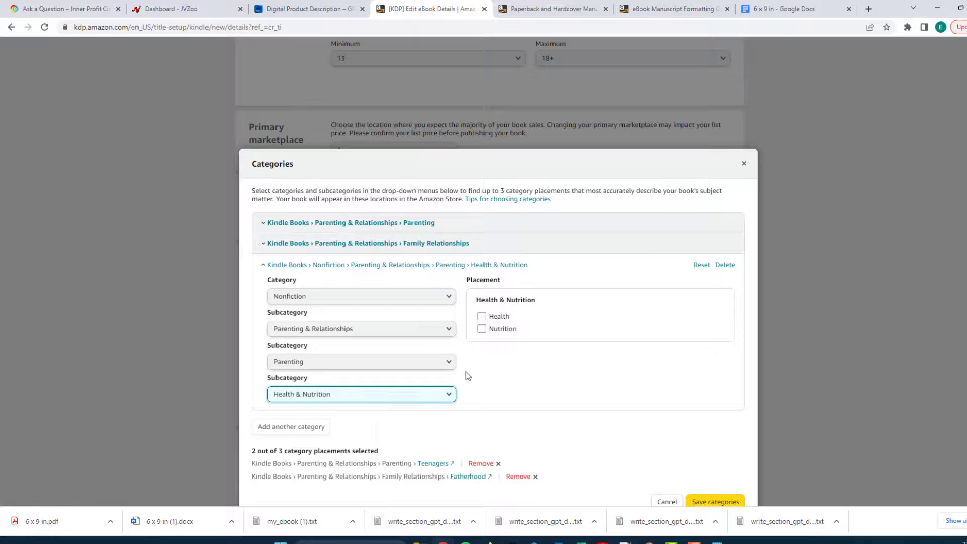
left_click(482, 316)
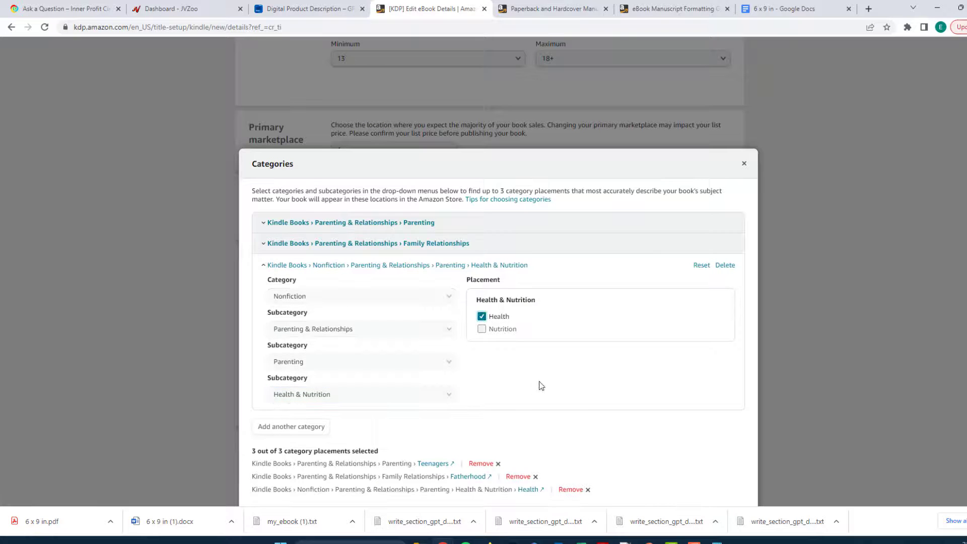
scroll(535, 387, "down", 1)
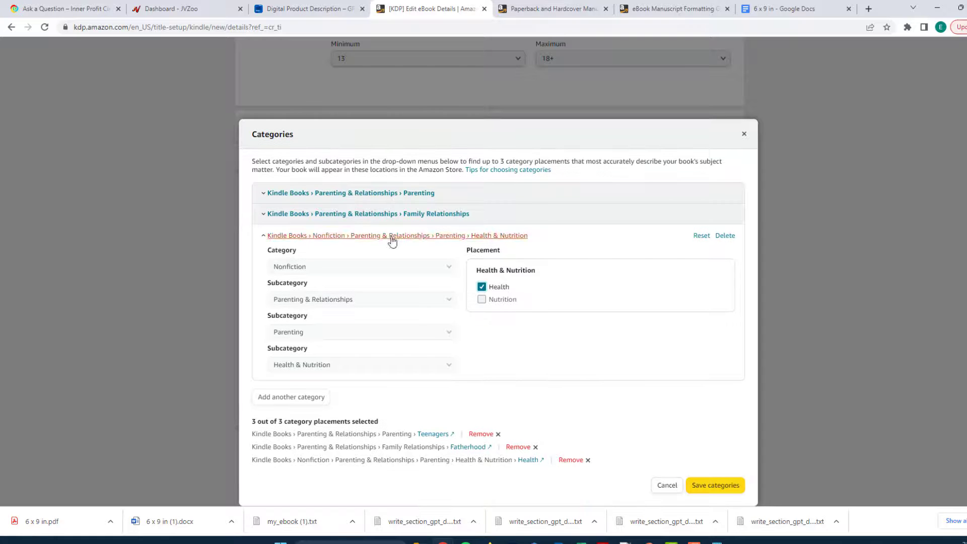
left_click(720, 488)
Switch from the book's keywords section to GPT Dash and open its Suggest Keywords tool for search engine optimization.
scroll(393, 251, "down", 2)
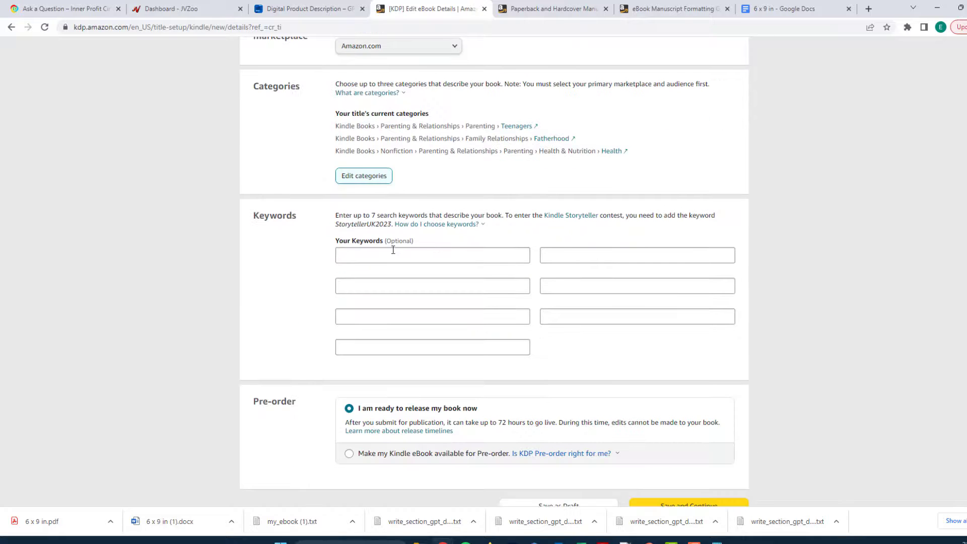
left_click(397, 255)
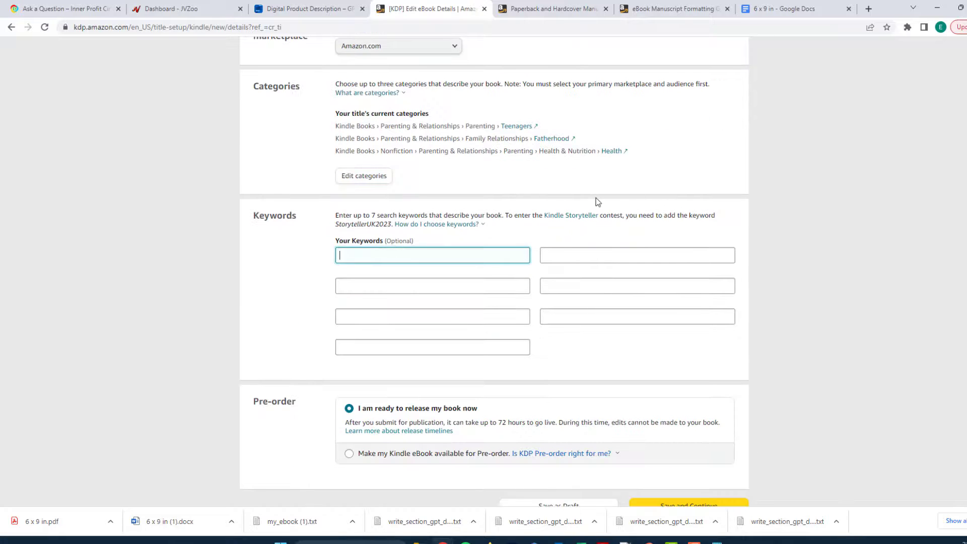
left_click(471, 224)
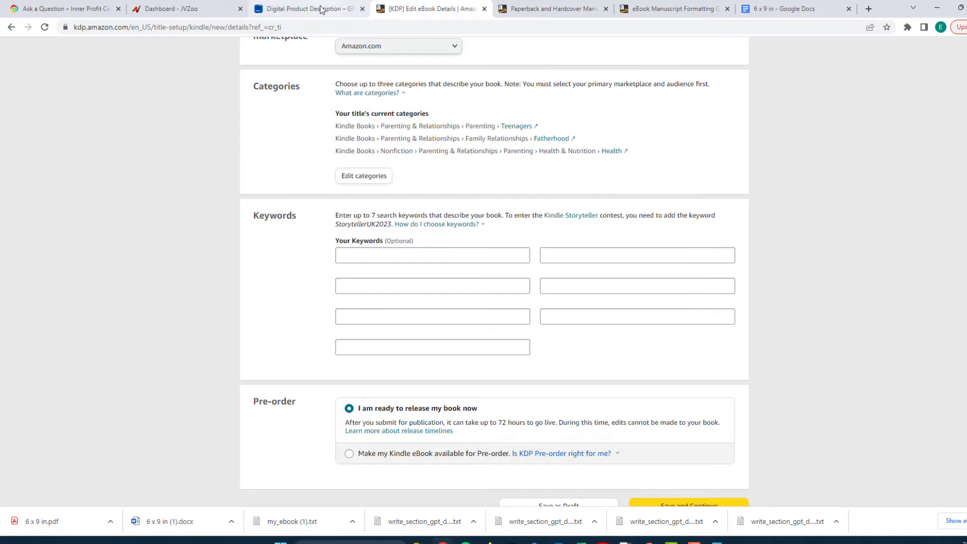
left_click(320, 9)
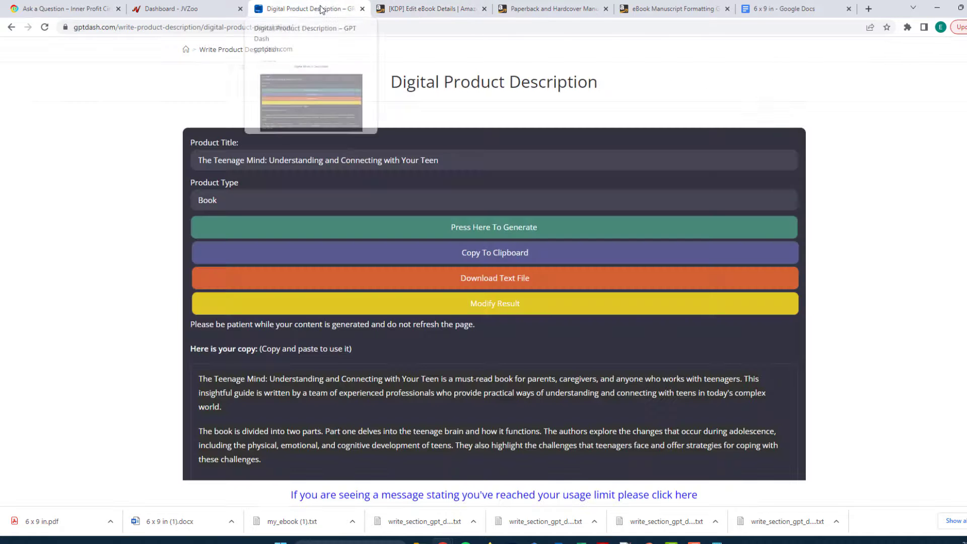
left_click(186, 50)
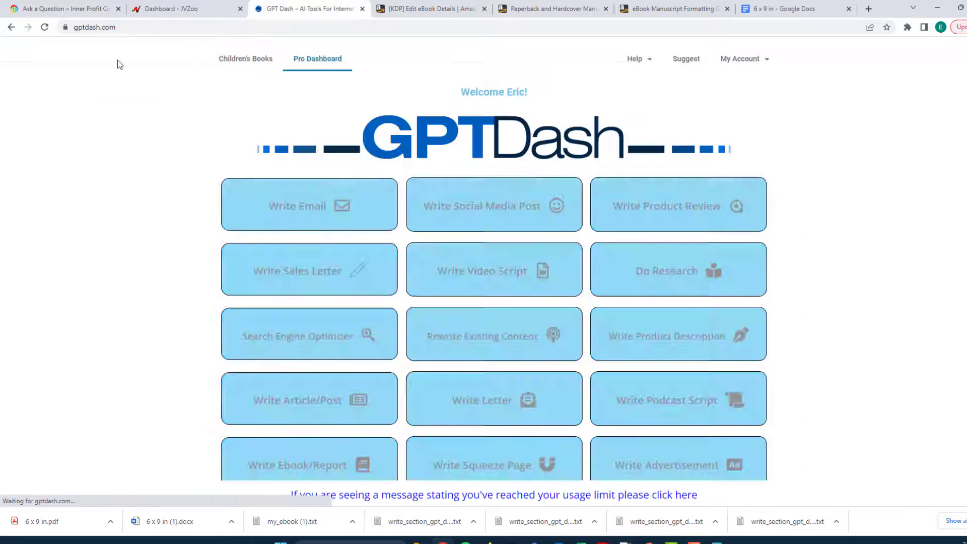
scroll(59, 279, "down", 1)
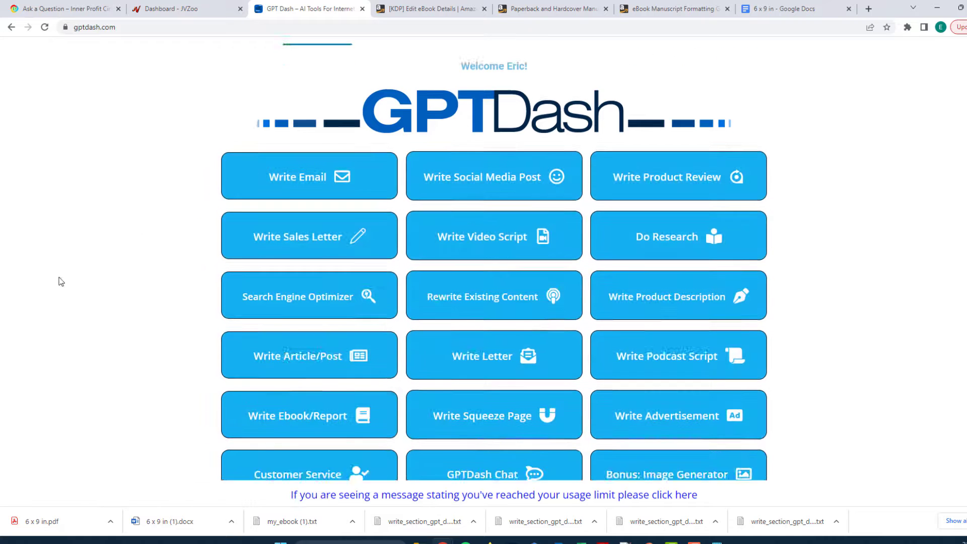
left_click(215, 269)
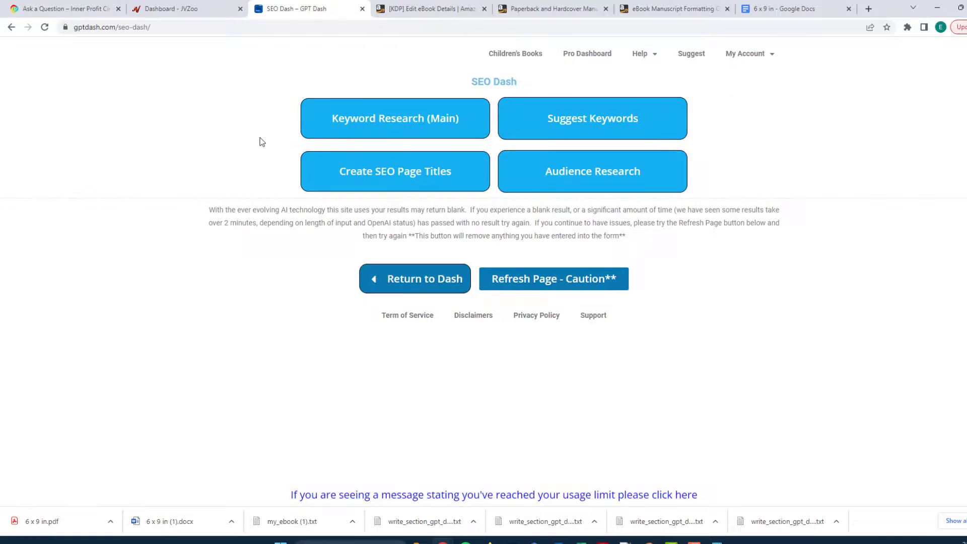
left_click(568, 119)
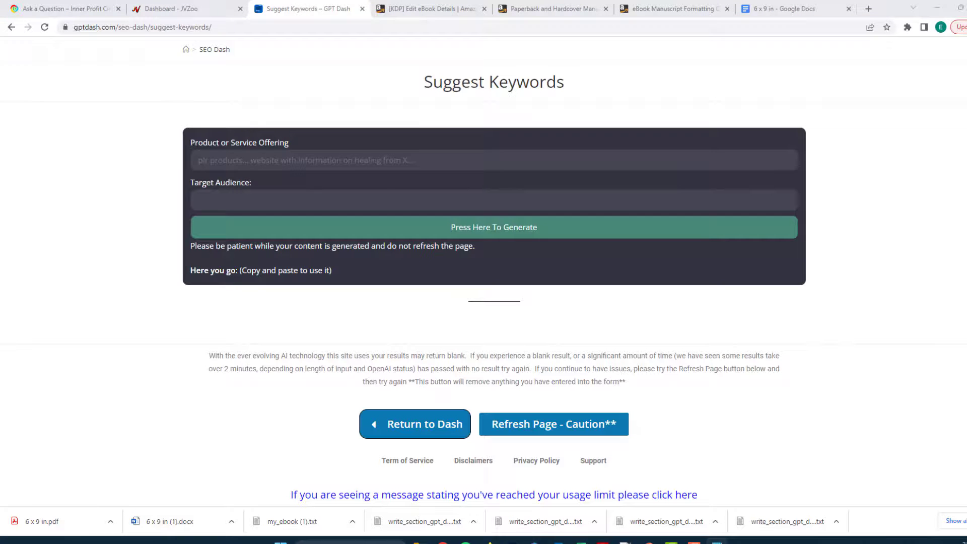
Enter "The Teenage Mind: Understanding and Connecting with Your Teen" as the offering and "parents, educators, and mentors who are looking to better understand and support their teen" as audience.
type("The Teenage Mind: Understanding and Connecting with Your Teen")
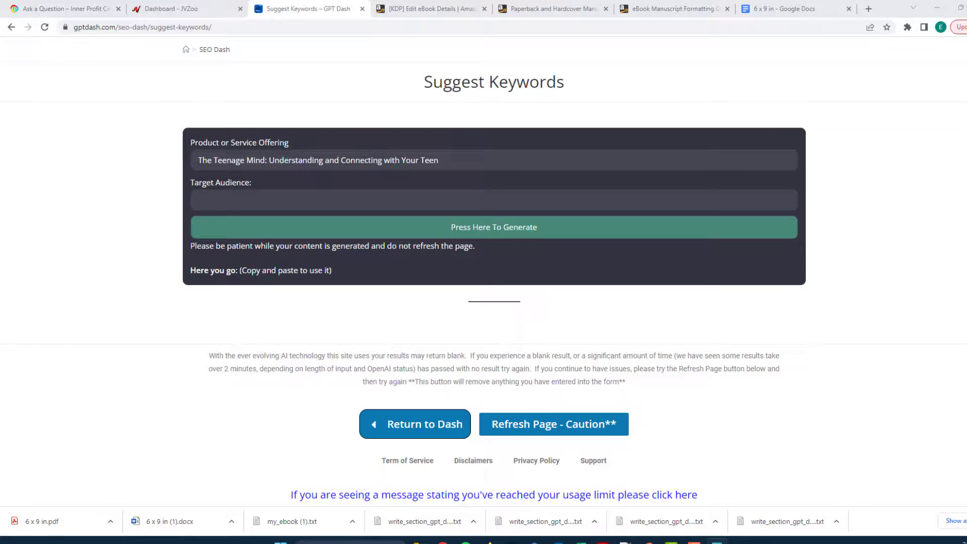
left_click(232, 201)
type("parents, educators, and mentors who are looking to better understand and support their teen")
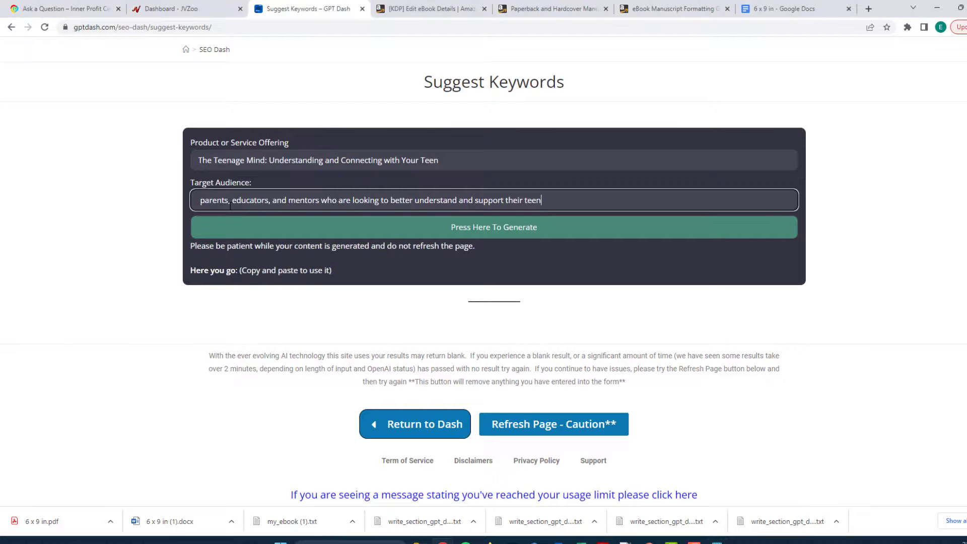
Generate the keyword suggestions and review the recommended keywords and keywords to avoid.
left_click(437, 227)
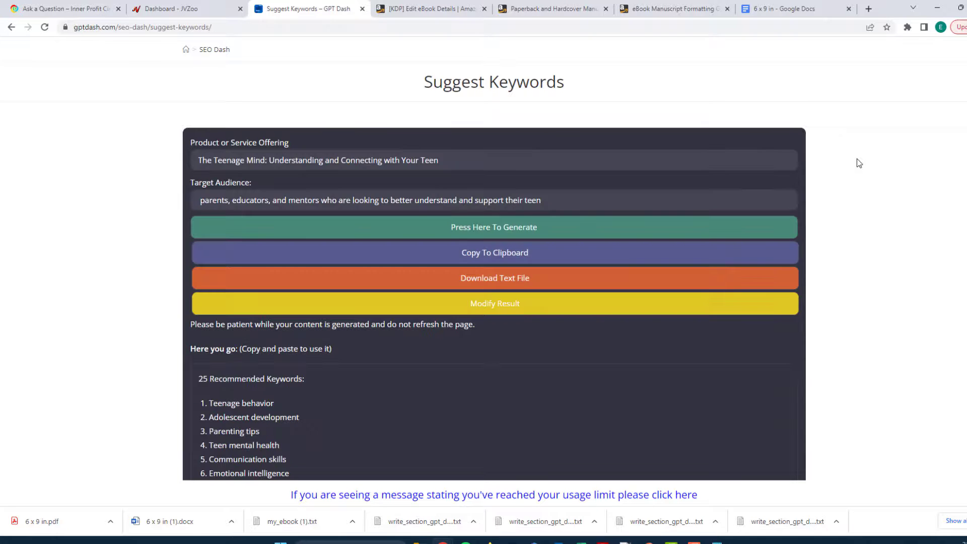
scroll(776, 343, "down", 4)
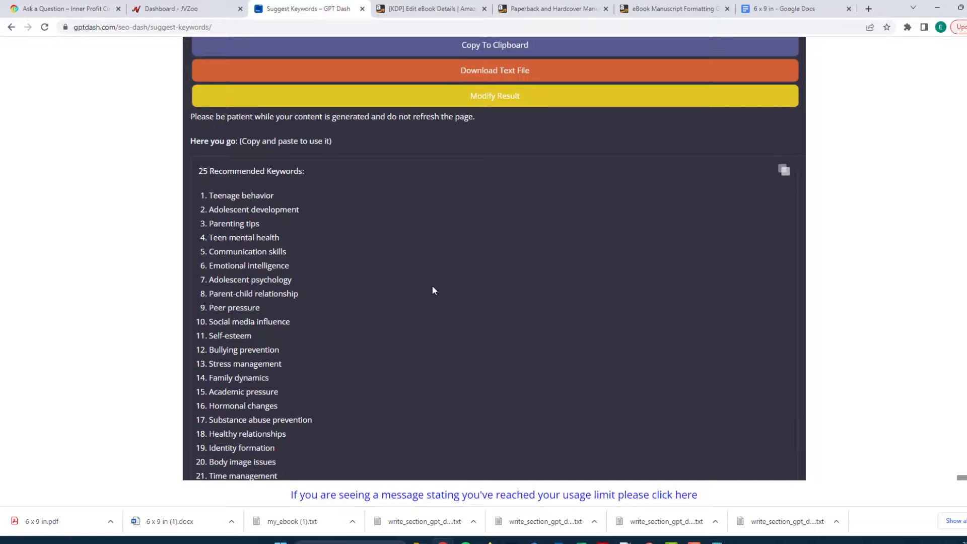
scroll(433, 292, "down", 6)
scroll(430, 323, "up", 4)
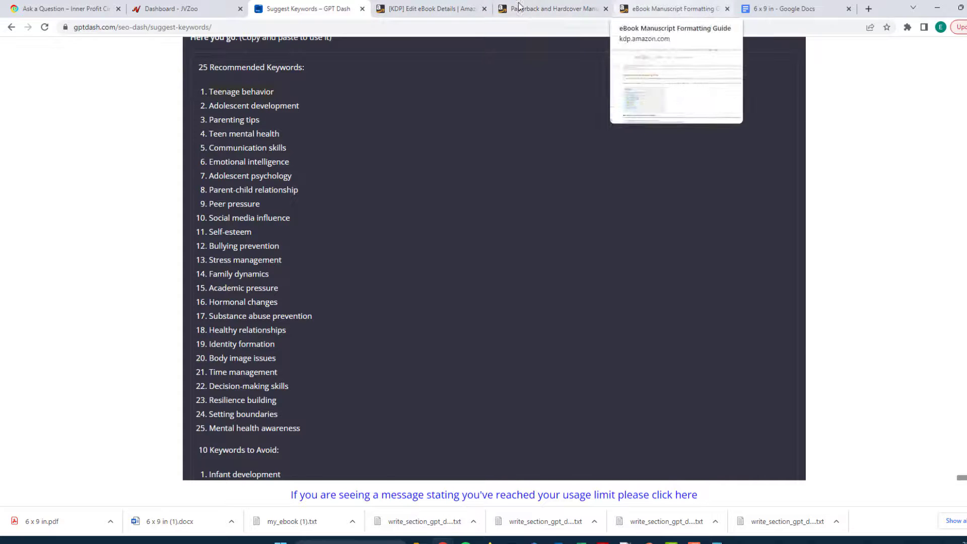
Enter "Teenage behavior" and "Adolescent development" from the suggestions as the first two keywords in the KDP ebook details.
left_click(429, 9)
left_click(410, 253)
type("Teenage behavior")
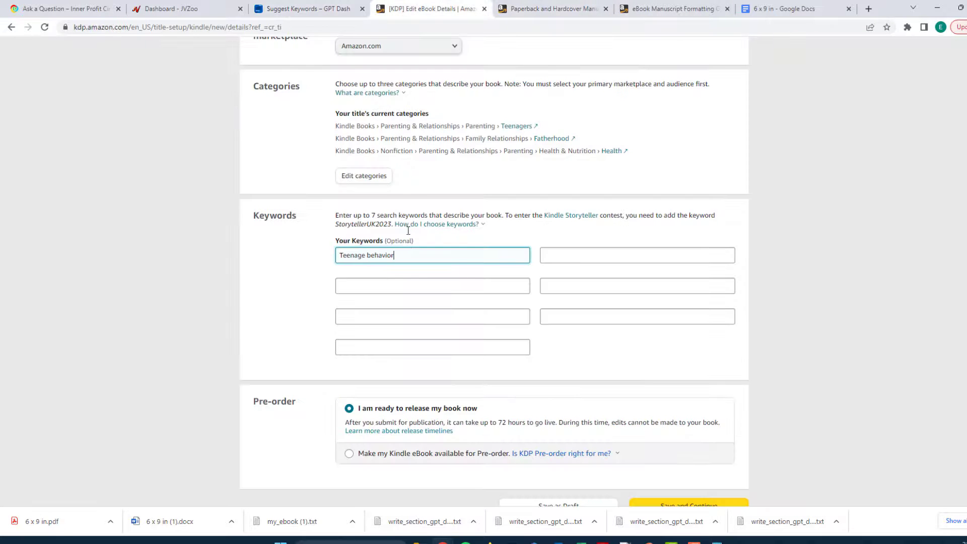
left_click(319, 9)
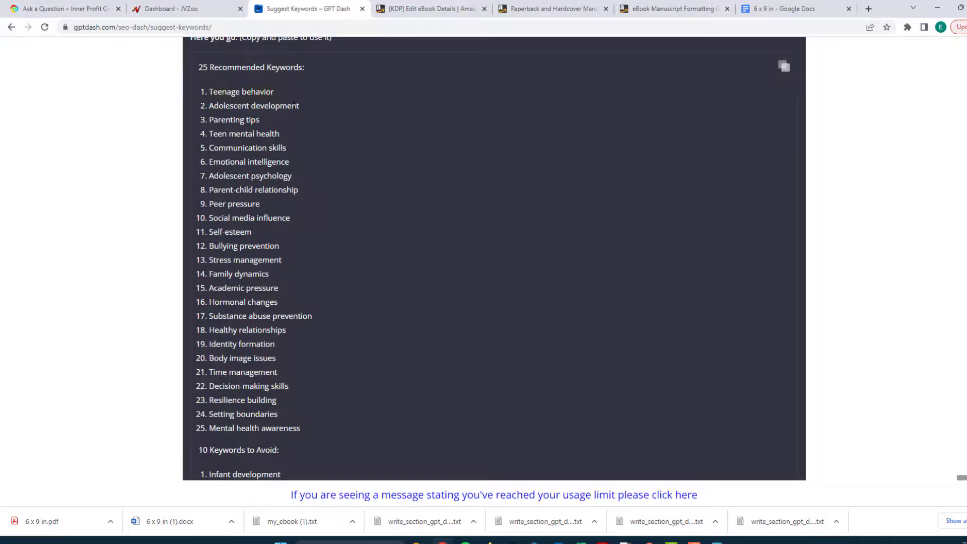
left_click(428, 9)
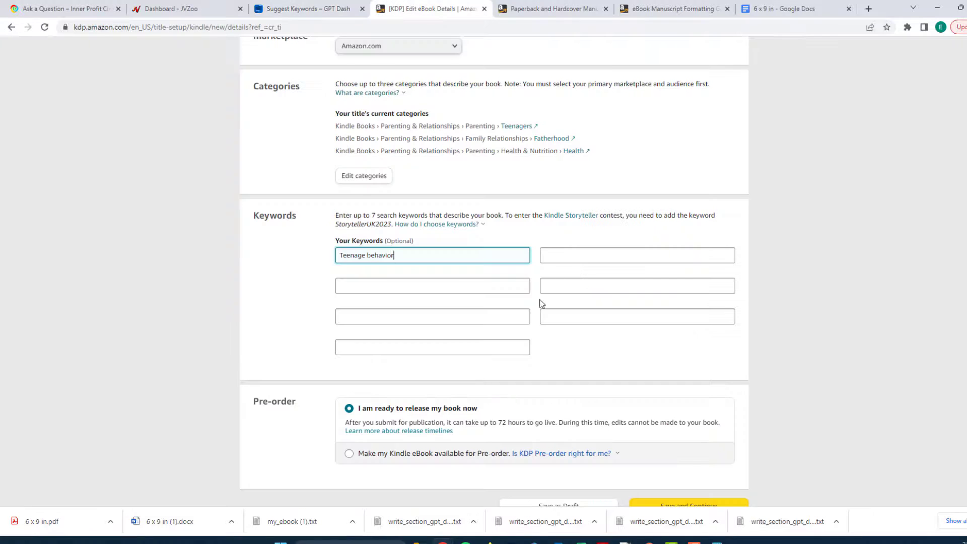
left_click(579, 256)
type("Adolescent development")
Add "Parenting tips" and "Teen mental health" from the GPT Dash suggestions as the third and fourth KDP keywords.
left_click(302, 9)
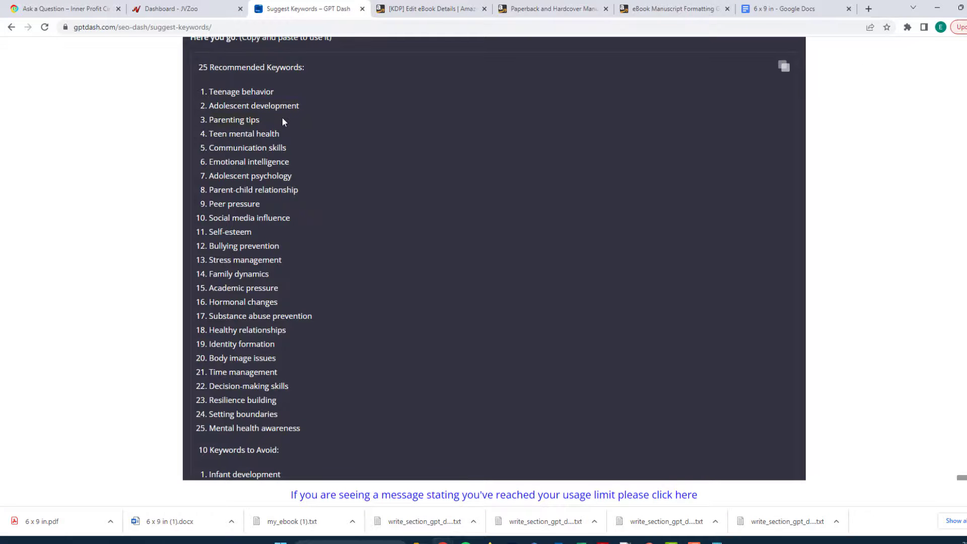
left_click(446, 10)
left_click(390, 291)
type("Parenting tips")
left_click(307, 8)
left_click(431, 9)
left_click(580, 291)
type("Teen mental health")
Add "Adolescent psychology" and "Parent-child relationship" from the GPT Dash suggestions as the fifth and sixth KDP keywords.
left_click(316, 9)
left_click(401, 10)
left_click(404, 312)
type("Adolescent psychology")
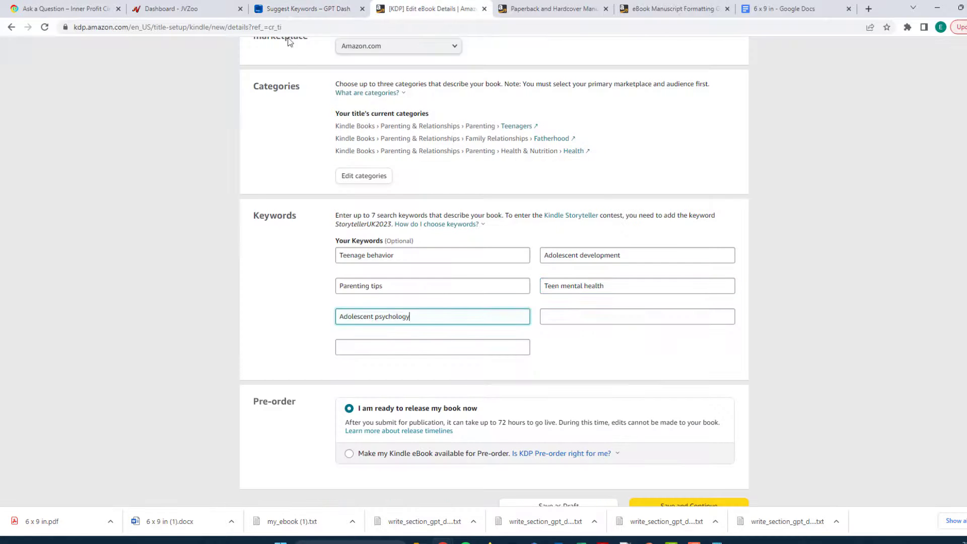
left_click(308, 8)
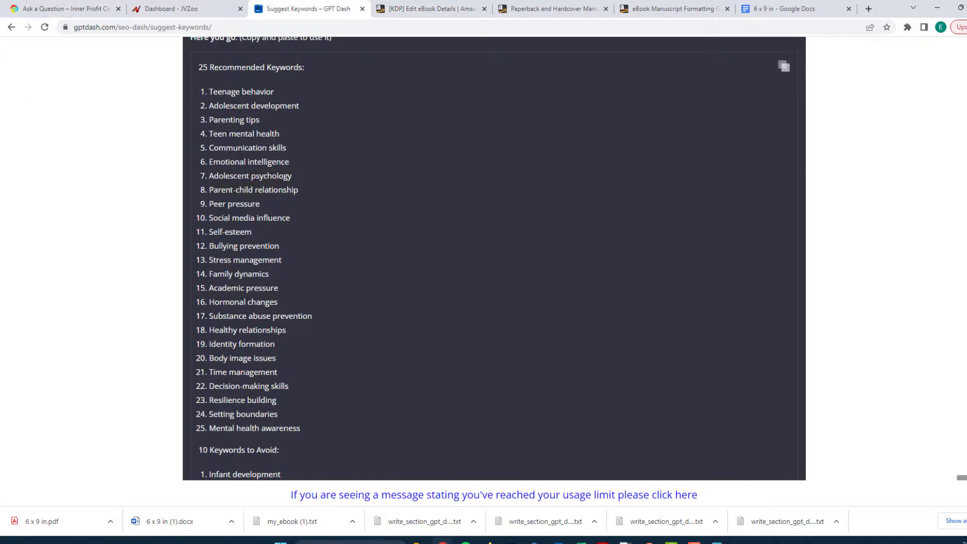
left_click(429, 8)
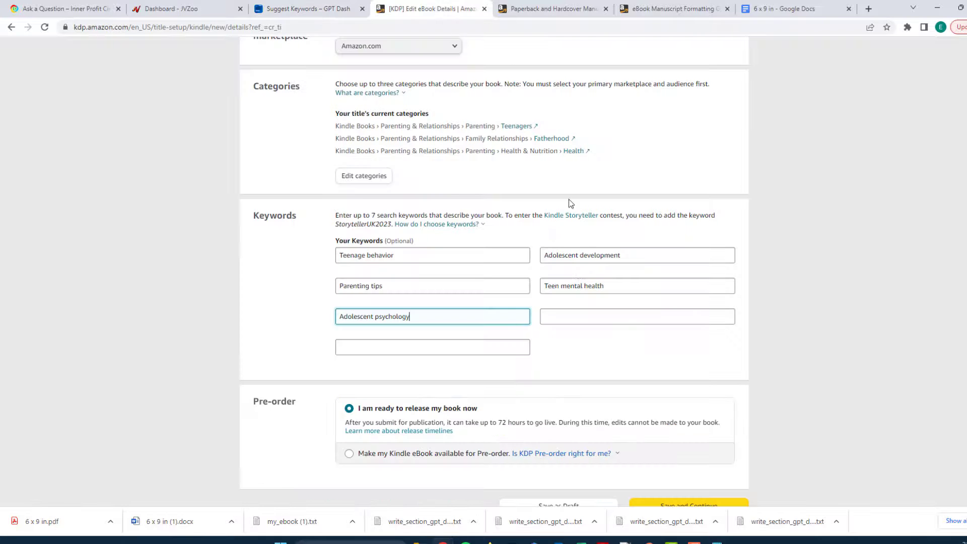
left_click(570, 313)
type("Parent-child relationship")
Add "Social media influence" from the suggestions as the seventh keyword, and save the details to continue to the ebook content.
left_click(307, 9)
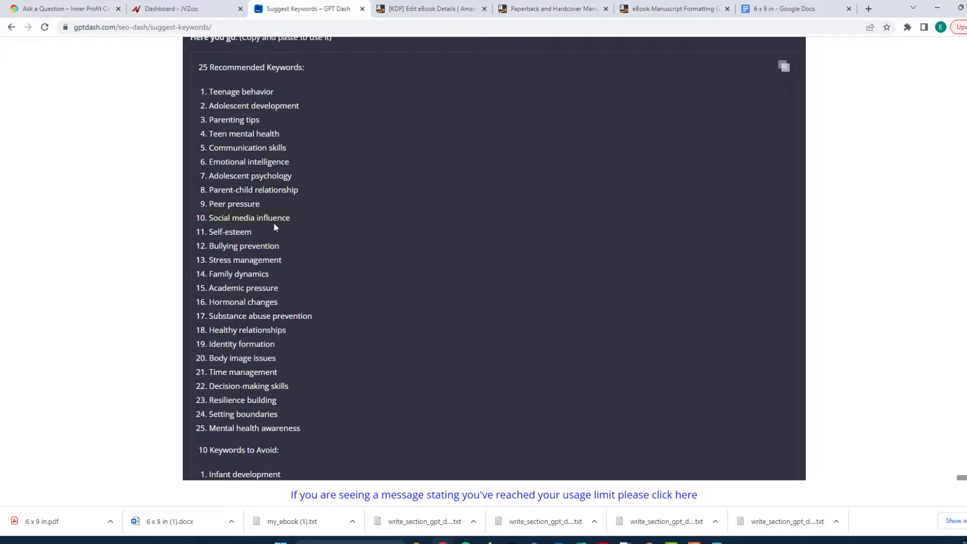
left_click(402, 8)
left_click(464, 347)
type("Social media influence")
scroll(544, 359, "down", 2)
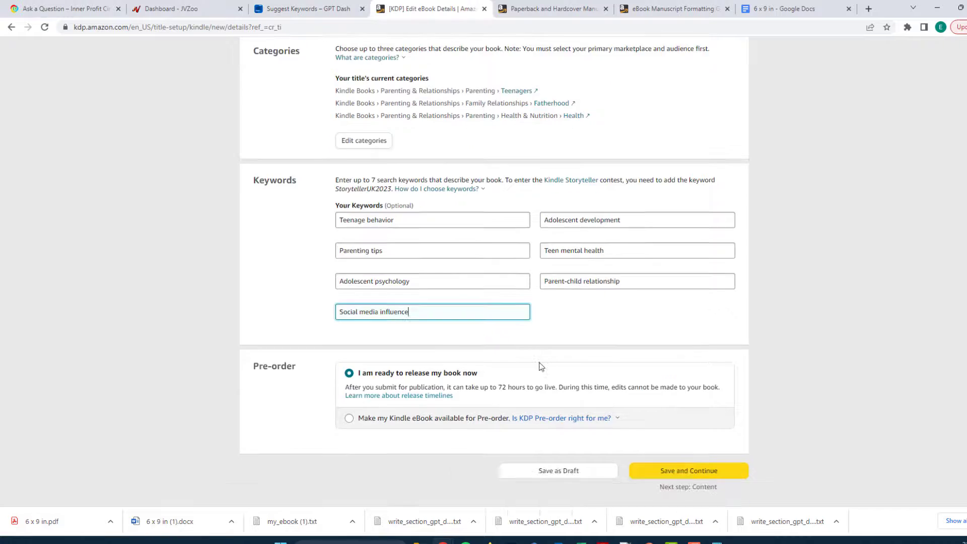
left_click(678, 402)
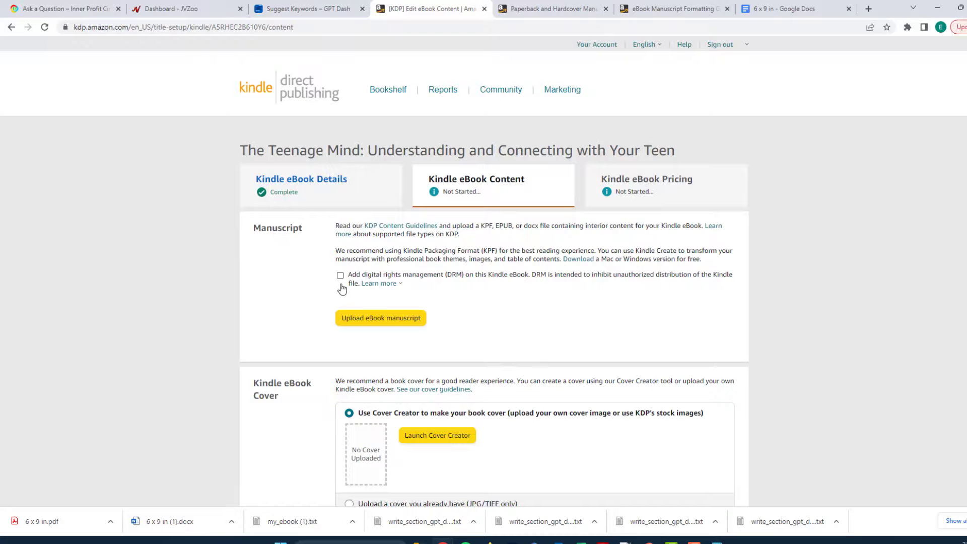
Try to upload 6 x 9 in.pdf as the ebook manuscript, declining to continue with the PDF format.
scroll(545, 299, "down", 1)
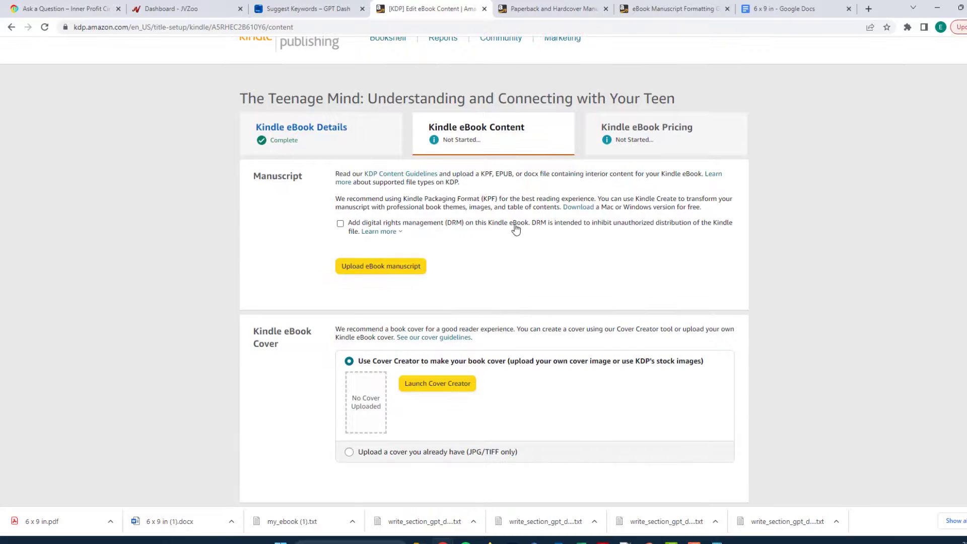
left_click(378, 271)
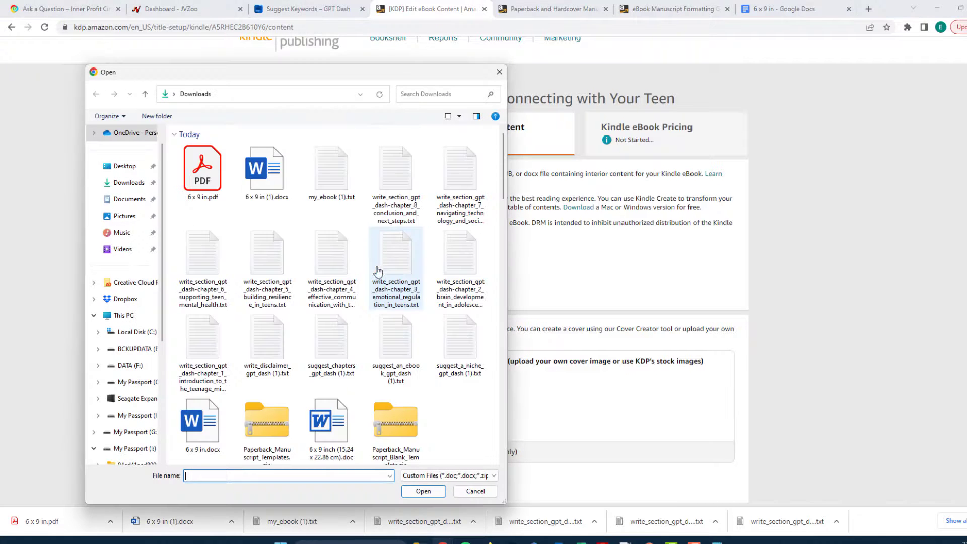
double_click(206, 169)
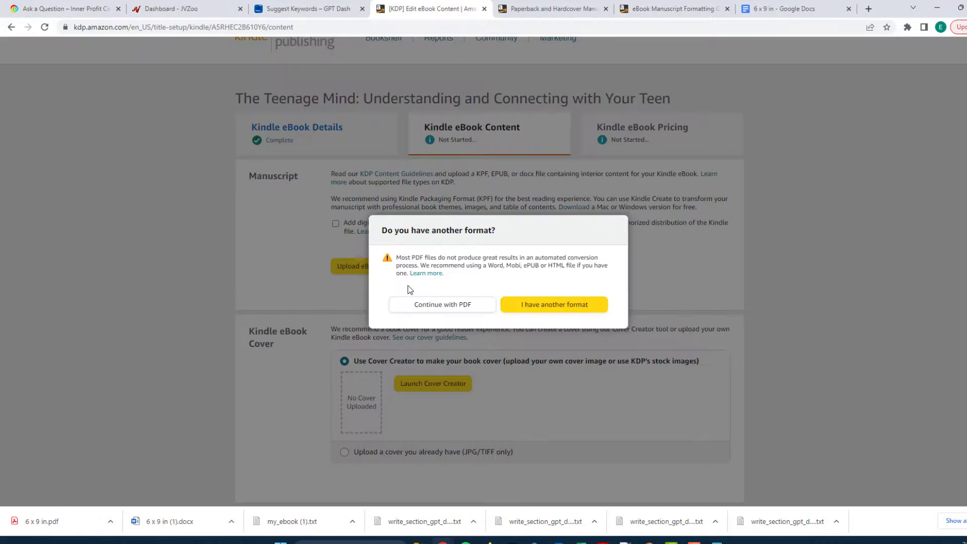
left_click(561, 308)
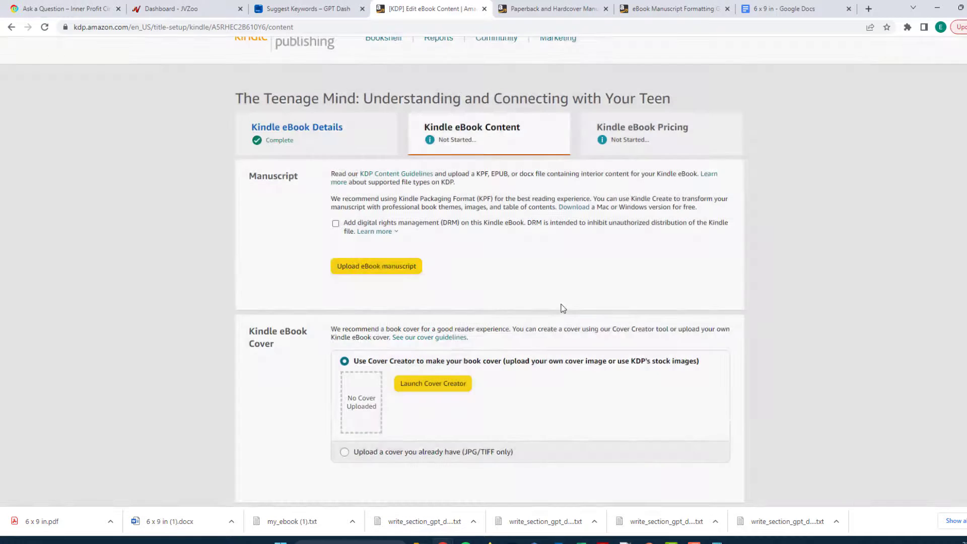
Upload the Word file 6 x 9 in (1).docx from Downloads as the ebook manuscript.
left_click(393, 271)
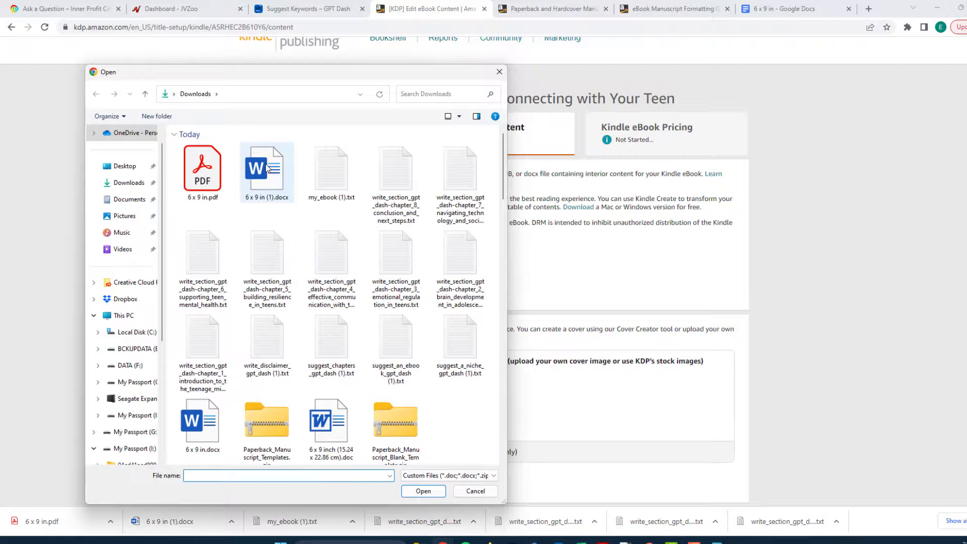
double_click(264, 165)
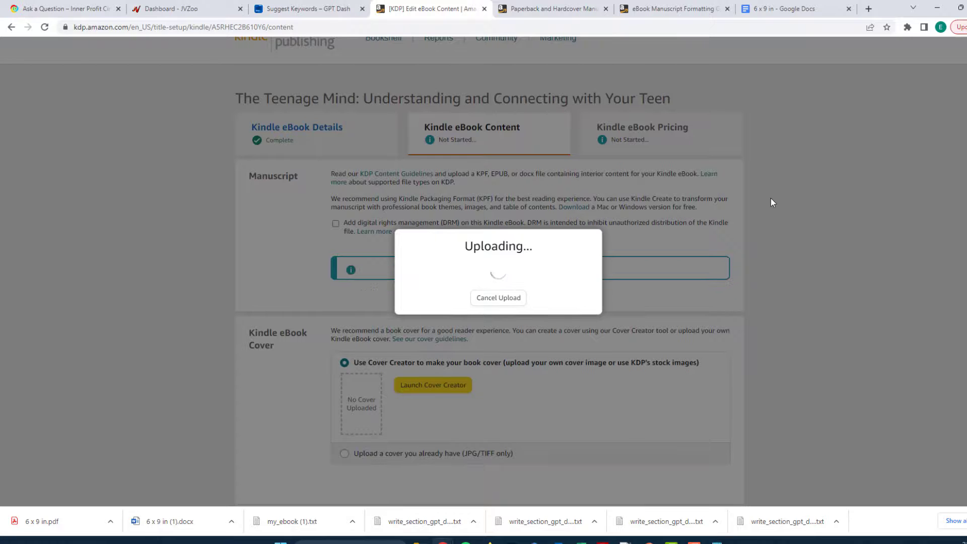
scroll(776, 237, "down", 1)
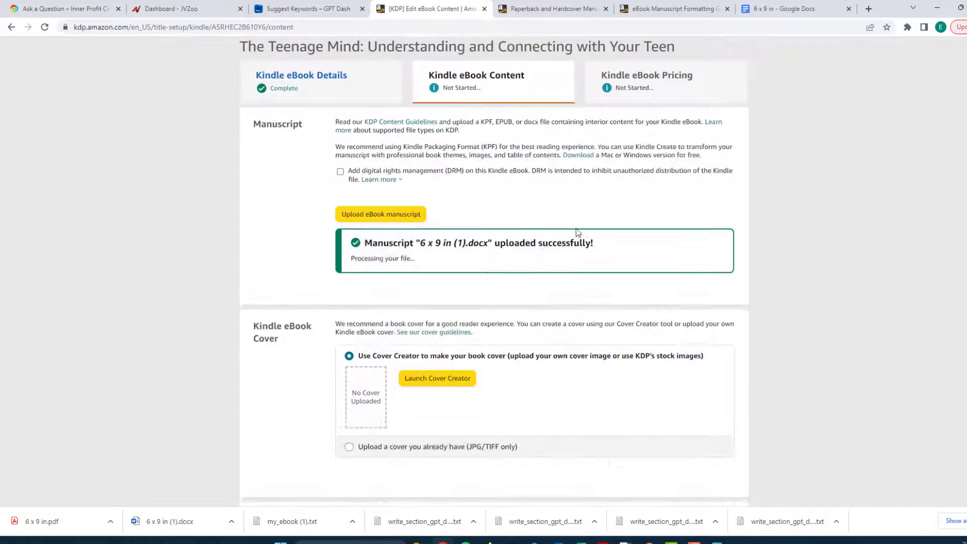
Launch Cover Creator for the ebook cover and choose to get the cover image from the image gallery.
scroll(670, 327, "down", 1)
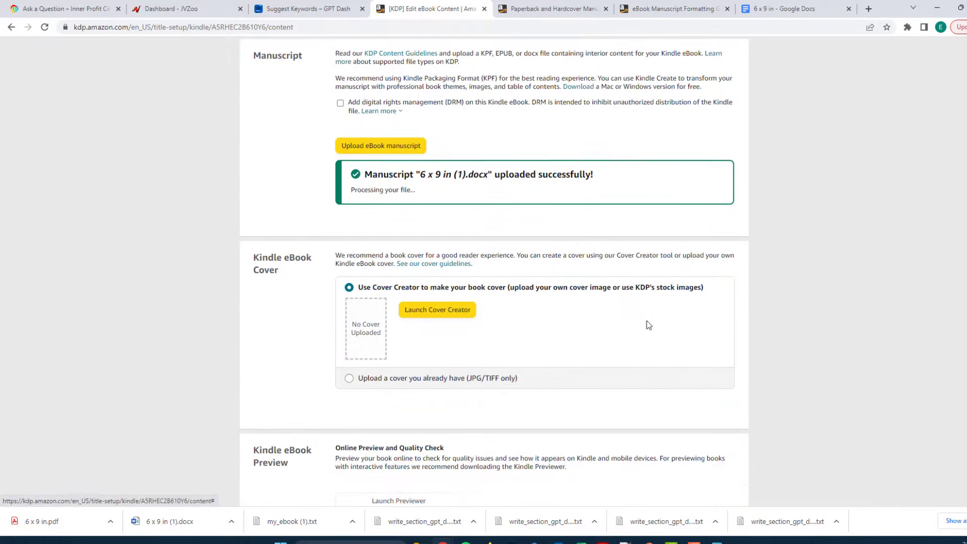
scroll(375, 302, "up", 2)
scroll(617, 304, "down", 3)
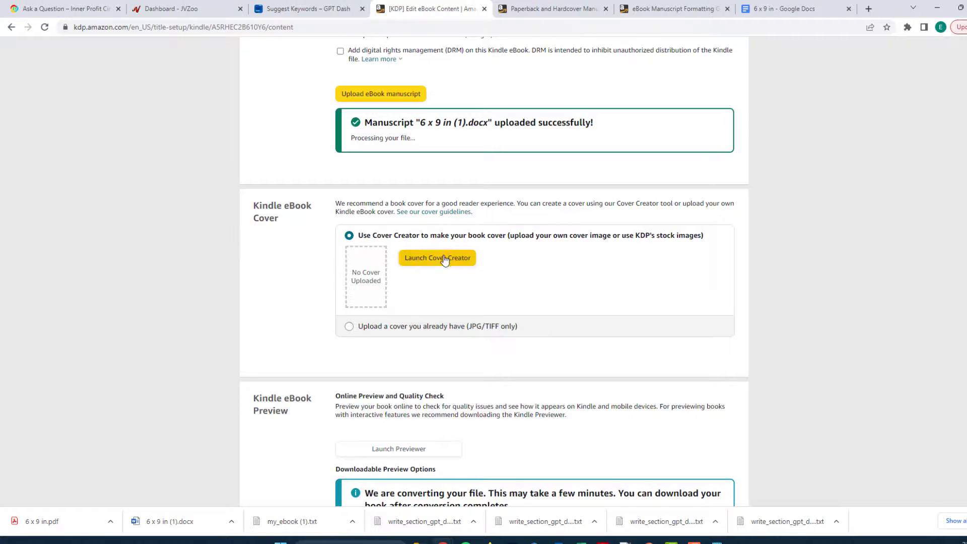
scroll(532, 345, "down", 1)
scroll(532, 350, "up", 2)
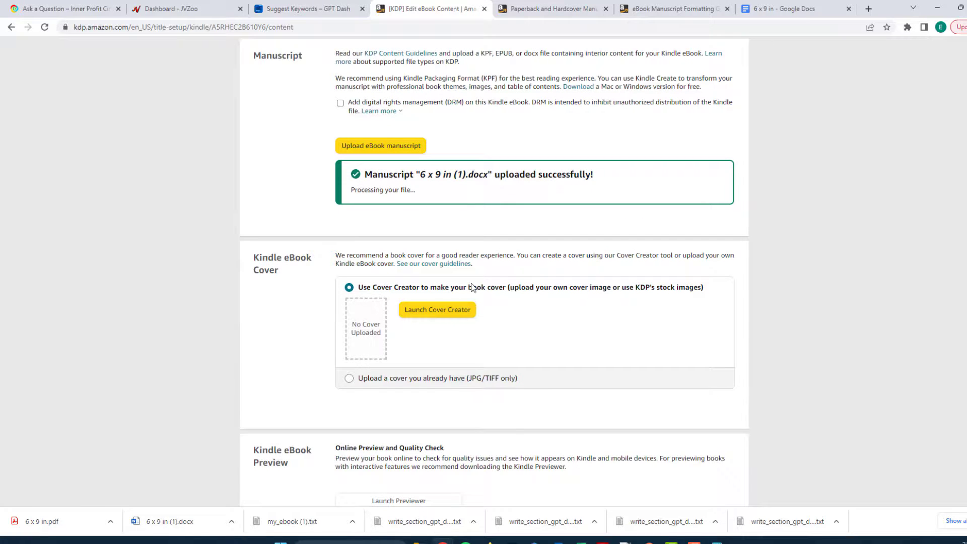
scroll(509, 339, "down", 3)
scroll(505, 349, "up", 2)
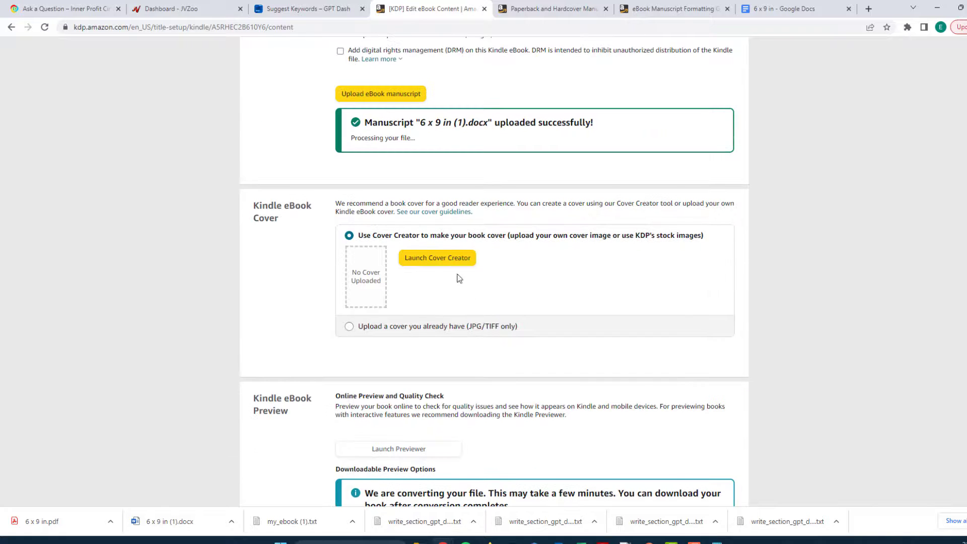
left_click(437, 258)
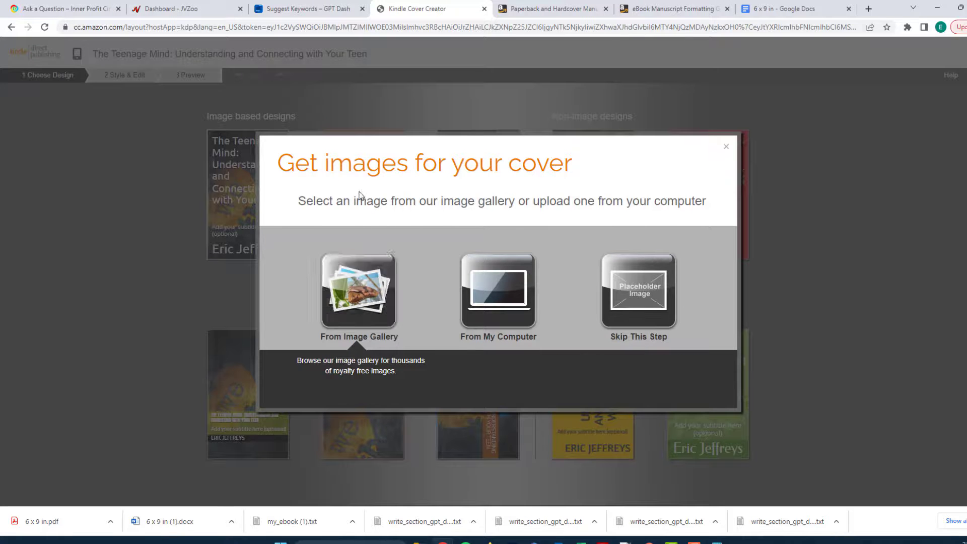
left_click(354, 280)
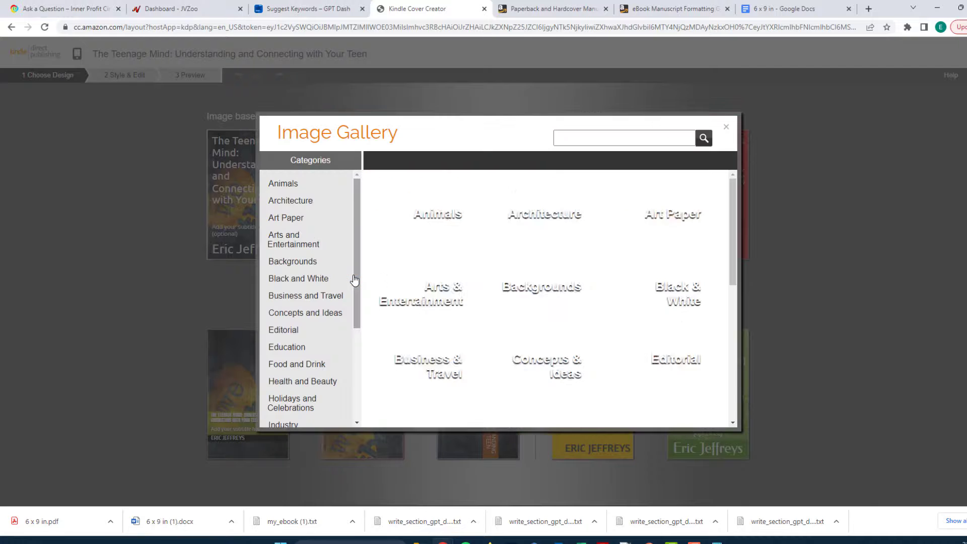
Look through the gallery's People and Relationships categories and open the Teenagers images under People.
left_click_drag(356, 191, 355, 288)
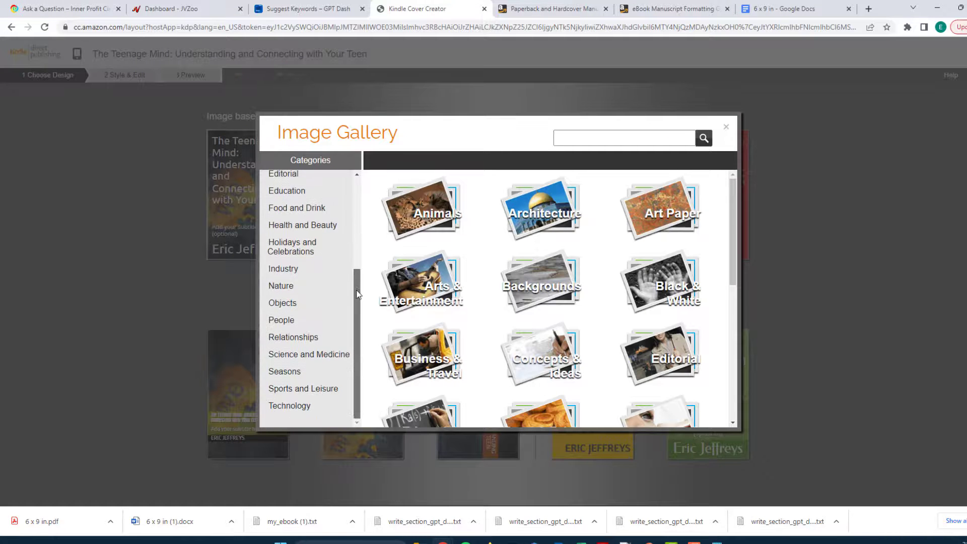
left_click(285, 325)
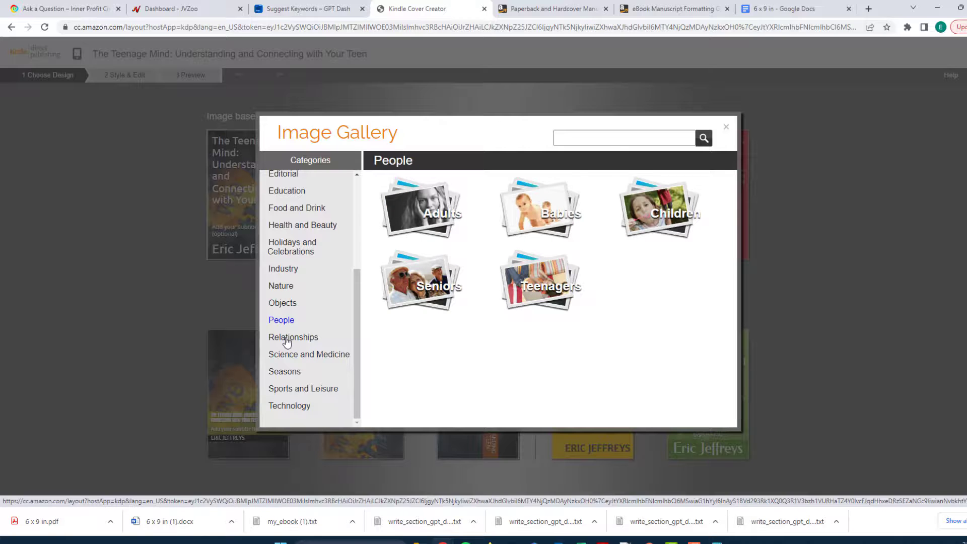
left_click(287, 339)
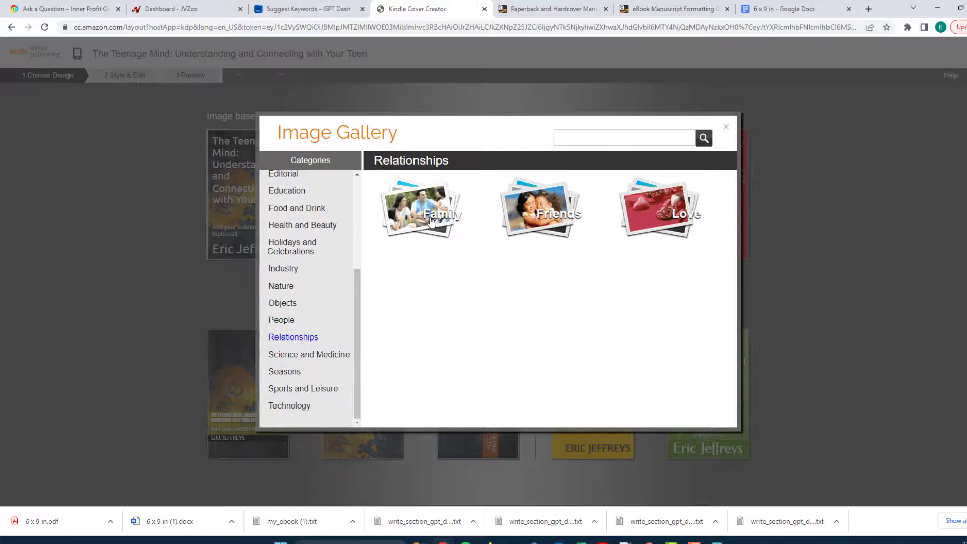
left_click(282, 322)
left_click(526, 285)
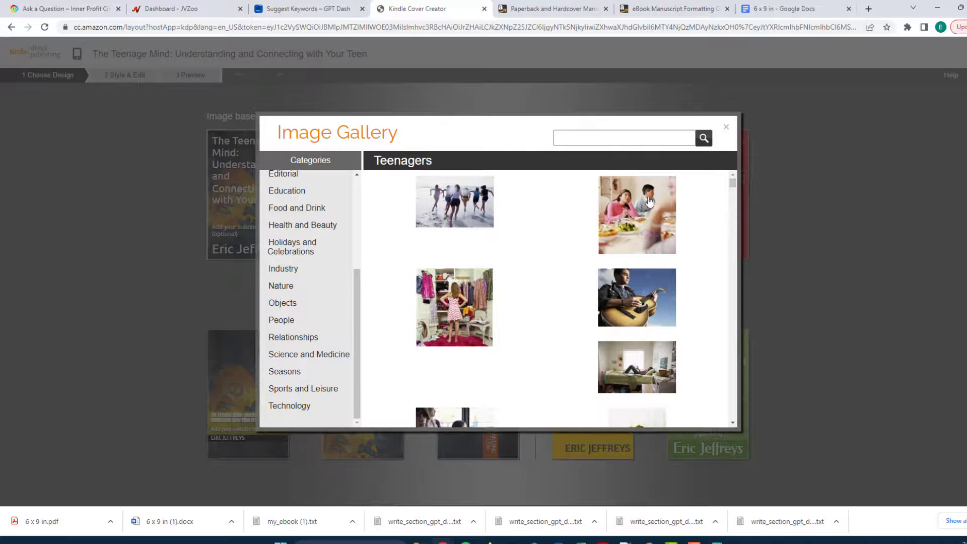
Browse the Teenagers images in the gallery for a picture that suits the cover.
scroll(647, 333, "down", 4)
scroll(648, 339, "down", 10)
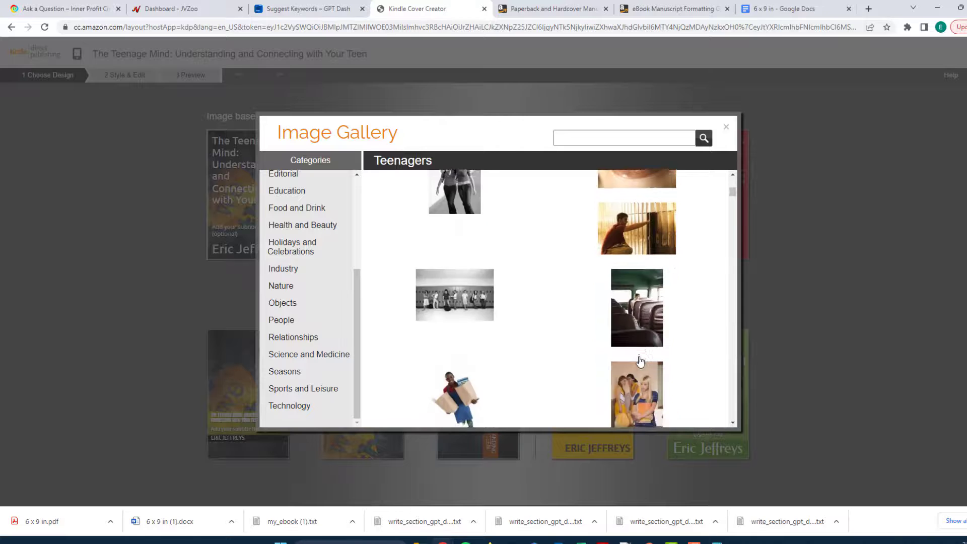
left_click_drag(733, 198, 710, 346)
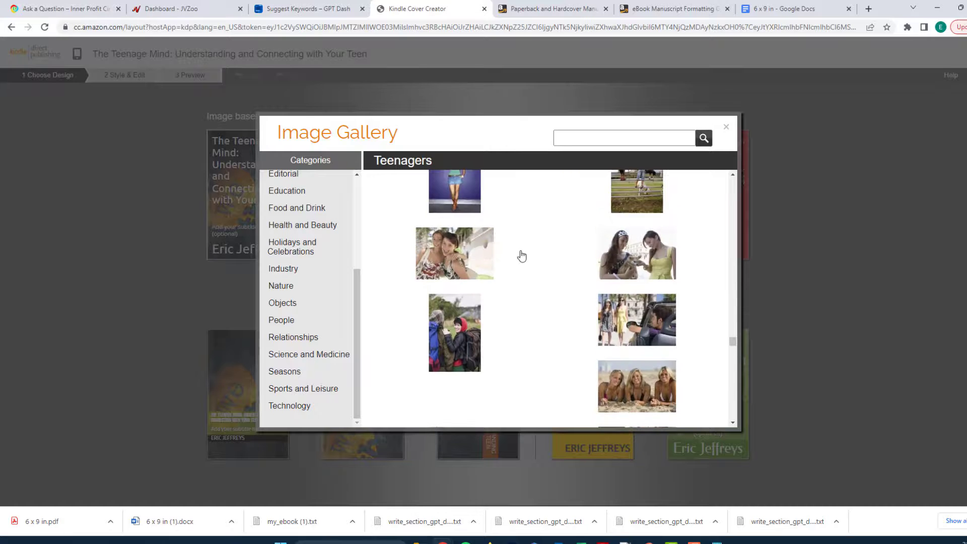
scroll(504, 247, "up", 4)
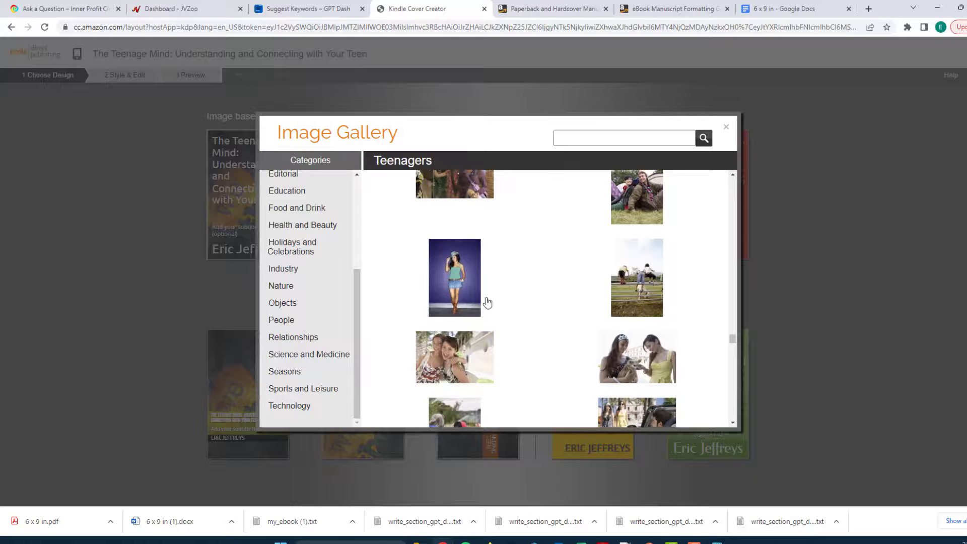
scroll(705, 343, "down", 4)
scroll(701, 346, "down", 2)
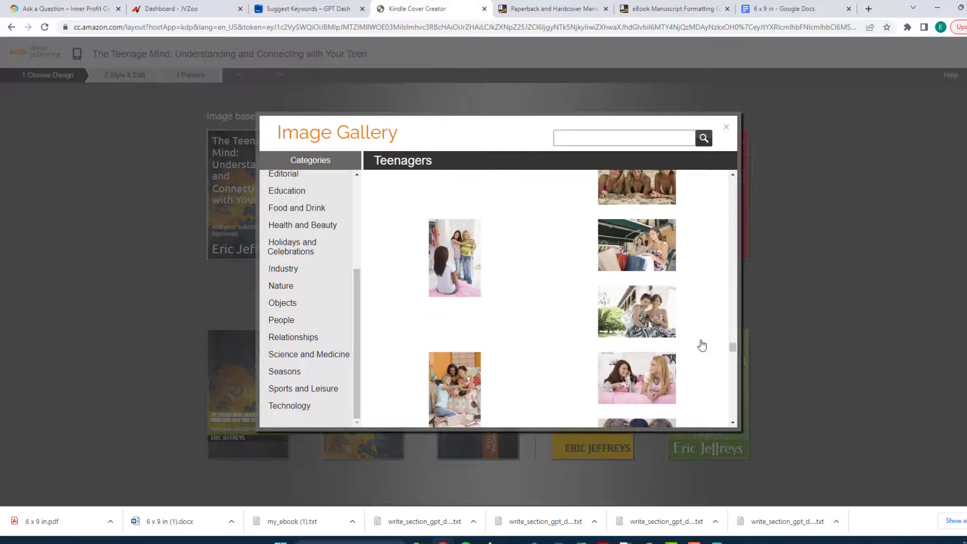
scroll(723, 318, "up", 1)
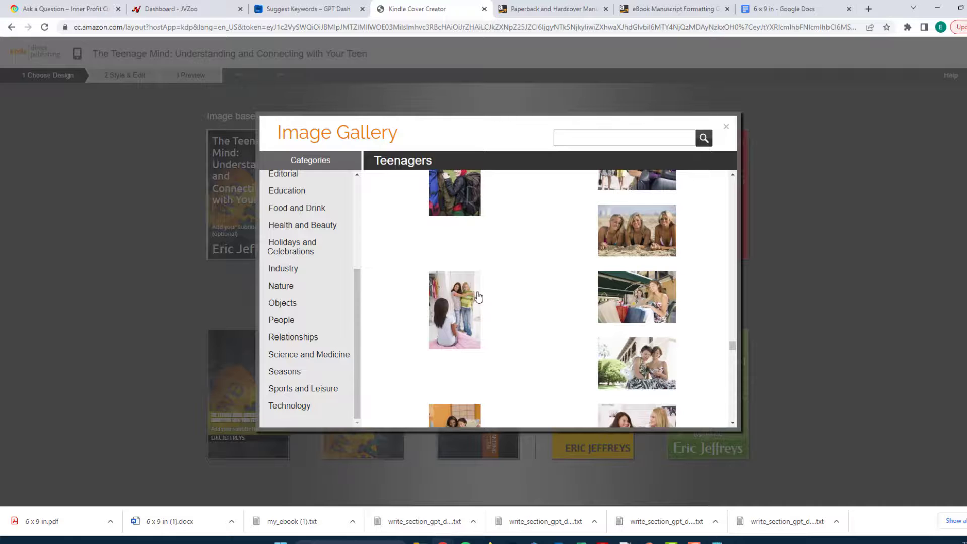
scroll(529, 307, "down", 3)
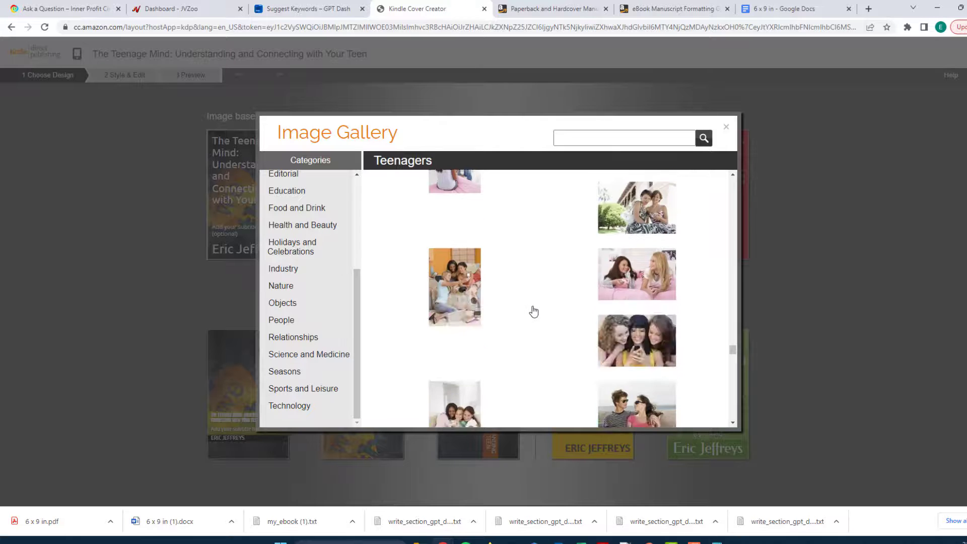
scroll(534, 309, "up", 3)
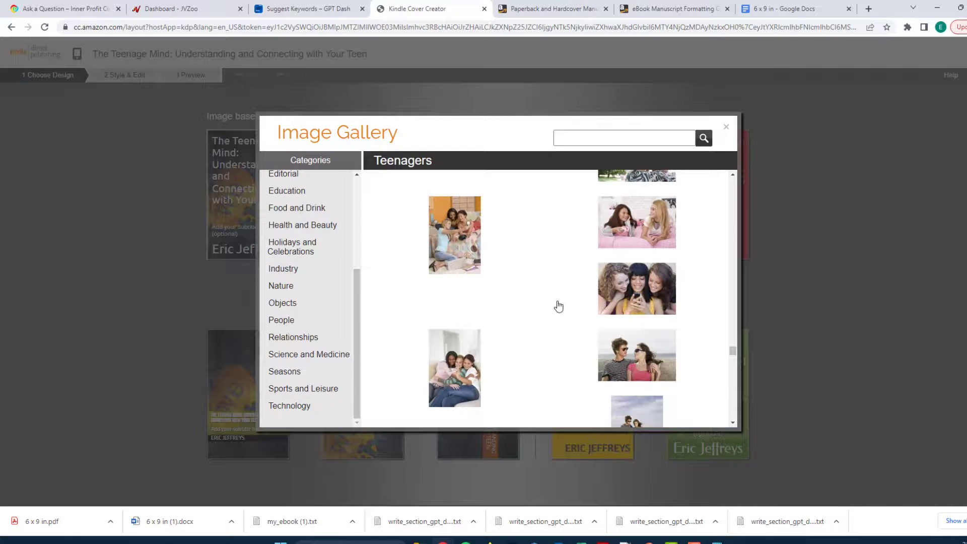
scroll(555, 300, "down", 4)
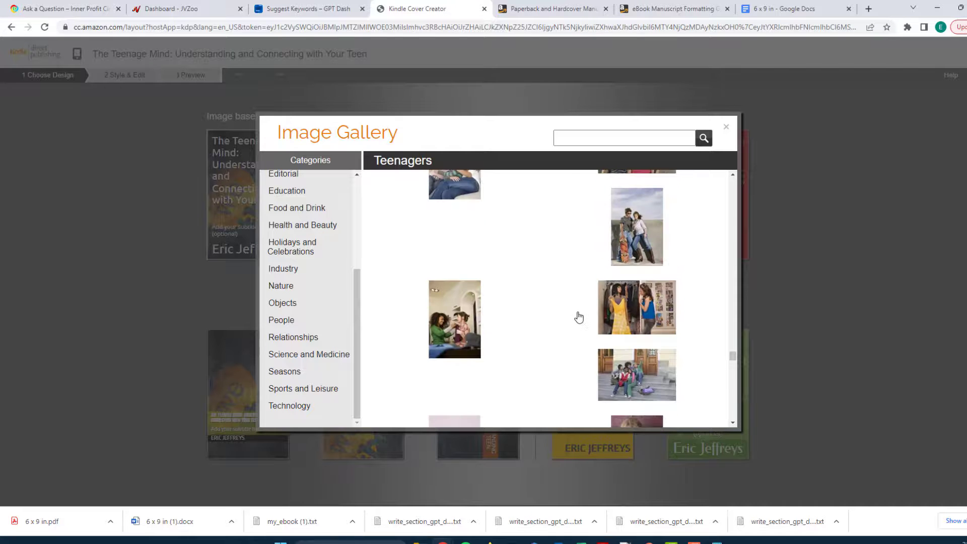
scroll(574, 323, "down", 4)
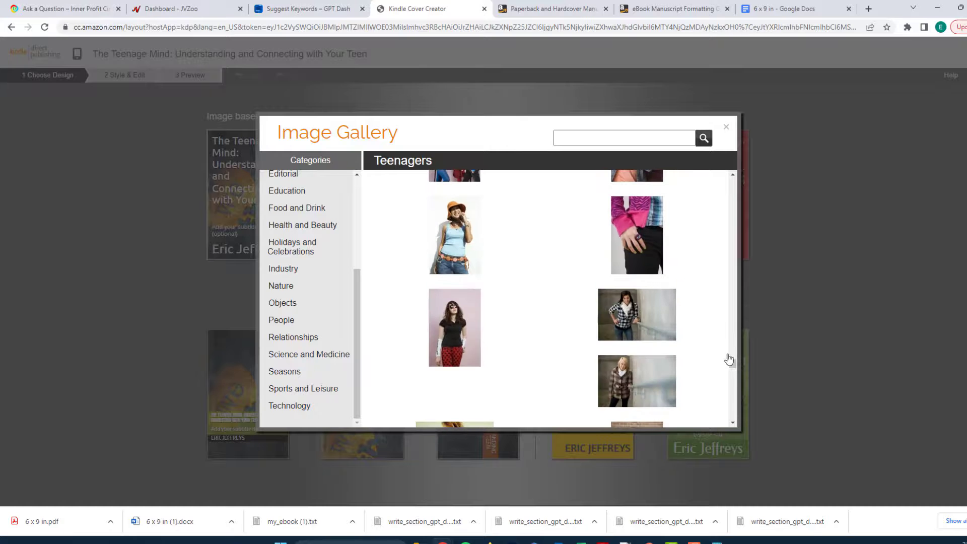
left_click_drag(730, 363, 744, 175)
scroll(502, 282, "down", 2)
scroll(504, 289, "up", 2)
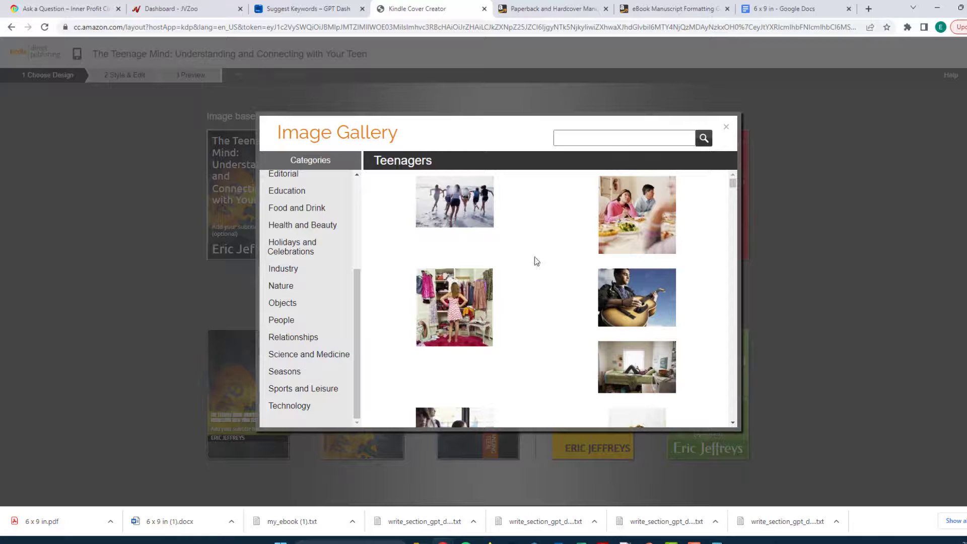
Use the Teenagers gallery image of a bored teen beside her father at the dinner table as the cover image.
left_click(645, 211)
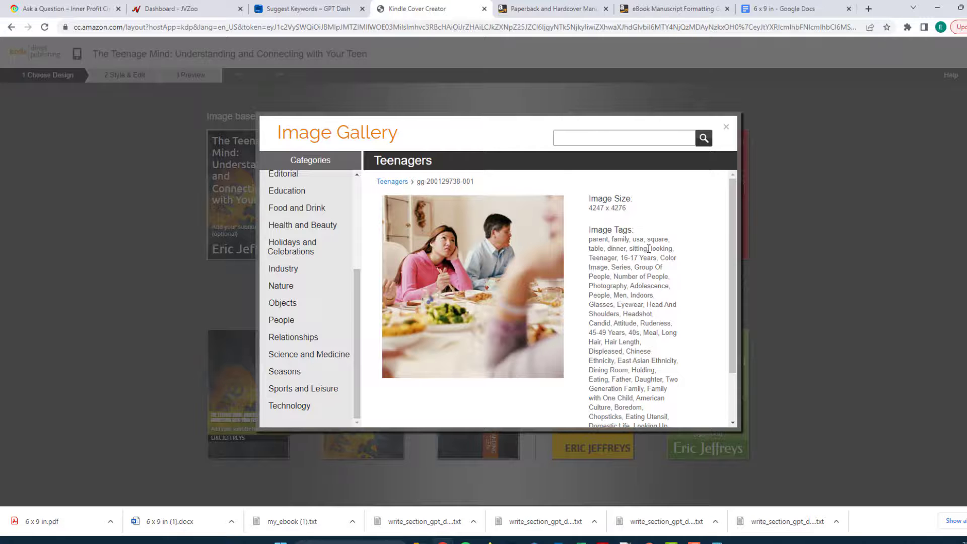
scroll(648, 252, "down", 1)
scroll(635, 267, "up", 1)
scroll(503, 290, "down", 1)
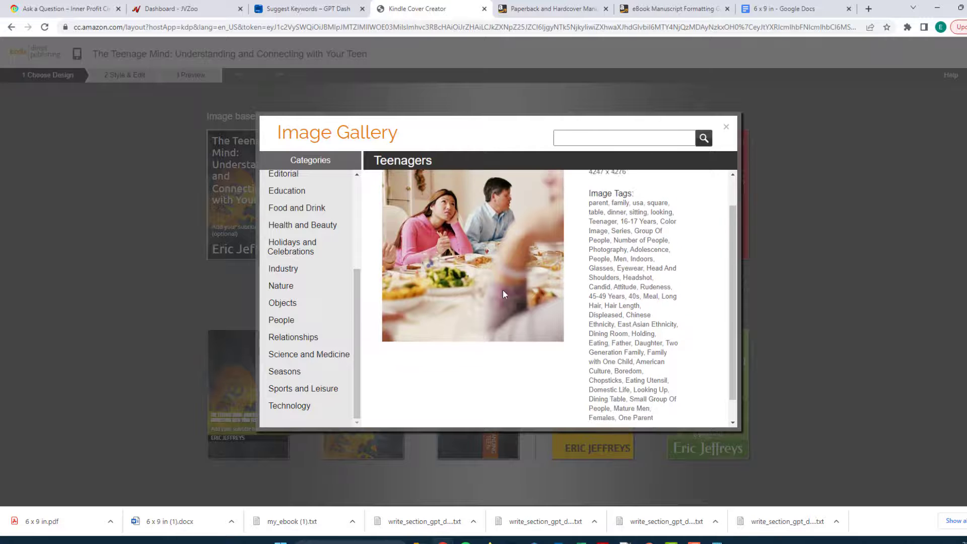
scroll(506, 291, "up", 1)
scroll(517, 295, "down", 1)
scroll(516, 296, "up", 1)
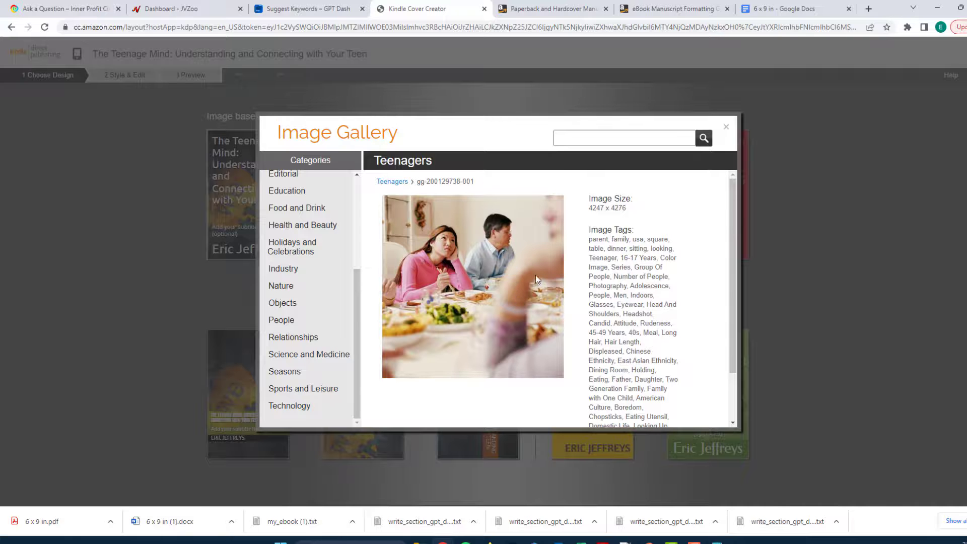
scroll(487, 270, "down", 1)
scroll(664, 351, "up", 1)
scroll(655, 363, "down", 1)
left_click(629, 423)
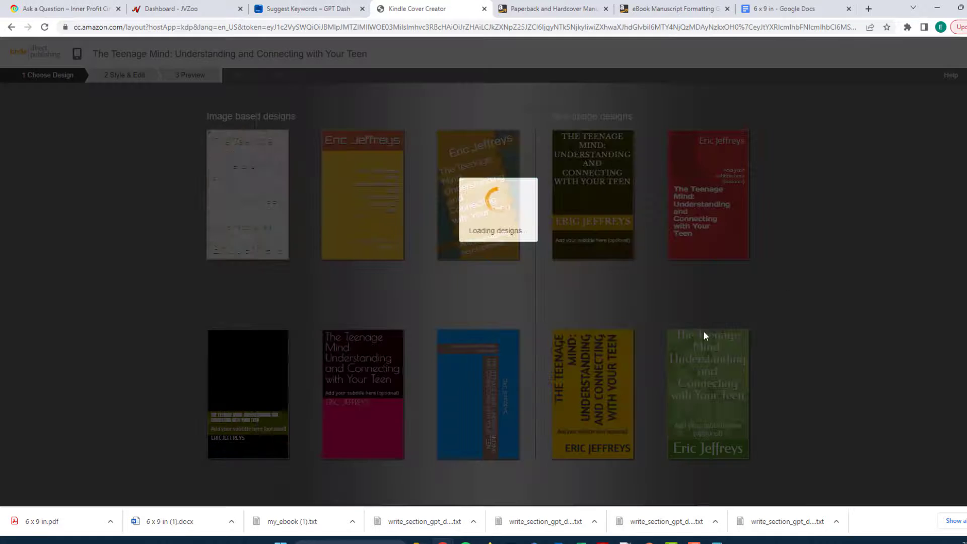
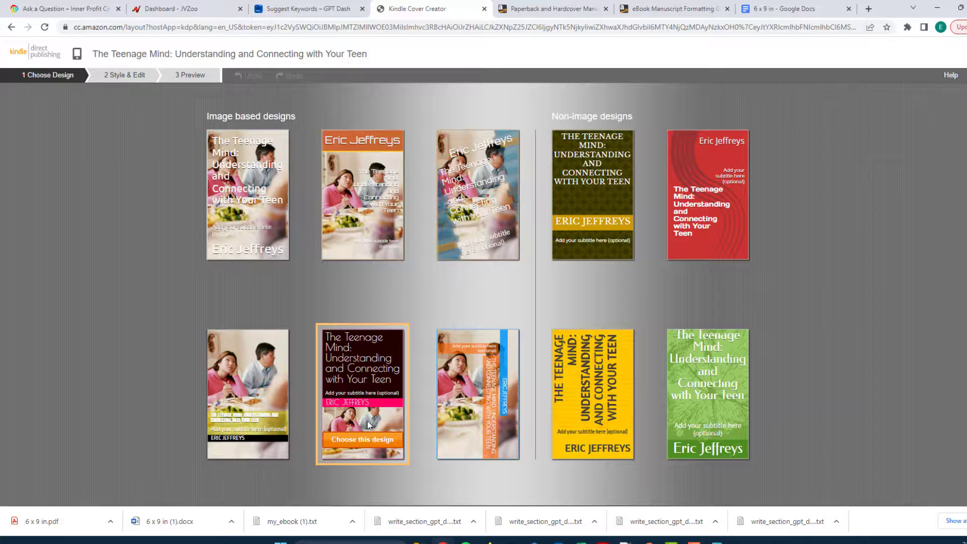
Choose the cover design with the dark title block above a pink author band, and center the title text.
left_click(364, 439)
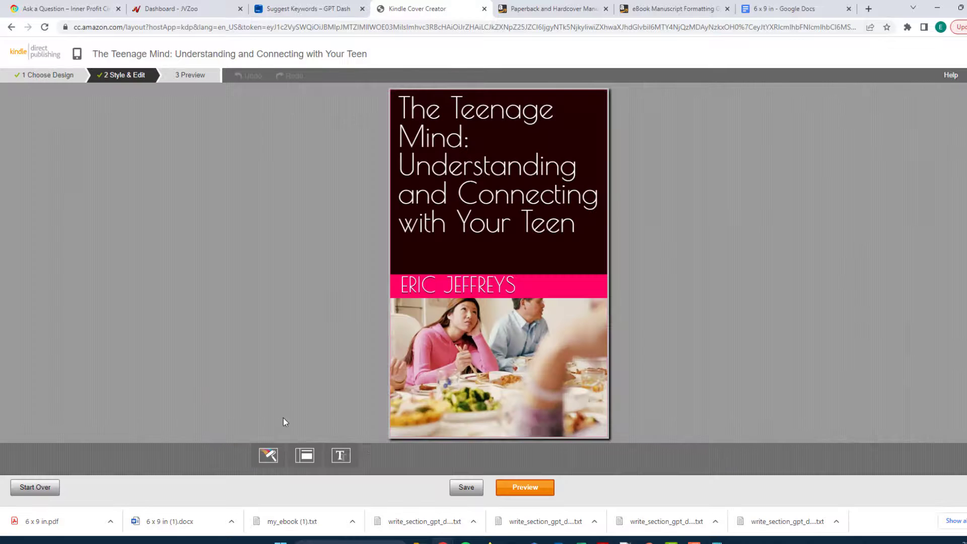
left_click(446, 196)
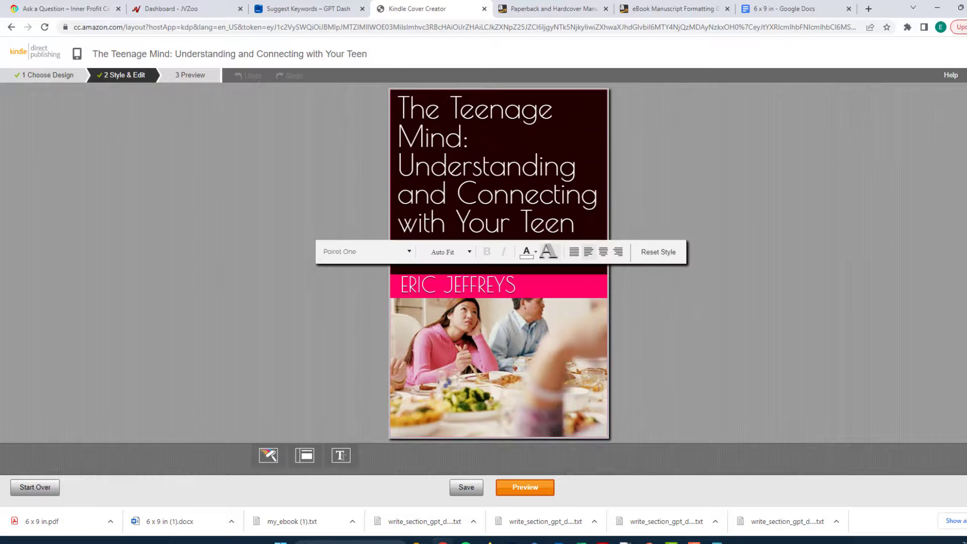
left_click(605, 253)
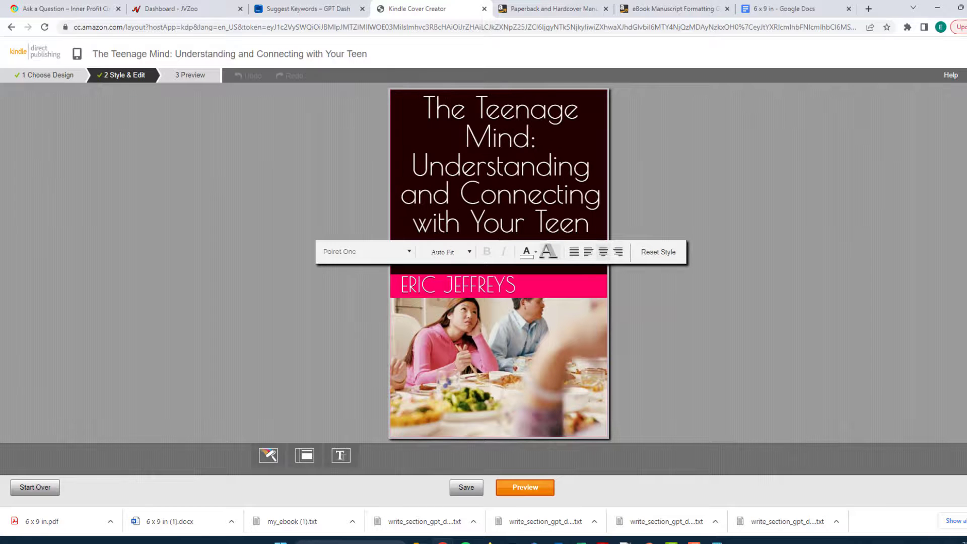
Try the cover title at 14pt, 28pt and 36pt, and return its font size to Auto Fit.
left_click(463, 257)
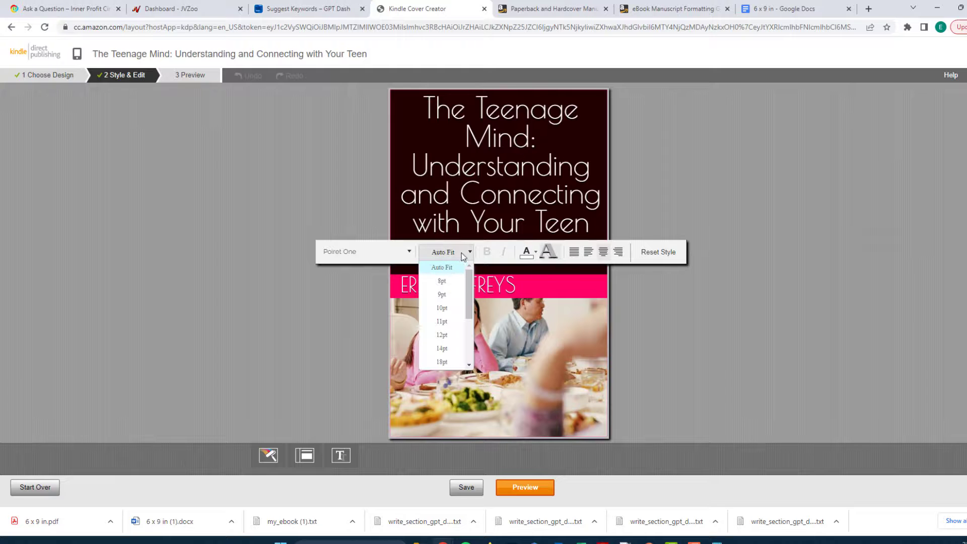
left_click(443, 349)
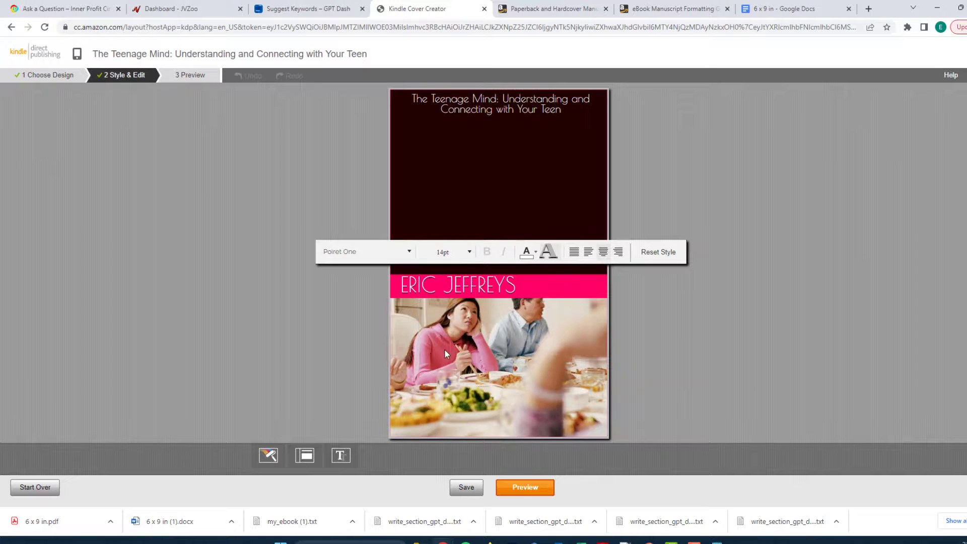
left_click(470, 249)
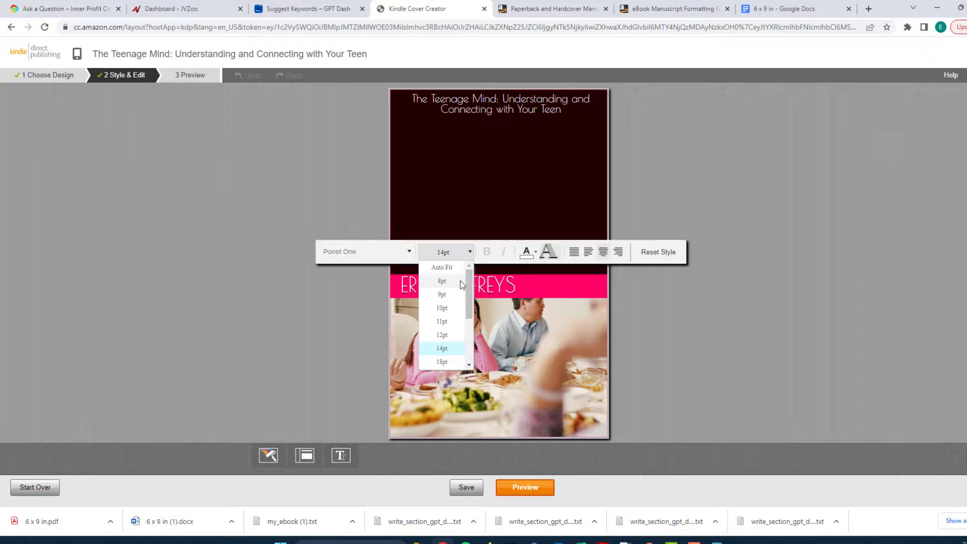
scroll(449, 346, "down", 1)
left_click(446, 344)
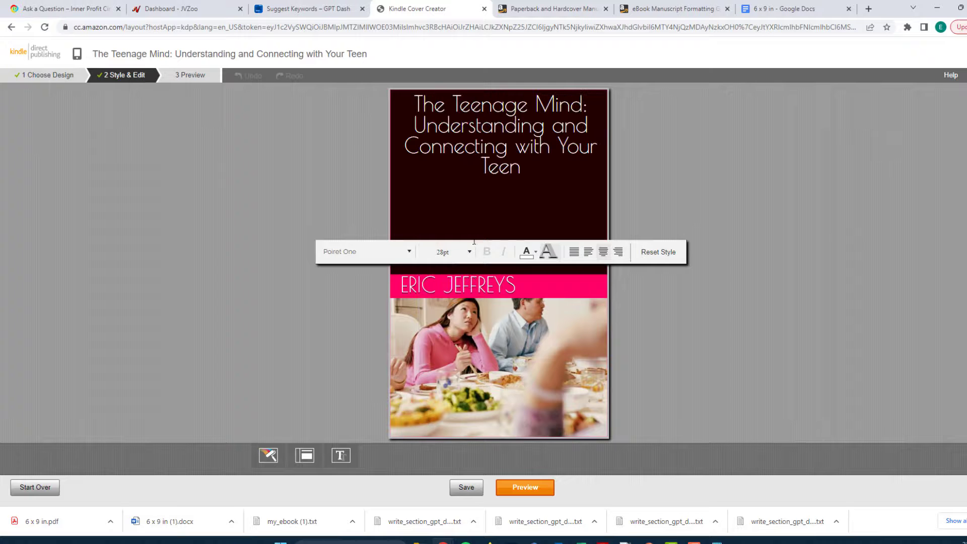
left_click(453, 252)
left_click(446, 360)
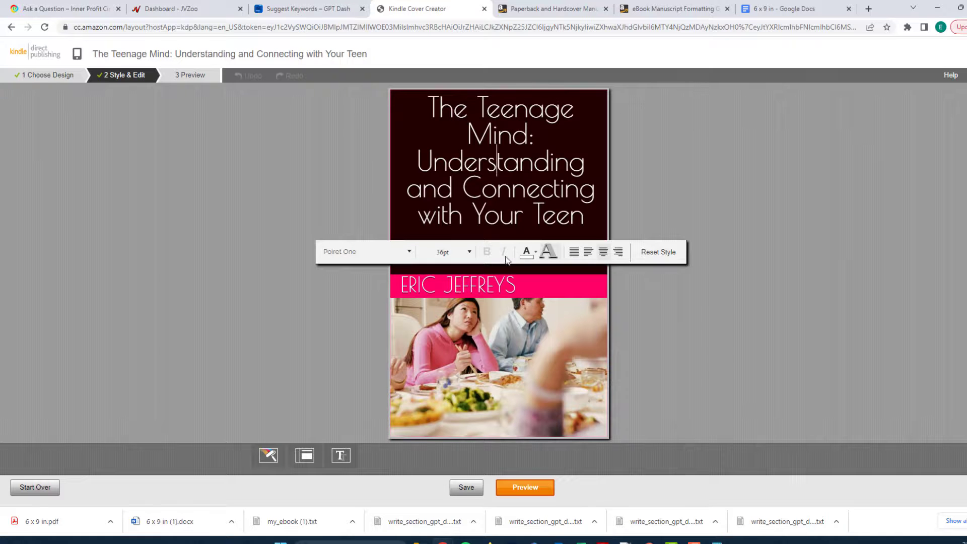
left_click(453, 252)
scroll(457, 332, "up", 3)
left_click(450, 264)
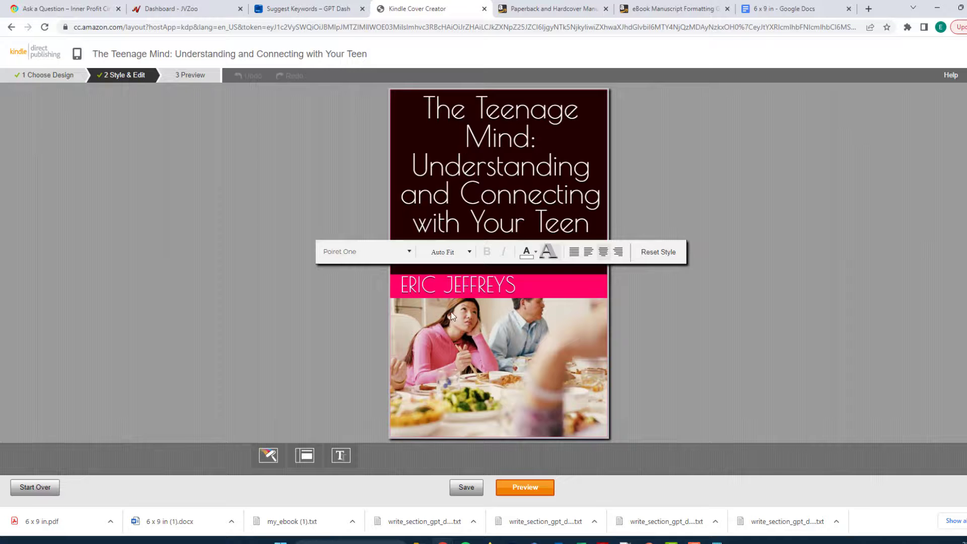
left_click(530, 284)
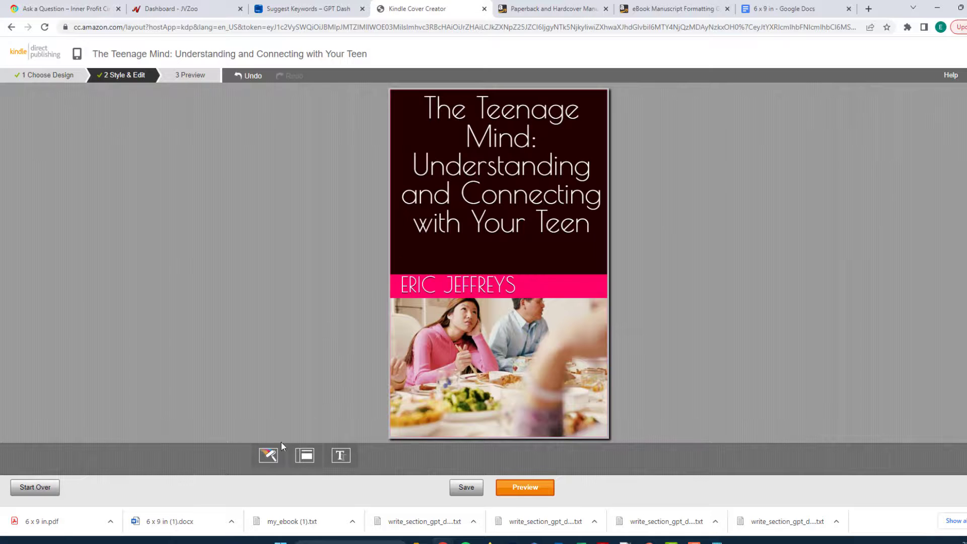
Try the orange, near-black, olive, red, light blue and pale yellow color schemes on the cover.
left_click(269, 456)
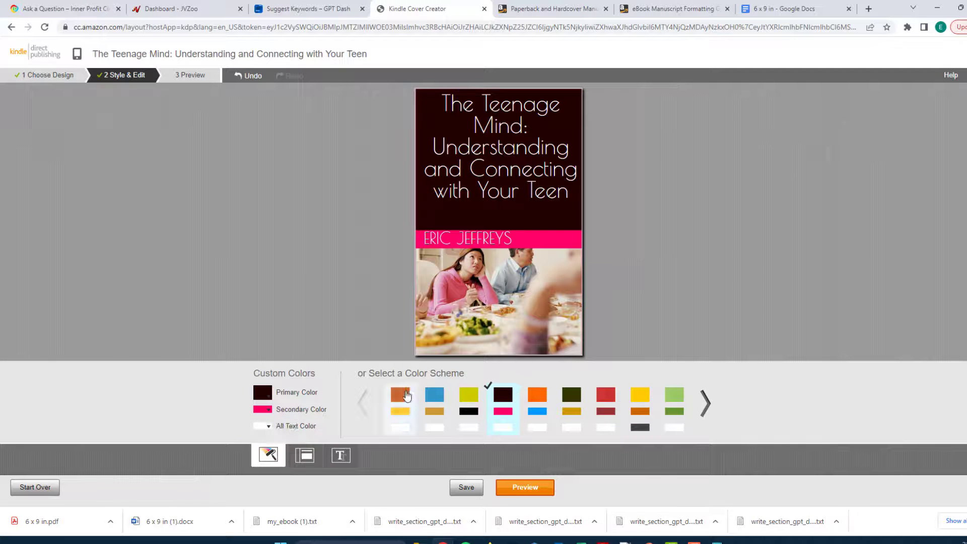
left_click(404, 398)
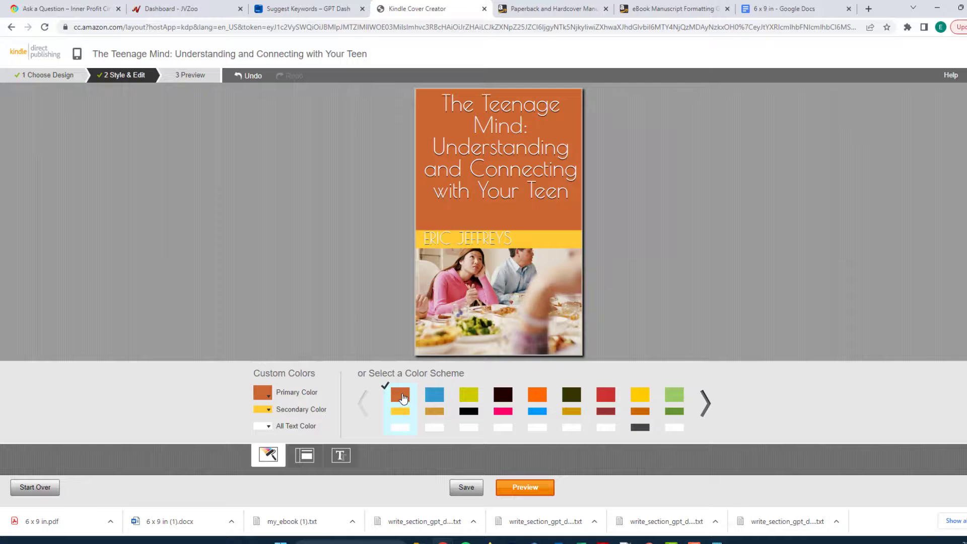
left_click(503, 397)
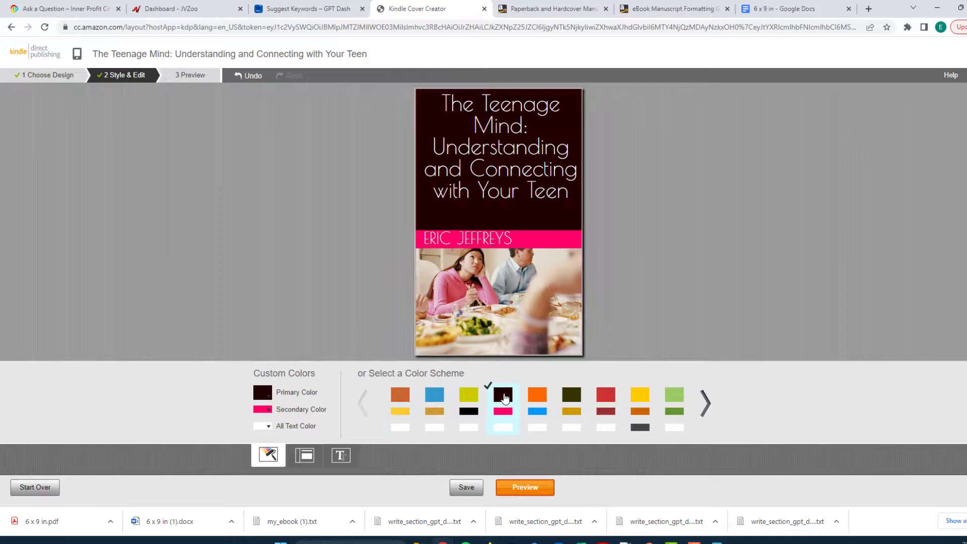
left_click(537, 398)
left_click(572, 398)
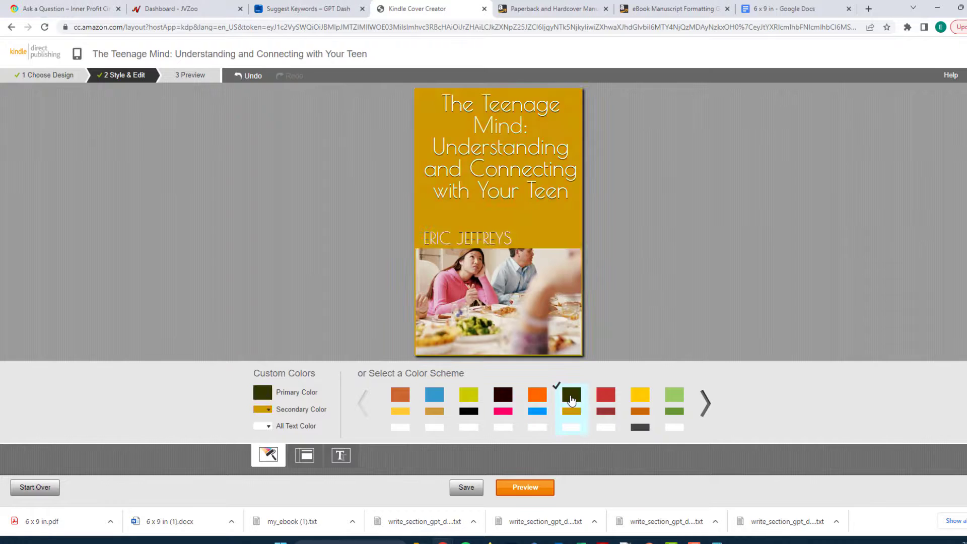
left_click(606, 402)
left_click(713, 406)
left_click(713, 406)
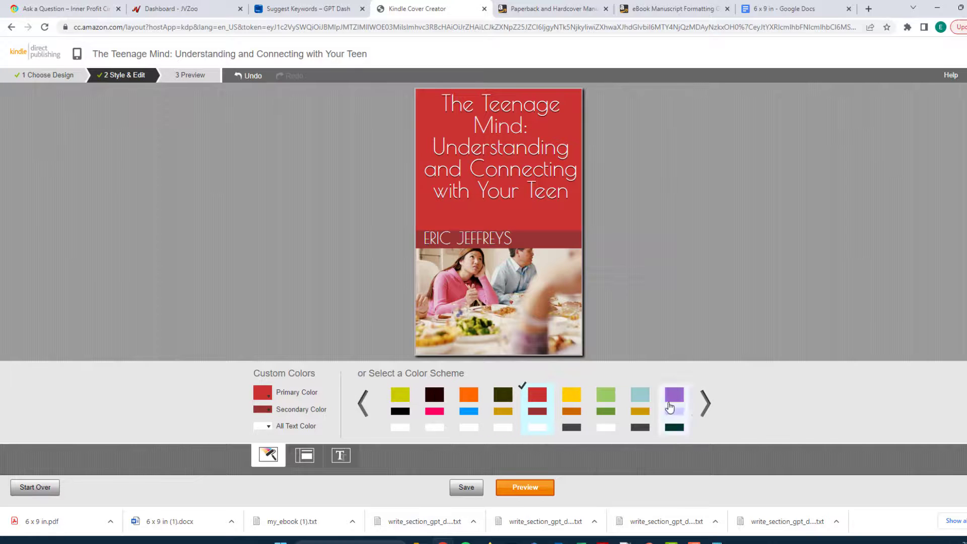
left_click(640, 400)
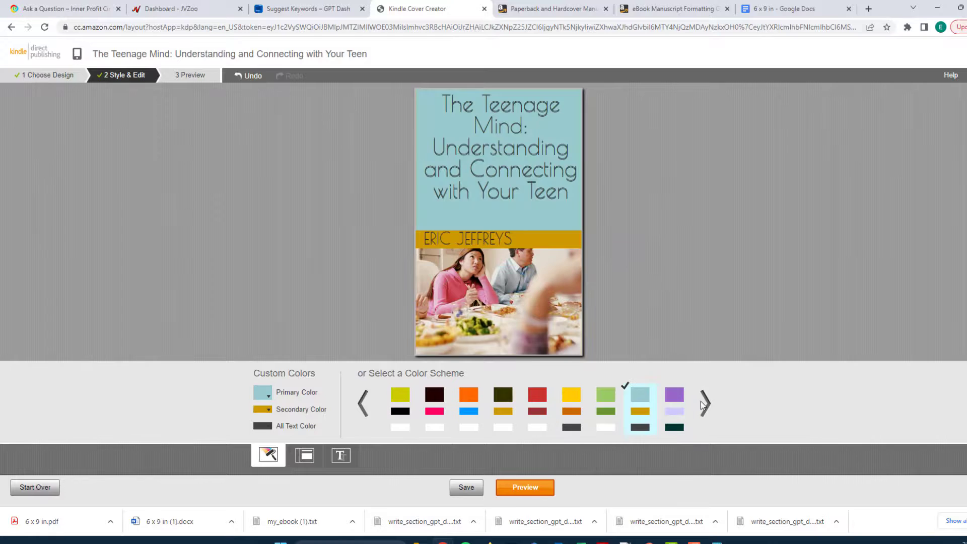
left_click(705, 403)
left_click(706, 404)
left_click(705, 404)
left_click(655, 405)
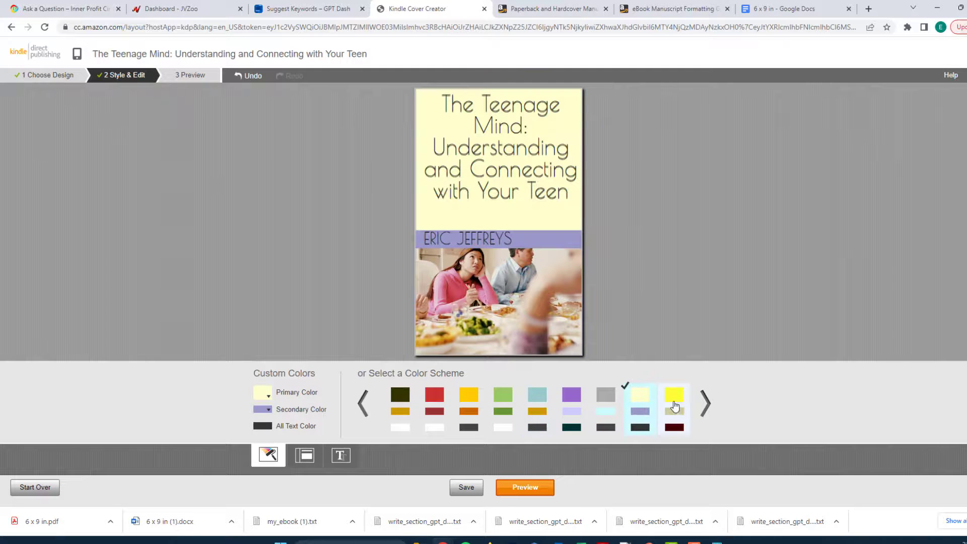
Apply the color scheme with navy blue primary, dark red secondary and white text to the cover.
left_click(708, 405)
left_click(707, 404)
left_click(707, 404)
left_click(675, 403)
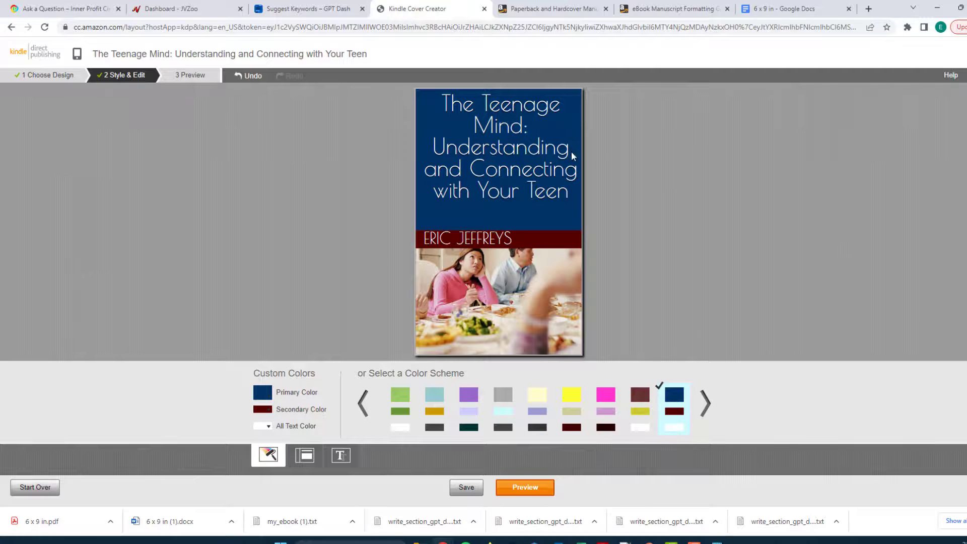
Toggle the text shadow of the cover title and set its font to Anton.
left_click(515, 155)
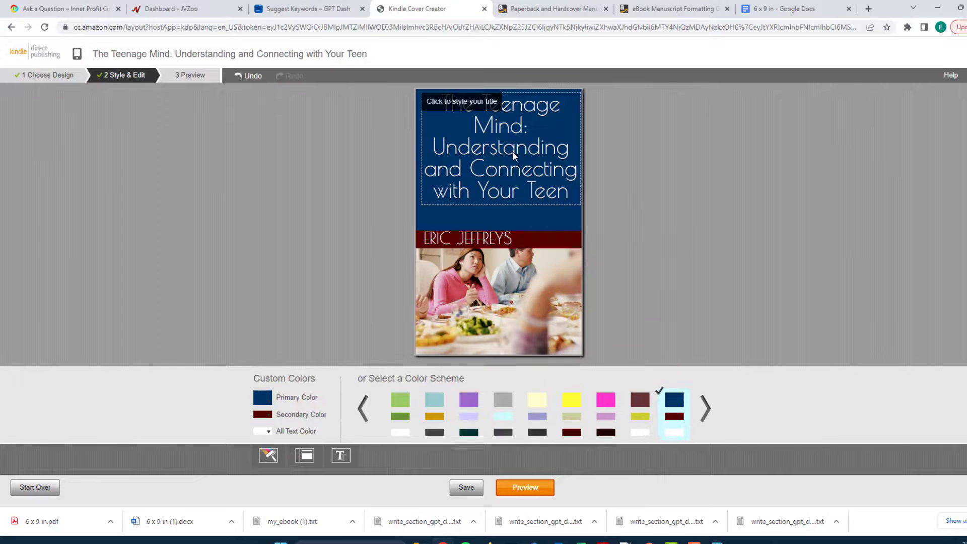
left_click(504, 175)
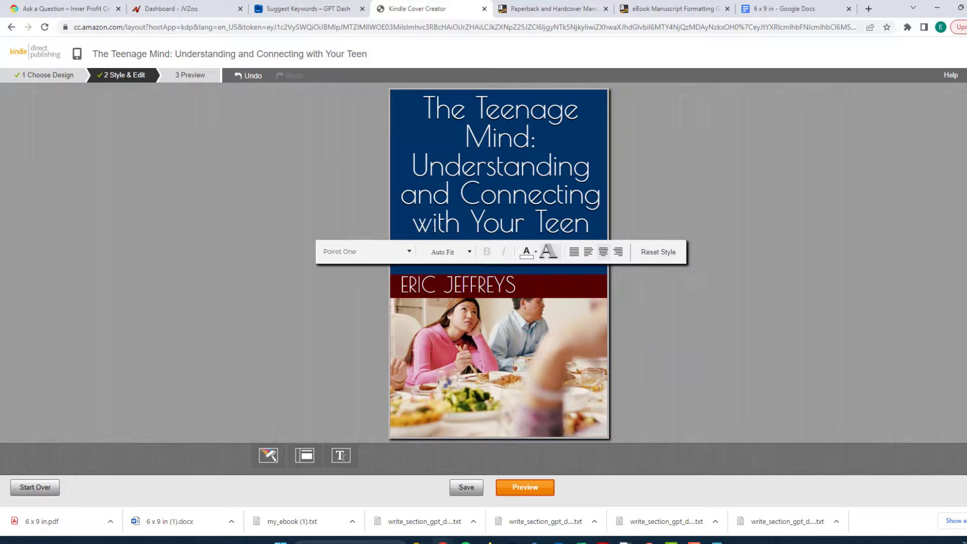
left_click_drag(590, 224, 422, 103)
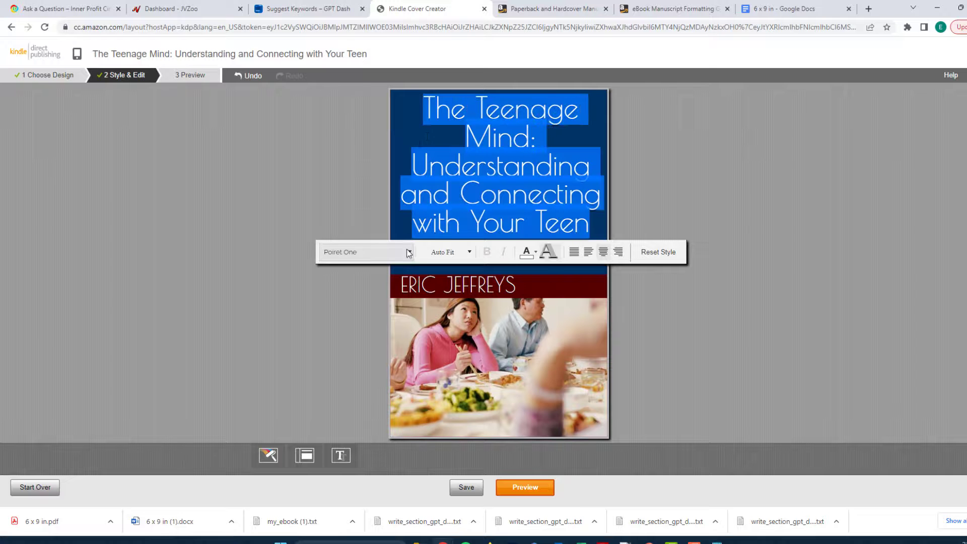
left_click(548, 251)
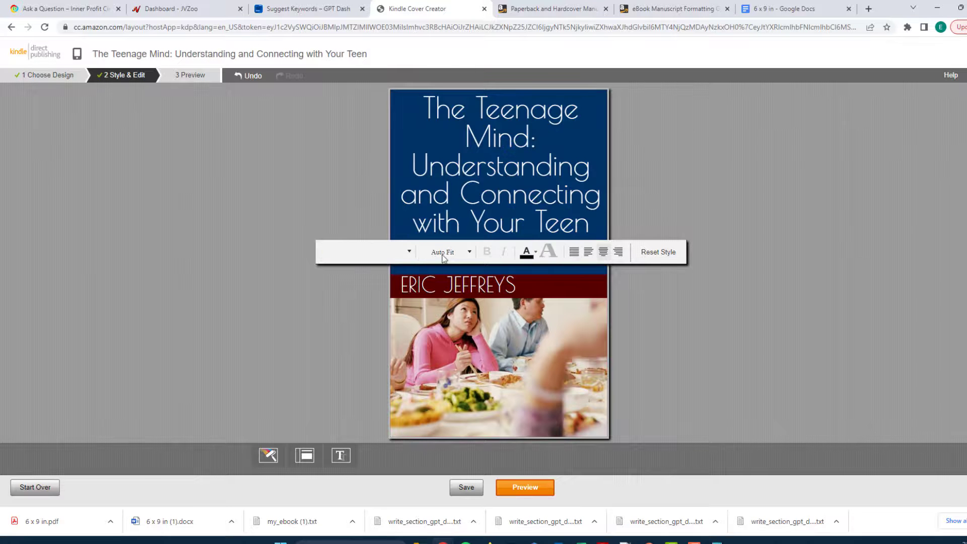
left_click(409, 251)
left_click_drag(407, 280, 407, 288)
left_click(344, 283)
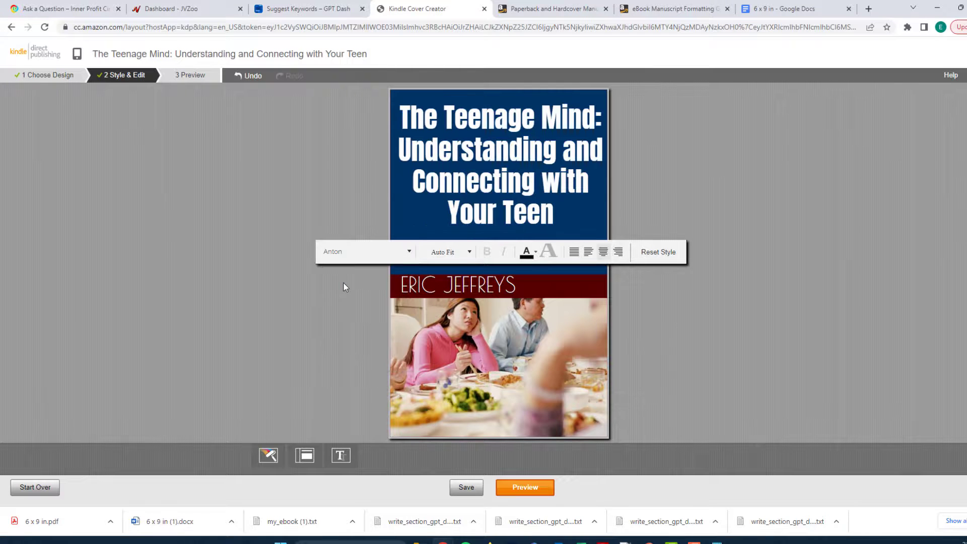
Try the Days One font on the cover title, and return the title to Anton.
left_click(409, 253)
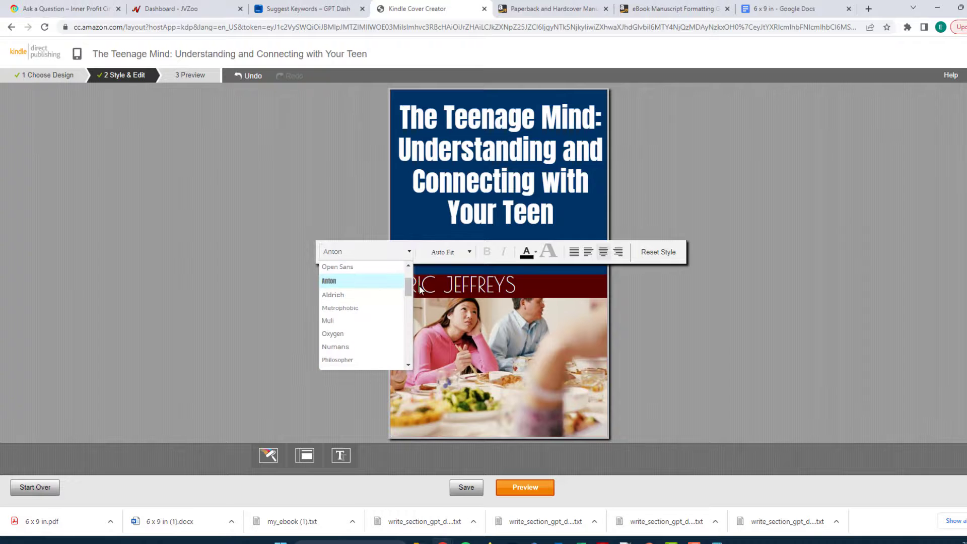
left_click_drag(407, 288, 405, 310)
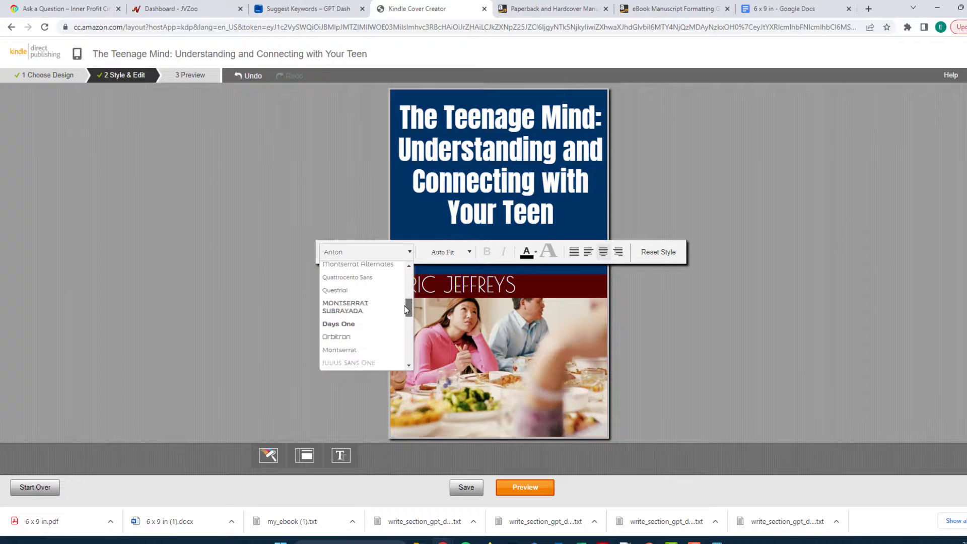
left_click(350, 322)
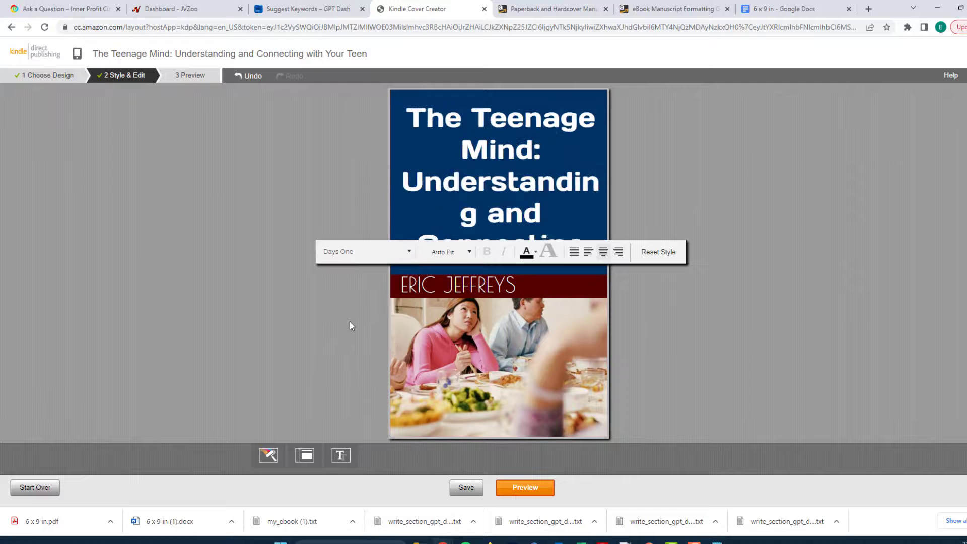
left_click(409, 252)
left_click_drag(408, 307, 412, 286)
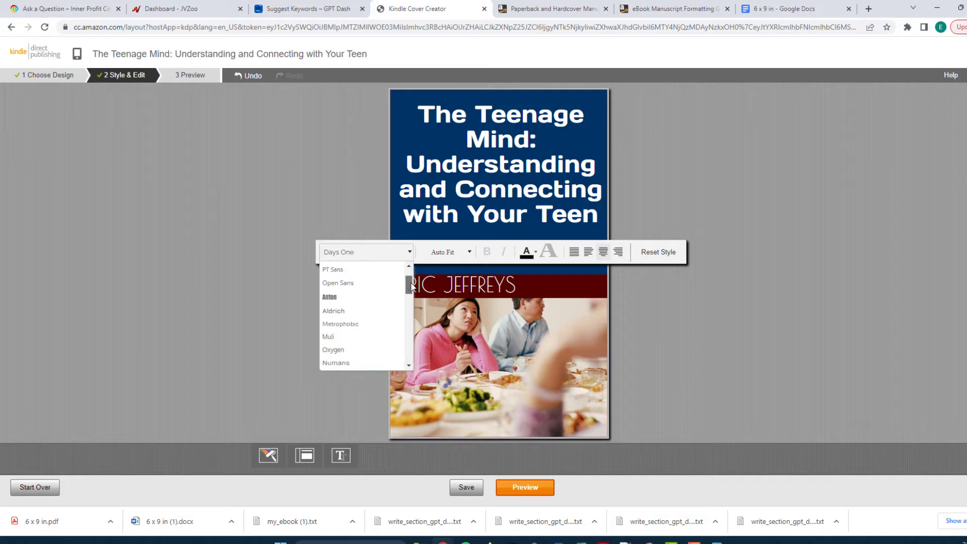
left_click(375, 297)
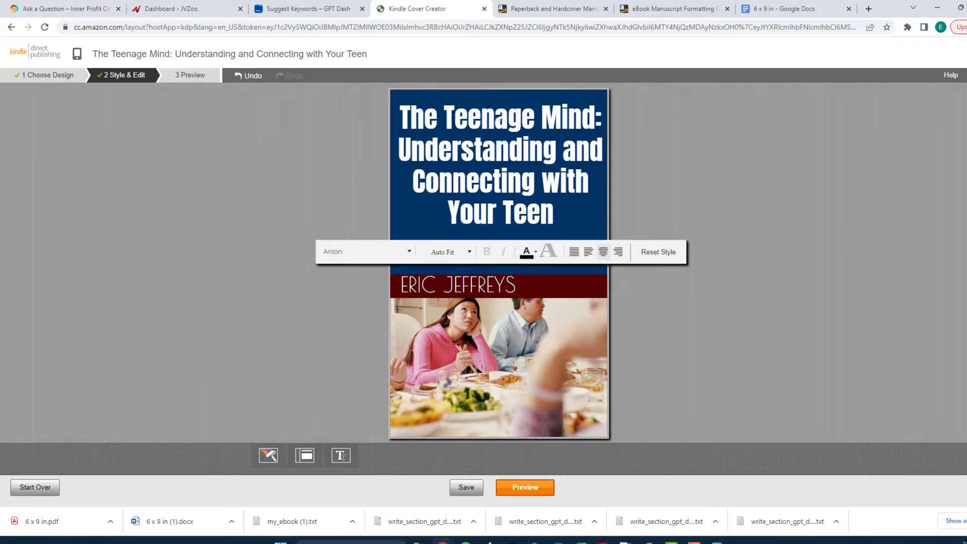
Set the author name on the dark red band in the Anton font and center it.
left_click(503, 286)
left_click_drag(515, 286, 374, 281)
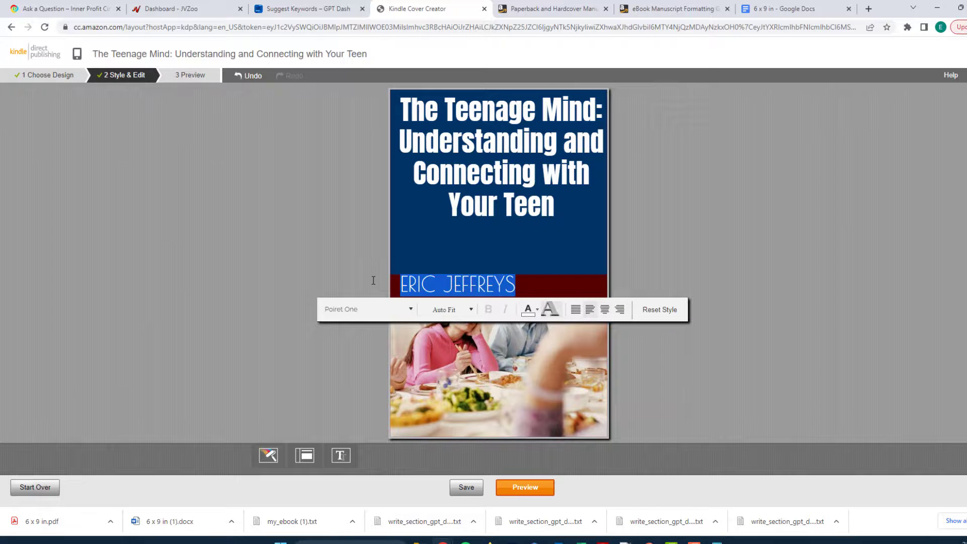
left_click(412, 306)
scroll(363, 373, "up", 10)
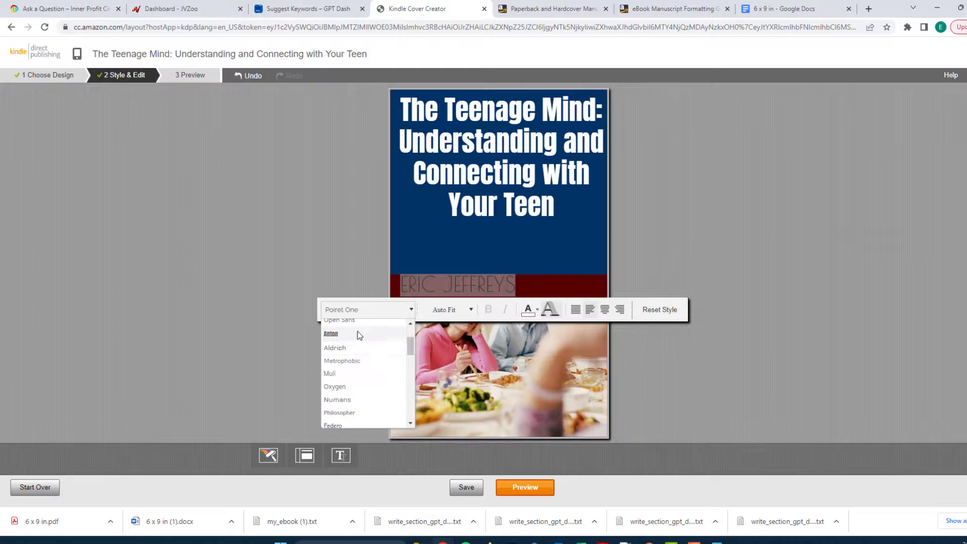
left_click(359, 334)
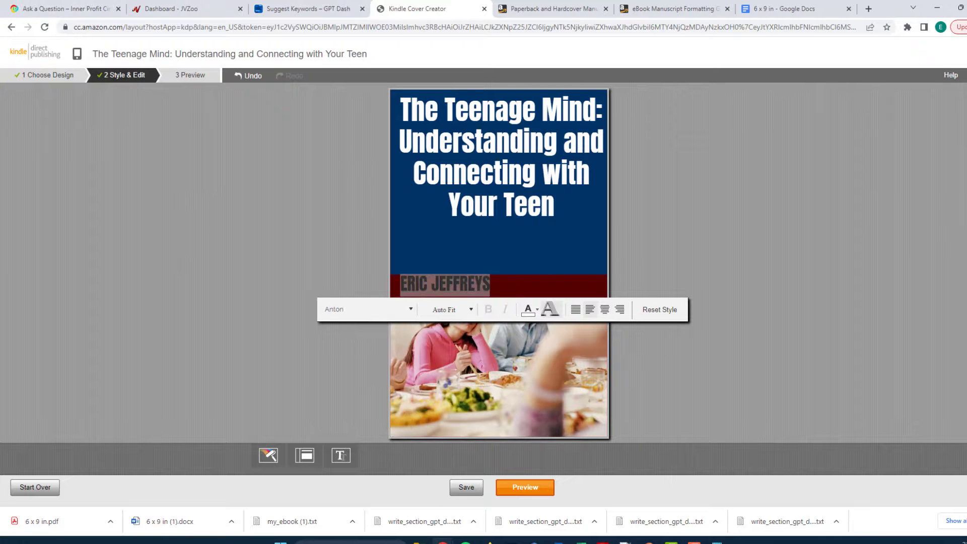
left_click(604, 313)
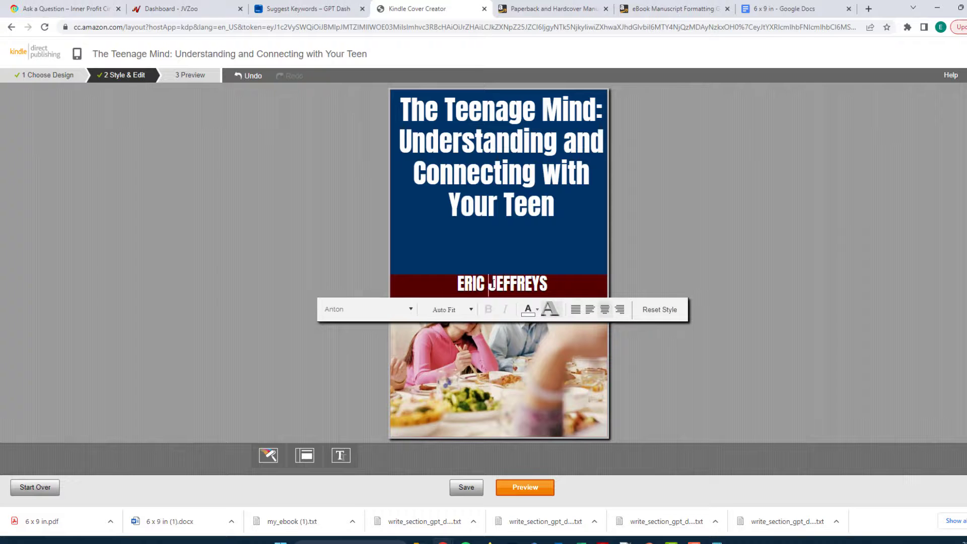
Change the font of the author name on the cover to Cinzel and finish styling it.
key("Home")
key("shift+End")
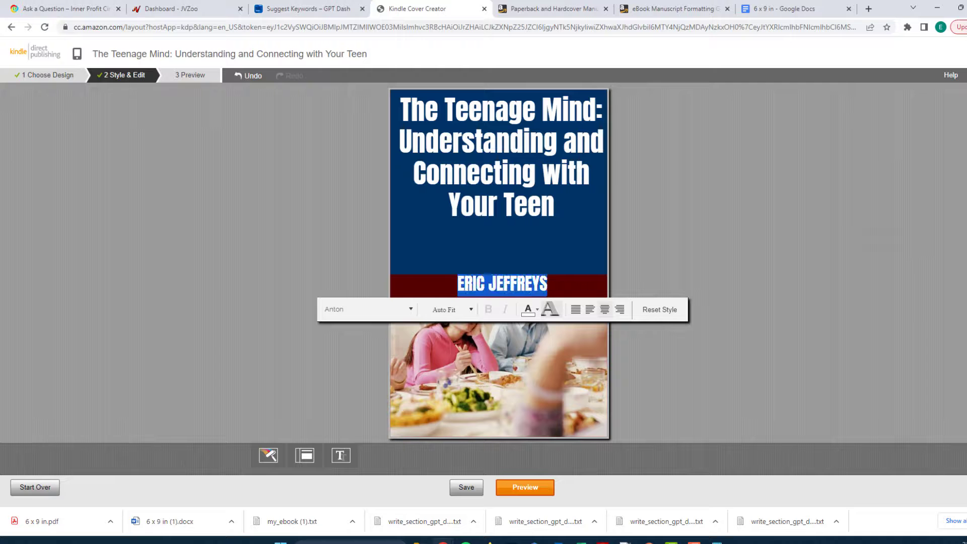
left_click(411, 309)
scroll(382, 364, "down", 3)
scroll(382, 364, "down", 5)
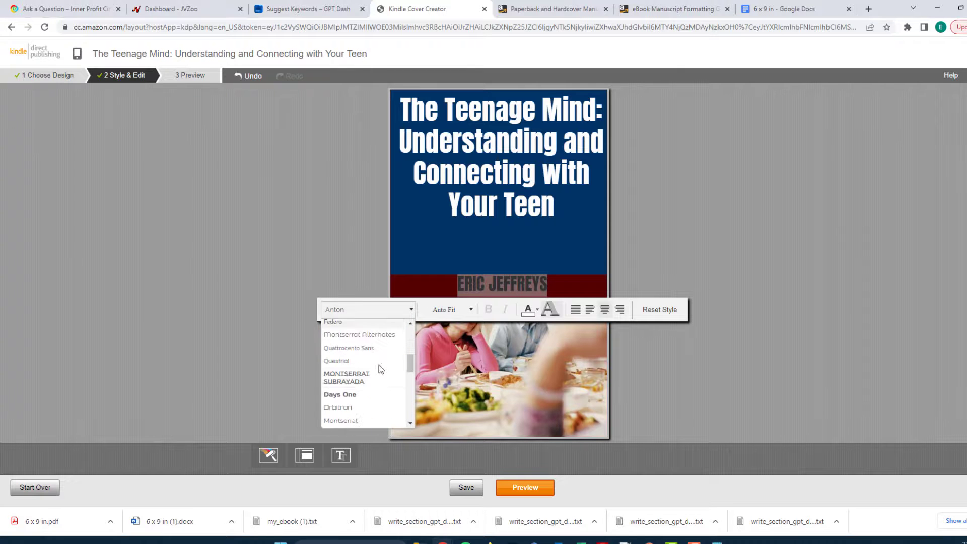
left_click(354, 383)
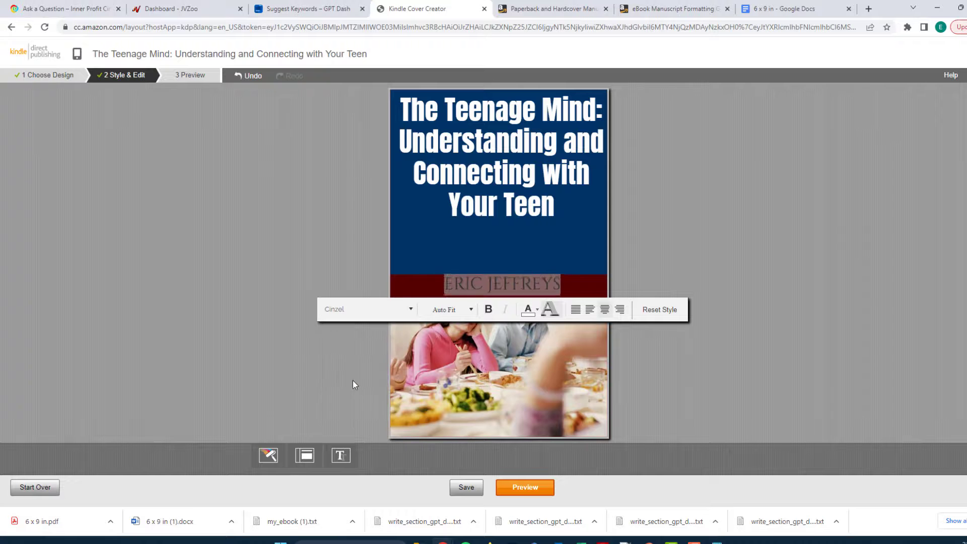
left_click(514, 285)
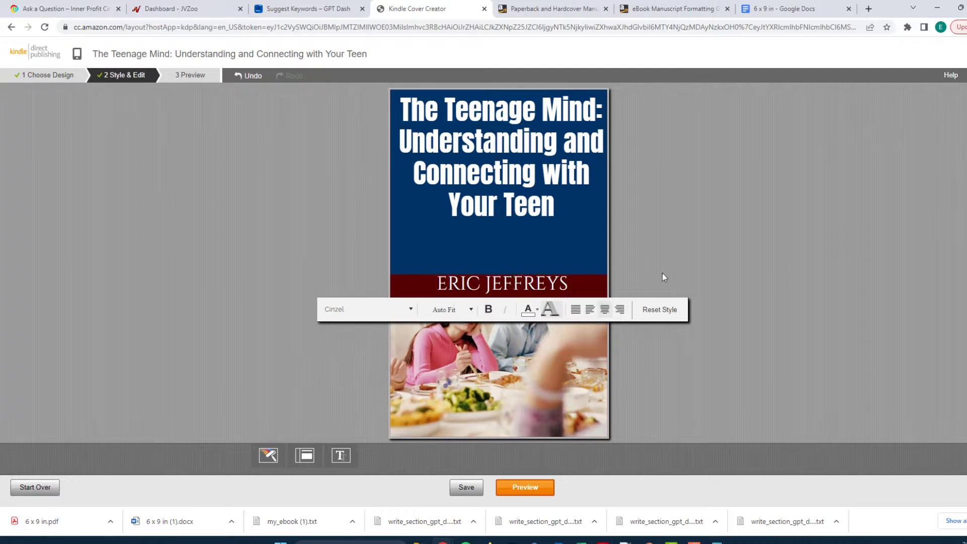
left_click(663, 260)
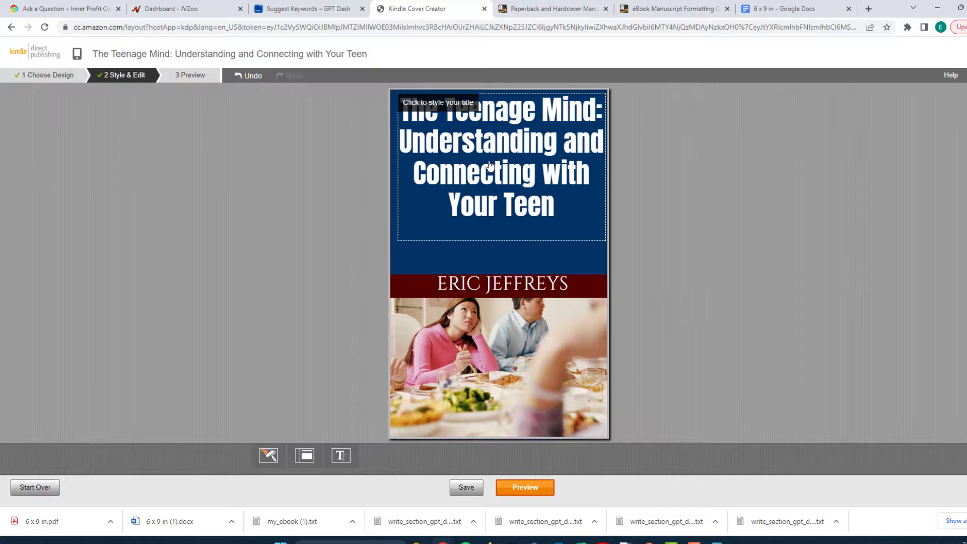
Save the finished cover and submit it from its preview.
left_click(484, 183)
left_click(698, 173)
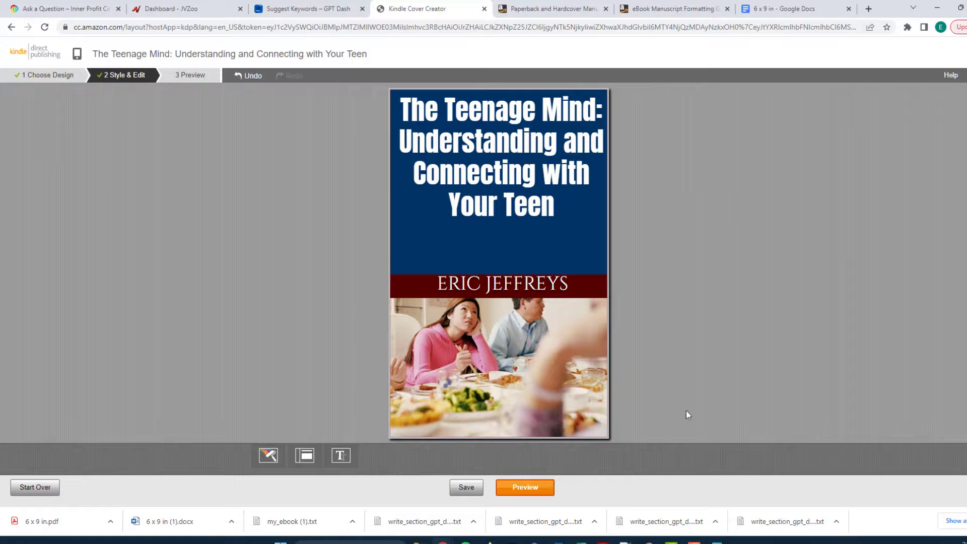
left_click(467, 487)
left_click(463, 488)
left_click(530, 488)
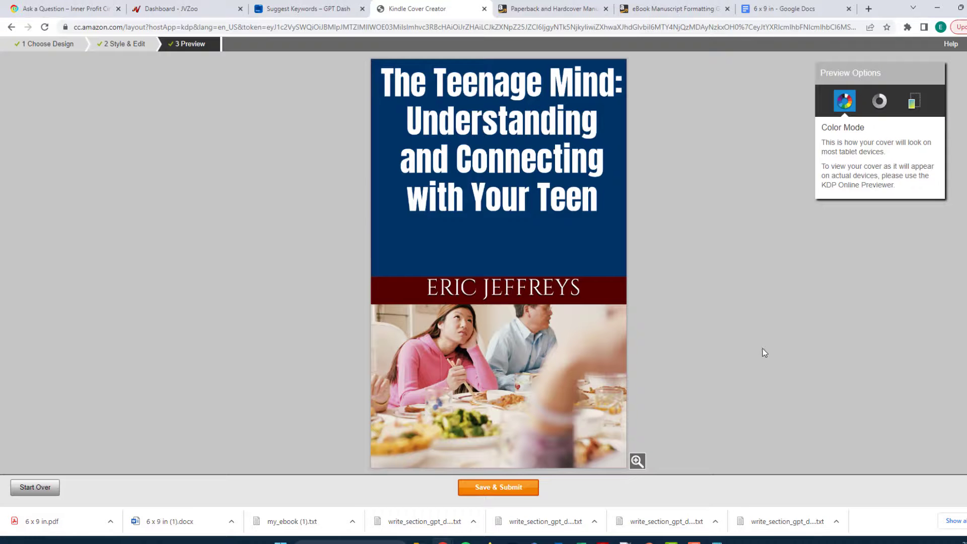
left_click(503, 489)
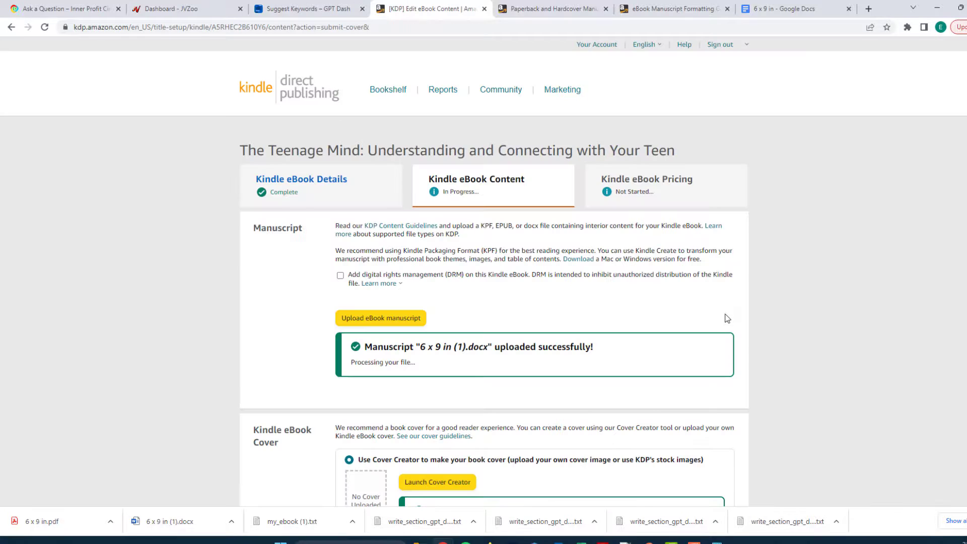
Review the manuscript, cover, preview and ISBN sections of the Kindle eBook Content page.
scroll(760, 320, "down", 3)
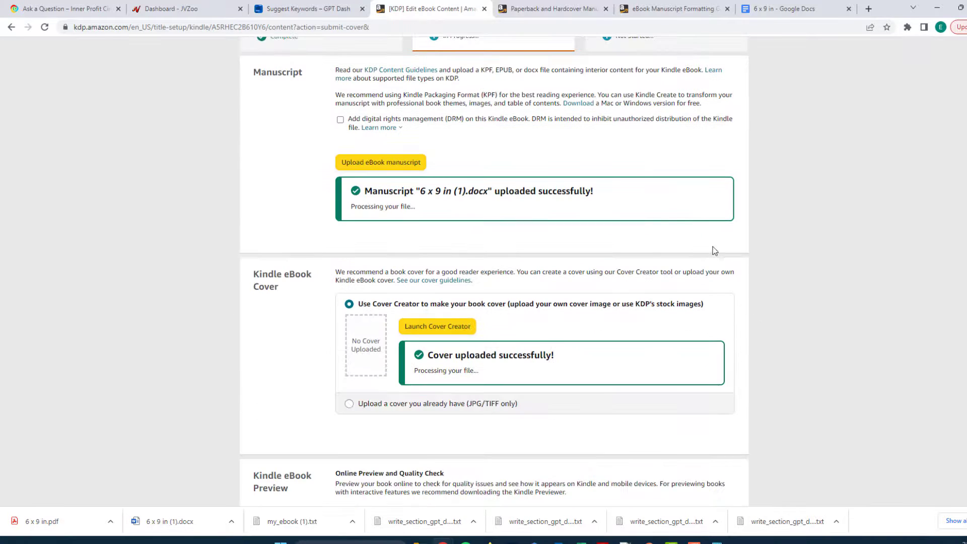
scroll(456, 305, "down", 2)
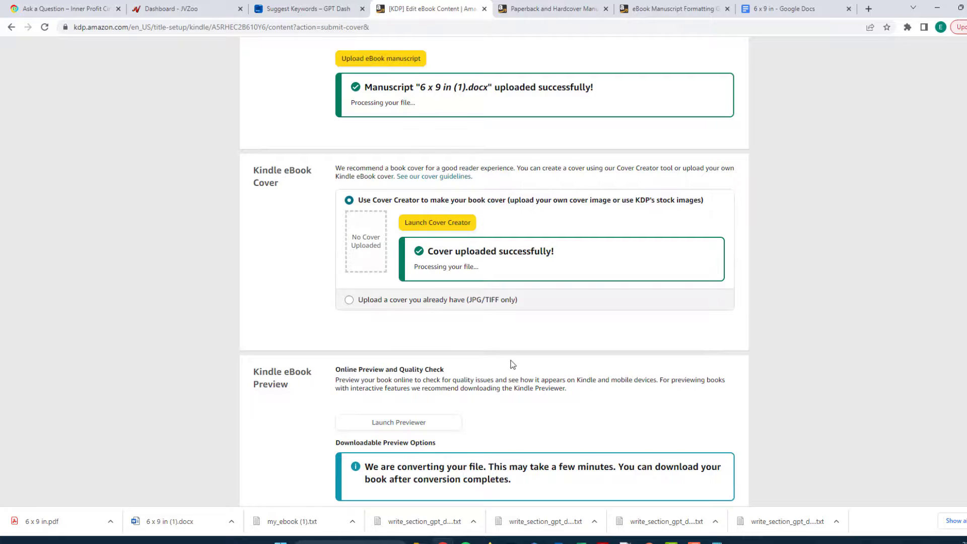
scroll(512, 363, "up", 1)
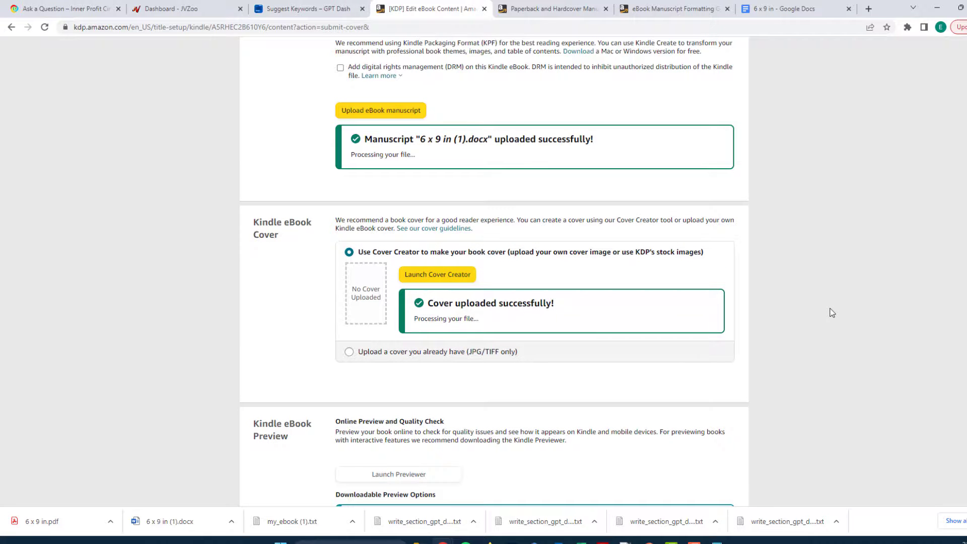
scroll(820, 320, "down", 3)
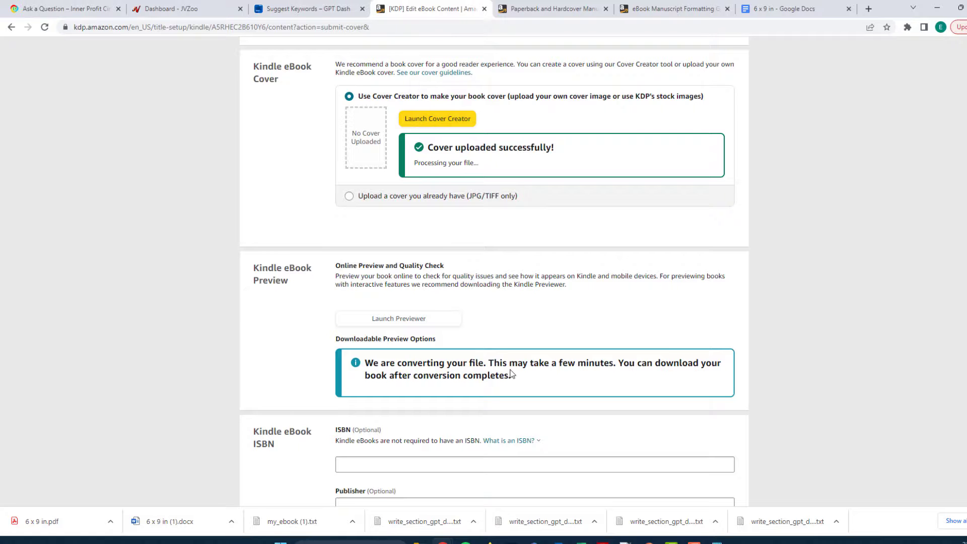
scroll(762, 322, "up", 2)
scroll(761, 322, "down", 3)
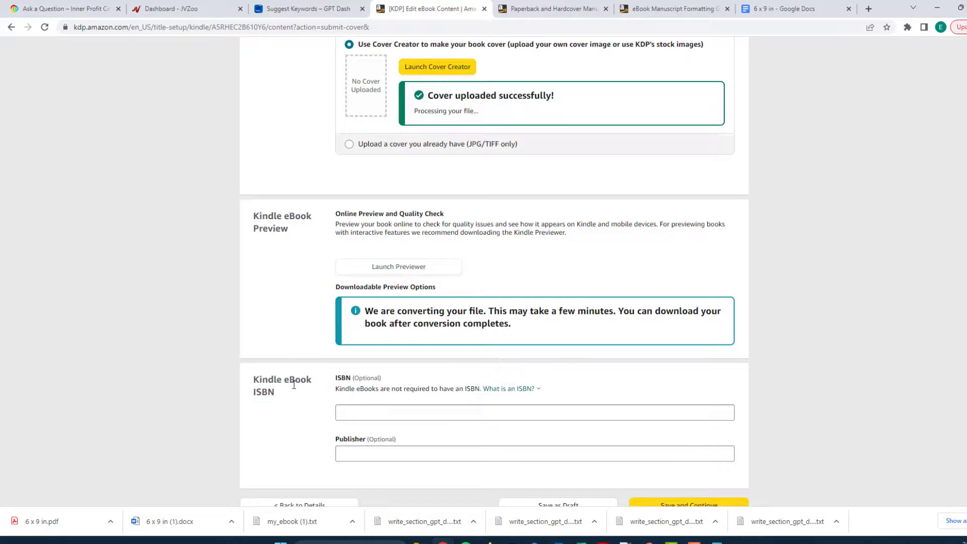
scroll(286, 387, "up", 4)
scroll(285, 392, "down", 4)
scroll(298, 393, "up", 3)
scroll(296, 394, "down", 3)
scroll(783, 390, "down", 3)
scroll(782, 391, "up", 1)
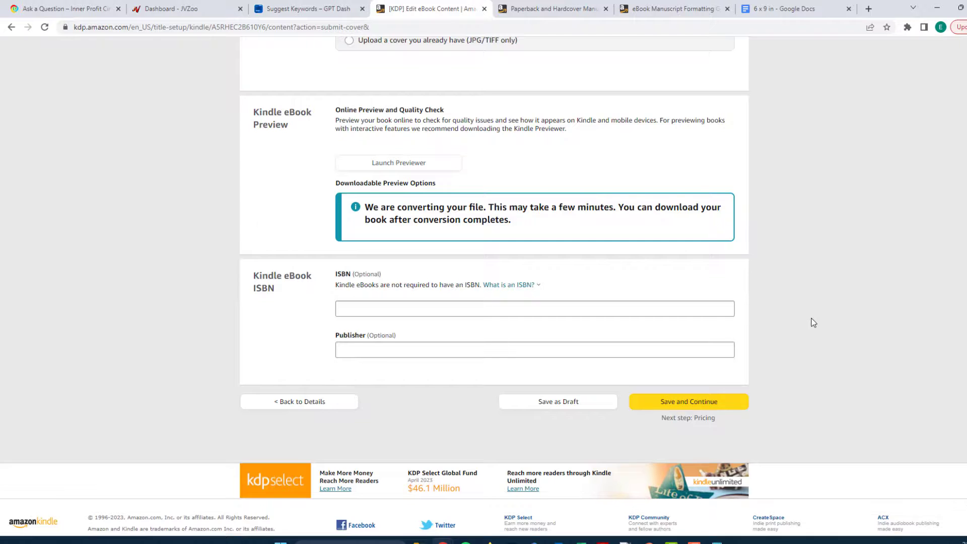
Check the processing status of the manuscript and cover, and read the notice below the manuscript upload.
scroll(806, 322, "up", 7)
scroll(806, 328, "up", 3)
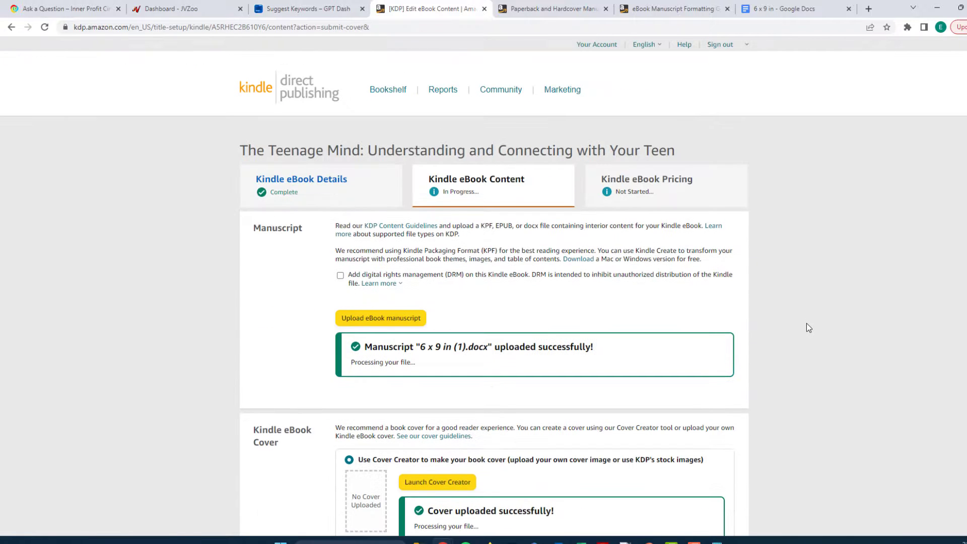
scroll(805, 282, "down", 3)
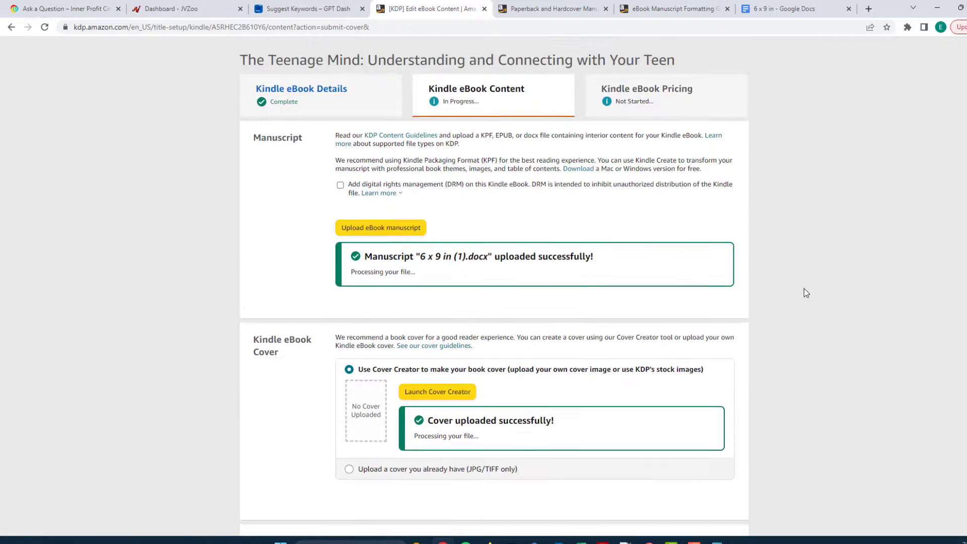
scroll(201, 280, "down", 4)
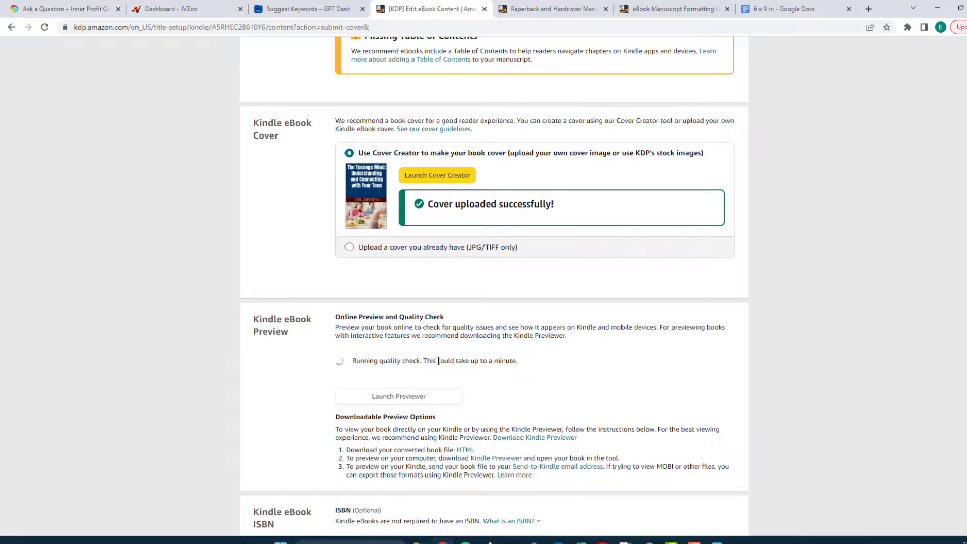
scroll(534, 382, "up", 4)
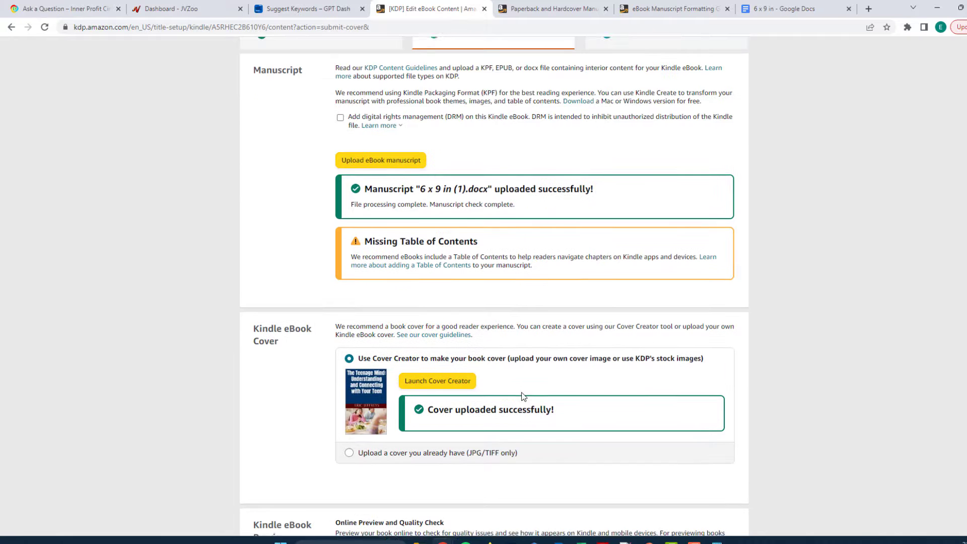
scroll(515, 397, "up", 2)
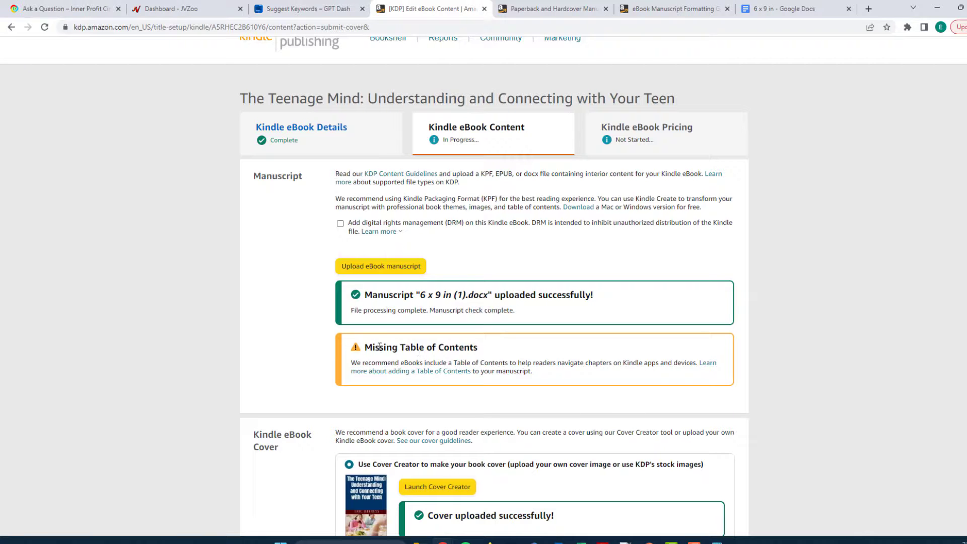
left_click_drag(369, 344, 486, 350)
left_click(519, 352)
left_click_drag(644, 363, 364, 347)
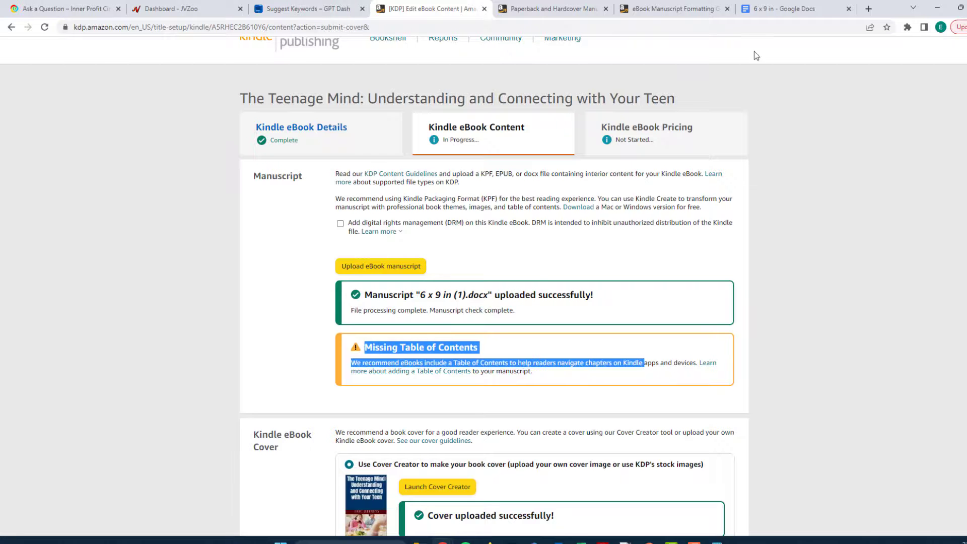
Switch to the 6 x 9 in manuscript in Google Docs and look through its contents page and first chapter.
left_click(783, 10)
scroll(494, 358, "down", 20)
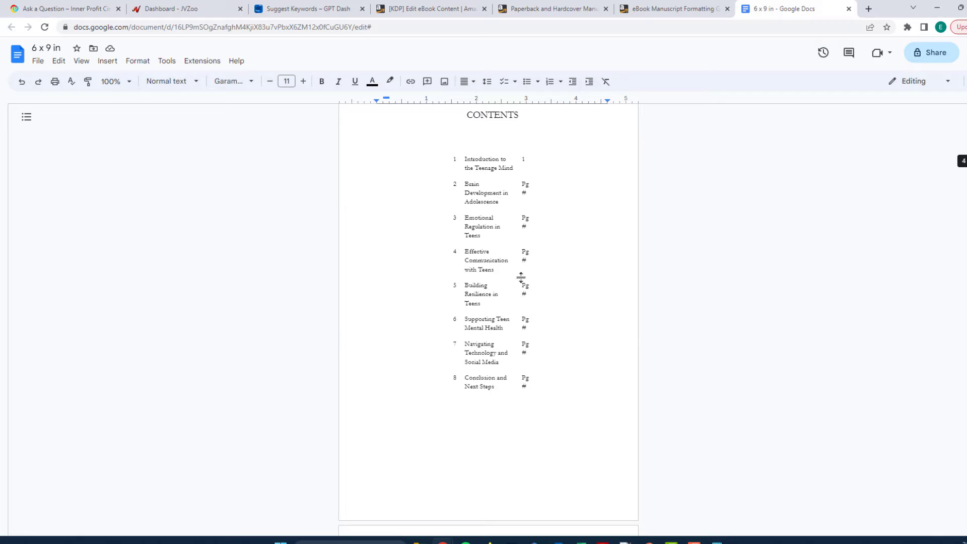
scroll(520, 352, "down", 17)
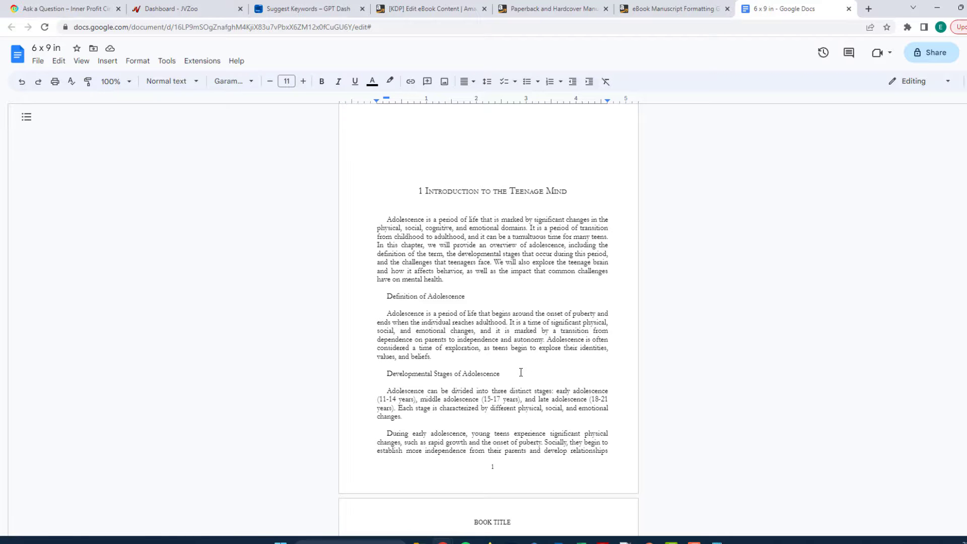
scroll(529, 389, "down", 20)
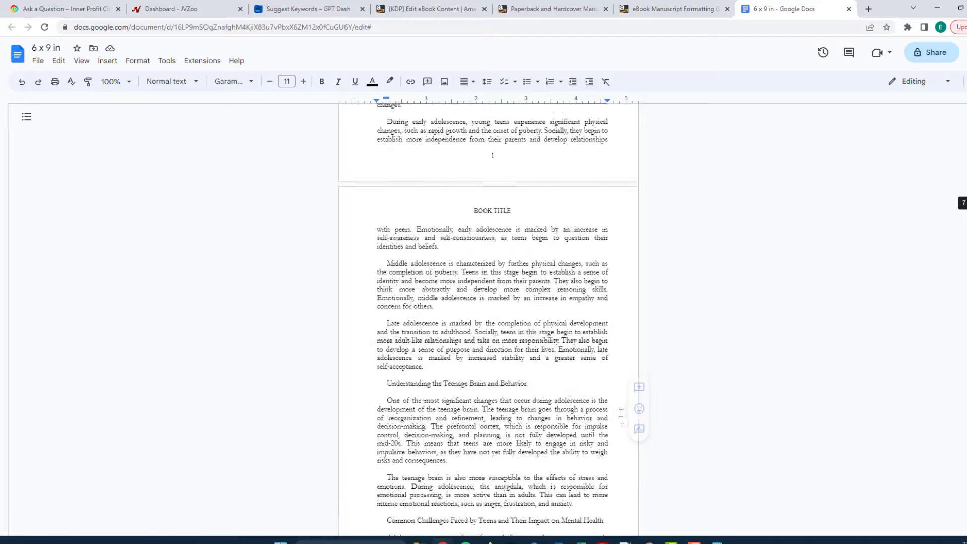
Review the manuscript chapter by chapter to find the page number on which each chapter starts.
scroll(622, 413, "down", 6)
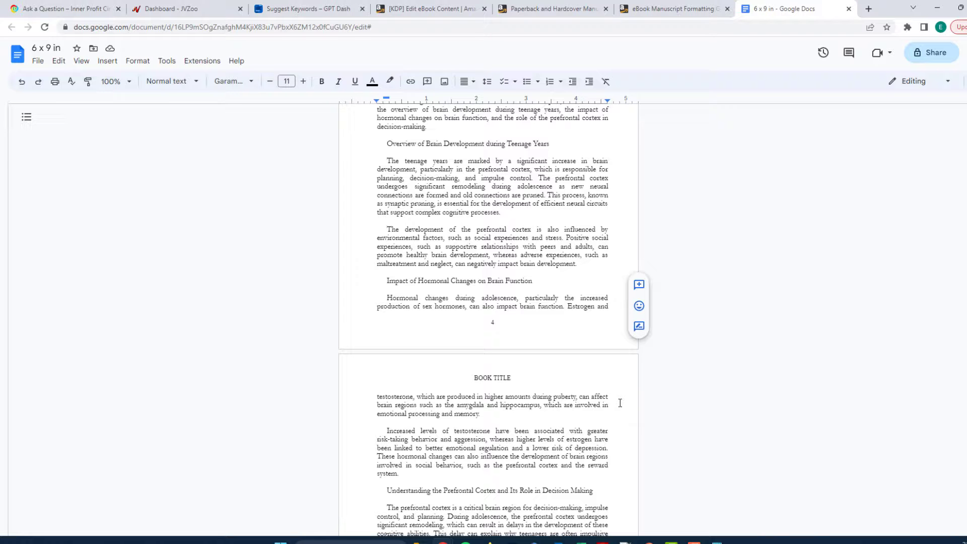
scroll(731, 398, "down", 8)
scroll(680, 372, "down", 8)
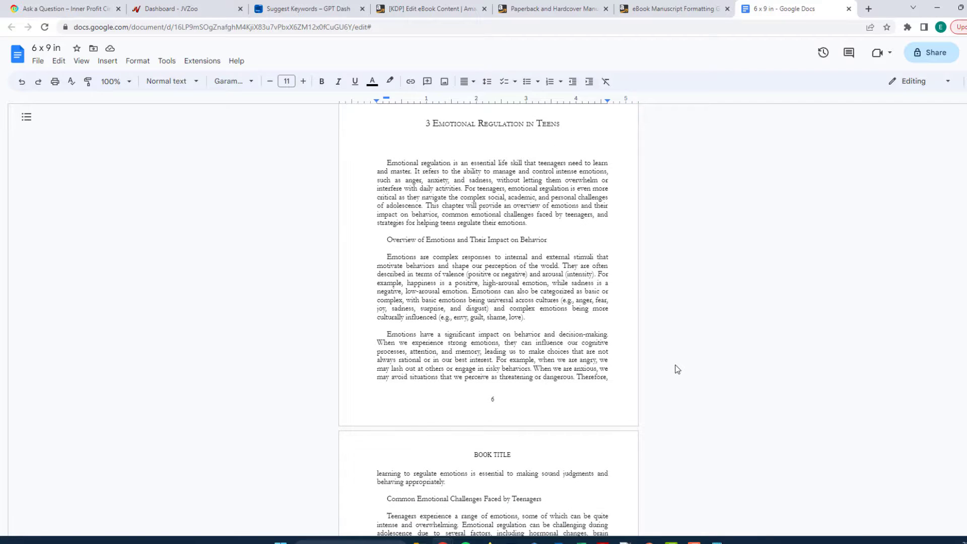
scroll(652, 363, "down", 15)
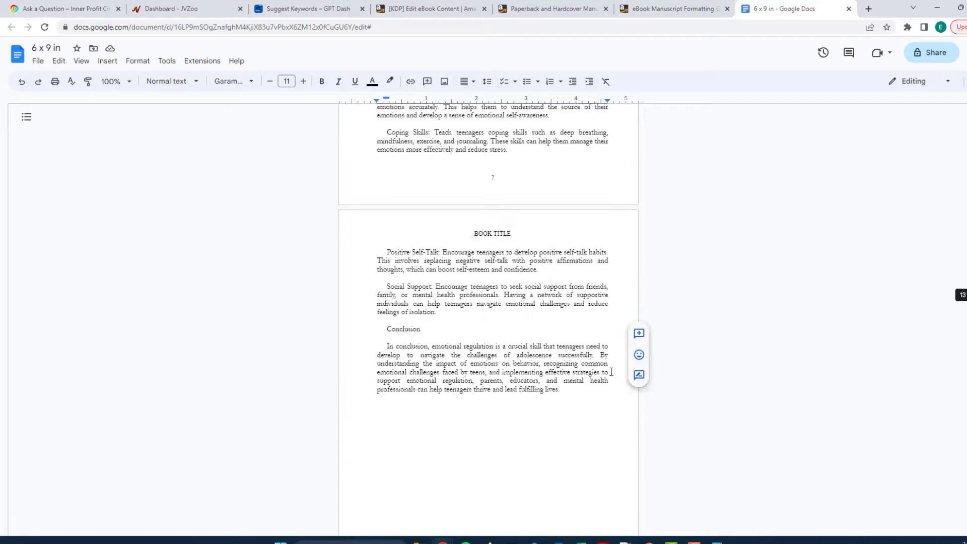
scroll(612, 373, "down", 10)
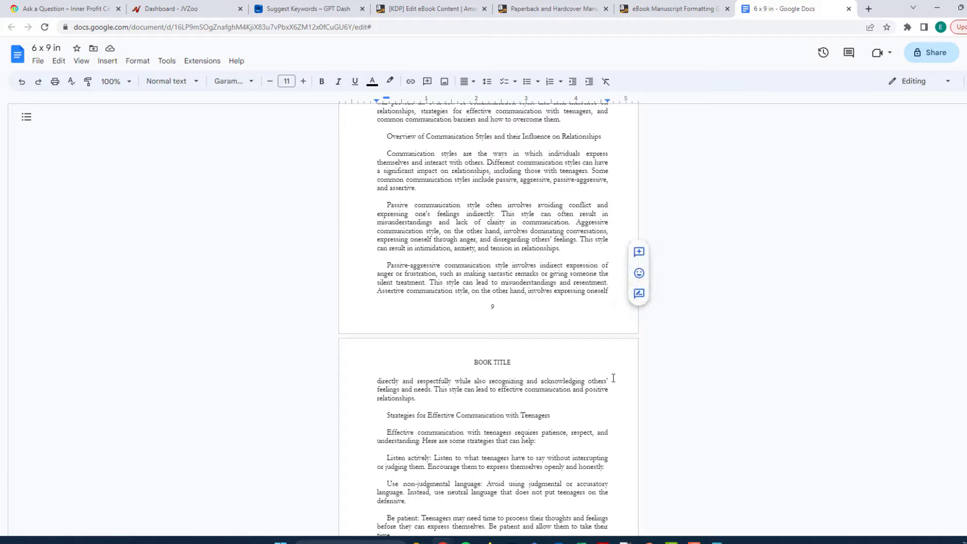
scroll(605, 393, "down", 12)
scroll(595, 410, "down", 9)
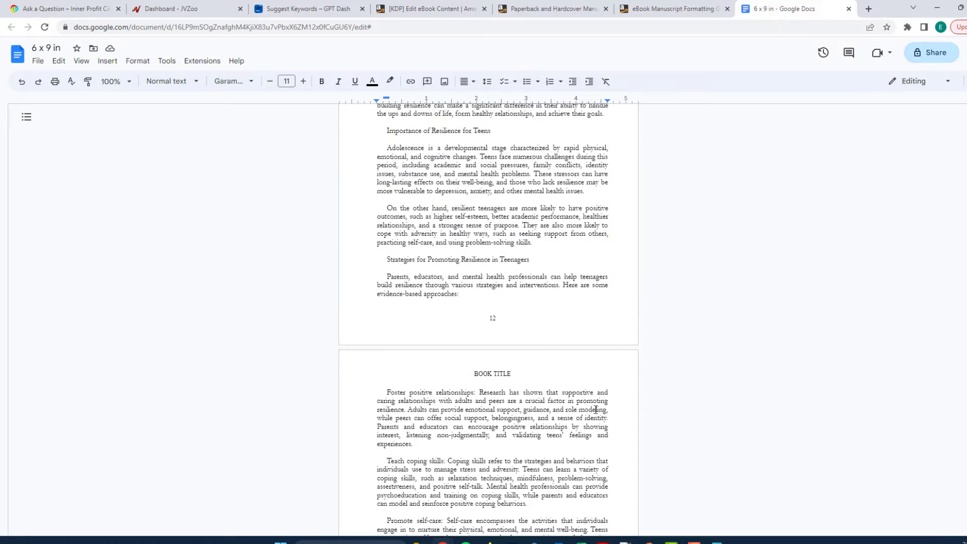
scroll(595, 410, "down", 20)
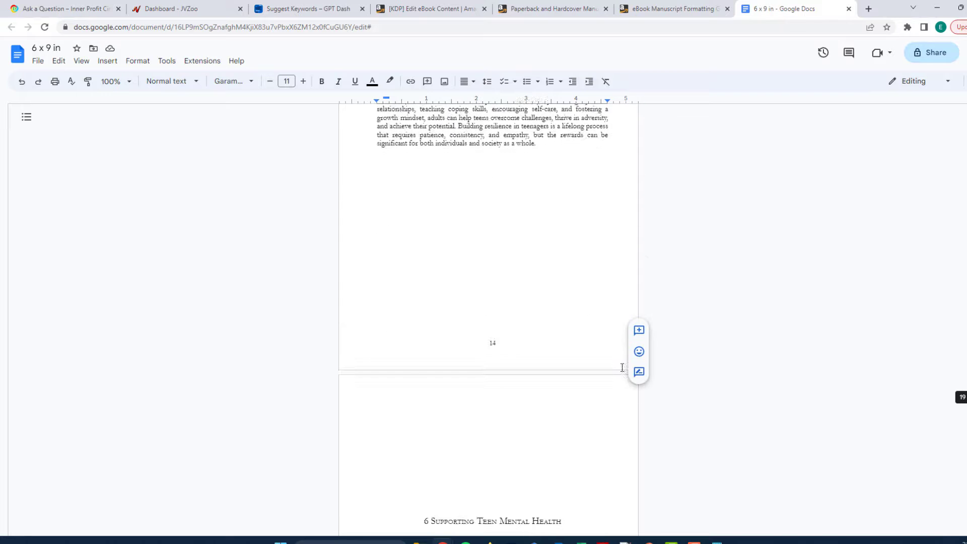
scroll(624, 363, "down", 4)
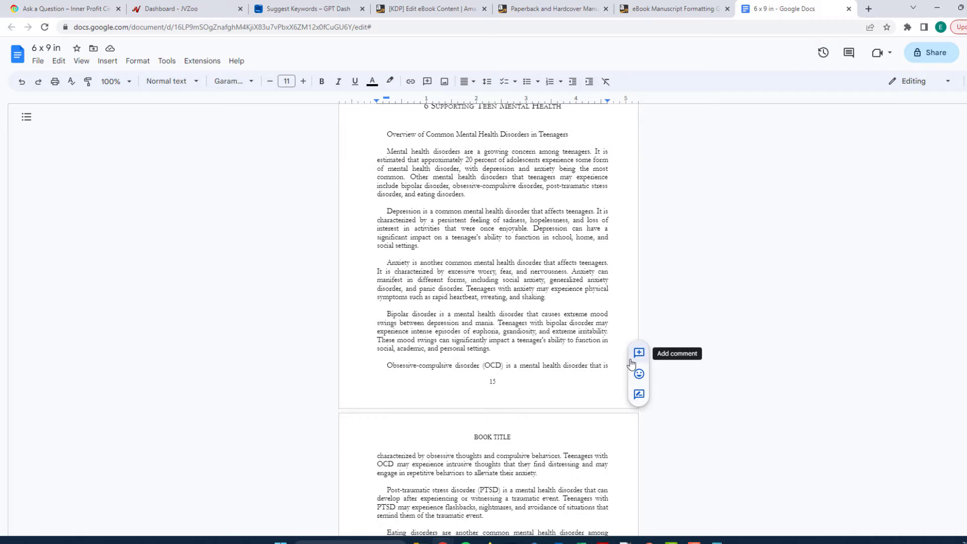
scroll(619, 362, "down", 12)
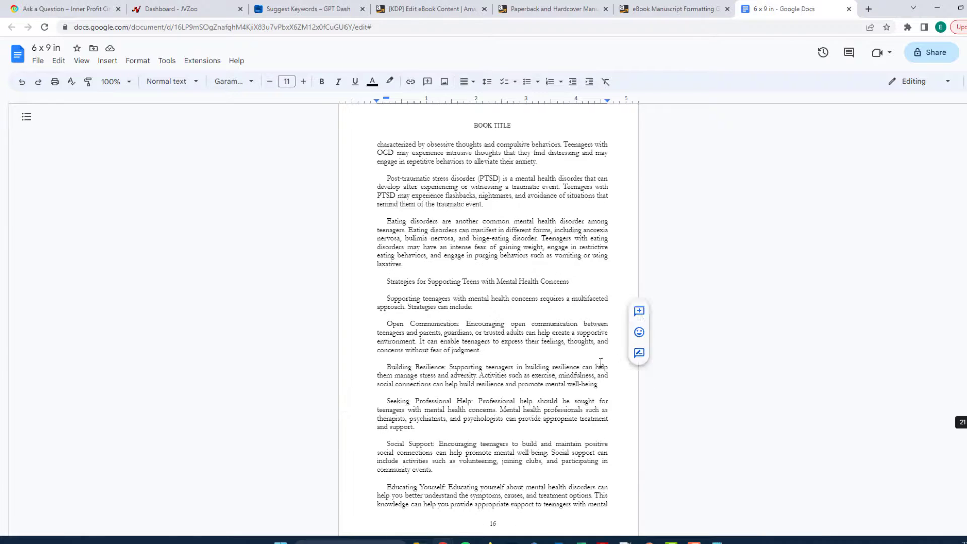
scroll(585, 360, "down", 14)
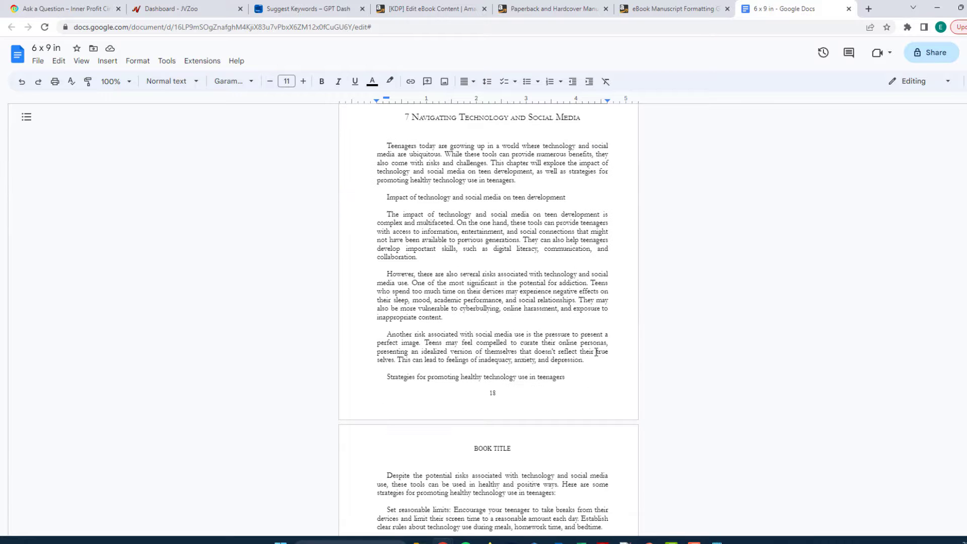
scroll(596, 352, "down", 14)
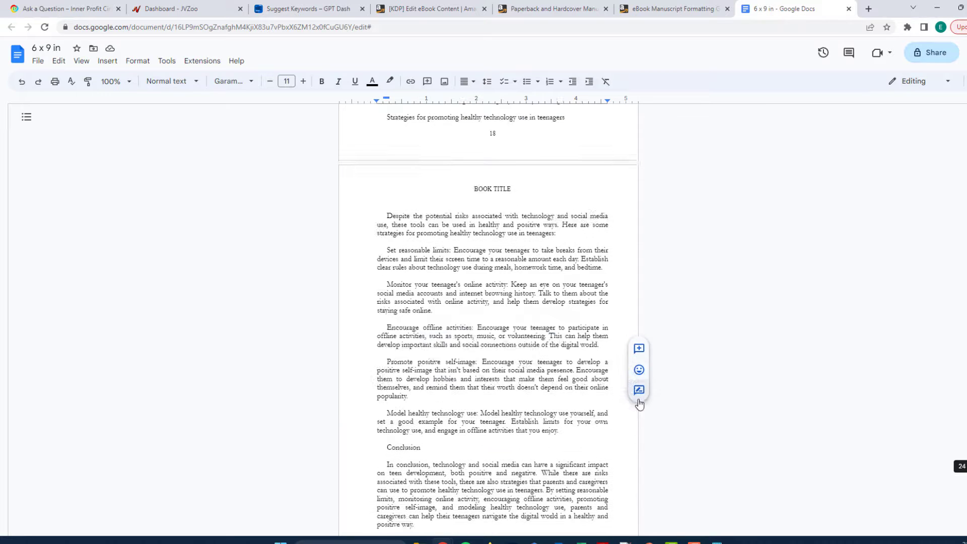
scroll(573, 384, "down", 4)
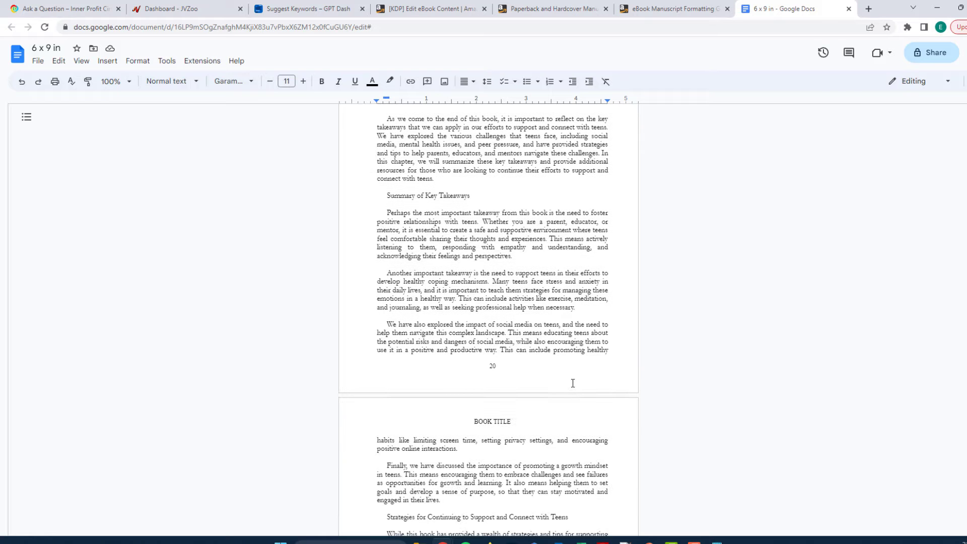
scroll(675, 287, "down", 13)
scroll(748, 339, "up", 8)
scroll(753, 354, "down", 7)
scroll(755, 362, "up", 1)
scroll(754, 367, "up", 7)
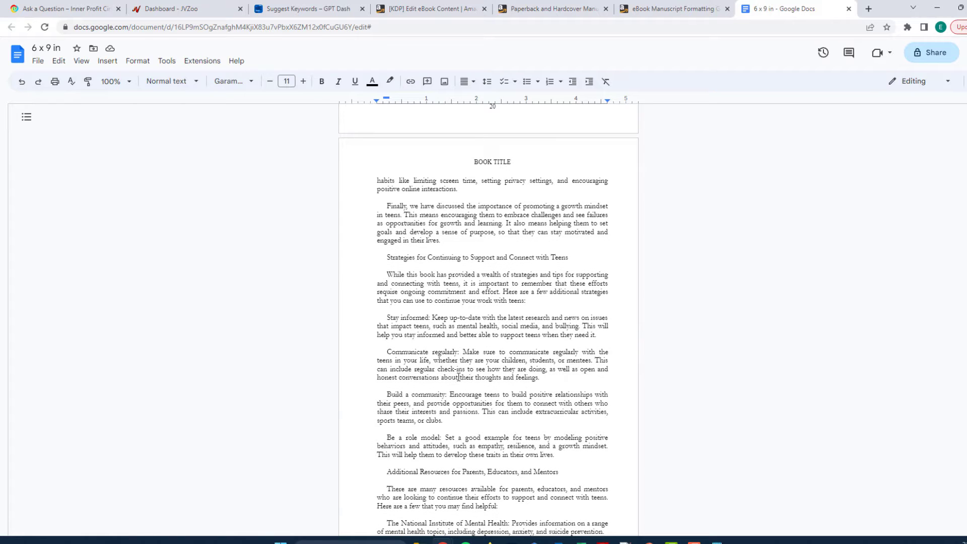
scroll(471, 450, "down", 6)
scroll(469, 453, "up", 3)
scroll(467, 456, "down", 3)
scroll(467, 457, "up", 13)
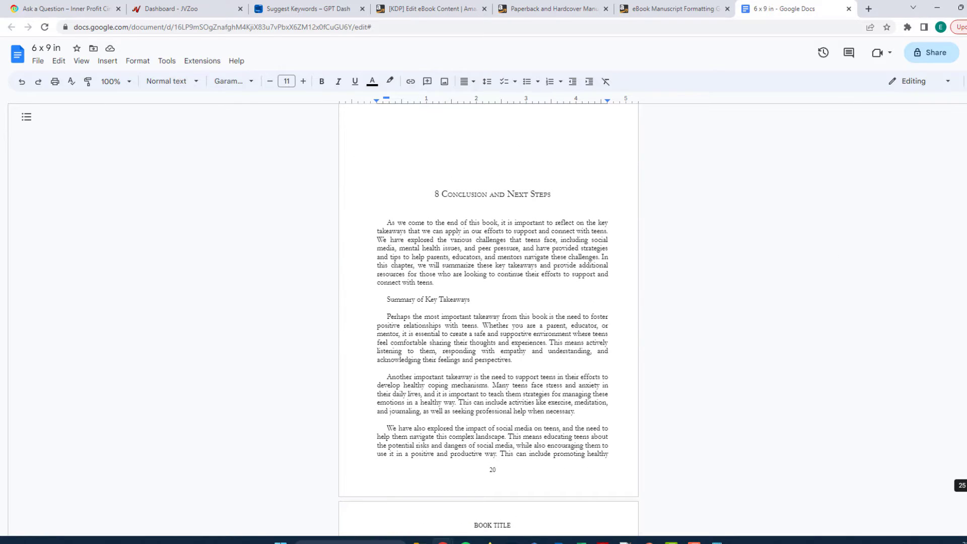
In the contents table, set the page entries to "Pg# #1" for chapter 1 and "Pg #4" for chapter 2.
scroll(488, 320, "up", 20)
scroll(488, 320, "up", 20)
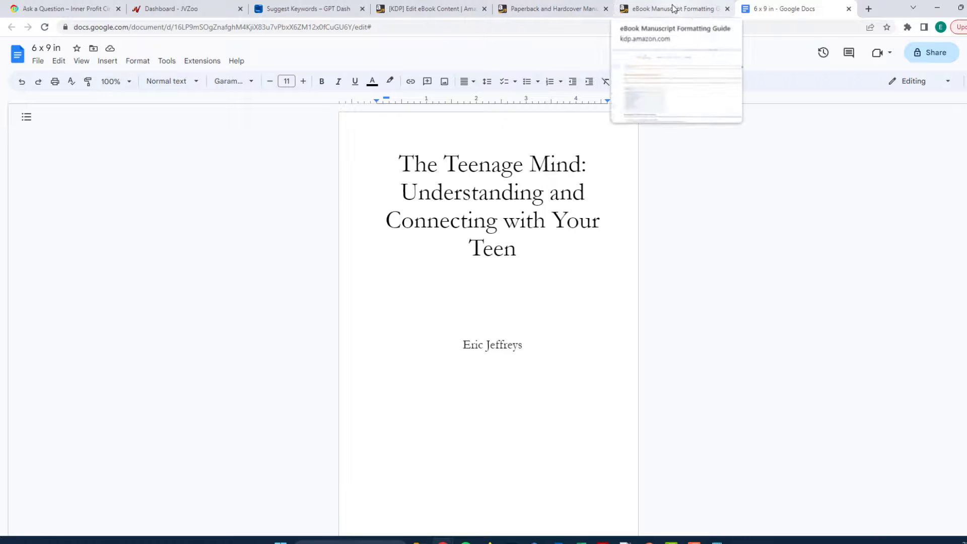
scroll(447, 309, "down", 10)
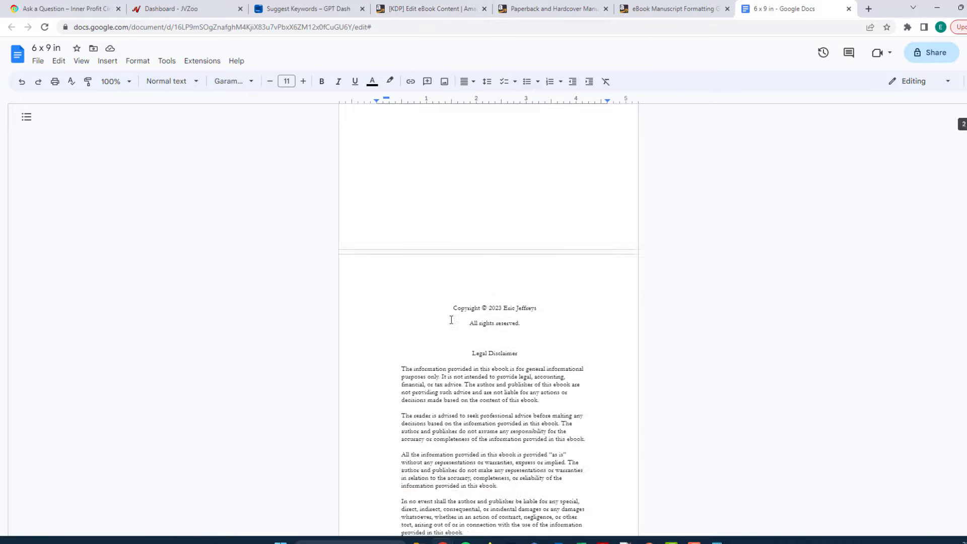
scroll(460, 332, "down", 6)
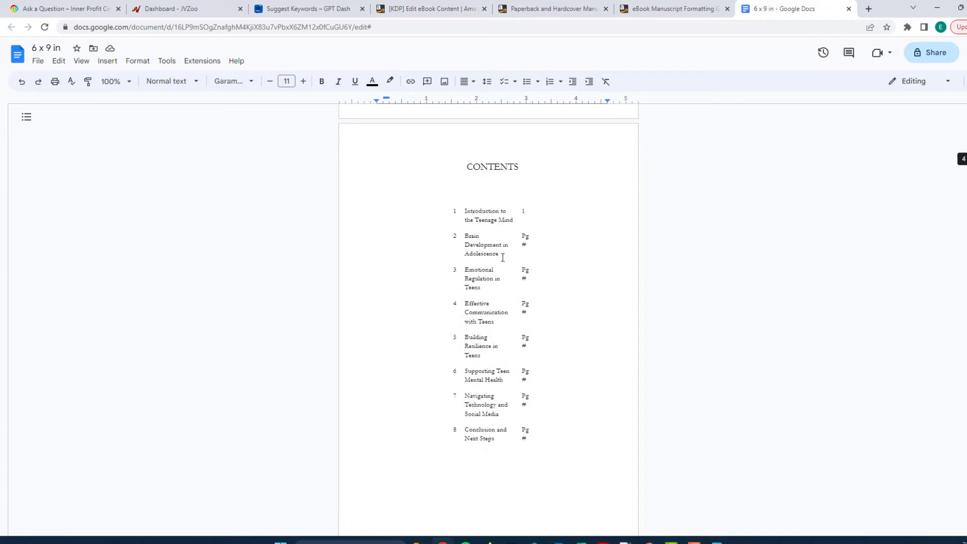
left_click(527, 245)
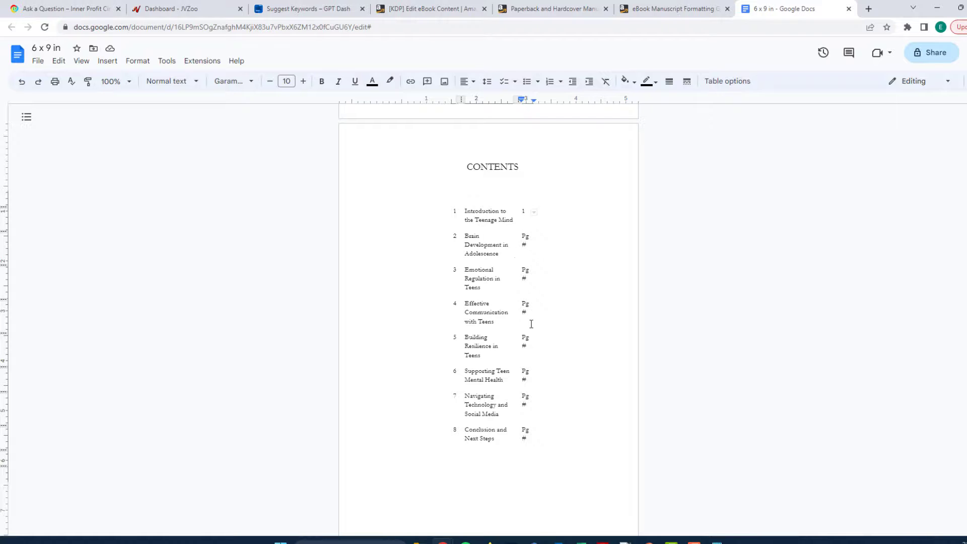
type("#")
type("#")
left_click(528, 244)
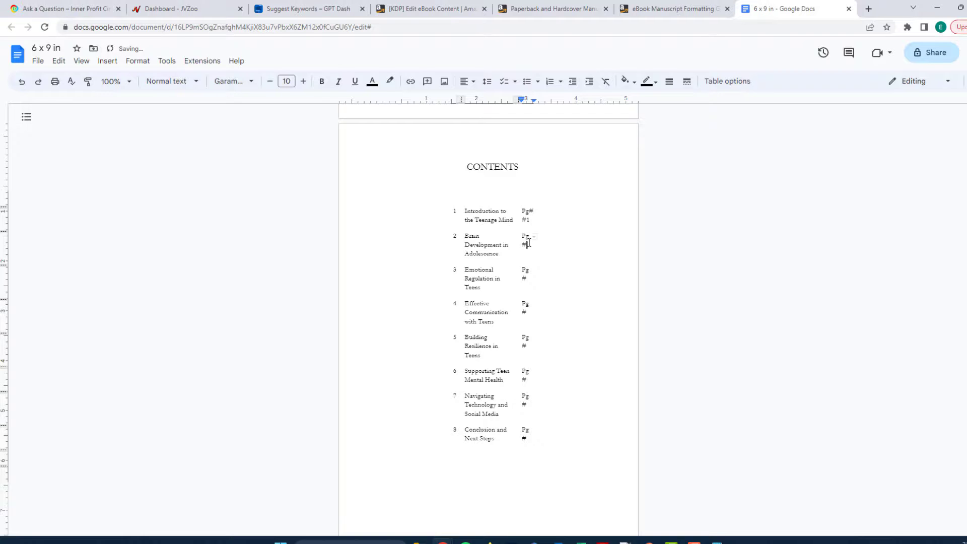
left_click(532, 211)
type("4")
Add page numbers 6, 9, 12, 15, 18 and 20 to the contents entries for chapters 3 to 8.
left_click(528, 280)
left_click(530, 312)
type("9")
left_click(534, 349)
type("12")
type("5")
type("8")
scroll(650, 386, "down", 5)
scroll(454, 282, "up", 5)
Download the document both as a Microsoft Word (.docx) file and as a PDF.
left_click(38, 61)
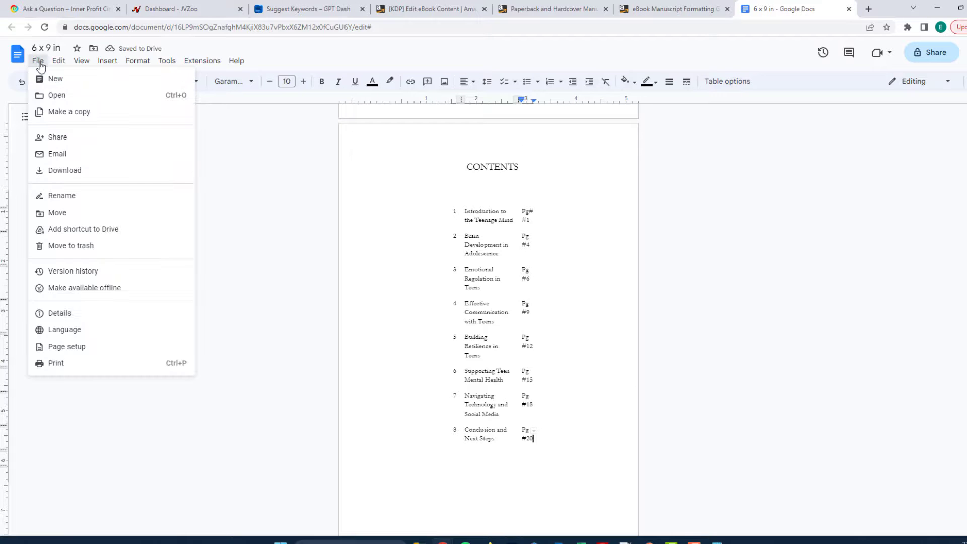
mouse_move(147, 175)
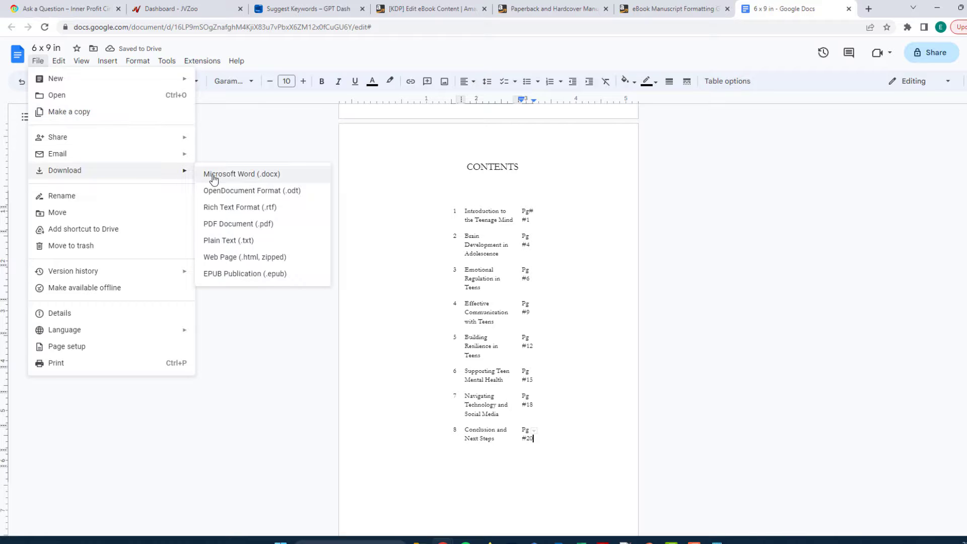
left_click(239, 176)
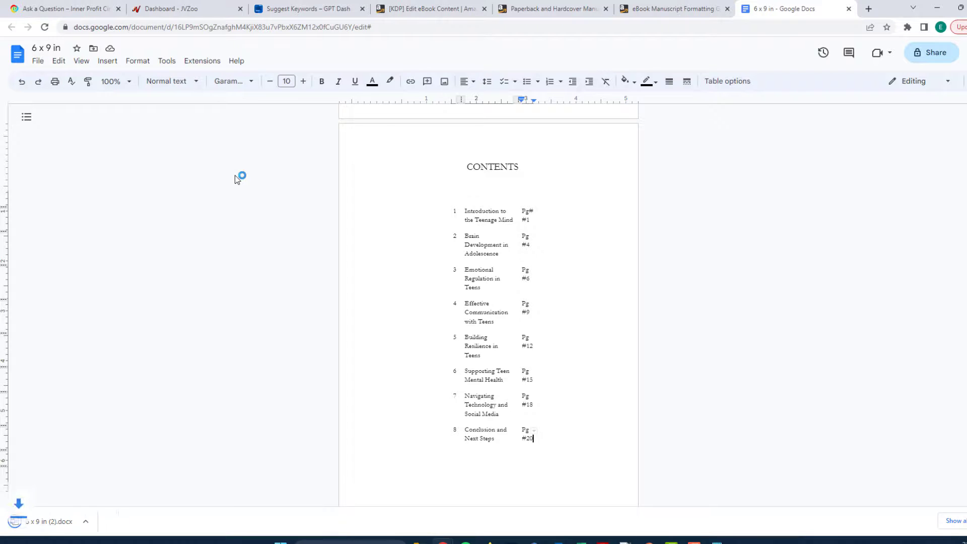
left_click(37, 61)
mouse_move(177, 173)
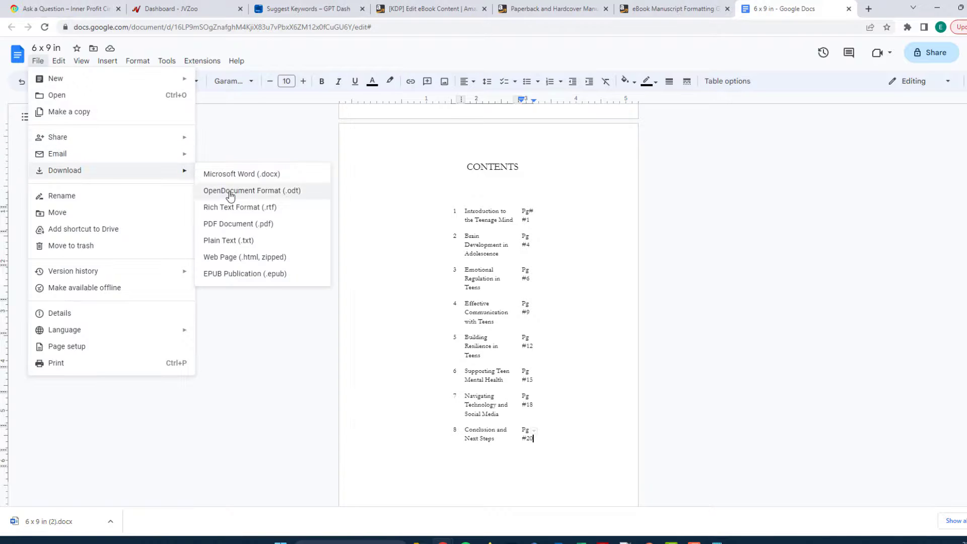
left_click(236, 228)
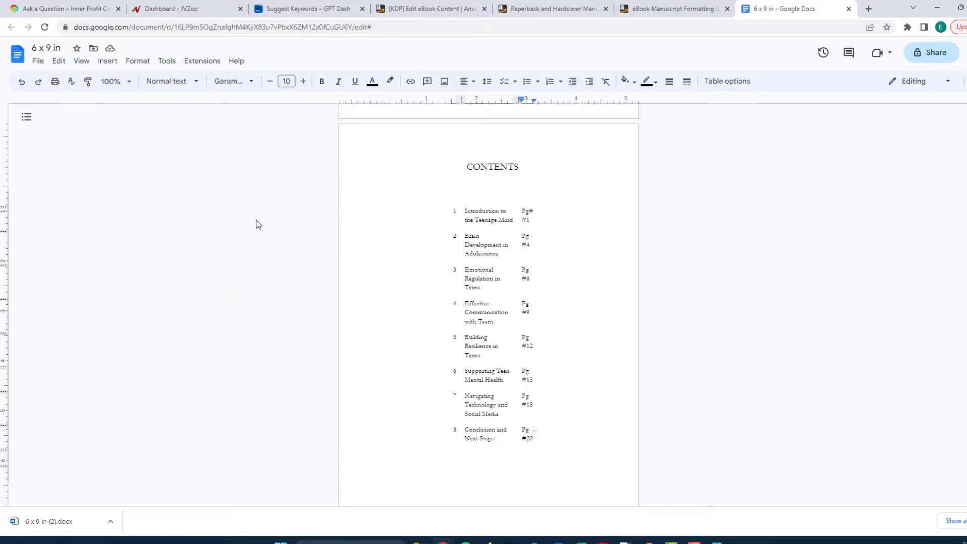
Switch to the KDP eBook content page and upload "6 x 9 in (2).docx" as the eBook manuscript.
left_click(434, 9)
scroll(736, 271, "down", 2)
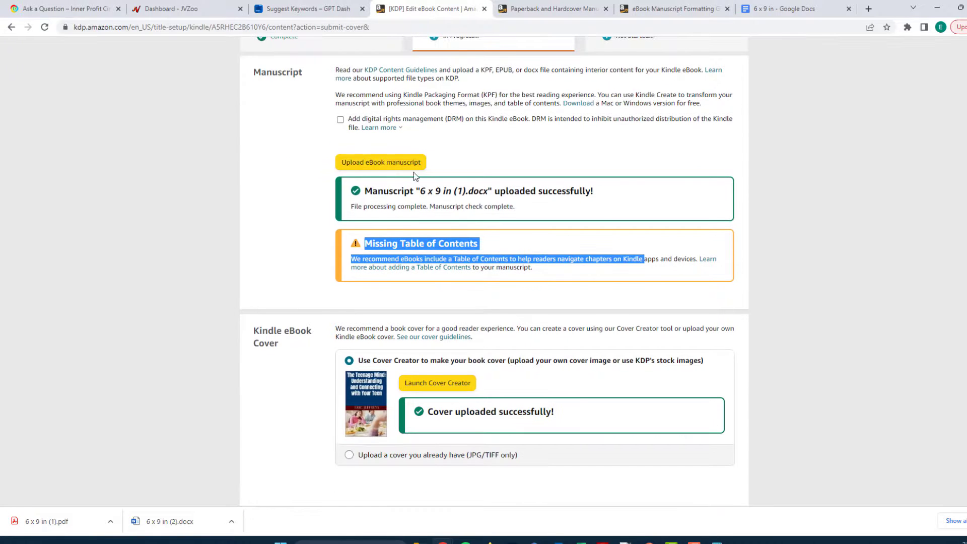
left_click(380, 164)
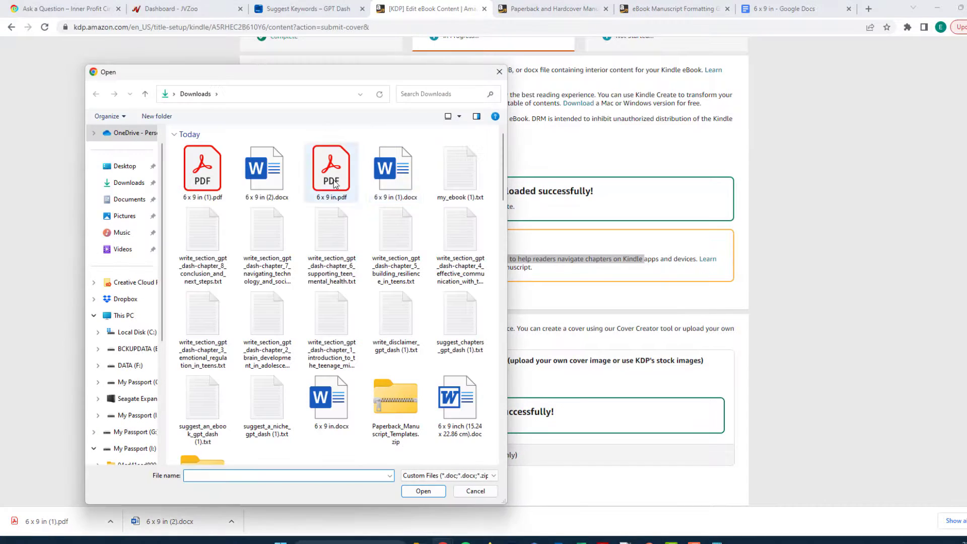
double_click(262, 170)
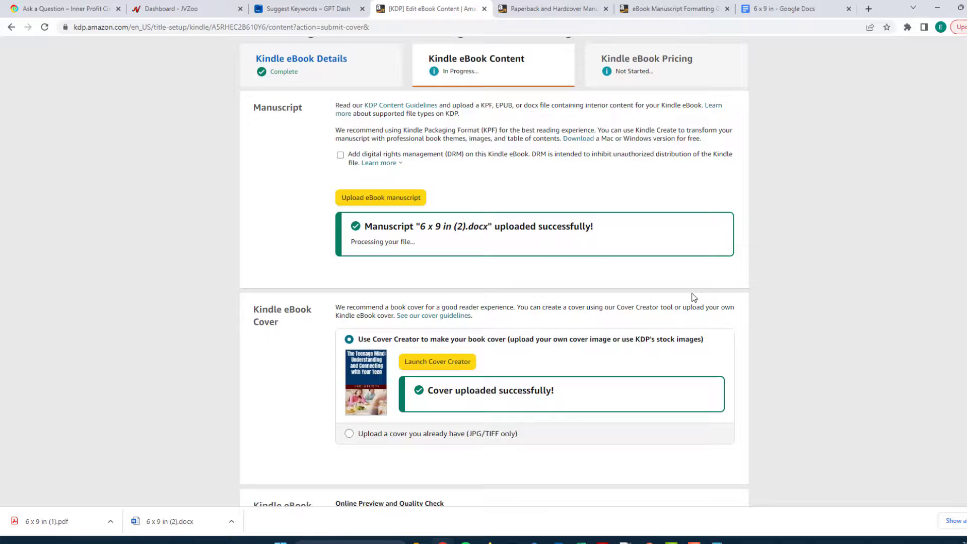
Check the processing status of the uploaded manuscript and cover, including any manuscript warnings.
scroll(708, 295, "down", 1)
scroll(707, 298, "up", 1)
scroll(724, 309, "down", 2)
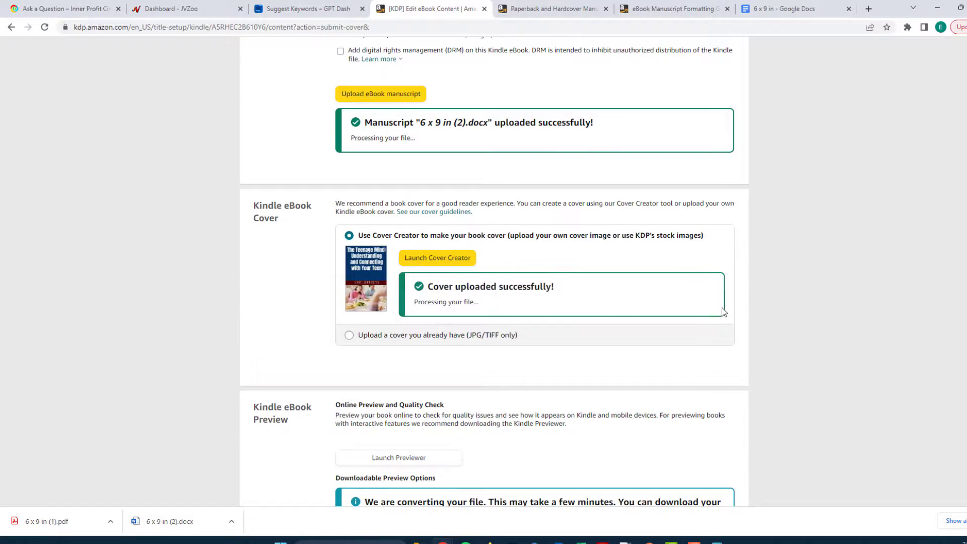
scroll(723, 311, "up", 1)
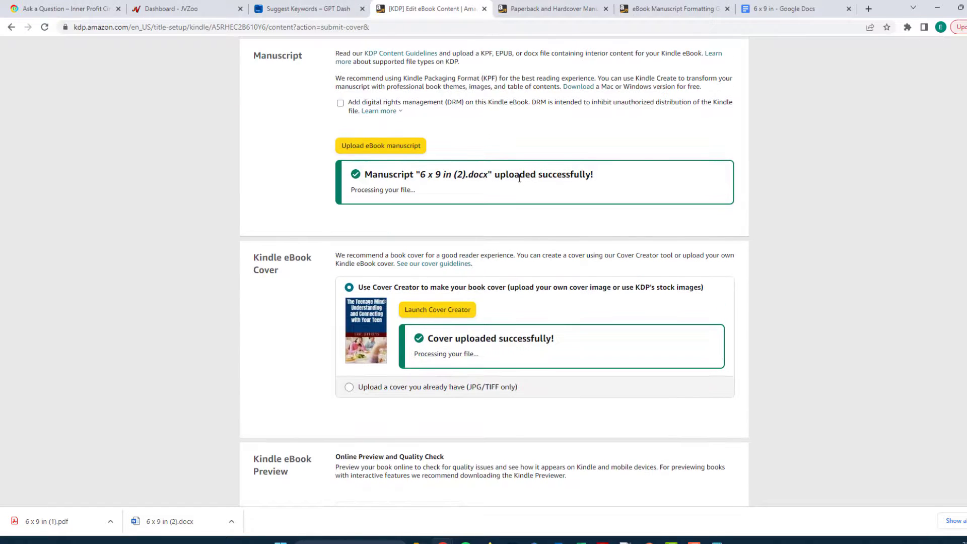
scroll(419, 212, "down", 5)
scroll(433, 271, "up", 3)
scroll(401, 391, "down", 1)
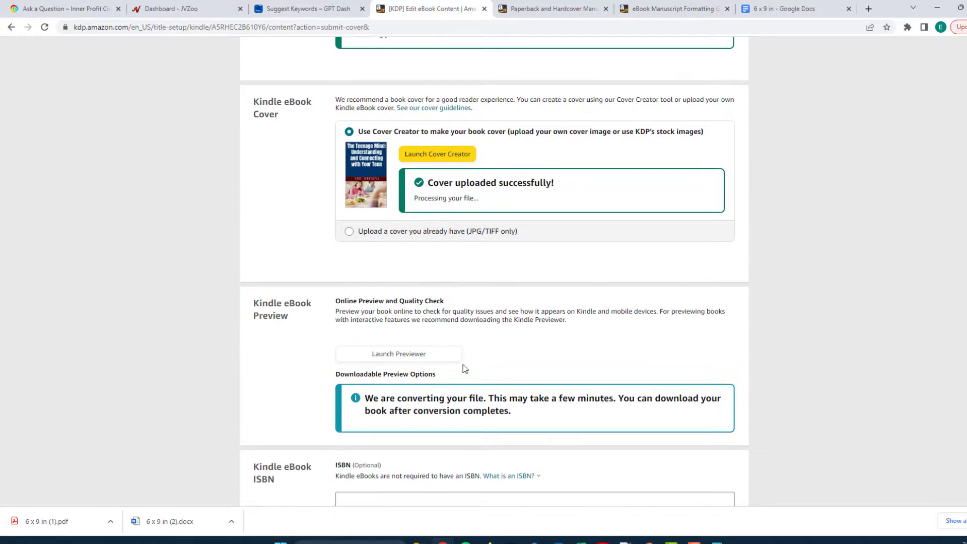
scroll(401, 391, "down", 1)
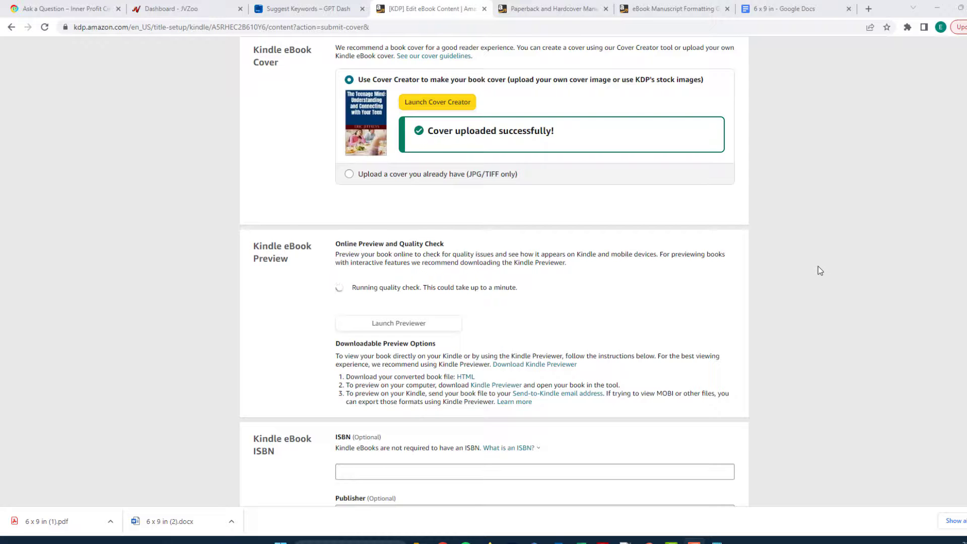
scroll(806, 287, "up", 5)
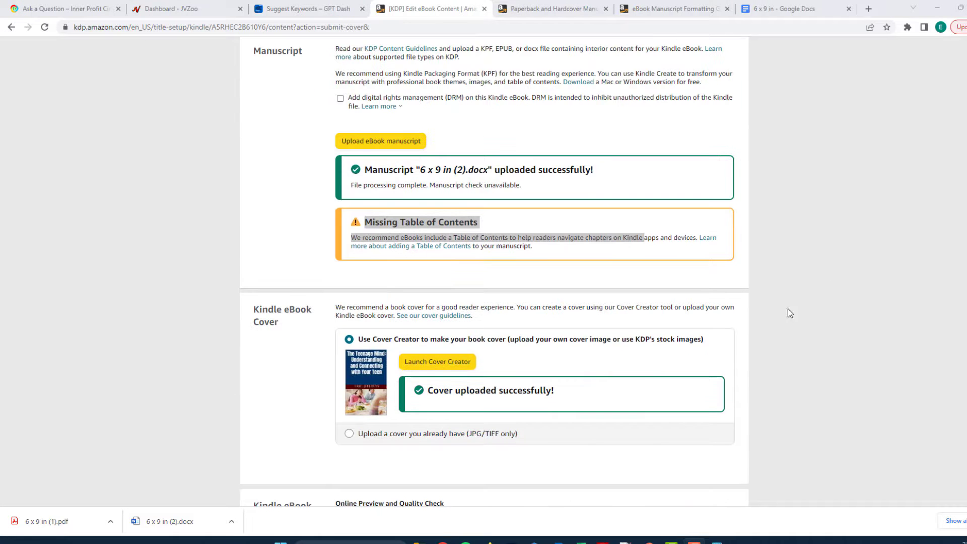
left_click(665, 251)
scroll(726, 302, "up", 5)
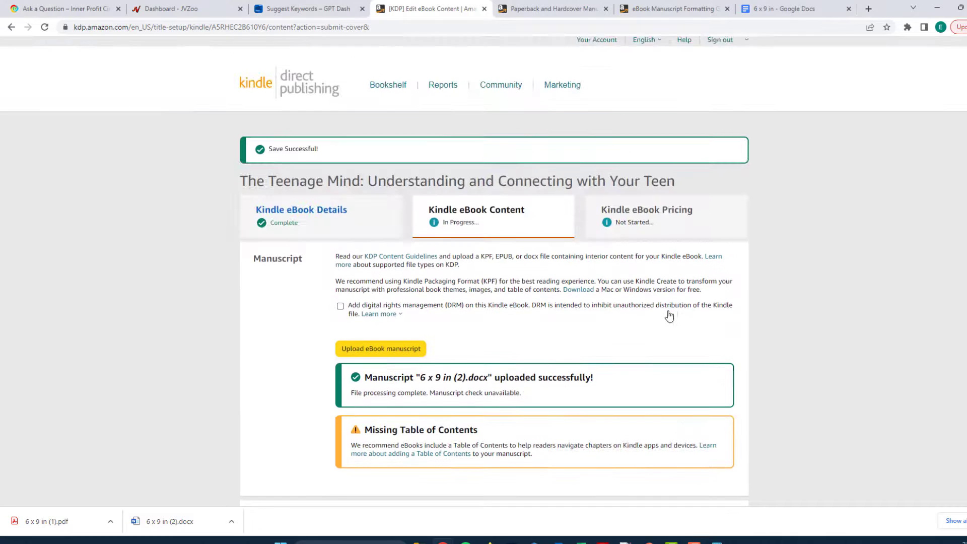
Launch the online previewer for the eBook and switch the preview device to Phone.
scroll(695, 312, "down", 6)
scroll(654, 315, "down", 5)
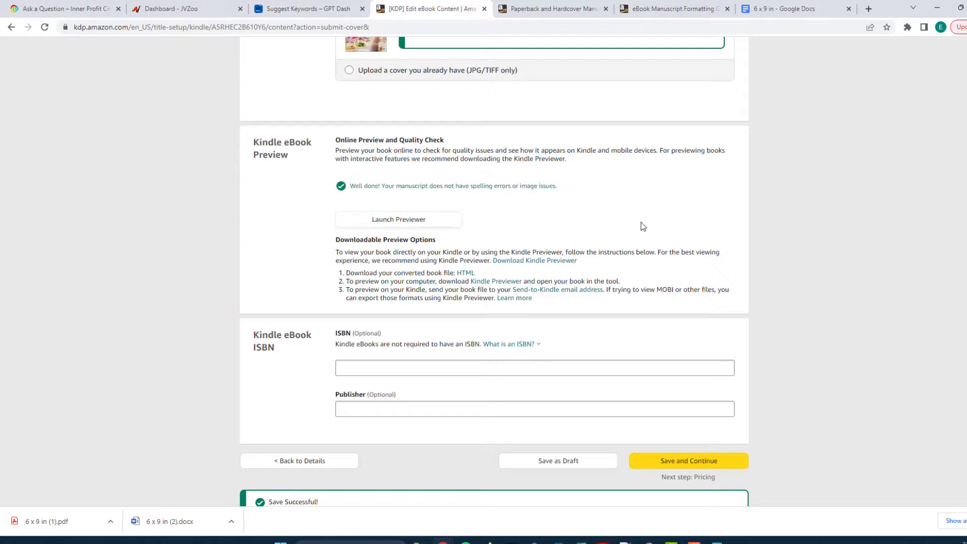
scroll(629, 322, "up", 4)
scroll(629, 322, "down", 4)
left_click(406, 222)
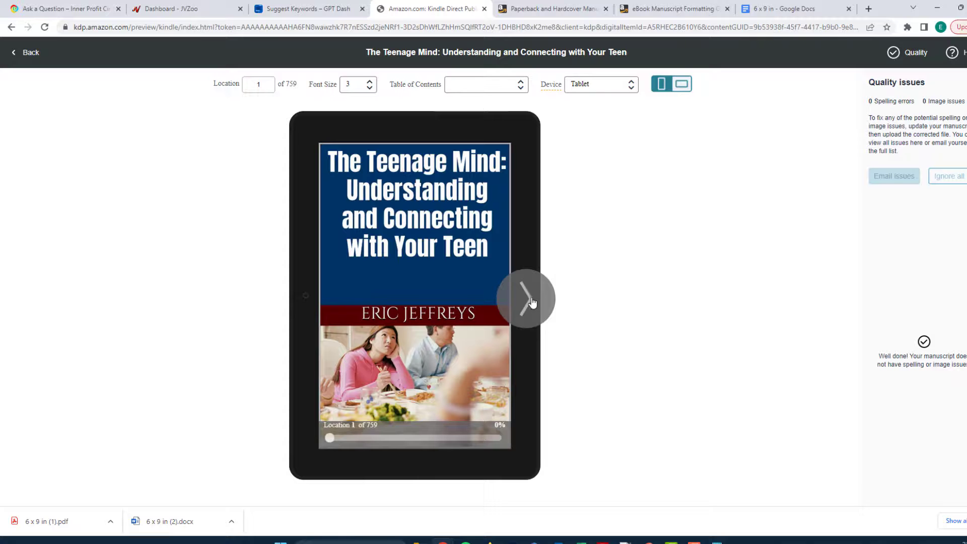
left_click(611, 89)
left_click(602, 97)
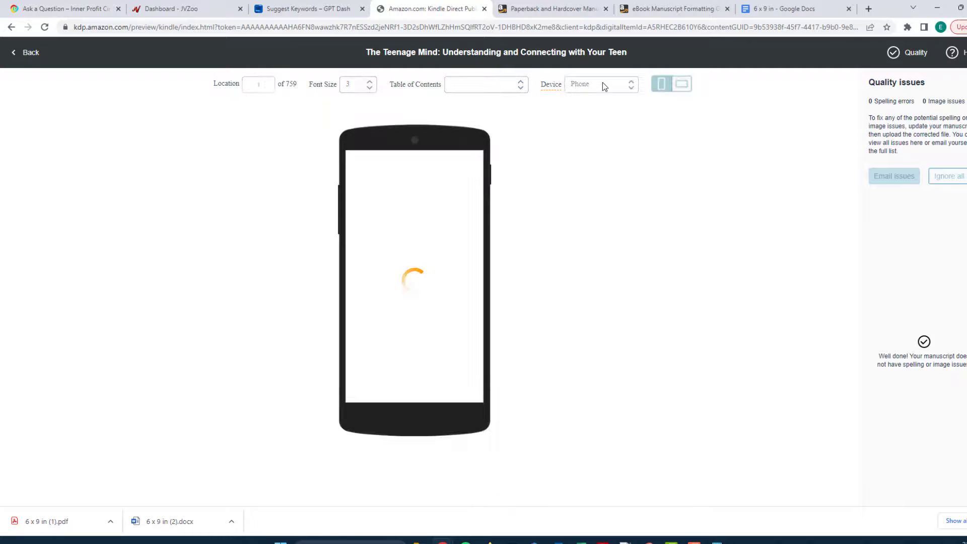
Preview the eBook on the Kindle E-reader and Tablet devices, checking the tablet in landscape and returning it to portrait orientation.
left_click(603, 85)
left_click(595, 113)
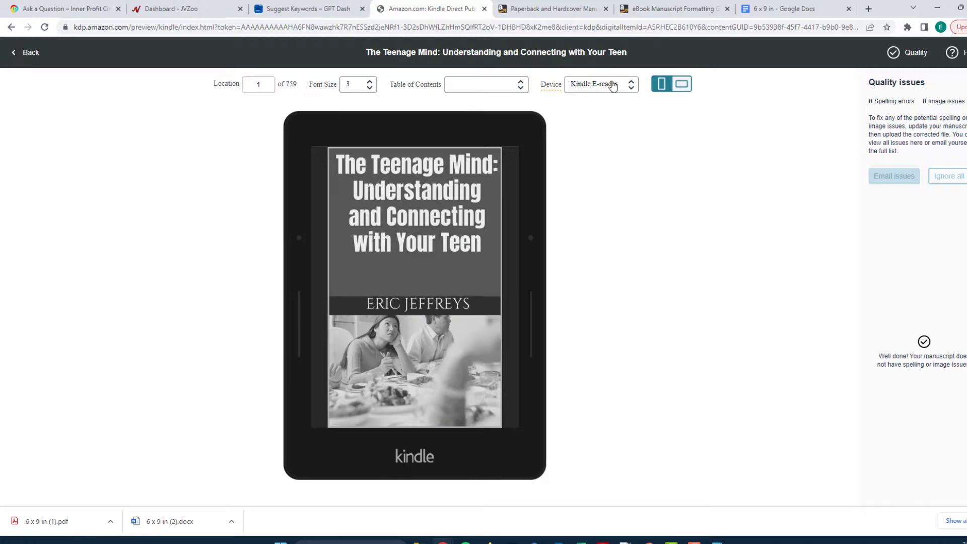
left_click(610, 85)
left_click(611, 84)
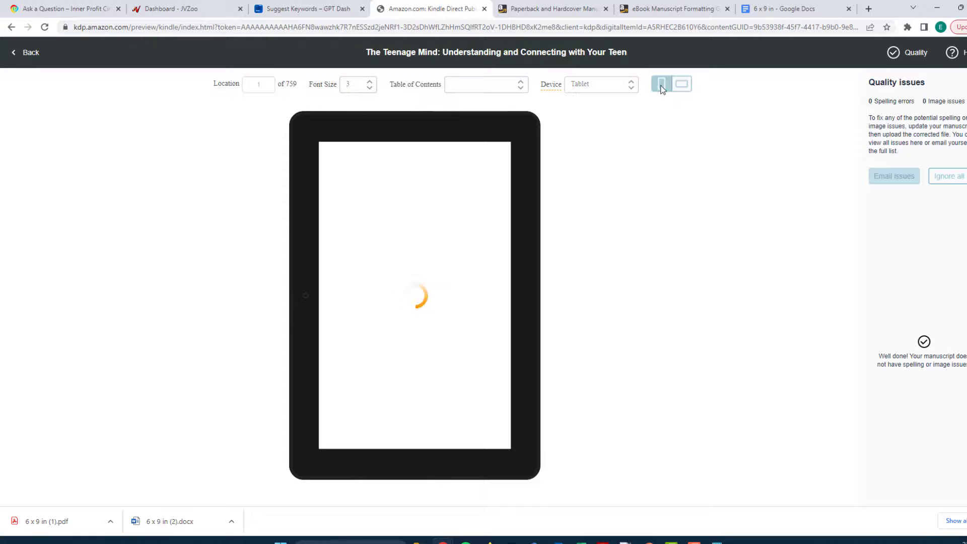
left_click(680, 86)
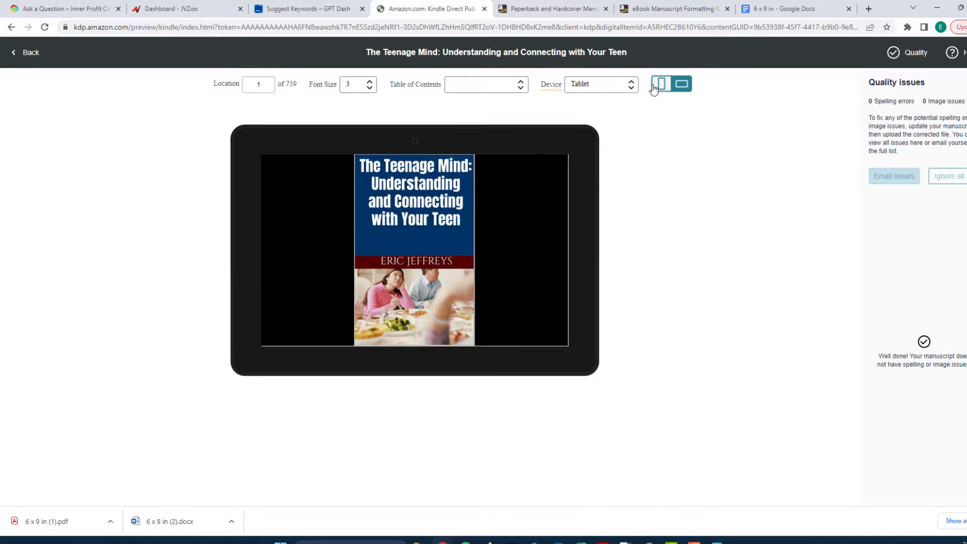
left_click(662, 84)
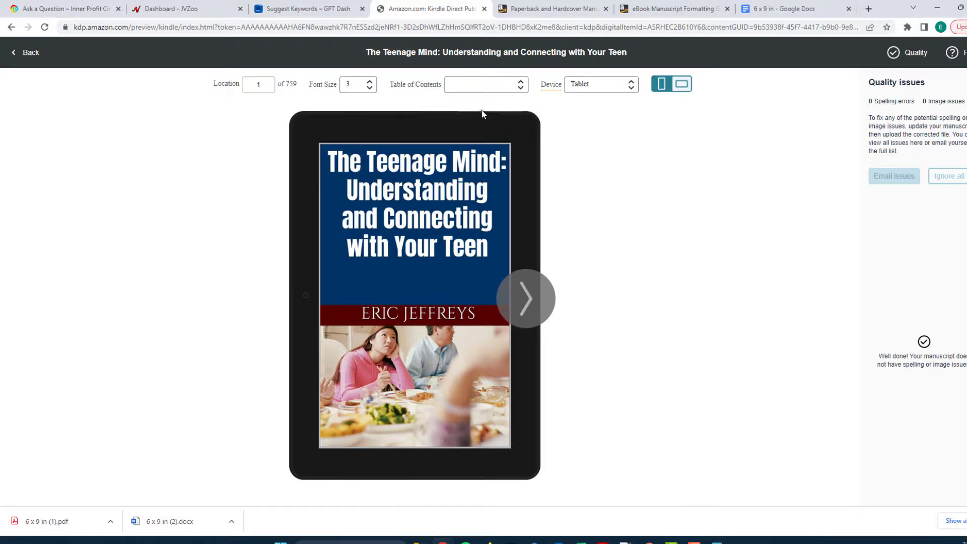
Page through the tablet preview from the cover past the contents page to the conclusion of chapter 2, checking the layout.
left_click(526, 302)
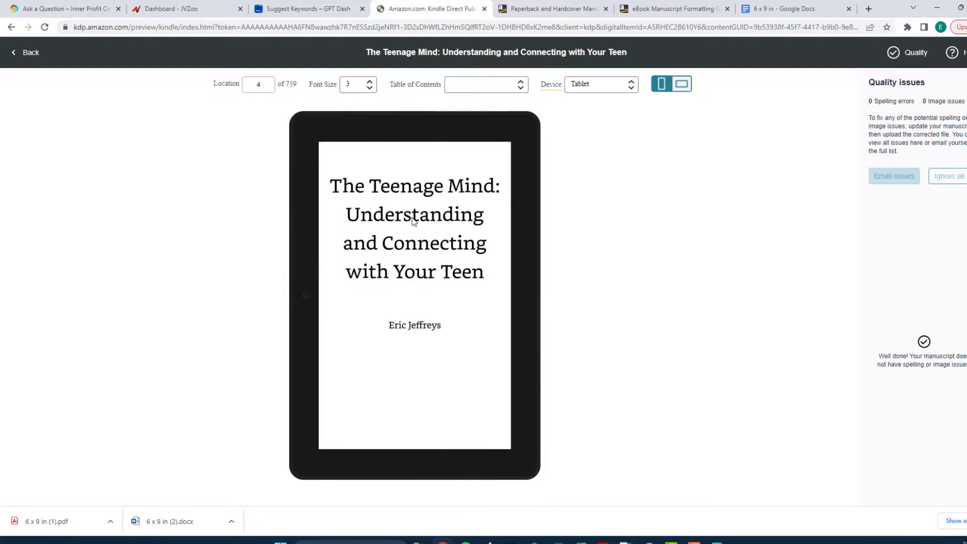
left_click(522, 305)
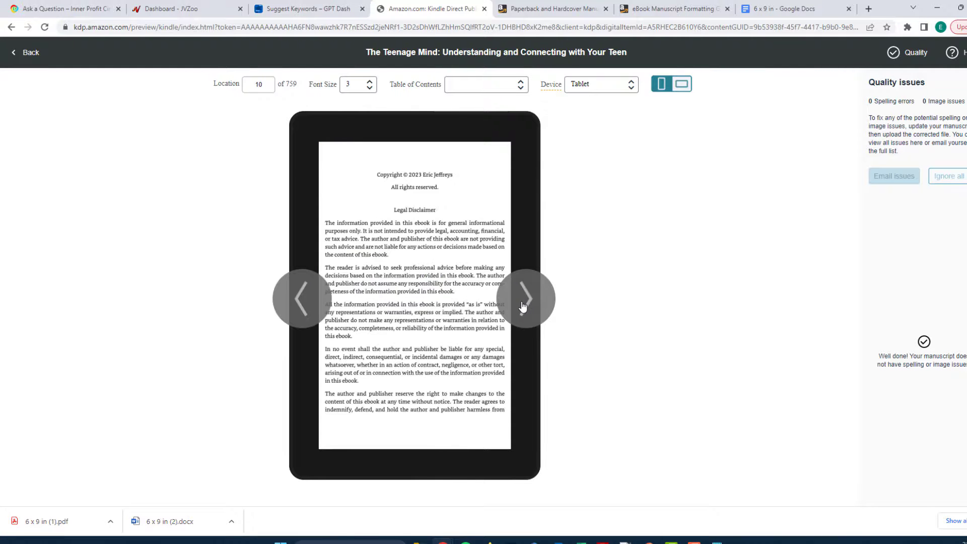
left_click(523, 305)
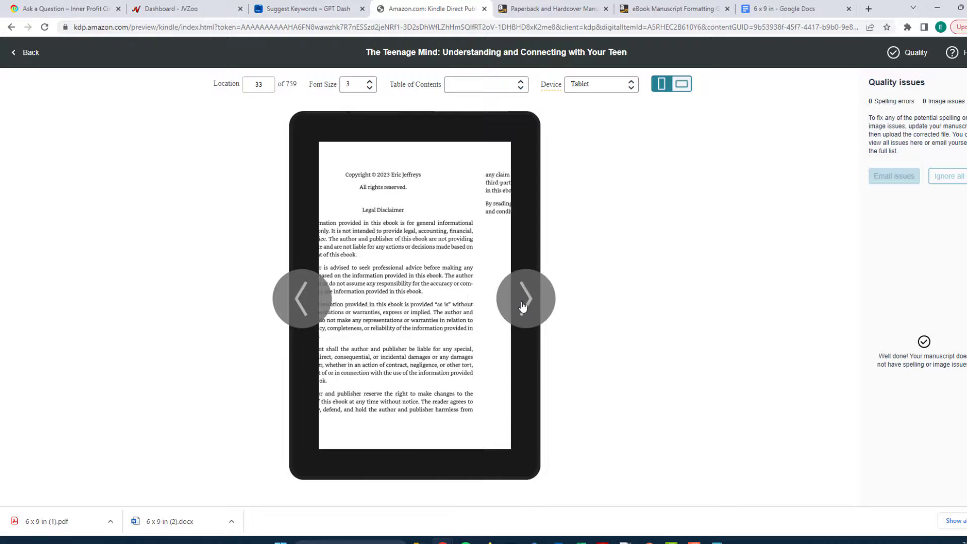
left_click(523, 305)
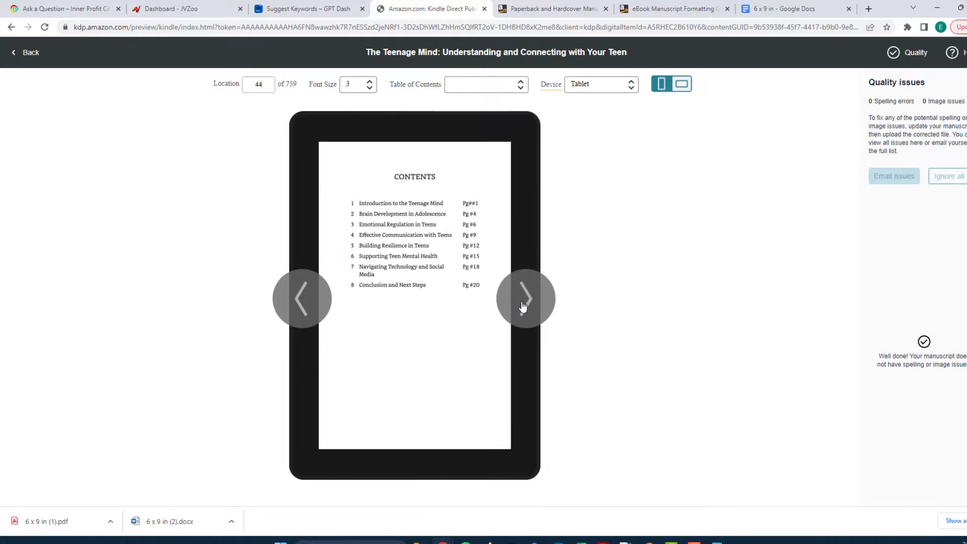
left_click(523, 306)
left_click(523, 306)
left_click(523, 305)
left_click(523, 306)
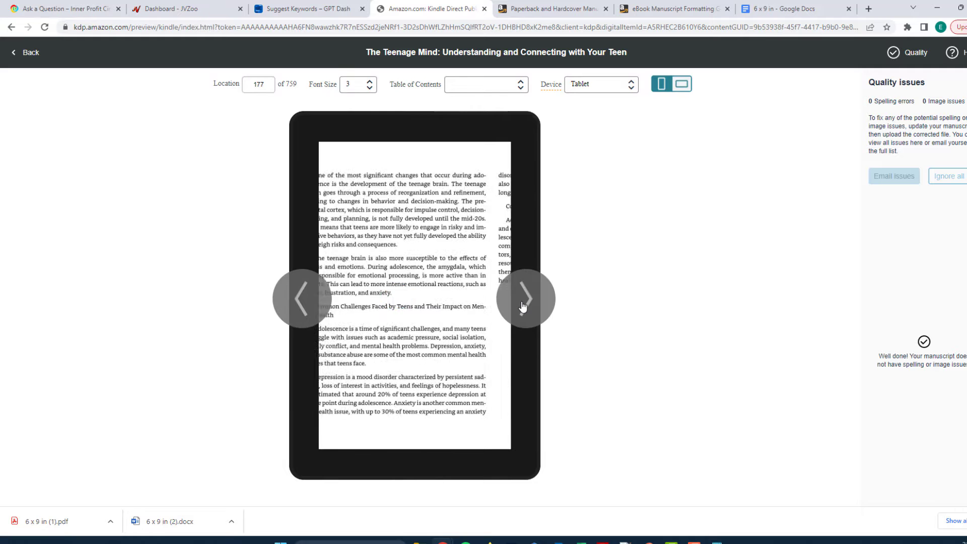
left_click(523, 305)
left_click(523, 306)
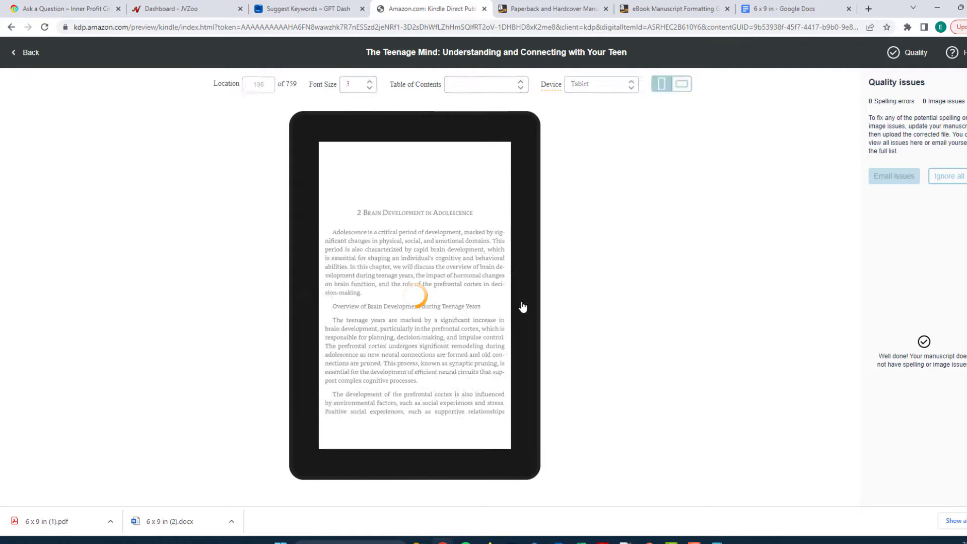
left_click(523, 306)
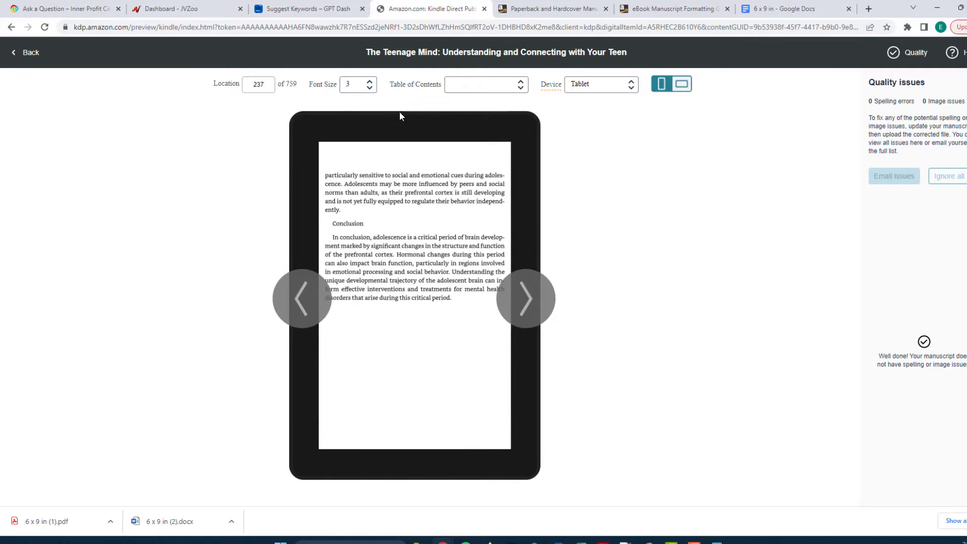
Set the preview font size to 6 and page forward into chapter 3 to check the enlarged text.
left_click(368, 85)
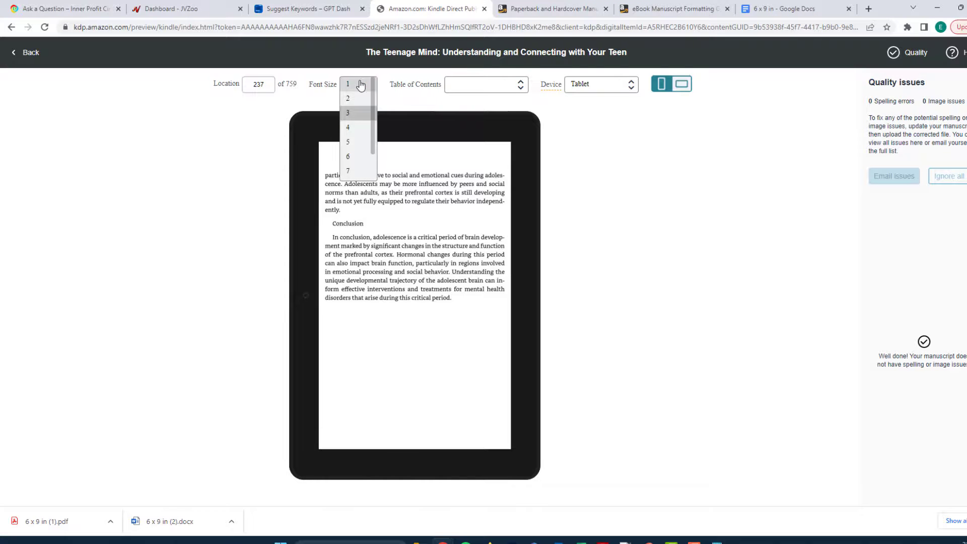
left_click(355, 158)
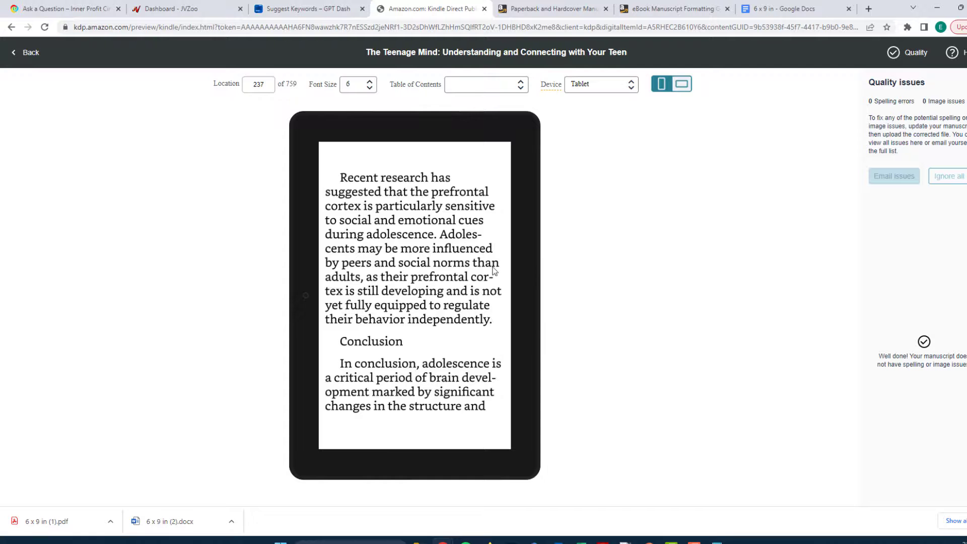
left_click(525, 298)
left_click(525, 298)
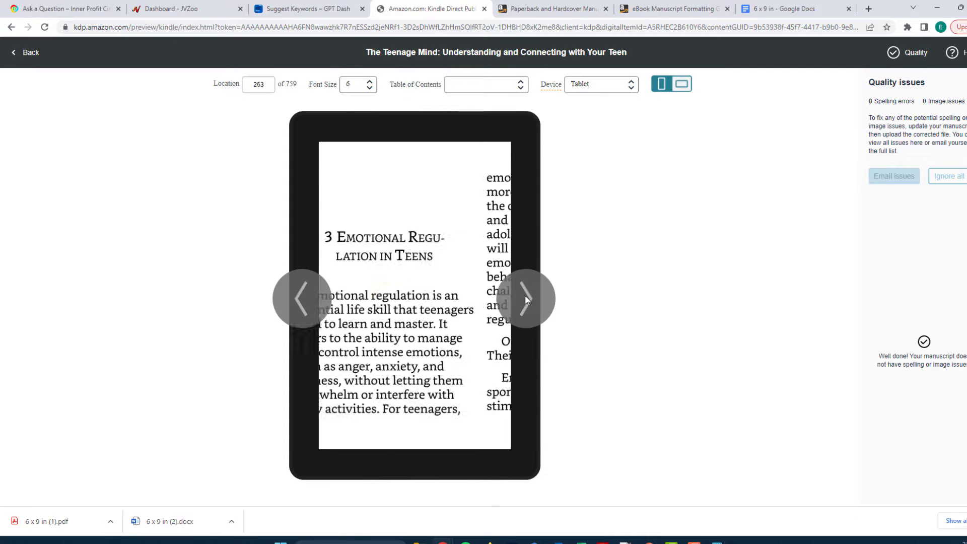
Check chapter 3 on the Phone and Kindle E-reader preview devices, paging forward on the e-reader.
left_click(601, 85)
left_click(587, 99)
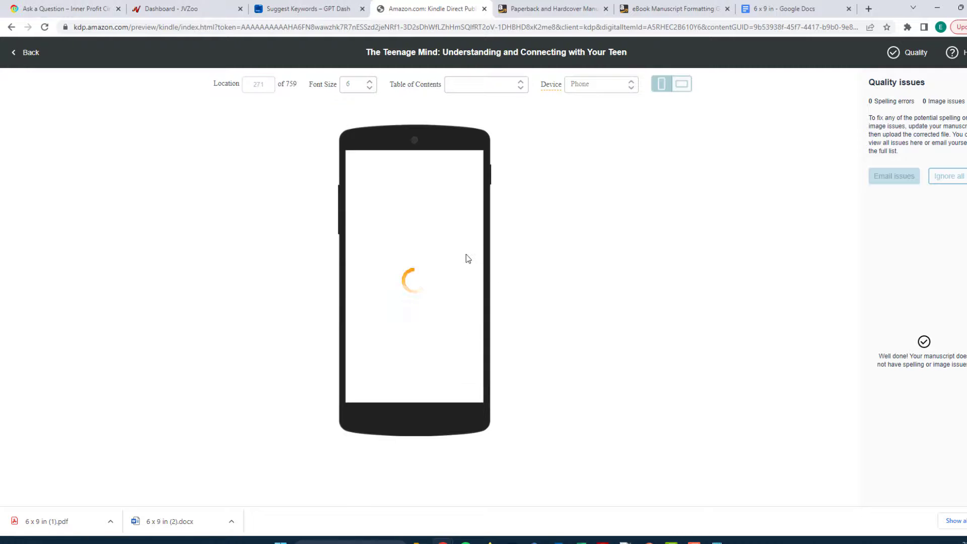
left_click(602, 89)
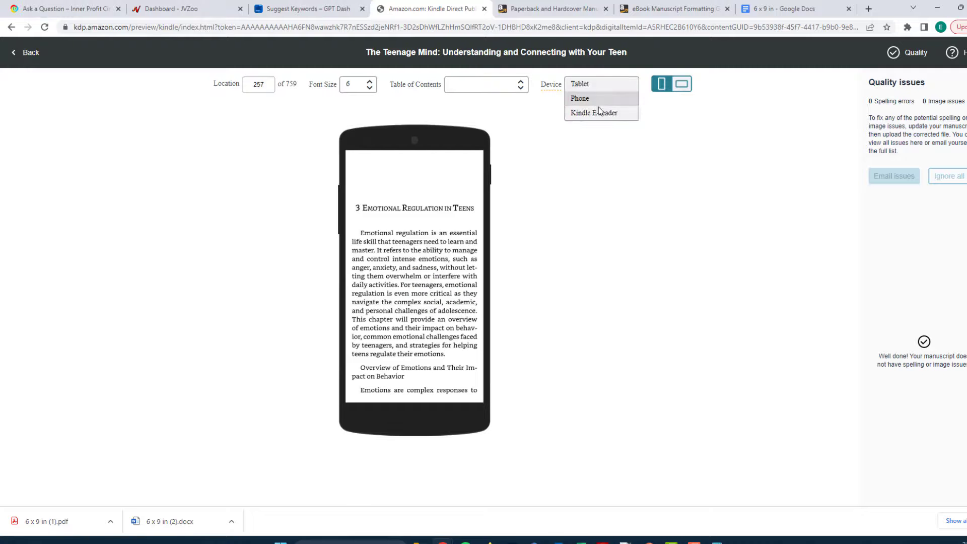
left_click(599, 111)
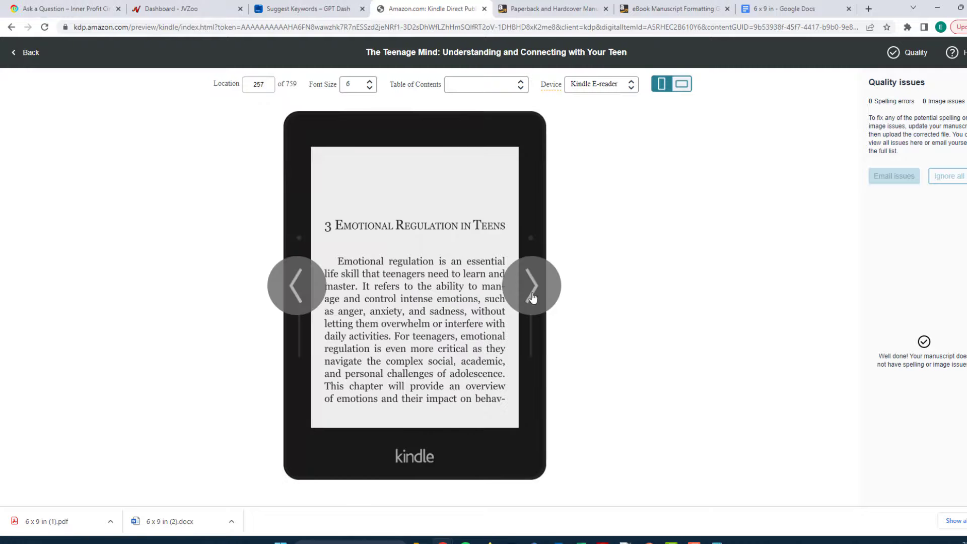
left_click(533, 298)
left_click(533, 298)
left_click(533, 298)
Compare the e-reader text at font sizes 1 and 7, paging forward at the larger size, and set the size back to 3.
left_click(370, 85)
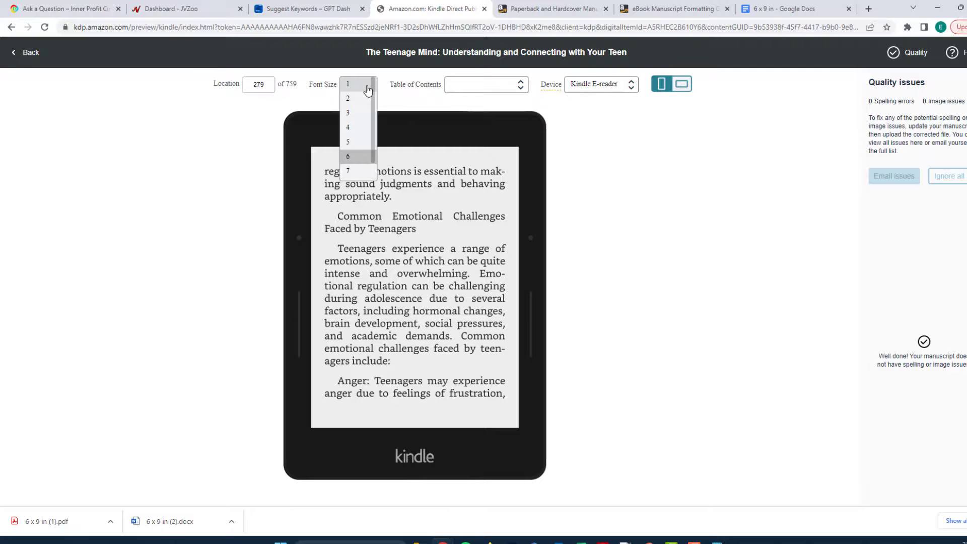
left_click(354, 85)
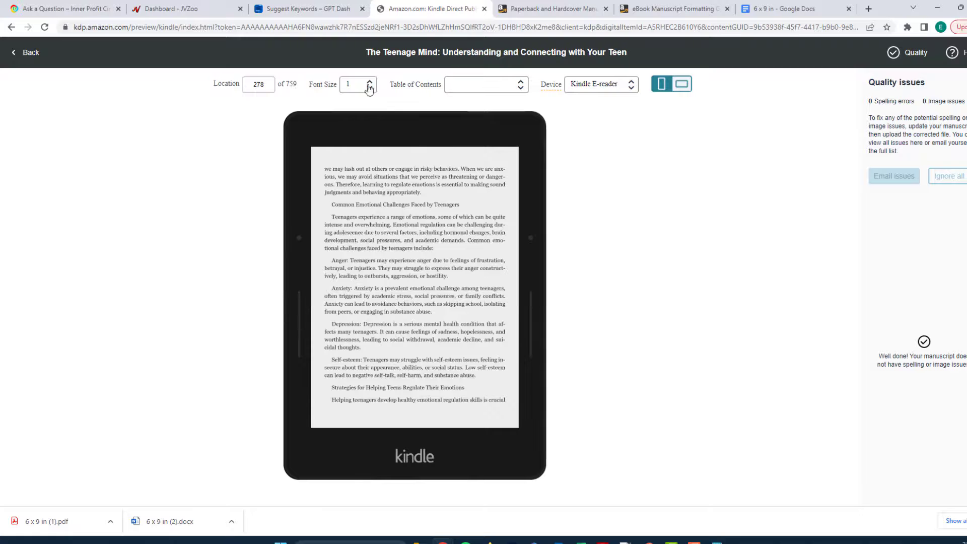
left_click(369, 86)
left_click(352, 182)
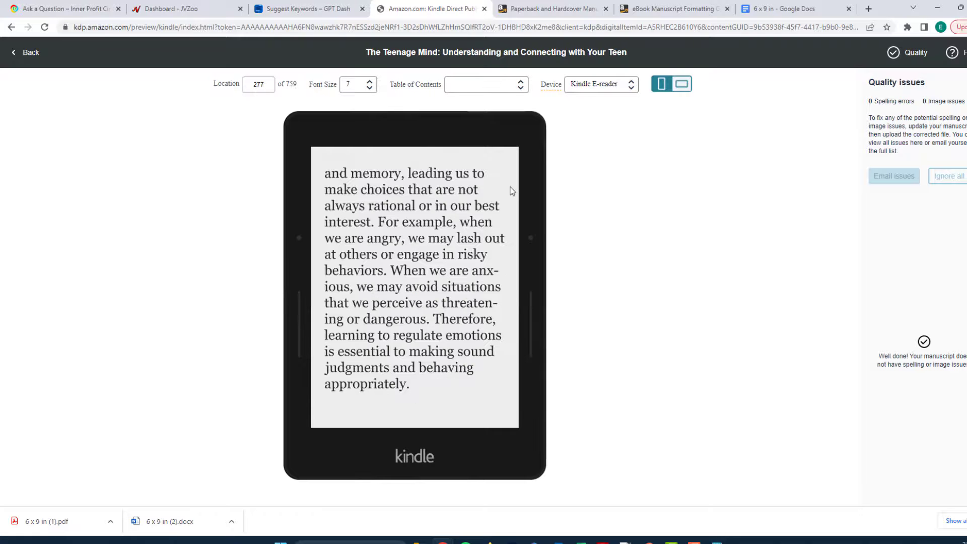
left_click(533, 287)
left_click(534, 288)
left_click(535, 289)
left_click(357, 85)
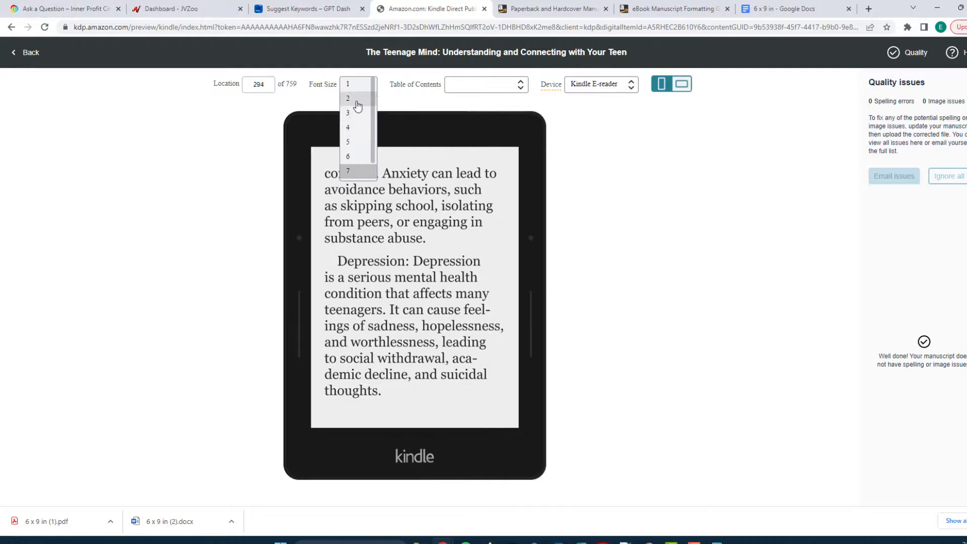
left_click(354, 118)
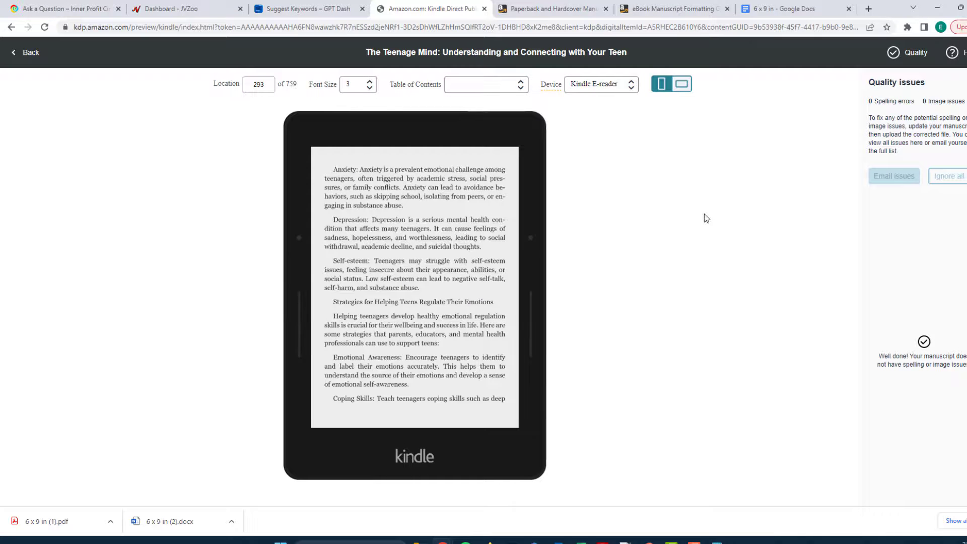
Review and close the Quality issues panel, and page further through the book in the e-reader preview.
scroll(701, 250, "down", 1)
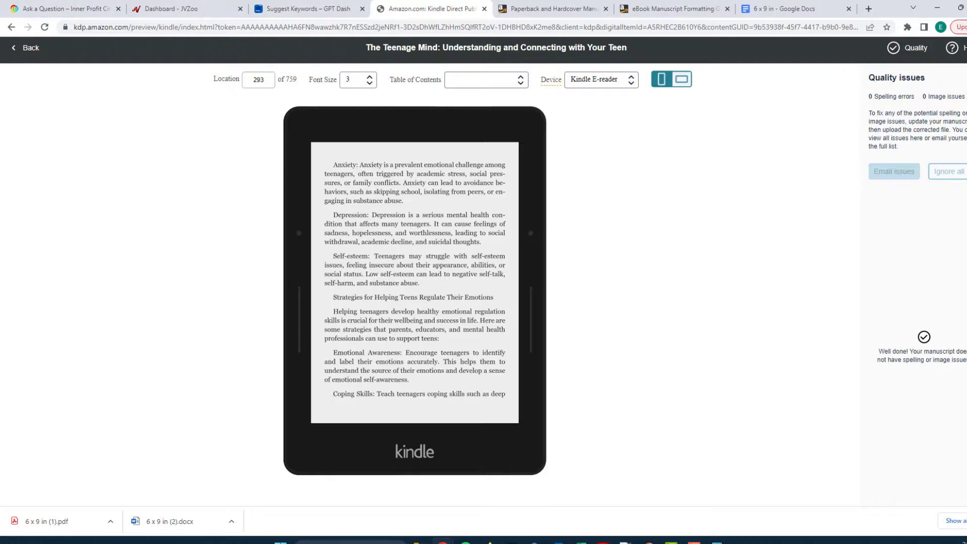
left_click_drag(872, 77, 934, 82)
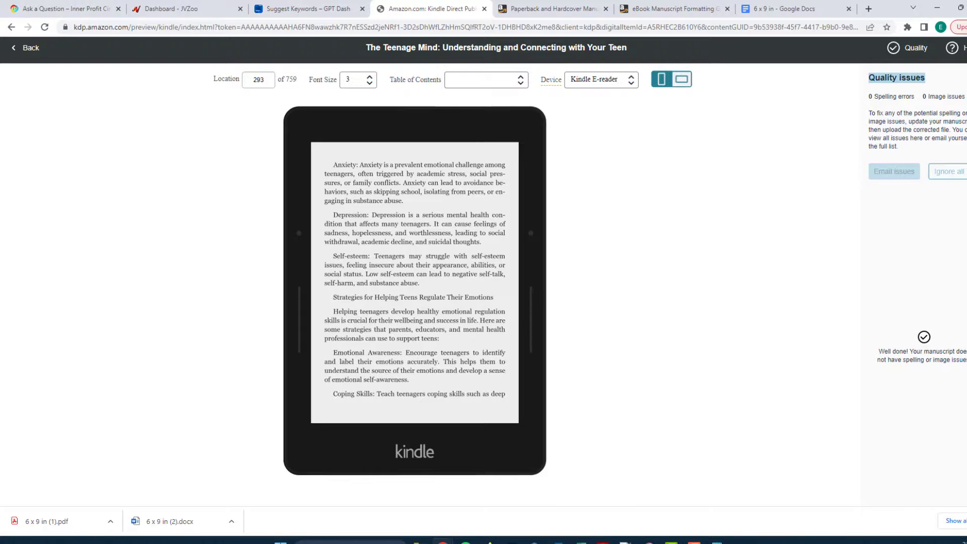
left_click(966, 77)
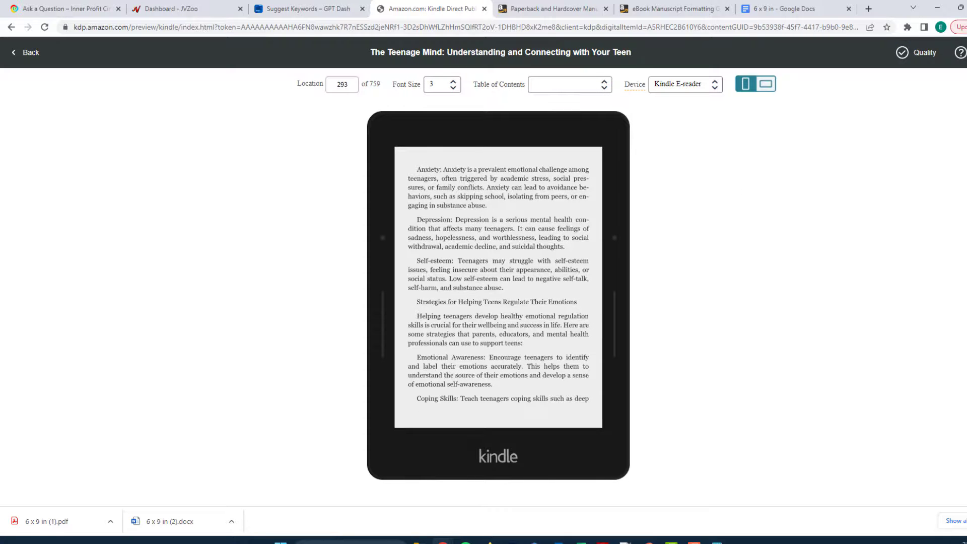
left_click(619, 286)
left_click(619, 287)
left_click(619, 286)
left_click(619, 286)
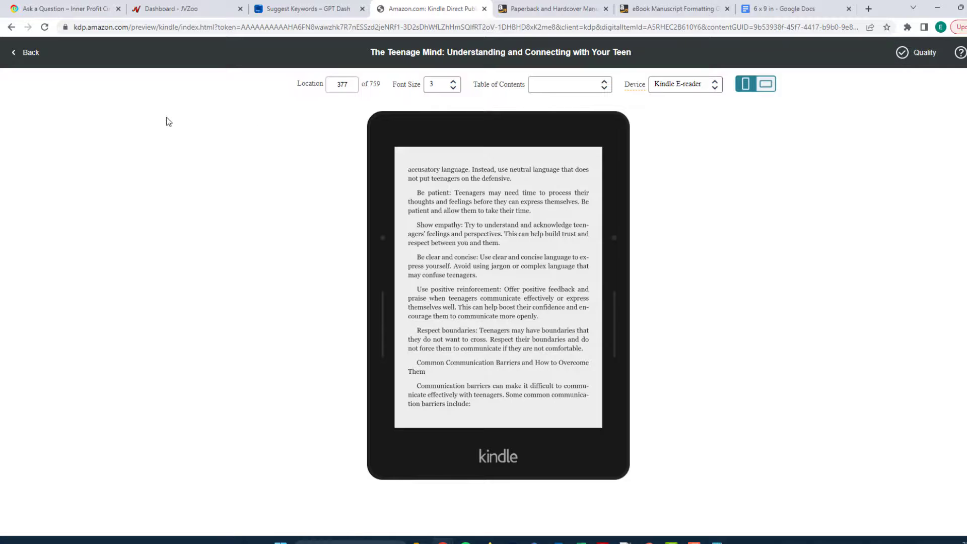
Leave the previewer and save the Kindle eBook Content page, continuing to Pricing.
left_click(31, 53)
scroll(773, 233, "down", 12)
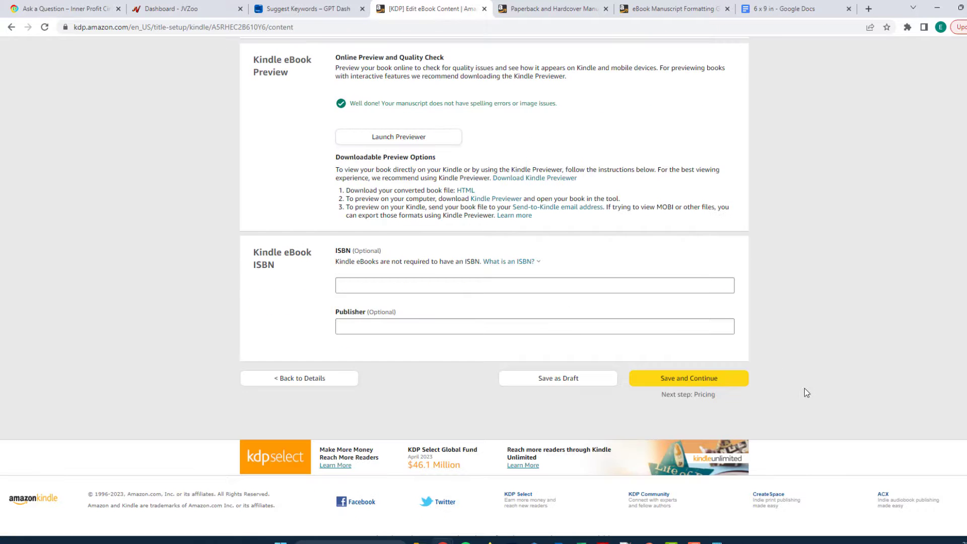
left_click(694, 381)
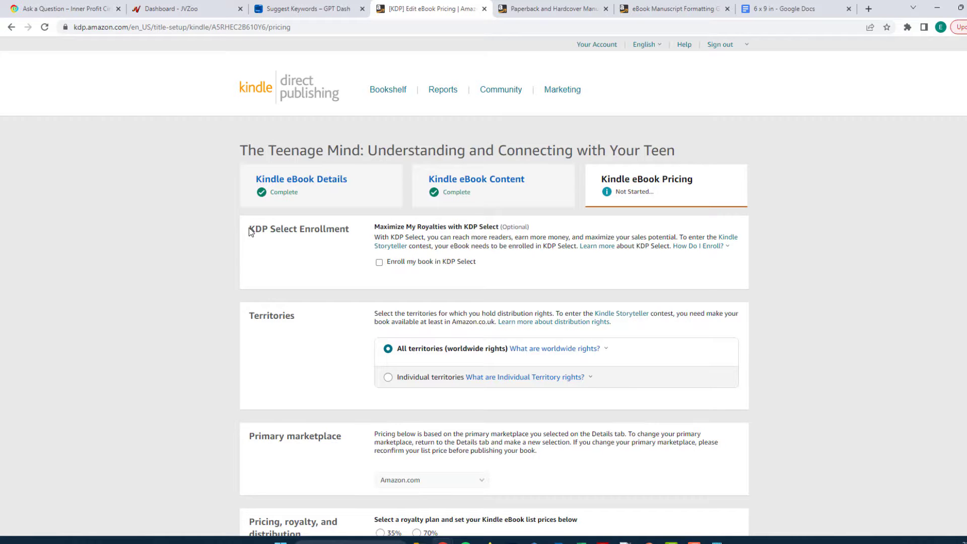
Enroll the book in KDP Select and choose the 70% royalty plan.
left_click_drag(258, 228, 346, 231)
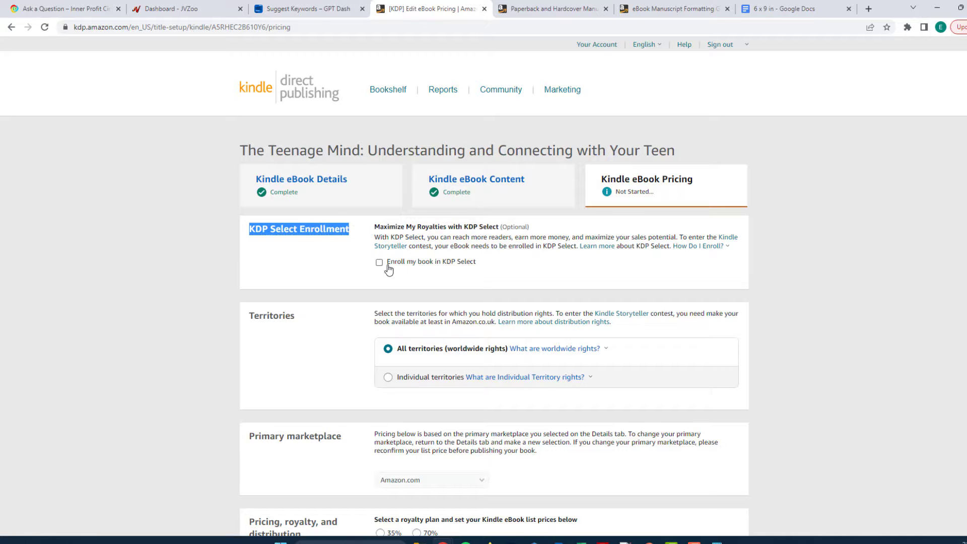
scroll(699, 302, "down", 4)
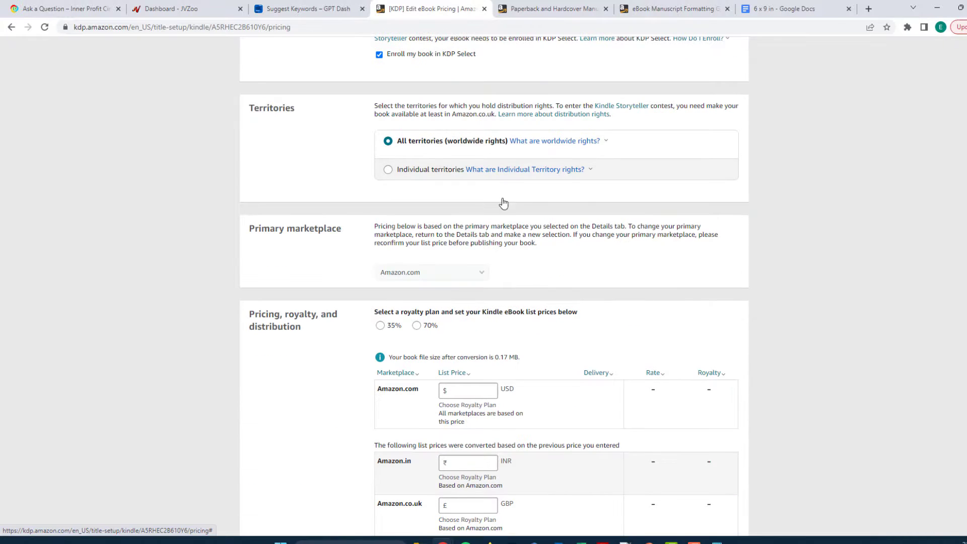
left_click(416, 326)
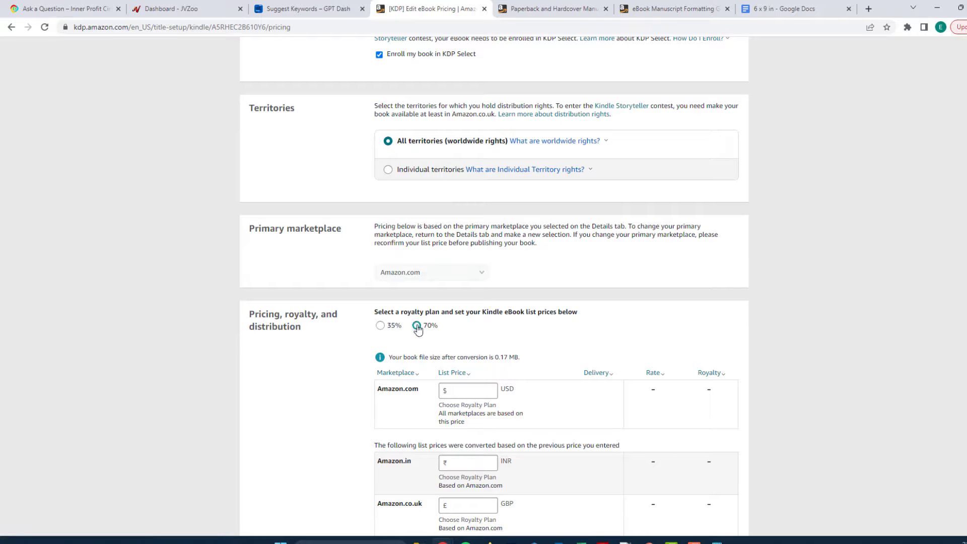
Check the allowed Amazon.com list price range and its explanation for the selected royalty plan.
scroll(324, 332, "down", 2)
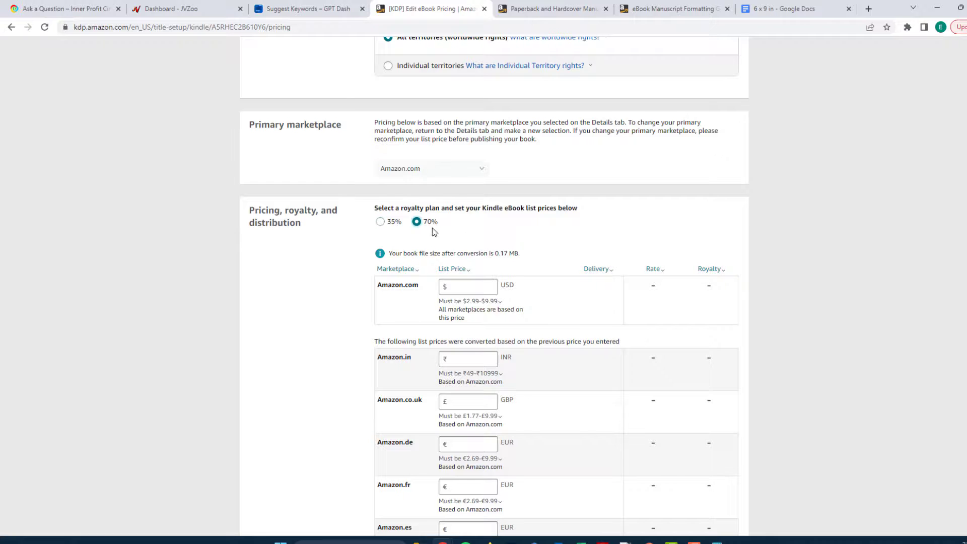
scroll(470, 244, "down", 2)
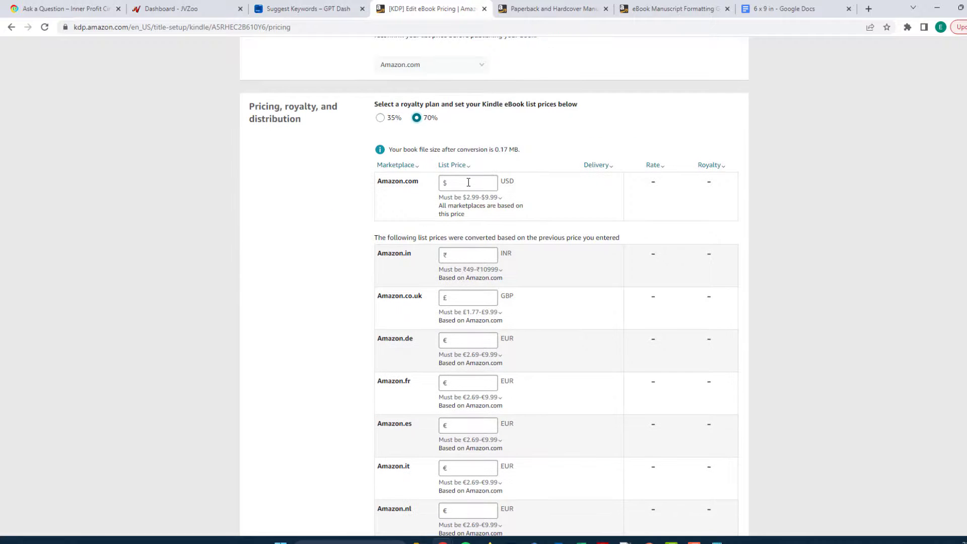
left_click(463, 197)
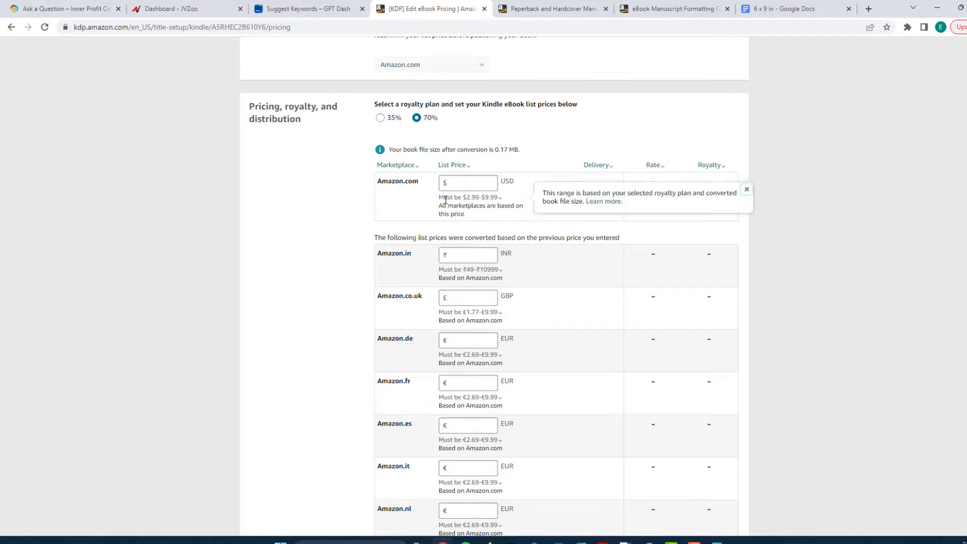
left_click(503, 142)
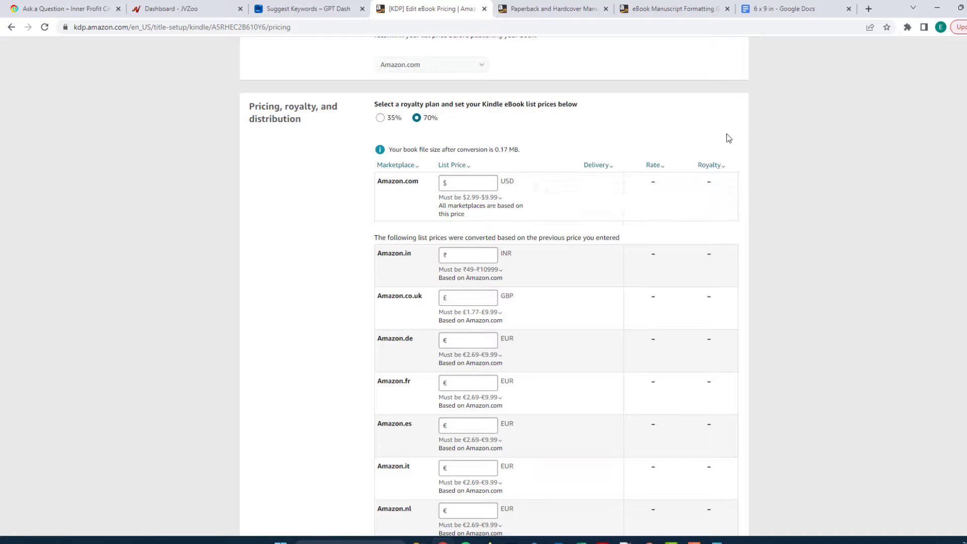
Set the Amazon.com list price to 2.99 USD, check the converted marketplace prices, and publish the Kindle eBook.
left_click(469, 183)
left_click(839, 190)
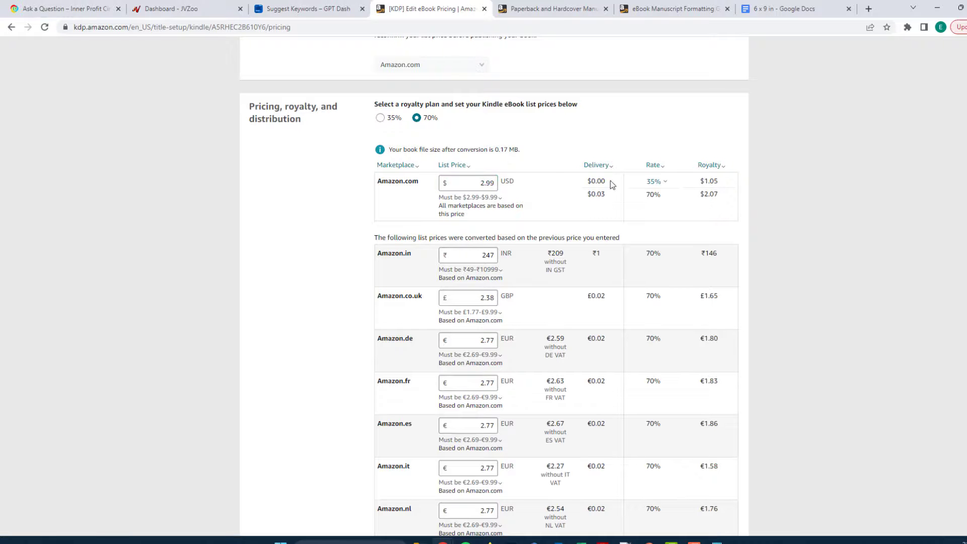
scroll(747, 421, "down", 6)
scroll(749, 431, "up", 5)
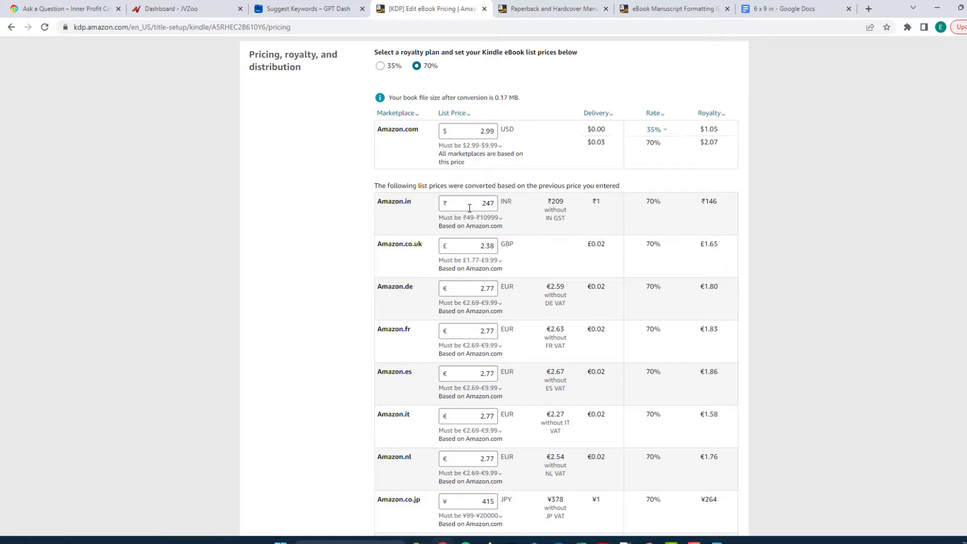
scroll(480, 280, "down", 8)
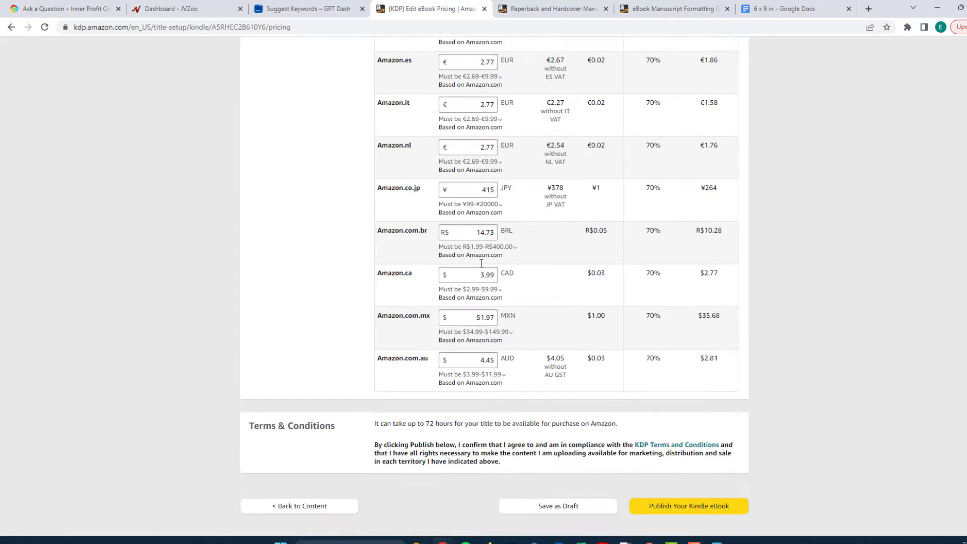
scroll(477, 310, "down", 1)
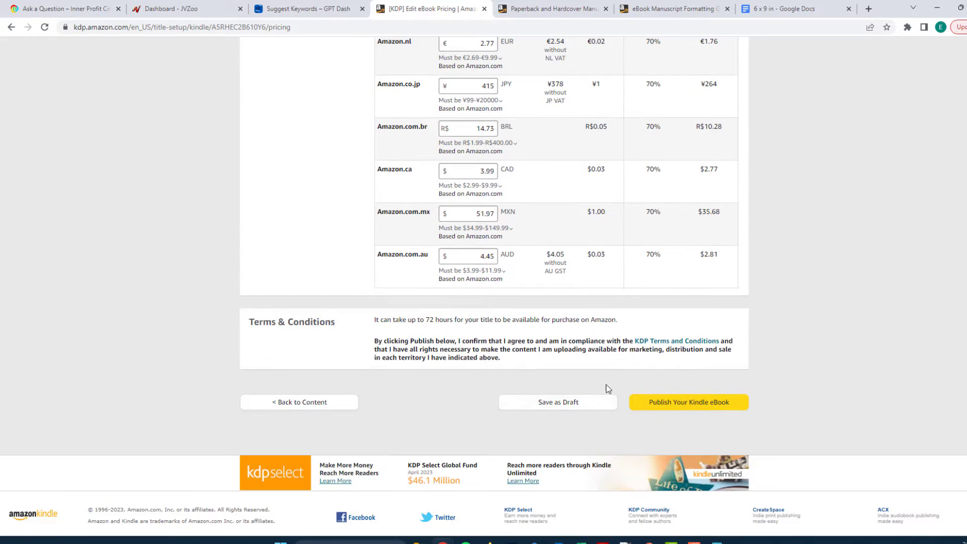
left_click(695, 405)
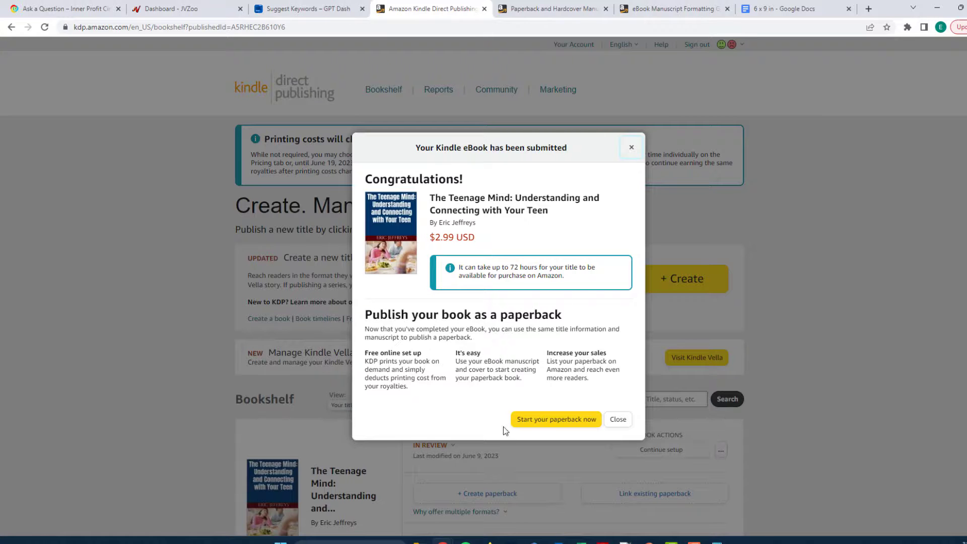
Start the paperback edition from the submitted eBook and review its prefilled details from language and title through keywords.
left_click(564, 422)
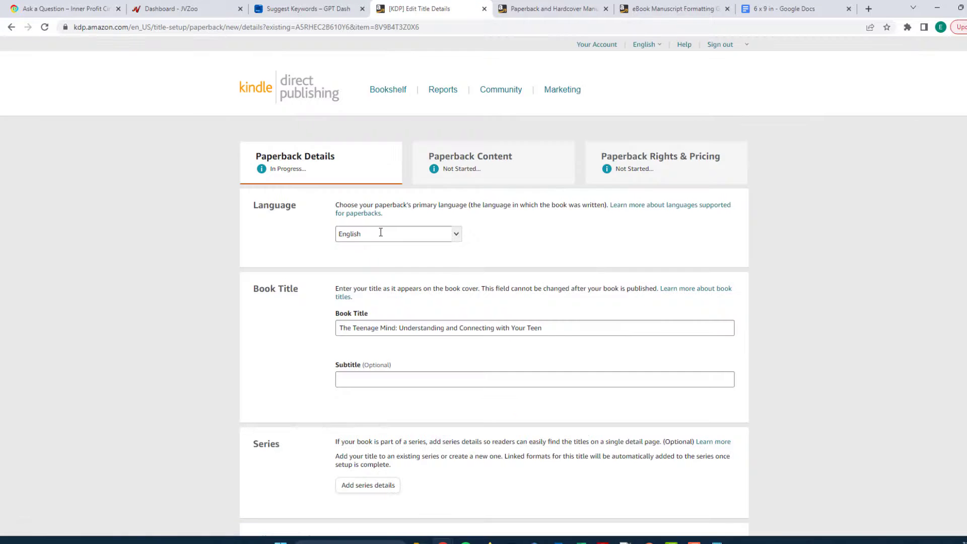
scroll(626, 298, "down", 2)
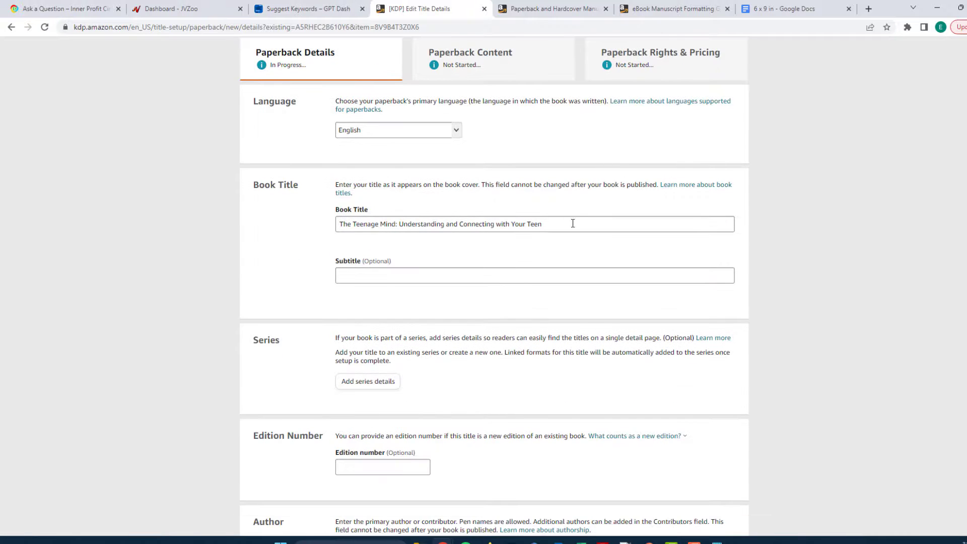
scroll(571, 348, "down", 7)
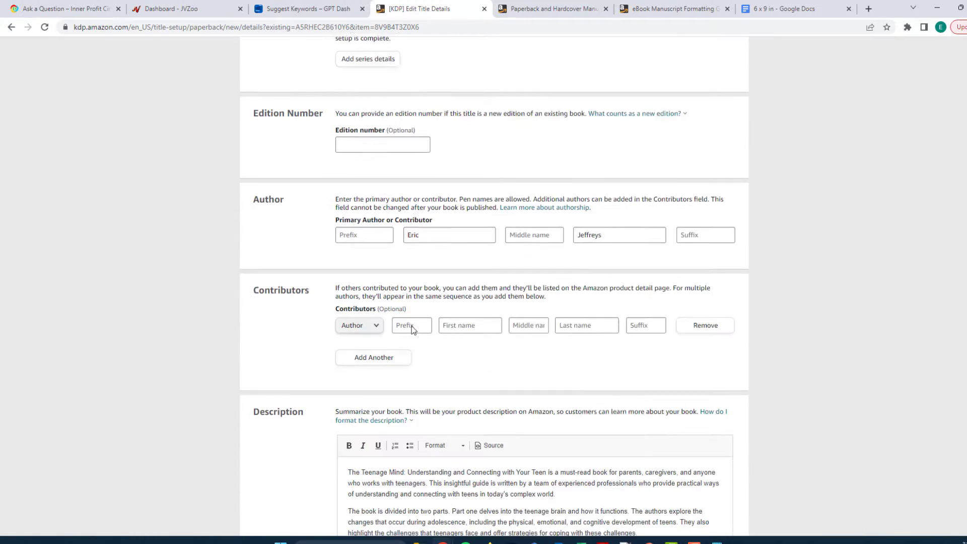
scroll(431, 222, "down", 7)
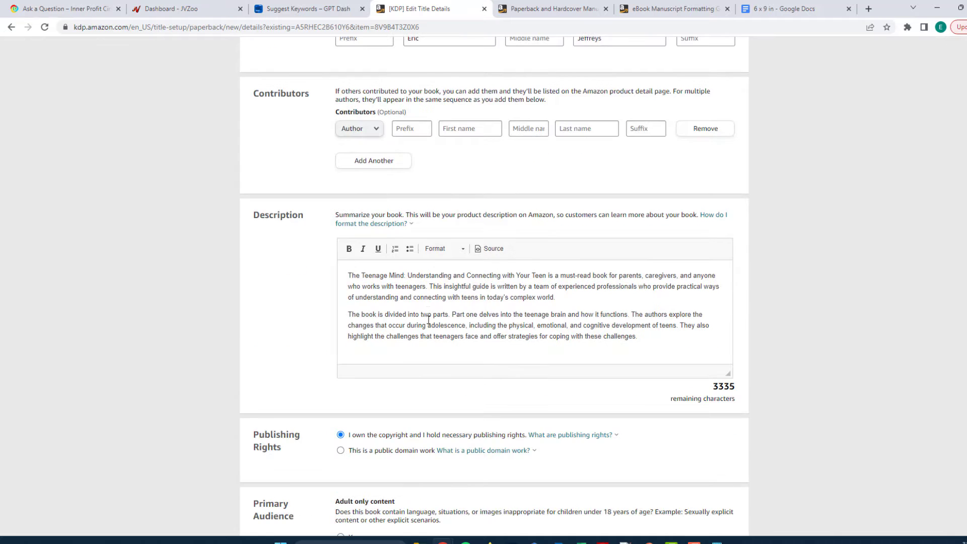
scroll(287, 334, "down", 4)
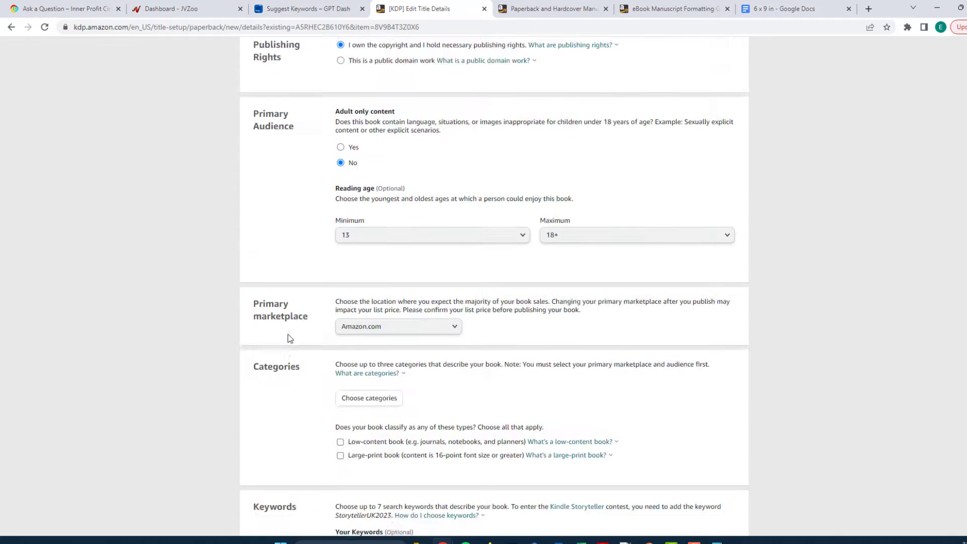
scroll(279, 344, "down", 2)
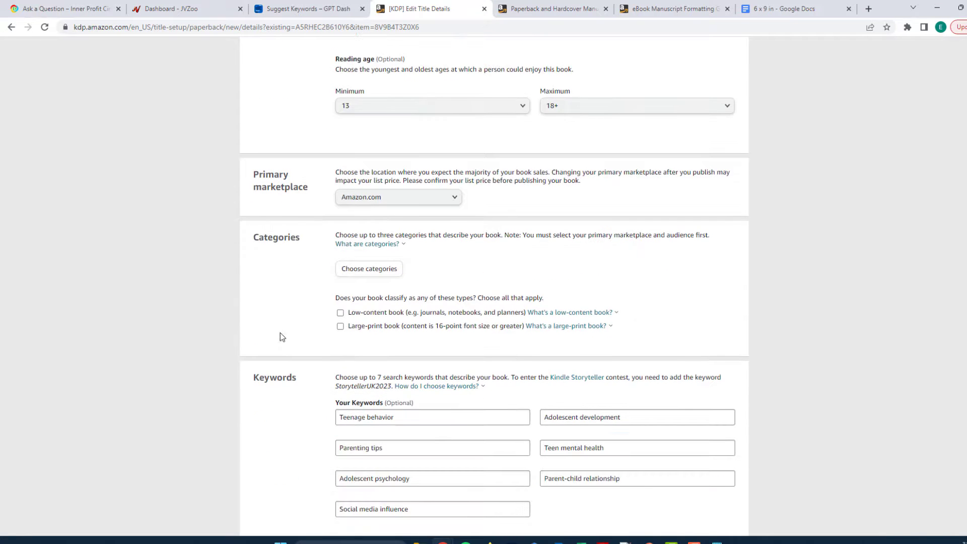
scroll(438, 267, "down", 2)
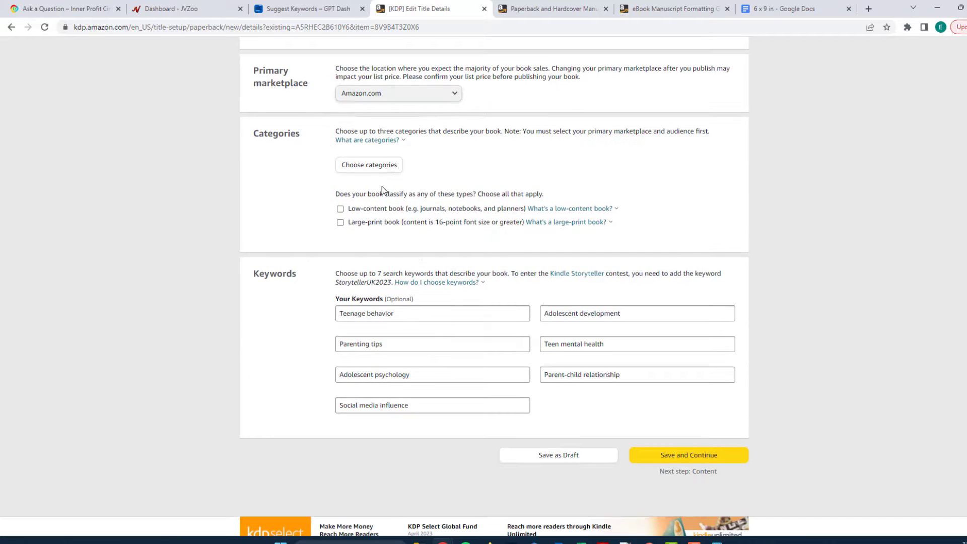
Choose Parenting & Relationships › Parenting › Teenagers as the paperback's first category placement.
left_click(364, 168)
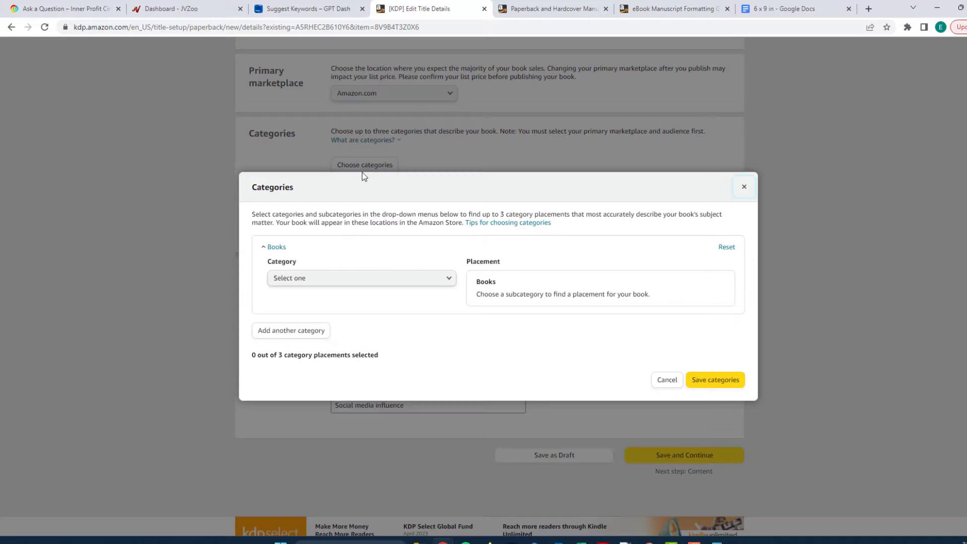
left_click(377, 280)
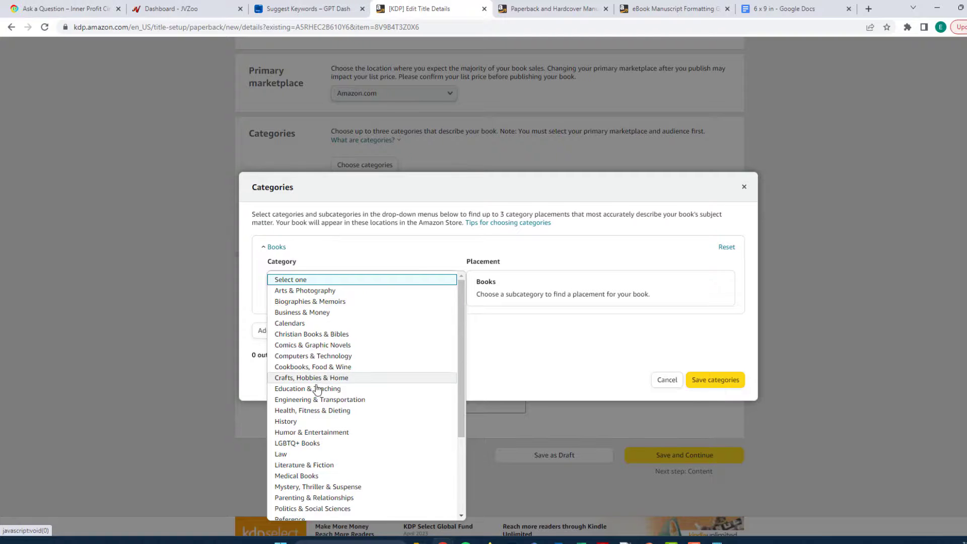
scroll(307, 433, "down", 2)
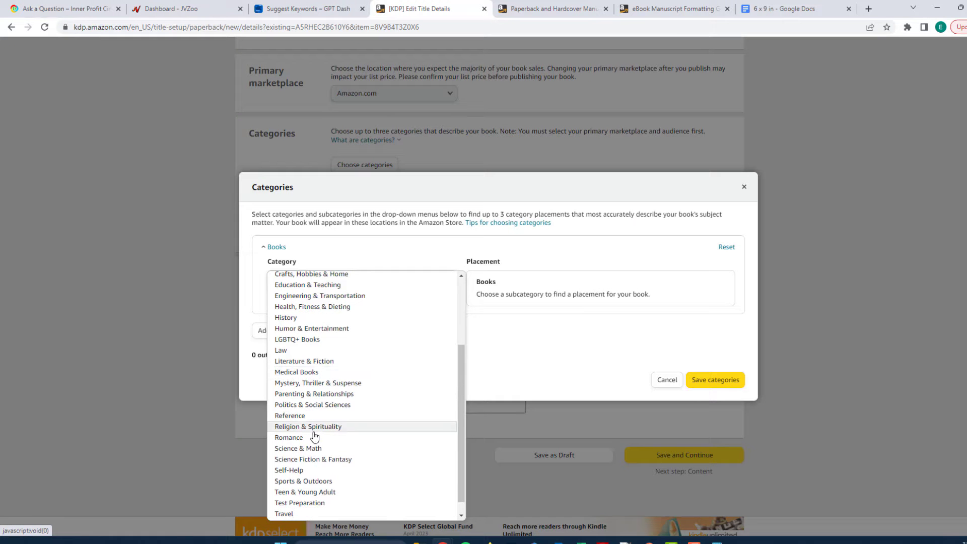
left_click(305, 393)
left_click(319, 313)
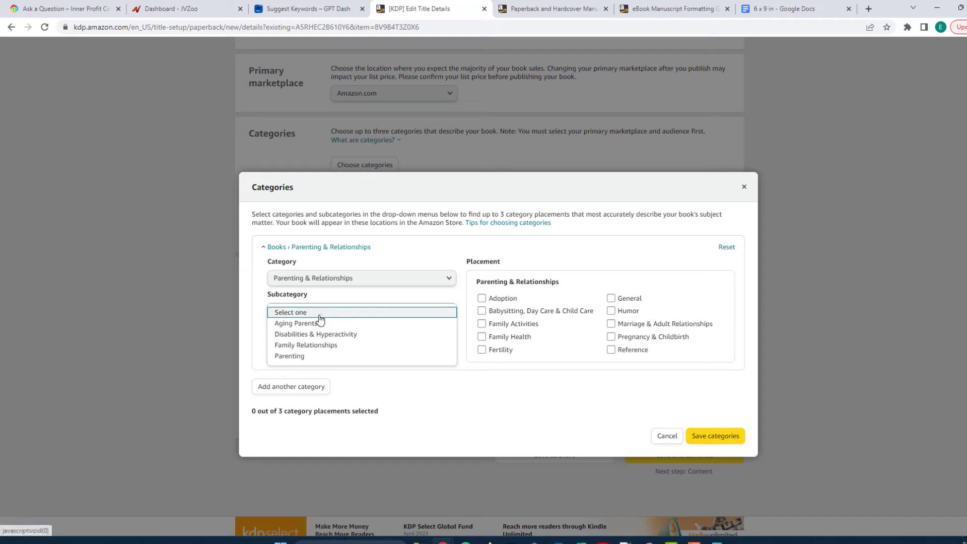
left_click(312, 356)
left_click(611, 350)
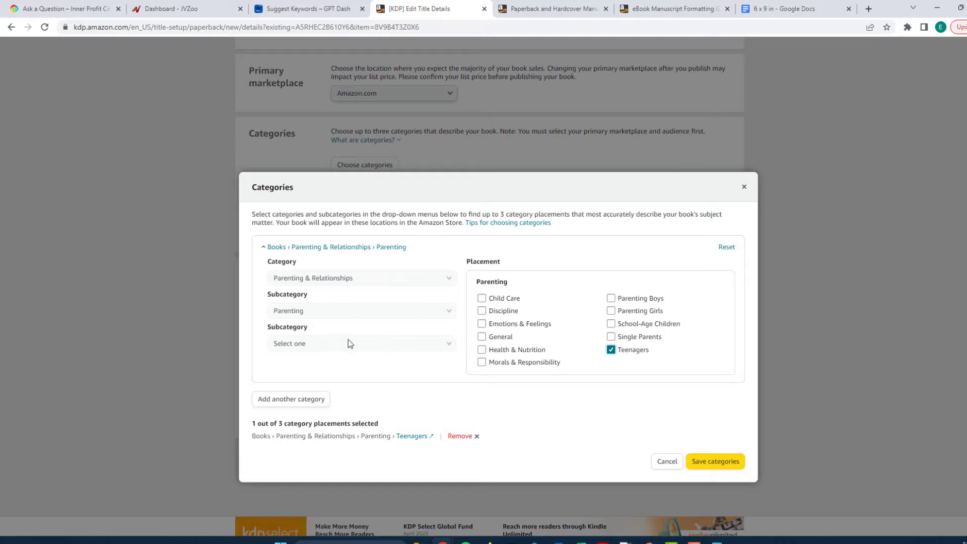
Add a second category placement under Parenting & Relationships › Family Relationships › Conflict Resolution.
left_click(297, 400)
left_click(337, 301)
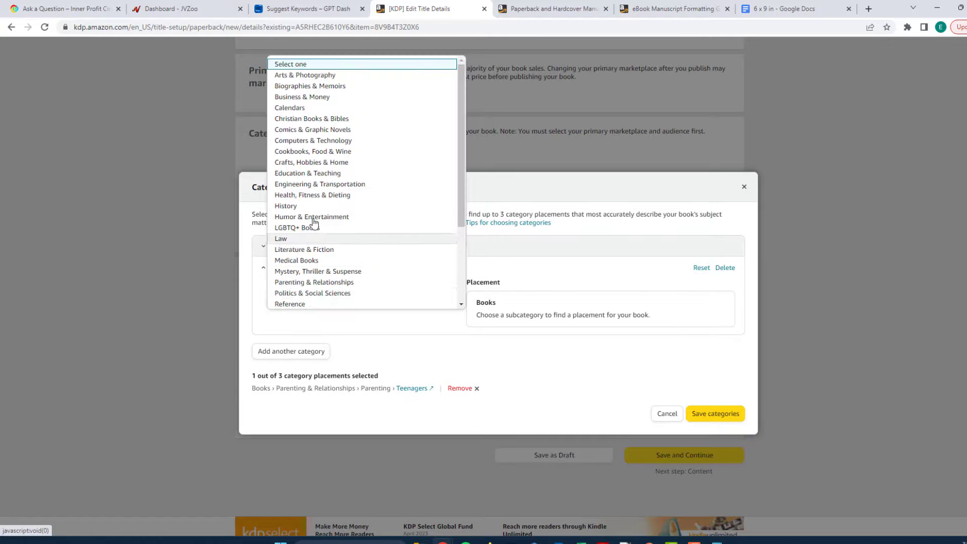
left_click(320, 281)
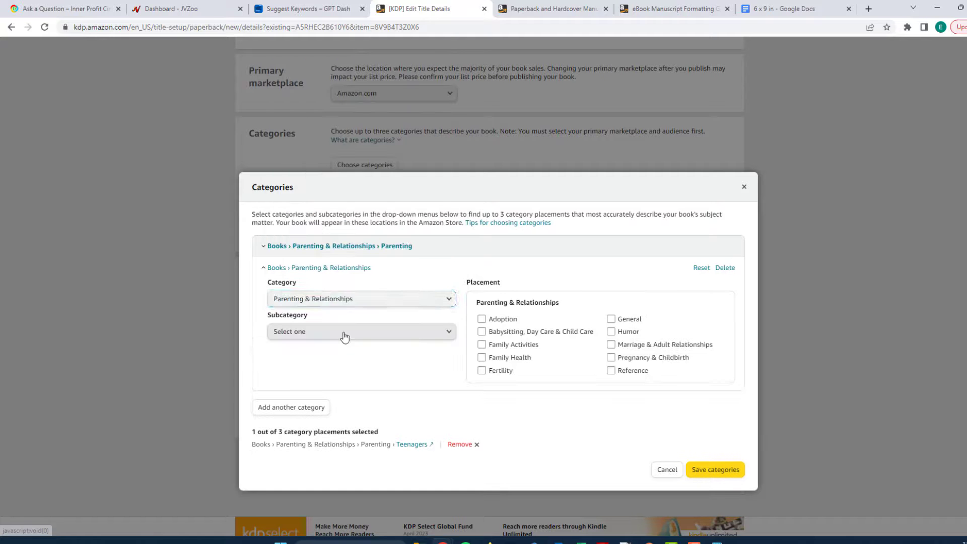
left_click(344, 333)
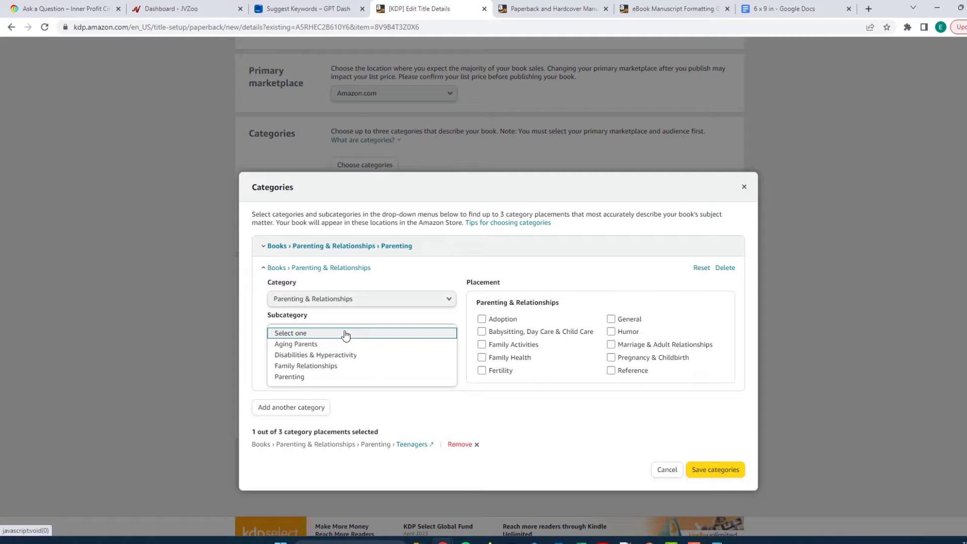
left_click(298, 366)
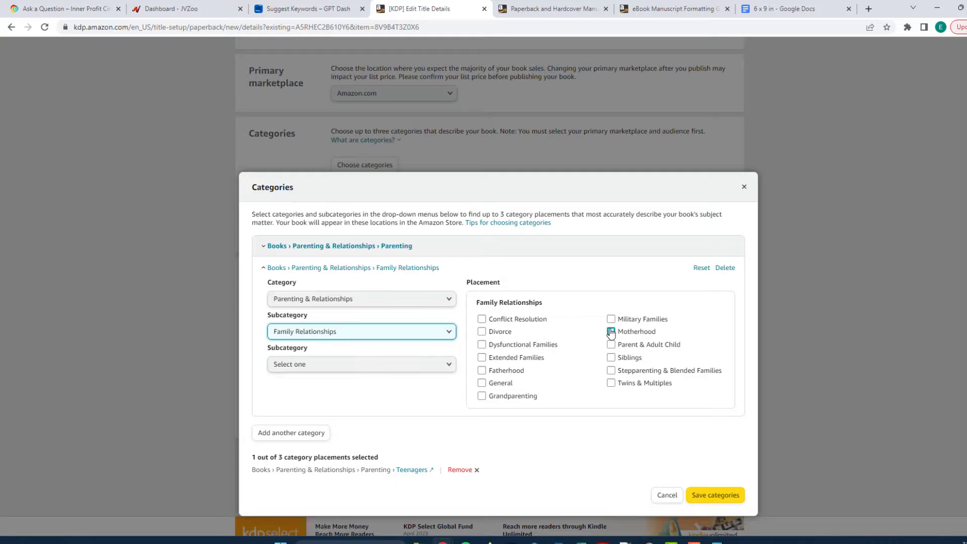
left_click(482, 319)
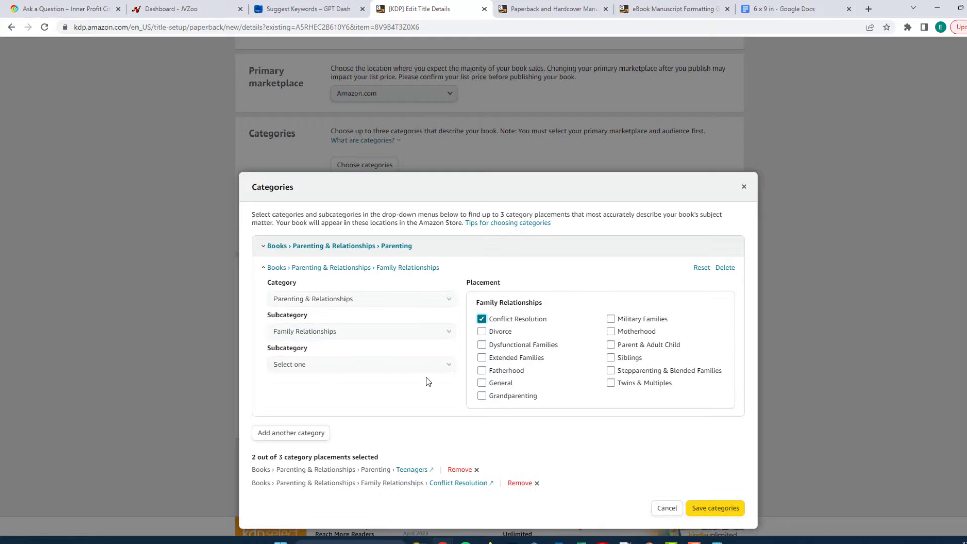
Add a third category placement under Self-Help › Relationships › Conflict Management.
scroll(372, 387, "down", 1)
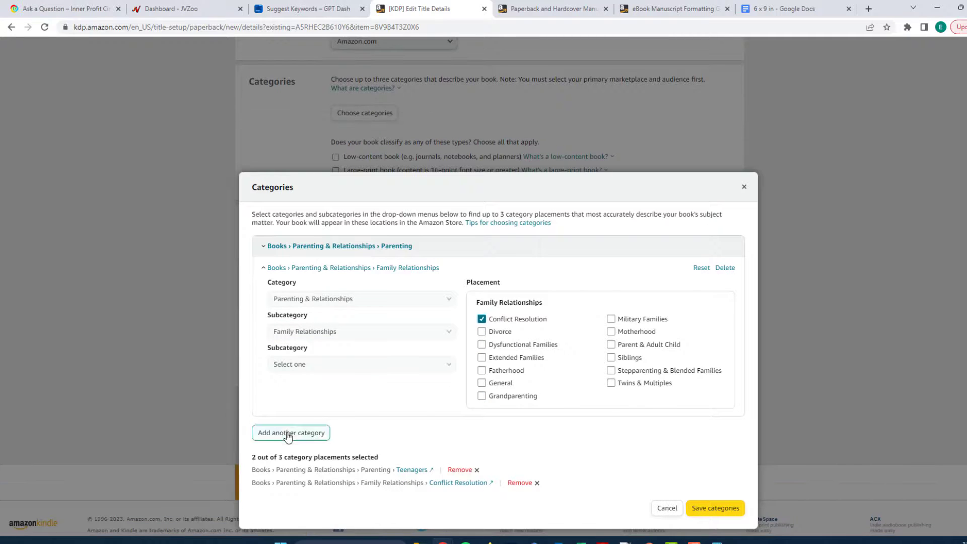
left_click(288, 436)
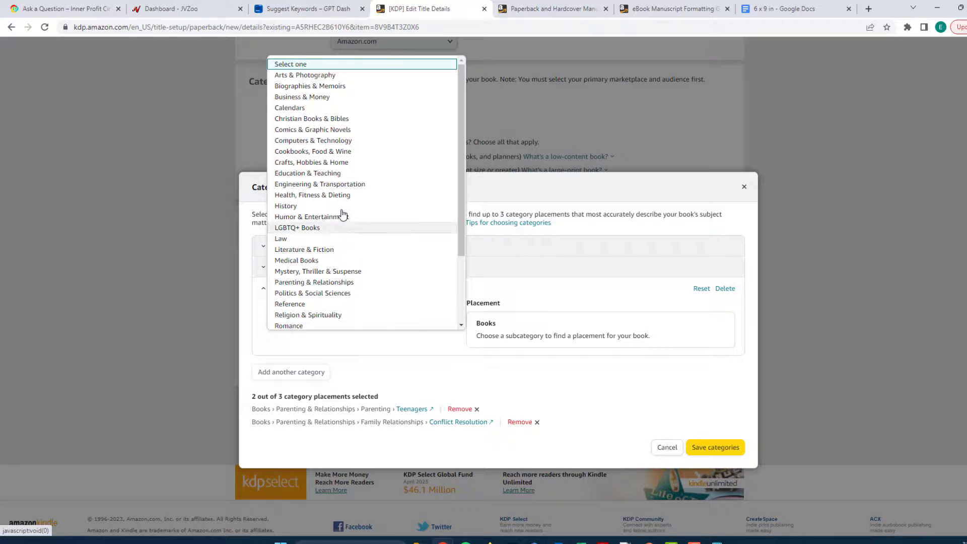
scroll(335, 199, "down", 1)
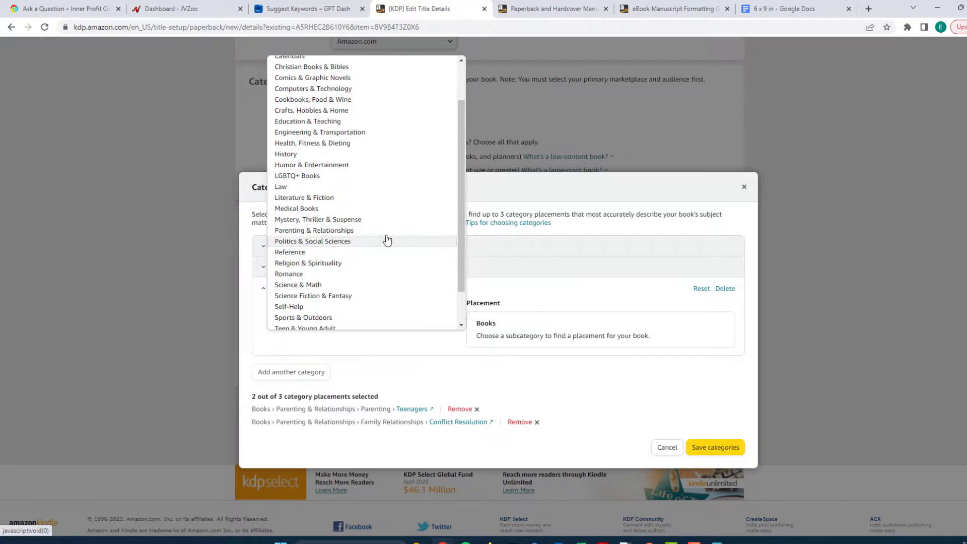
mouse_move(462, 203)
left_mouse_down()
mouse_move(462, 240)
mouse_move(469, 191)
left_mouse_up()
left_click(309, 317)
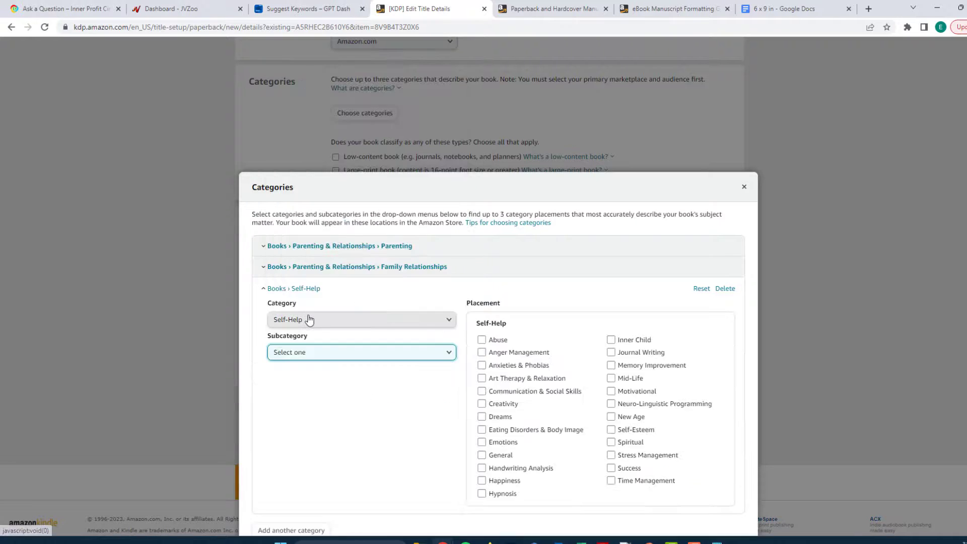
left_click(311, 353)
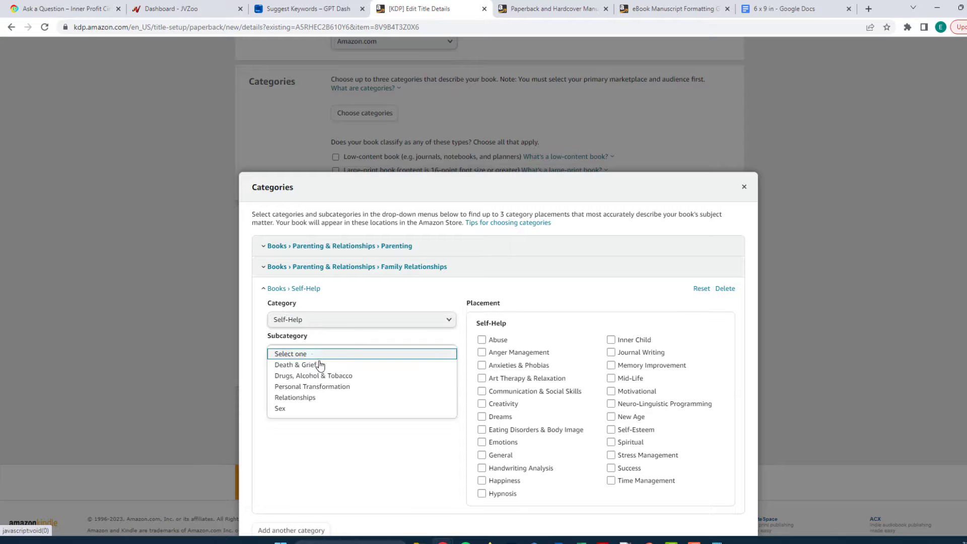
left_click(304, 401)
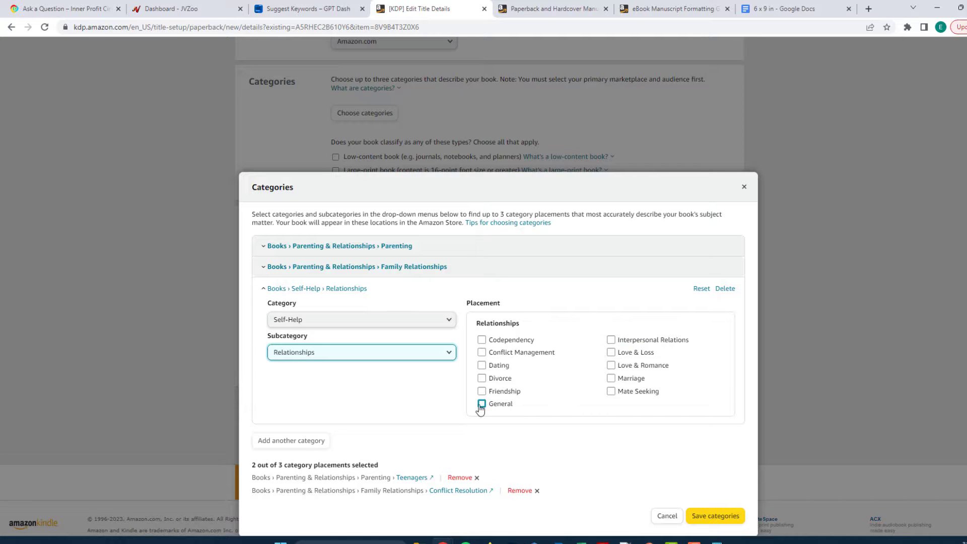
left_click(482, 353)
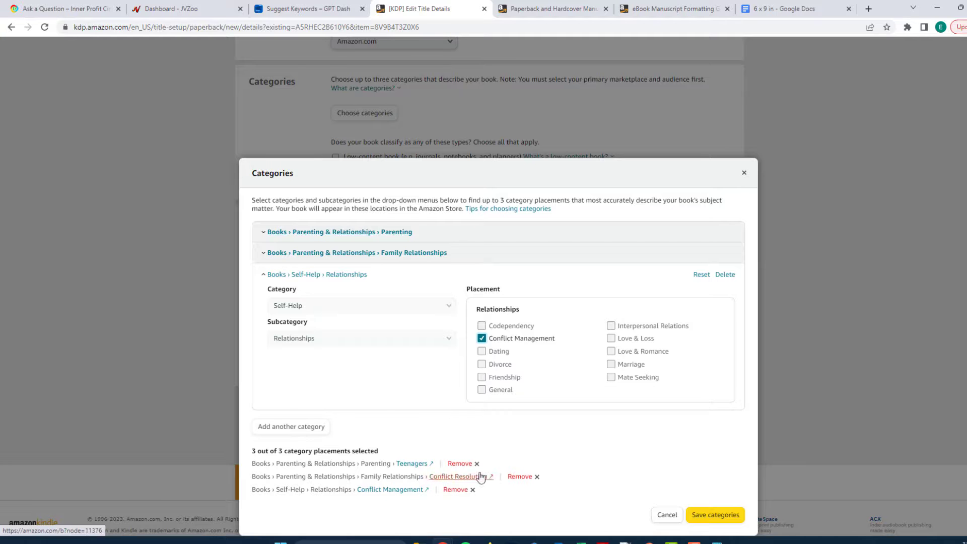
Save the three category placements and the Paperback Details page, continuing to Paperback Content.
scroll(603, 448, "down", 1)
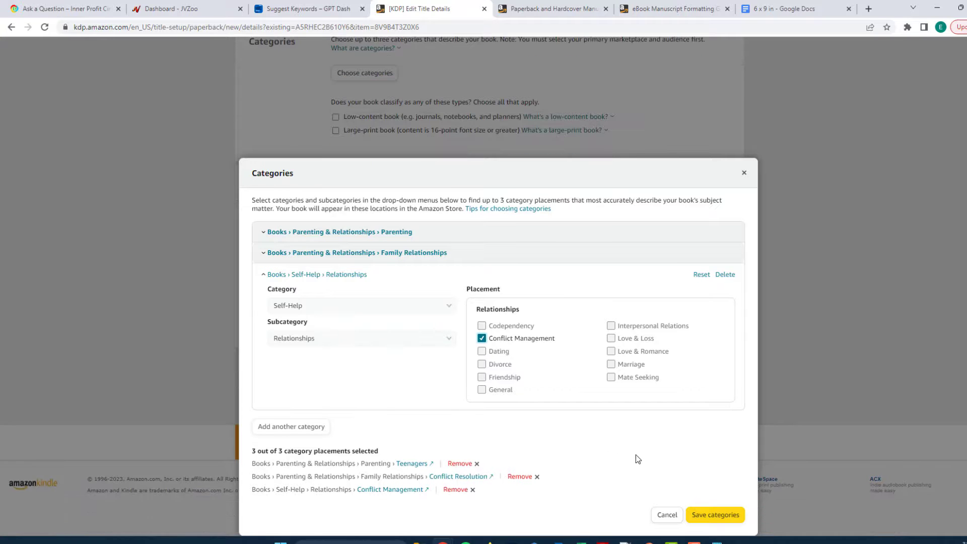
left_click(708, 516)
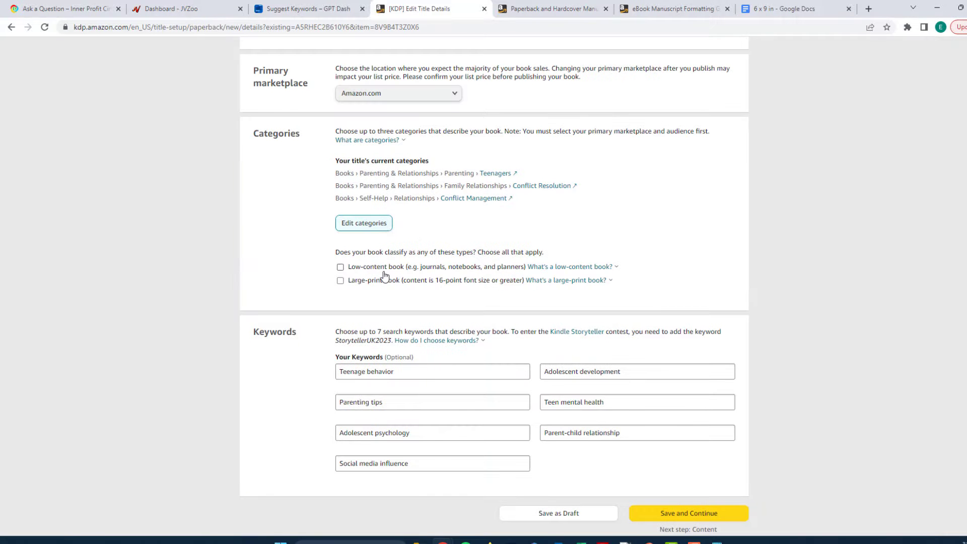
left_click(684, 515)
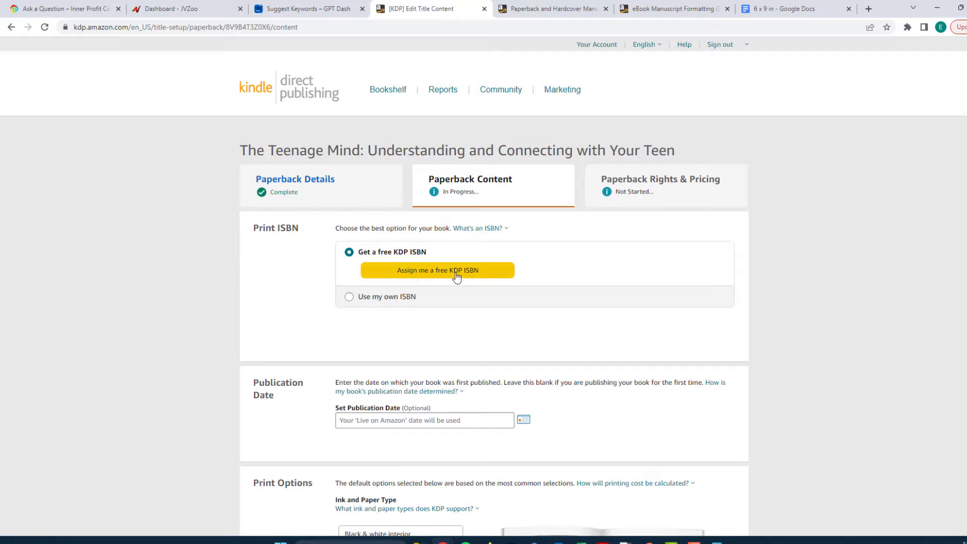
Assign a free KDP ISBN to the paperback and check the assigned number.
left_click(413, 271)
left_click(756, 323)
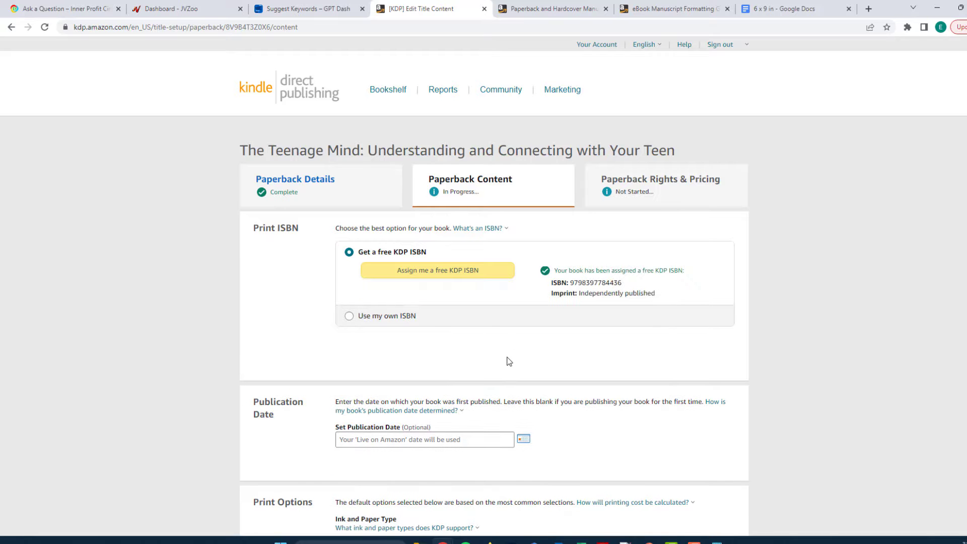
left_click_drag(553, 282, 621, 285)
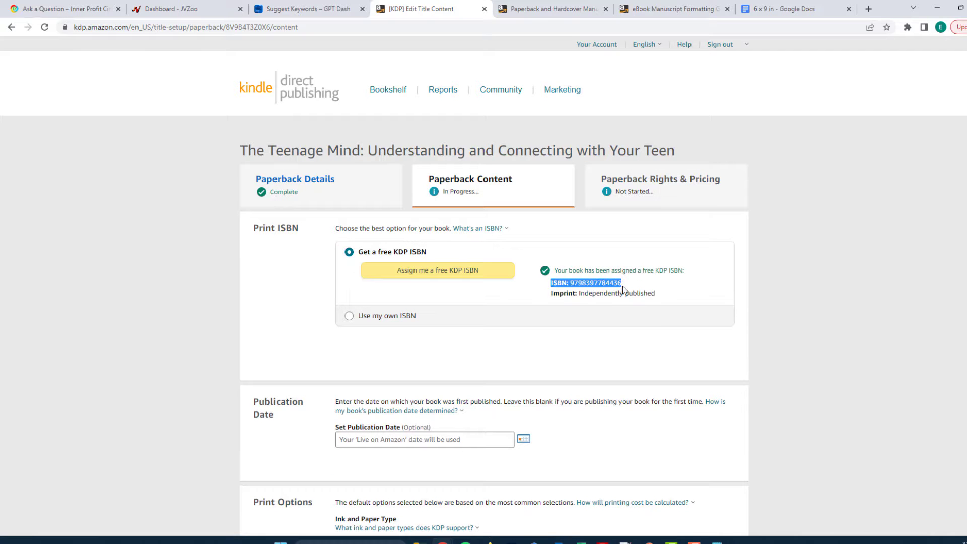
left_click(674, 291)
scroll(665, 347, "down", 1)
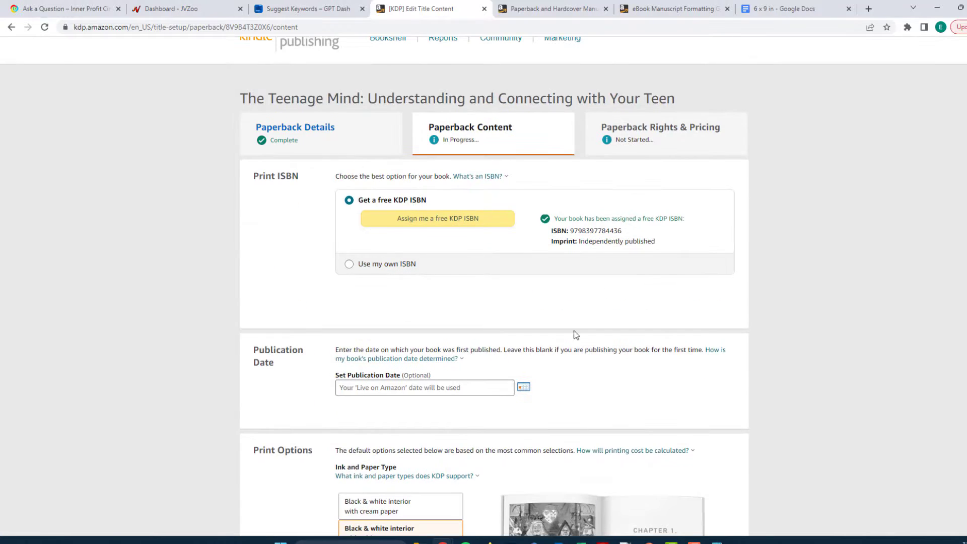
Review the paperback's publication date, ink and paper type, trim size, bleed and cover finish settings.
scroll(589, 321, "down", 2)
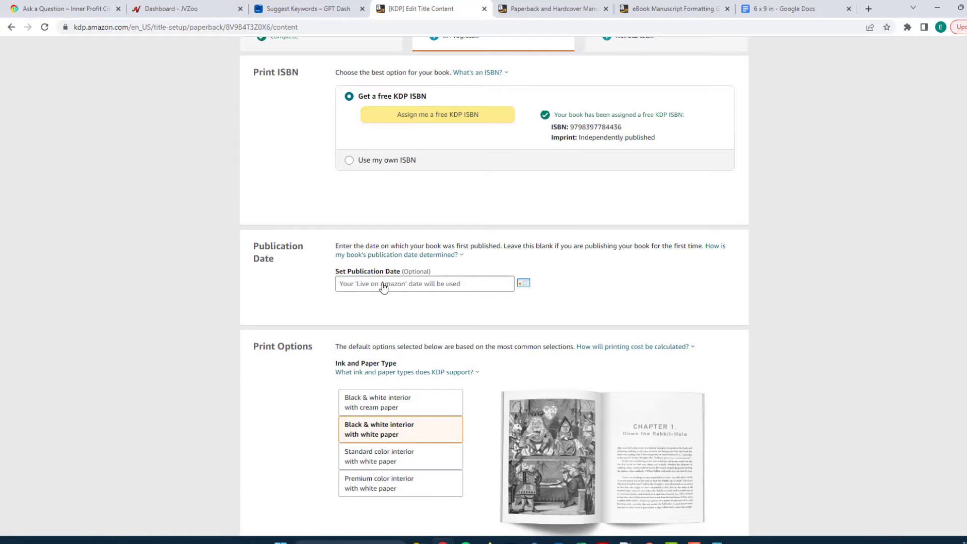
scroll(504, 343, "down", 3)
scroll(425, 365, "down", 1)
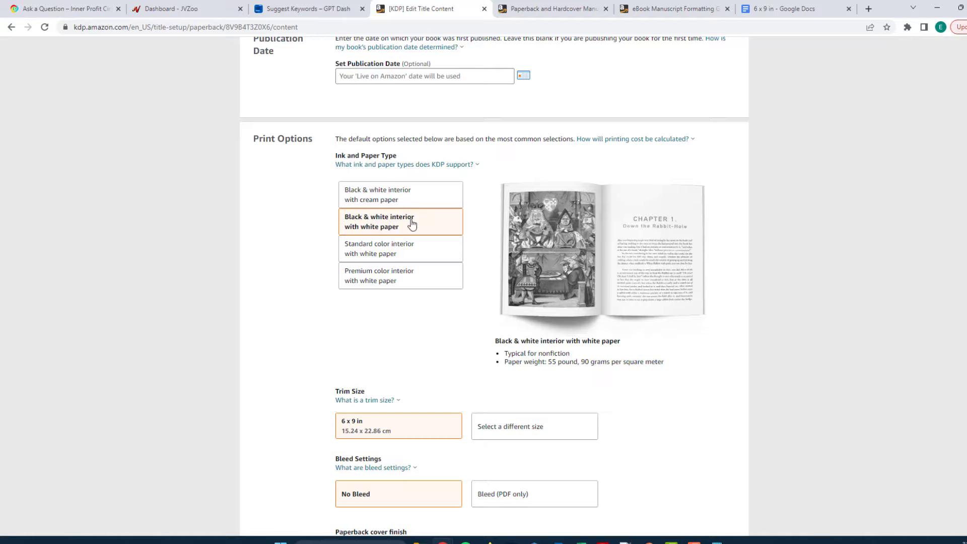
scroll(332, 353, "down", 3)
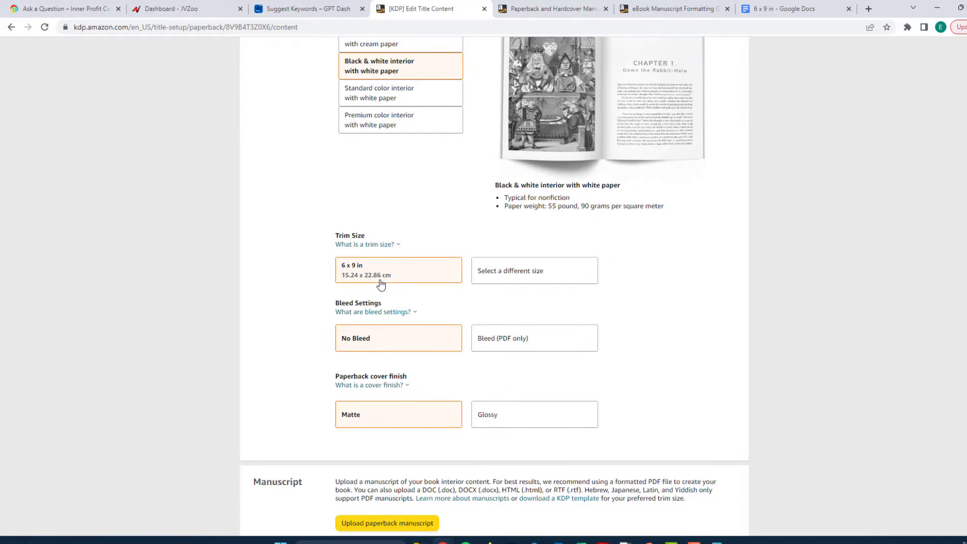
scroll(277, 325, "down", 2)
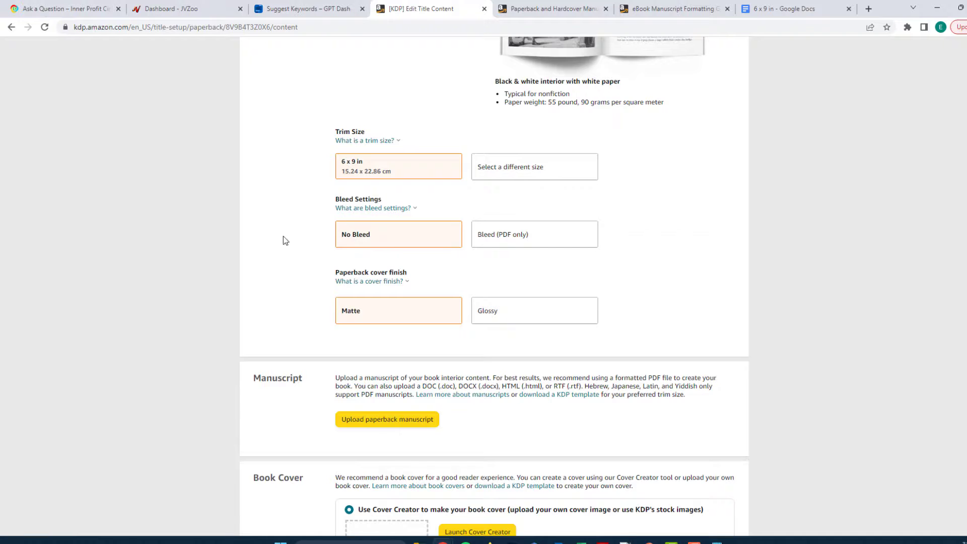
scroll(736, 303, "up", 1)
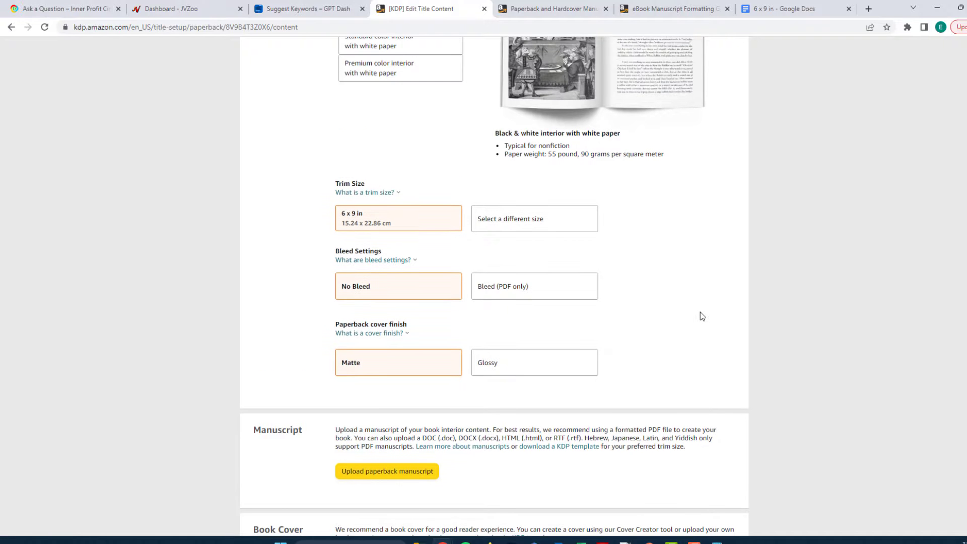
scroll(690, 312, "down", 1)
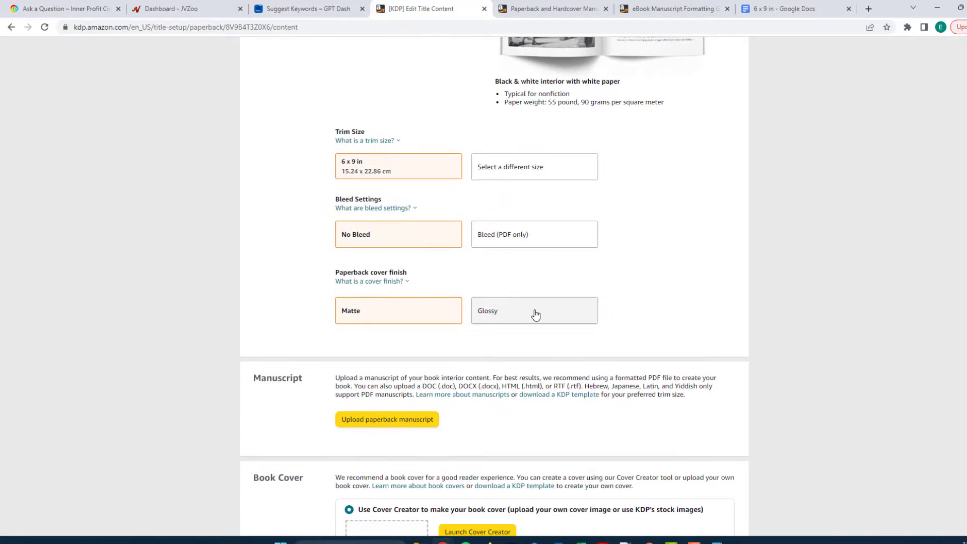
scroll(645, 315, "down", 1)
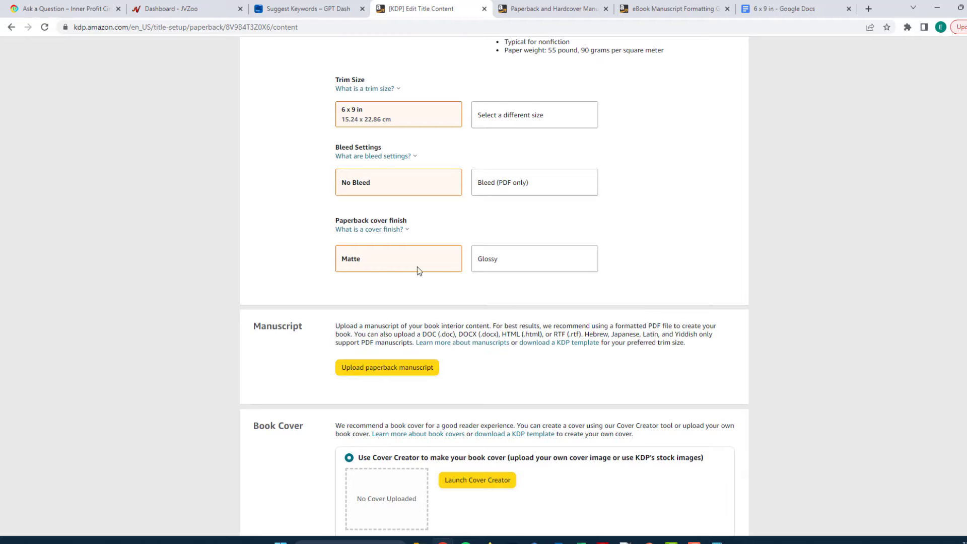
scroll(467, 367, "down", 2)
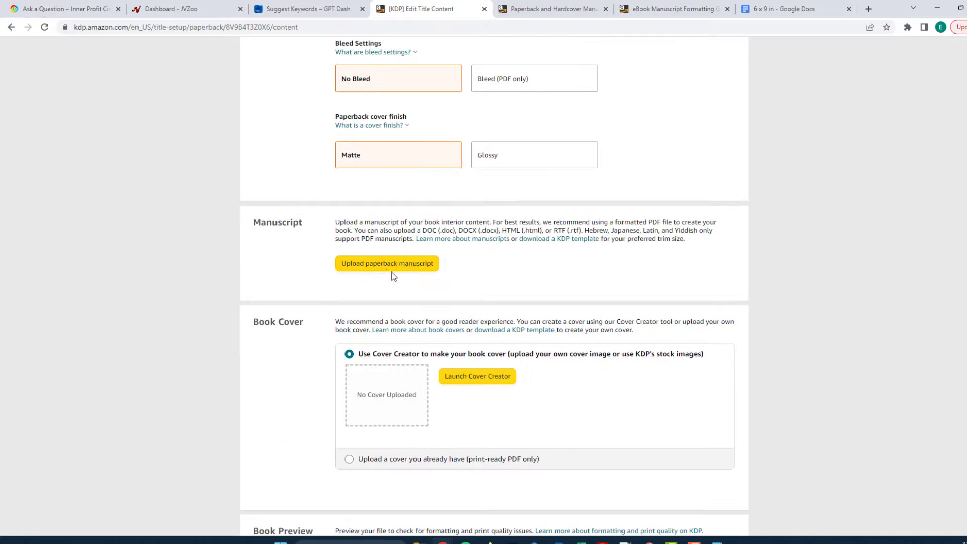
Upload "6 x 9 in (1).pdf" from Downloads as the paperback manuscript and check its upload status.
left_click(391, 264)
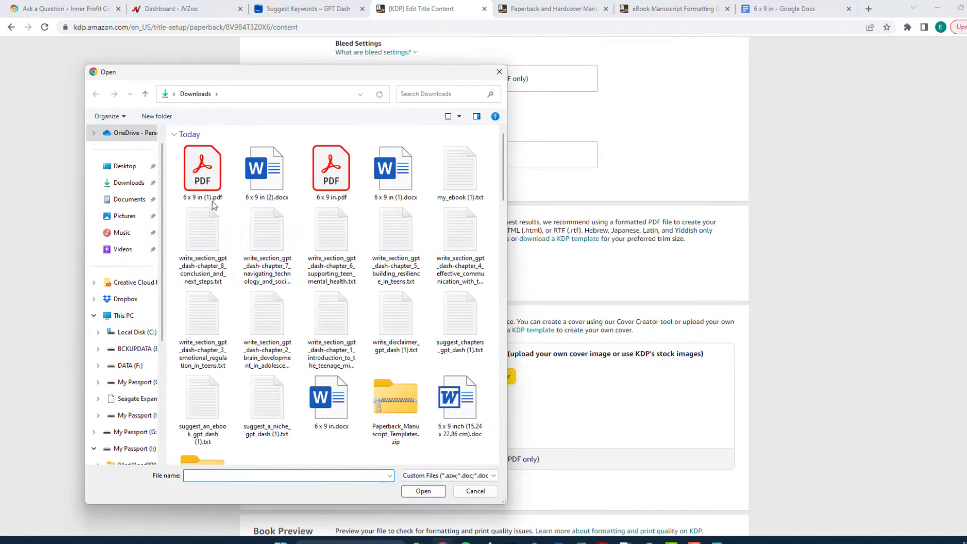
double_click(208, 173)
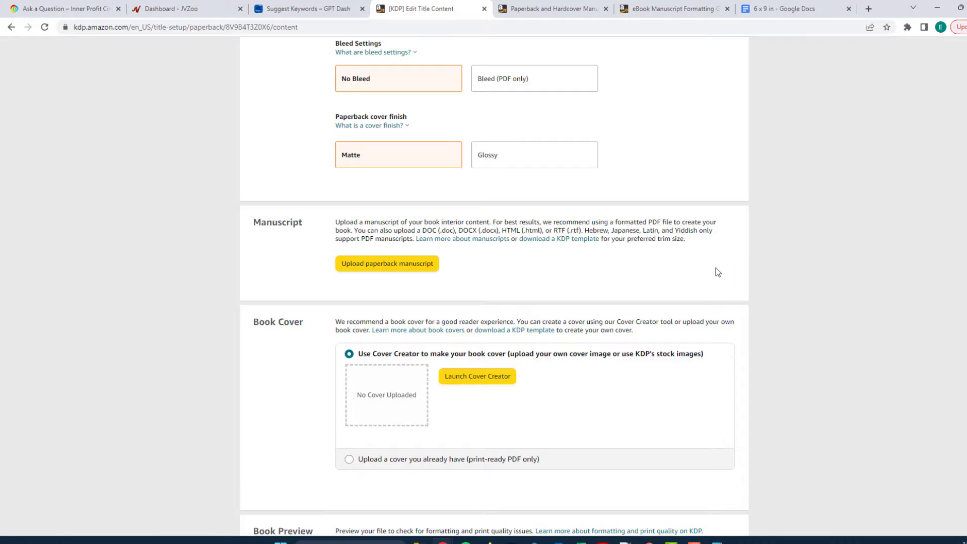
scroll(743, 329, "up", 3)
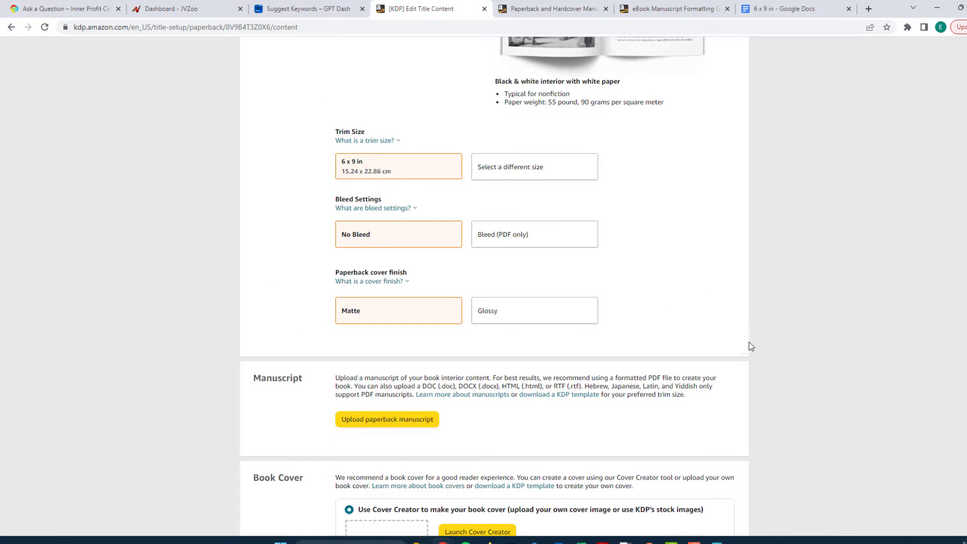
scroll(749, 346, "up", 3)
scroll(751, 365, "up", 4)
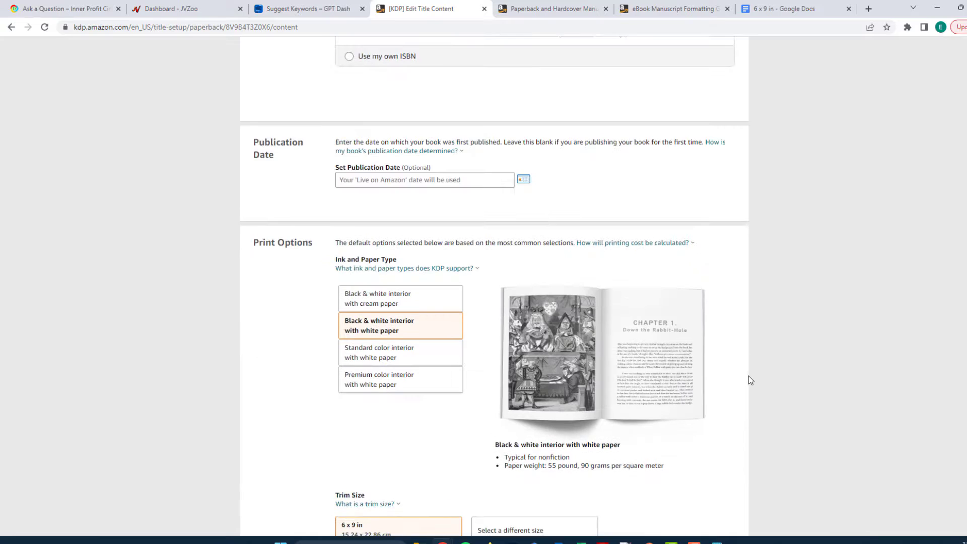
scroll(751, 353, "up", 5)
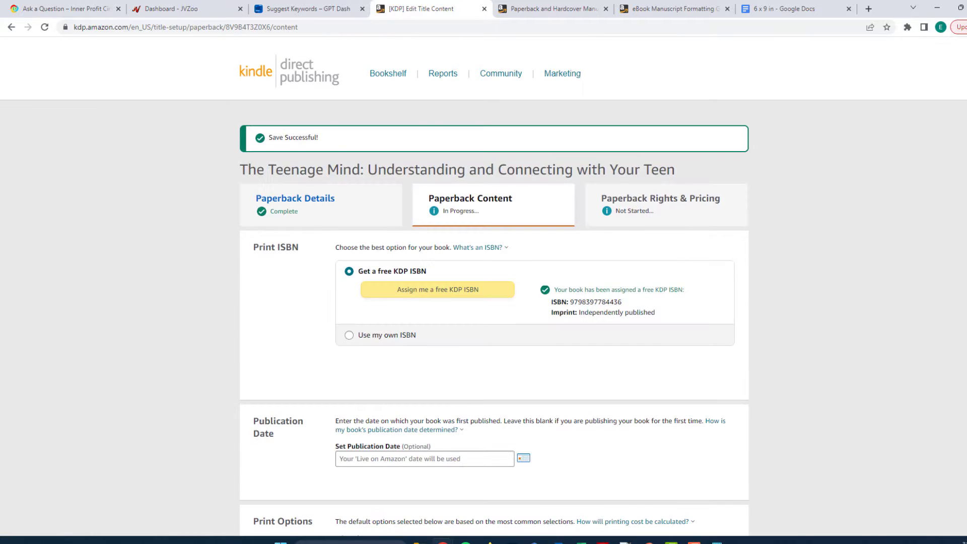
scroll(965, 353, "down", 12)
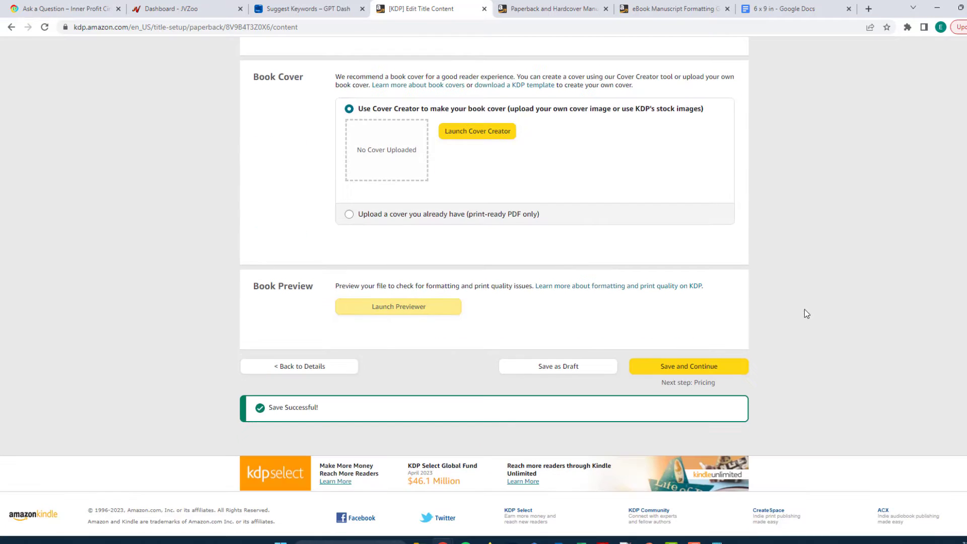
scroll(804, 313, "up", 2)
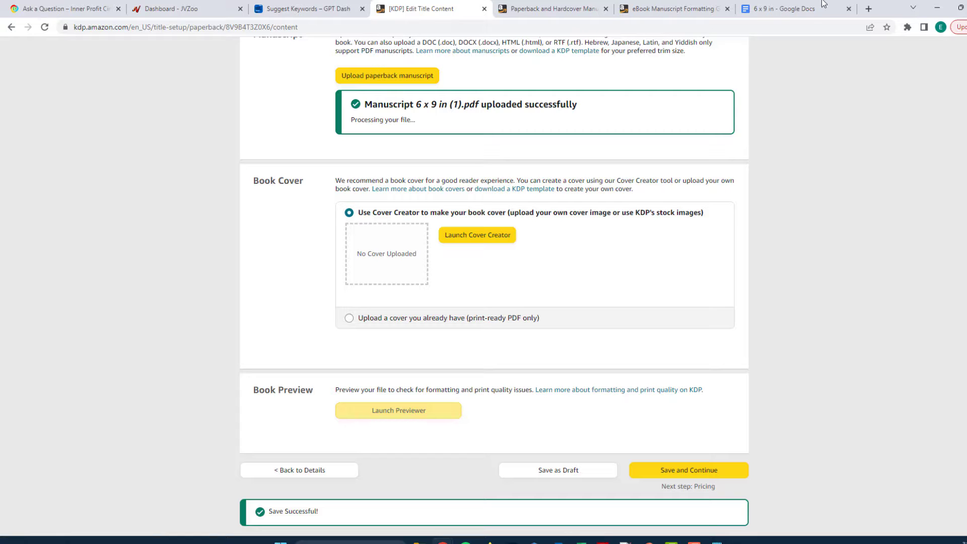
scroll(824, 237, "up", 1)
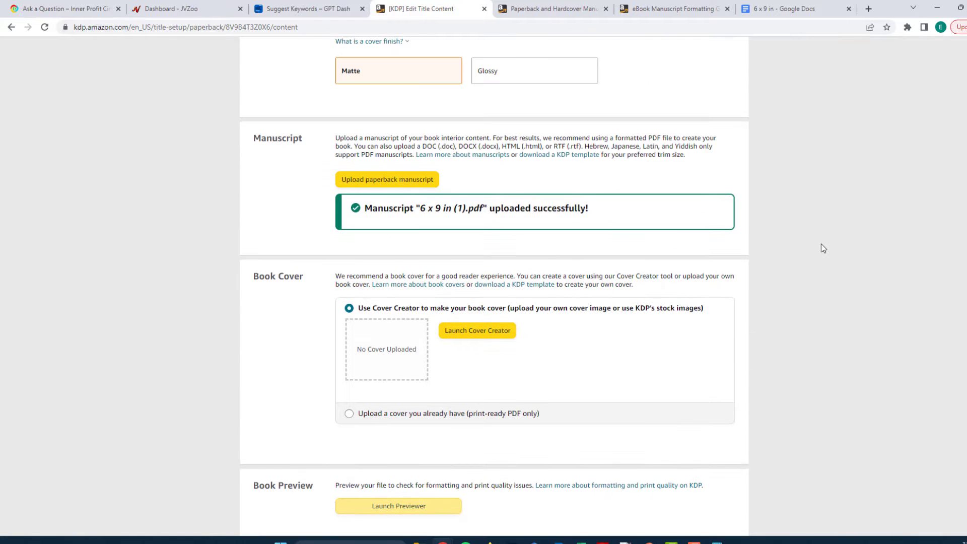
Start Cover Creator for the paperback's book cover and choose to get the cover image from the image gallery.
scroll(807, 265, "down", 4)
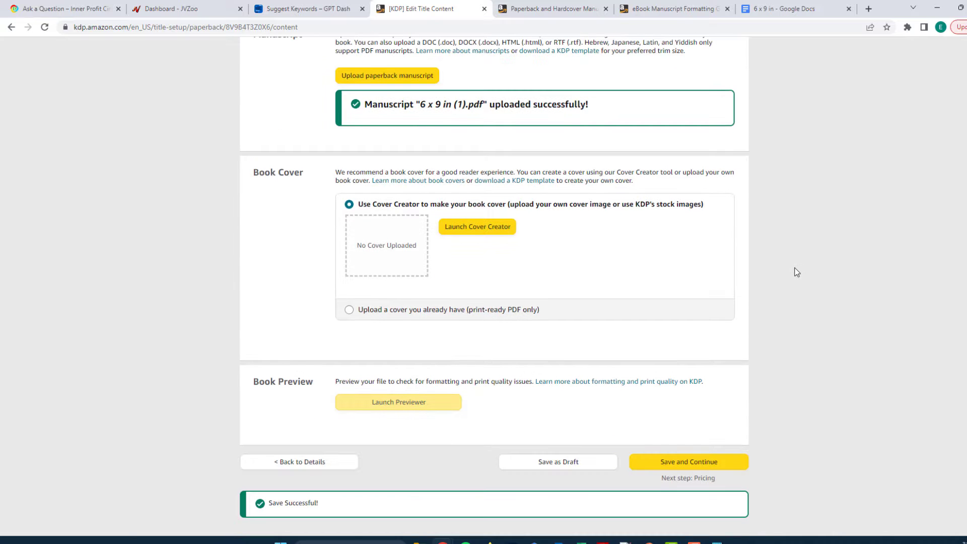
scroll(797, 273, "up", 2)
scroll(786, 282, "down", 2)
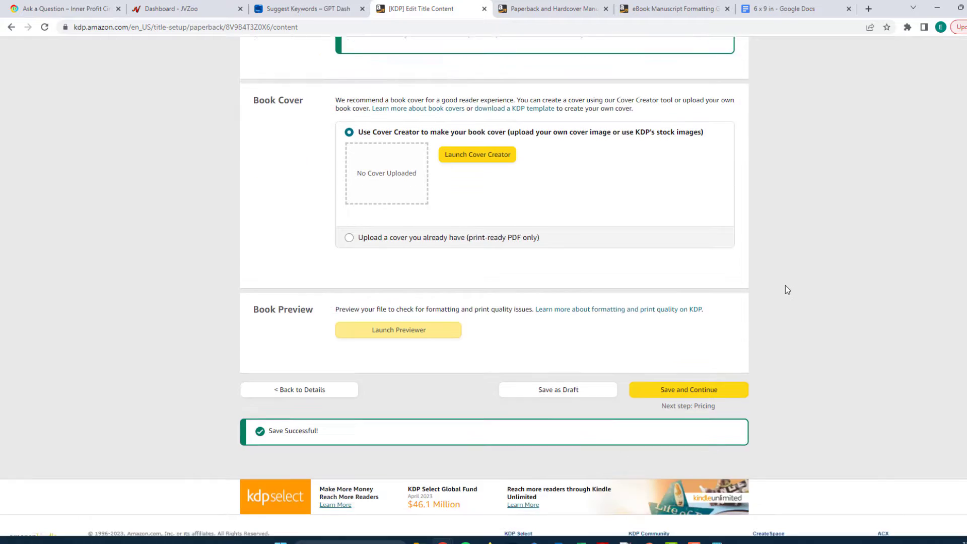
scroll(782, 292, "up", 2)
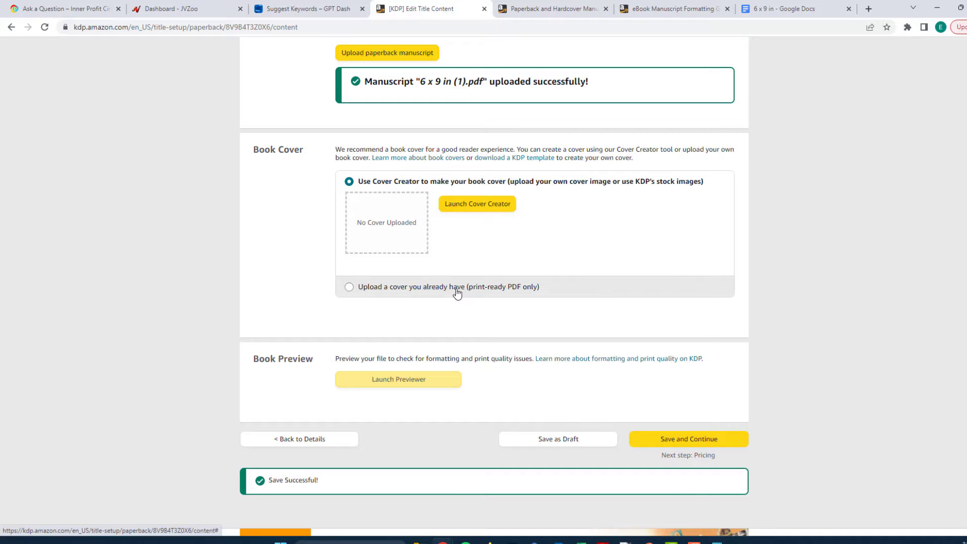
scroll(553, 304, "up", 7)
scroll(552, 343, "up", 5)
scroll(546, 347, "down", 10)
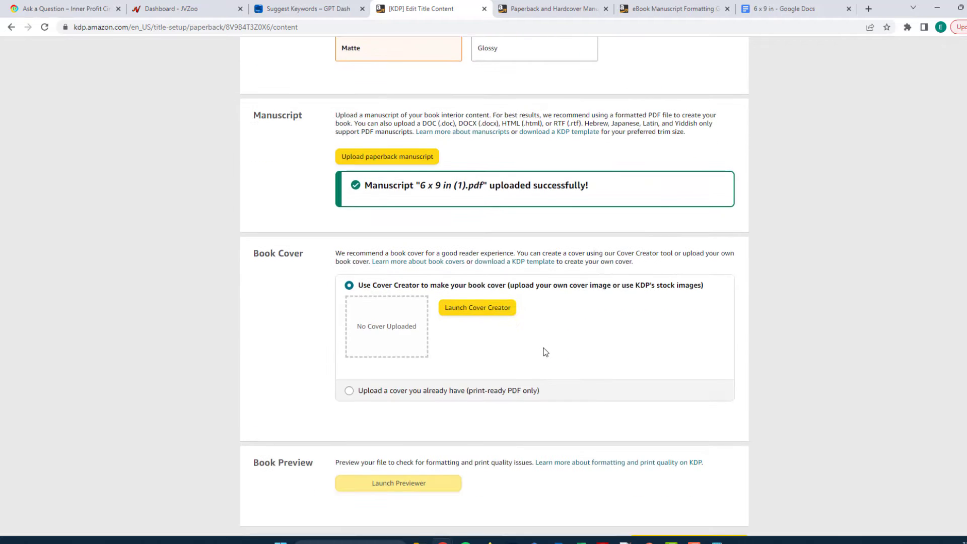
left_click(477, 309)
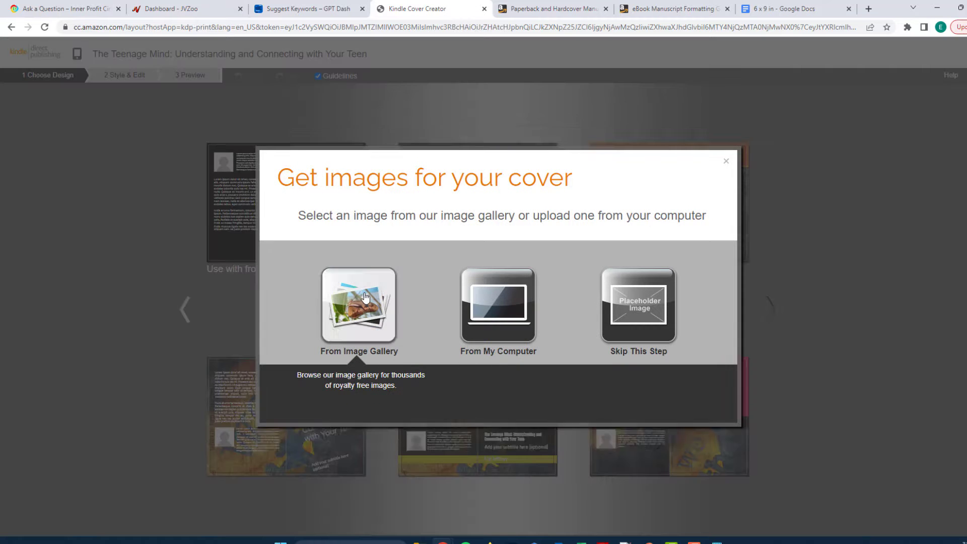
left_click(388, 290)
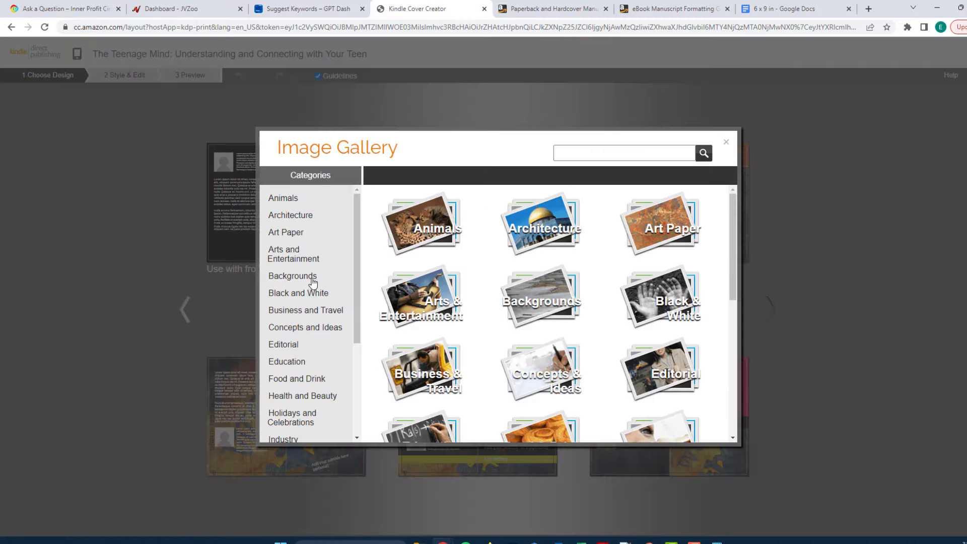
Pick the photo of a teenage girl and her father at the dinner table from People › Teenagers as the cover image.
scroll(312, 302, "down", 2)
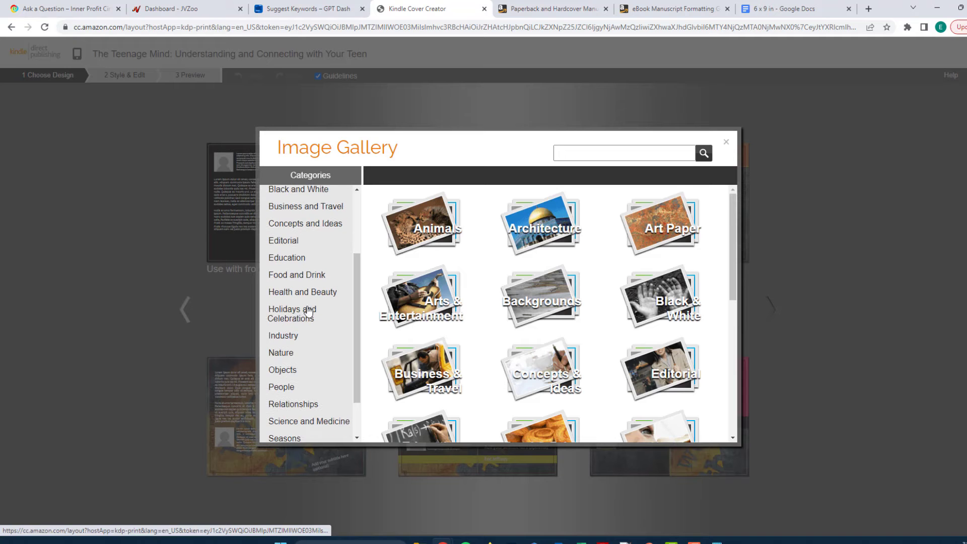
left_click(298, 387)
left_click(541, 308)
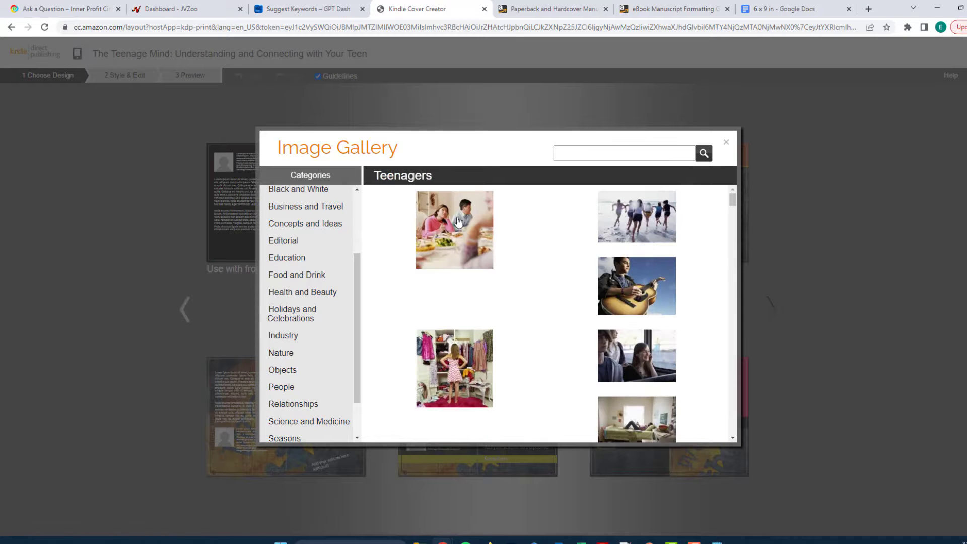
left_click(479, 233)
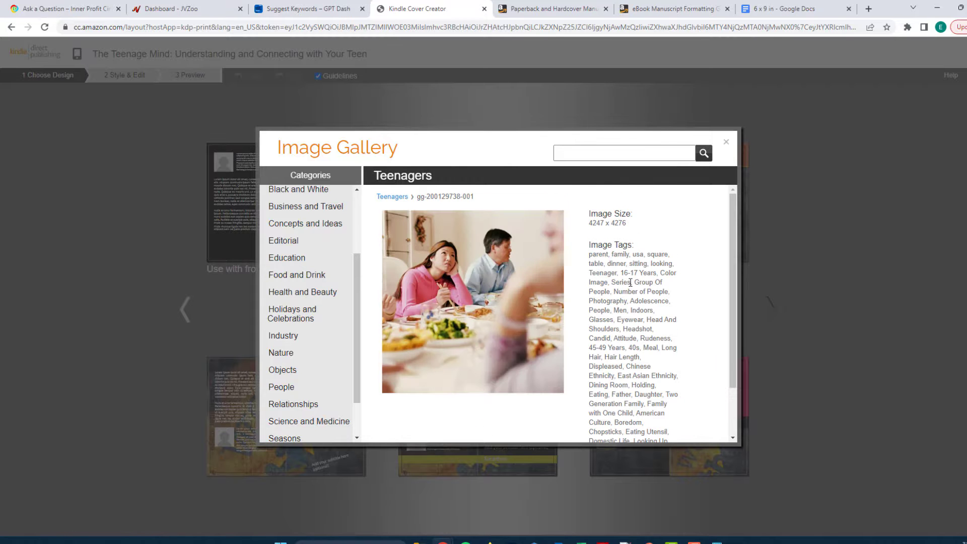
scroll(629, 280, "down", 1)
left_click(623, 434)
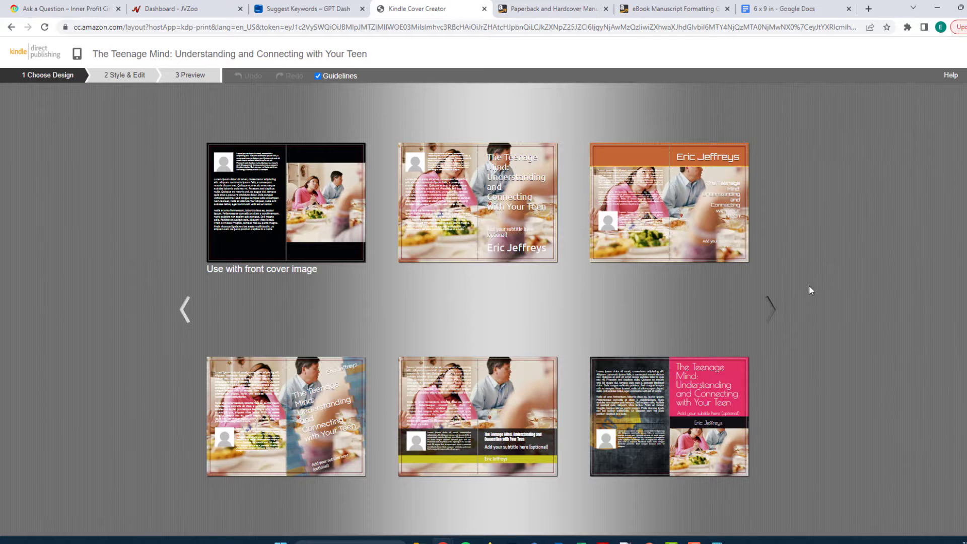
Compare the available cover designs, choose the one with the pink title block and dark back cover, and dismiss the narrow spine notice.
left_click(770, 309)
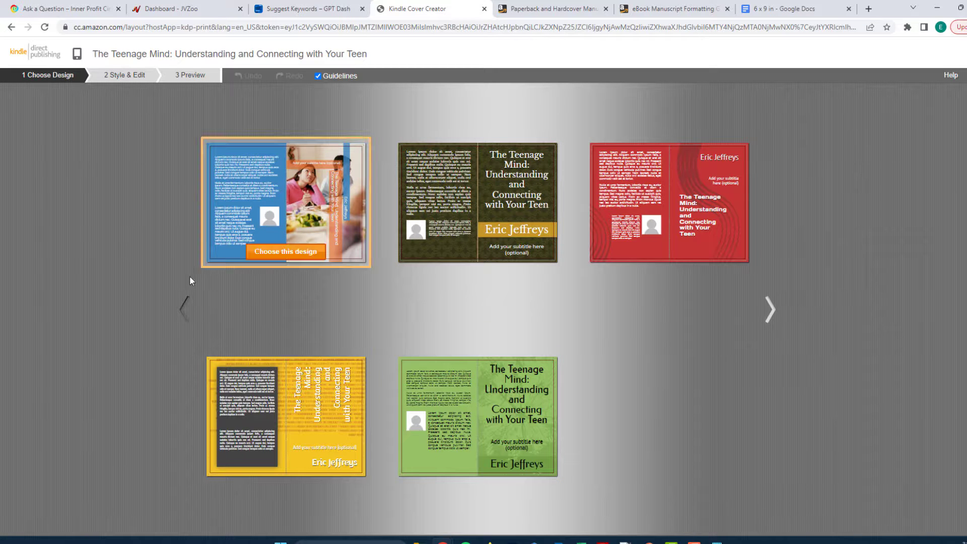
left_click(184, 310)
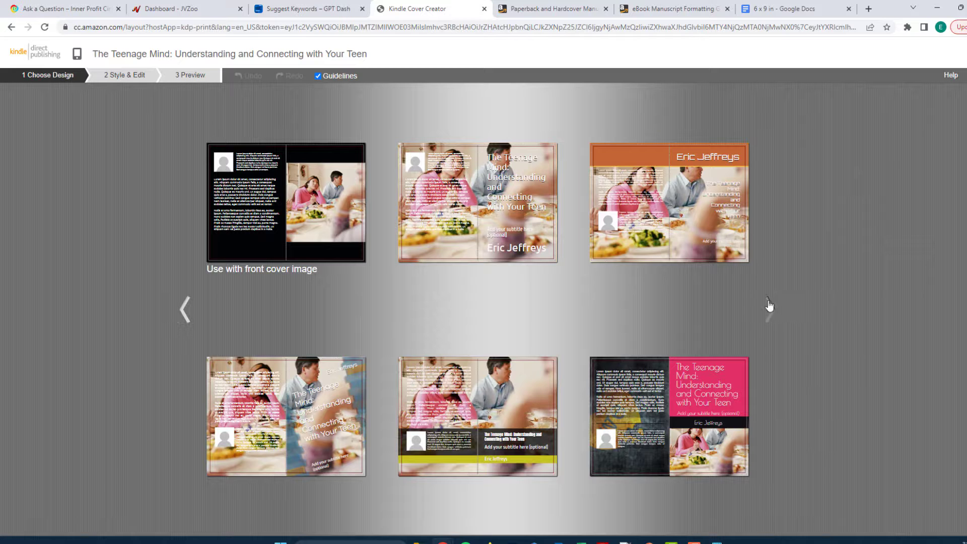
mouse_move(688, 408)
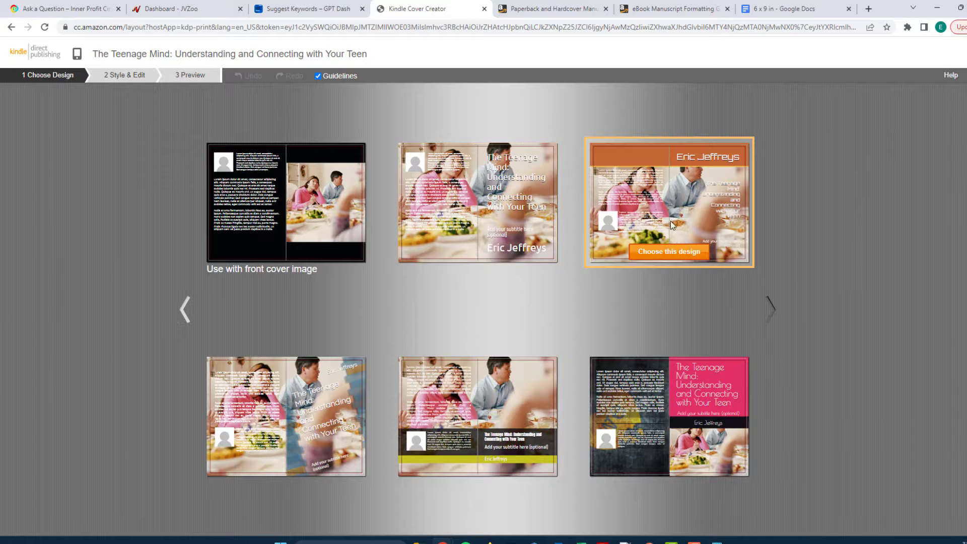
left_click(769, 314)
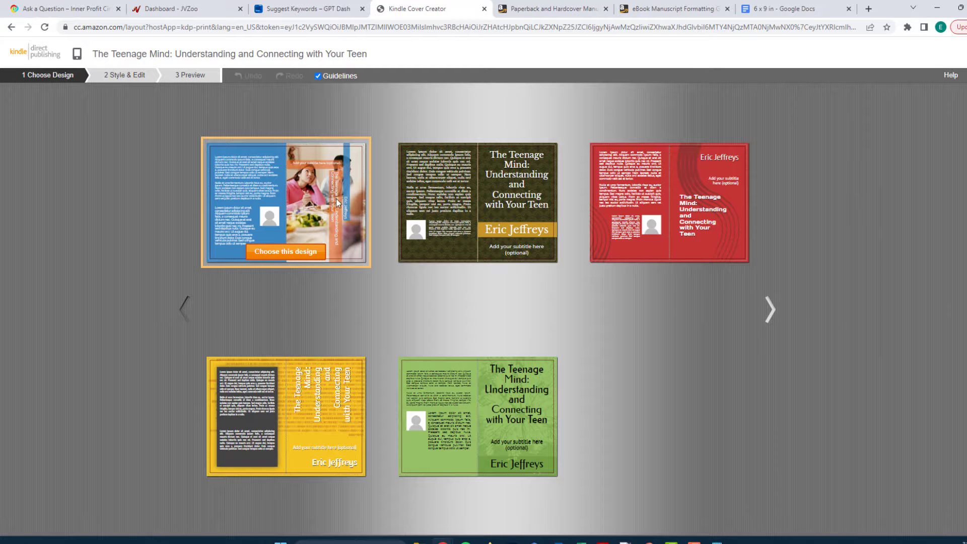
left_click(184, 310)
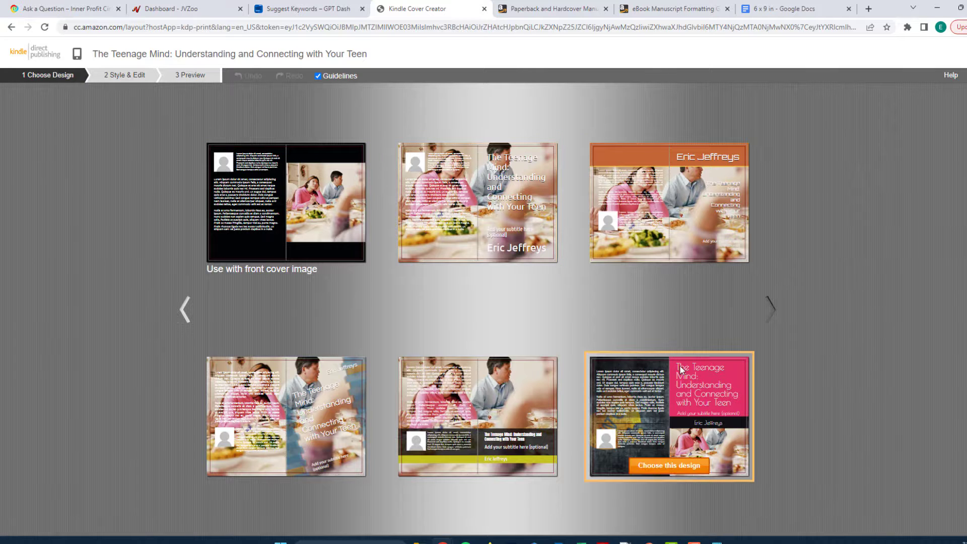
left_click(678, 466)
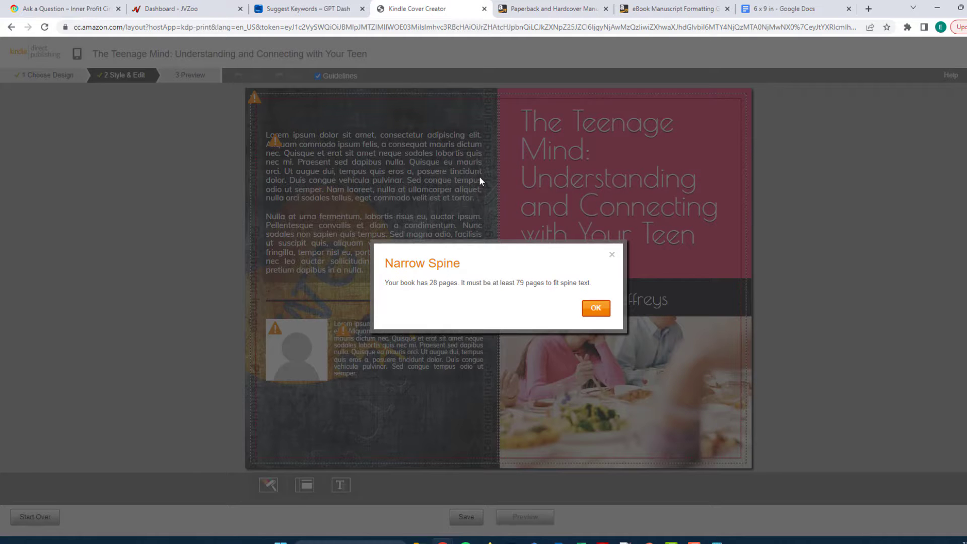
left_click(597, 309)
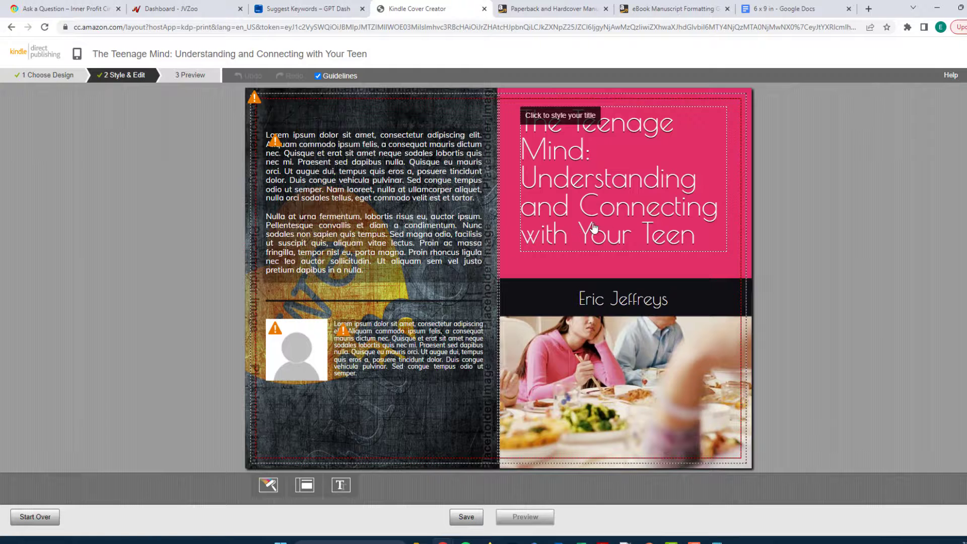
Switch to the "6 x 9 in" manuscript in Google Docs and go back to its title page.
left_click(798, 7)
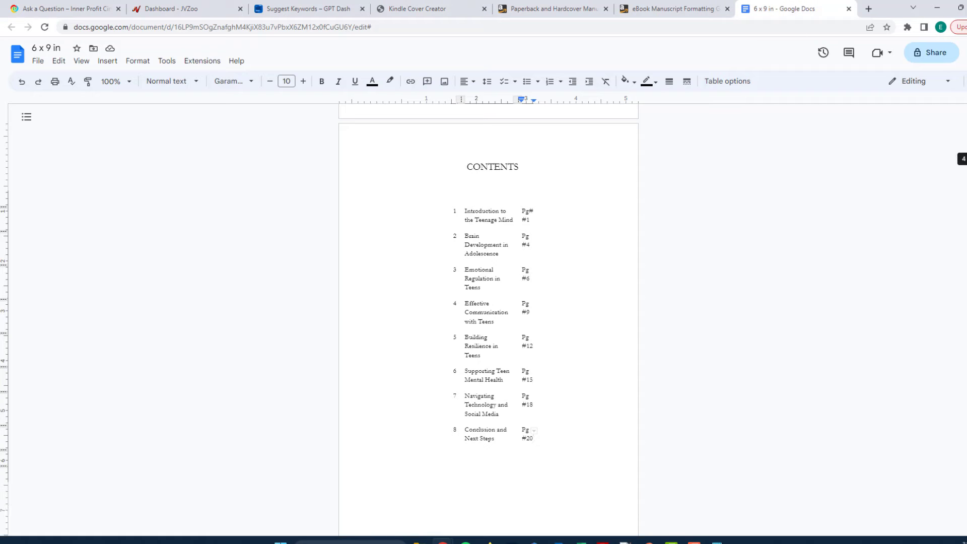
scroll(963, 160, "up", 12)
scroll(963, 159, "up", 5)
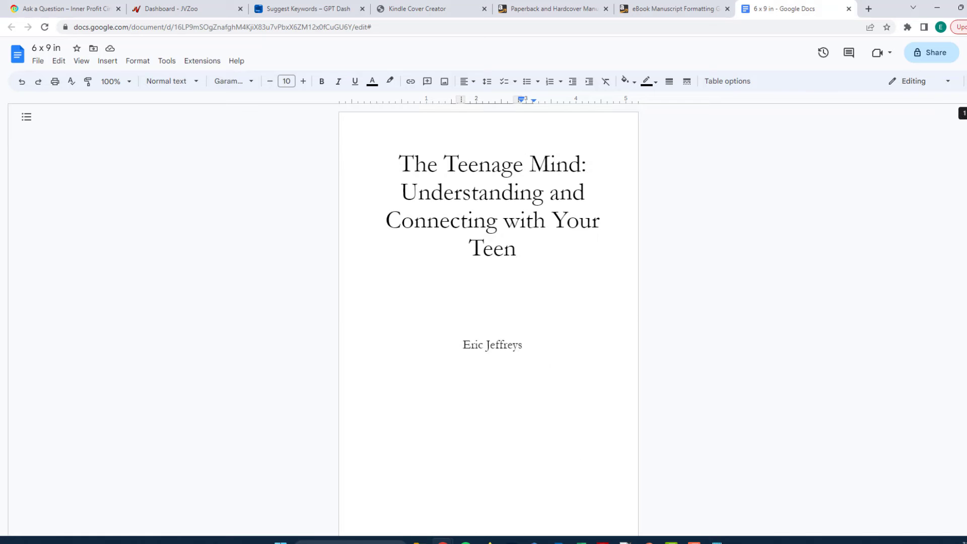
Look through the "6 x 9 in" manuscript from the title page into the chapter on brain development in adolescence.
scroll(751, 403, "down", 20)
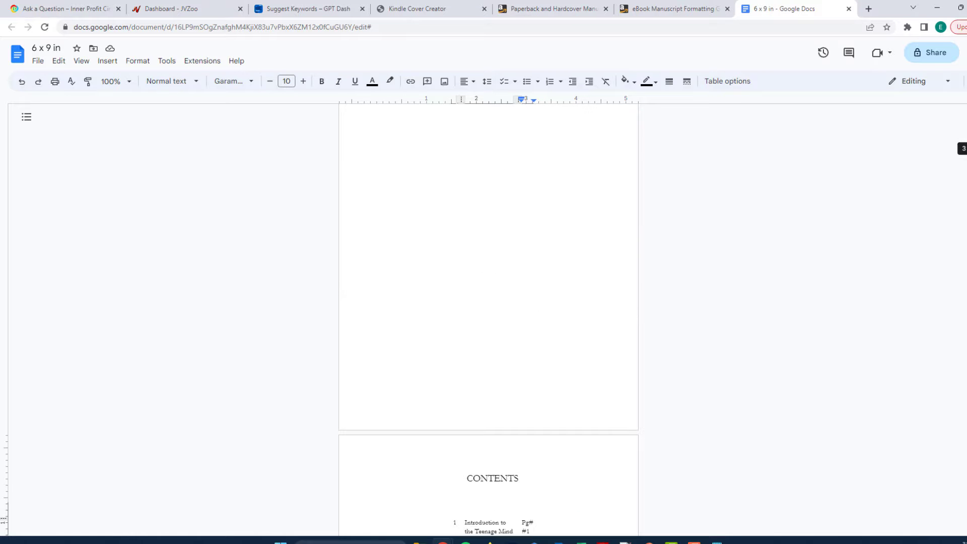
scroll(489, 317, "down", 15)
scroll(489, 317, "up", 8)
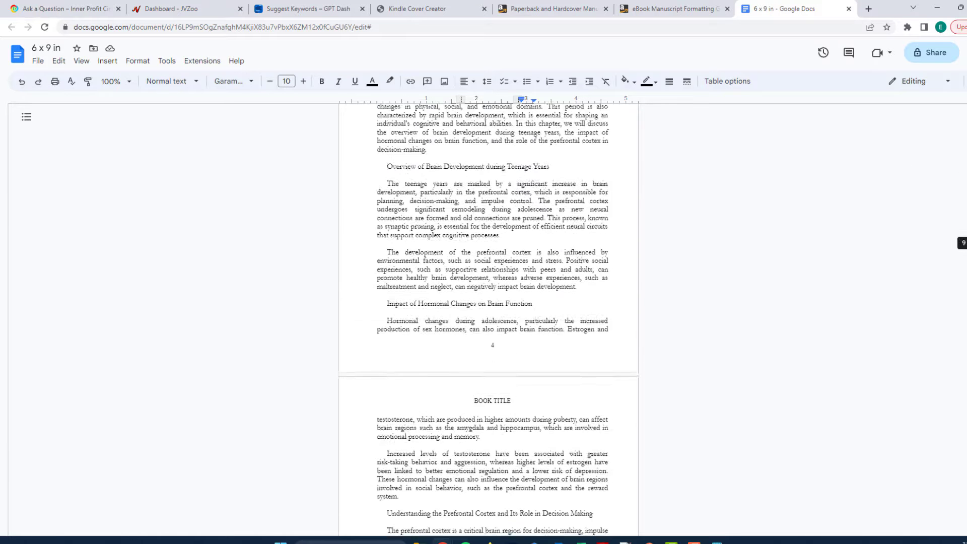
scroll(693, 374, "down", 1)
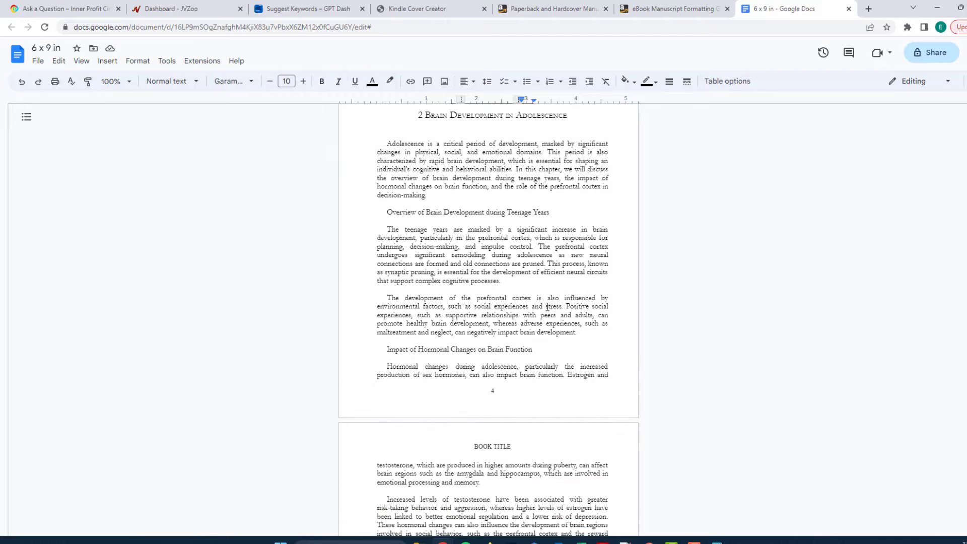
scroll(693, 374, "up", 2)
scroll(683, 408, "down", 4)
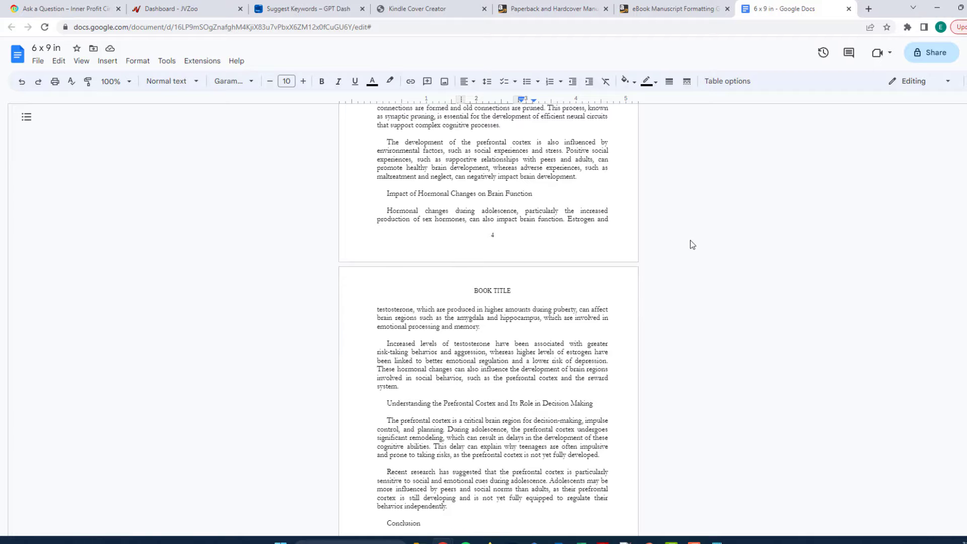
scroll(706, 265, "down", 4)
scroll(605, 252, "up", 2)
Set the line spacing of the entire manuscript to double.
left_click(416, 224)
key("ctrl+a")
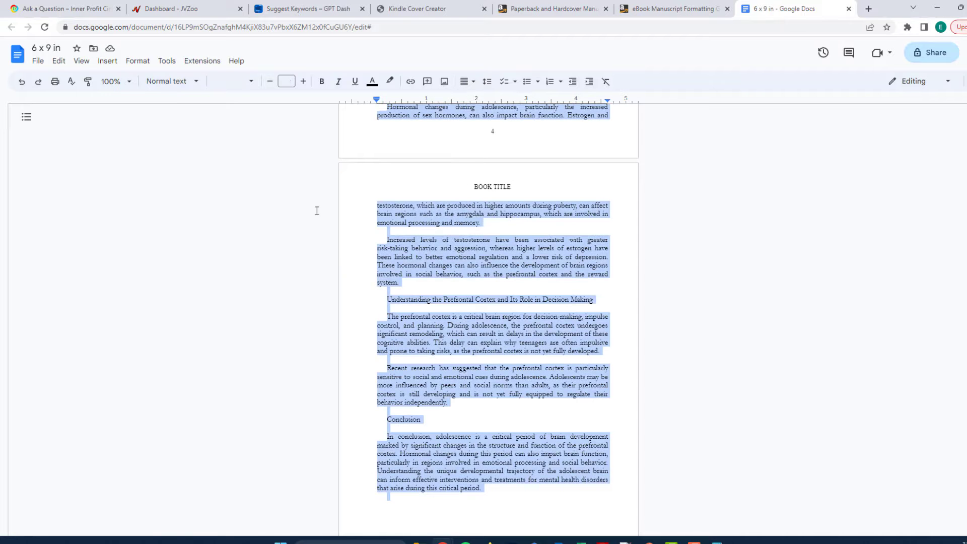
left_click(137, 64)
mouse_move(231, 130)
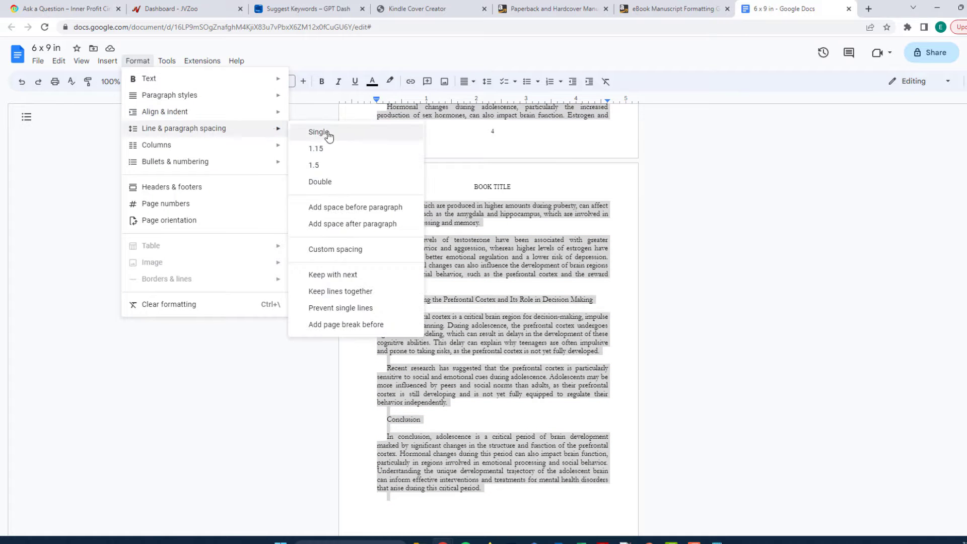
left_click(324, 184)
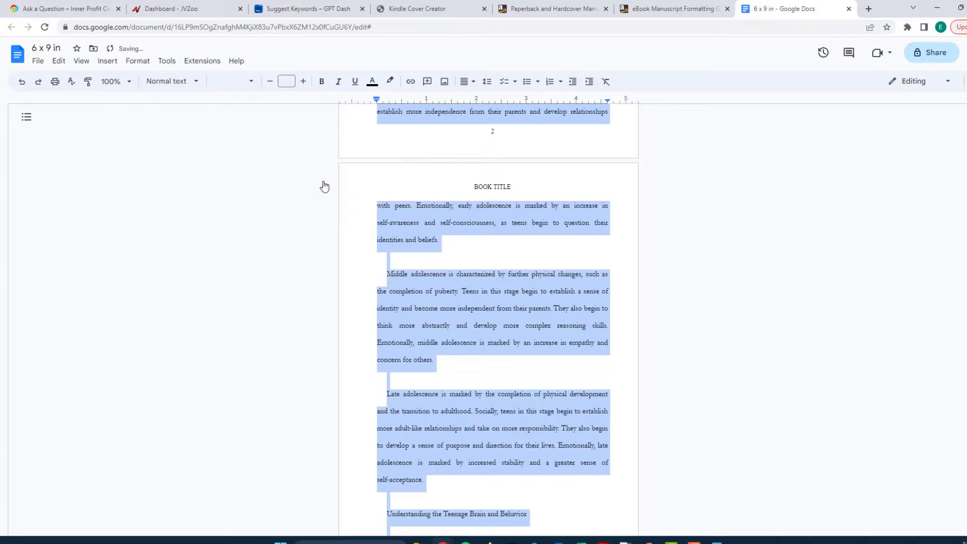
left_click(913, 266)
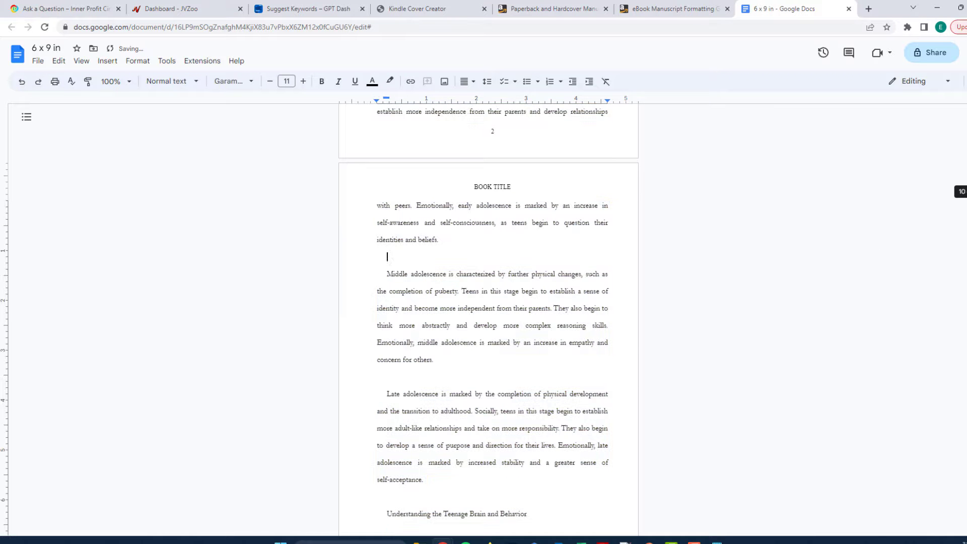
Check the length and layout of the double-spaced manuscript through to the conclusion on its last page.
scroll(488, 317, "down", 20)
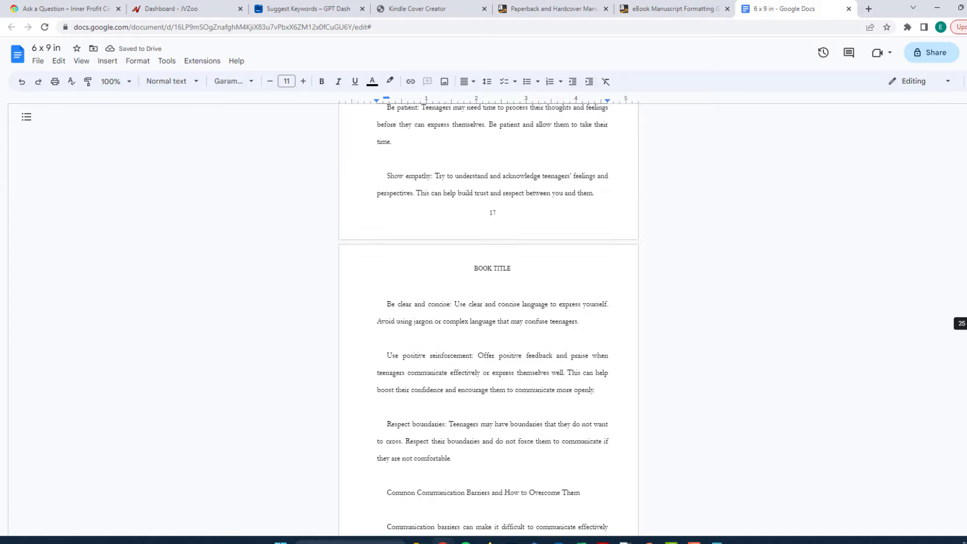
scroll(489, 318, "up", 5)
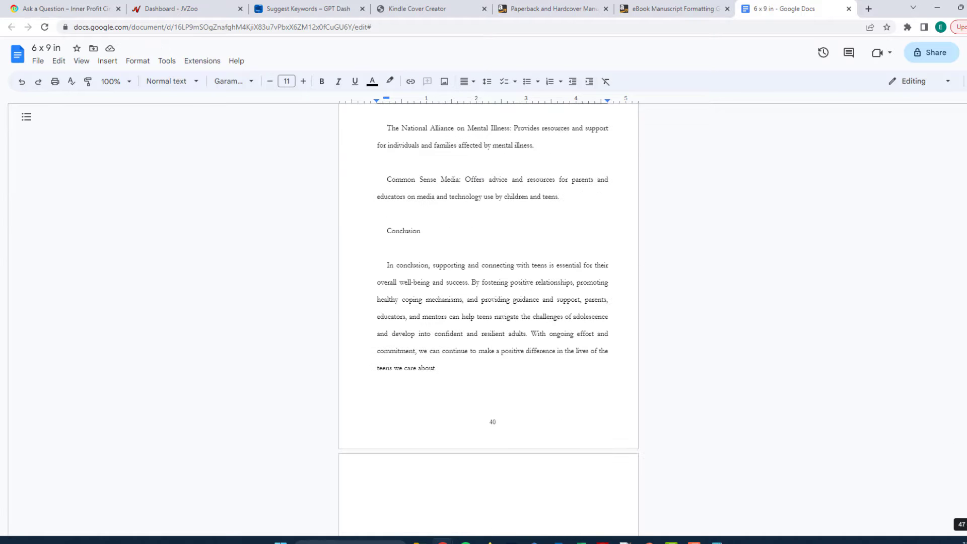
left_click_drag(447, 372, 391, 122)
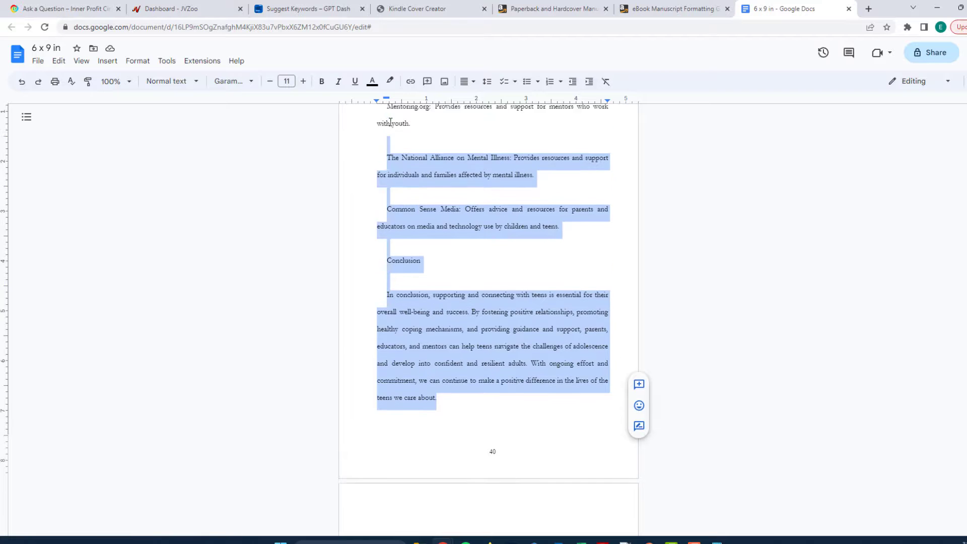
left_click(481, 264)
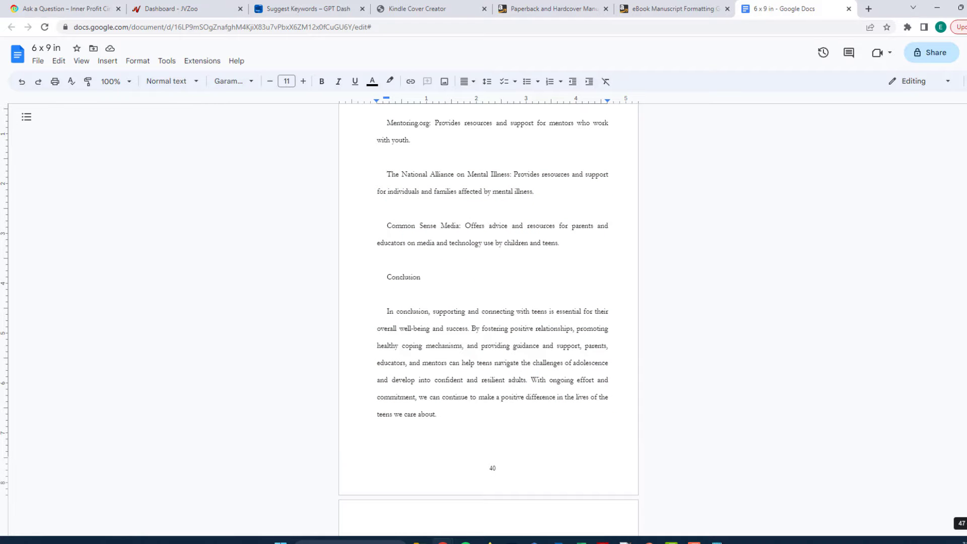
scroll(881, 464, "down", 5)
scroll(874, 464, "up", 6)
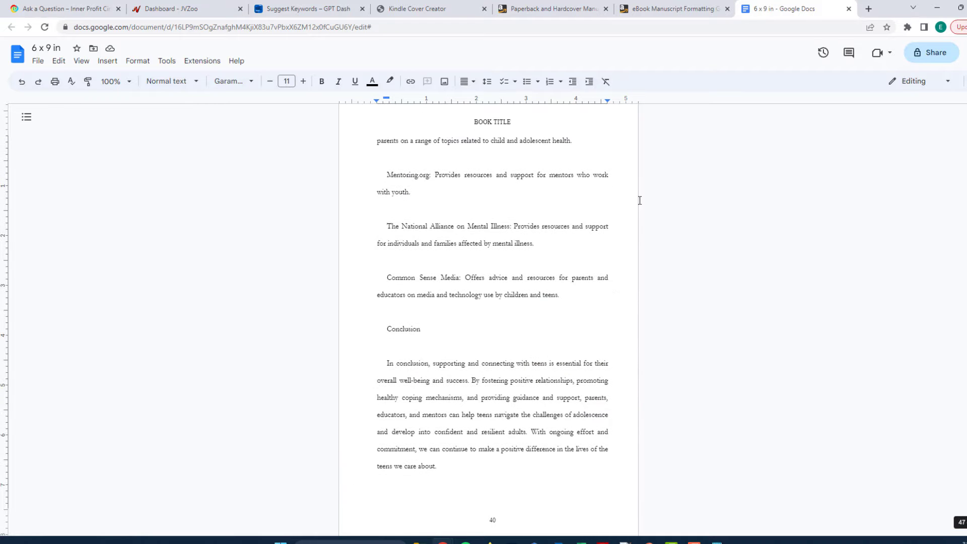
Return to Kindle Cover Creator and show the color schemes for the paperback cover.
left_click(674, 9)
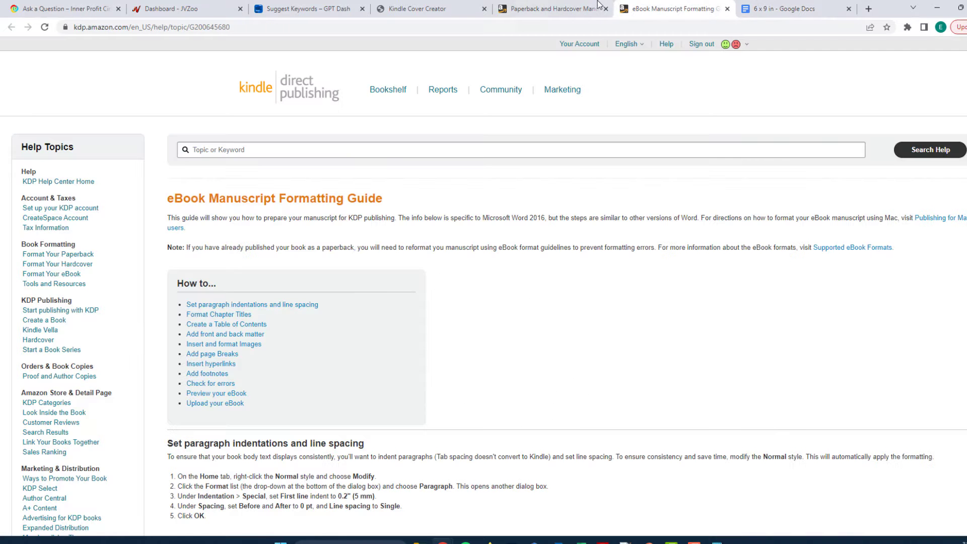
left_click(561, 9)
left_click(437, 10)
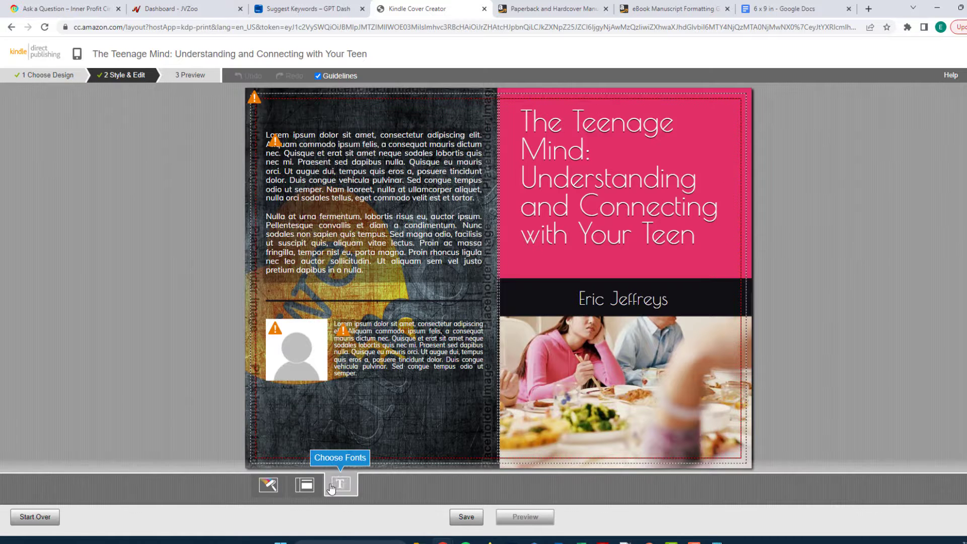
left_click(270, 485)
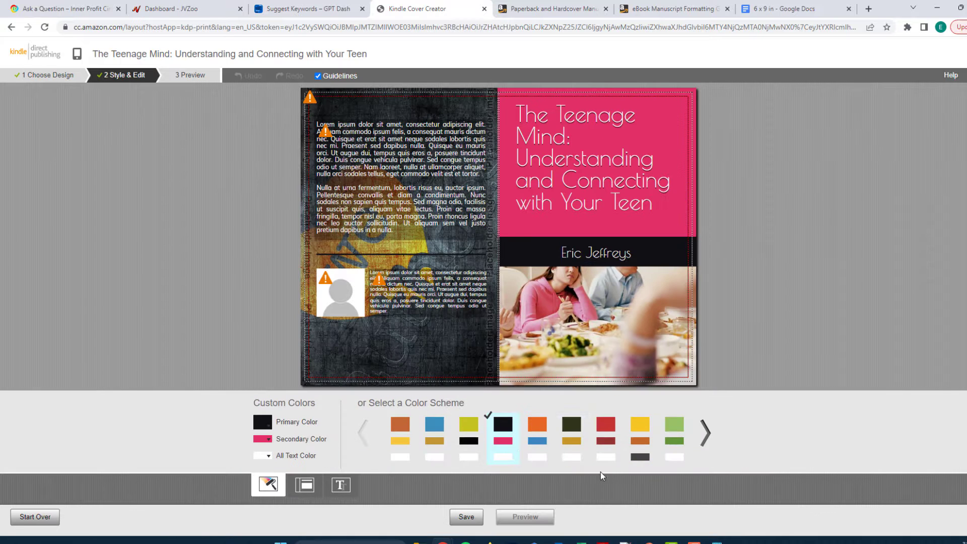
Browse the color schemes and try the one with navy primary, maroon secondary and white text on the cover.
left_click(707, 434)
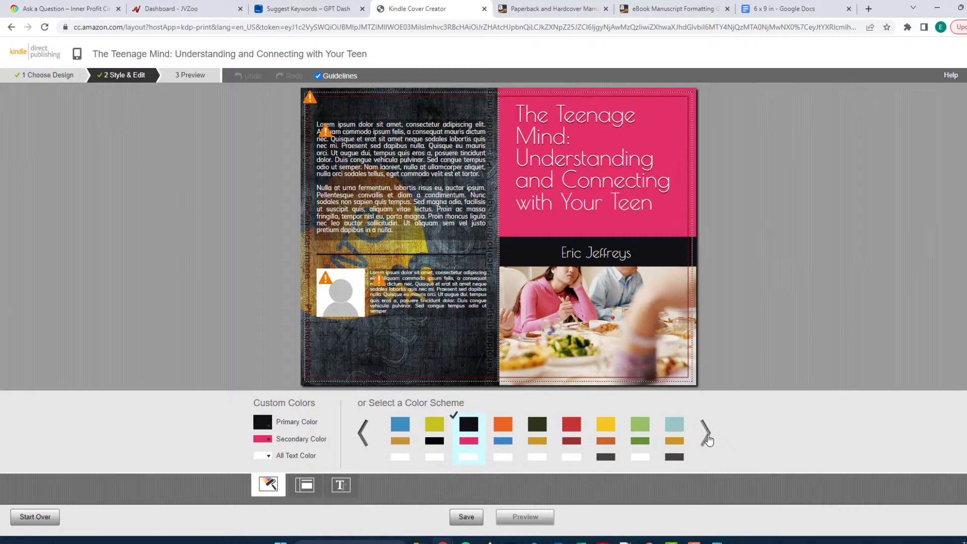
left_click(705, 433)
left_click(705, 433)
left_click(706, 433)
left_click(706, 433)
left_click(706, 434)
left_click(706, 433)
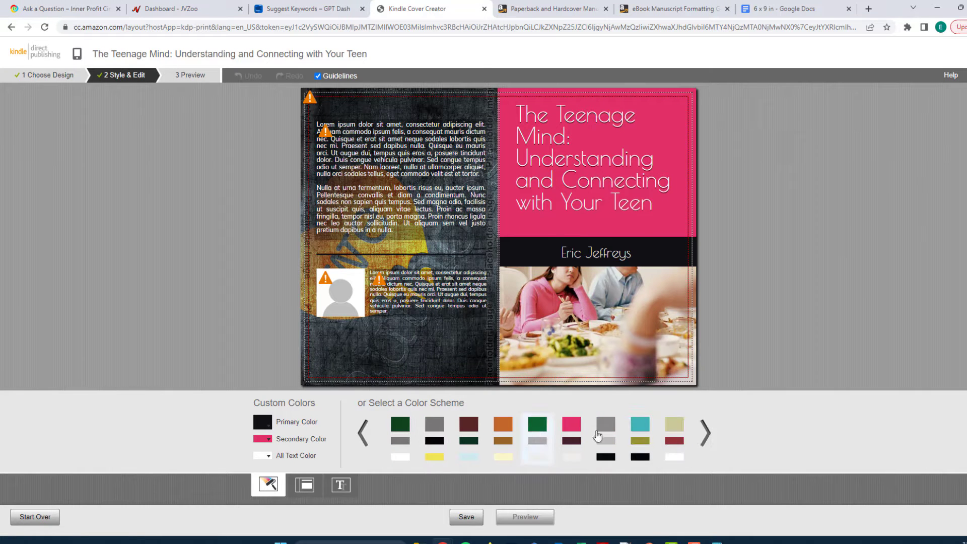
left_click(362, 439)
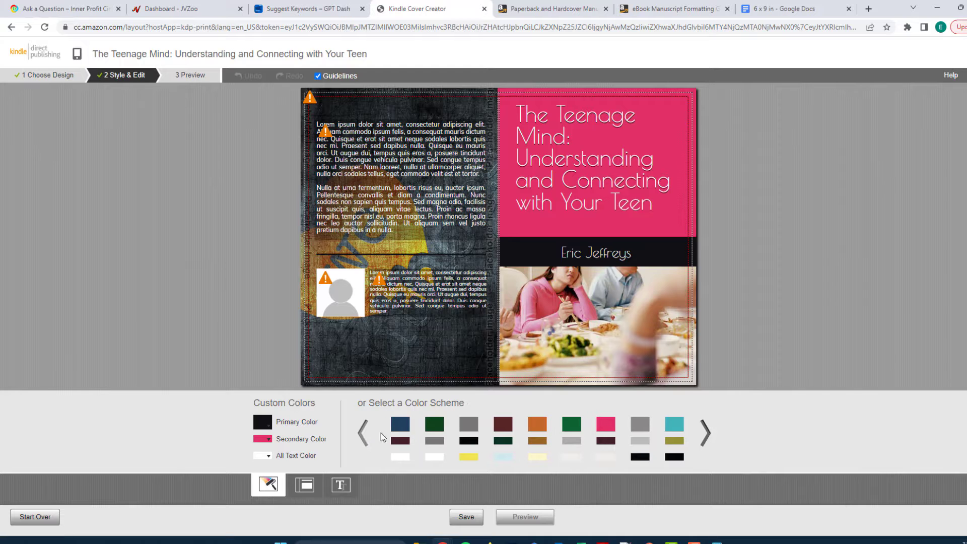
left_click(396, 429)
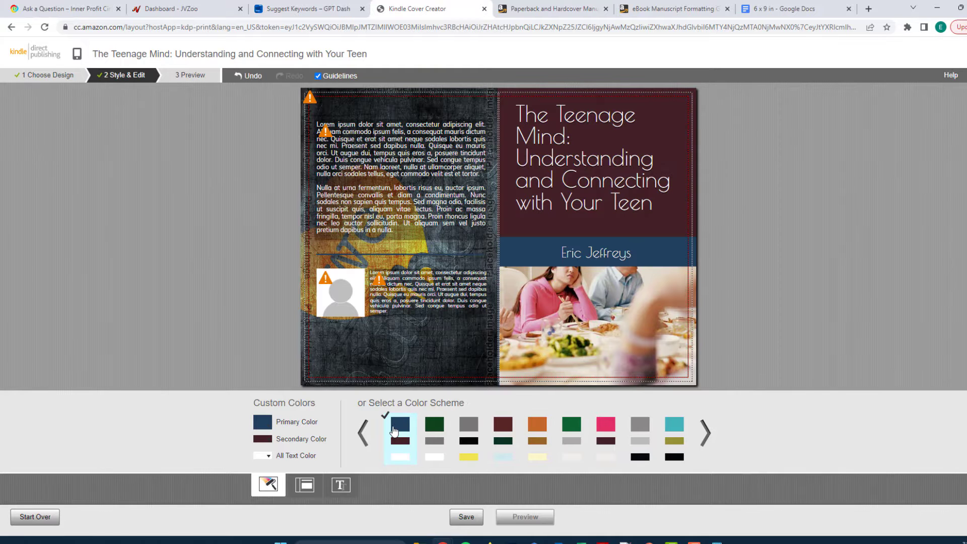
Browse the remaining color schemes and try the one with light teal primary, mustard secondary and dark gray text.
left_click(705, 434)
left_click(705, 433)
left_click(705, 434)
left_click(707, 437)
left_click(707, 438)
left_click(707, 437)
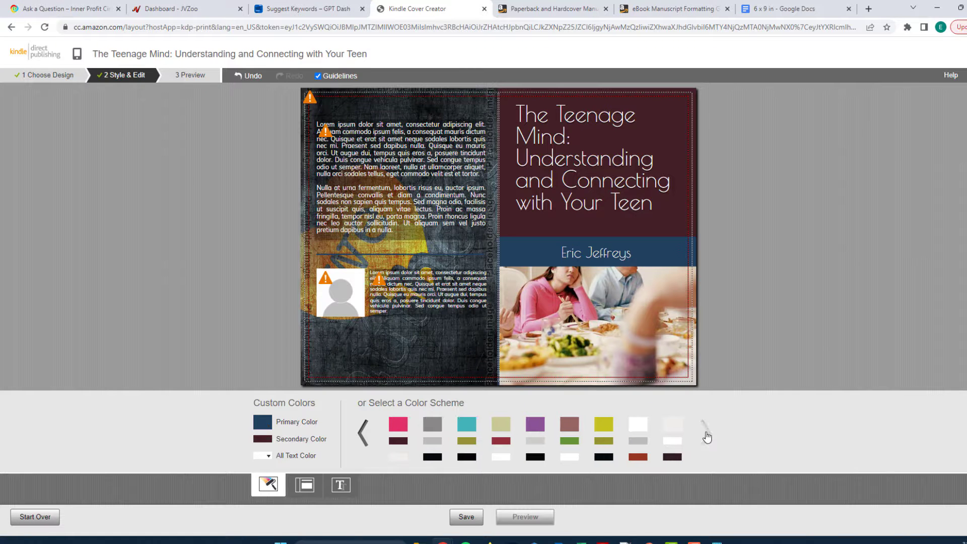
left_click(364, 434)
left_click(364, 434)
left_click(365, 436)
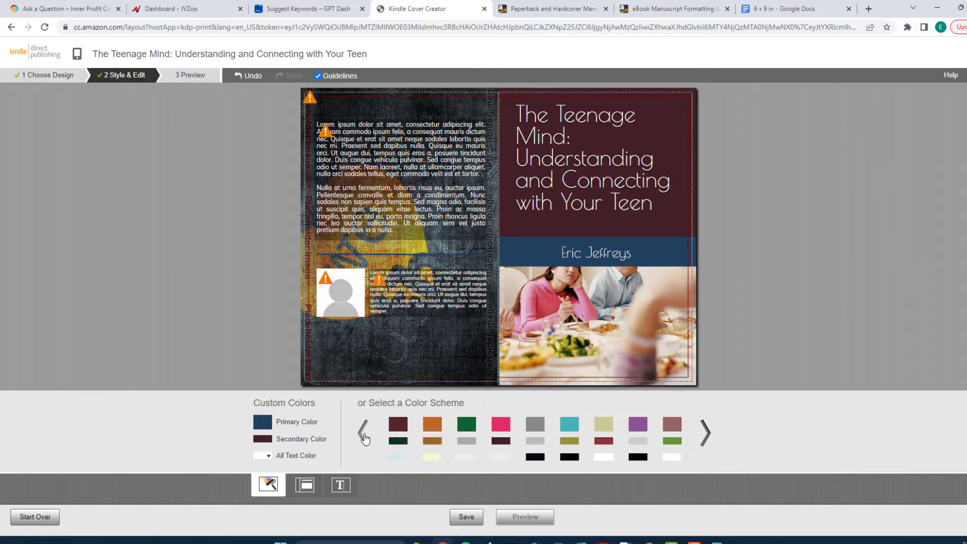
left_click(365, 436)
left_click(364, 435)
left_click(364, 434)
left_click(363, 434)
left_click(364, 434)
left_click(364, 434)
left_click(364, 434)
left_click(363, 434)
left_click(363, 434)
left_click(364, 435)
left_click(364, 435)
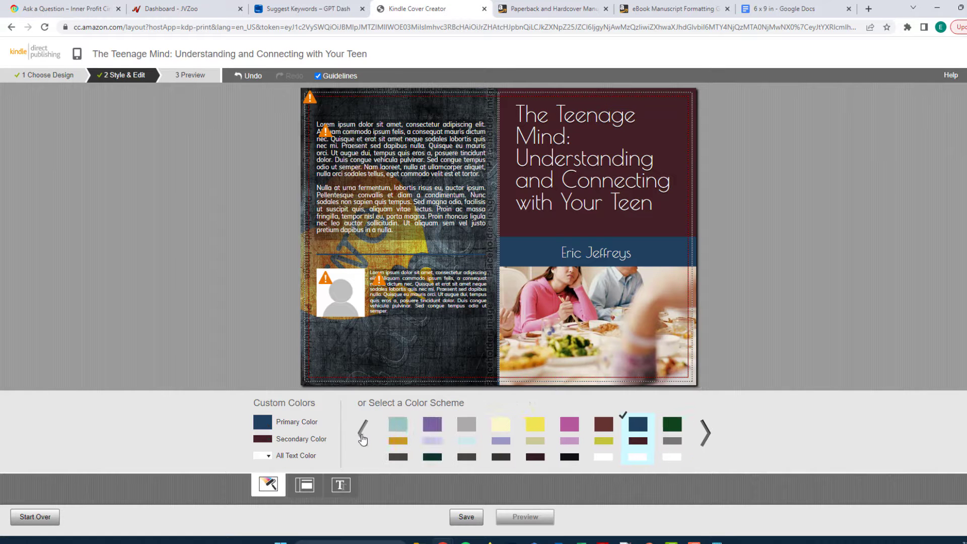
left_click(364, 434)
left_click(363, 434)
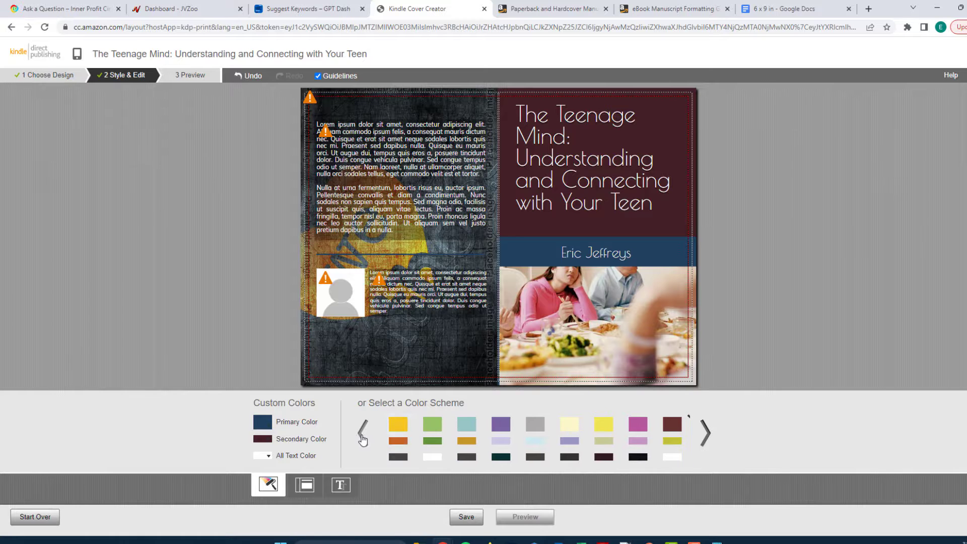
left_click(459, 439)
Go back to the first color schemes and apply the one with red primary, dark red secondary and white text.
left_click(364, 435)
left_click(364, 434)
left_click(364, 434)
left_click(364, 435)
left_click(364, 435)
left_click(364, 434)
left_click(363, 434)
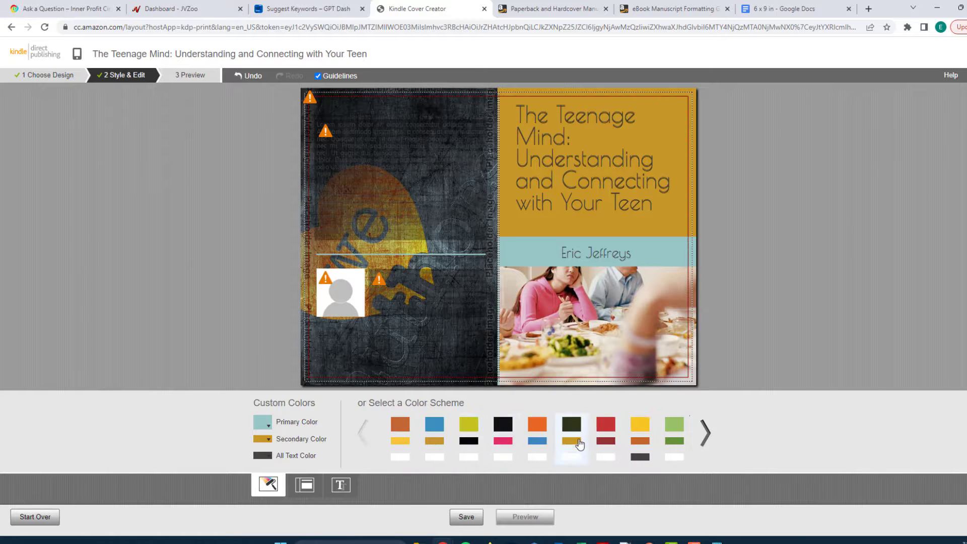
left_click(606, 439)
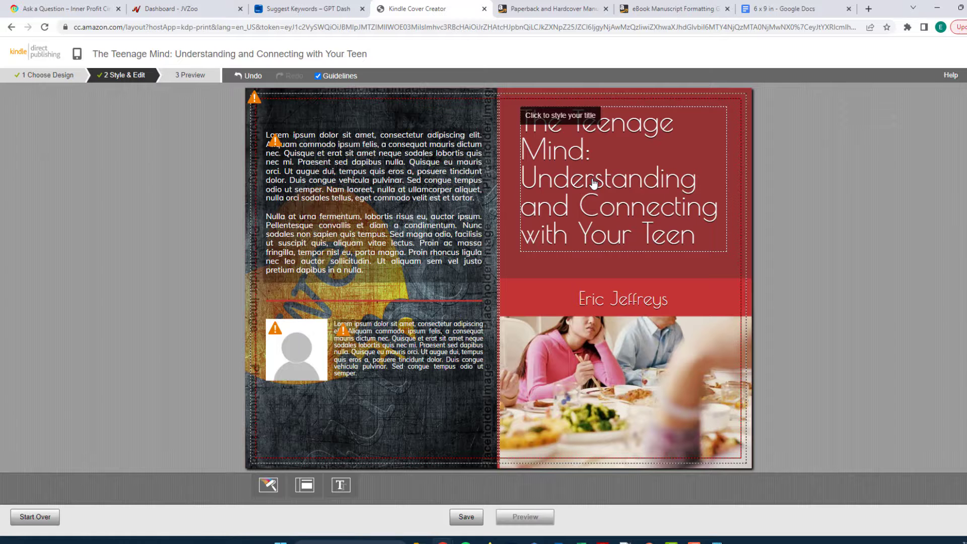
Center the title on the front cover, set its font to Anton and turn off its text shadow.
left_click(635, 212)
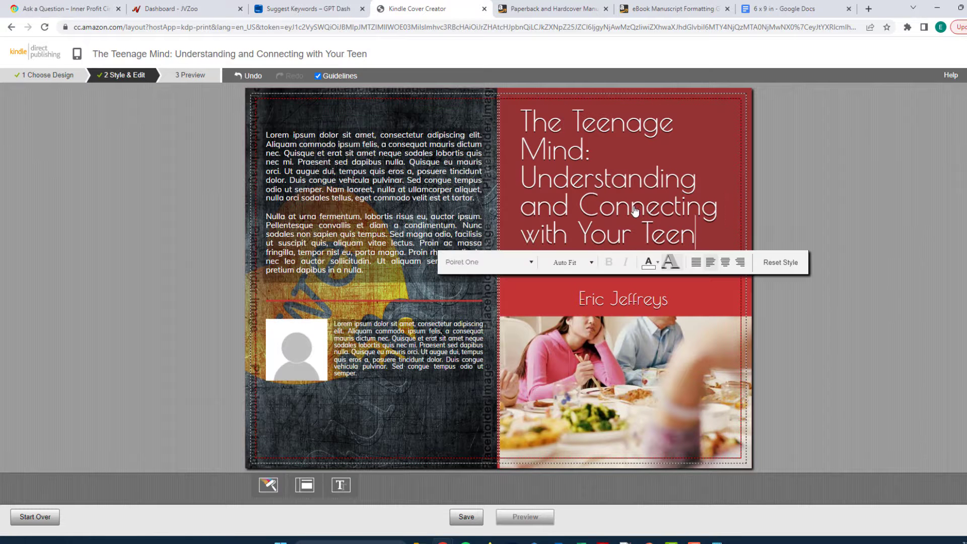
left_click(726, 266)
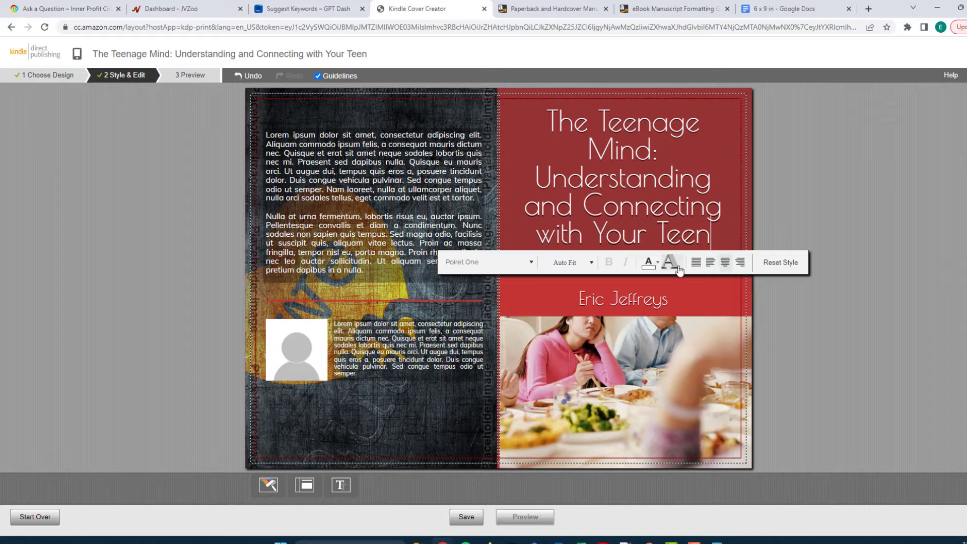
left_click(532, 266)
left_click_drag(531, 365, 533, 292)
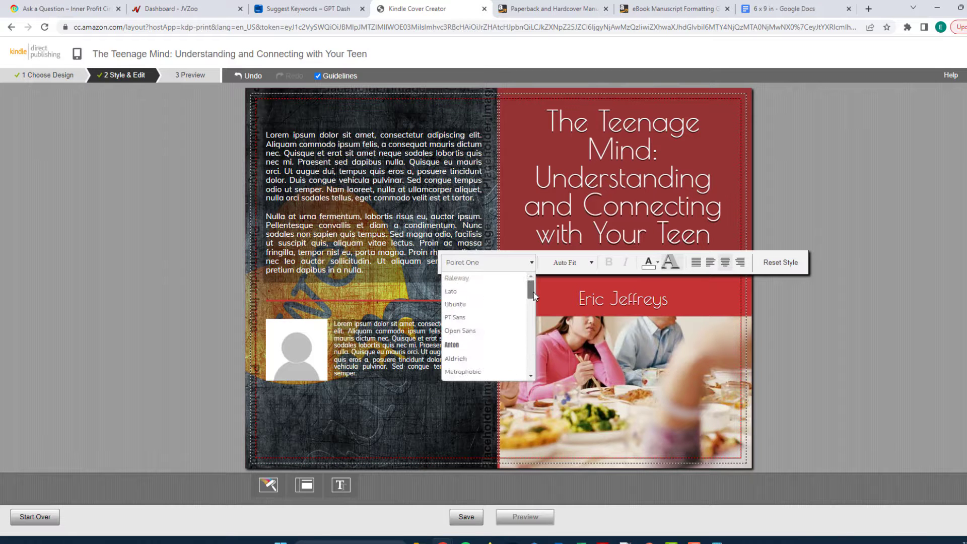
left_click(466, 347)
left_click(672, 265)
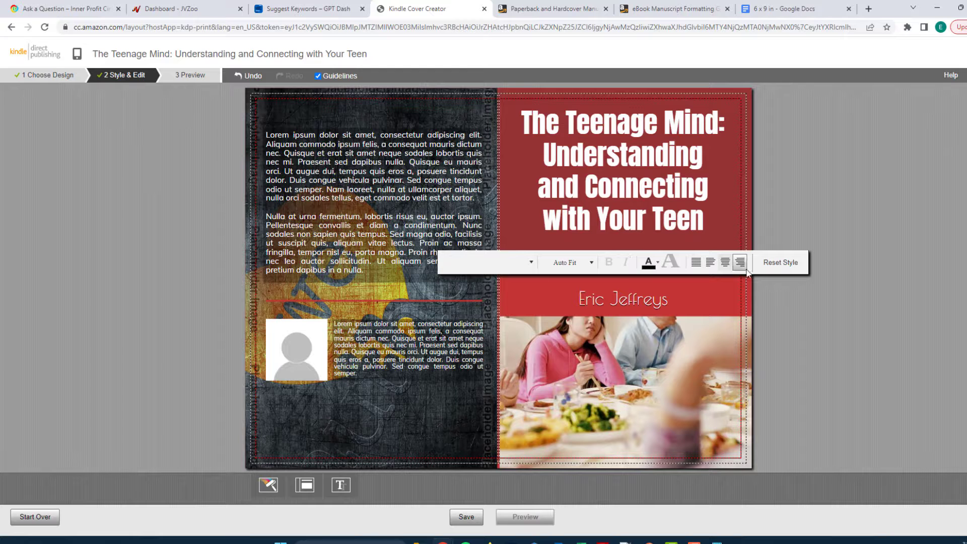
Set the author name on the front cover to the Cinzel font and turn off its text shadow.
left_click(637, 303)
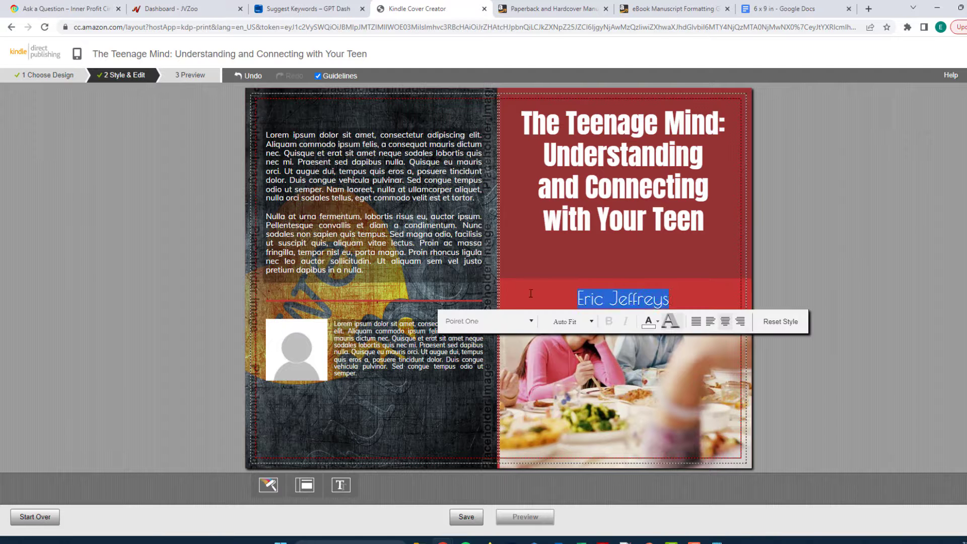
left_click(531, 321)
scroll(529, 403, "down", 2)
left_click_drag(537, 412, 534, 357)
scroll(478, 383, "down", 5)
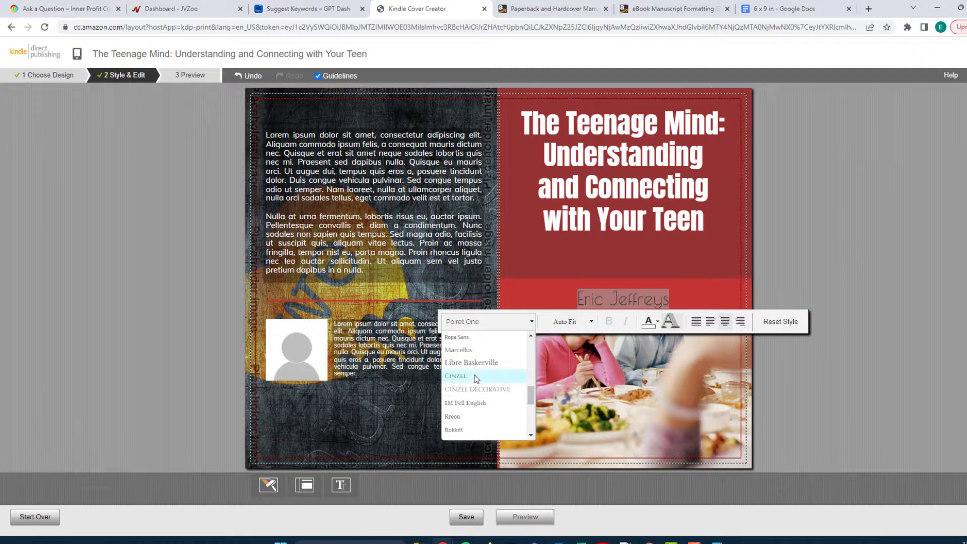
left_click(475, 380)
left_click(670, 322)
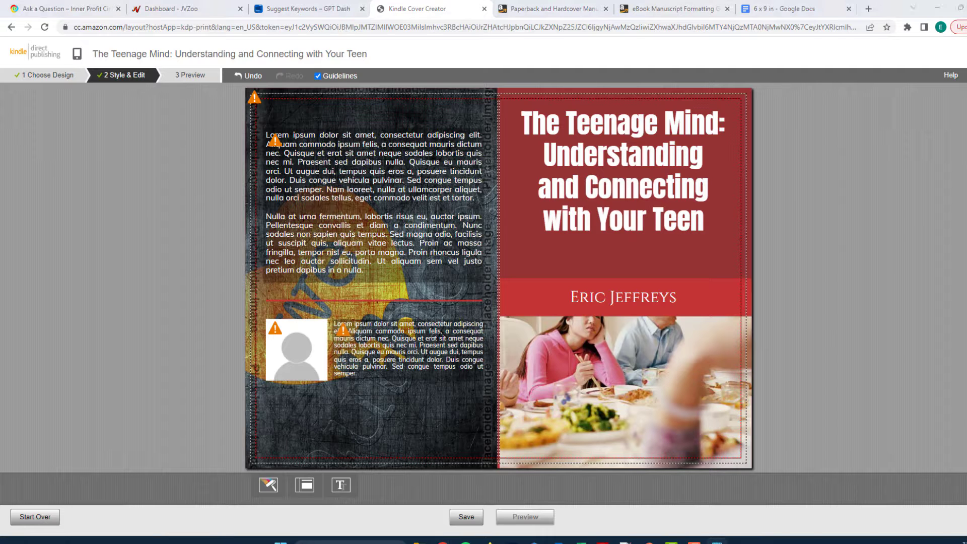
Open the placeholder description on the back cover for editing, clearing its sample text.
left_click(325, 184)
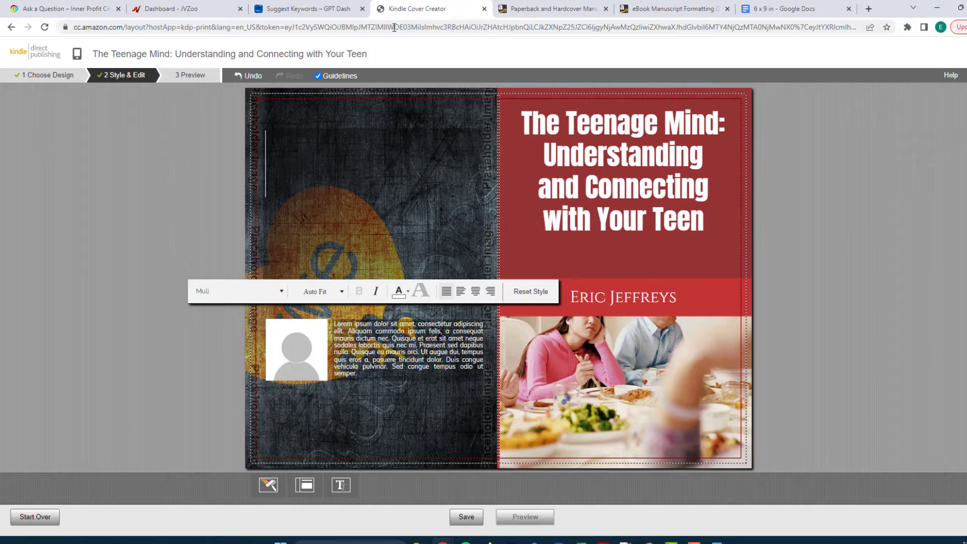
left_click(307, 8)
left_click(532, 11)
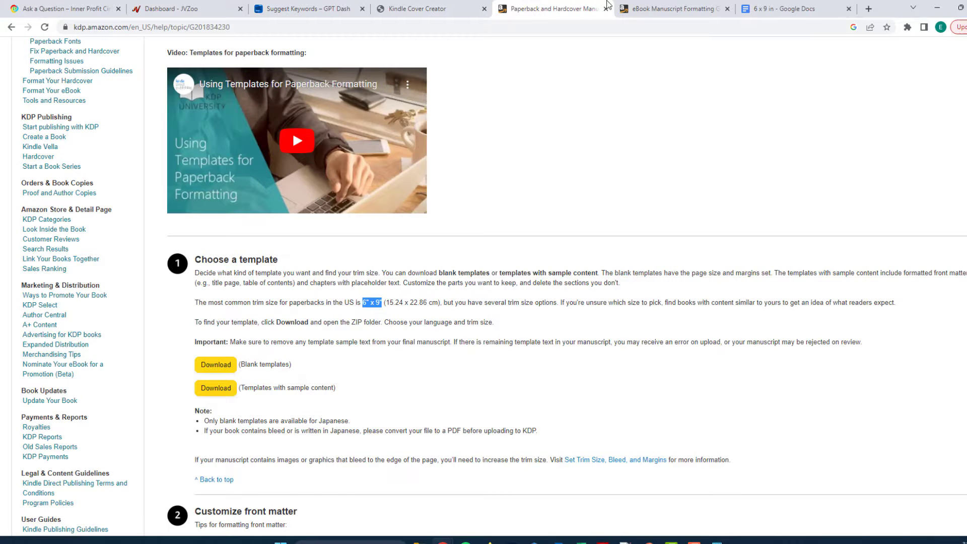
left_click(655, 9)
left_click(423, 8)
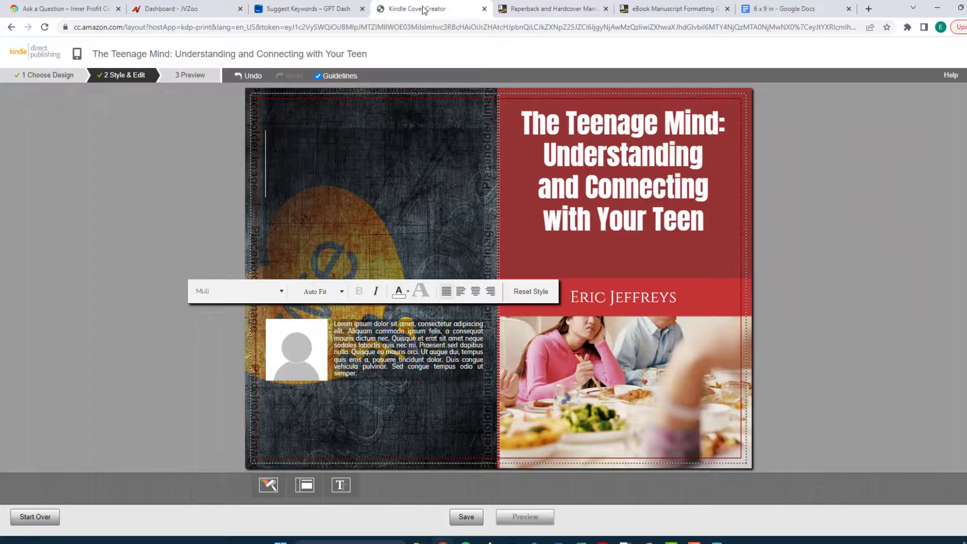
right_click(31, 56)
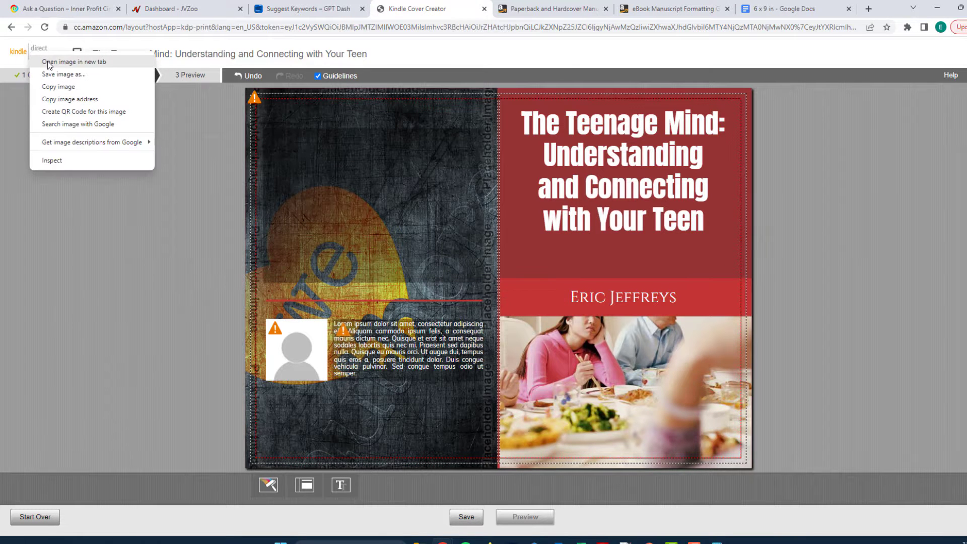
Load the KDP bookshelf from kdp.amazon.com in place of the eBook manuscript formatting guide.
left_click(672, 11)
left_click(449, 27)
type("k")
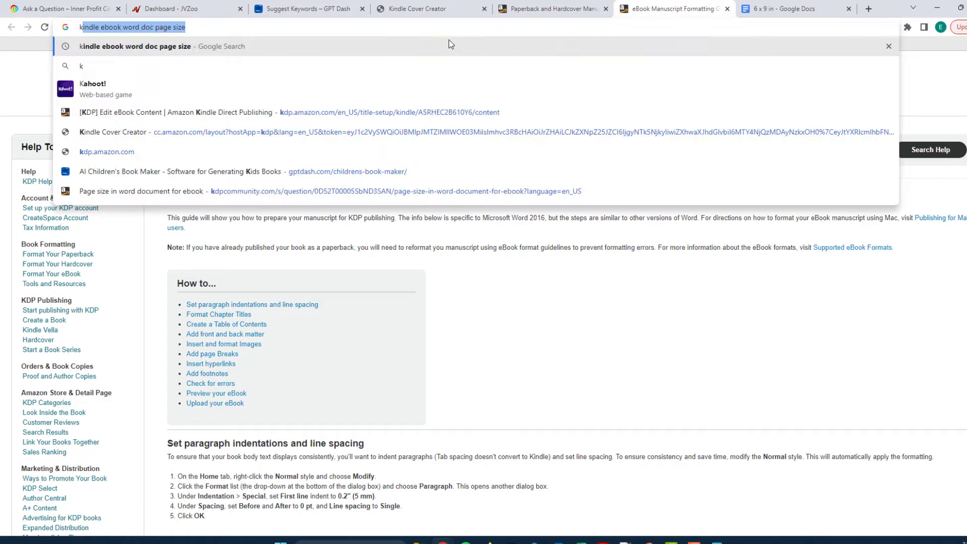
type("dp.amazon.com")
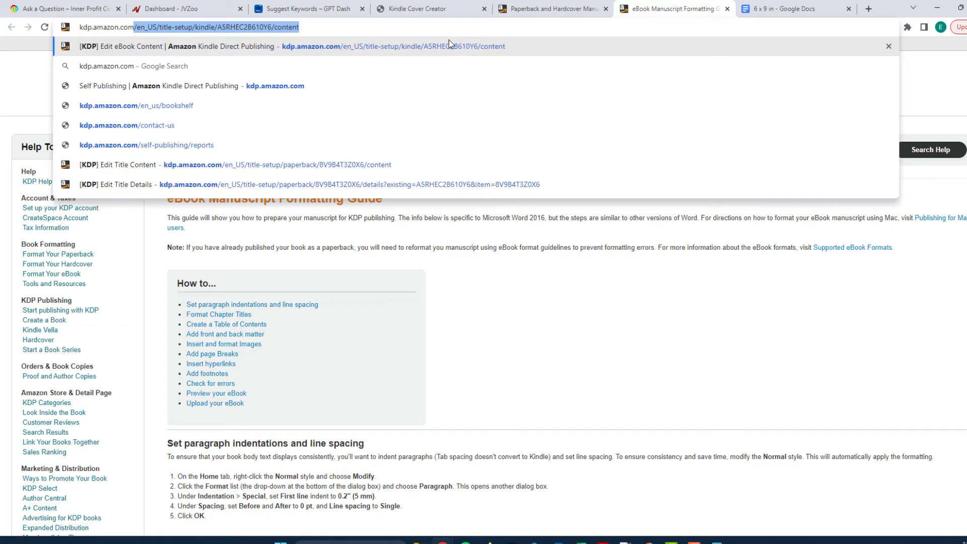
key("Return")
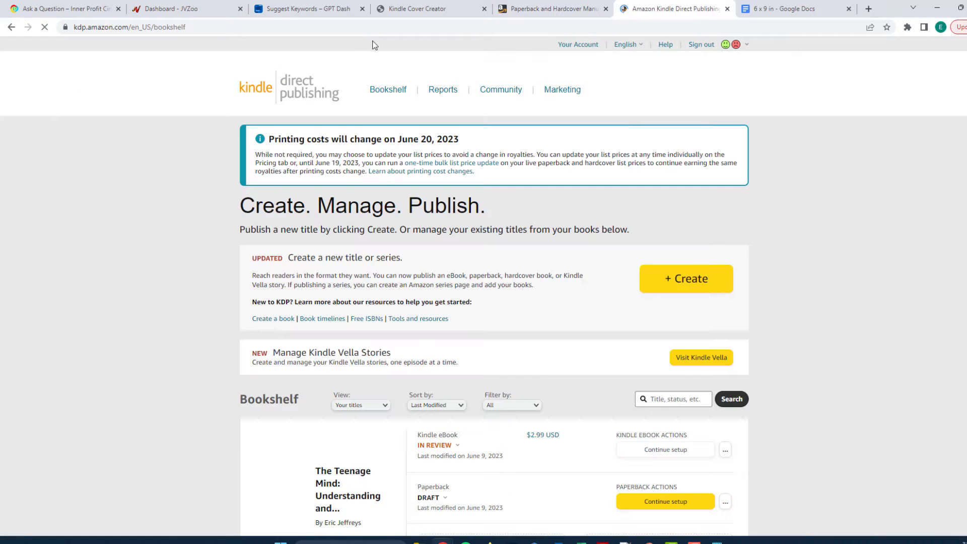
Examine the bookshelf entry for The Teenage Mind and the actions available for its Kindle eBook.
scroll(312, 253, "down", 4)
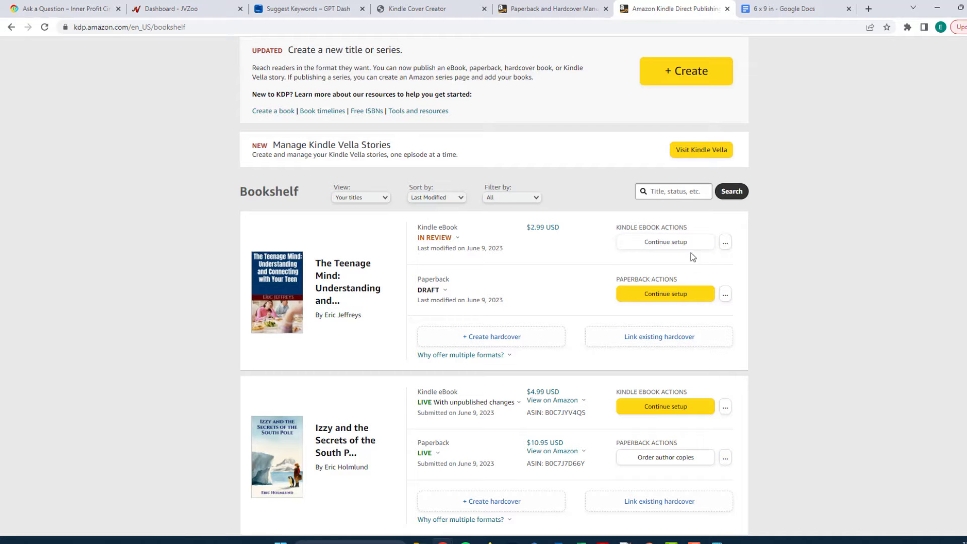
left_click(724, 244)
left_click(448, 237)
left_click(666, 252)
scroll(798, 270, "down", 4)
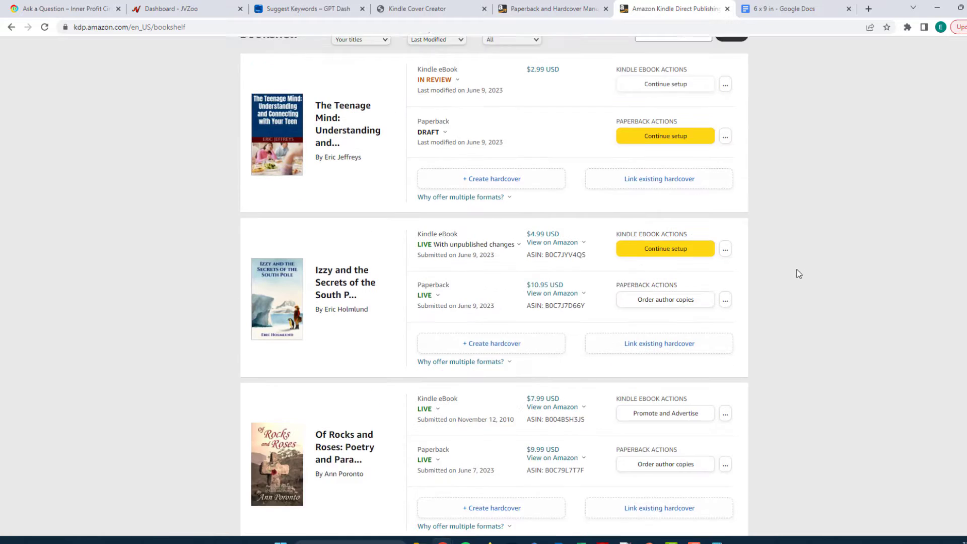
scroll(815, 272, "up", 6)
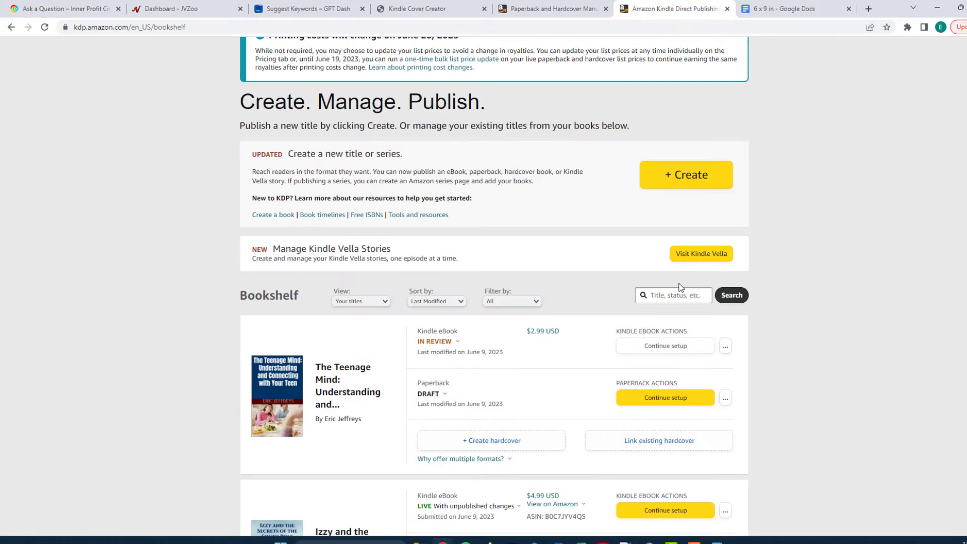
double_click(660, 348)
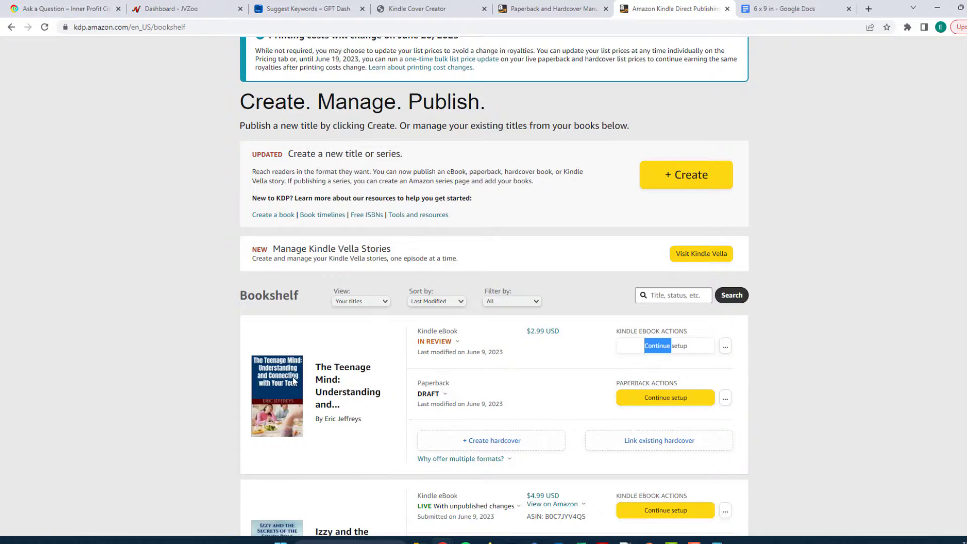
scroll(390, 157, "up", 3)
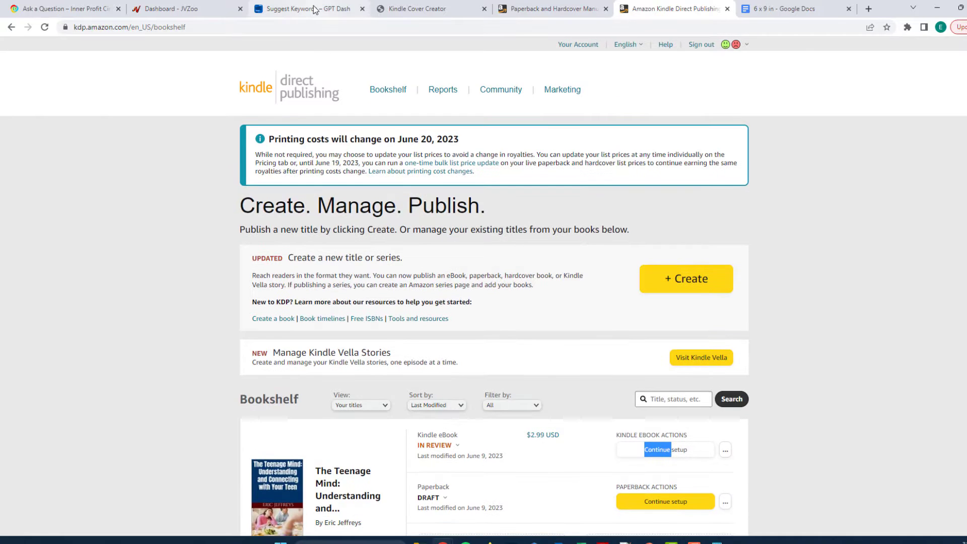
Switch to GPT Dash, go back to its main dashboard and check the product description tools.
left_click(314, 9)
scroll(119, 92, "up", 7)
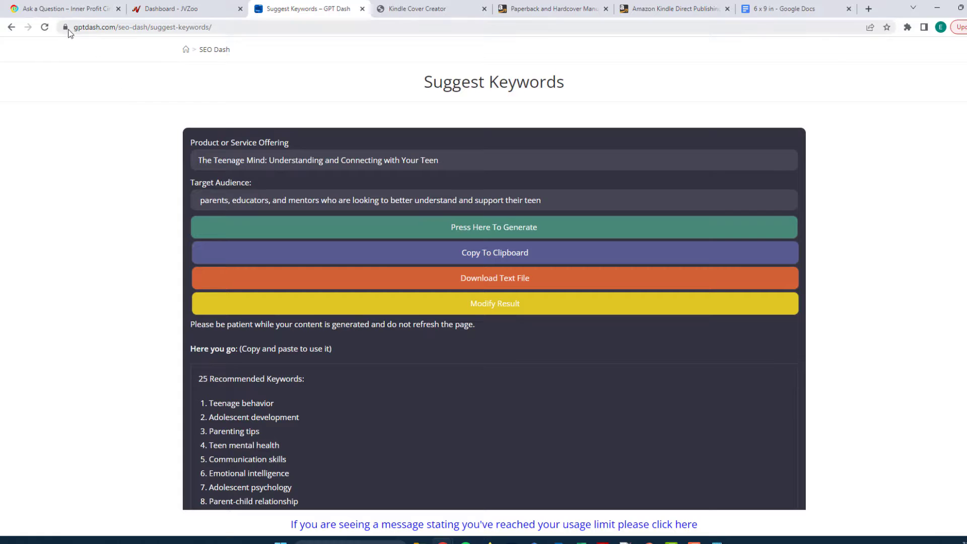
left_click(11, 28)
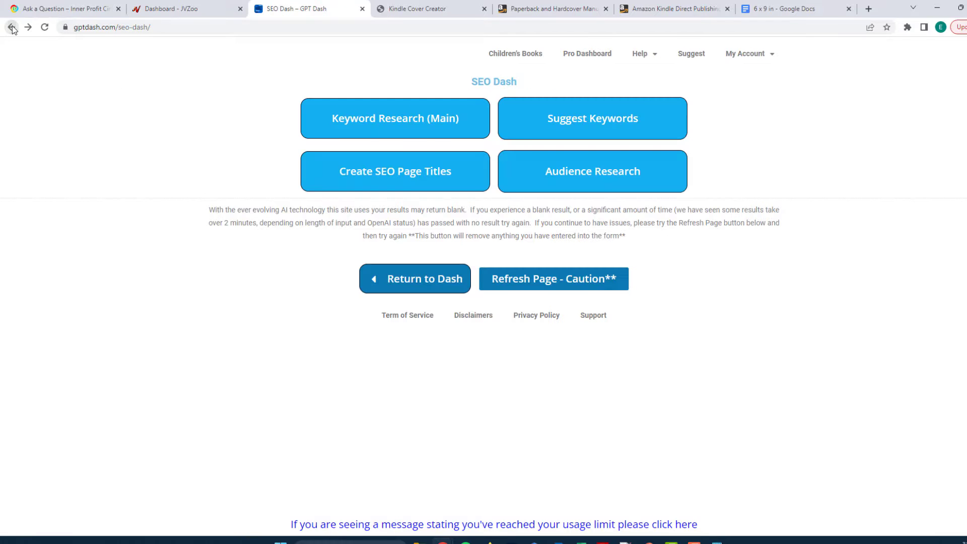
left_click(12, 27)
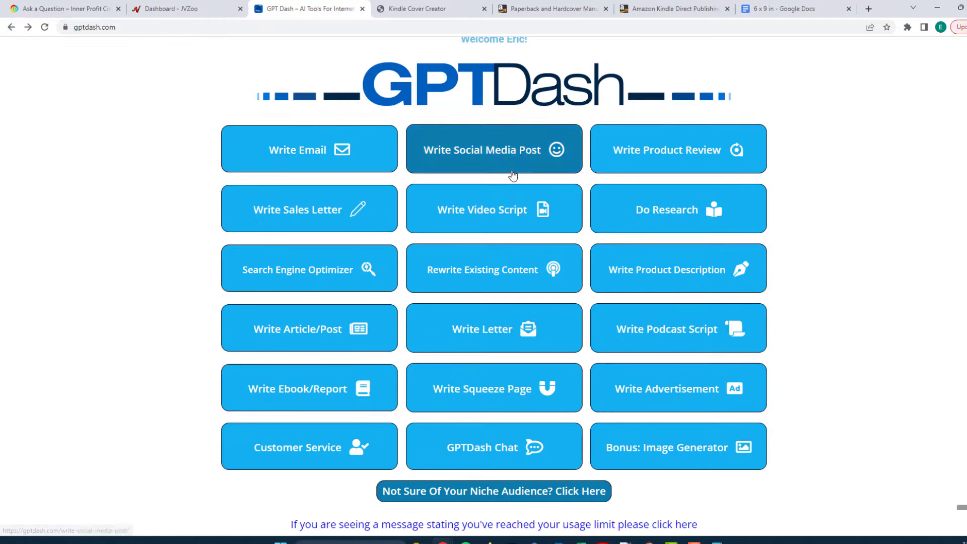
left_click(697, 267)
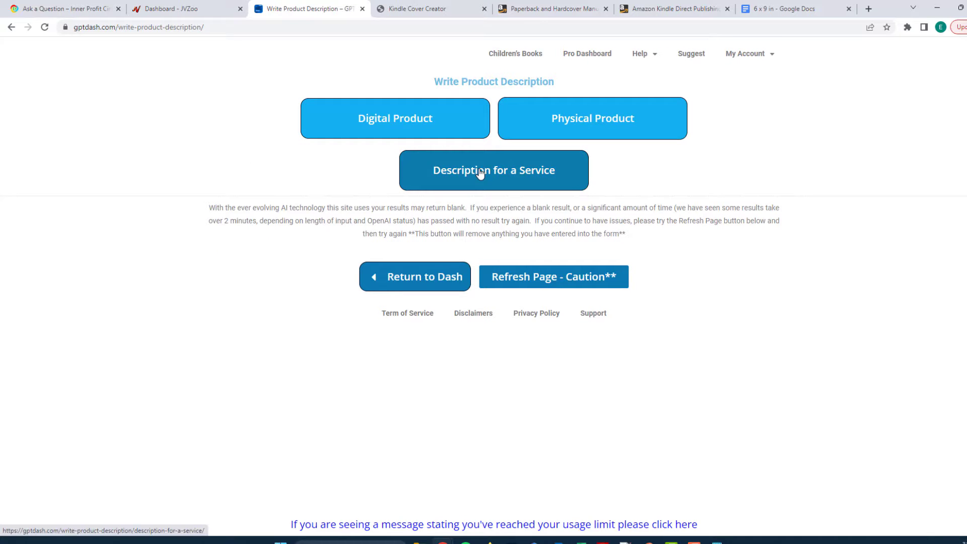
left_click(13, 27)
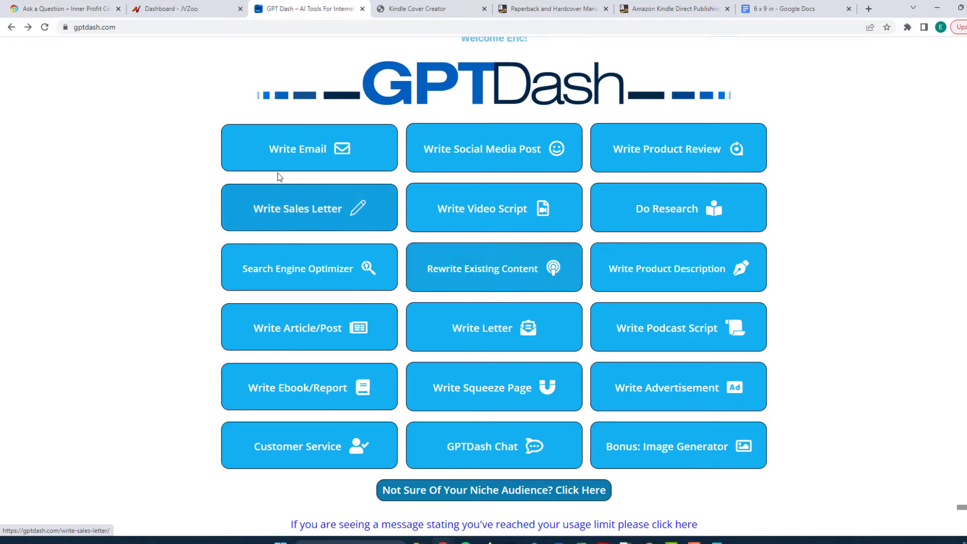
Examine the ebook and report writing tools for one that can write the book's description.
left_click(289, 394)
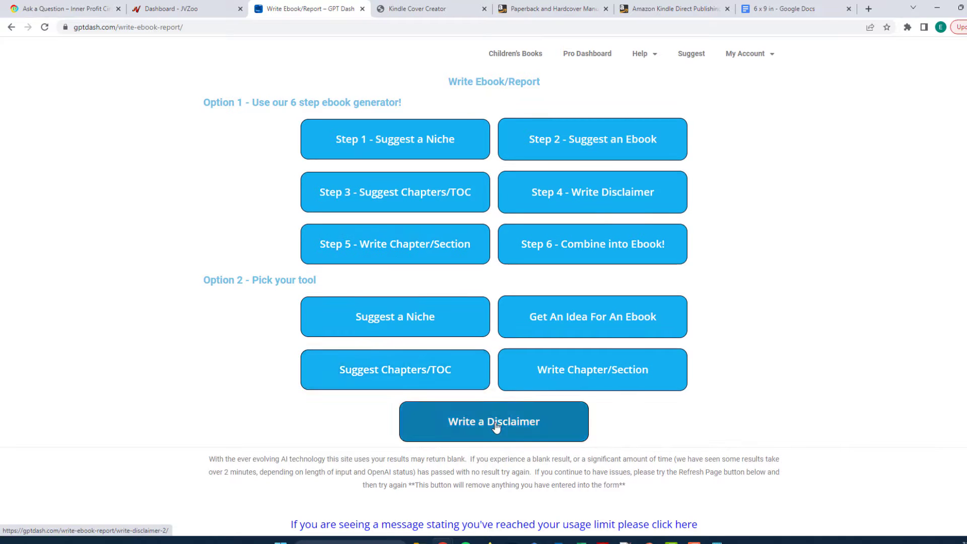
scroll(539, 404, "down", 1)
scroll(539, 400, "up", 1)
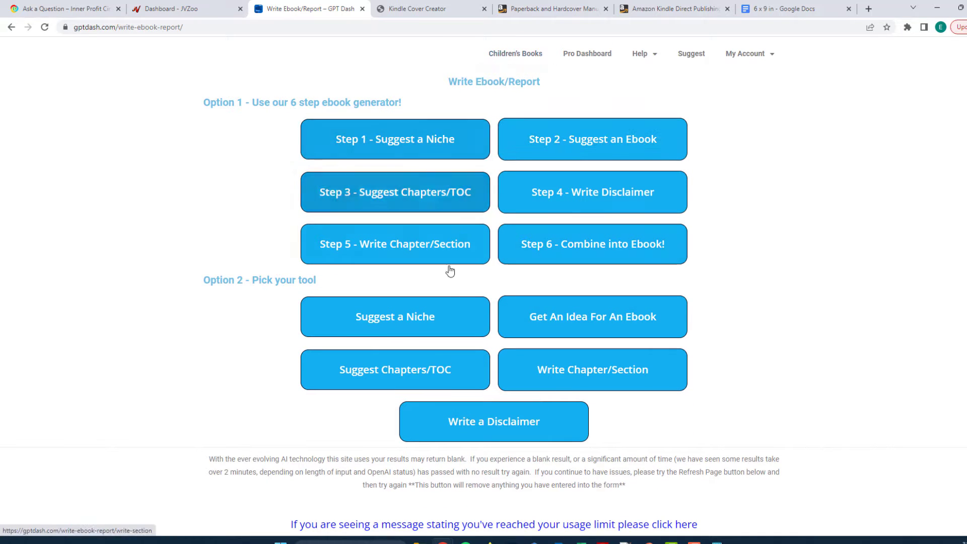
scroll(439, 346, "down", 1)
scroll(439, 347, "up", 1)
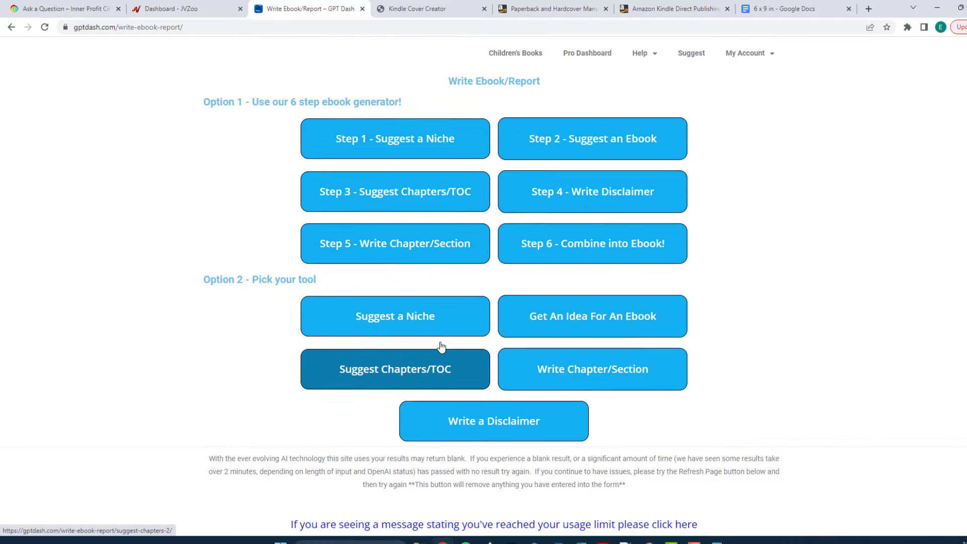
scroll(442, 350, "down", 1)
scroll(442, 349, "up", 1)
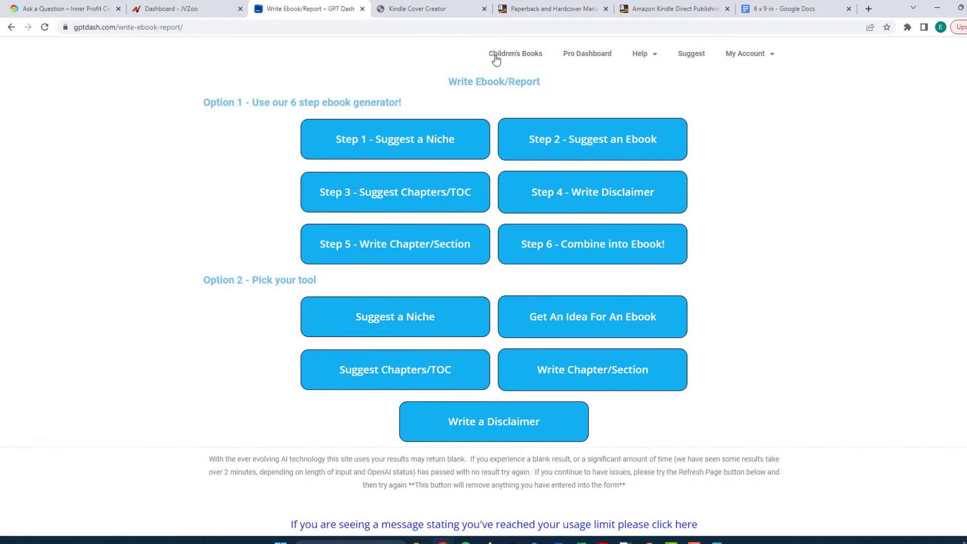
In the physical product description generator, enter the name "The Teenage Mind: Understanding and Connecting with Your Teen" and product type "book".
left_click(595, 57)
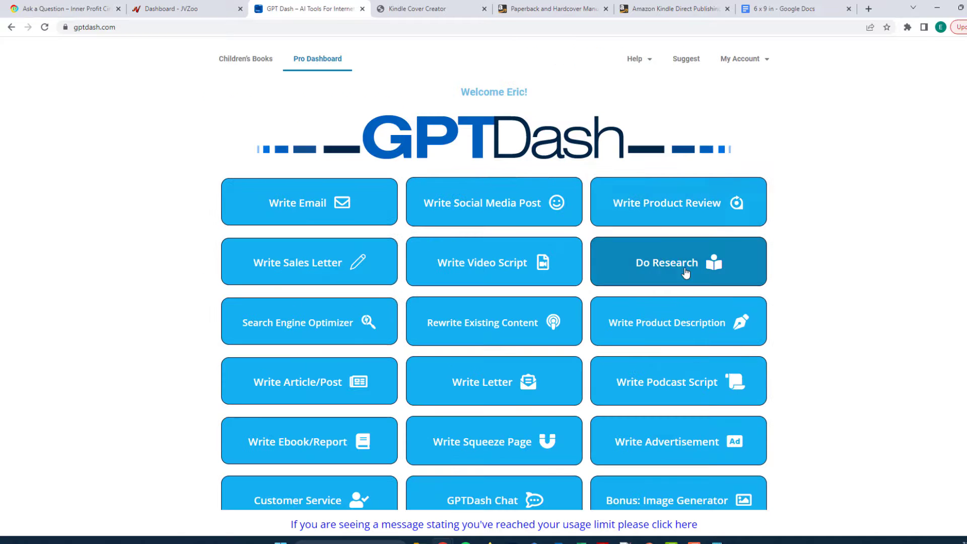
left_click(668, 327)
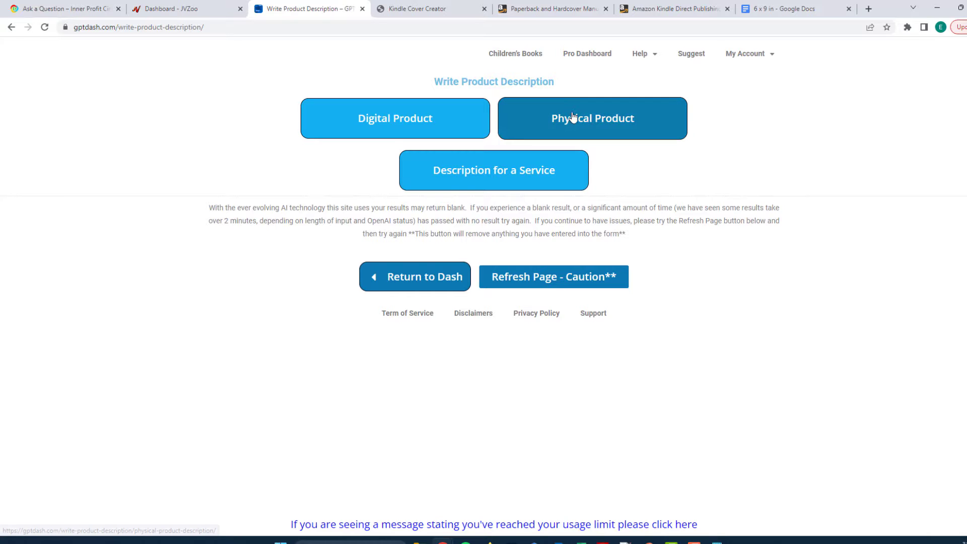
left_click(621, 127)
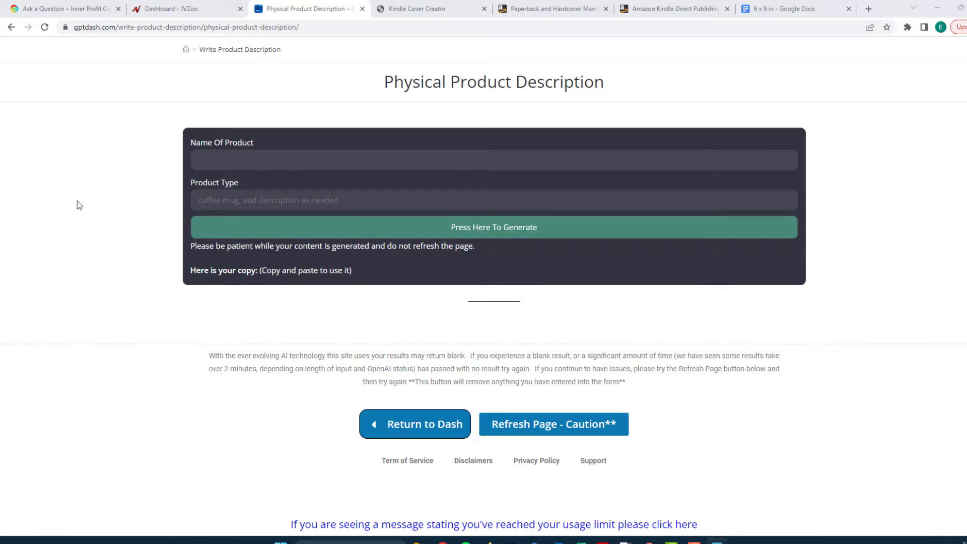
left_click(219, 166)
type("The Teenage Mind: Understanding and Connecting with Your Teen")
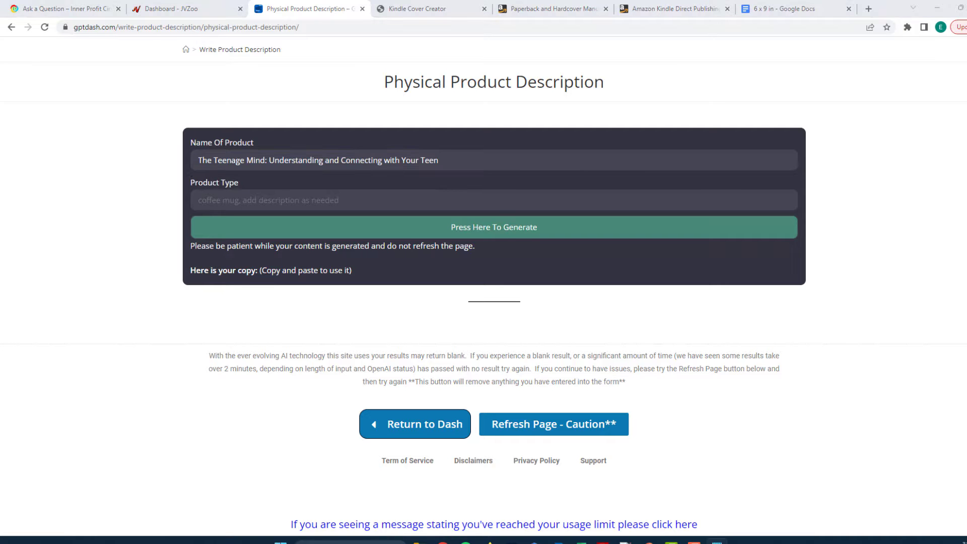
left_click(312, 199)
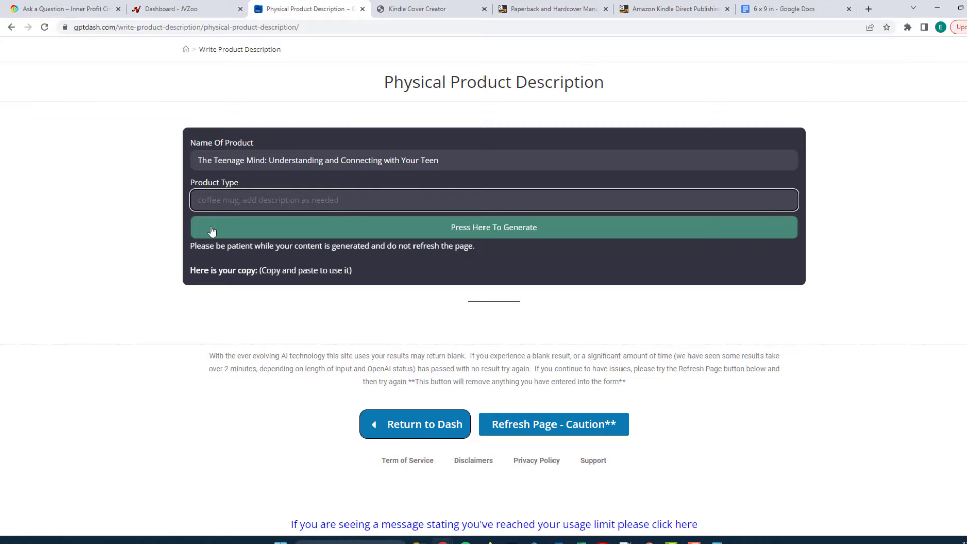
type("book")
Add a period and the copied ebook summary after the title in the product name, and generate the description.
left_click(468, 159)
type(".")
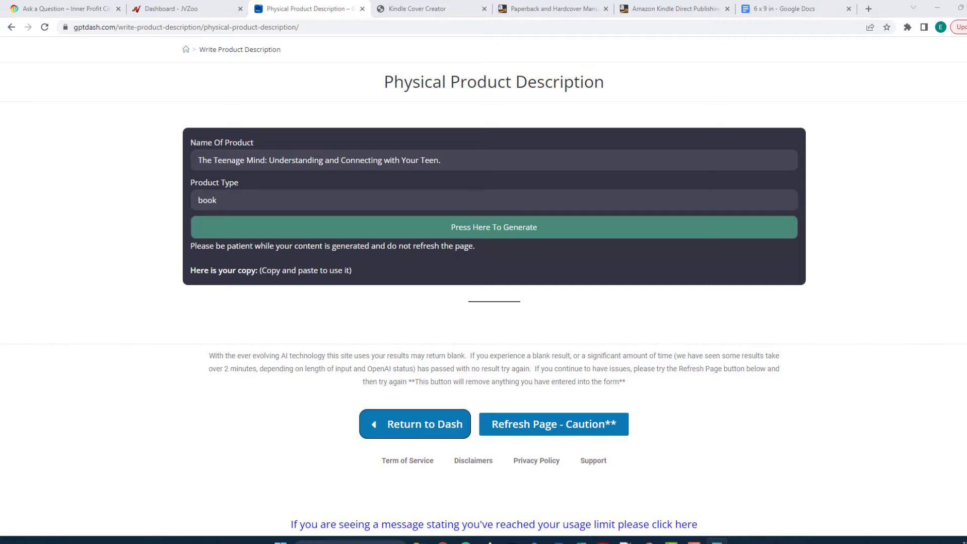
left_click(461, 157)
key("ctrl+v")
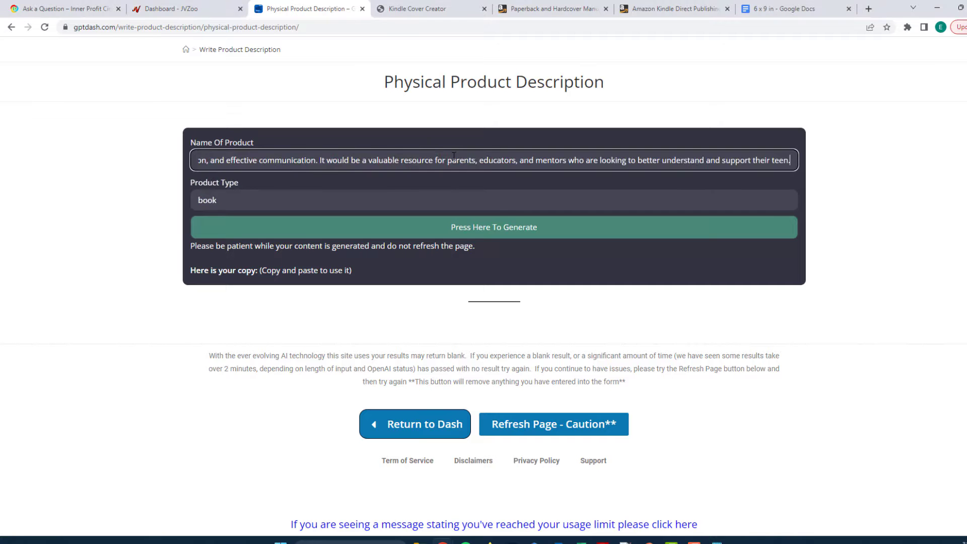
left_click(507, 234)
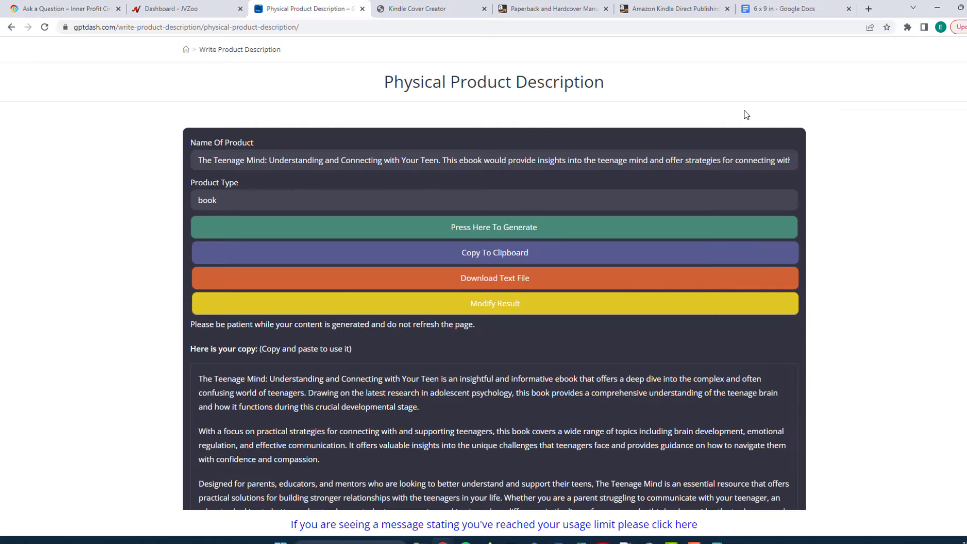
scroll(326, 383, "down", 3)
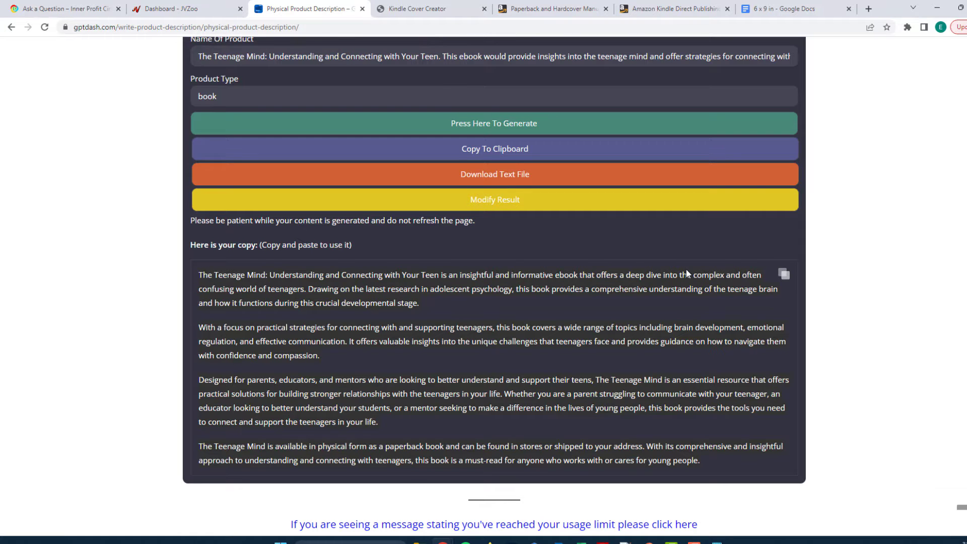
Switch to Kindle Cover Creator and fill the back cover description with the generated text, replacing "ebook" with "book".
left_click(540, 6)
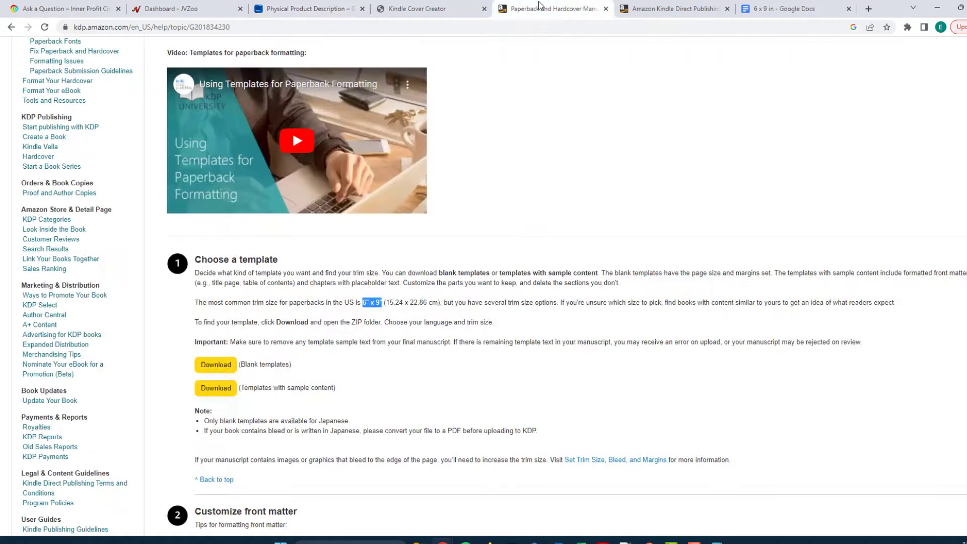
left_click(449, 10)
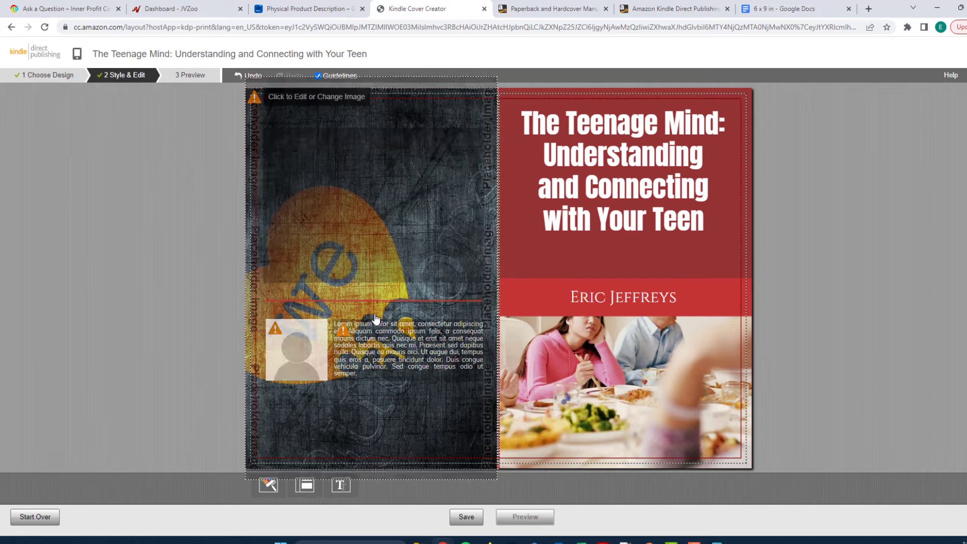
left_click(376, 207)
type("The Teenage Mind: Understanding and Connecting with Your Teen is an insightful and informative ebook that offers a deep dive into the complex and often confusing world of teenagers. Drawing on the latest research in adolescent psychology, this book provides a comprehensive understanding of the teenage brain and how it functions during this crucial developmental stage.  With a focus on practical strategies for connecting with and supporting teenagers, this book covers a wide range of topics including brain development, emotional regulation, and effective communication. It offers valuable insights into the unique challenges that teenagers face and provides guidance on how to navigate them with confidence and compassion.  Designed for parents, educators, and mentors who are looking to better understand and support their teens, The Teenage Mind is an essential resource that offers practical solutions for building stronger relationships with the teenagers in your life. Whether you are a parent struggling to communicate with your teenager, an educator looking to better understand your students, or a mentor seeking to make a difference in the lives of young people, this book provides the tools you need to connect and support the teenagers in your life.  The Teenage Mind is available in physical form as a paperback book and can be found in stores or shipped to your address. With its comprehensive and insightful approach to understanding and connecting with teenagers, this book is a must-read for anyone who works with or cares for young people.")
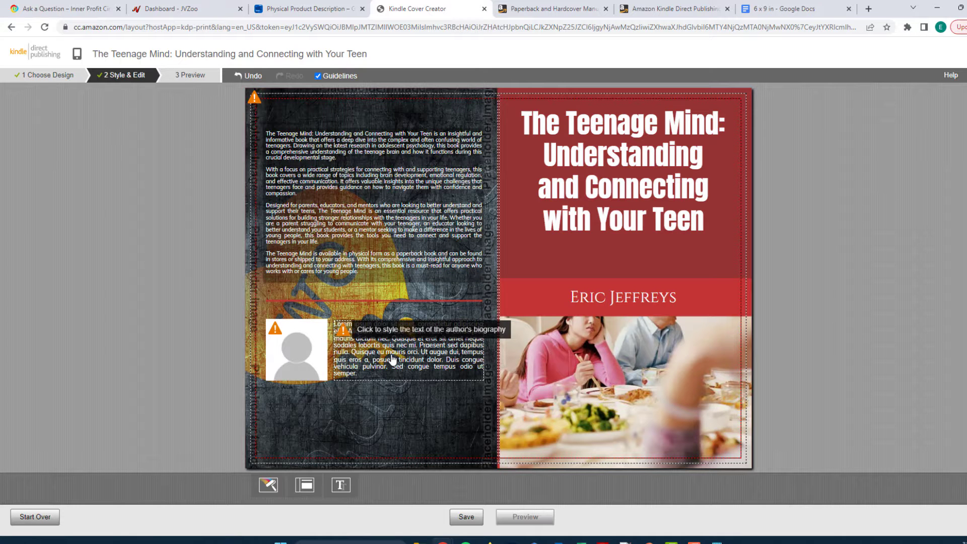
Clear the placeholder author biography on the back cover, keeping the placeholder author photo.
left_click(393, 360)
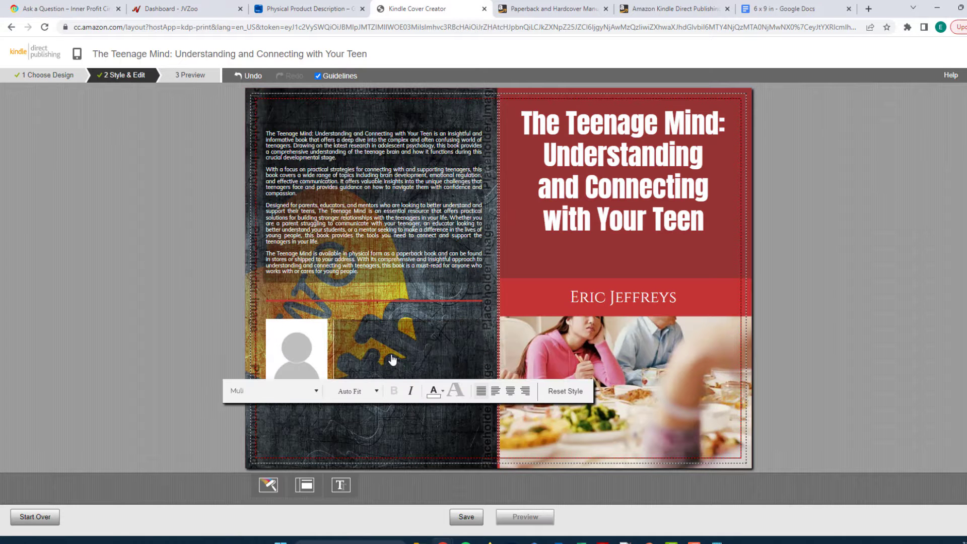
left_click(277, 341)
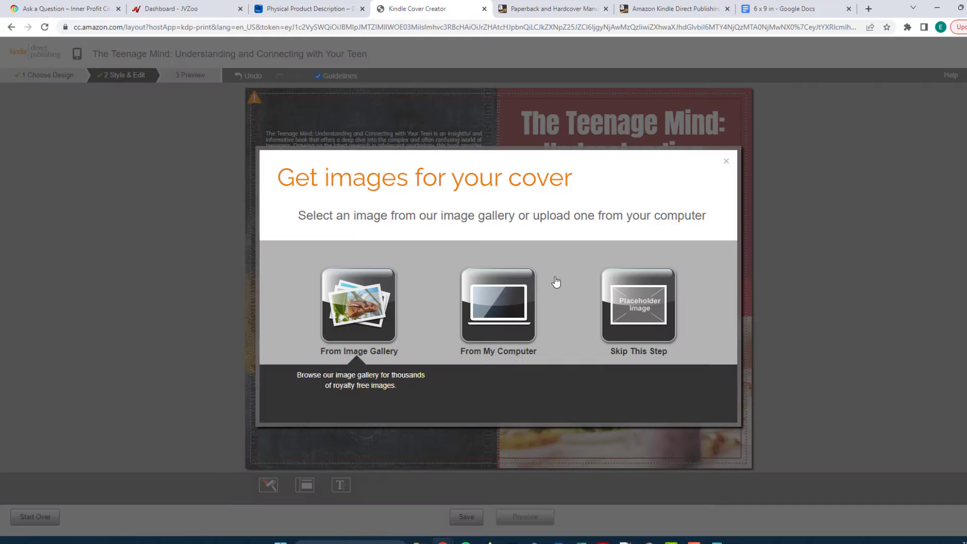
left_click(726, 161)
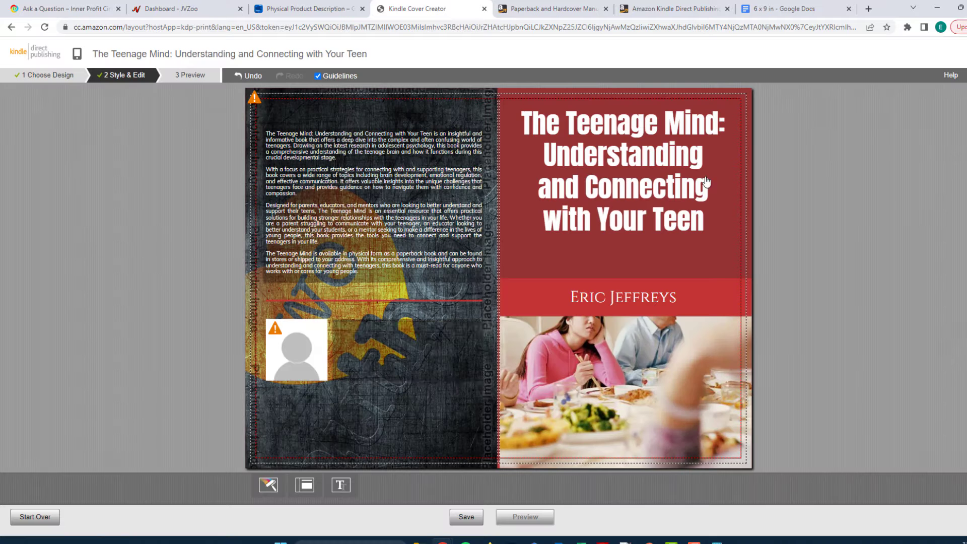
Replace the back cover background with the red marbled image 001-118 from the gallery's Art Paper category, Earth Tones.
left_click(334, 420)
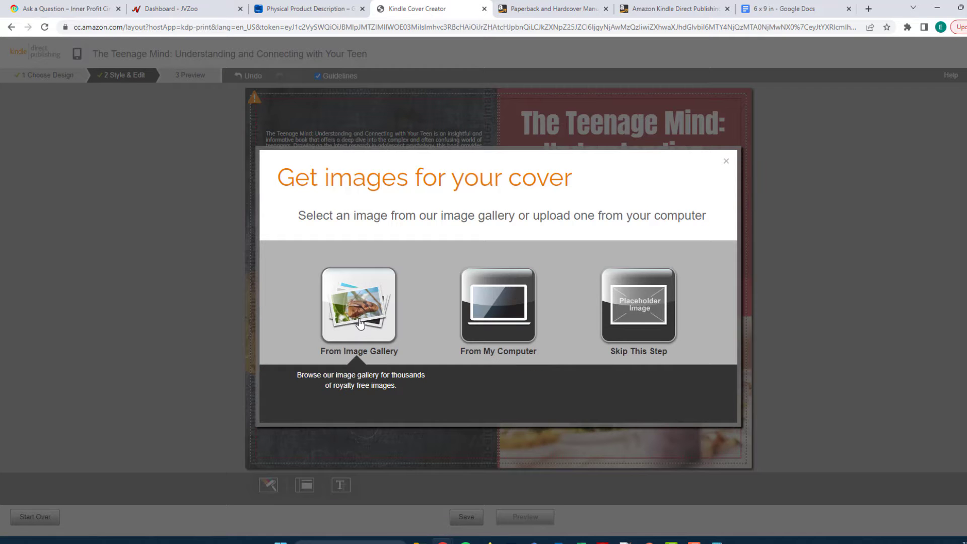
left_click(726, 161)
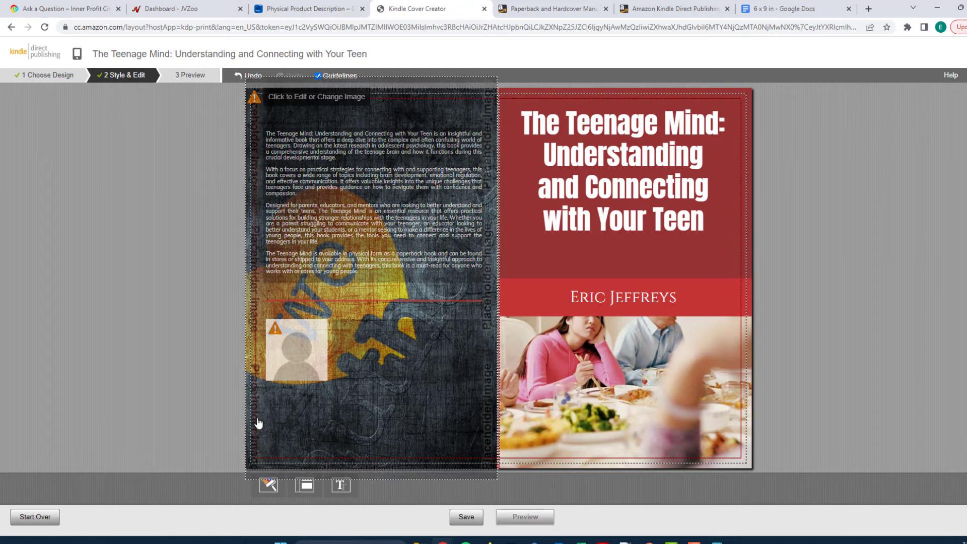
left_click(289, 435)
left_click(354, 308)
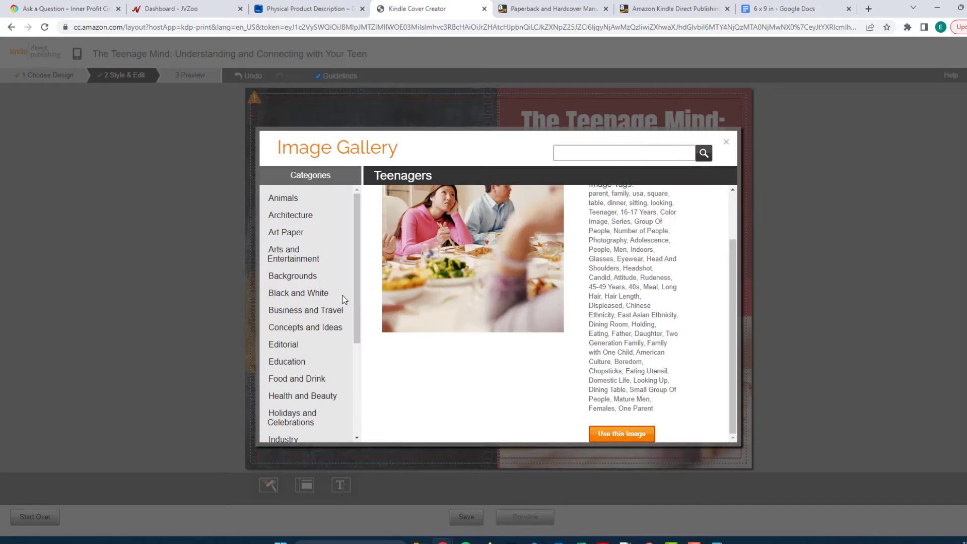
left_click(302, 234)
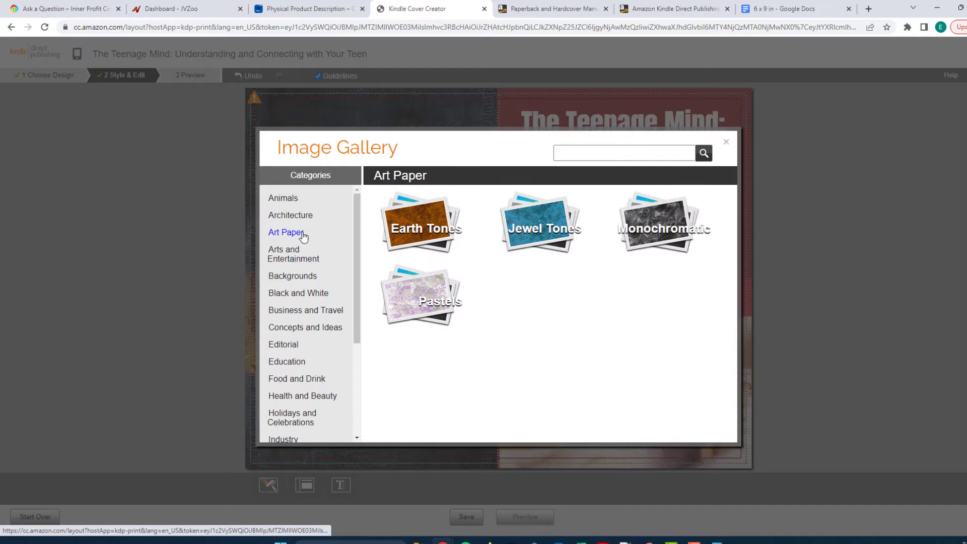
left_click(421, 220)
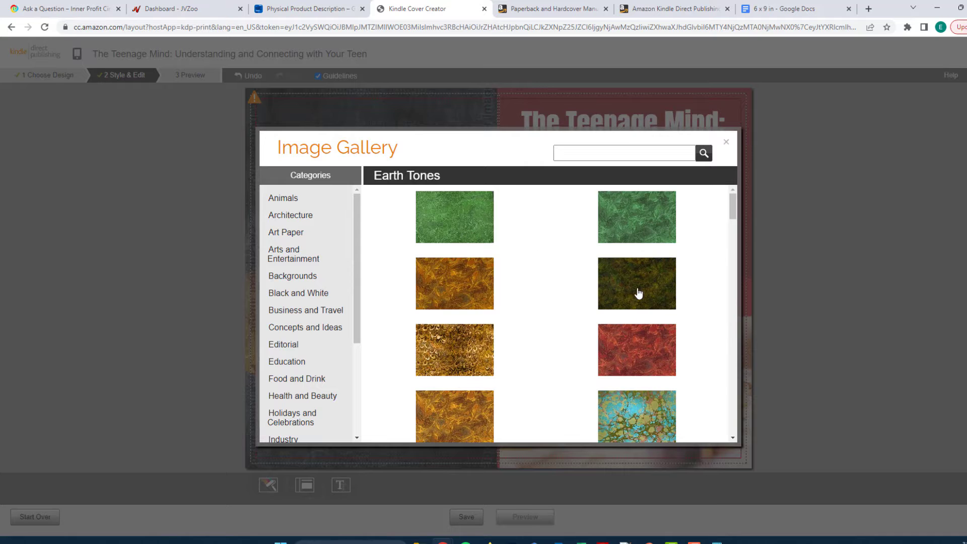
scroll(636, 274, "down", 2)
left_click(633, 243)
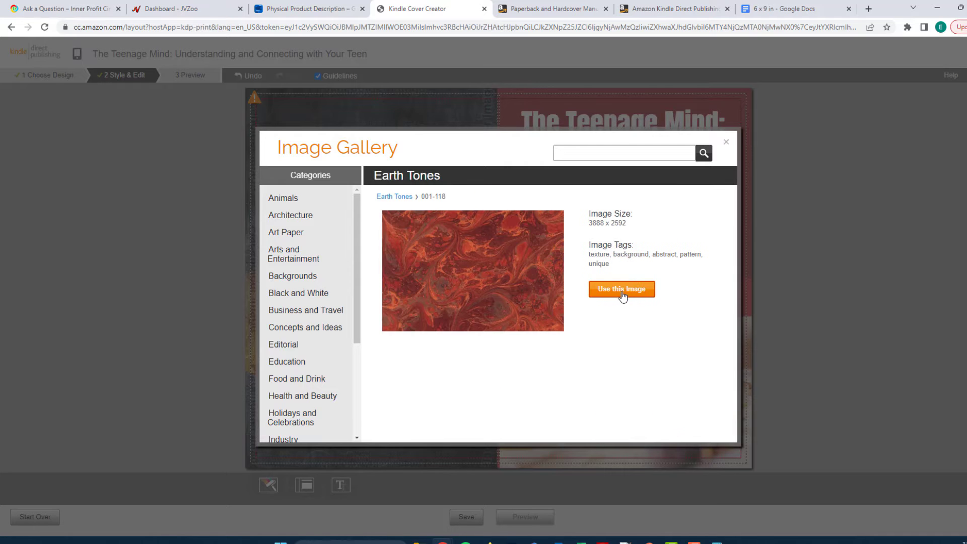
left_click(593, 293)
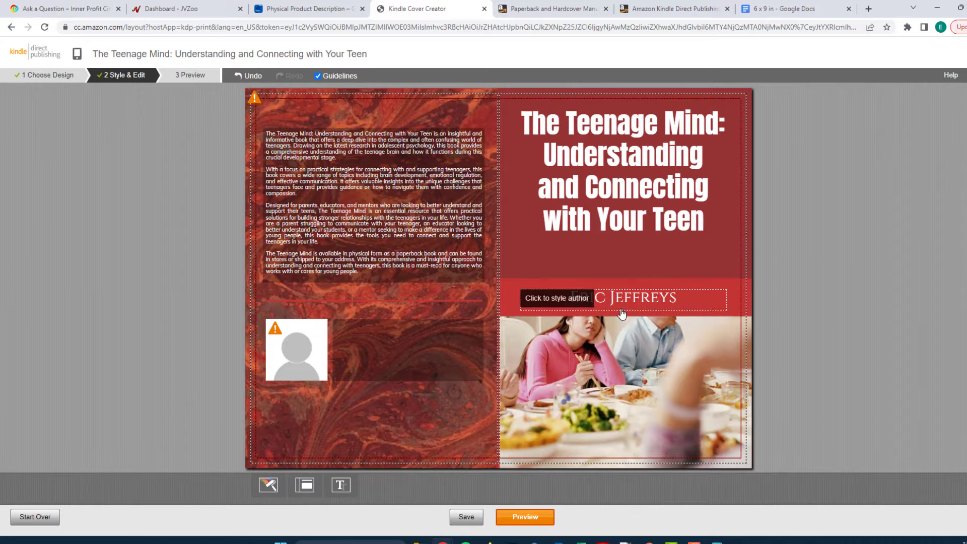
Move the dinner table photo on the front cover slightly down within its frame, so more of the two faces shows.
left_click(610, 252)
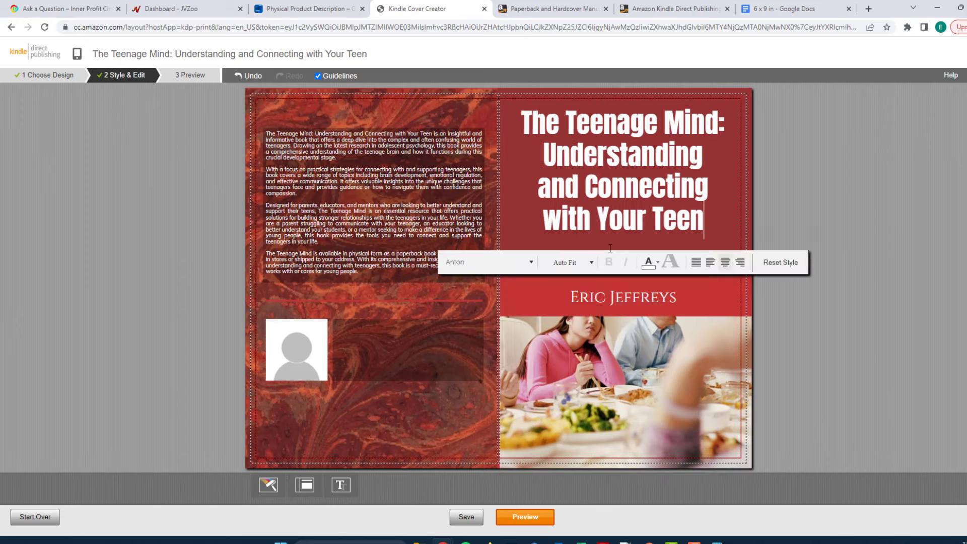
left_click(570, 367)
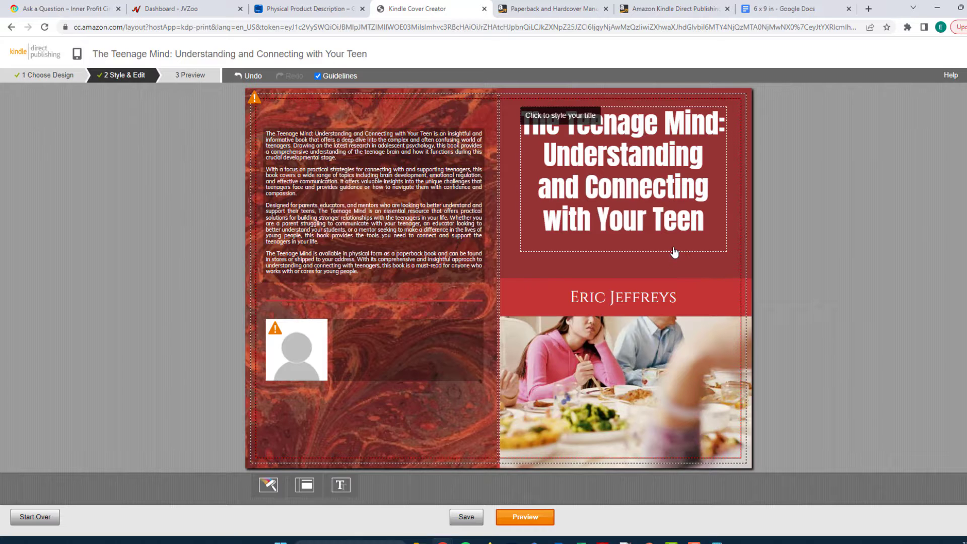
left_click(647, 405)
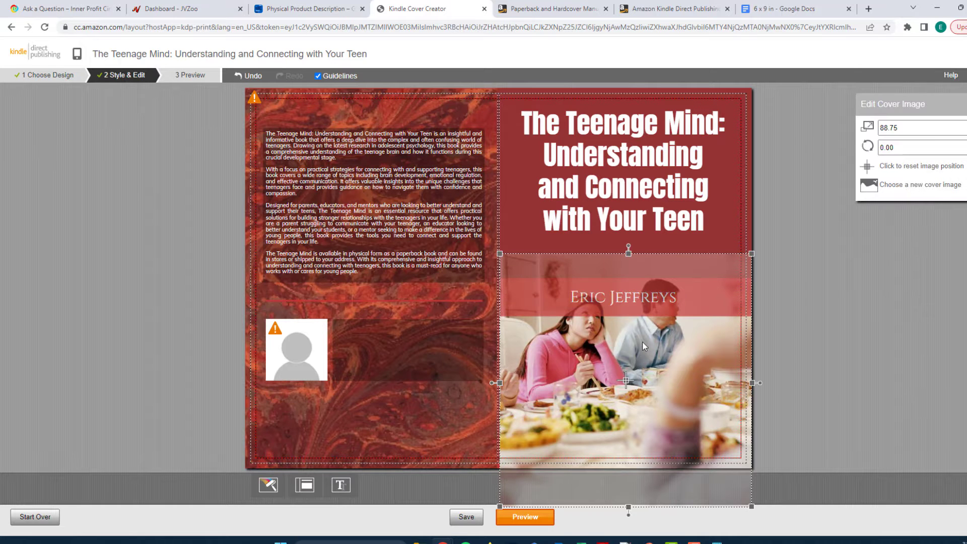
left_click_drag(640, 343, 642, 359)
left_click(842, 337)
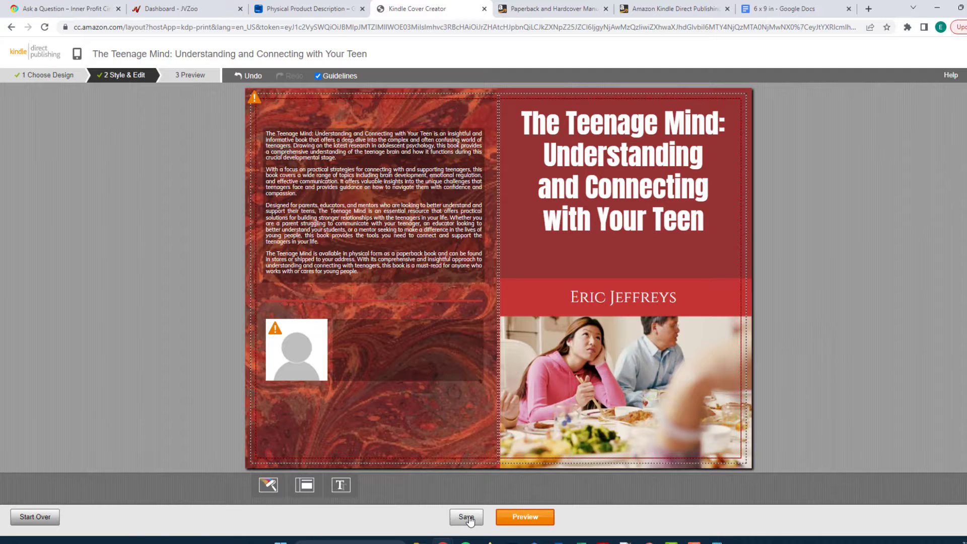
Preview the finished cover, then save and submit it to the paperback's content page.
left_click(534, 518)
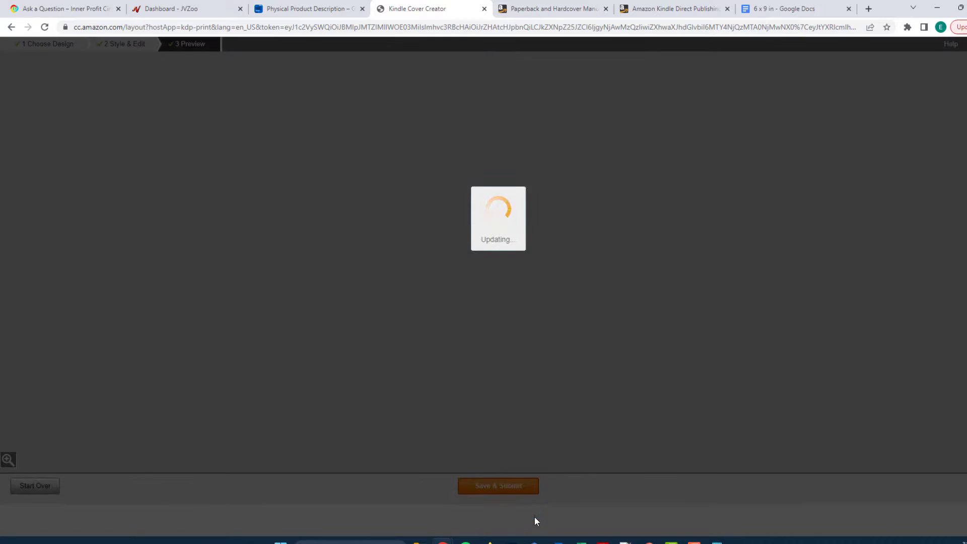
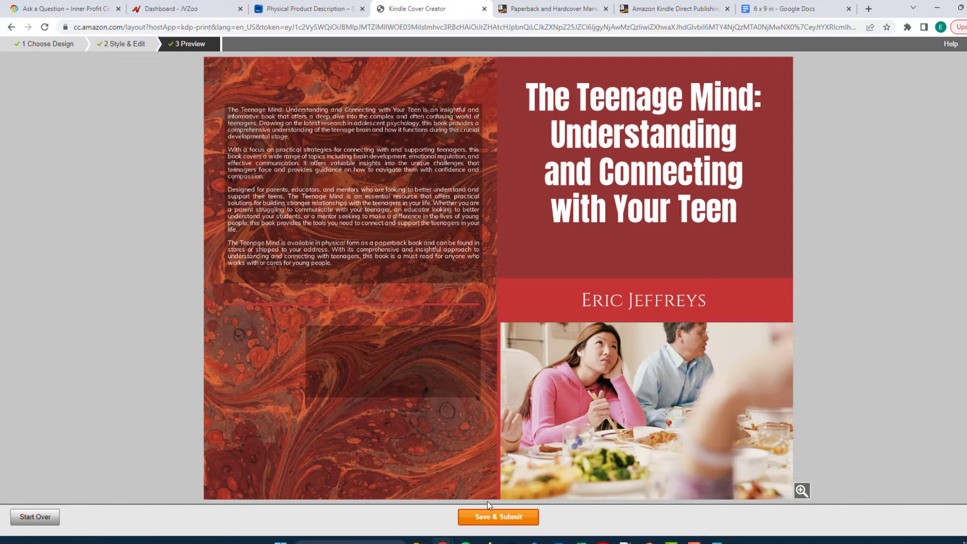
left_click(501, 514)
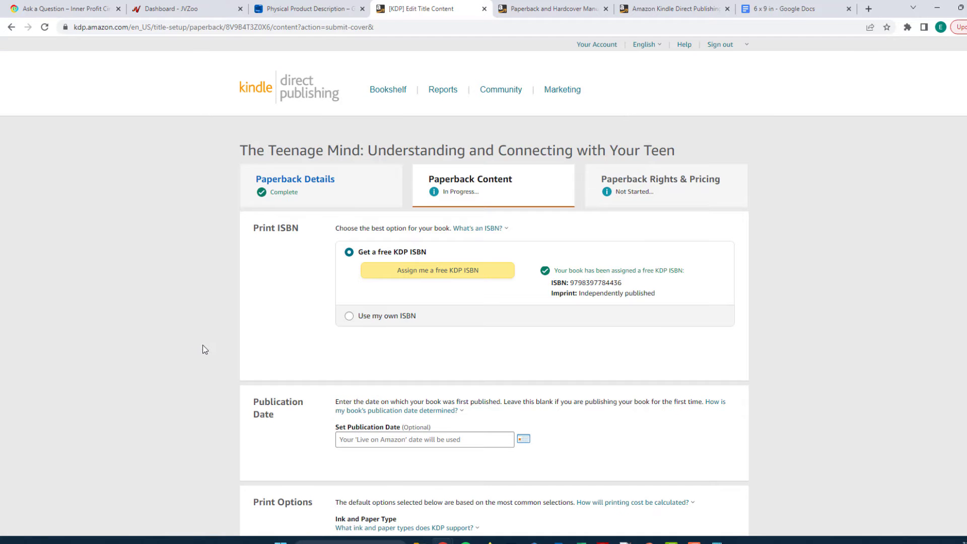
Launch the print previewer for the paperback with its uploaded manuscript and cover.
scroll(780, 358, "down", 4)
scroll(779, 367, "down", 11)
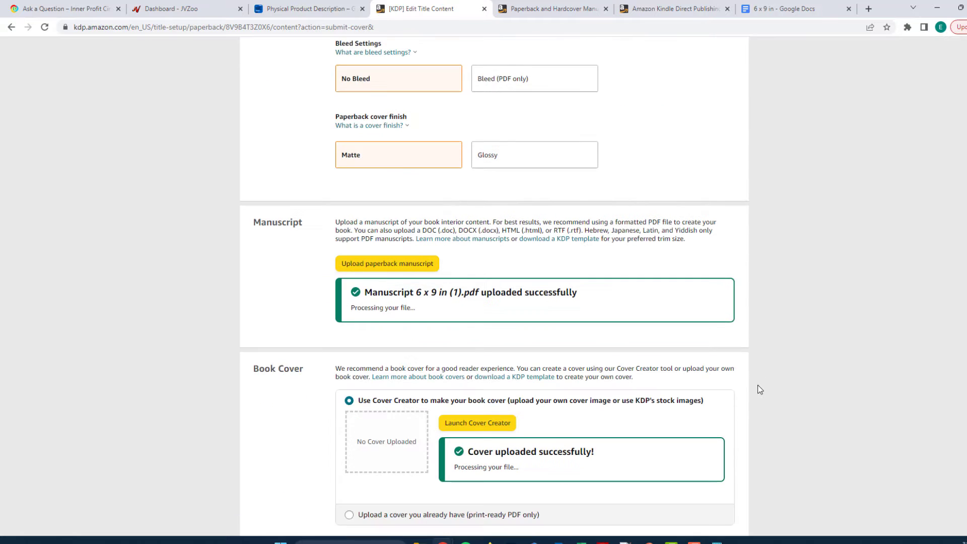
scroll(756, 389, "down", 6)
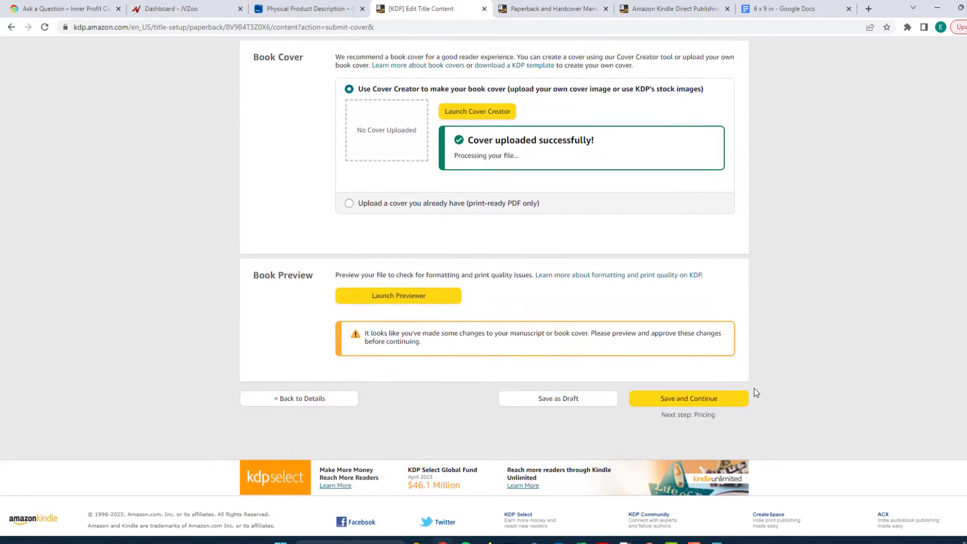
scroll(755, 390, "up", 2)
left_click(400, 401)
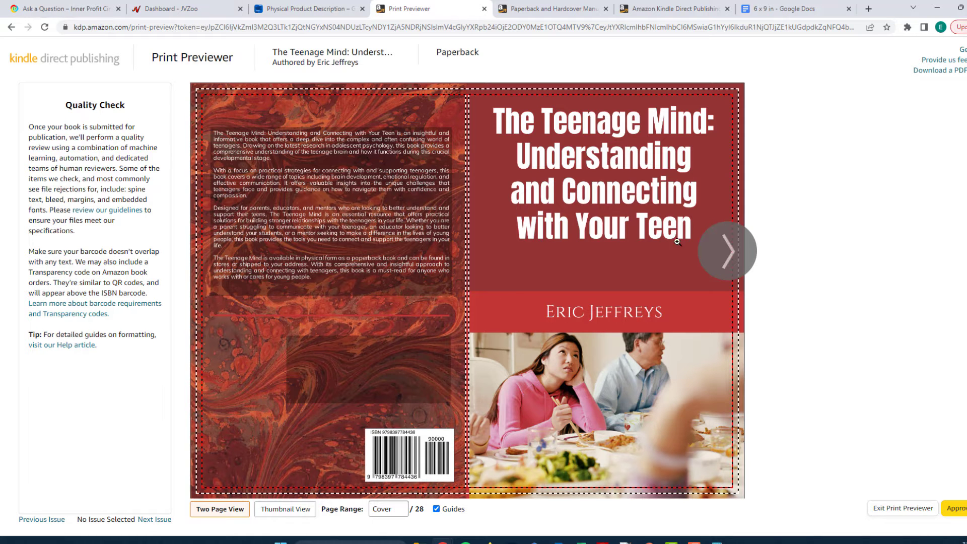
Page through the whole book in the print previewer from the cover to page 28, and approve it.
left_click(728, 251)
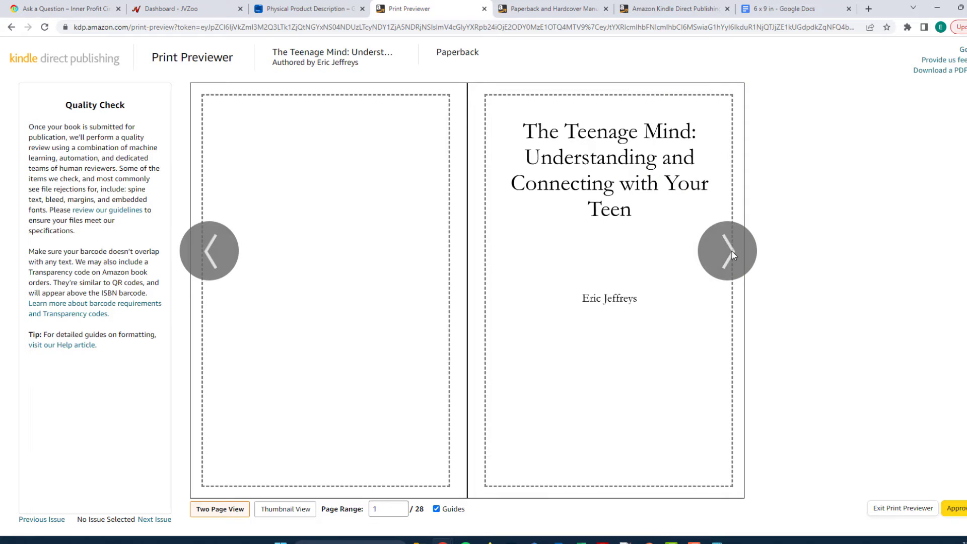
left_click(733, 252)
left_click(733, 252)
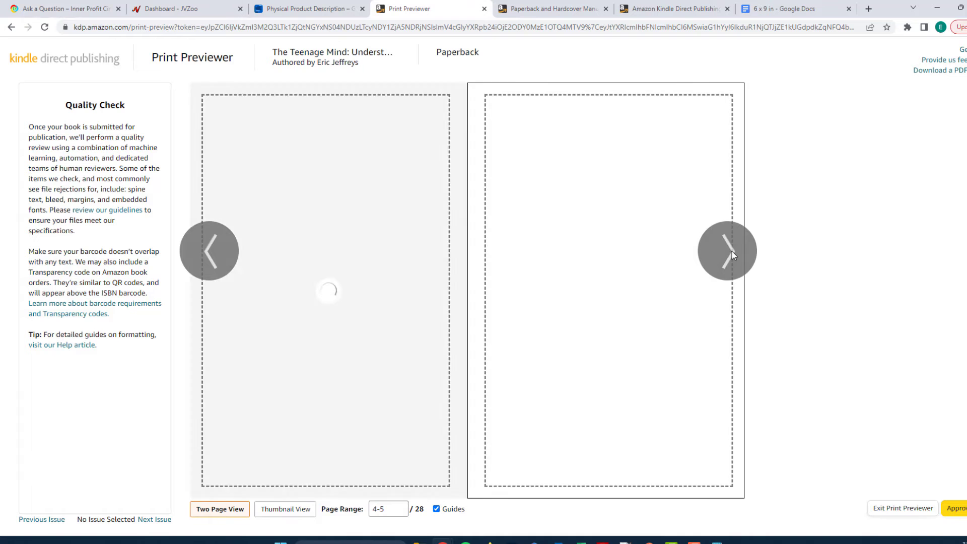
left_click(733, 252)
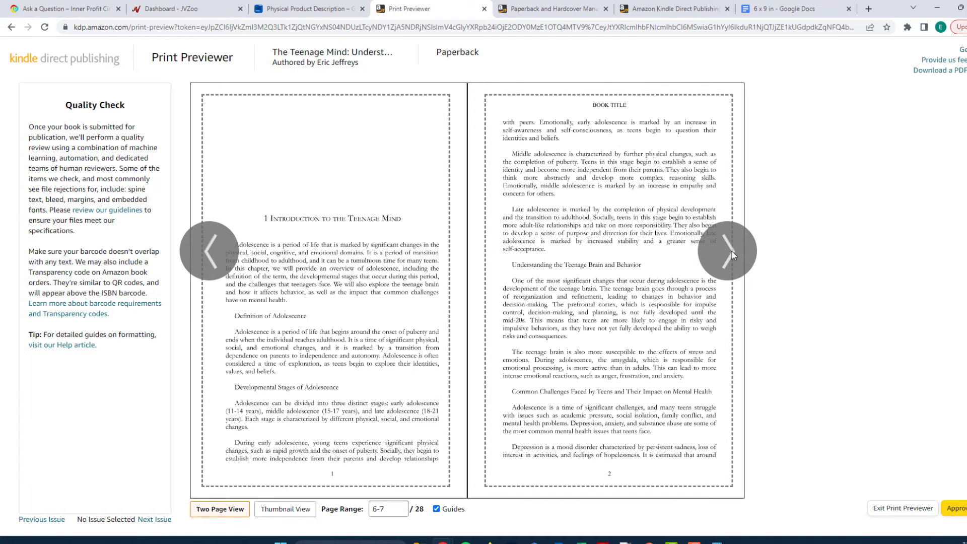
left_click(733, 252)
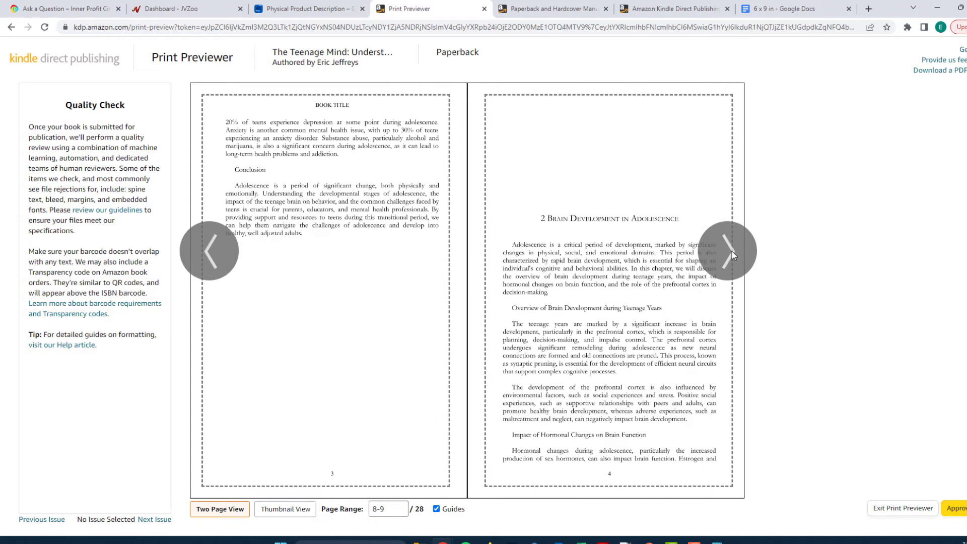
left_click(733, 252)
left_click(733, 252)
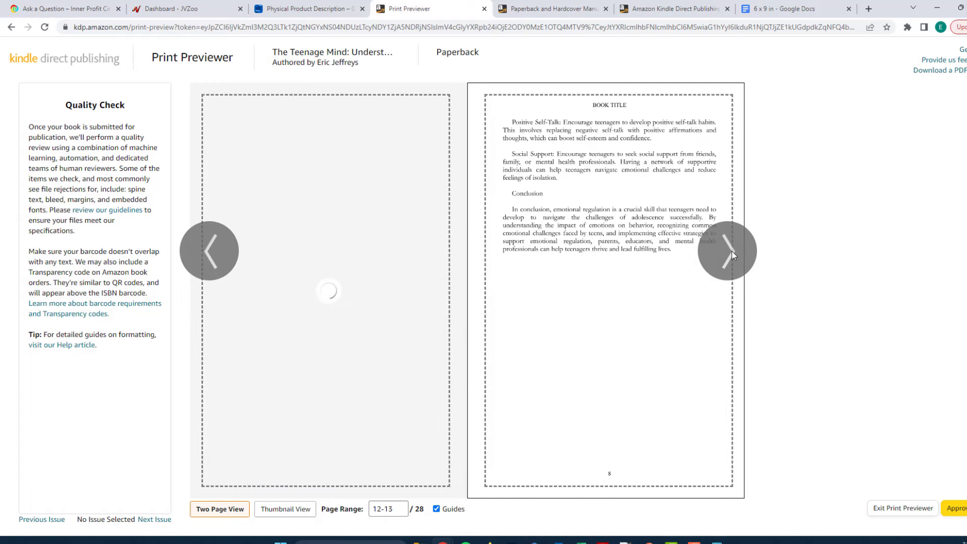
left_click(733, 251)
left_click(733, 251)
left_click(732, 252)
left_click(732, 252)
left_click(732, 252)
left_click(733, 251)
left_click(732, 252)
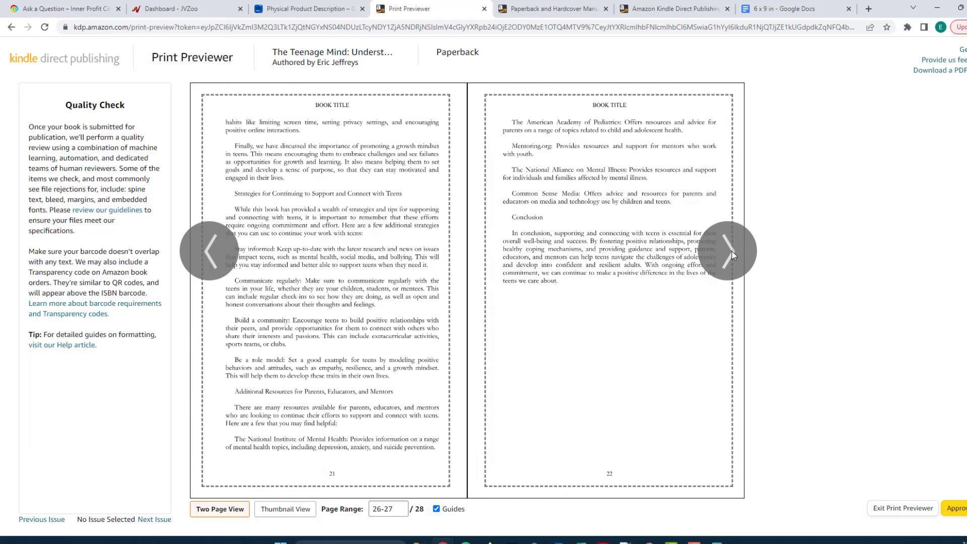
left_click(733, 252)
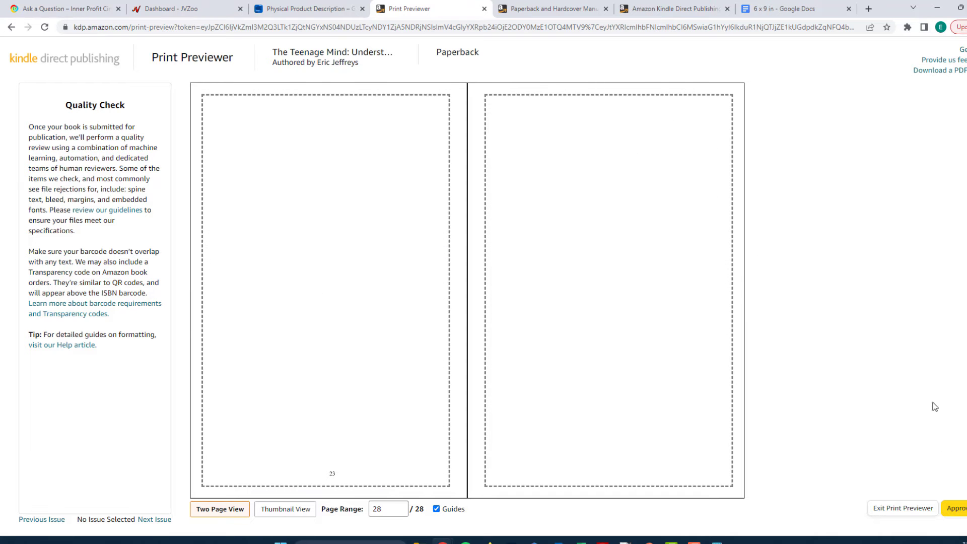
left_click(961, 503)
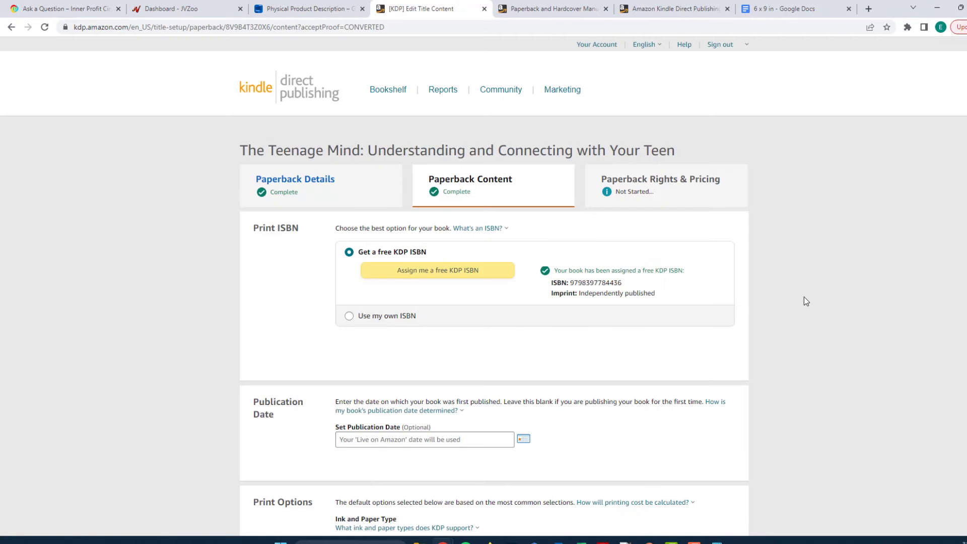
Review the paperback content page, from the ISBN and print options to the manuscript, cover and printing cost summary.
scroll(800, 317, "down", 2)
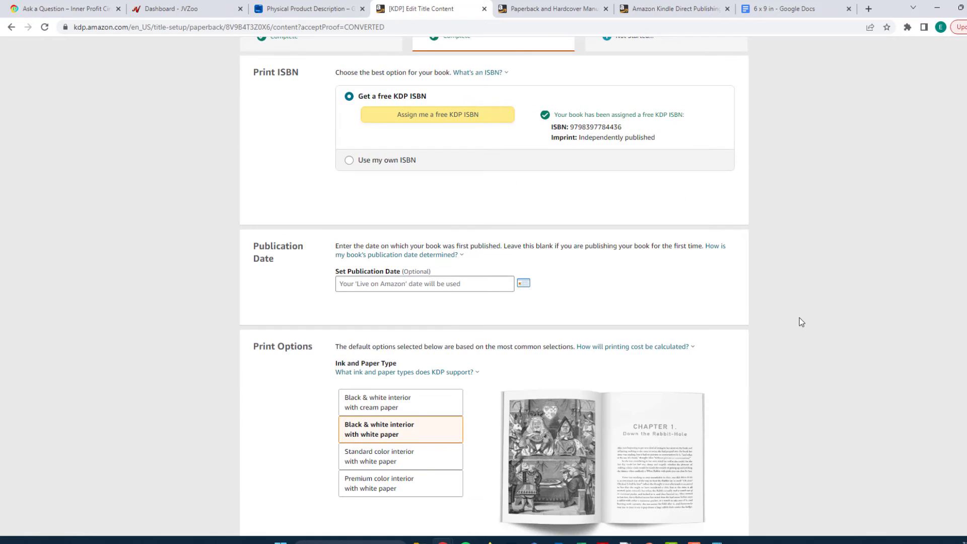
scroll(791, 325, "down", 3)
scroll(772, 346, "down", 3)
scroll(772, 347, "up", 5)
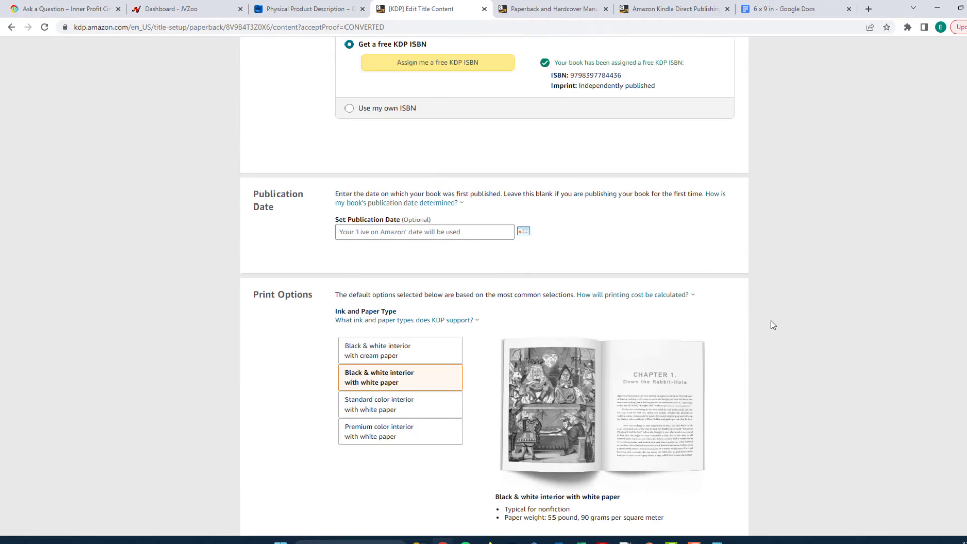
scroll(772, 326, "up", 4)
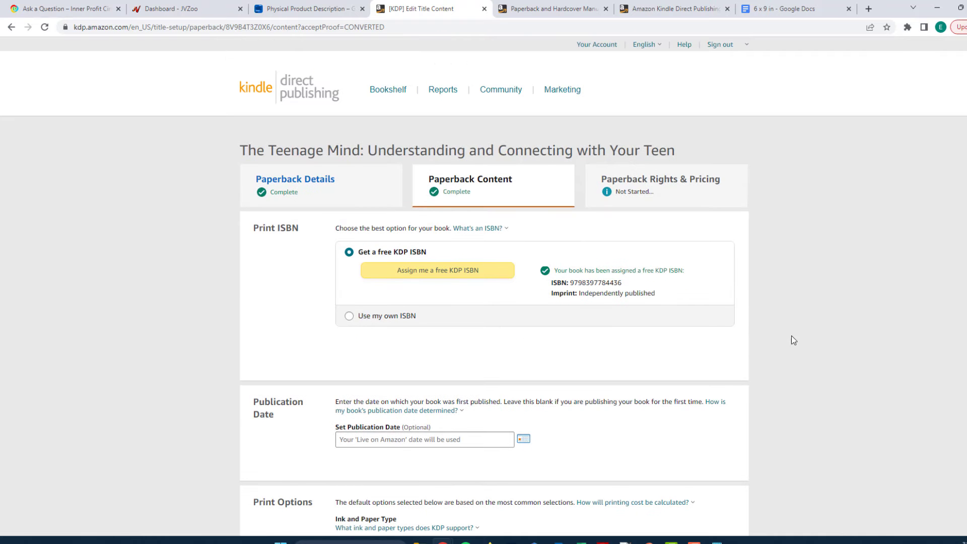
scroll(793, 339, "down", 10)
scroll(769, 455, "down", 7)
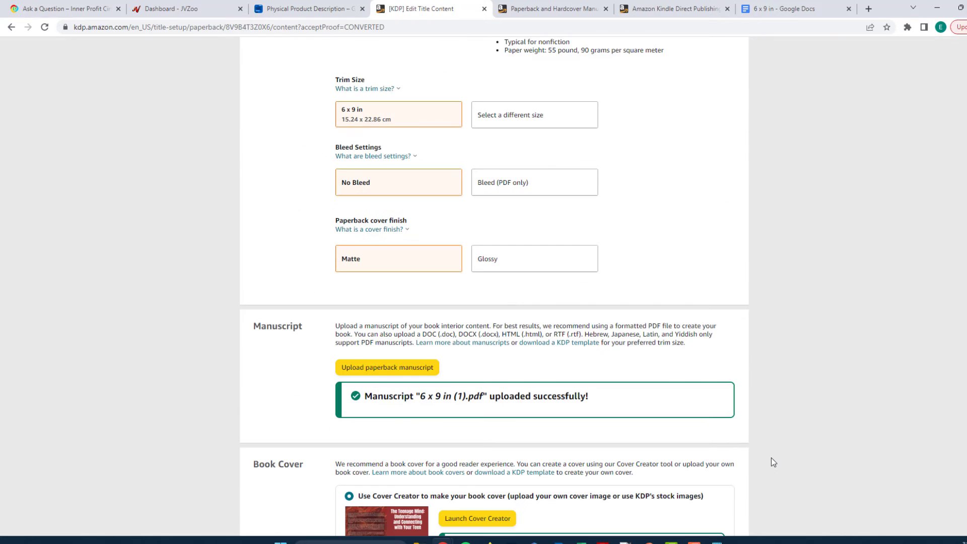
scroll(767, 445, "down", 2)
scroll(766, 445, "up", 5)
scroll(766, 446, "down", 6)
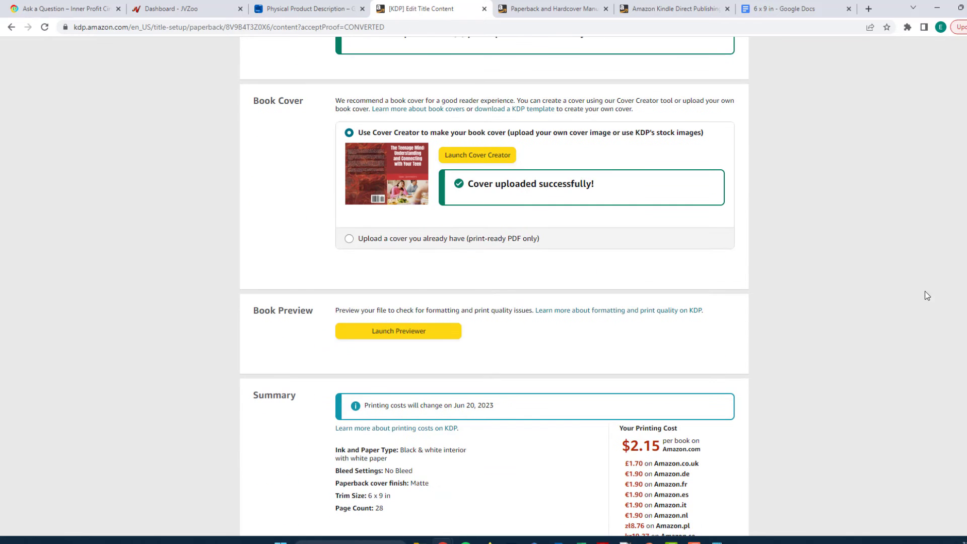
scroll(891, 328, "down", 4)
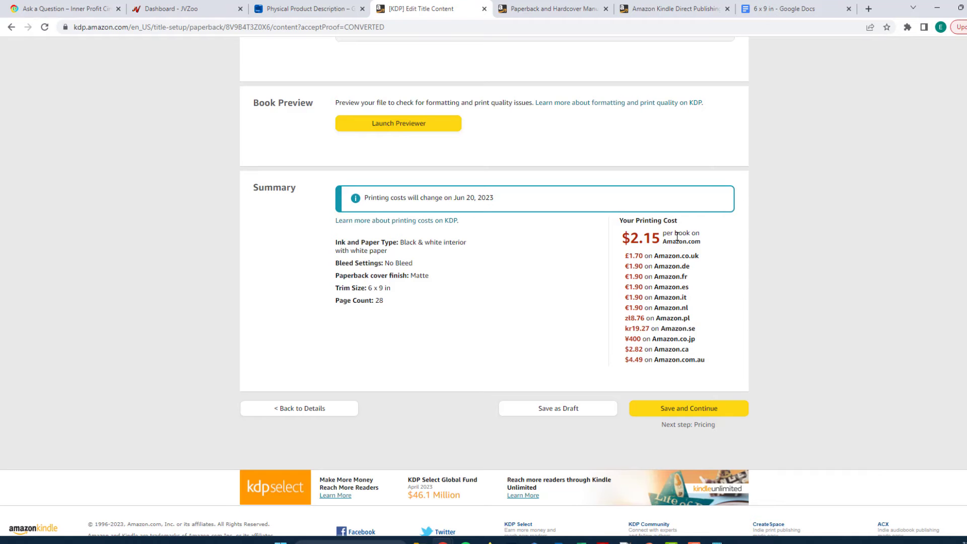
scroll(806, 337, "up", 6)
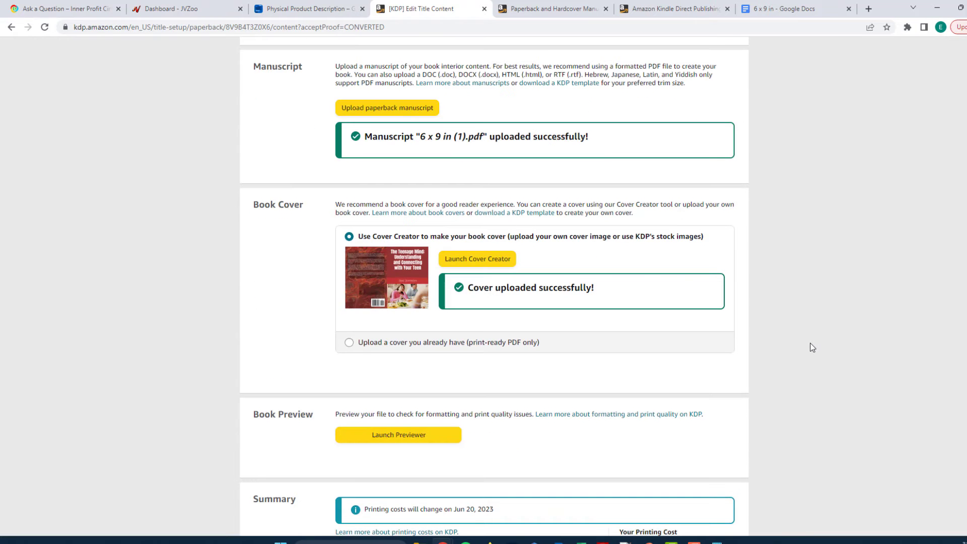
Save the paperback content, continue to pricing, and enable Expanded Distribution for all offered marketplaces.
scroll(808, 348, "down", 5)
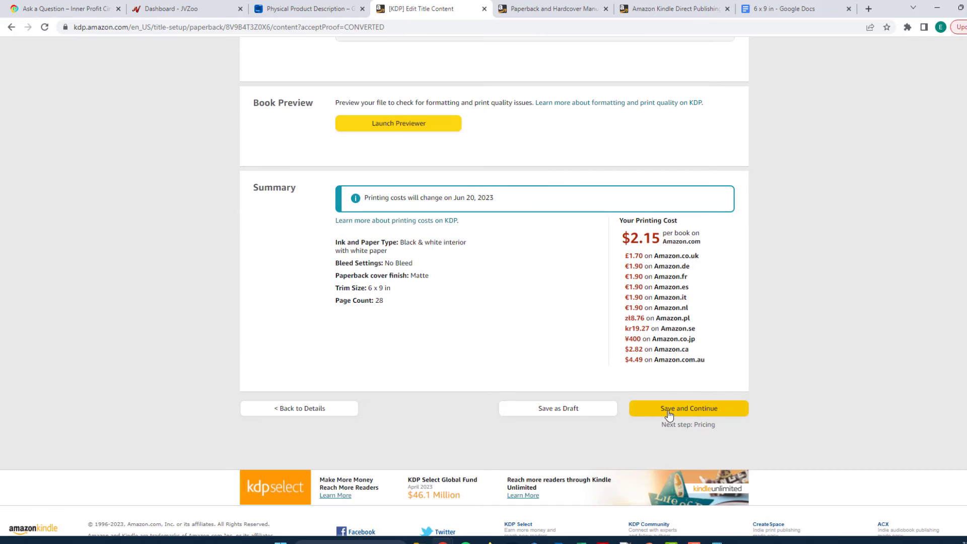
left_click(685, 413)
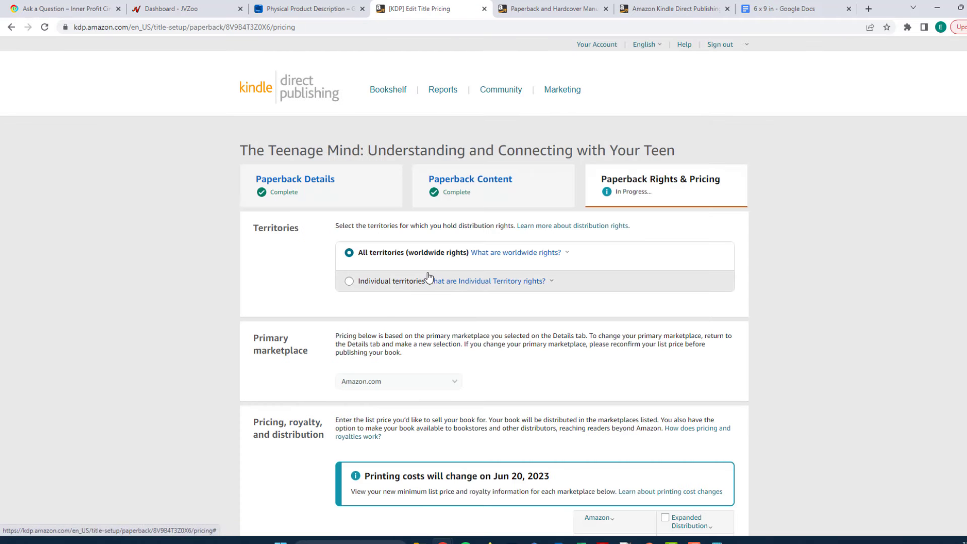
scroll(428, 281, "down", 5)
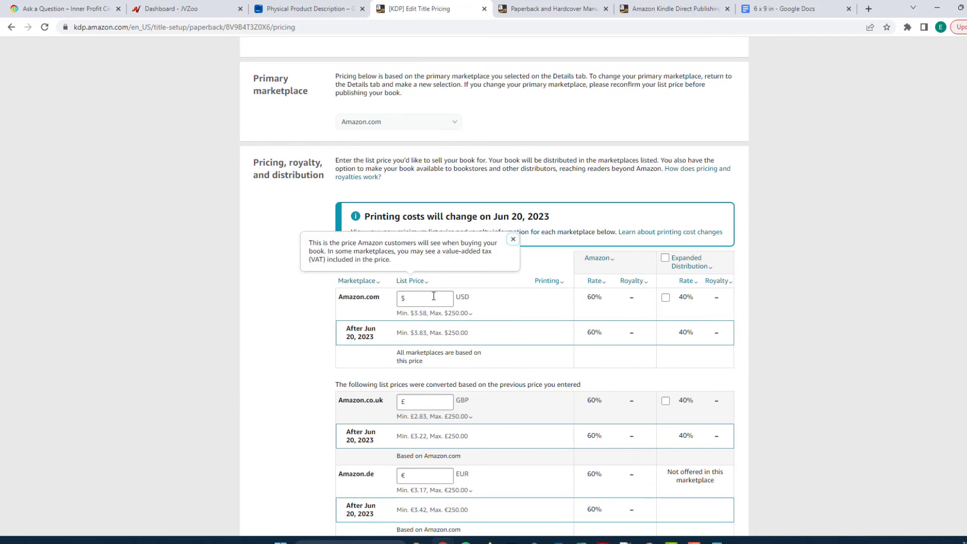
left_click(666, 258)
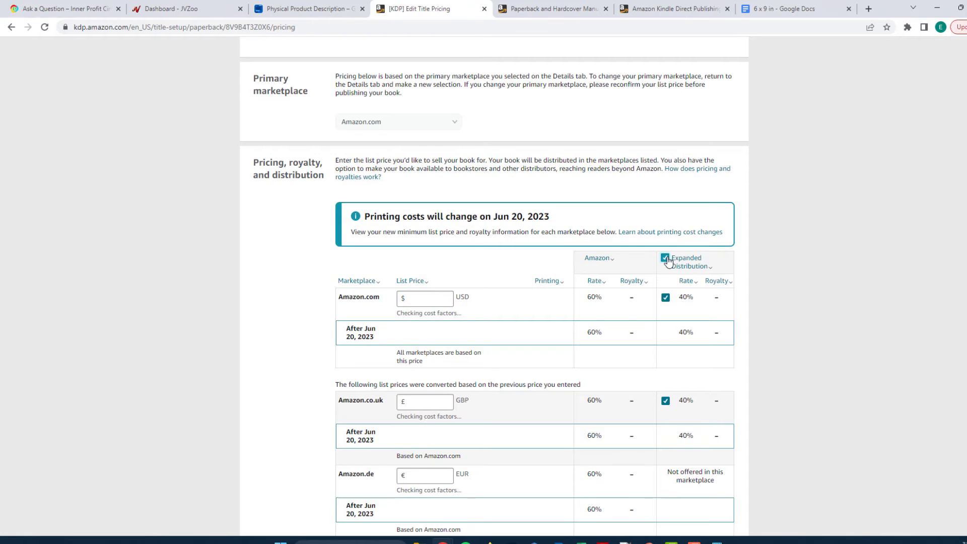
Check the note on the Amazon.com minimum list price, and set the Amazon.com list price to 5.99 USD.
left_click(427, 301)
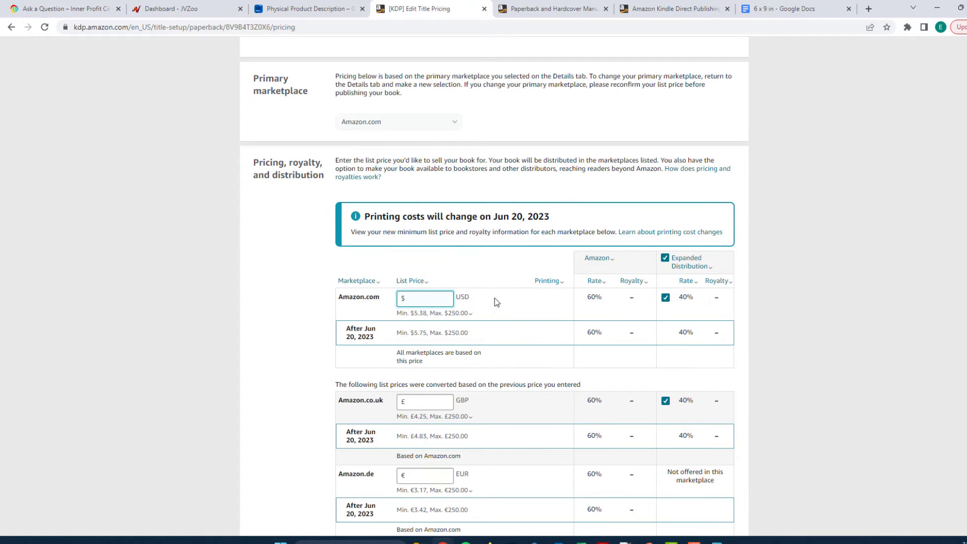
left_click(422, 319)
left_click(417, 313)
left_click(418, 313)
left_click(419, 314)
left_click(418, 314)
left_click(419, 313)
left_click(418, 313)
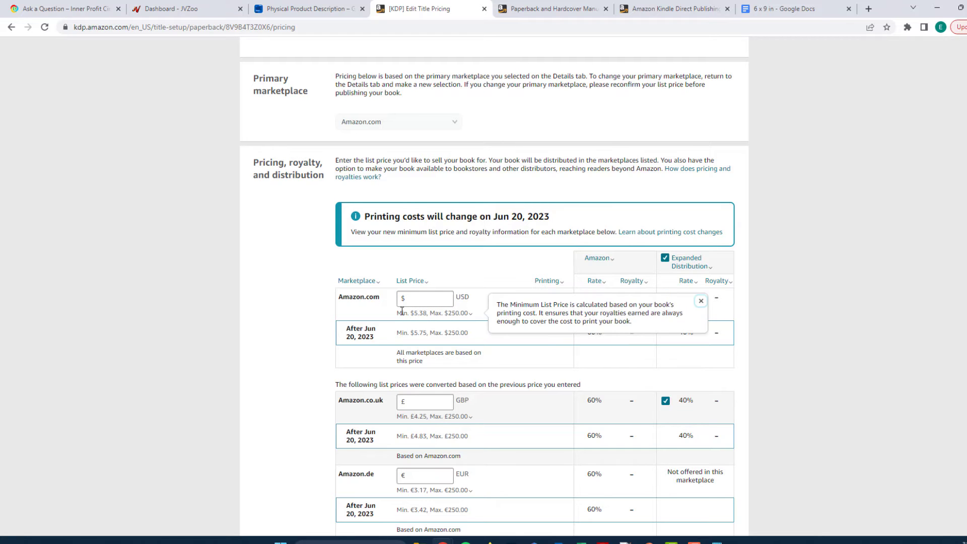
left_click(448, 262)
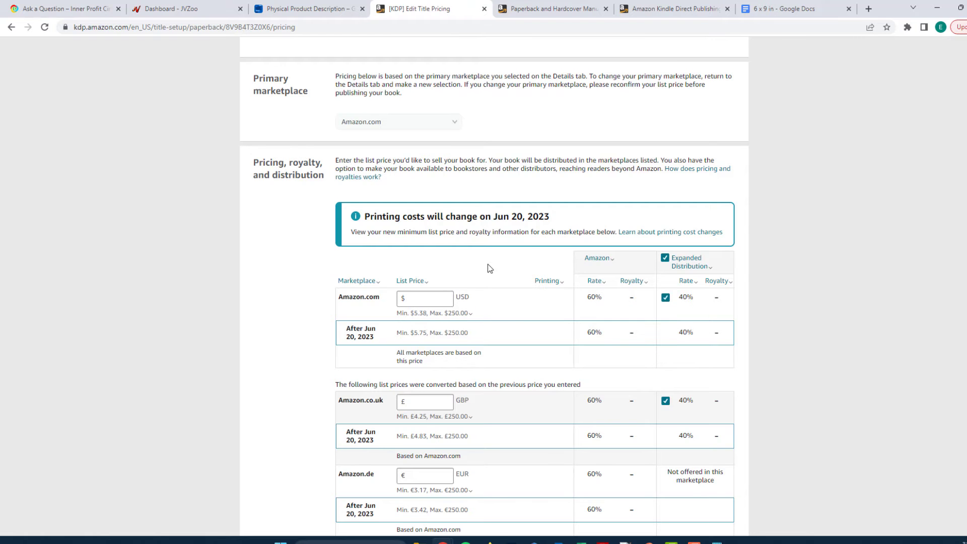
left_click(431, 297)
type("5.99")
left_click(791, 257)
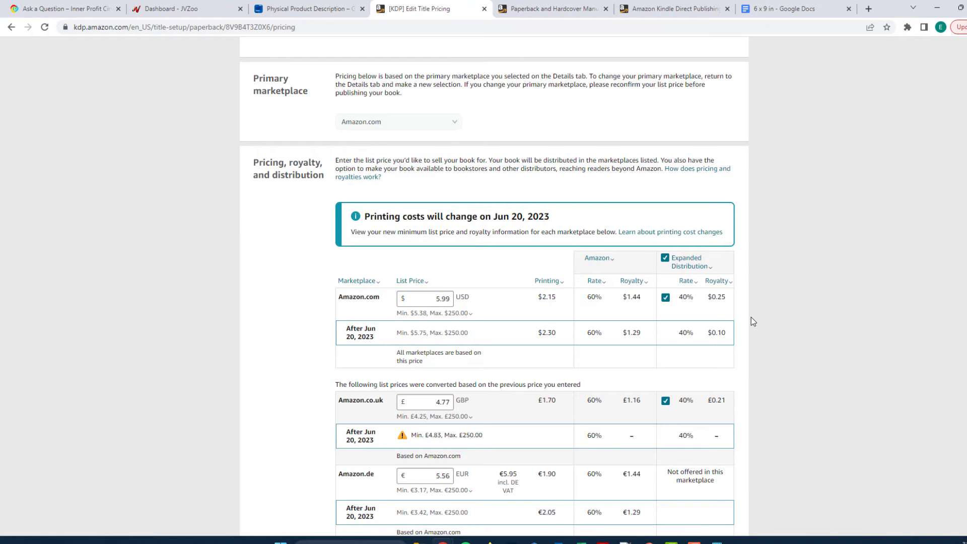
Review the converted marketplace prices, and set the Amazon.co.uk list price to 4.99 GBP.
scroll(782, 364, "down", 2)
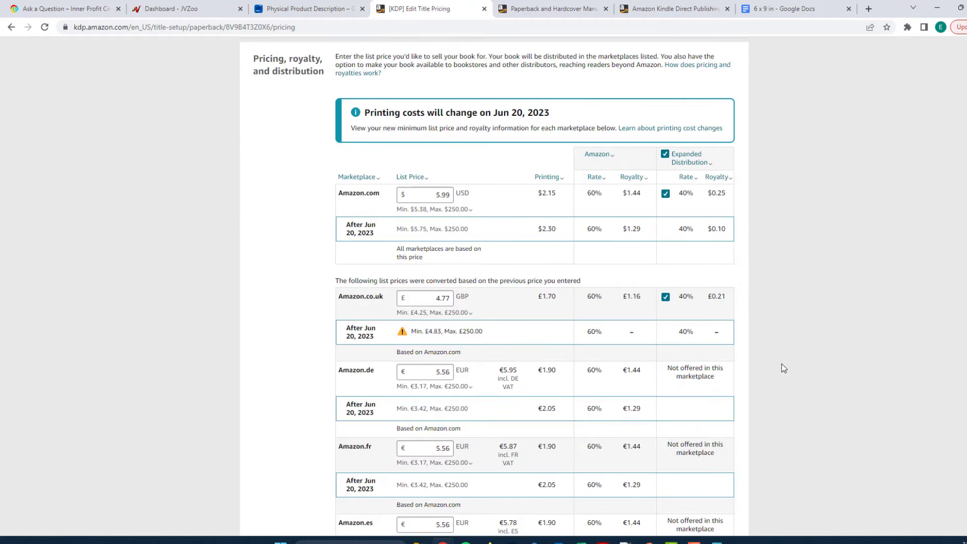
scroll(772, 325, "down", 2)
scroll(839, 327, "down", 4)
scroll(837, 339, "up", 4)
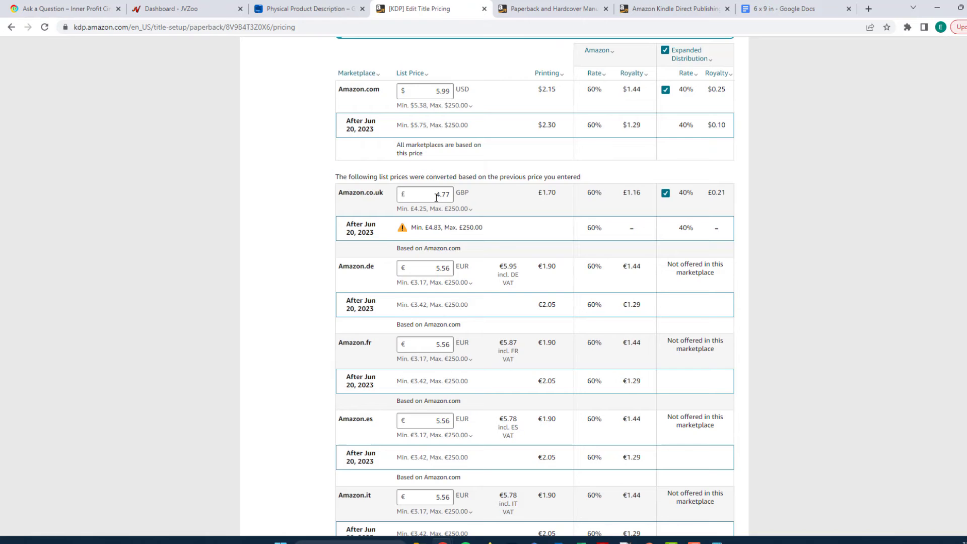
scroll(448, 212, "up", 1)
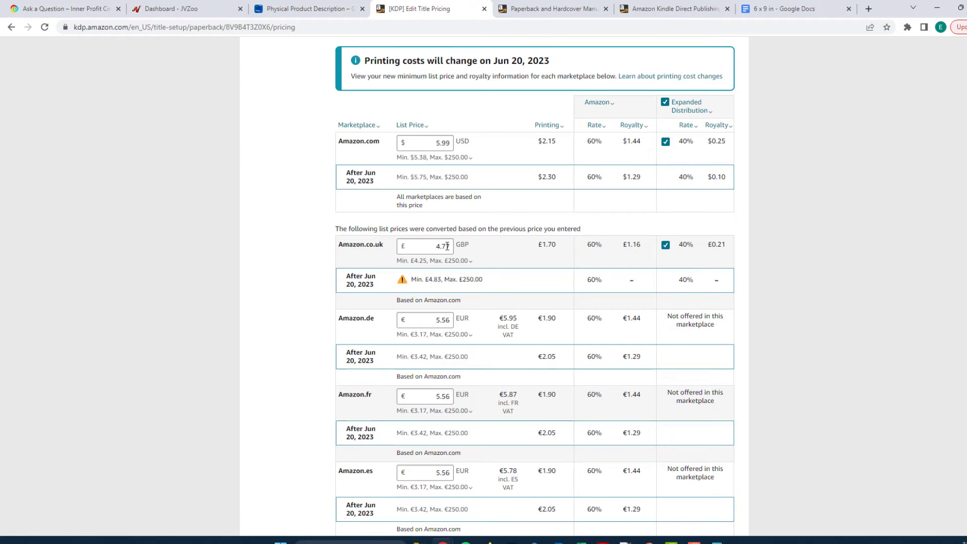
left_click_drag(449, 247, 441, 246)
type("99")
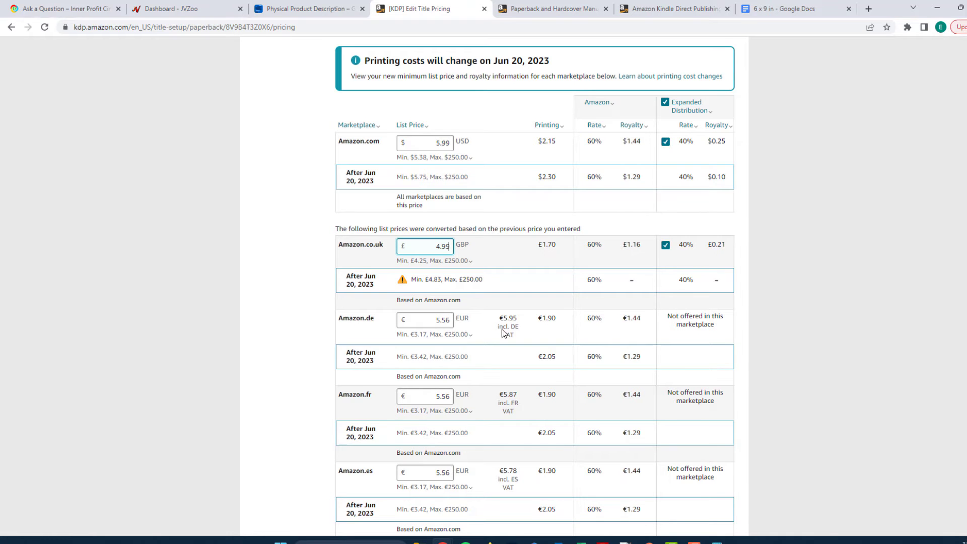
left_click(471, 338)
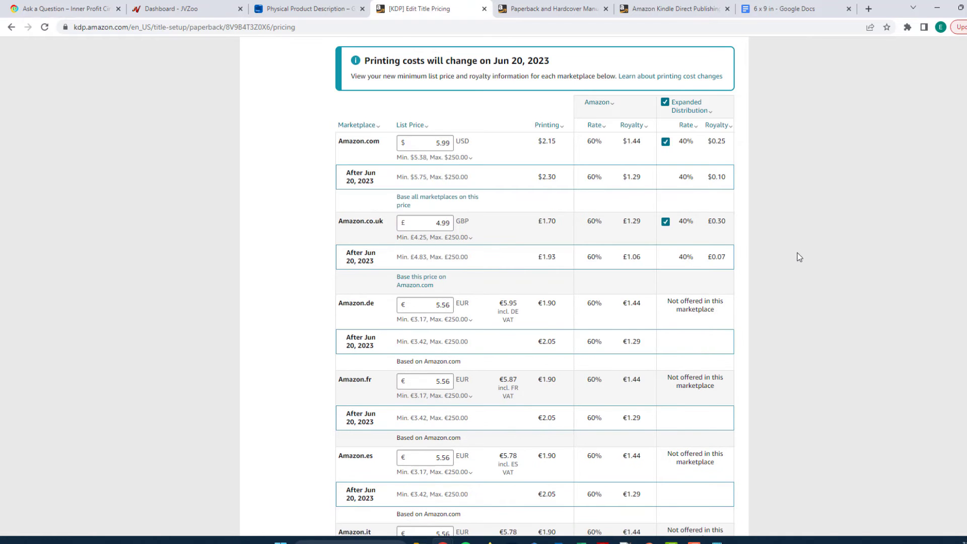
Publish the paperback book from the end of the pricing page, and dismiss the submission confirmation.
scroll(767, 352, "down", 15)
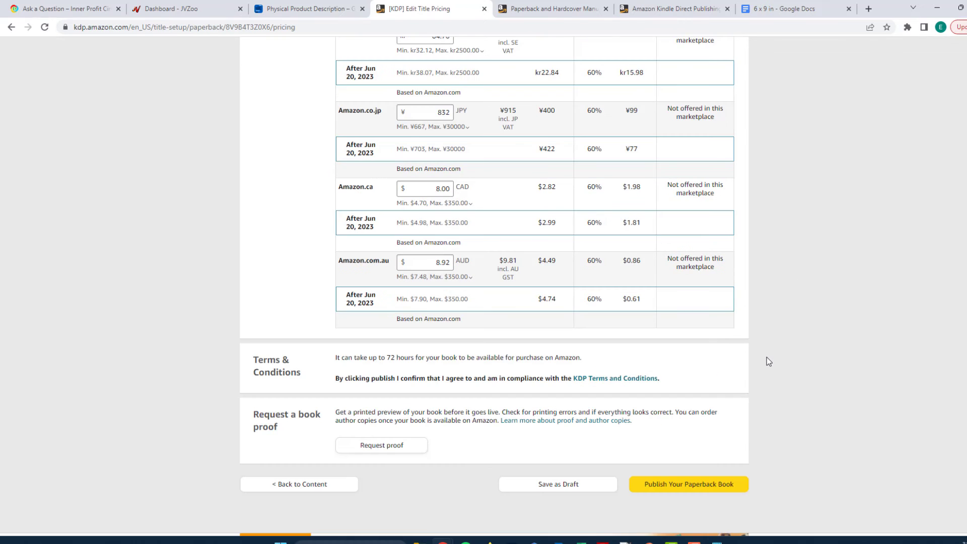
scroll(435, 332, "down", 3)
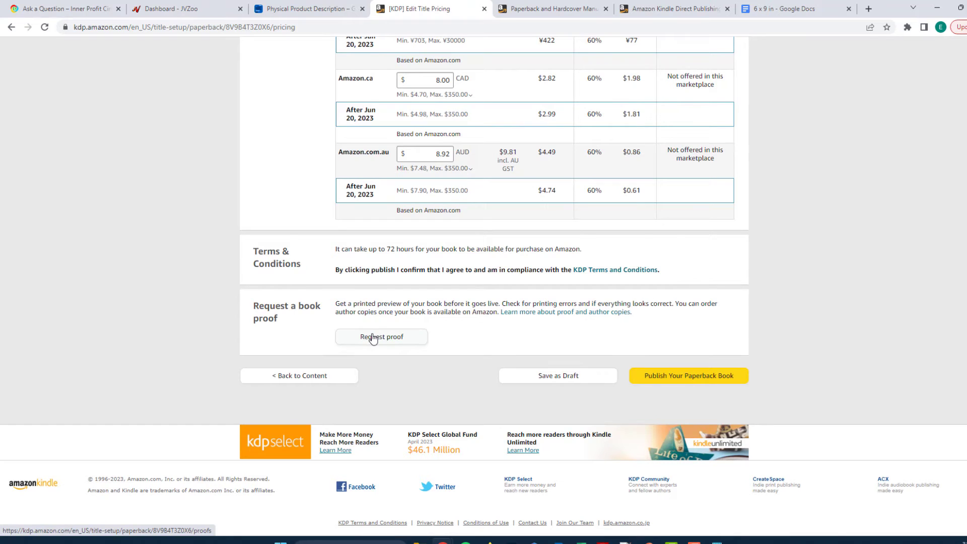
left_click(690, 376)
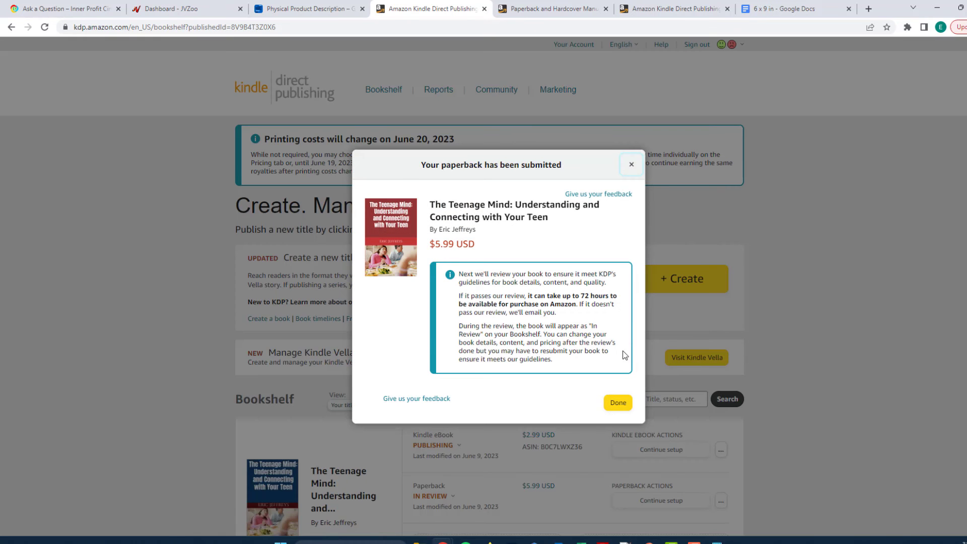
left_click(619, 403)
Examine the Kindle eBook and paperback entries of The Teenage Mind on the bookshelf.
scroll(849, 275, "down", 4)
scroll(844, 281, "down", 1)
scroll(842, 281, "up", 2)
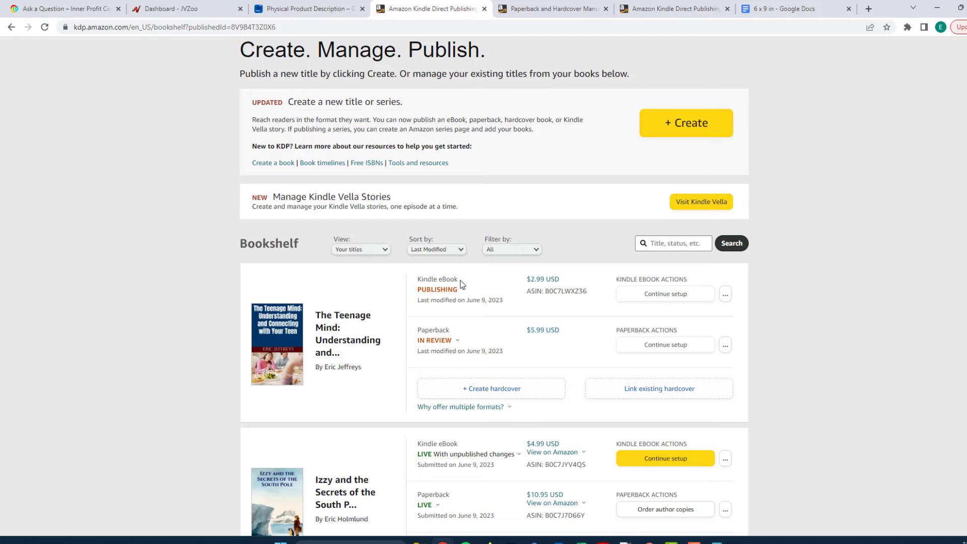
mouse_move(444, 280)
scroll(432, 284, "down", 1)
mouse_move(423, 238)
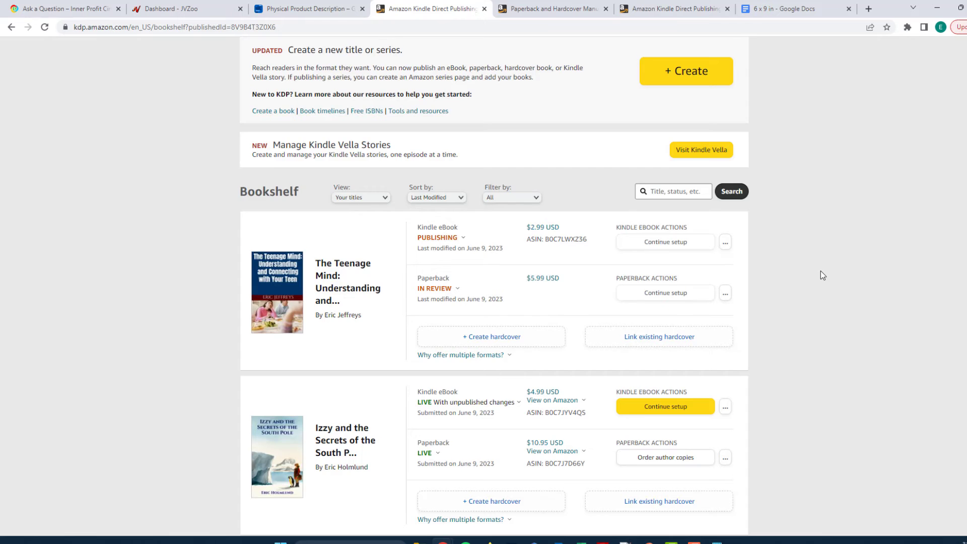
scroll(821, 271, "down", 2)
scroll(814, 272, "up", 2)
scroll(815, 277, "up", 1)
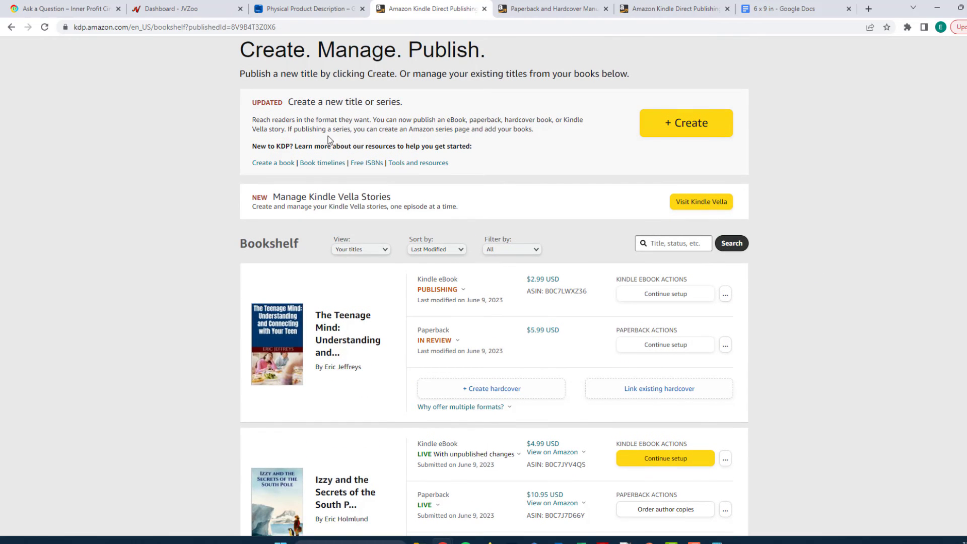
scroll(371, 190, "up", 3)
Reload the bookshelf, and read the status explanations for The Teenage Mind's Kindle eBook and paperback.
left_click(384, 89)
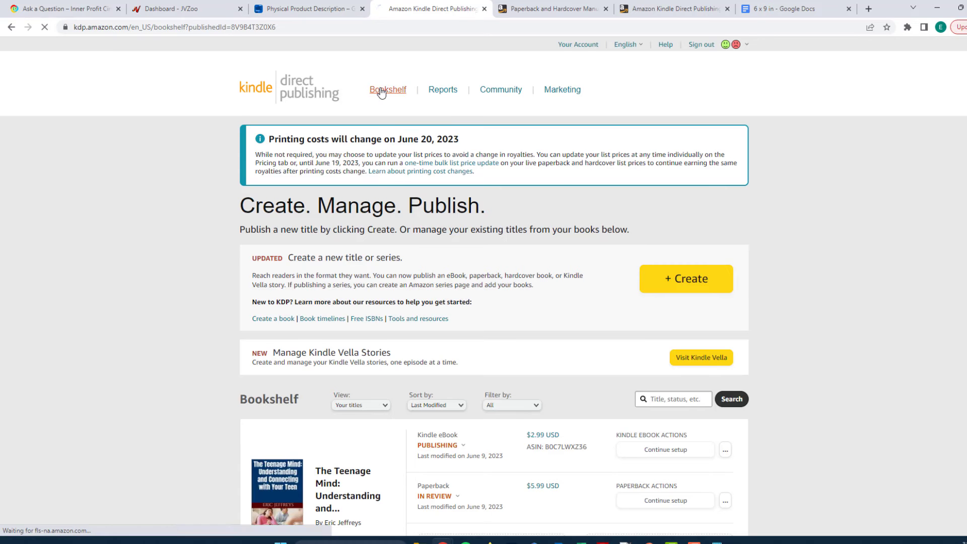
scroll(219, 247, "down", 3)
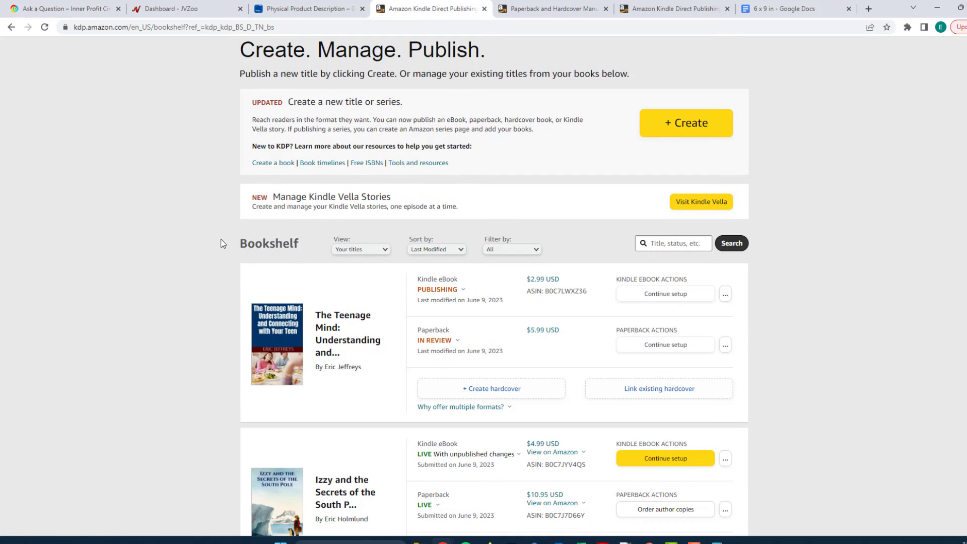
scroll(217, 251, "down", 4)
scroll(218, 250, "up", 3)
scroll(219, 250, "up", 2)
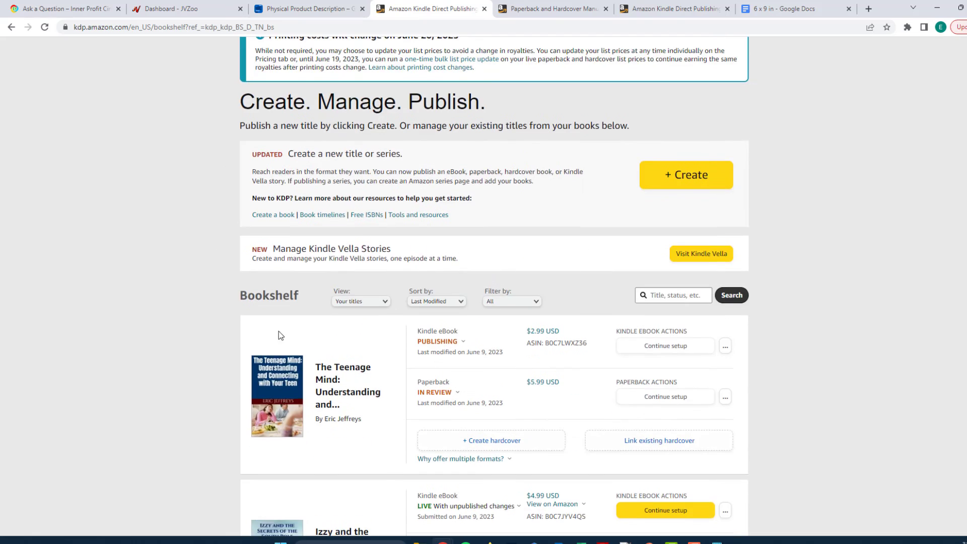
left_click(457, 342)
left_click(257, 313)
scroll(858, 403, "down", 2)
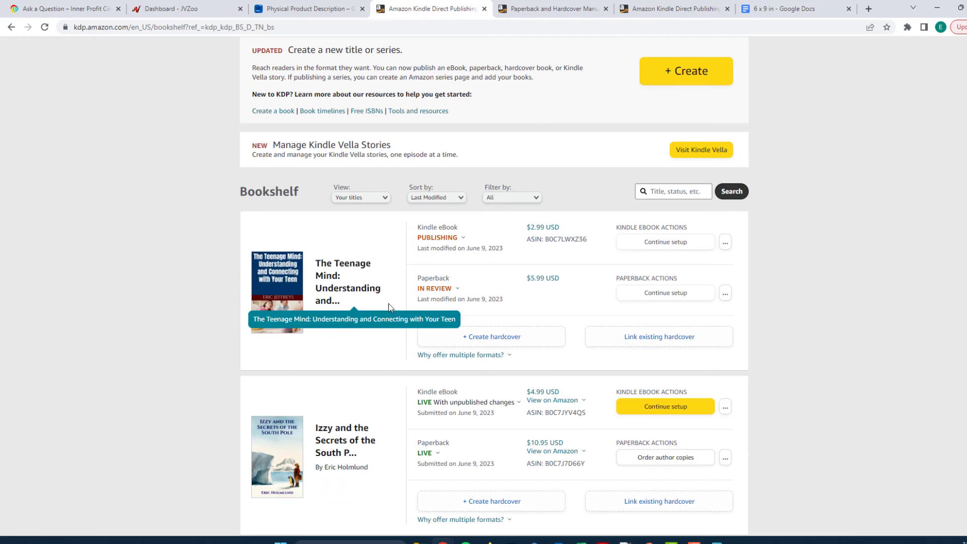
left_click(462, 239)
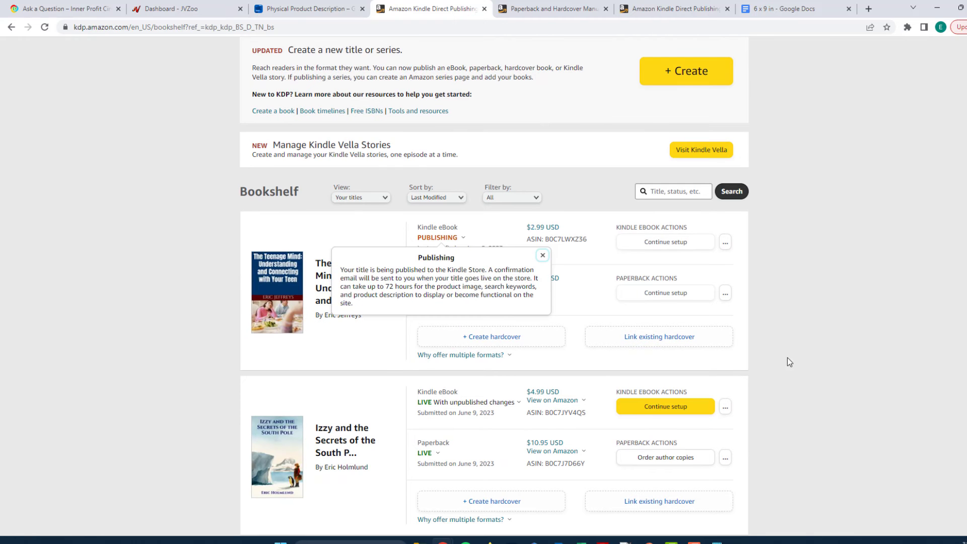
left_click(720, 374)
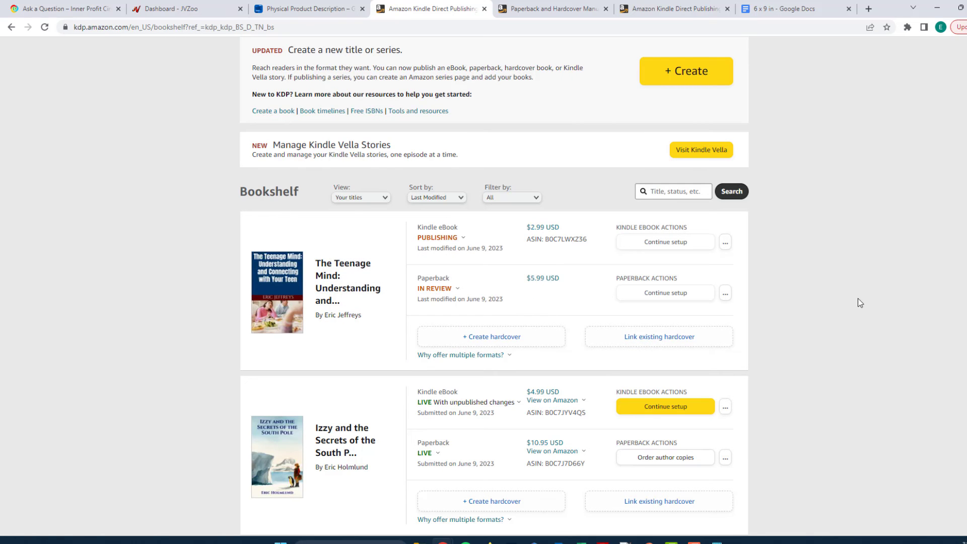
left_click(462, 238)
left_click(556, 287)
left_click(453, 287)
left_click(877, 367)
scroll(192, 229, "down", 3)
scroll(194, 233, "up", 3)
scroll(194, 243, "down", 2)
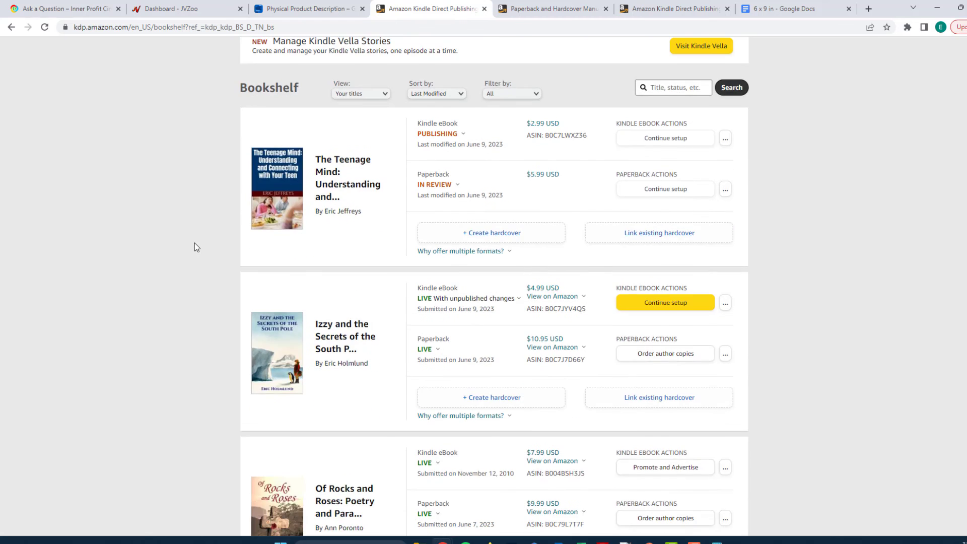
scroll(194, 246, "up", 3)
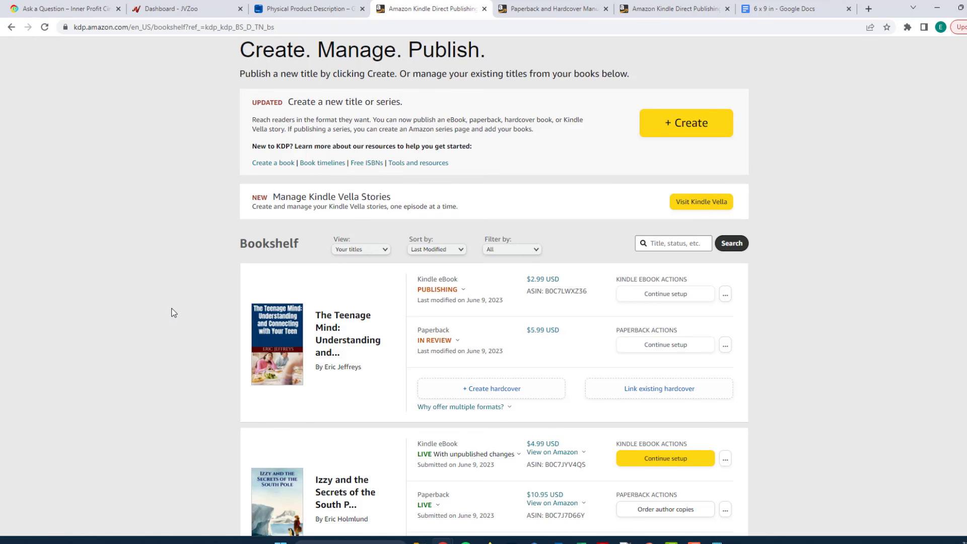
scroll(176, 310, "down", 1)
scroll(167, 316, "up", 2)
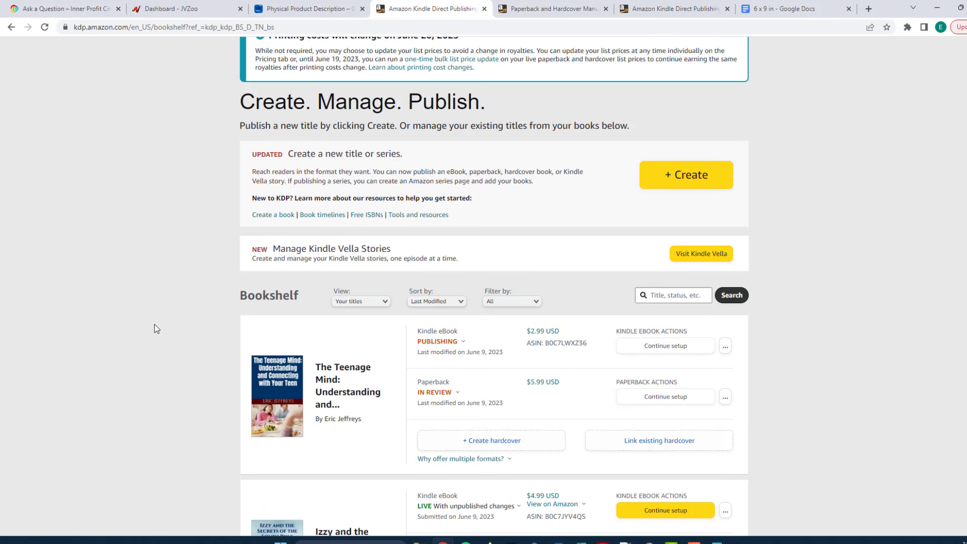
scroll(155, 328, "down", 2)
scroll(193, 267, "up", 2)
scroll(219, 292, "down", 1)
scroll(218, 296, "up", 1)
Switch to the Amazon store pages of The Teenage Mind, and view the Kindle edition listing and the paperback listing.
left_click(648, 541)
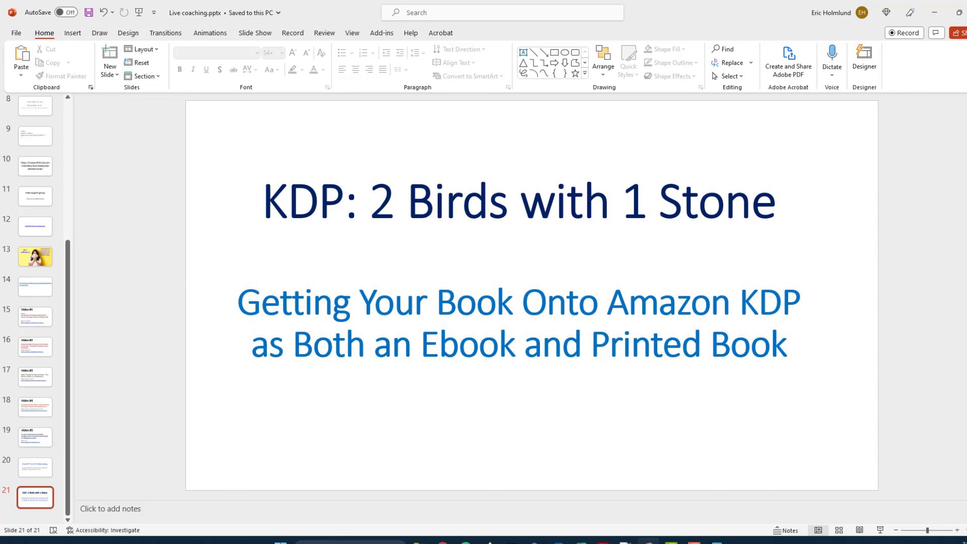
key("alt+Tab")
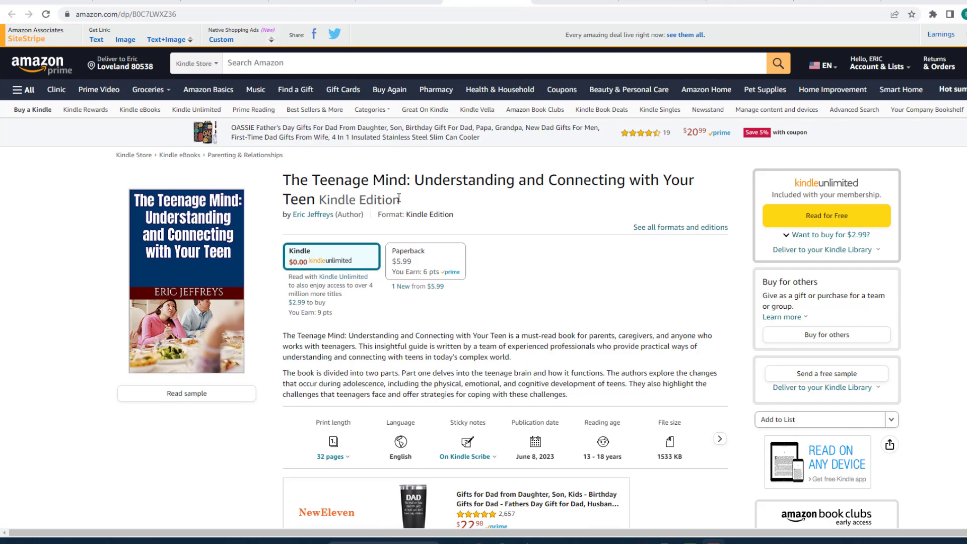
scroll(482, 335, "down", 2)
scroll(484, 302, "up", 2)
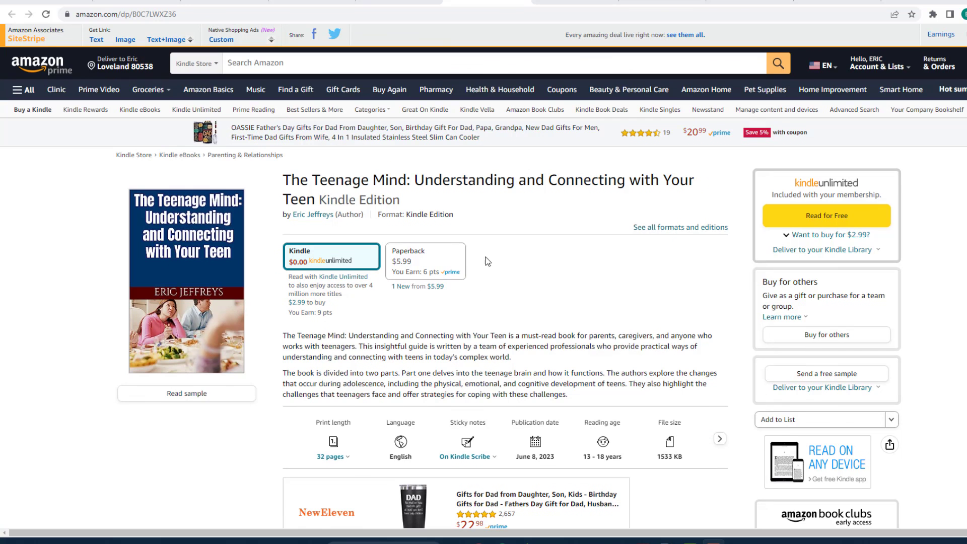
left_click(400, 1)
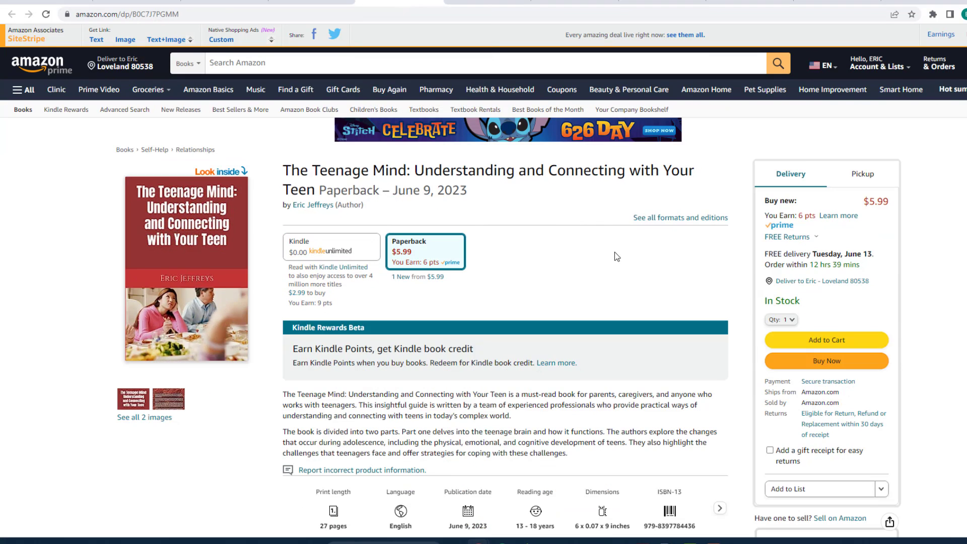